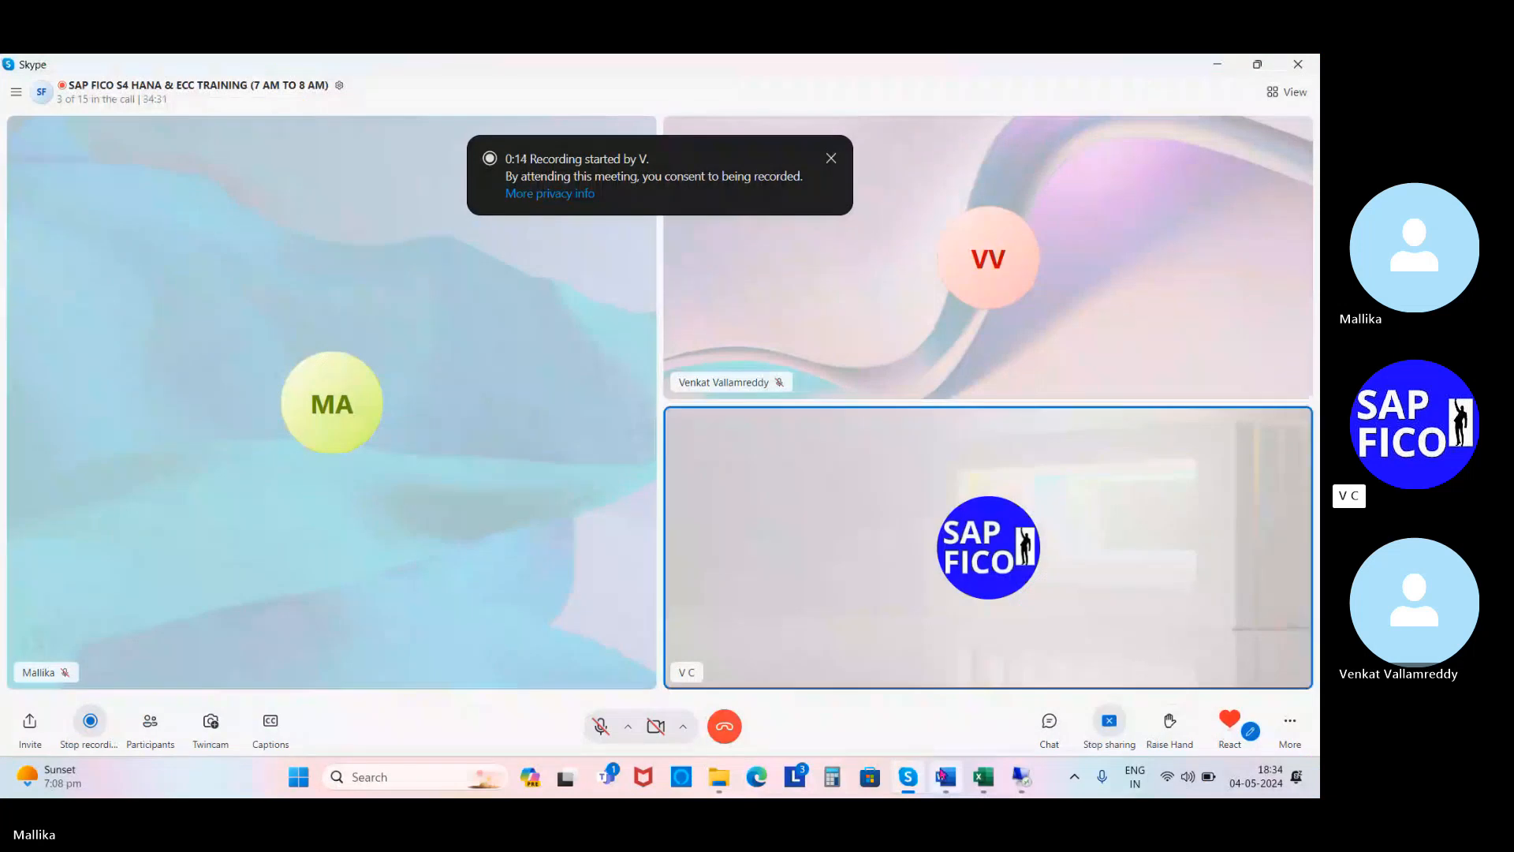
Switch to the Word document and start a new unindented paragraph below the "LTA05 – LT PACKING ACTIVITY" line, leaving a gap.
click(946, 777)
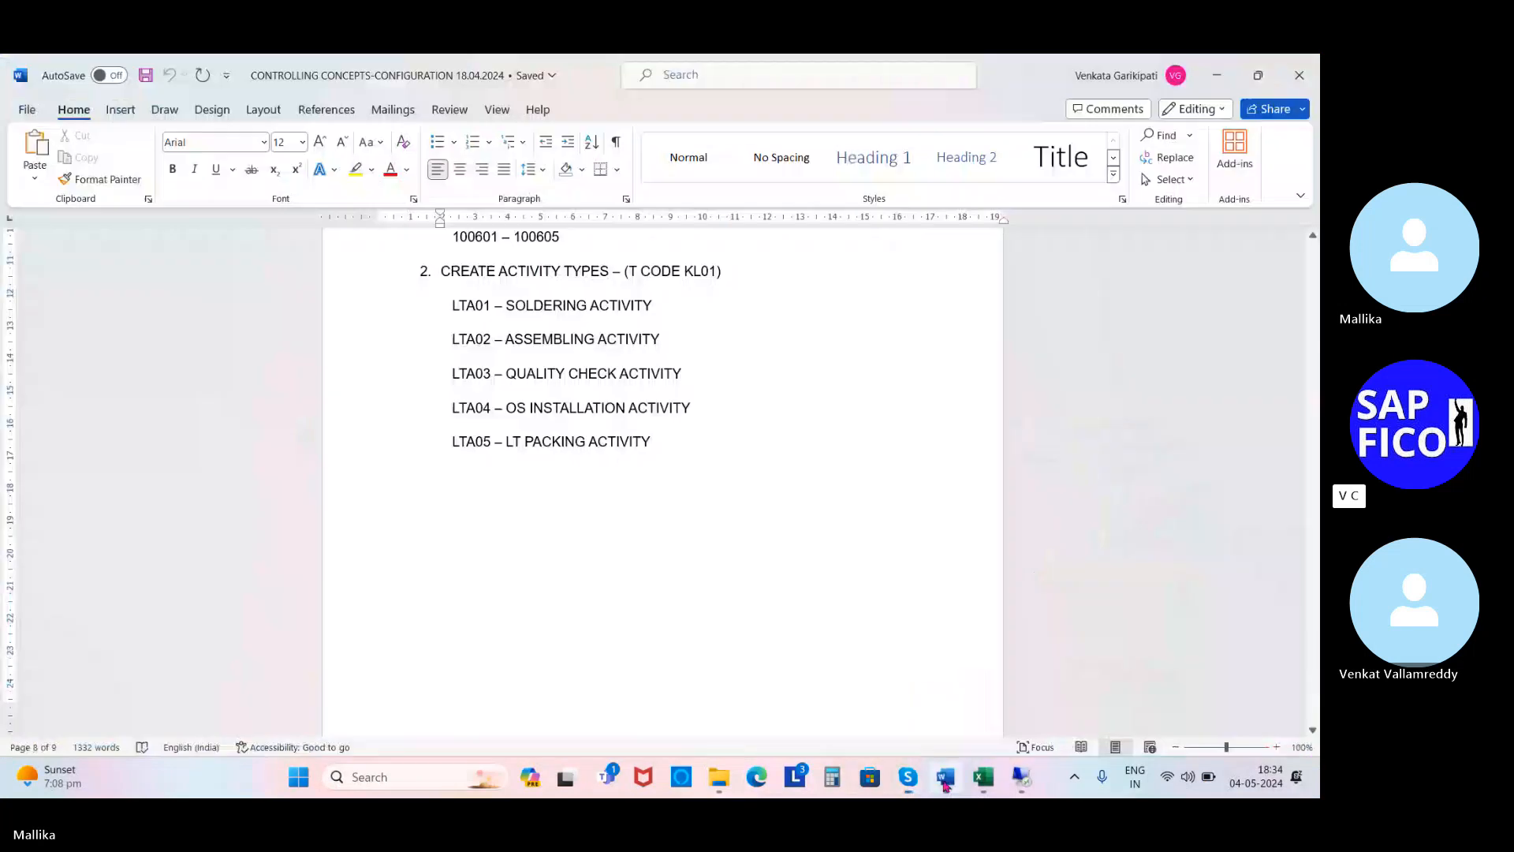
click(1193, 188)
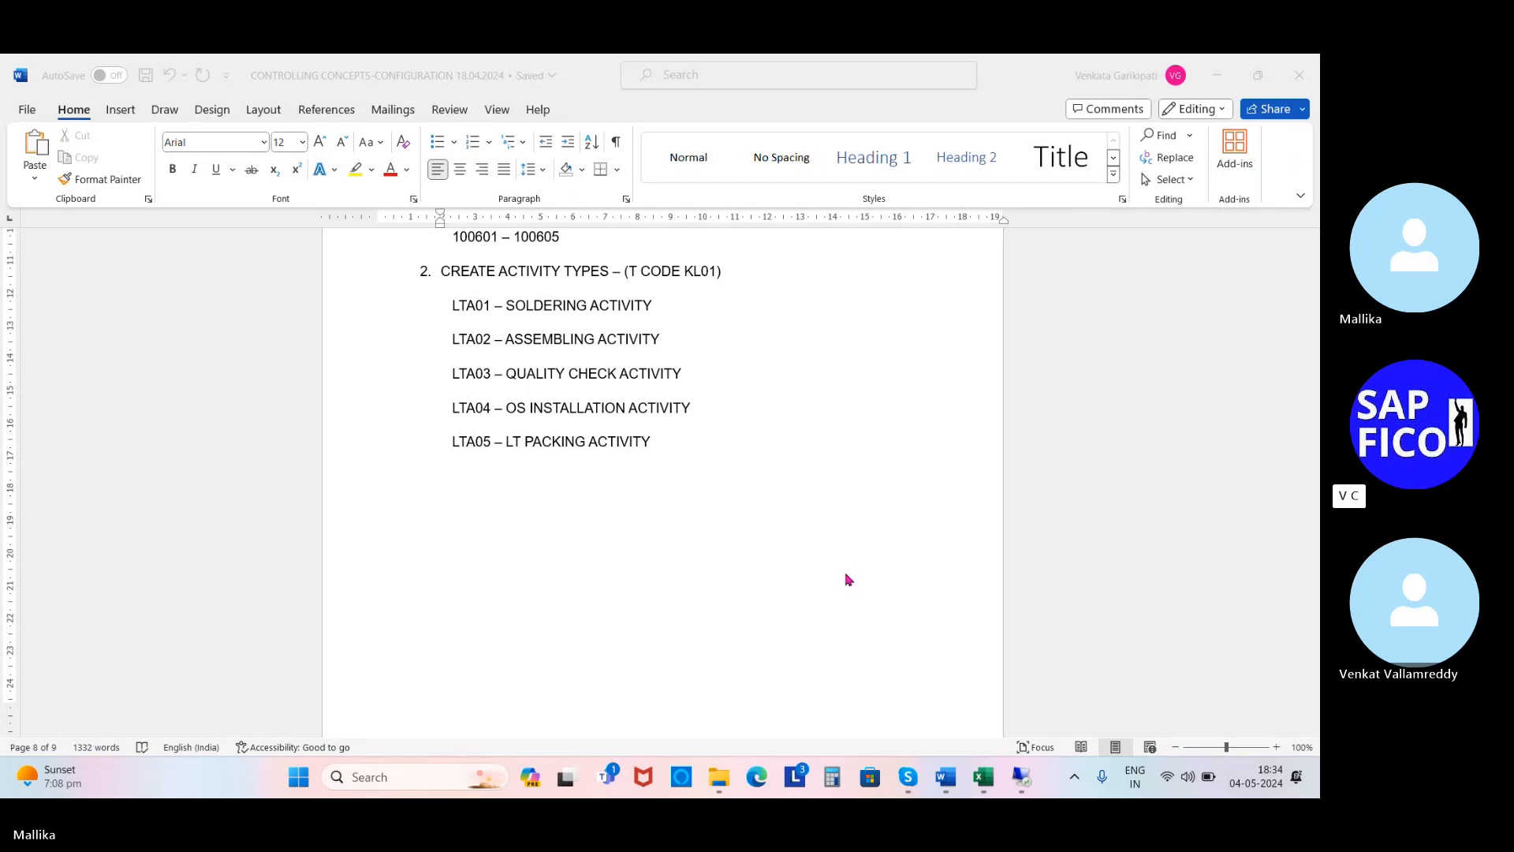
click(681, 446)
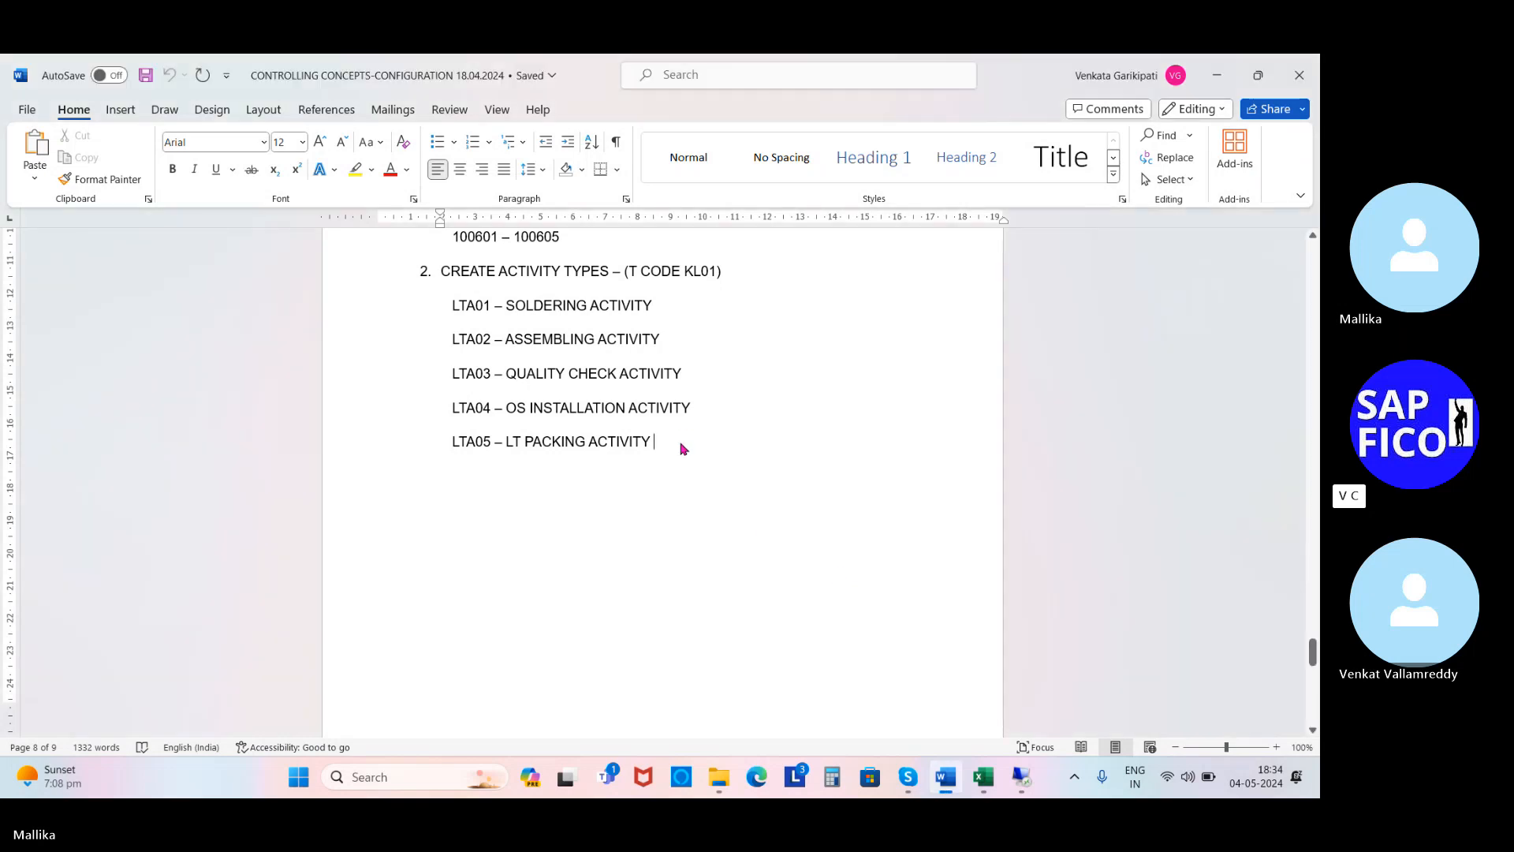
key(Return)
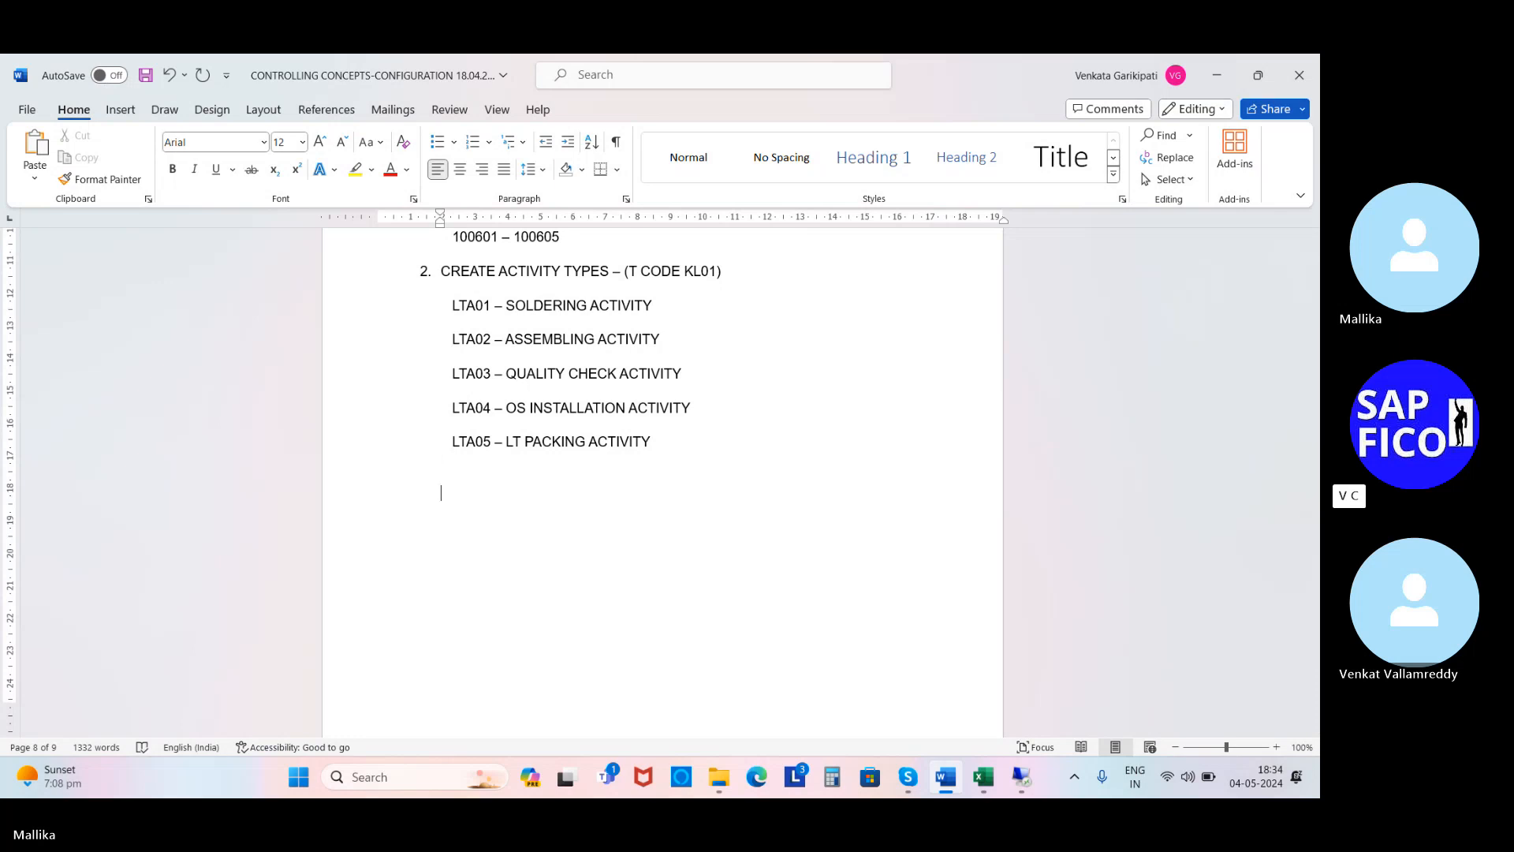
key(BackSpace)
key(Return)
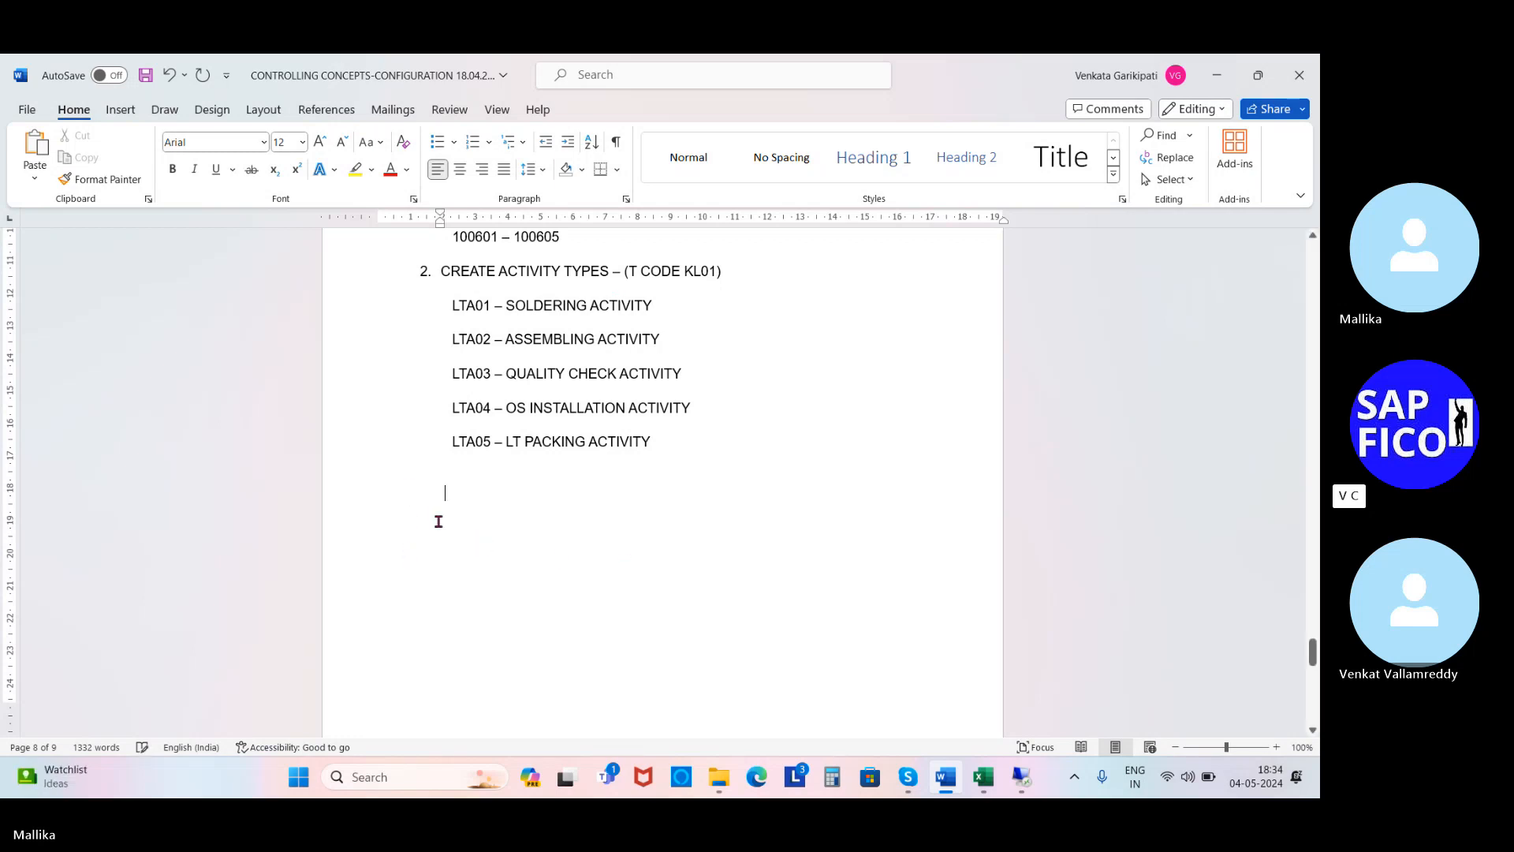
key(Return)
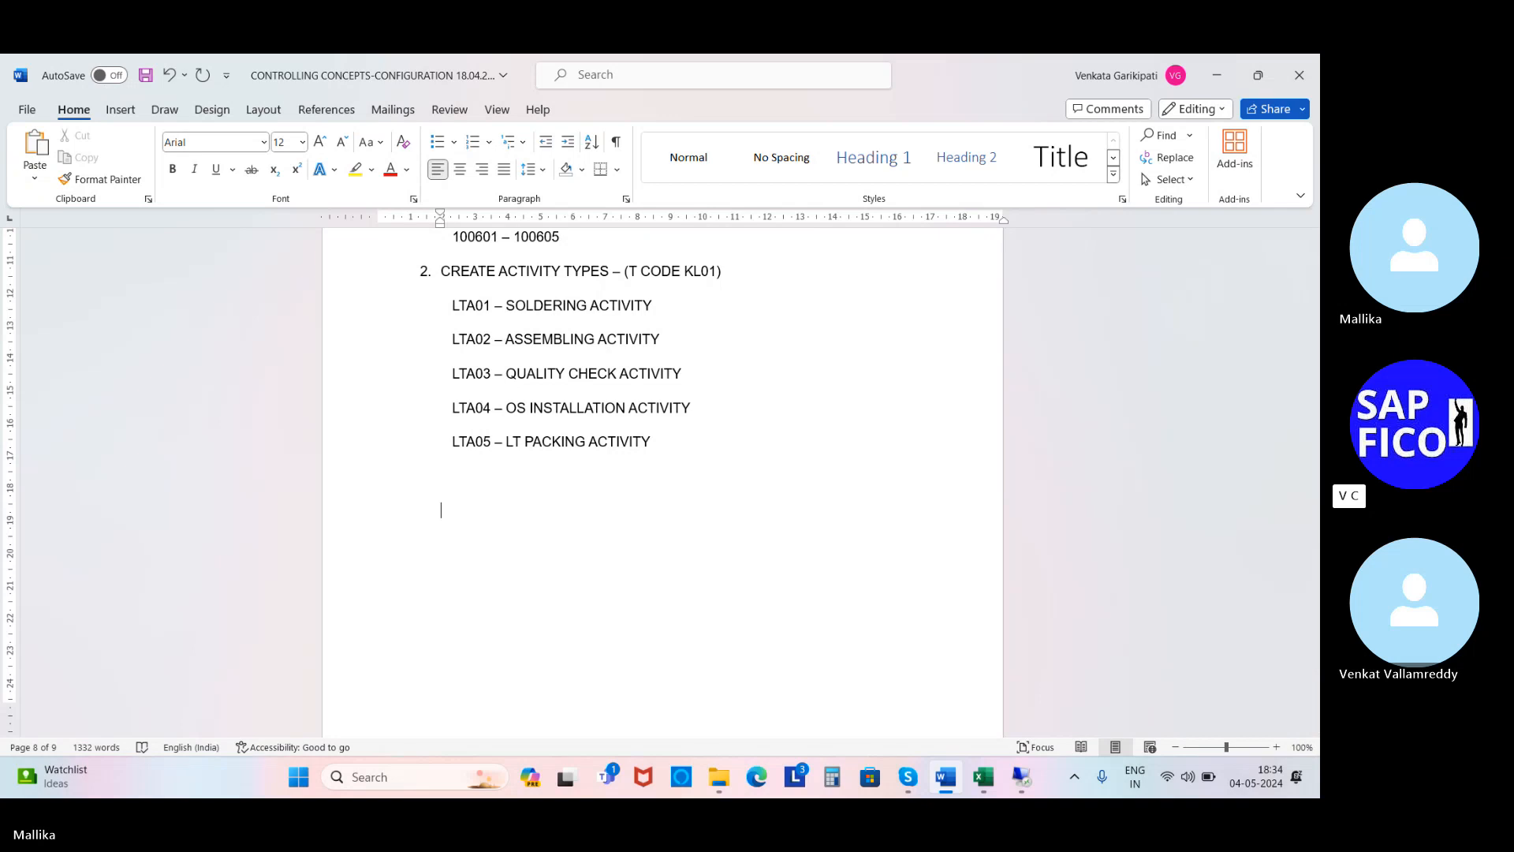
key(BackSpace)
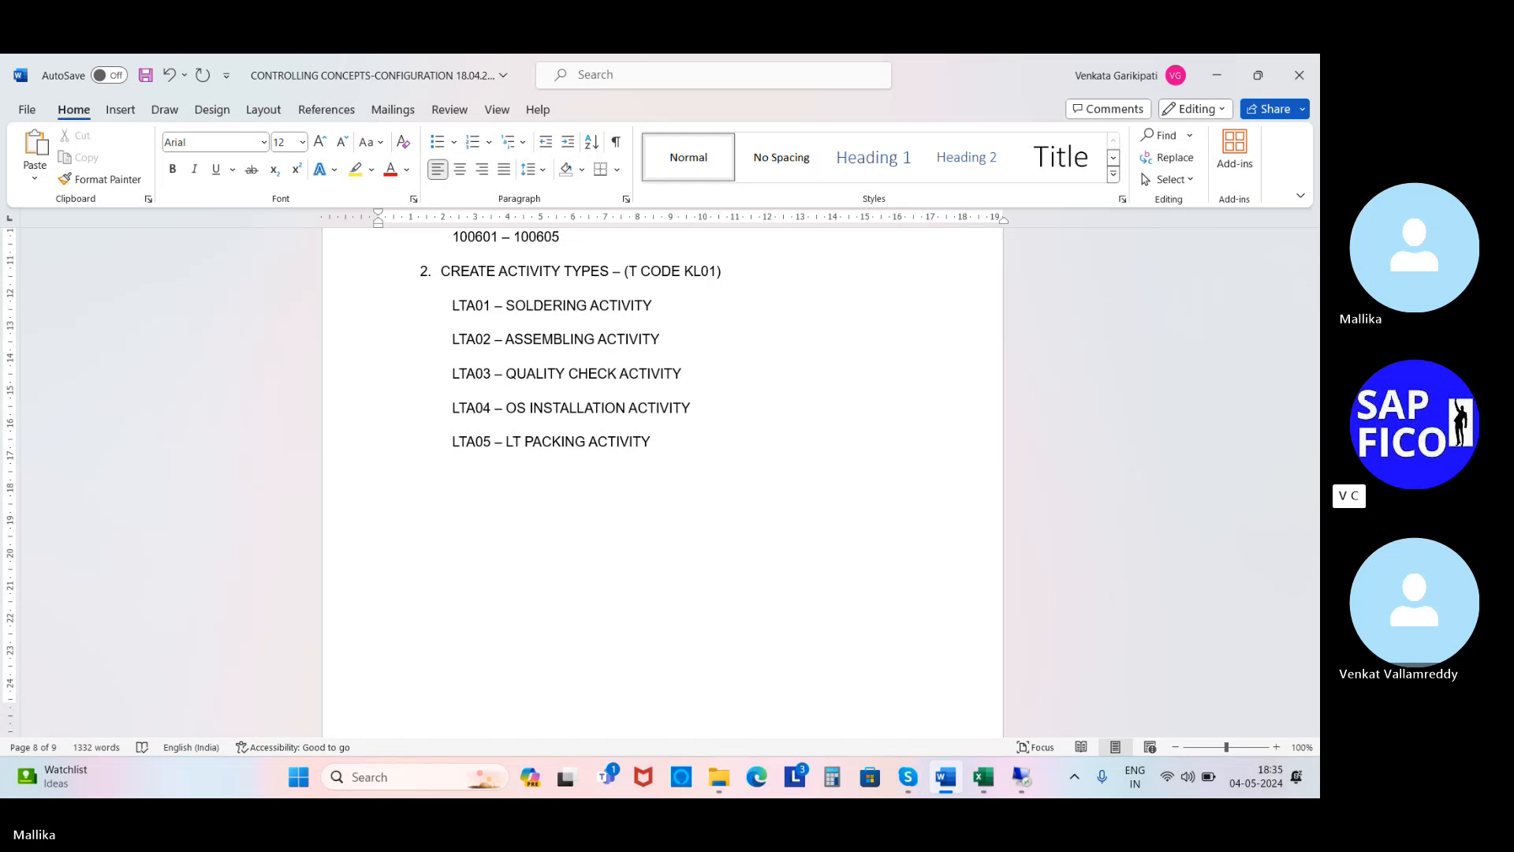
Write the heading "CONFIGURATION OF COST ELEMENT INPUT PLANNINNG:" on the new line.
text(CONFIGU)
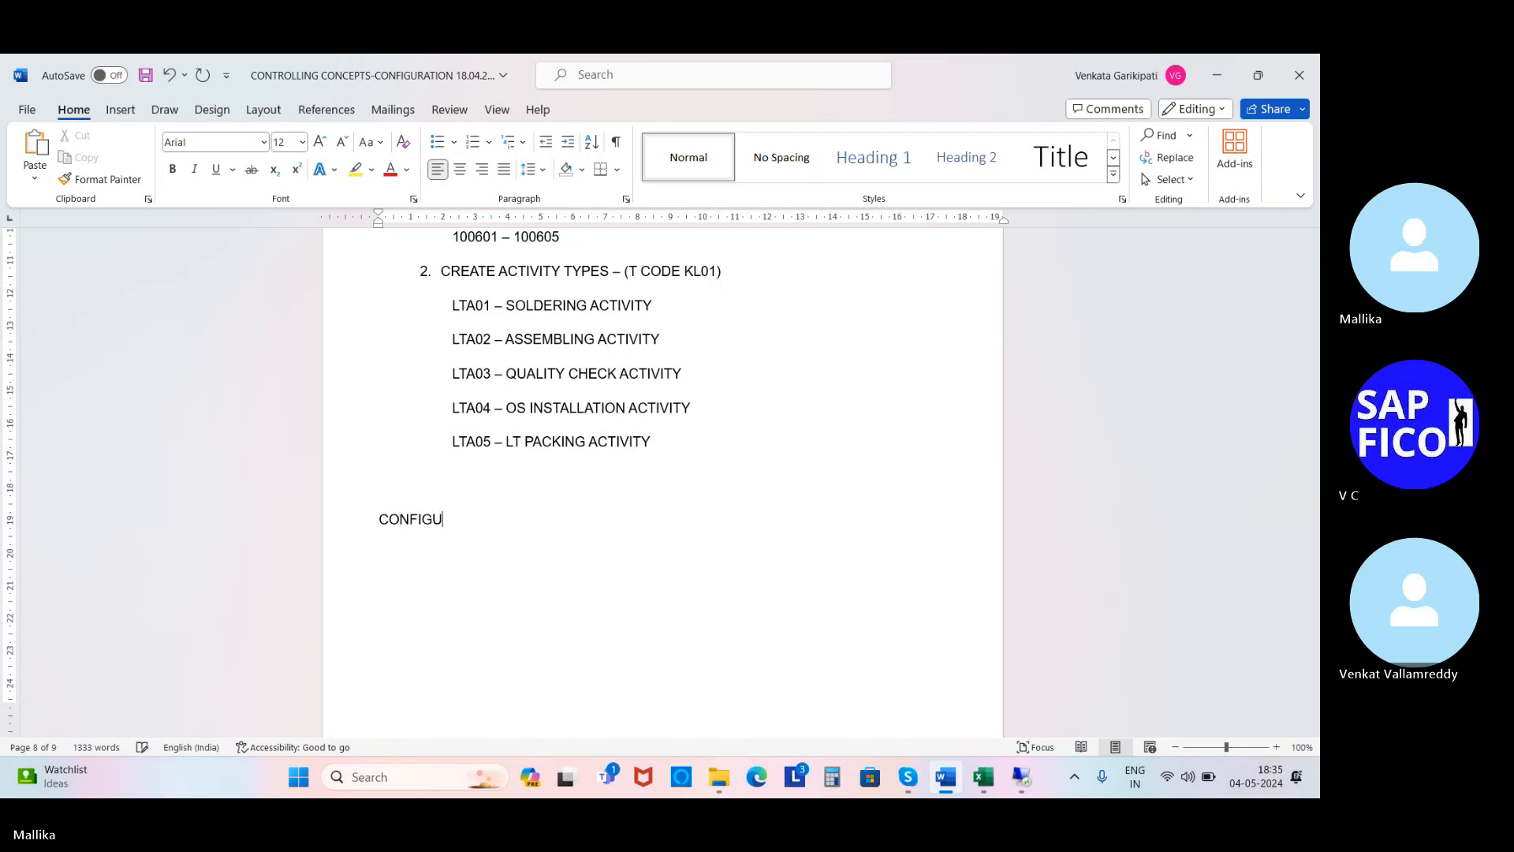
text(RATION )
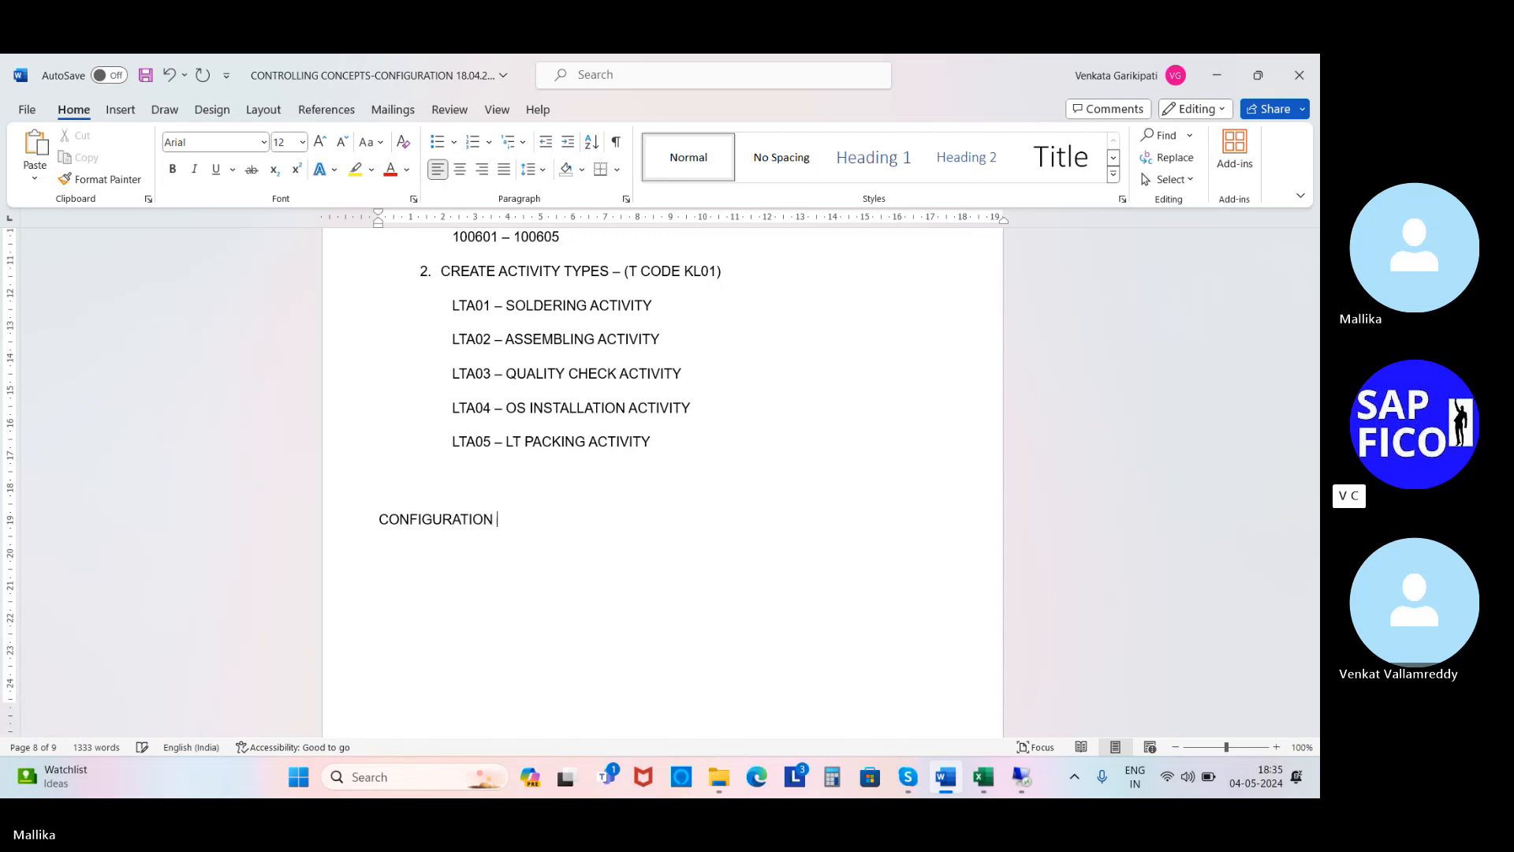
text(OF COST ELEMENT IN)
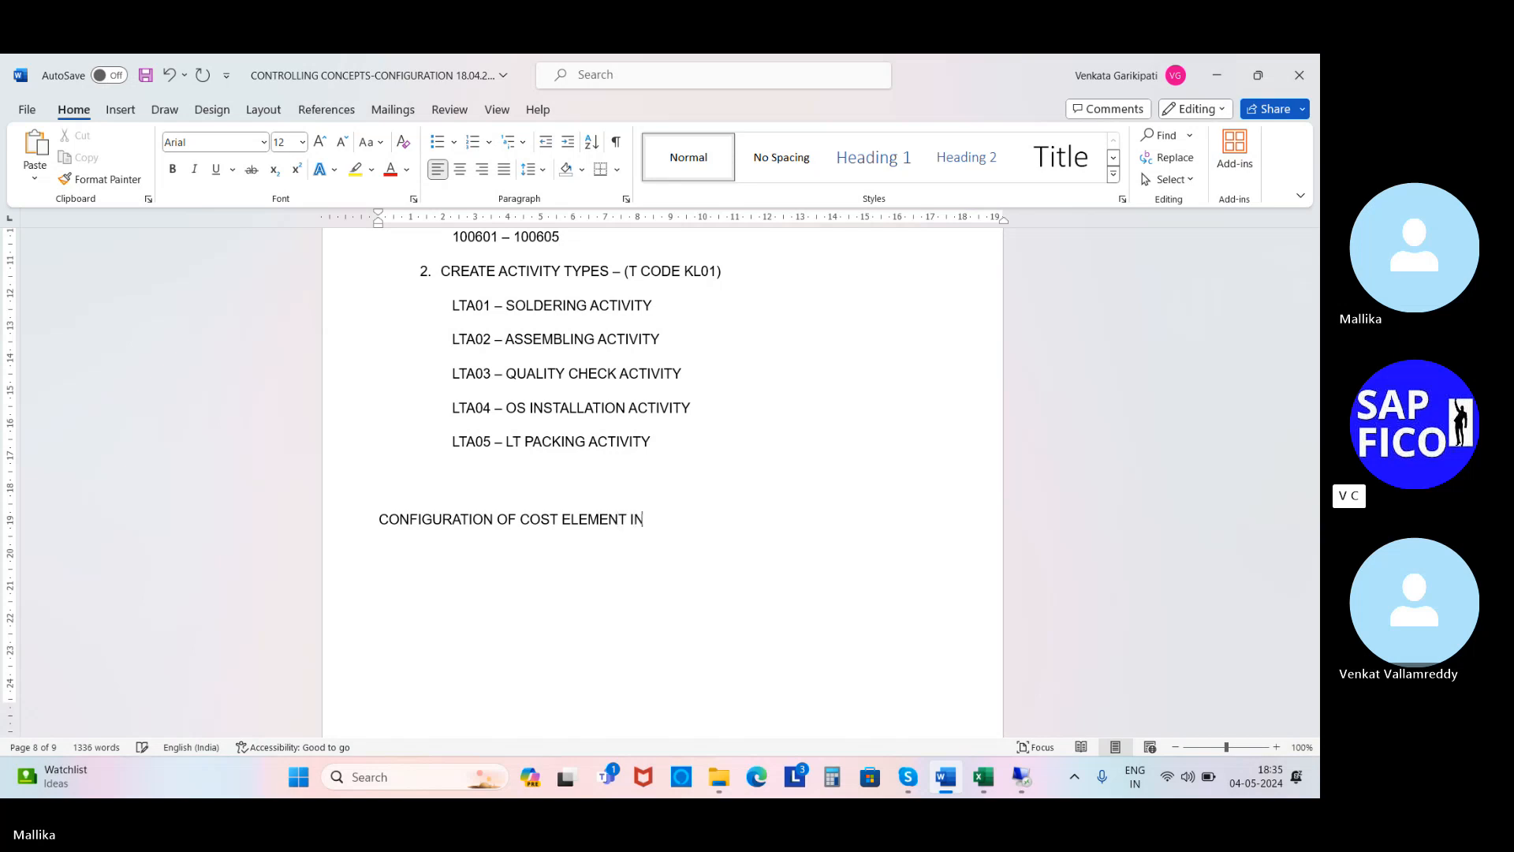
text(PUT PLANNINNG )
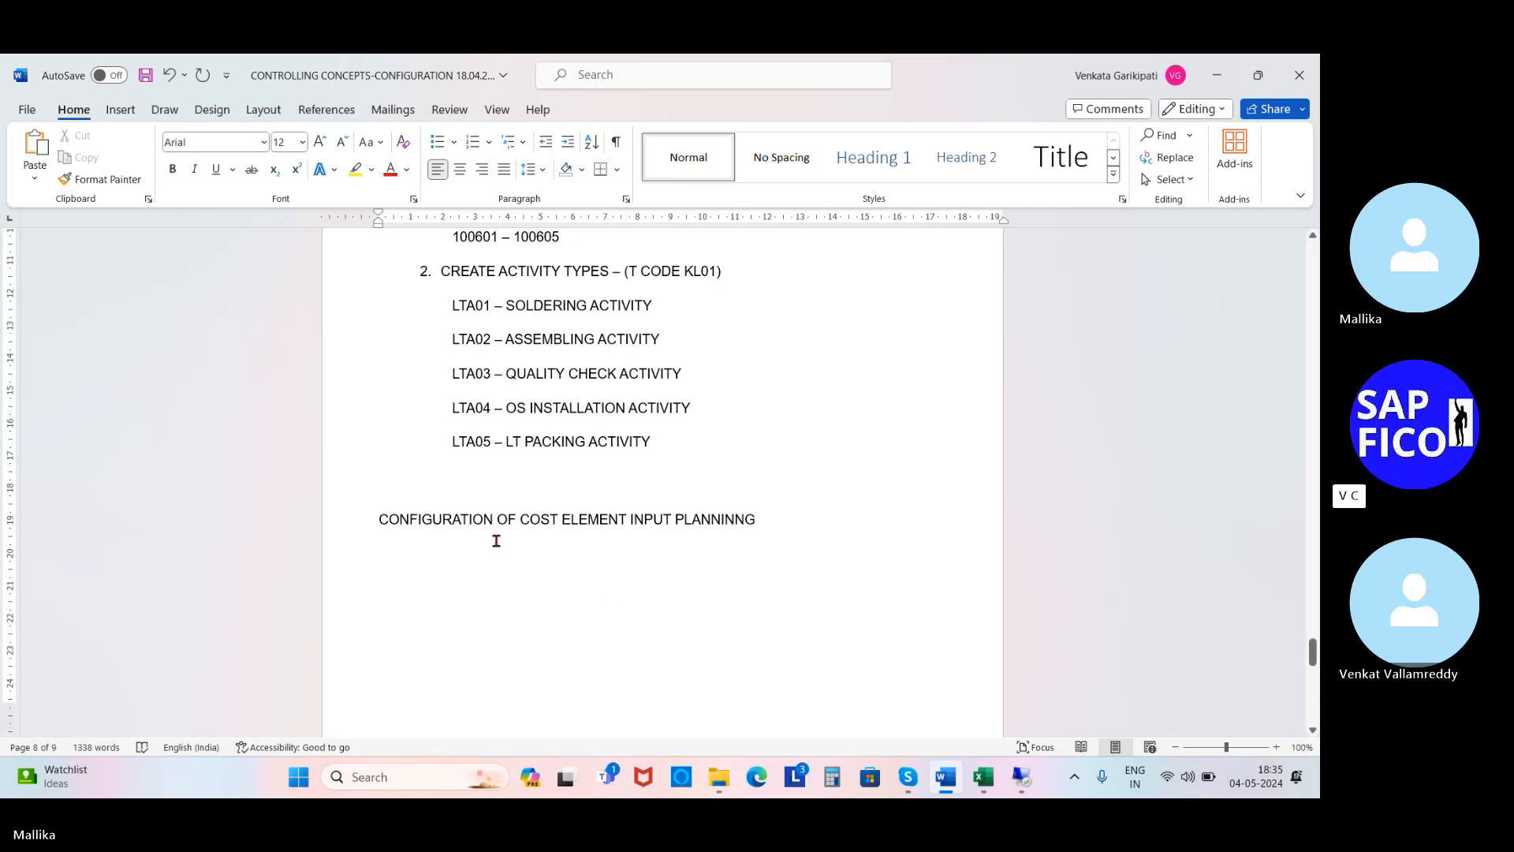
text(:)
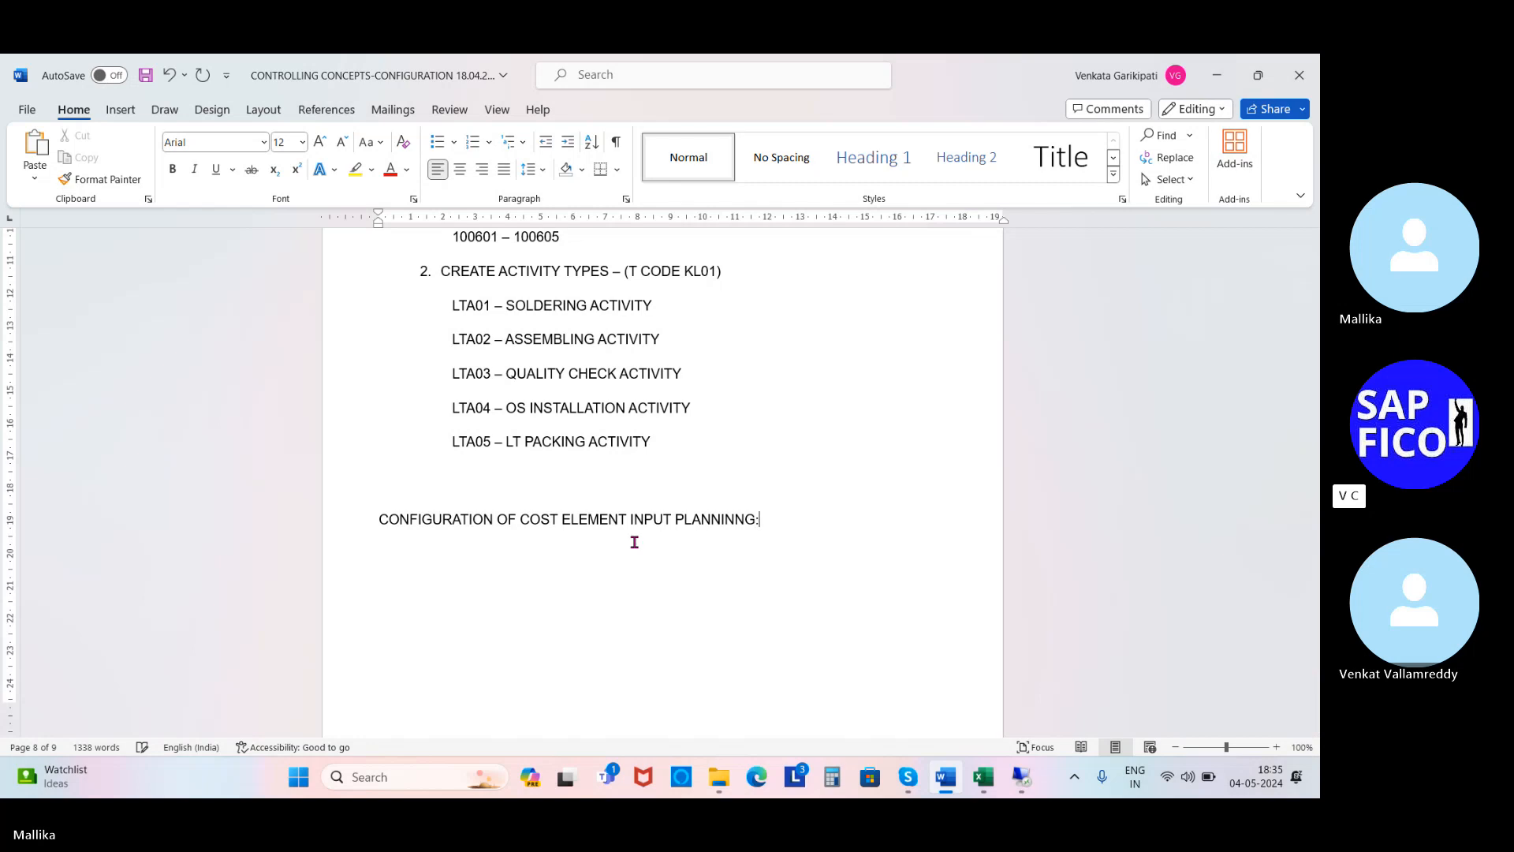
Format the "CONFIGURATION OF COST ELEMENT INPUT PLANNINNG:" heading as bold at font size 14.
drag(381, 521, 791, 517)
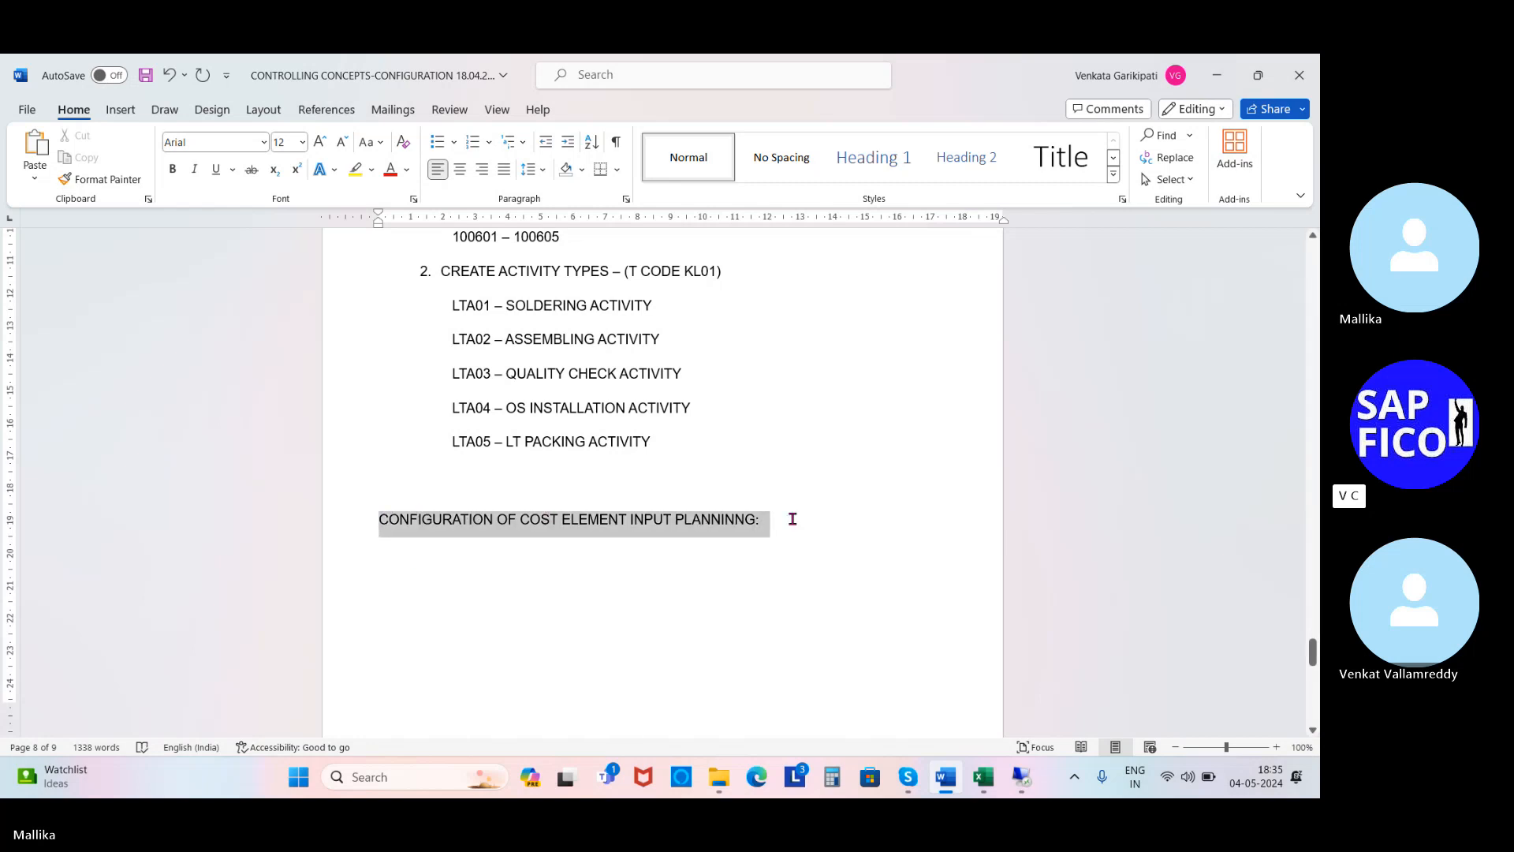
click(172, 169)
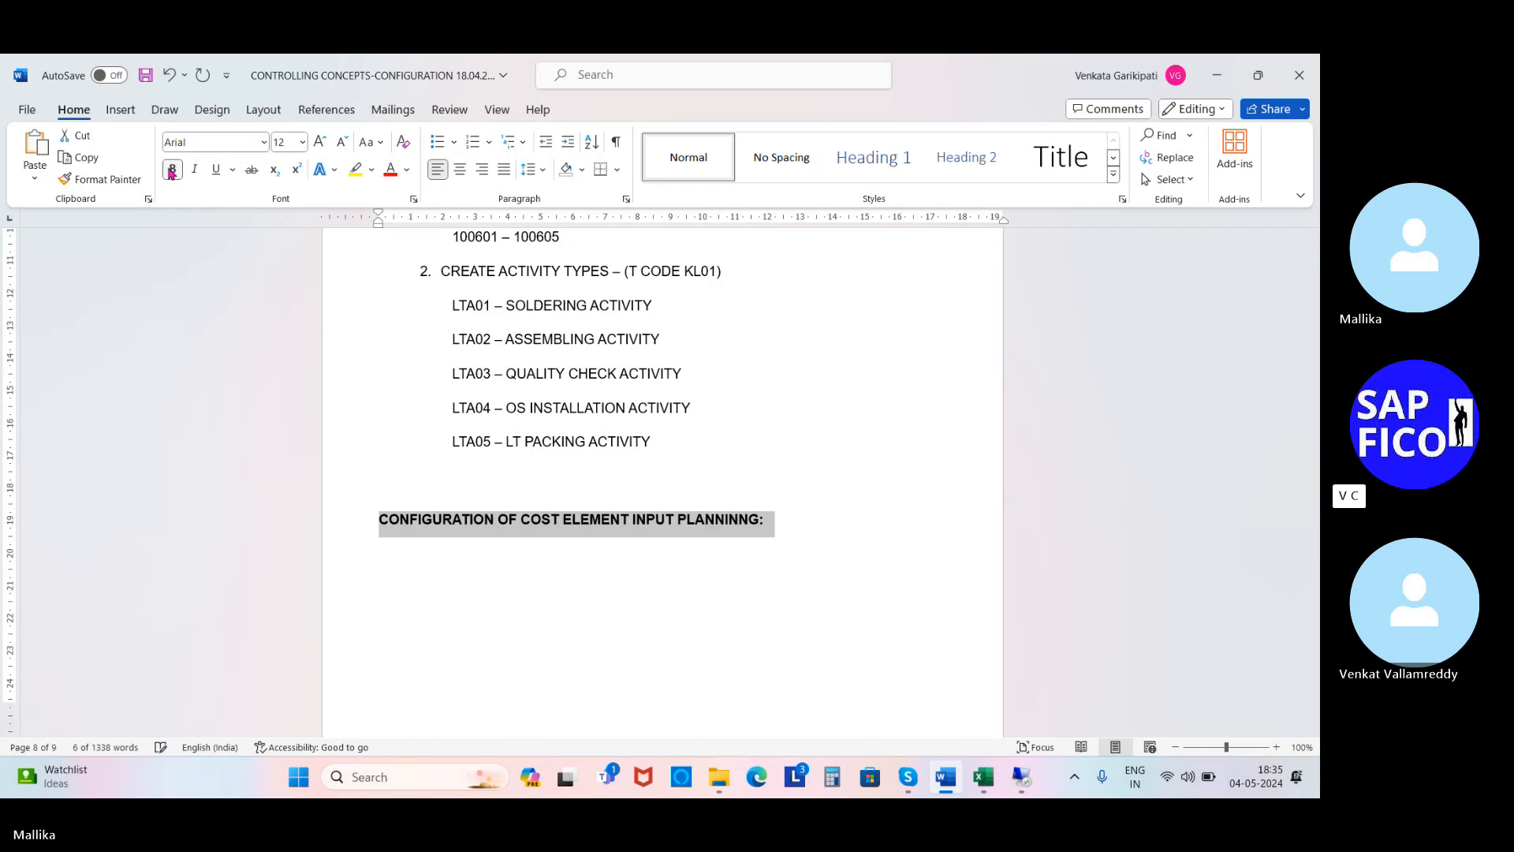
click(302, 142)
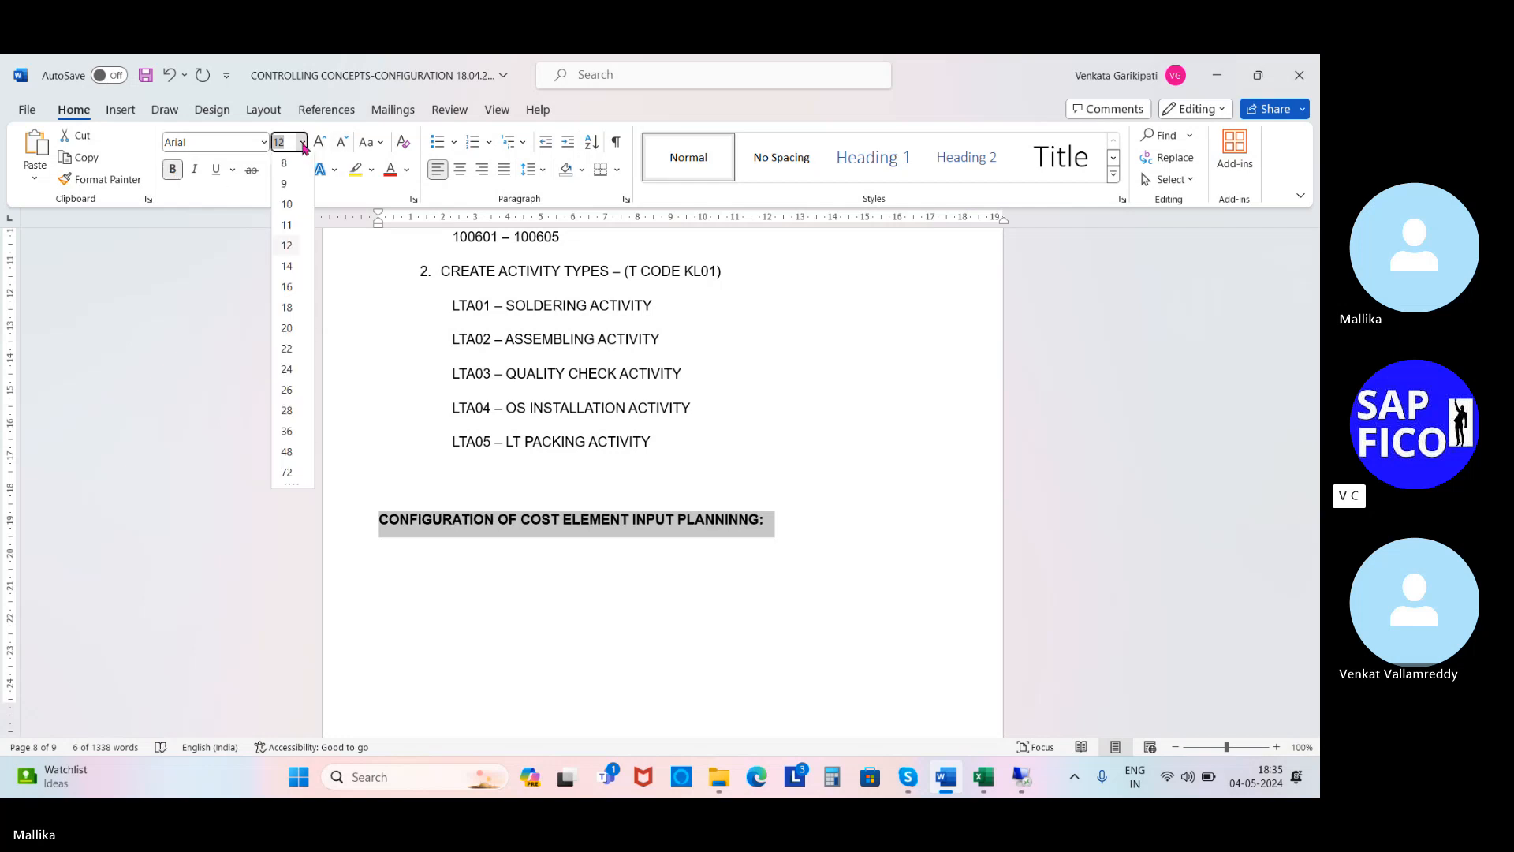
click(287, 267)
double_click(444, 357)
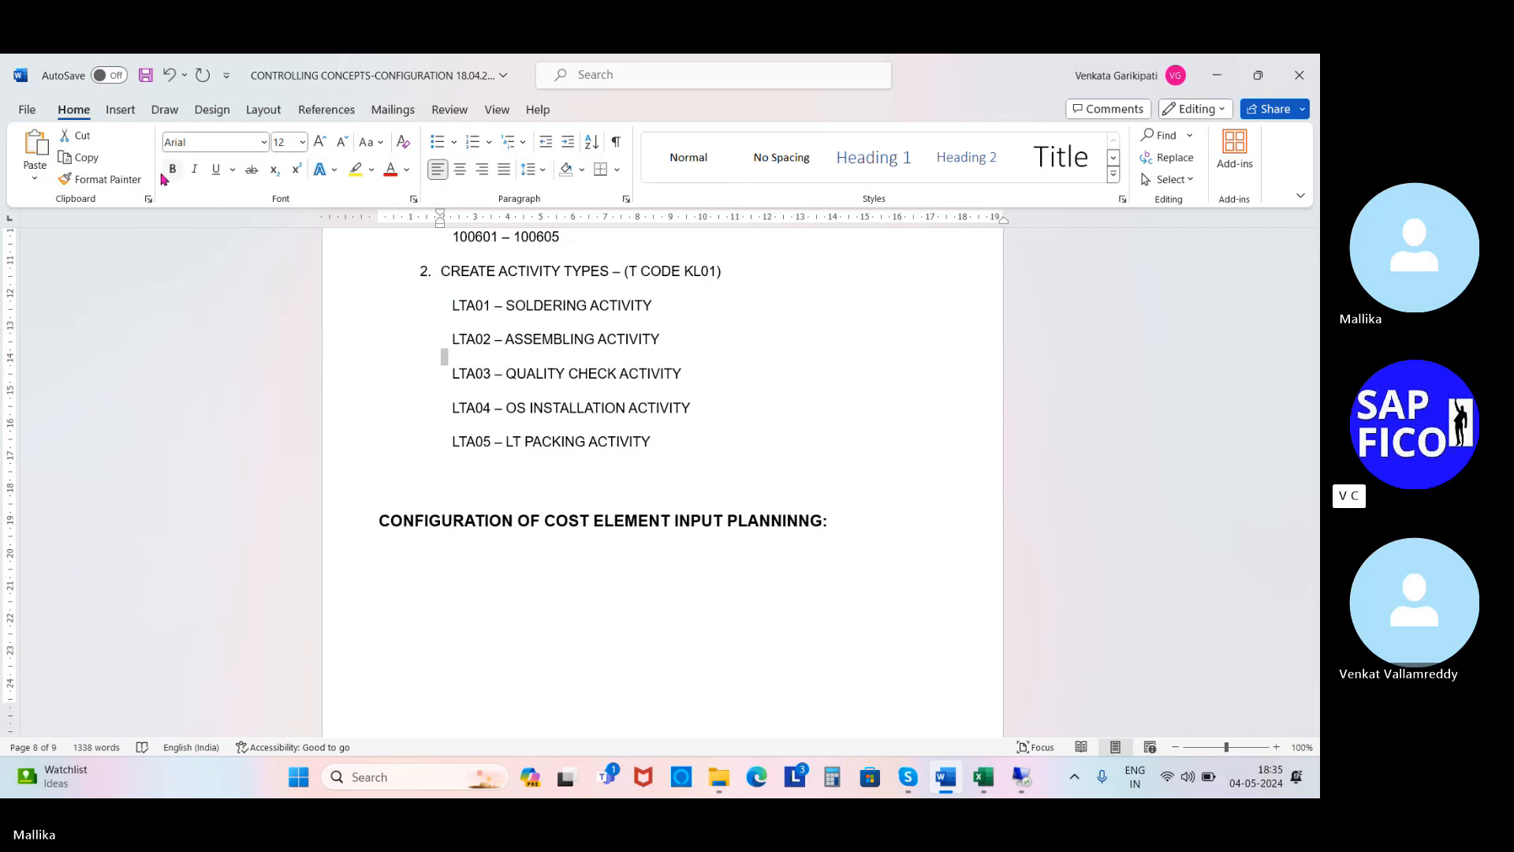
click(302, 142)
click(292, 249)
Start a numbered list below the heading with the first item "CREATE PRIMERY COST ELEMENT".
click(841, 524)
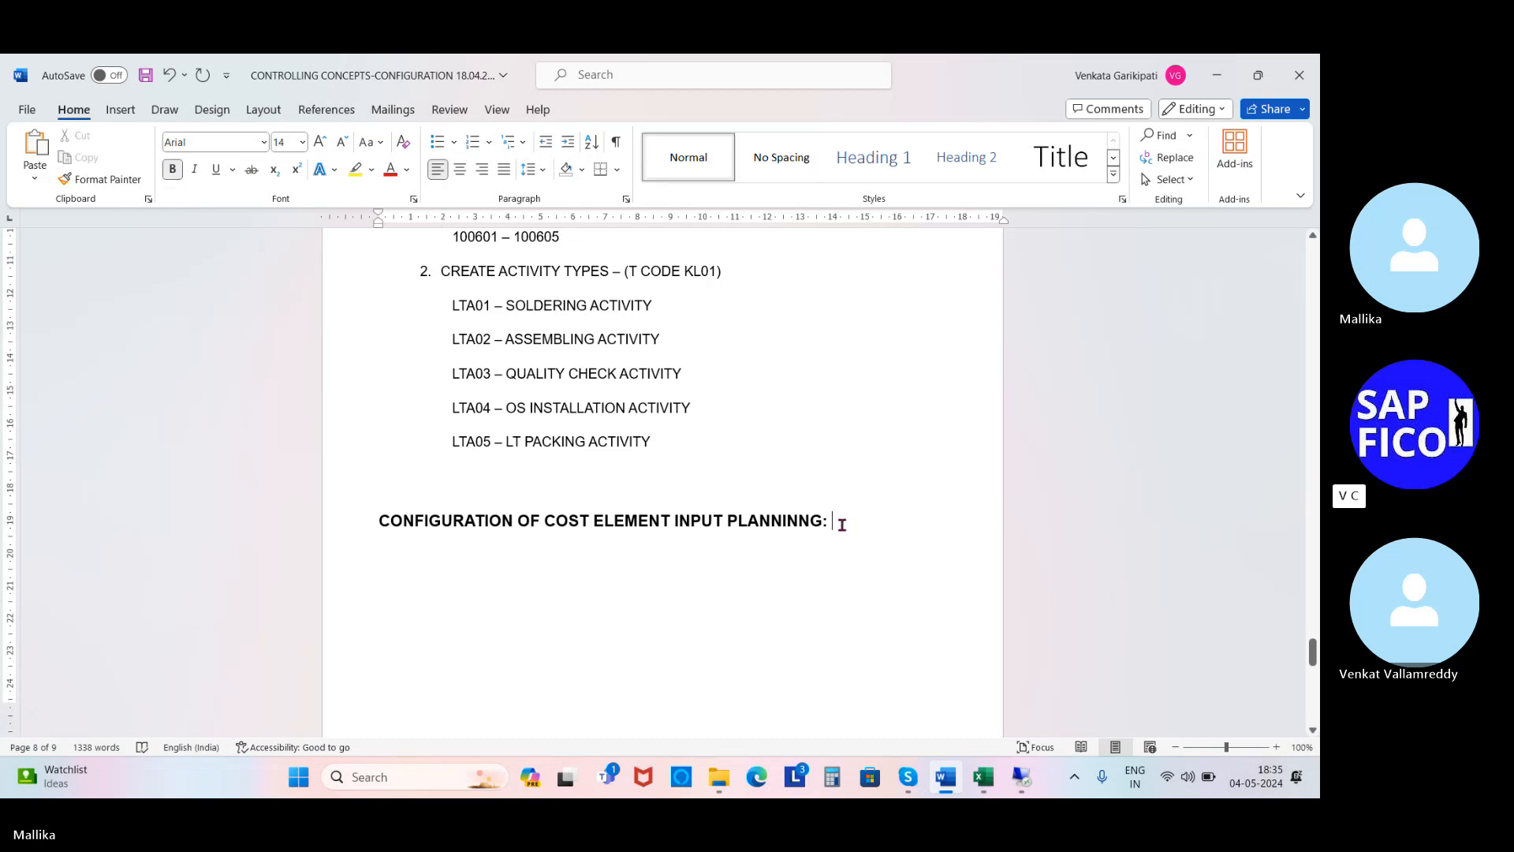
key(Return)
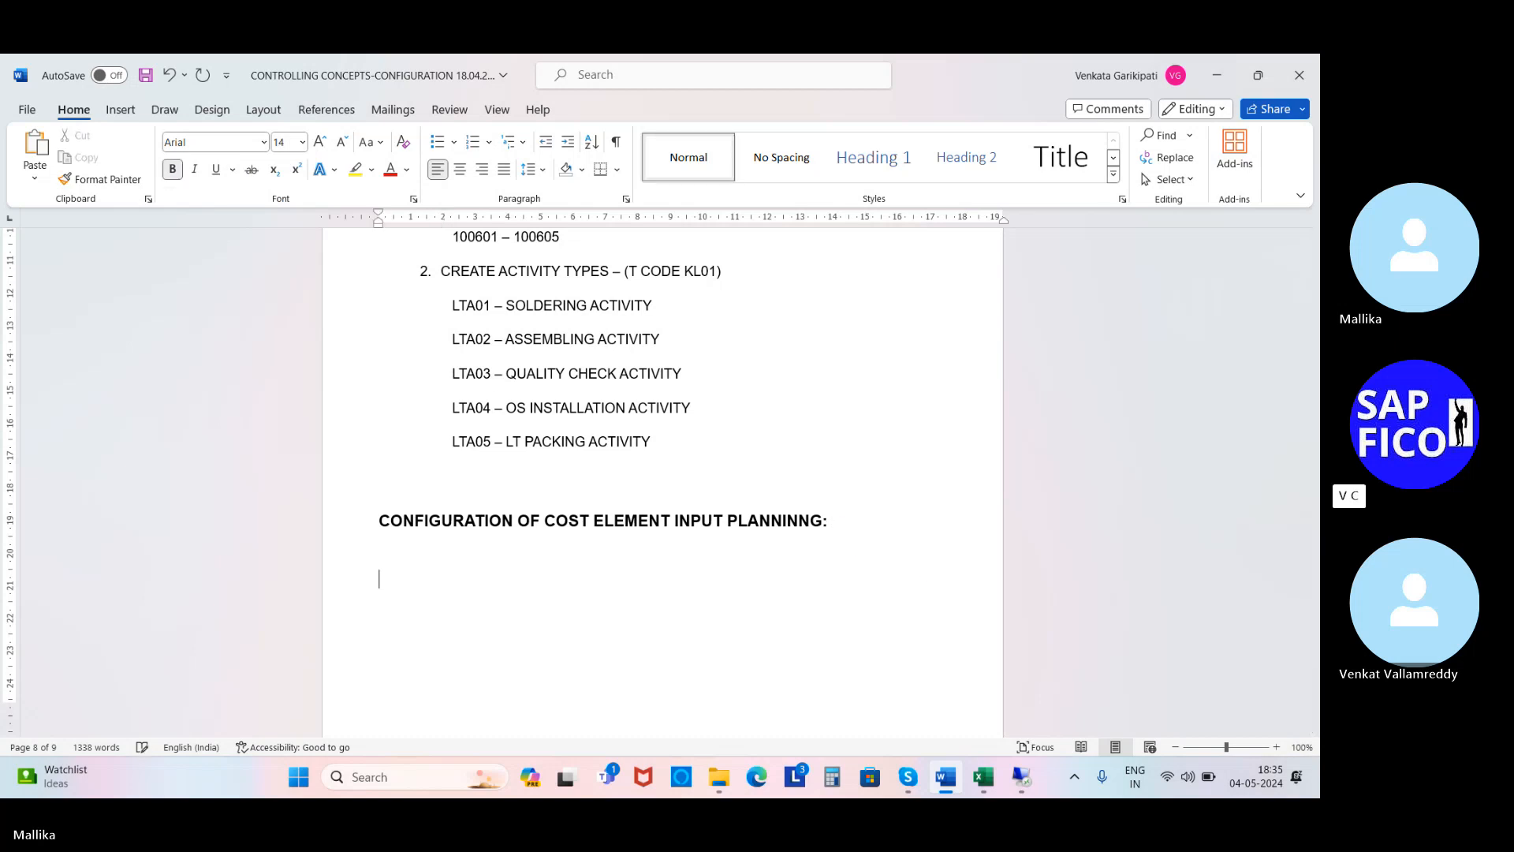
text(1. )
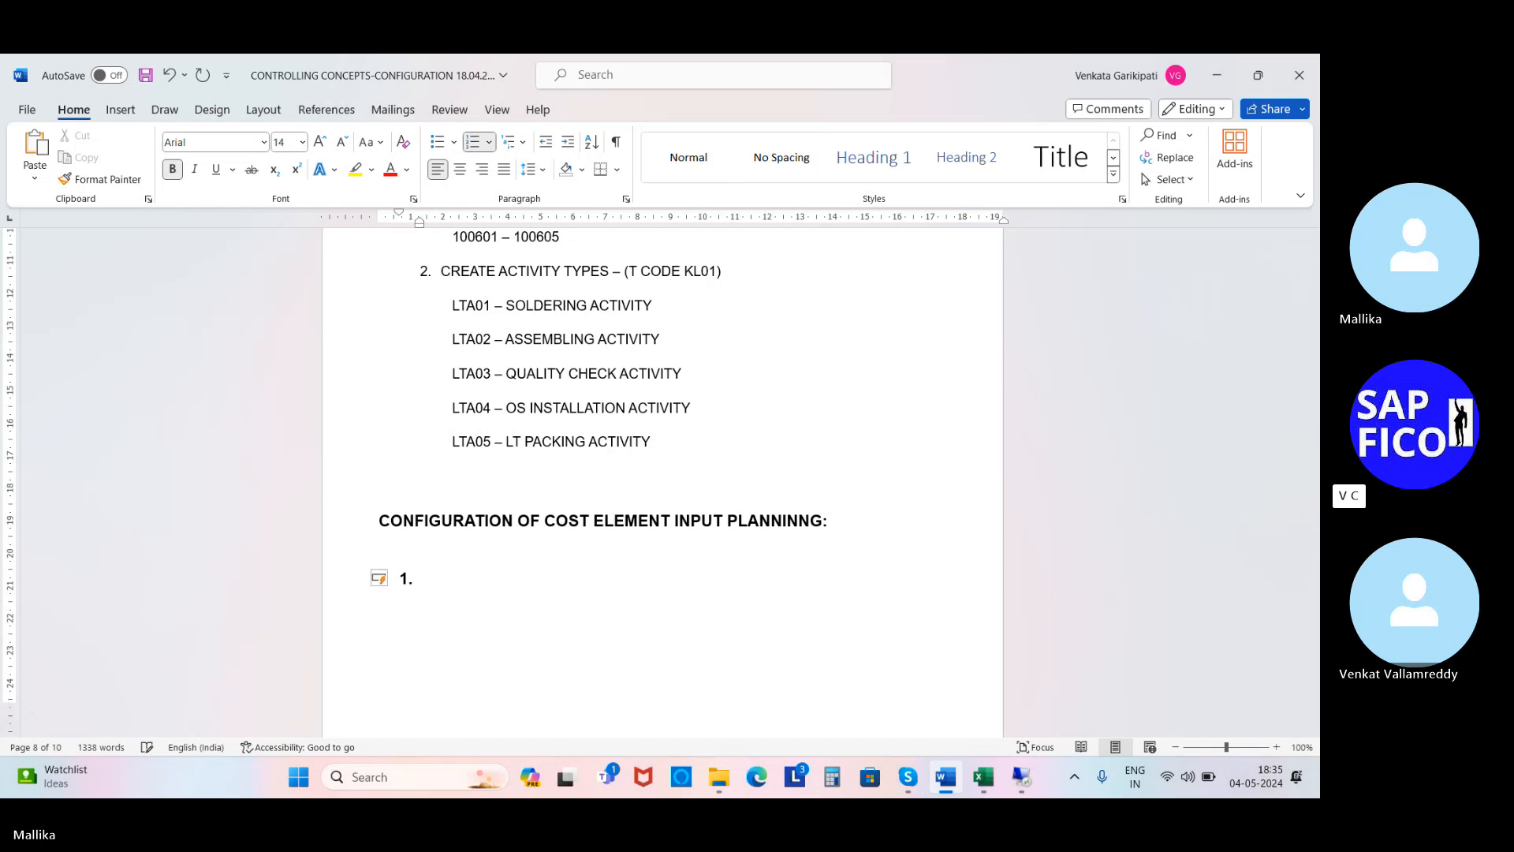
text(CREATE PRIMERY )
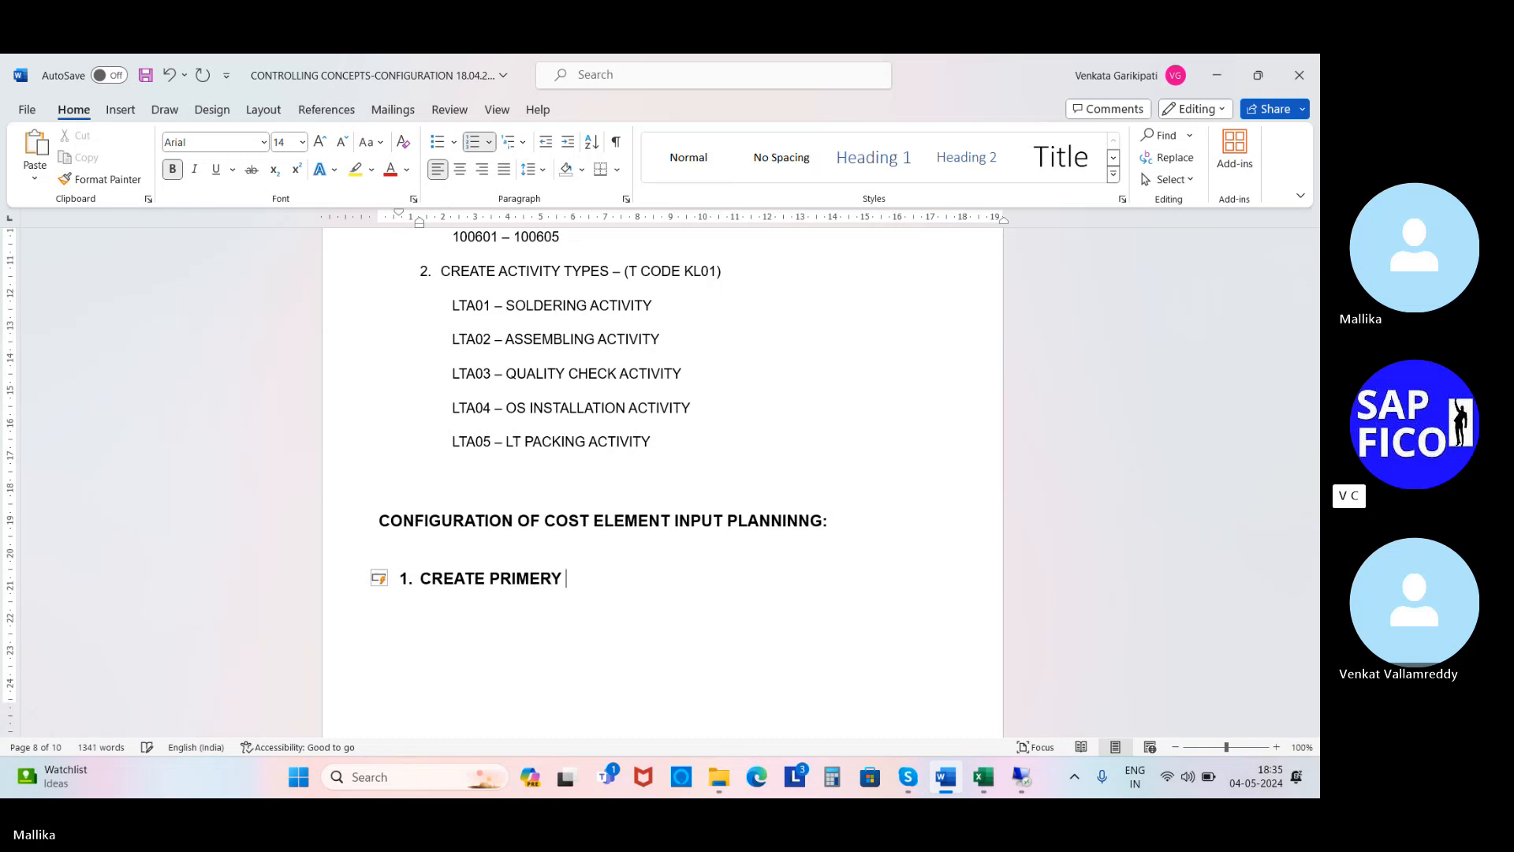
text(COST ELEMEN)
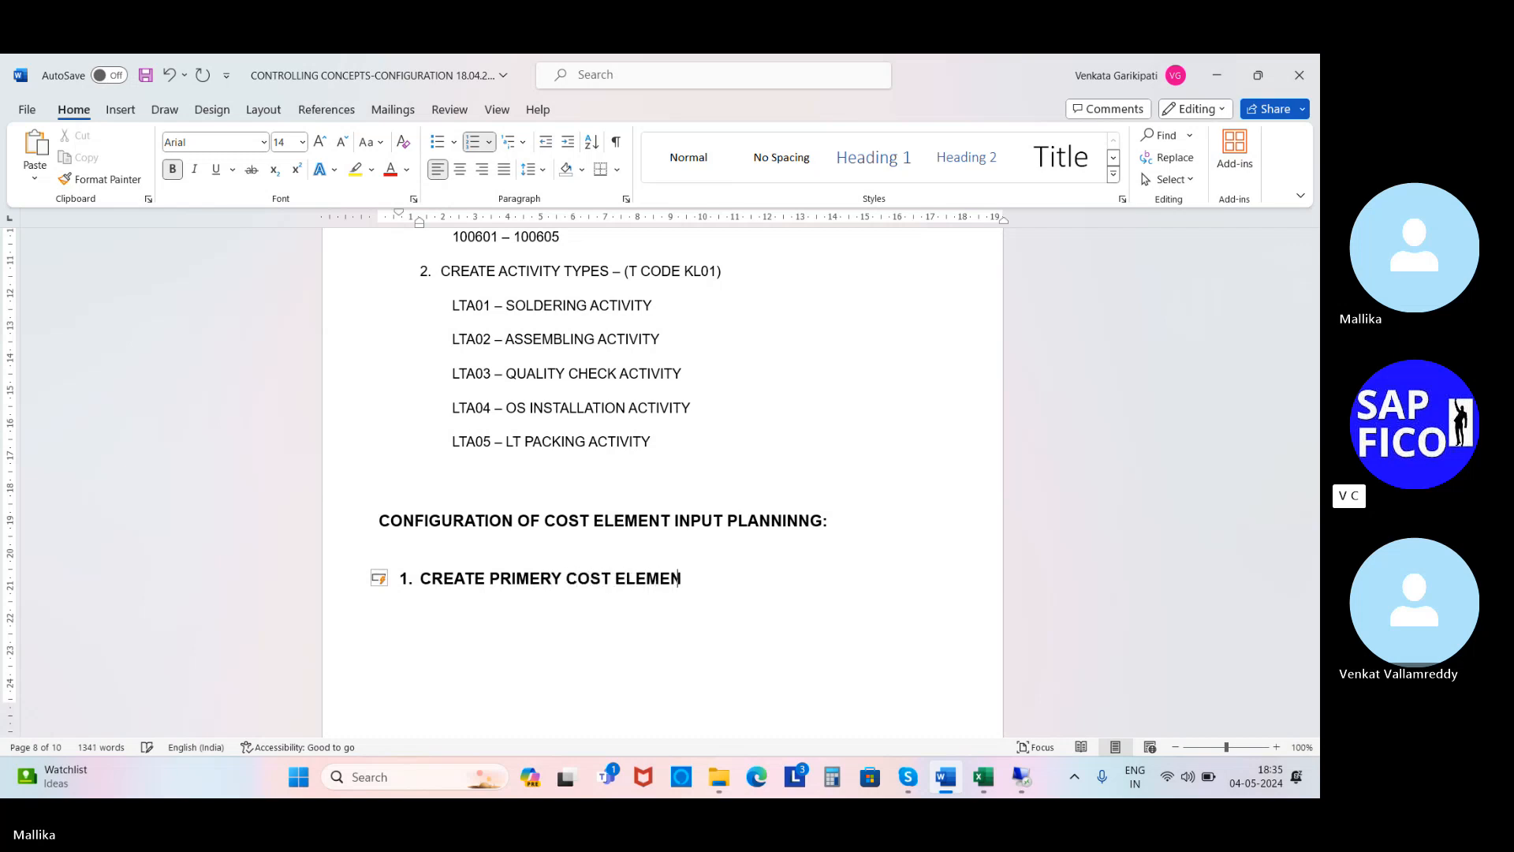
text(T)
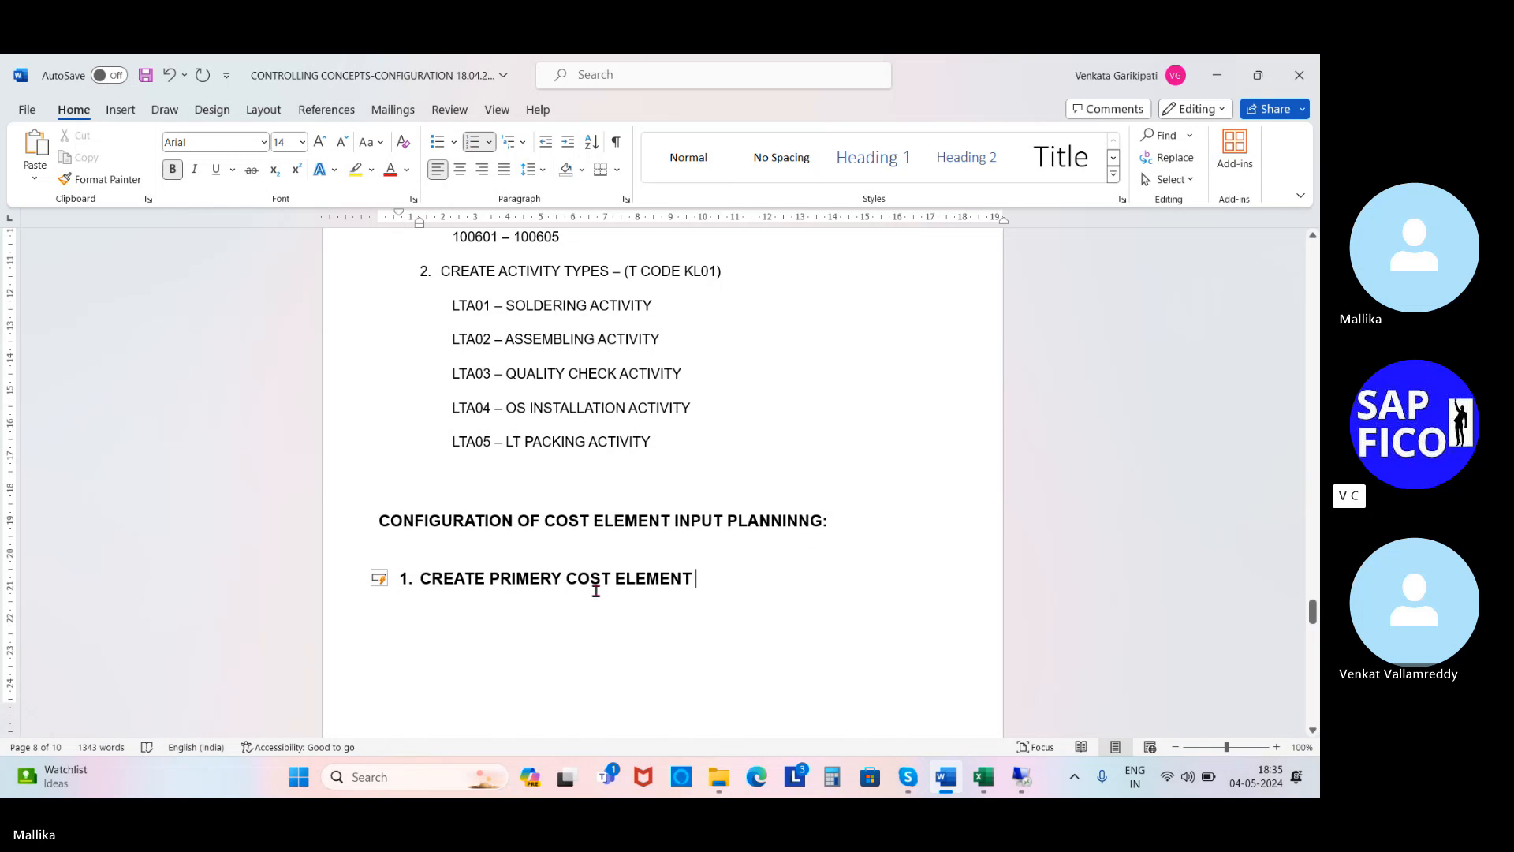
click(404, 579)
drag(855, 597, 854, 597)
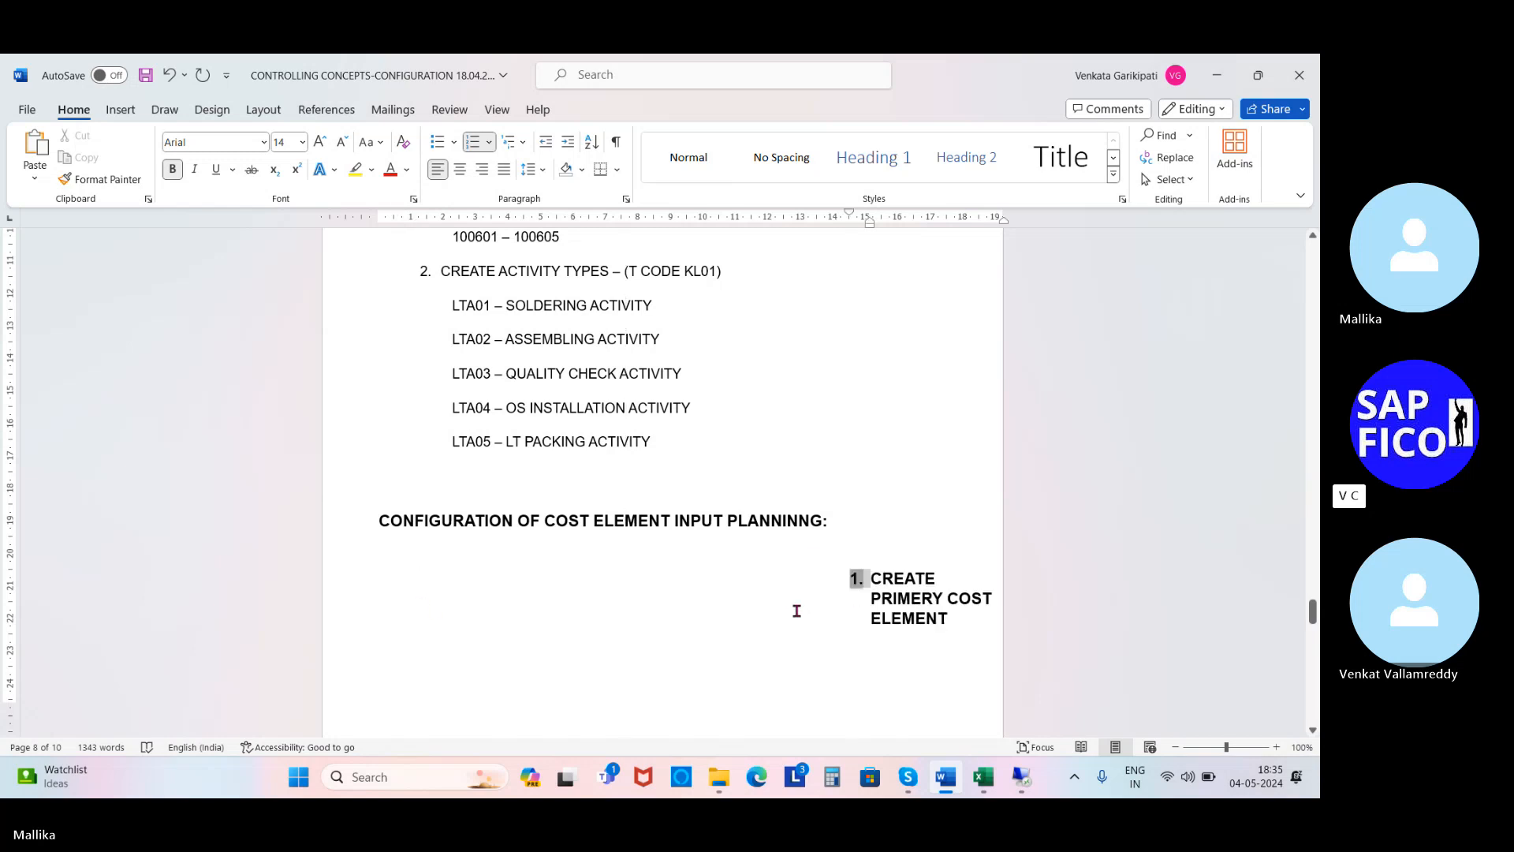
key(ctrl+z)
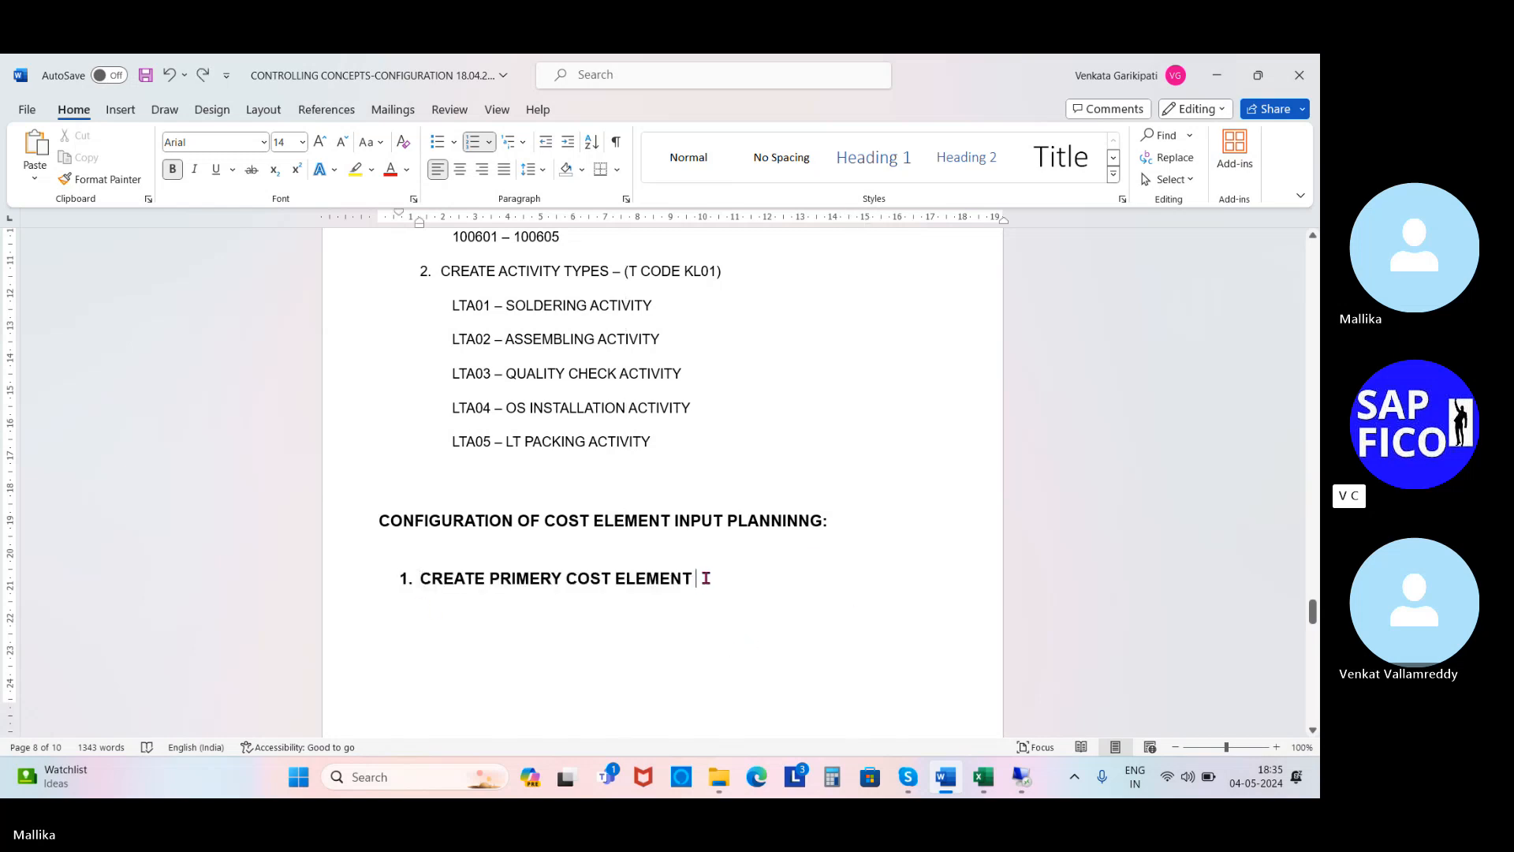
Extend the first list item with "FOR RECORDING EXPENSES".
text(FOR RE)
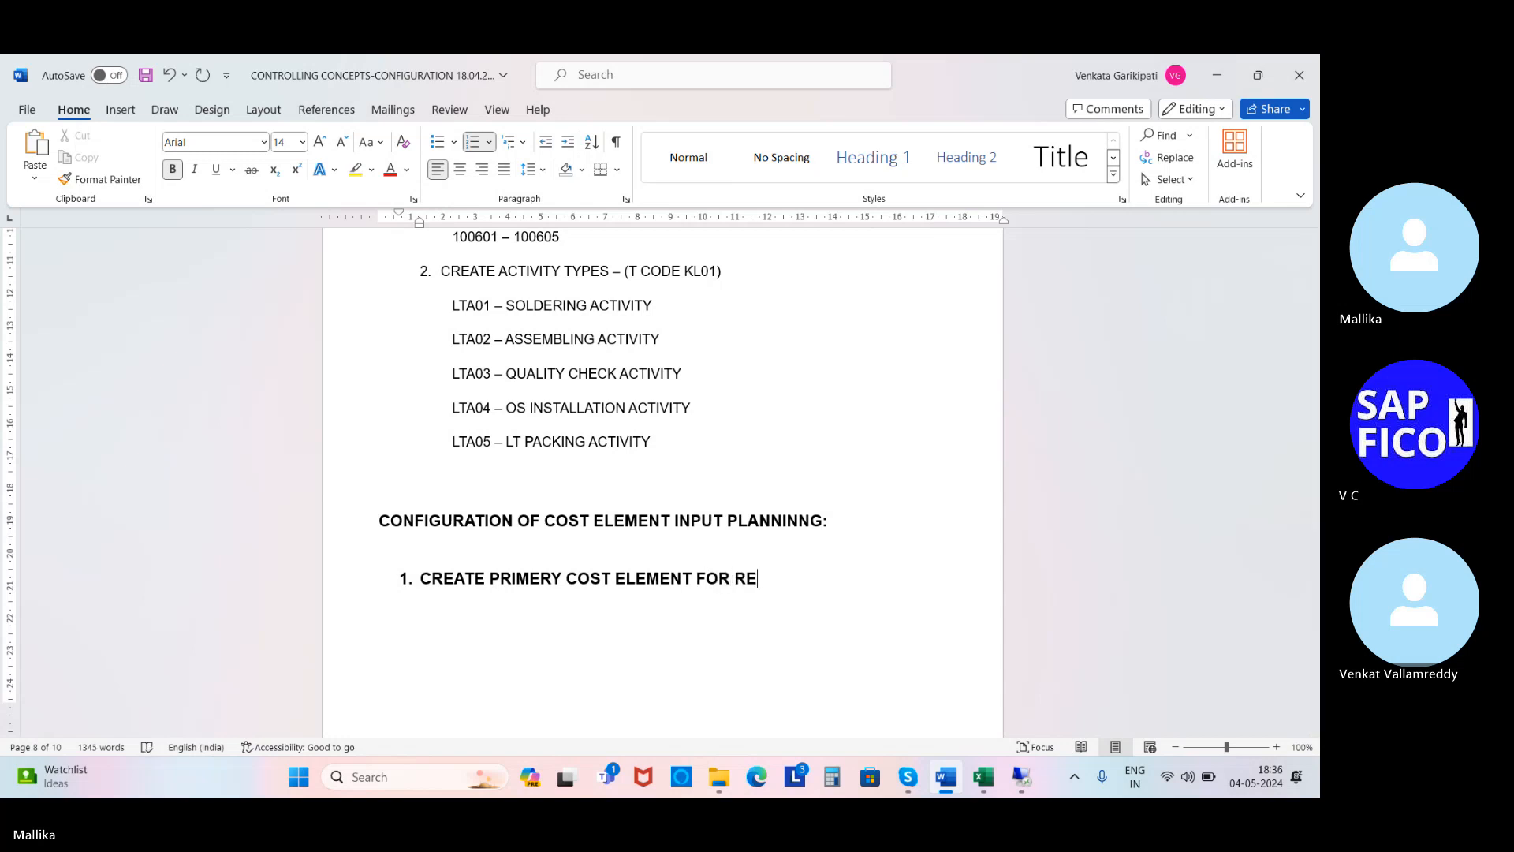
text(CO)
text(RDI)
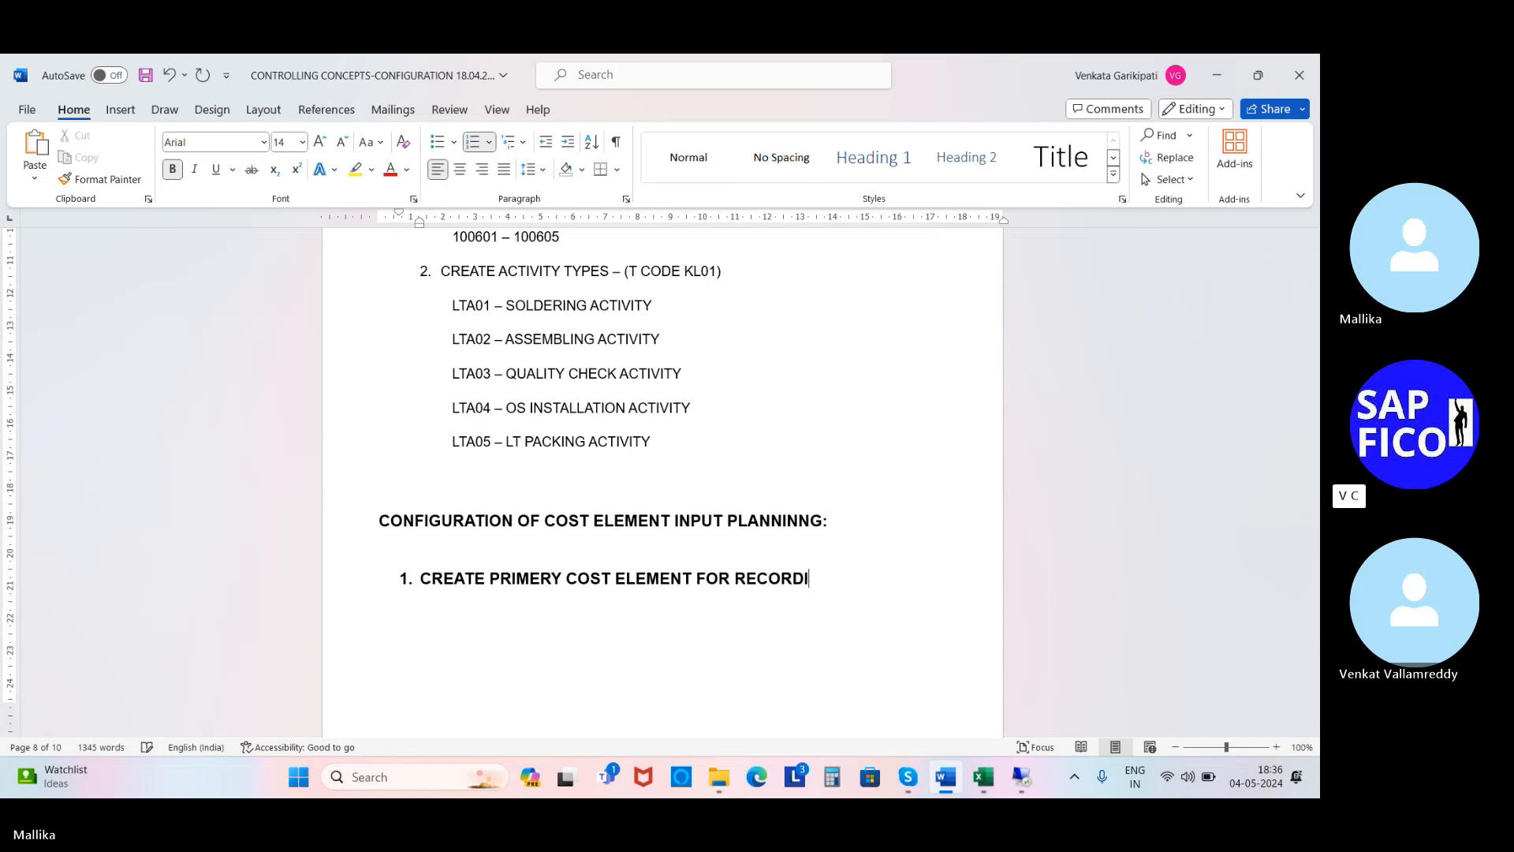
text(NG EXPENSES)
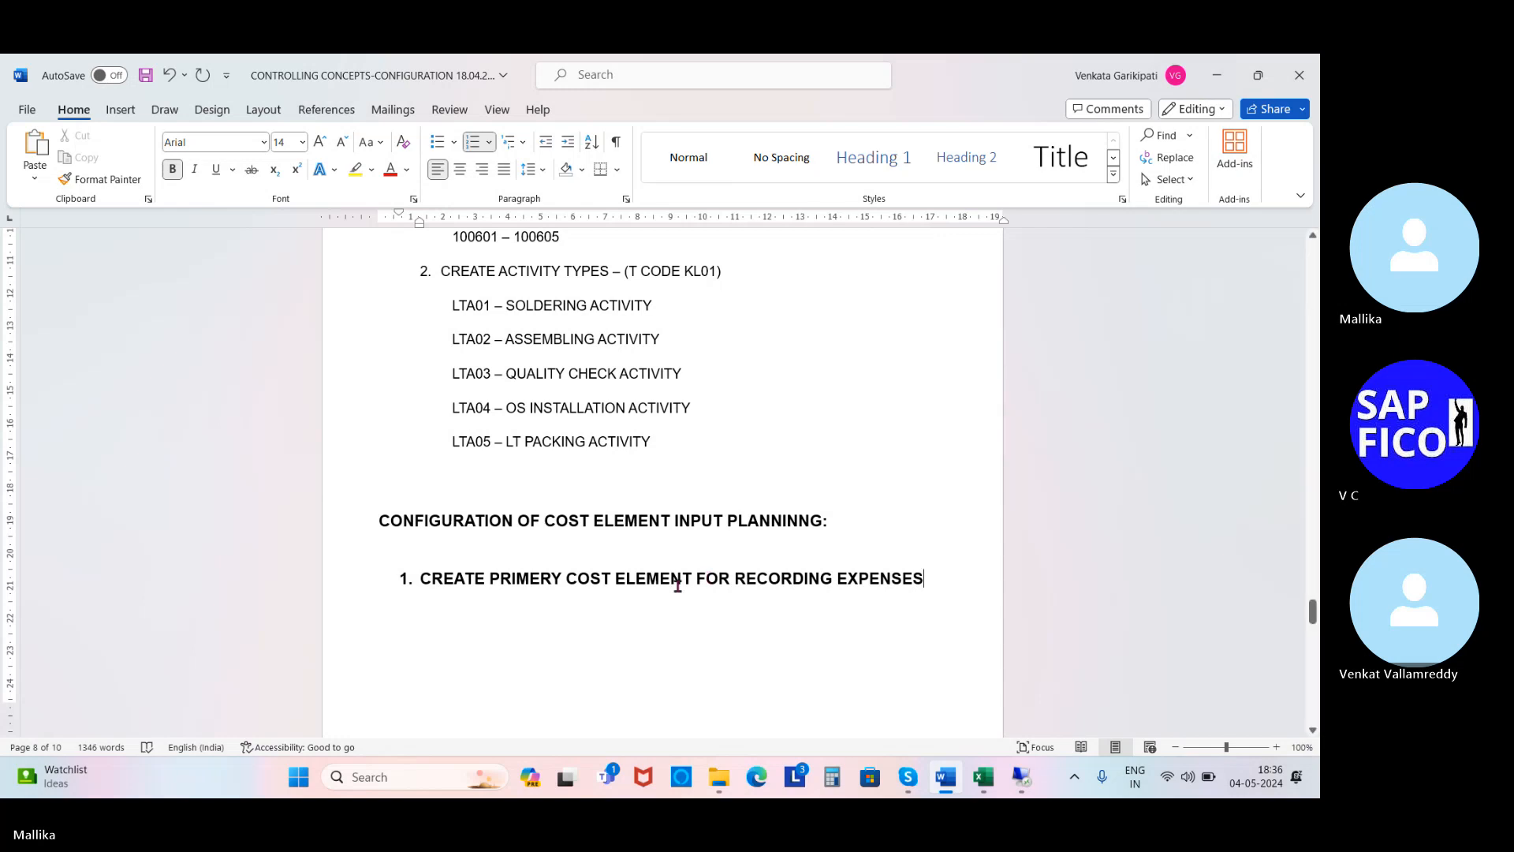
Append "- T CODE FS00)" to the end of the first list item.
mouse_move(405, 578)
mouse_down()
mouse_move(625, 585)
mouse_move(396, 591)
mouse_up()
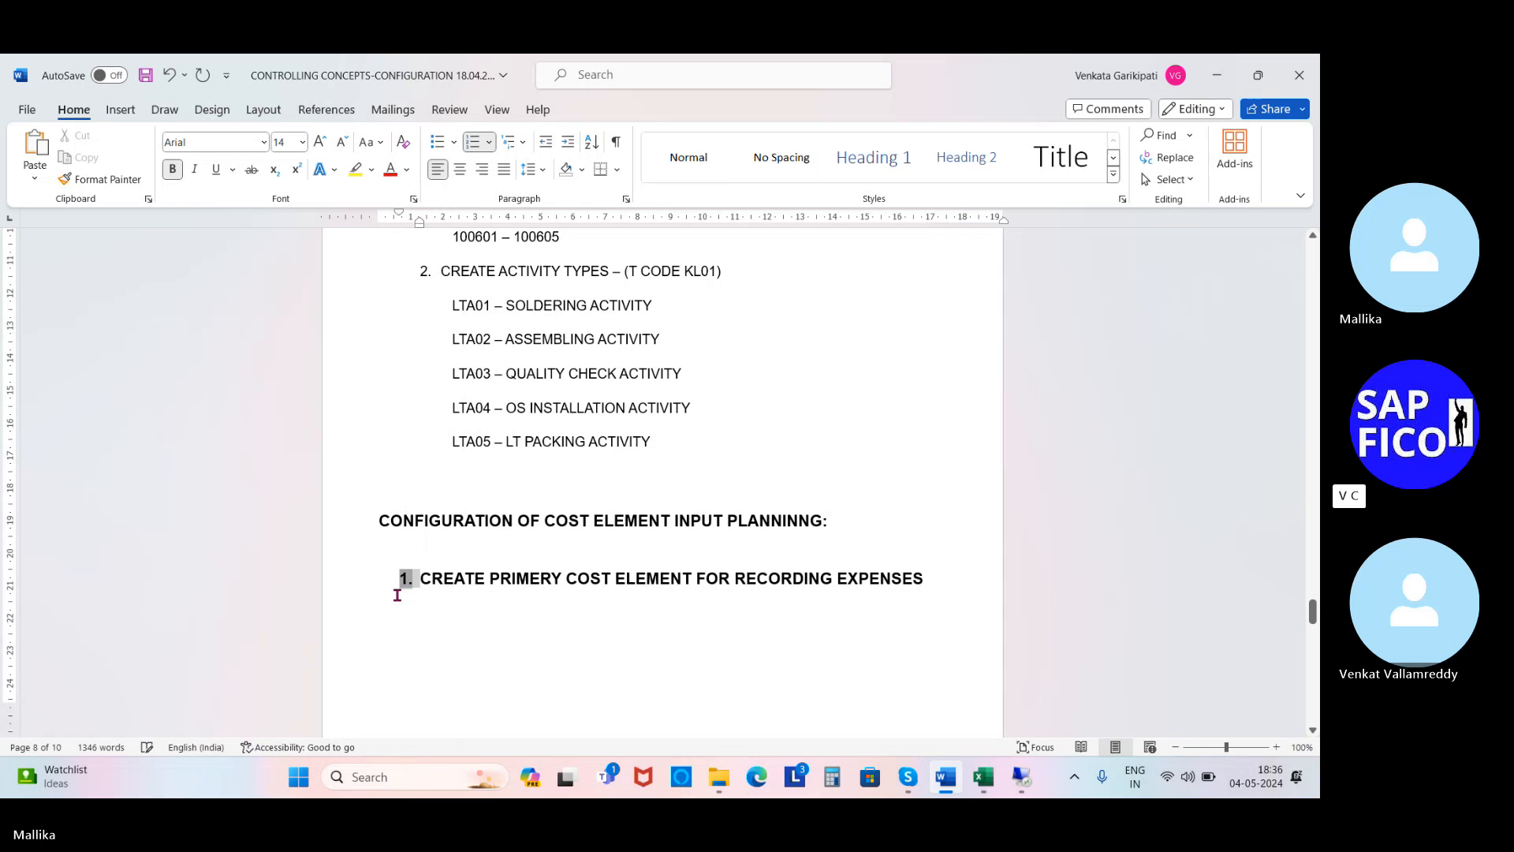
click(937, 583)
text(- )
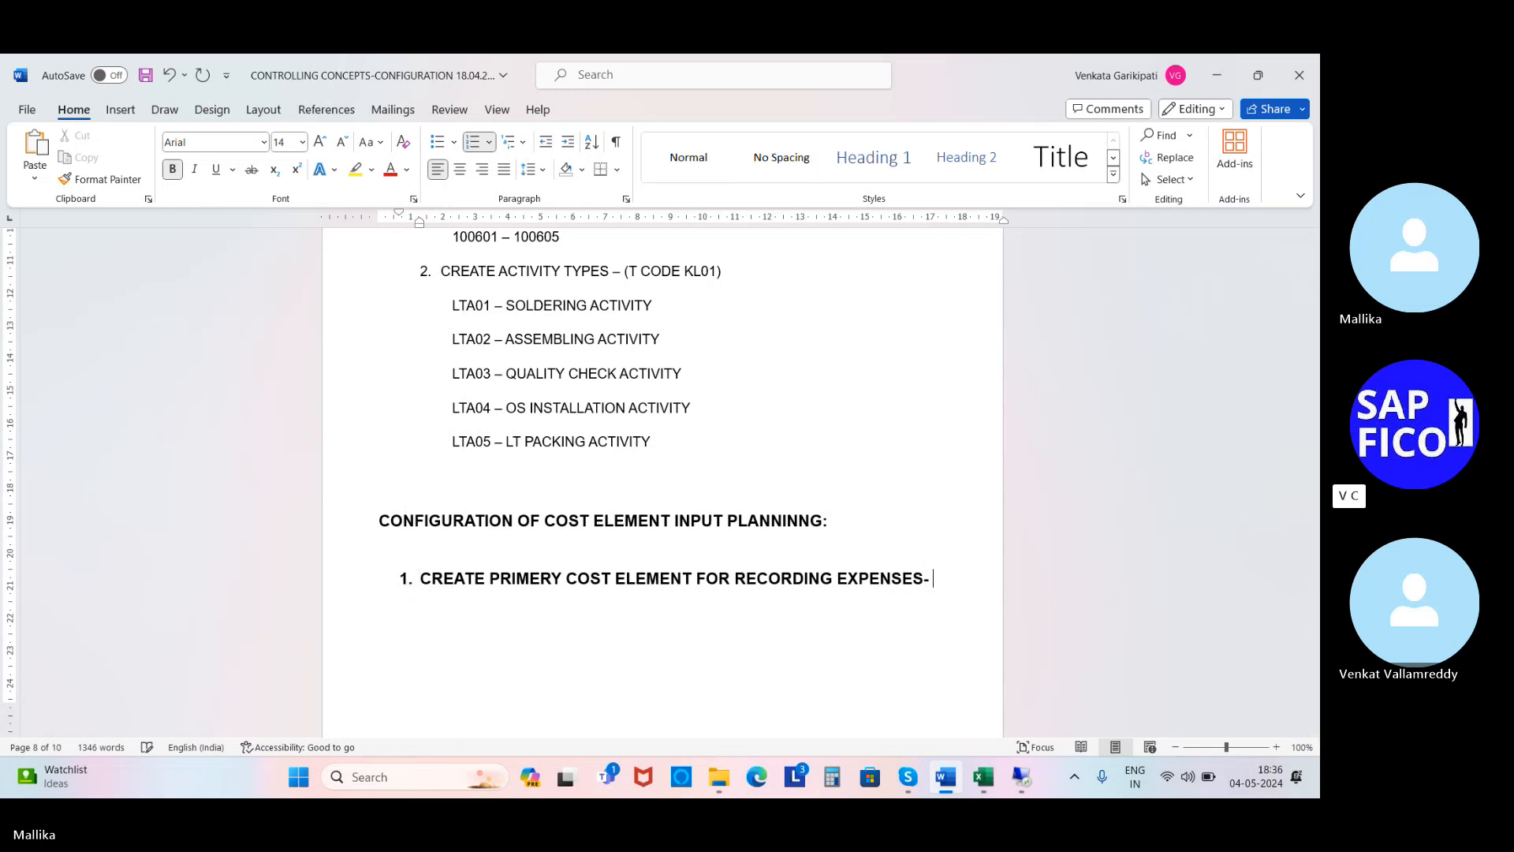
text(T COS)
text(DE )
text(FE)
text(S90)
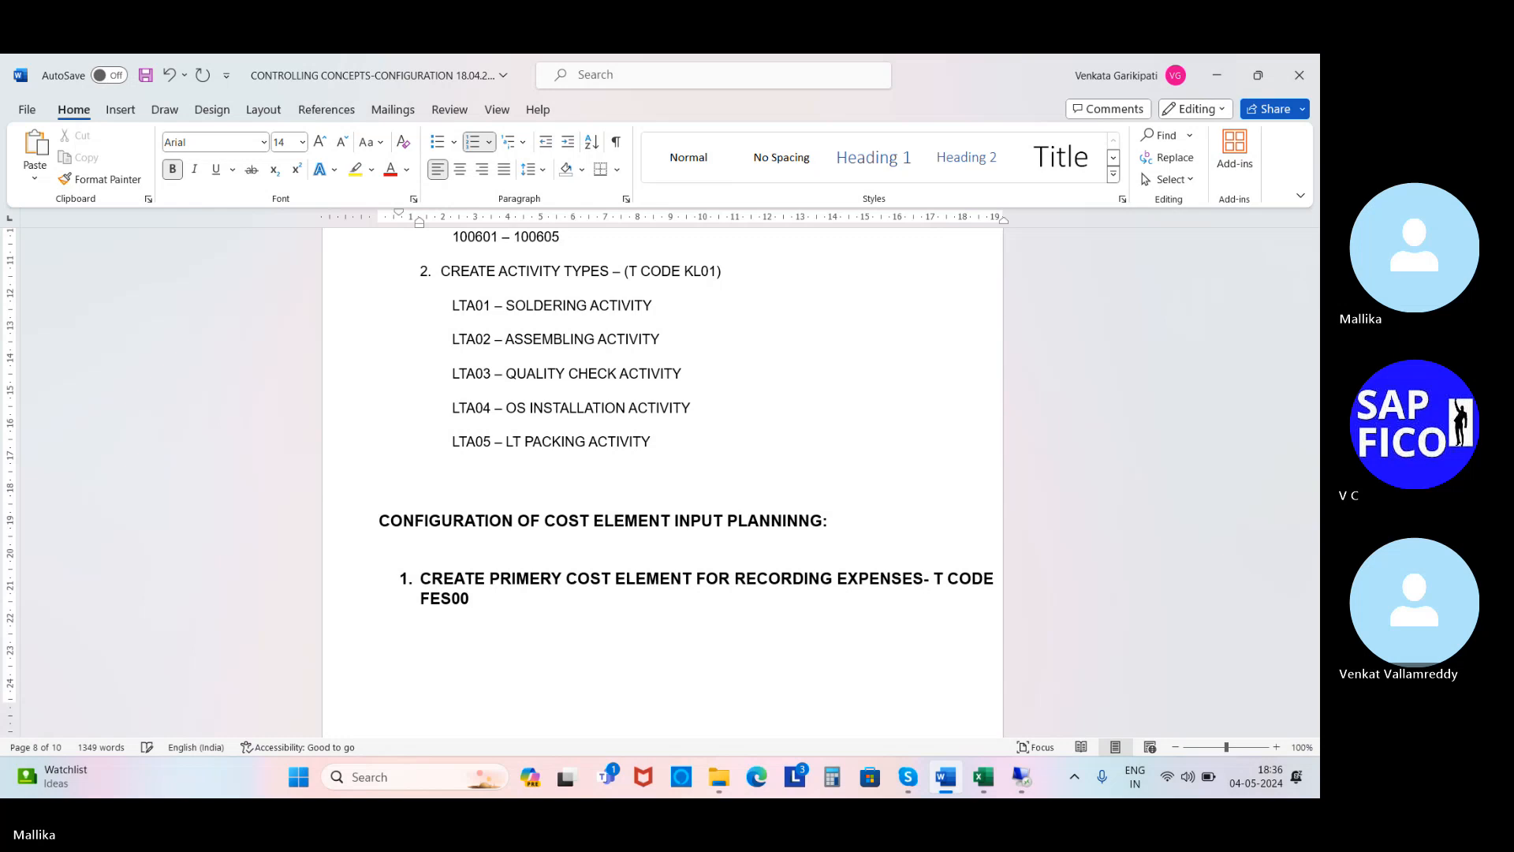
key(BackSpace)
key(BackSpace)
key(BackSpace)
key(BackSpace)
text(S00))
Widen the text area by moving the left margin outward about 0.5 cm, and format the first list item as non-bold at font size 12.
drag(378, 216, 362, 216)
click(495, 646)
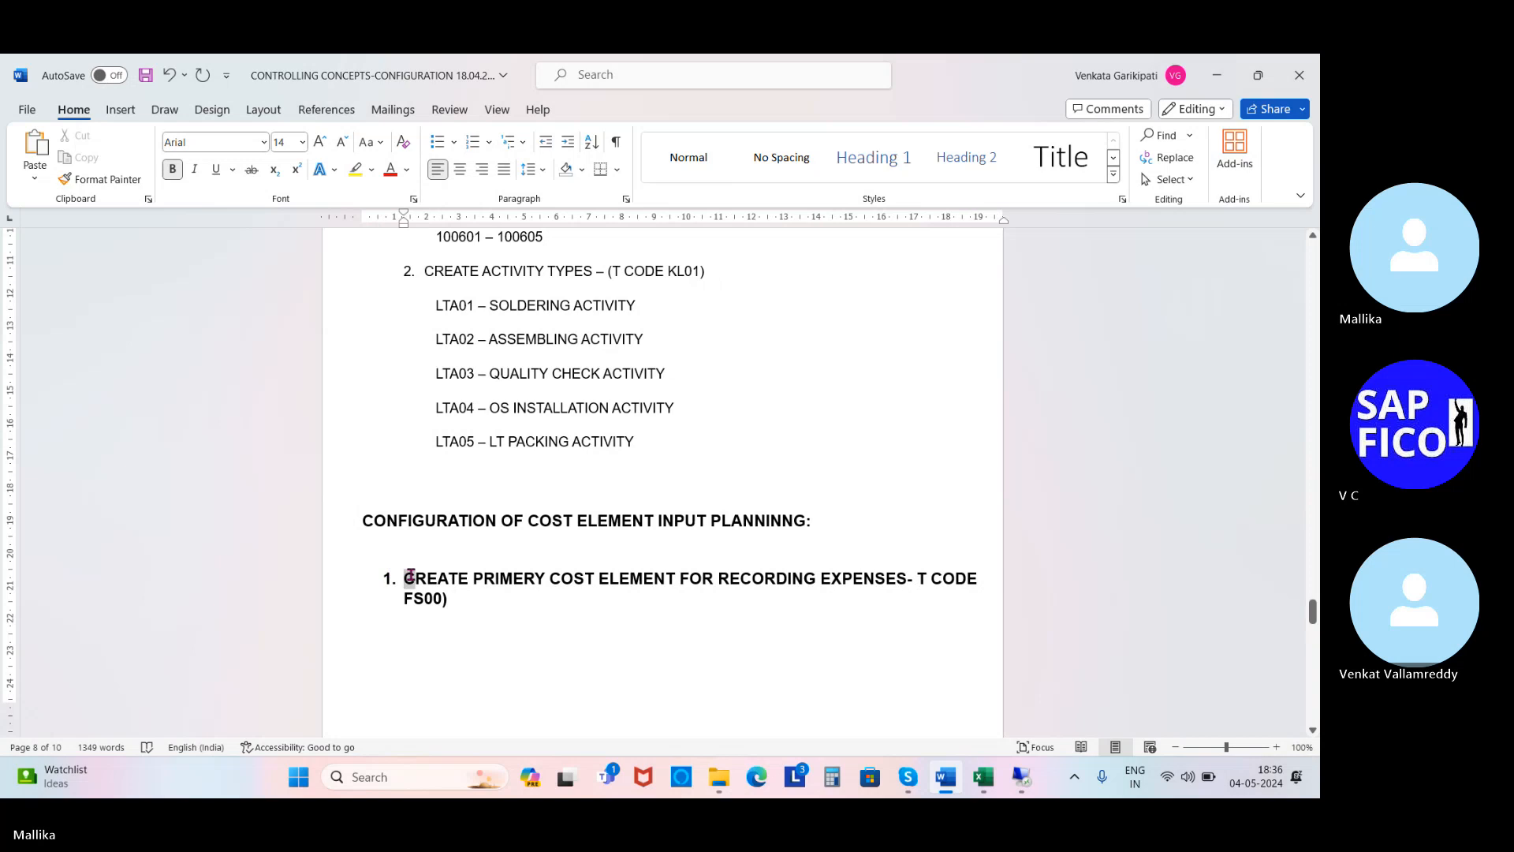
drag(404, 578, 647, 593)
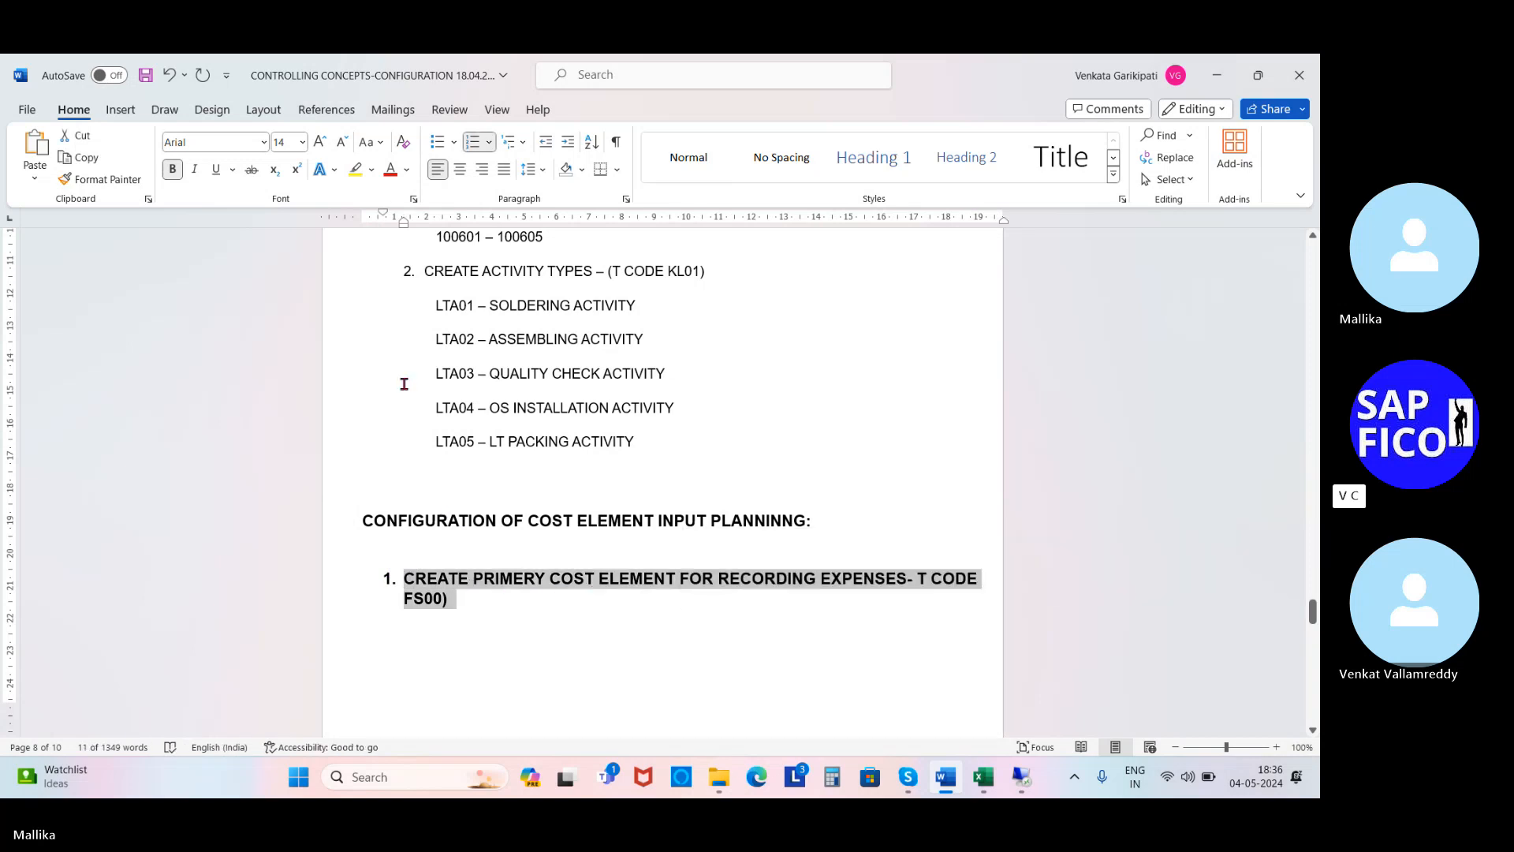
click(303, 142)
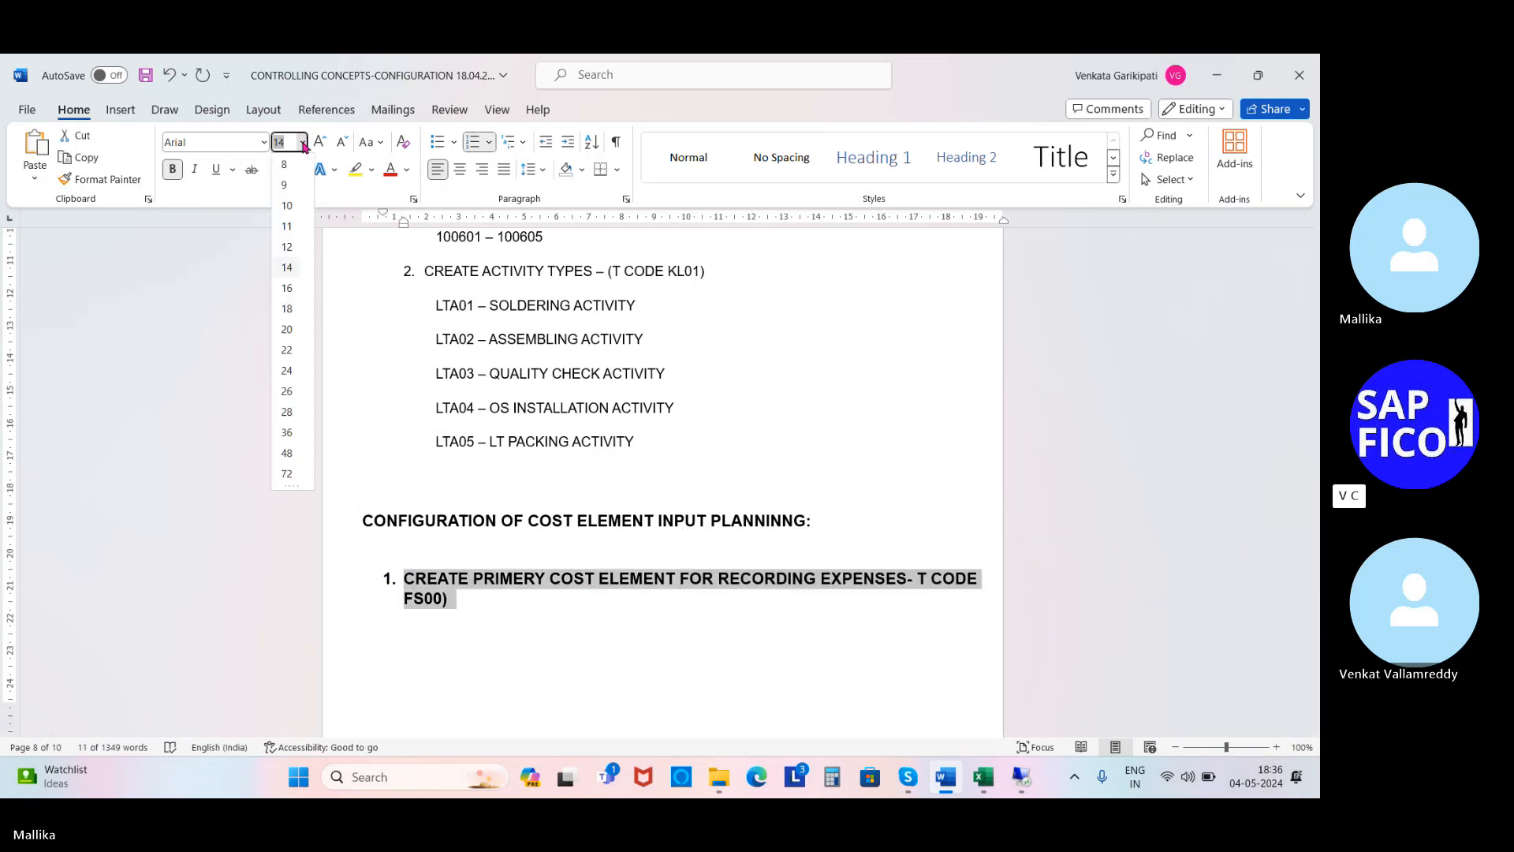
click(287, 247)
click(173, 170)
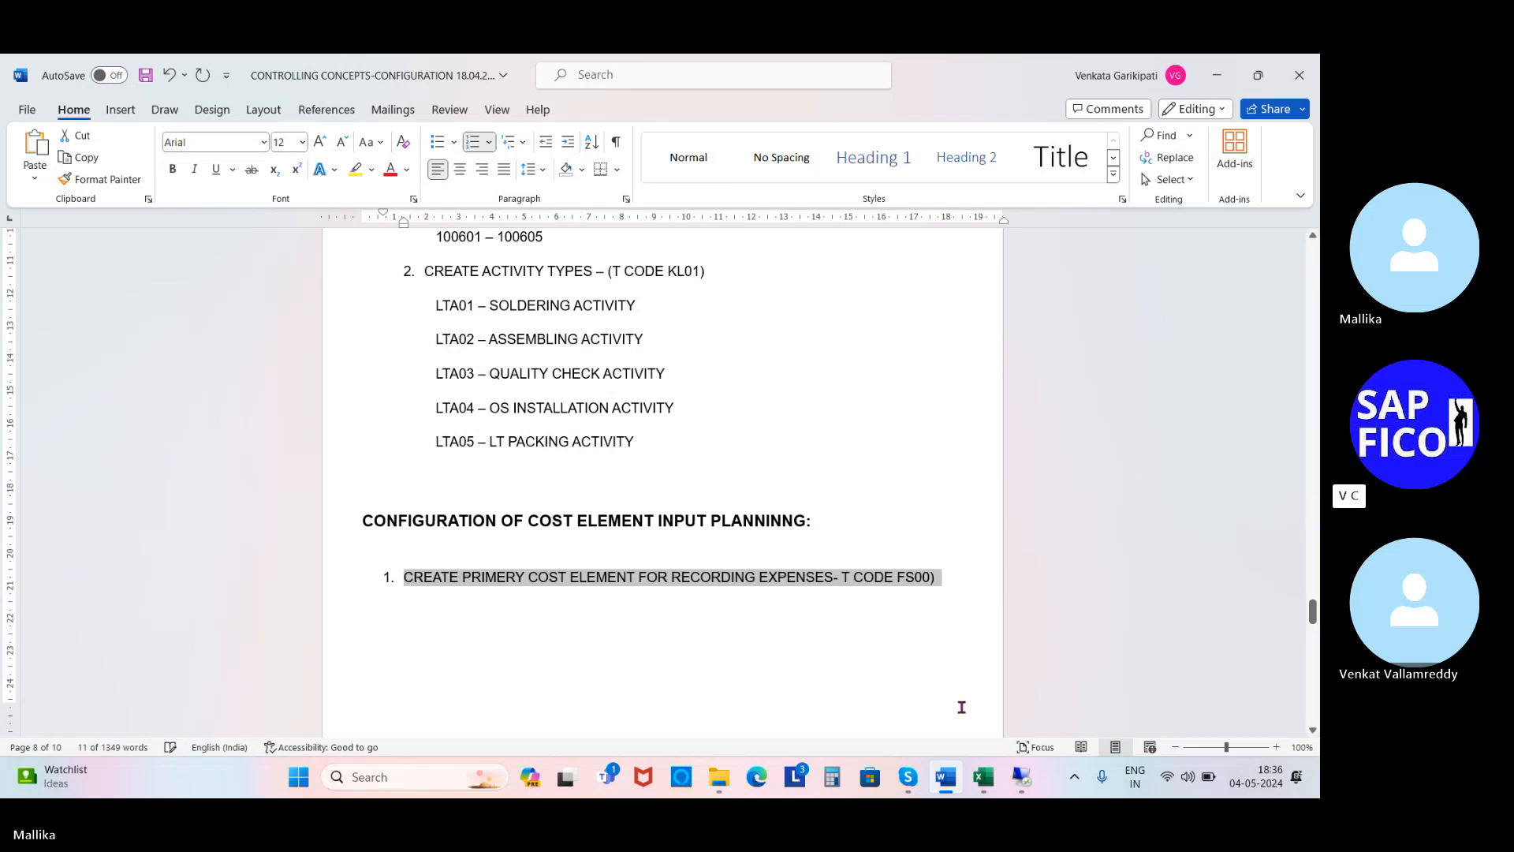
click(948, 587)
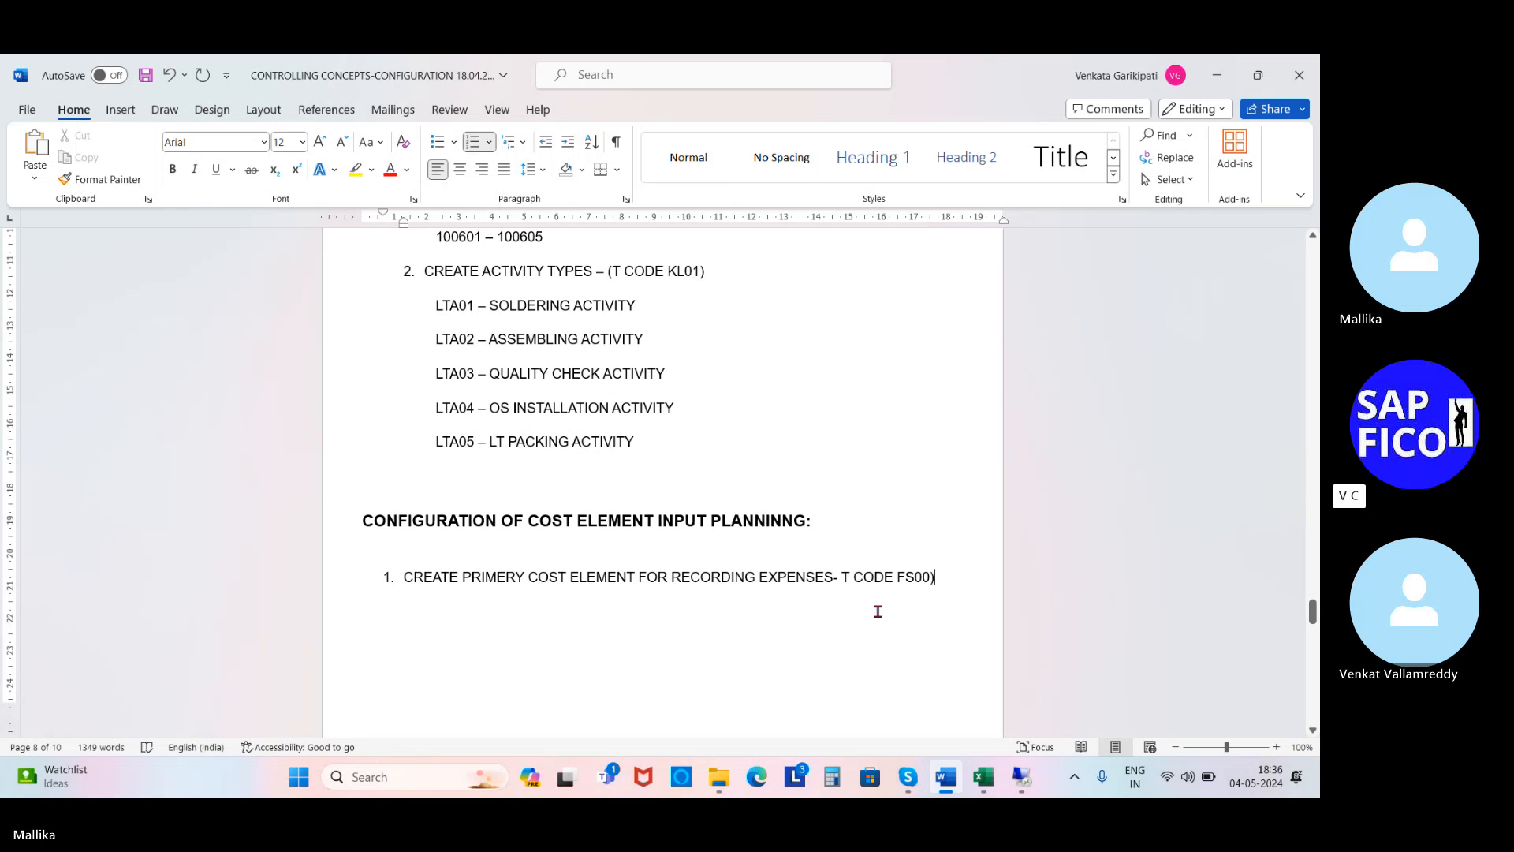
Insert an opening parenthesis before "T CODE FS00)" in the first numbered list item.
click(844, 575)
text(()
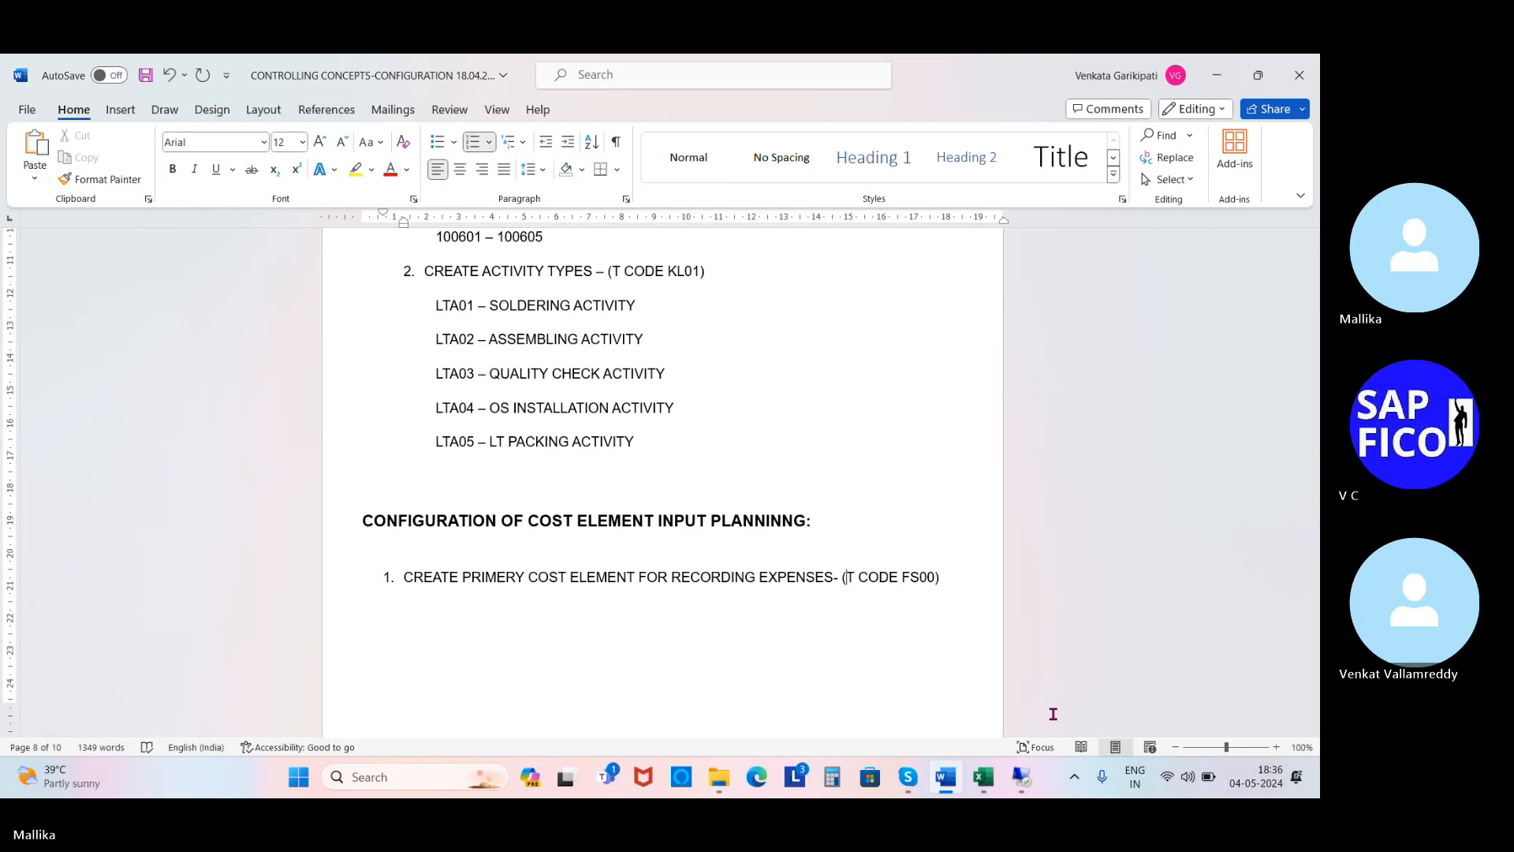
Switch to the SAP session and open transaction FS00 with the command /NFS00.
click(1019, 781)
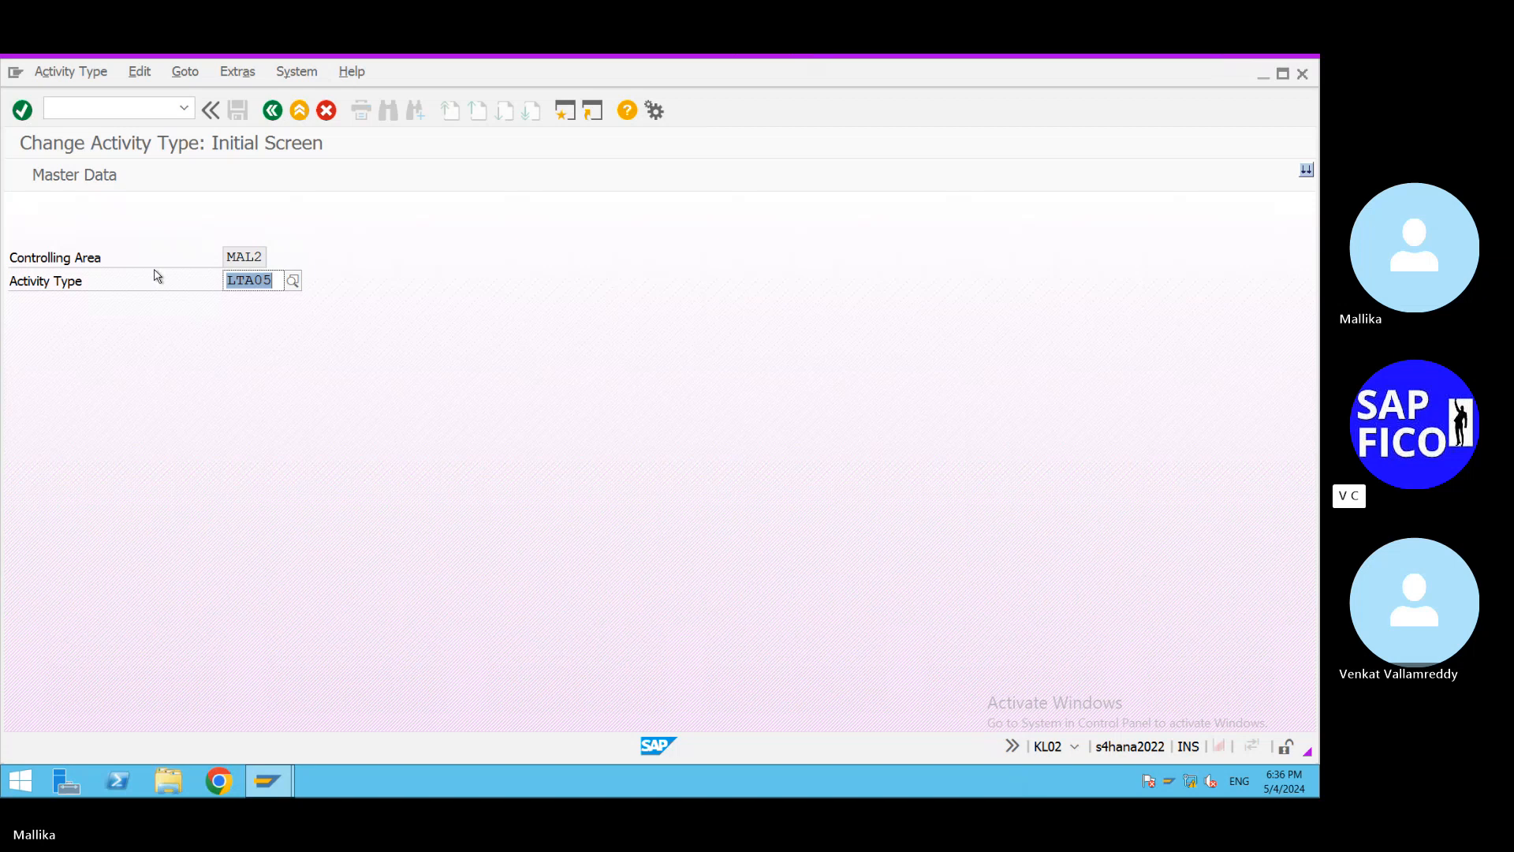
click(59, 112)
text(/N)
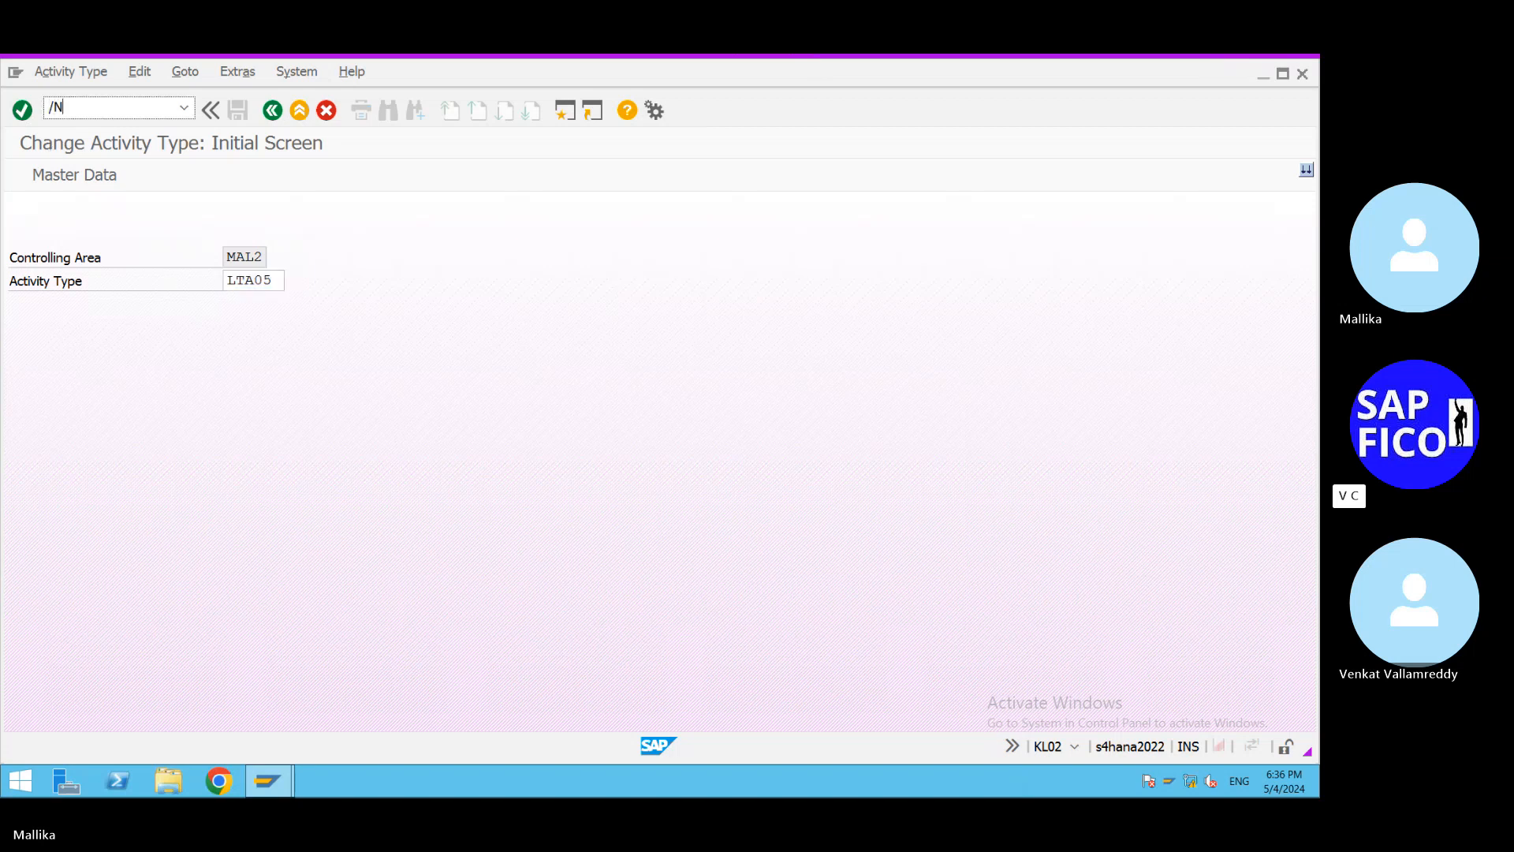
text(FS00)
key(Return)
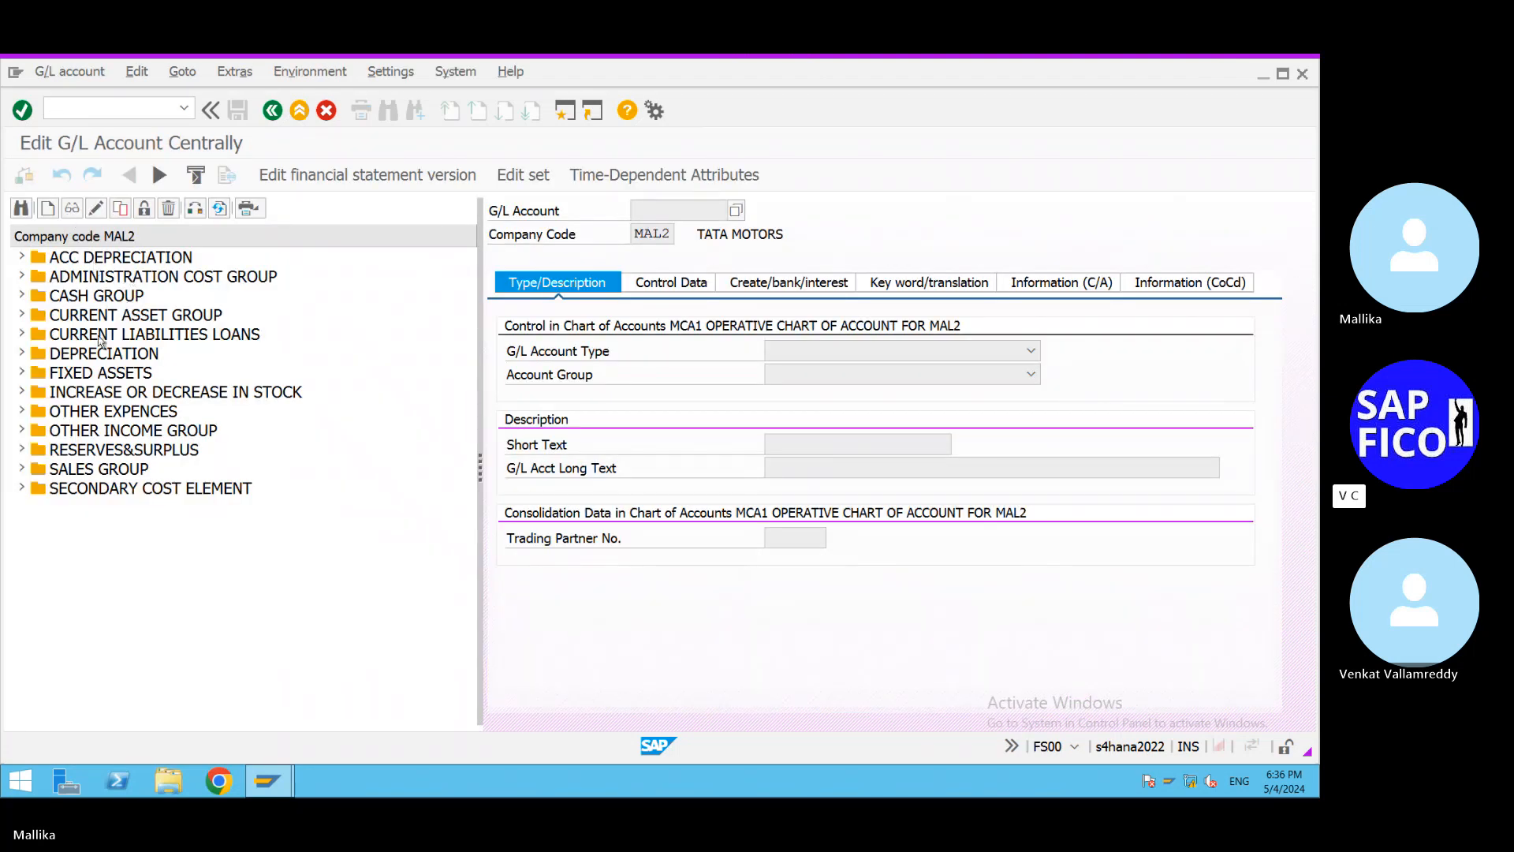
Expand the OTHER EXPENCES account group and start creating G/L account 400614 in company code MAL2.
click(22, 412)
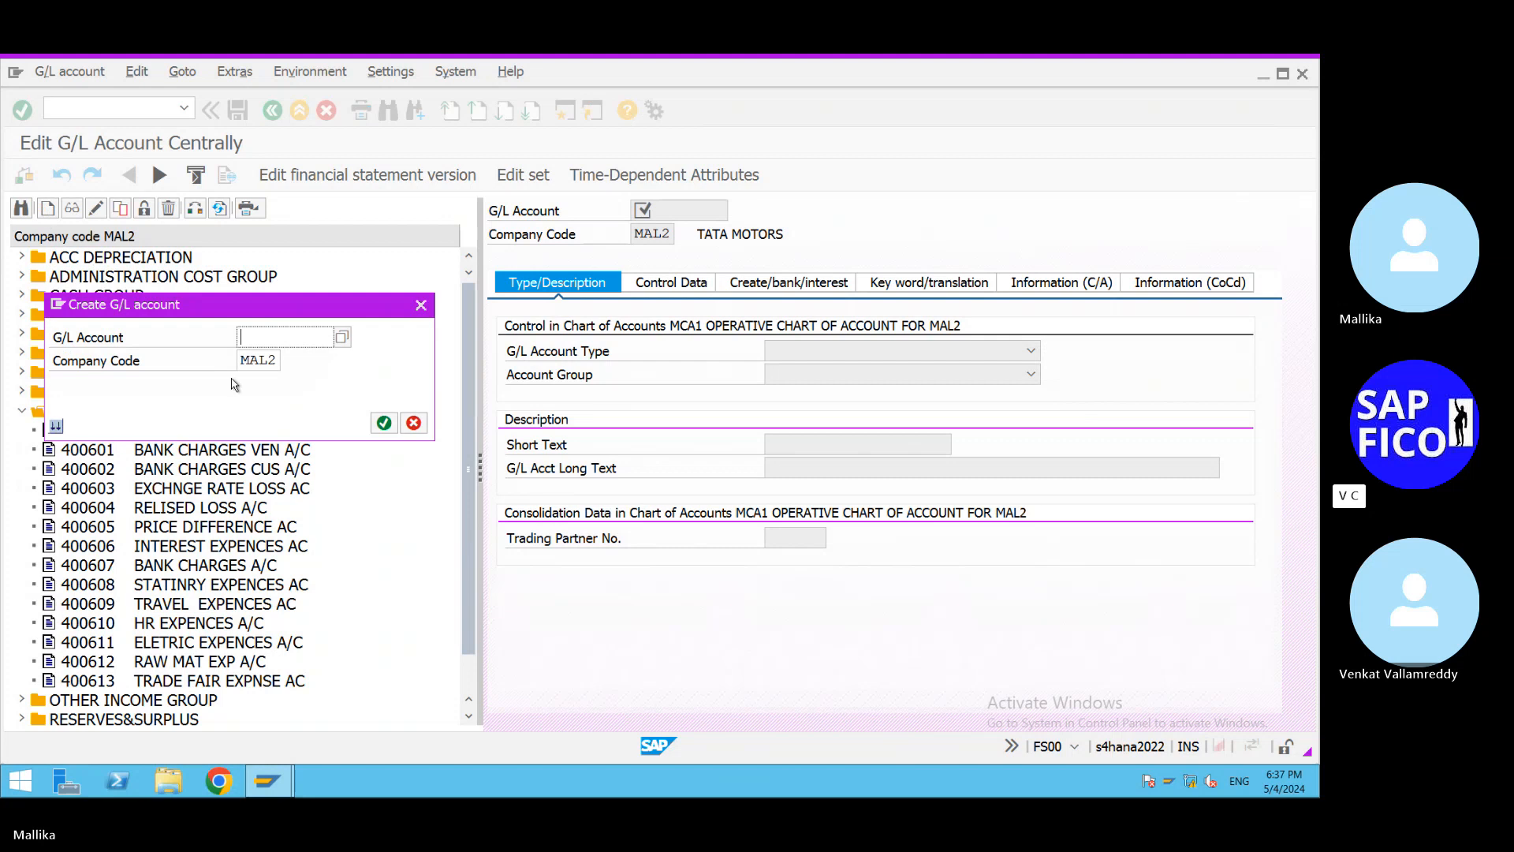
text(4)
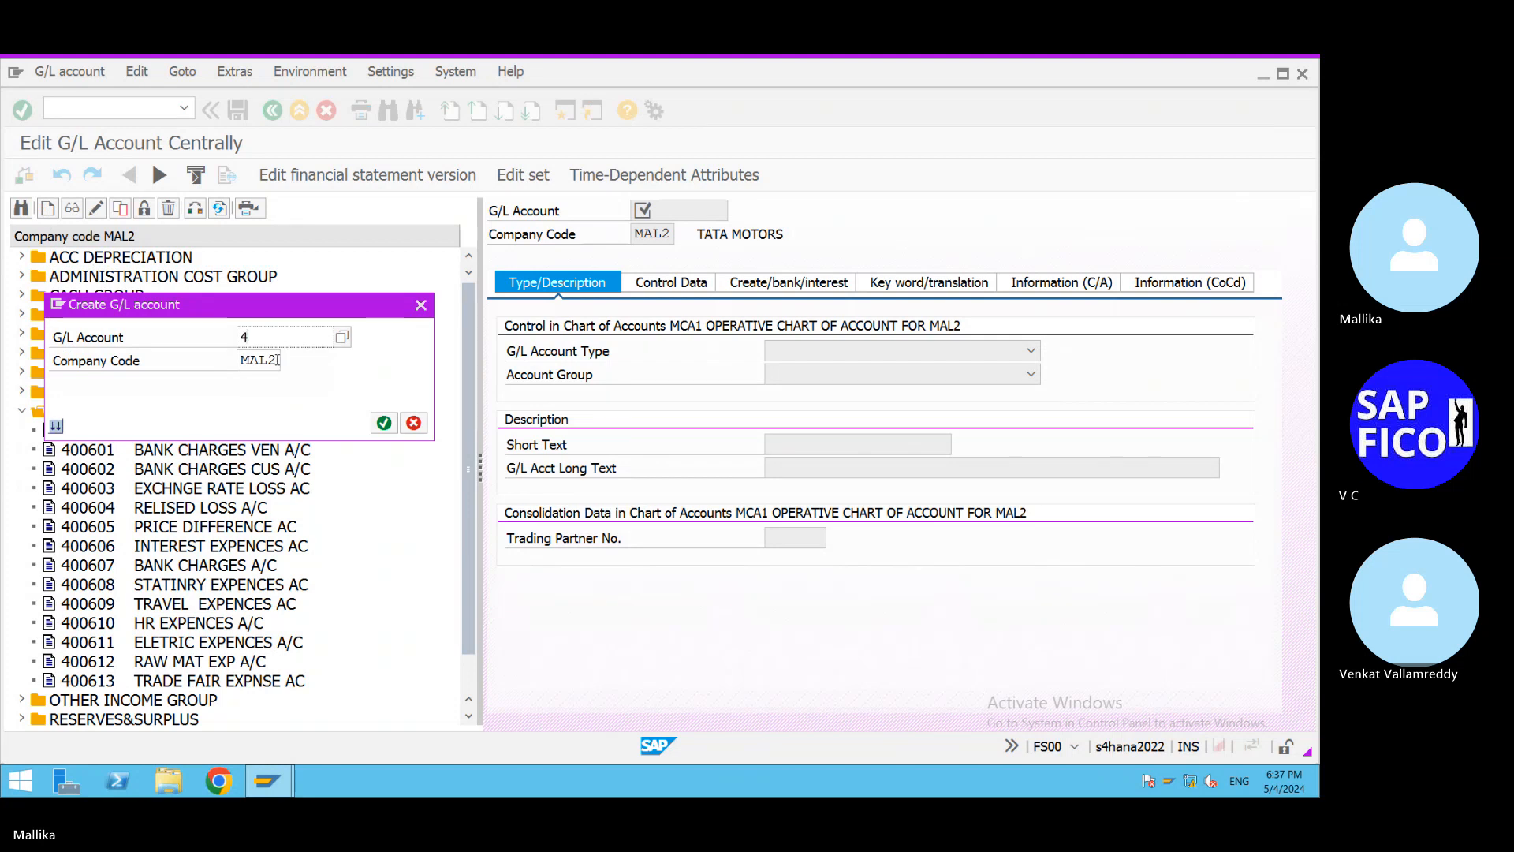
text(00614)
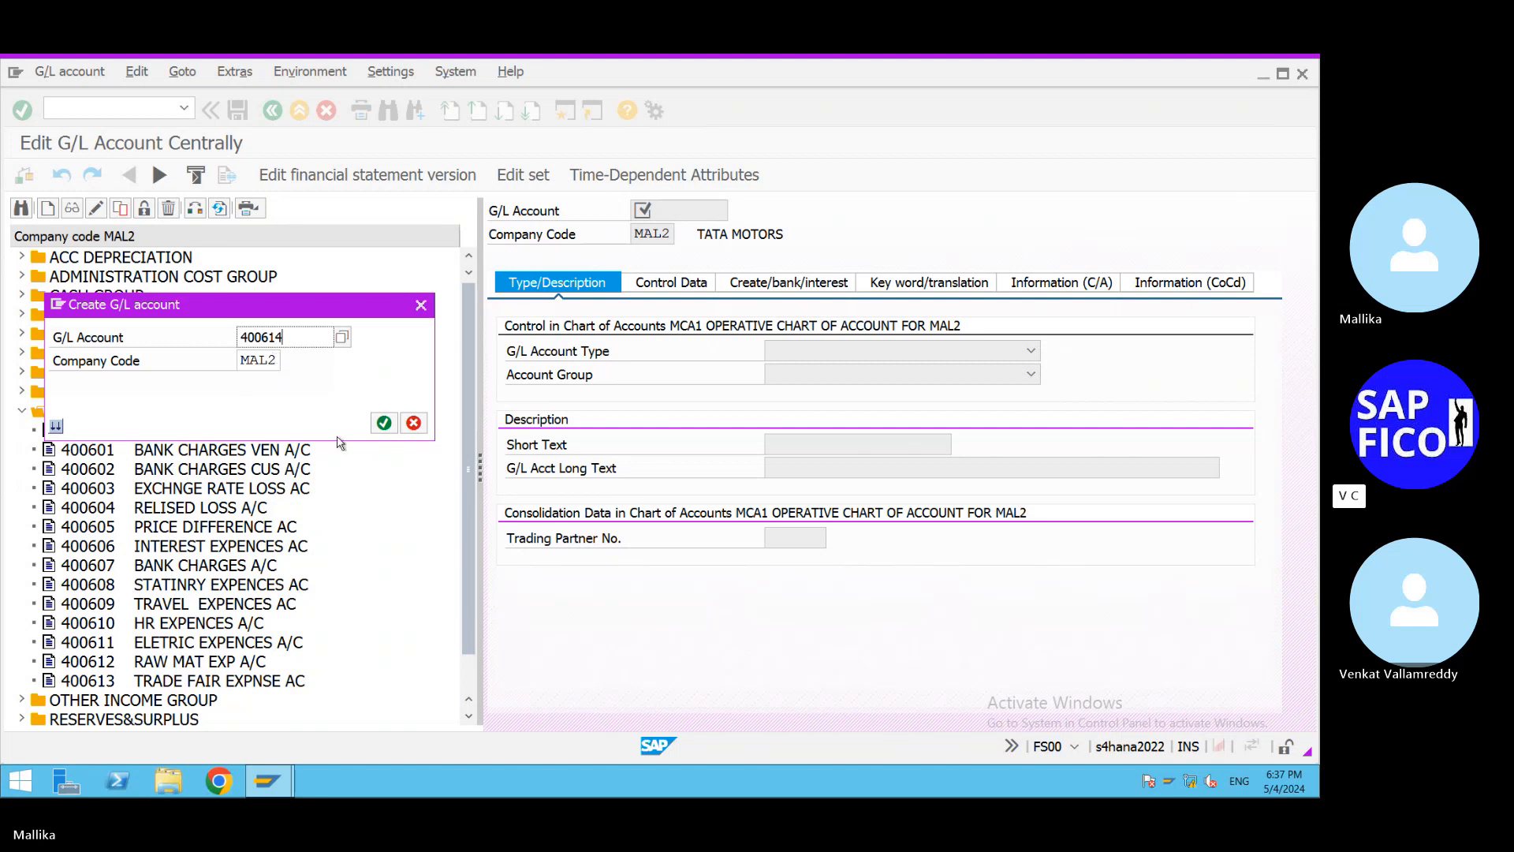
click(384, 423)
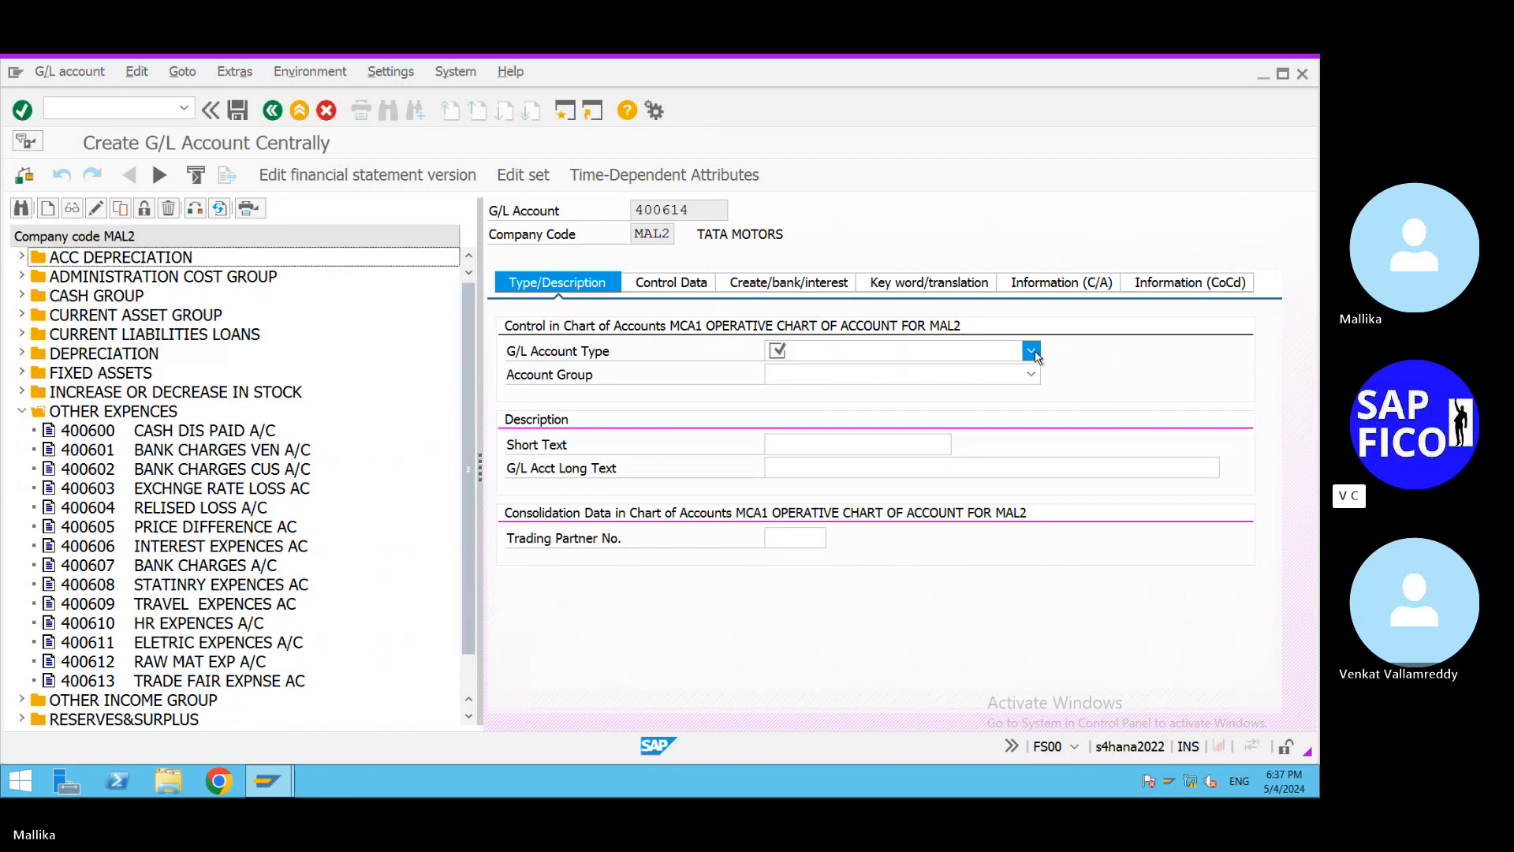
click(1031, 351)
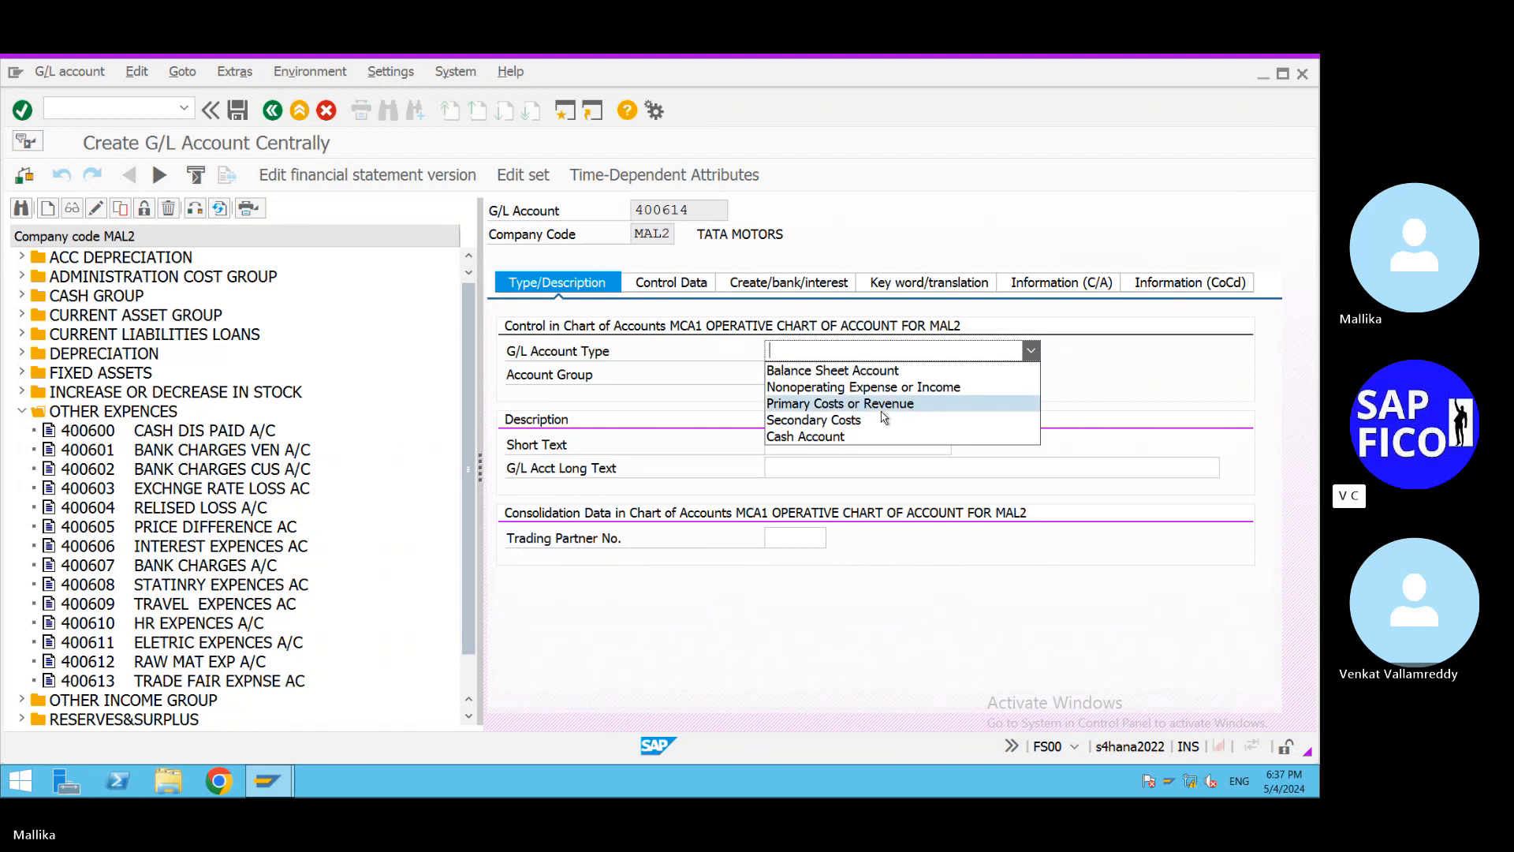
click(861, 420)
click(1029, 376)
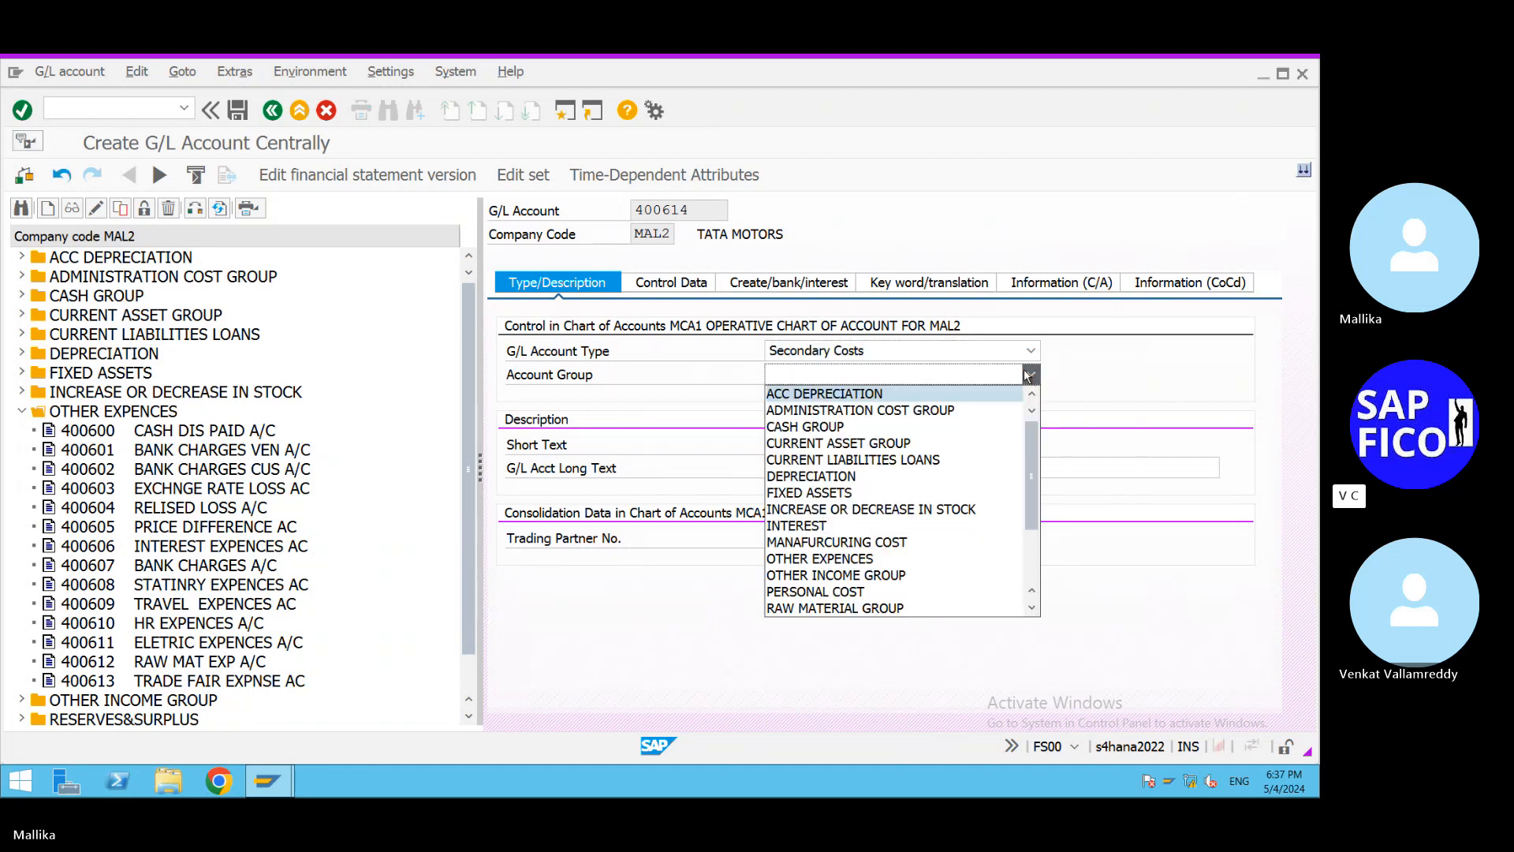
click(1137, 389)
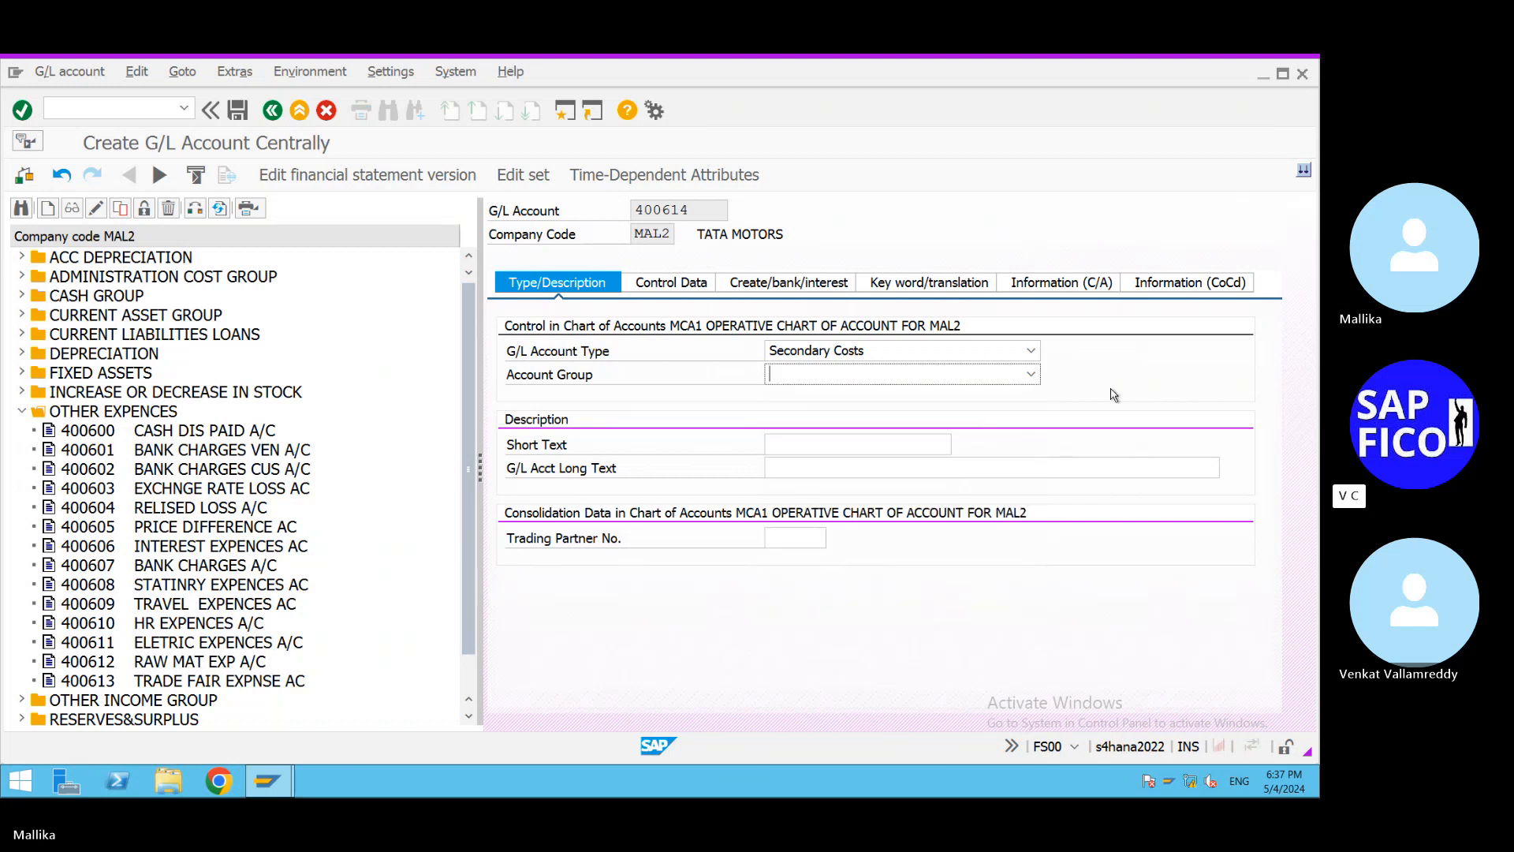
Set the G/L account type to Primary Costs or Revenue and the account group to OTHER EXPENCES.
click(1032, 353)
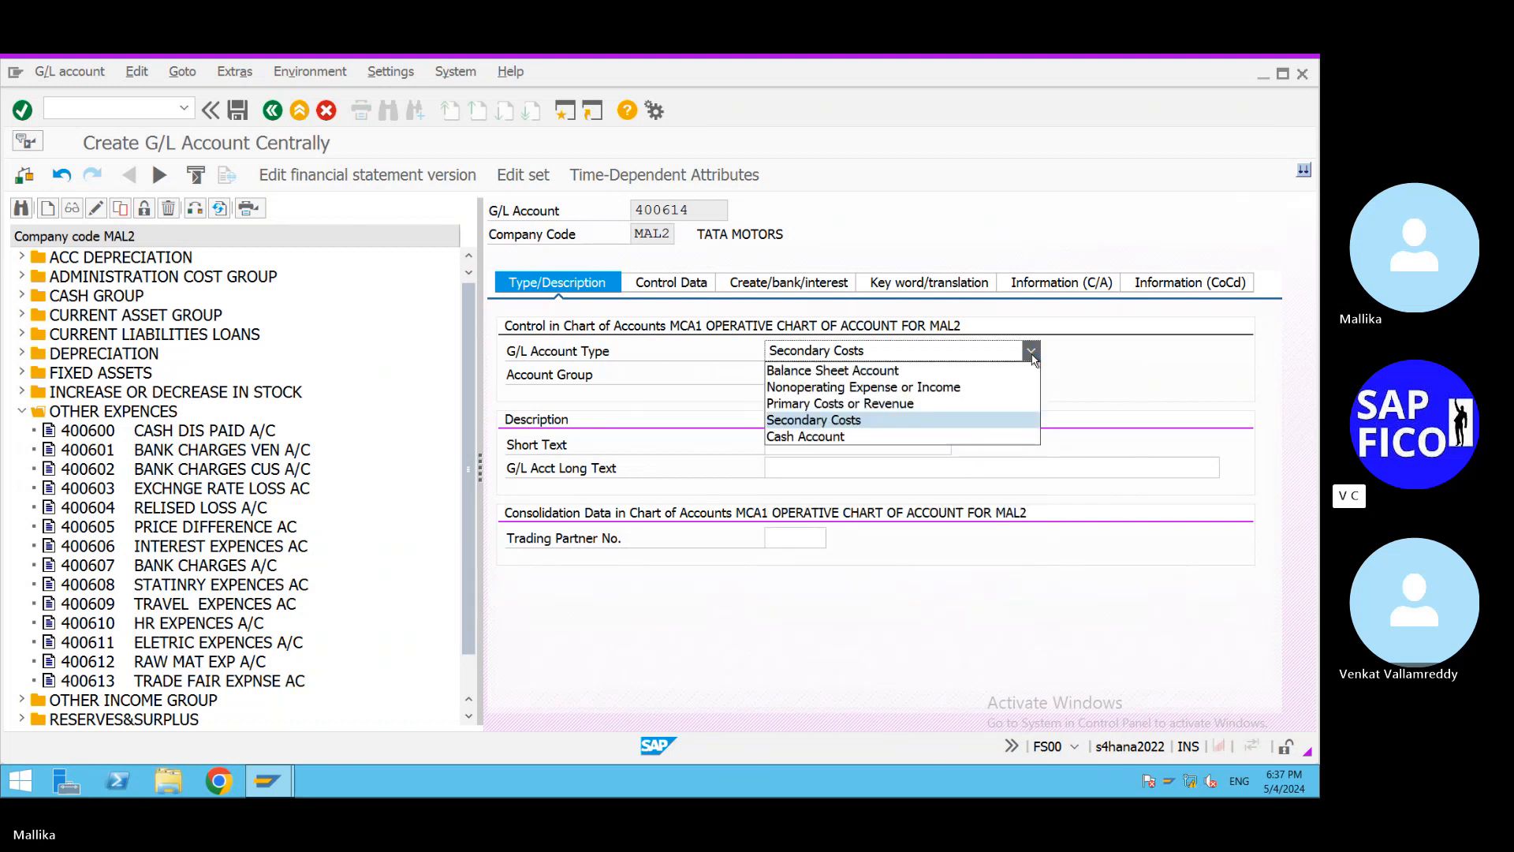
click(911, 406)
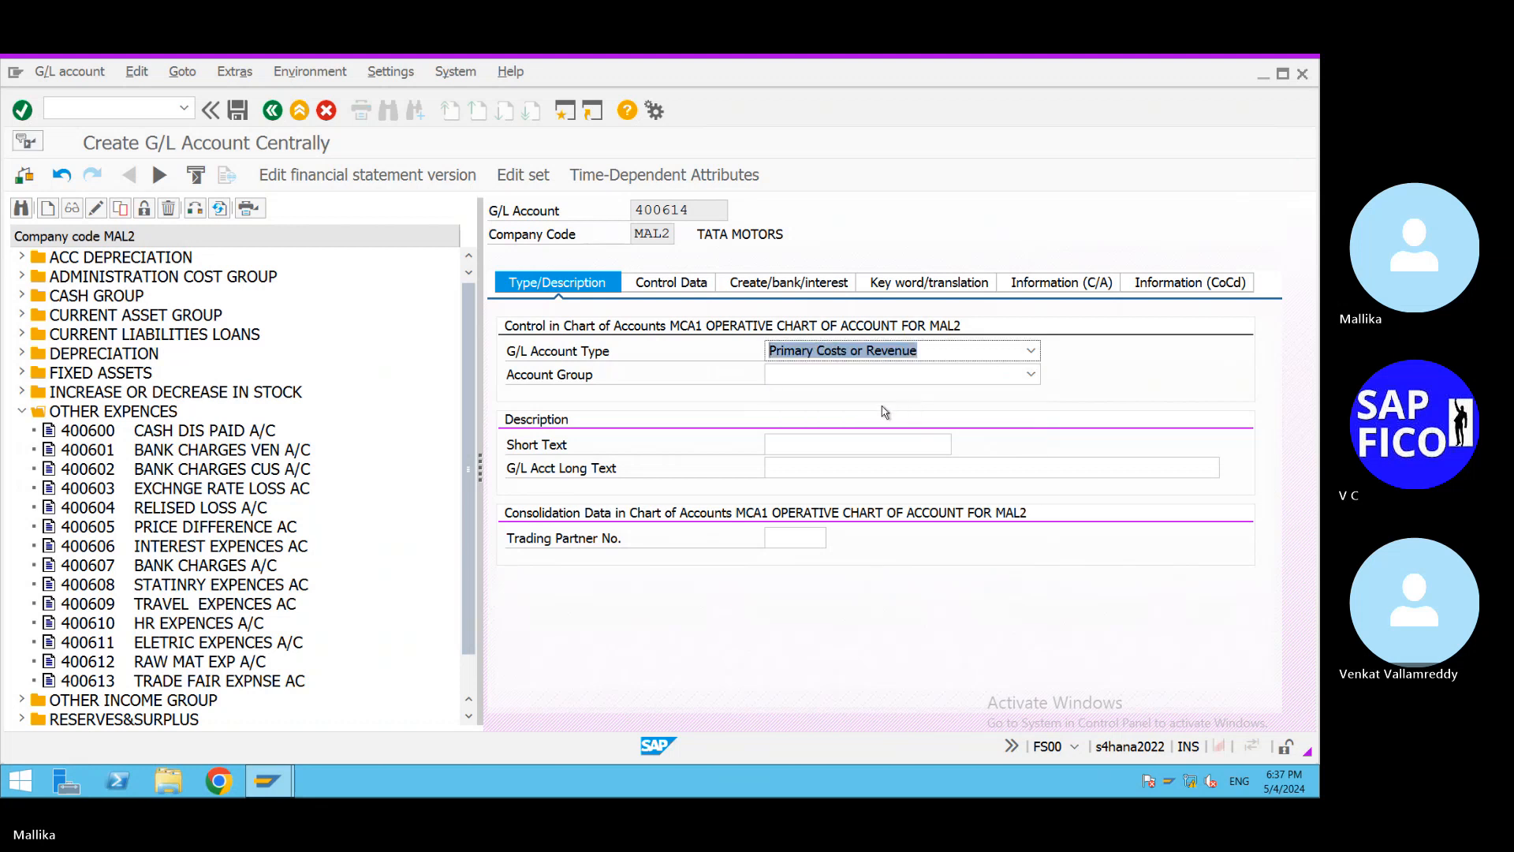
click(1031, 376)
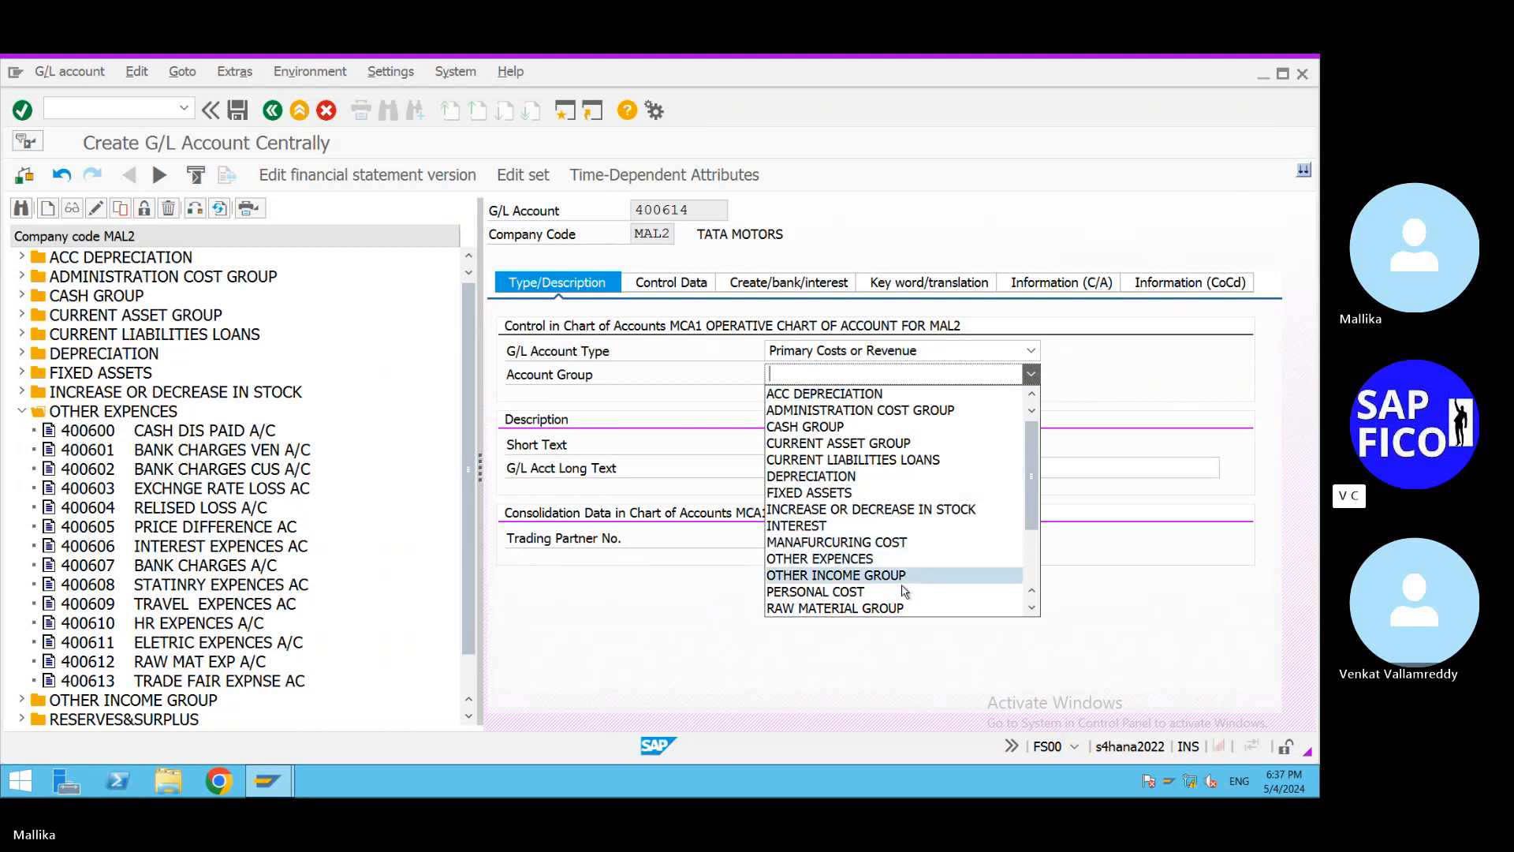
click(851, 560)
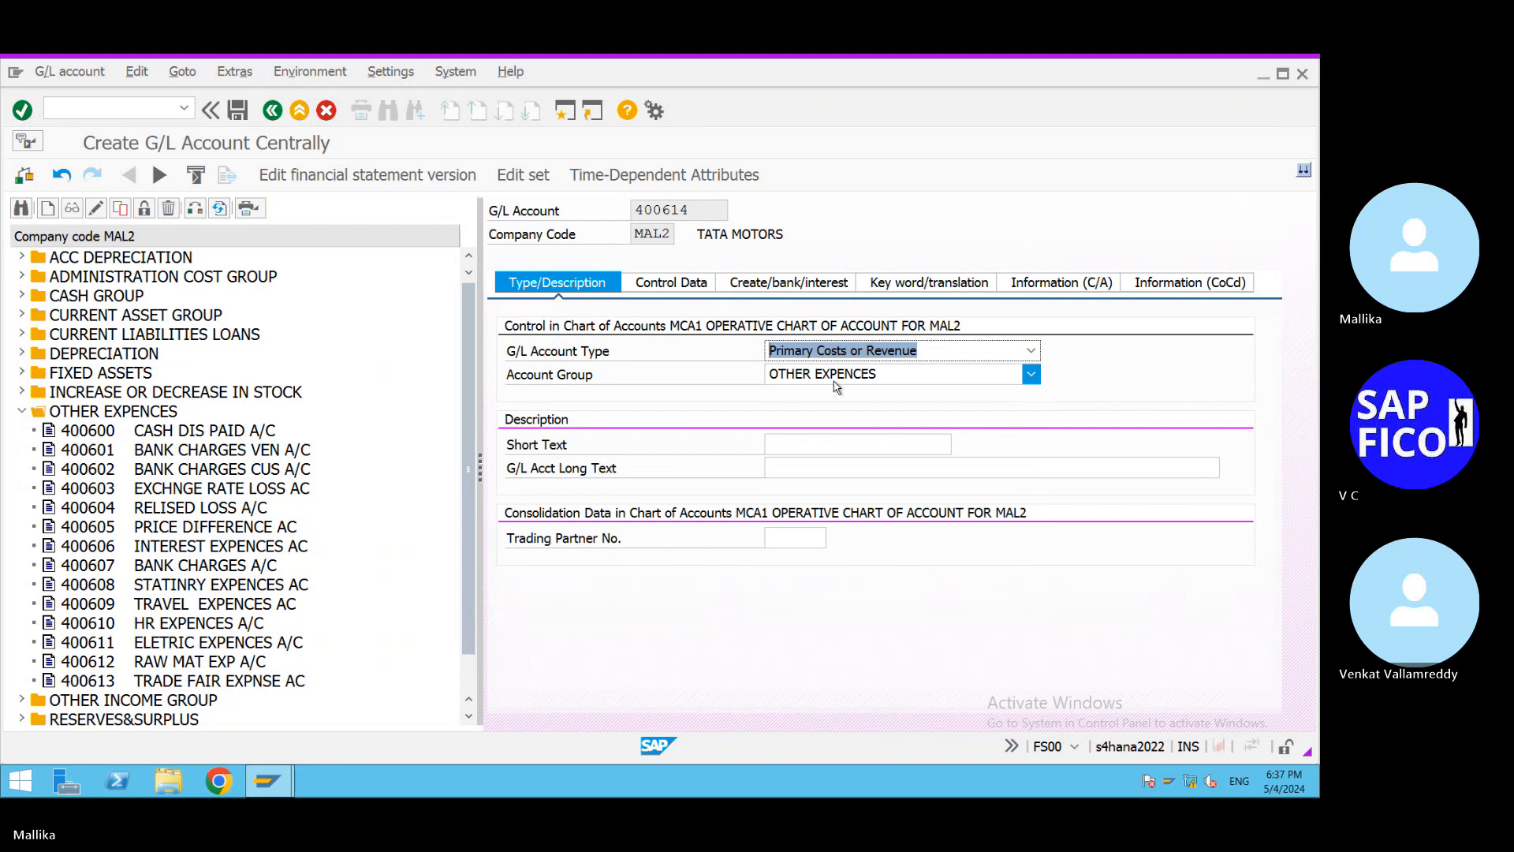
Enter "LT ELECTRCITY EXP AC" as both the short text and the long text of the G/L account.
click(785, 442)
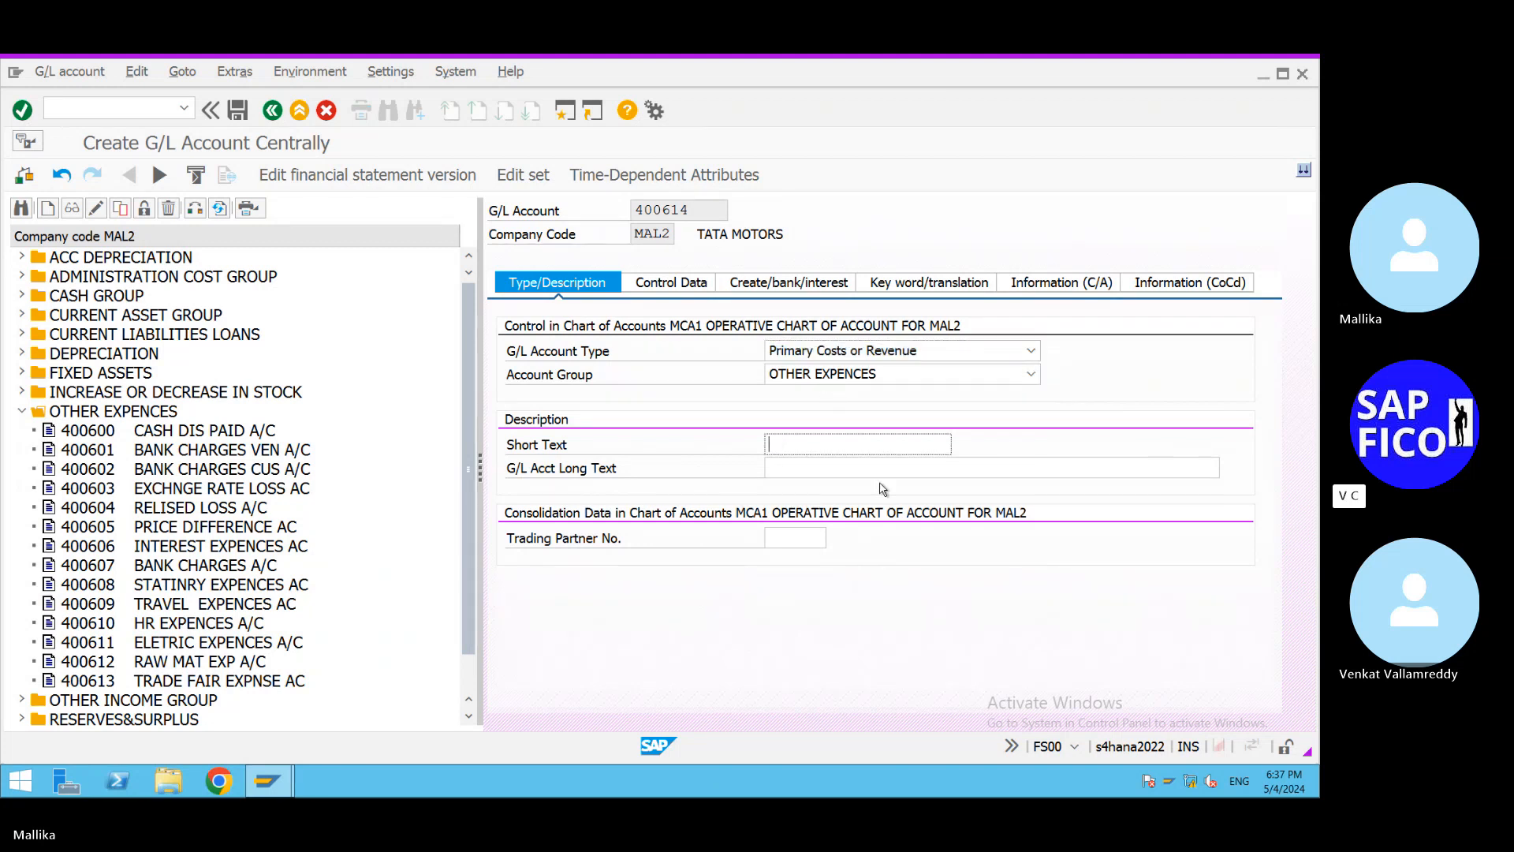
text(LT ELECTRICITY EXP A)
click(839, 444)
key(BackSpace)
key(ctrl+a)
key(ctrl+c)
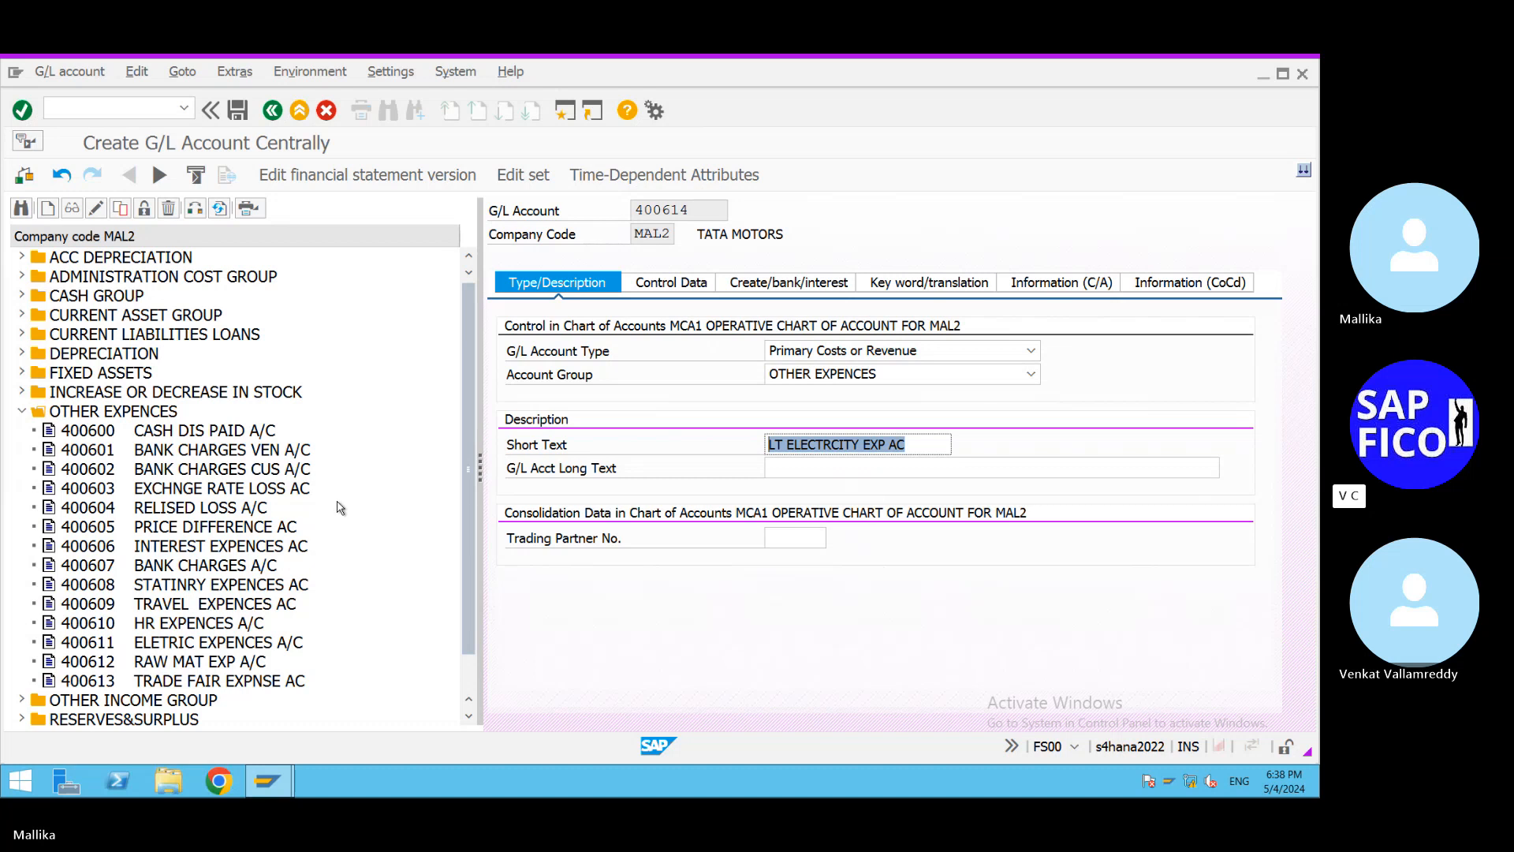
click(780, 467)
key(ctrl+v)
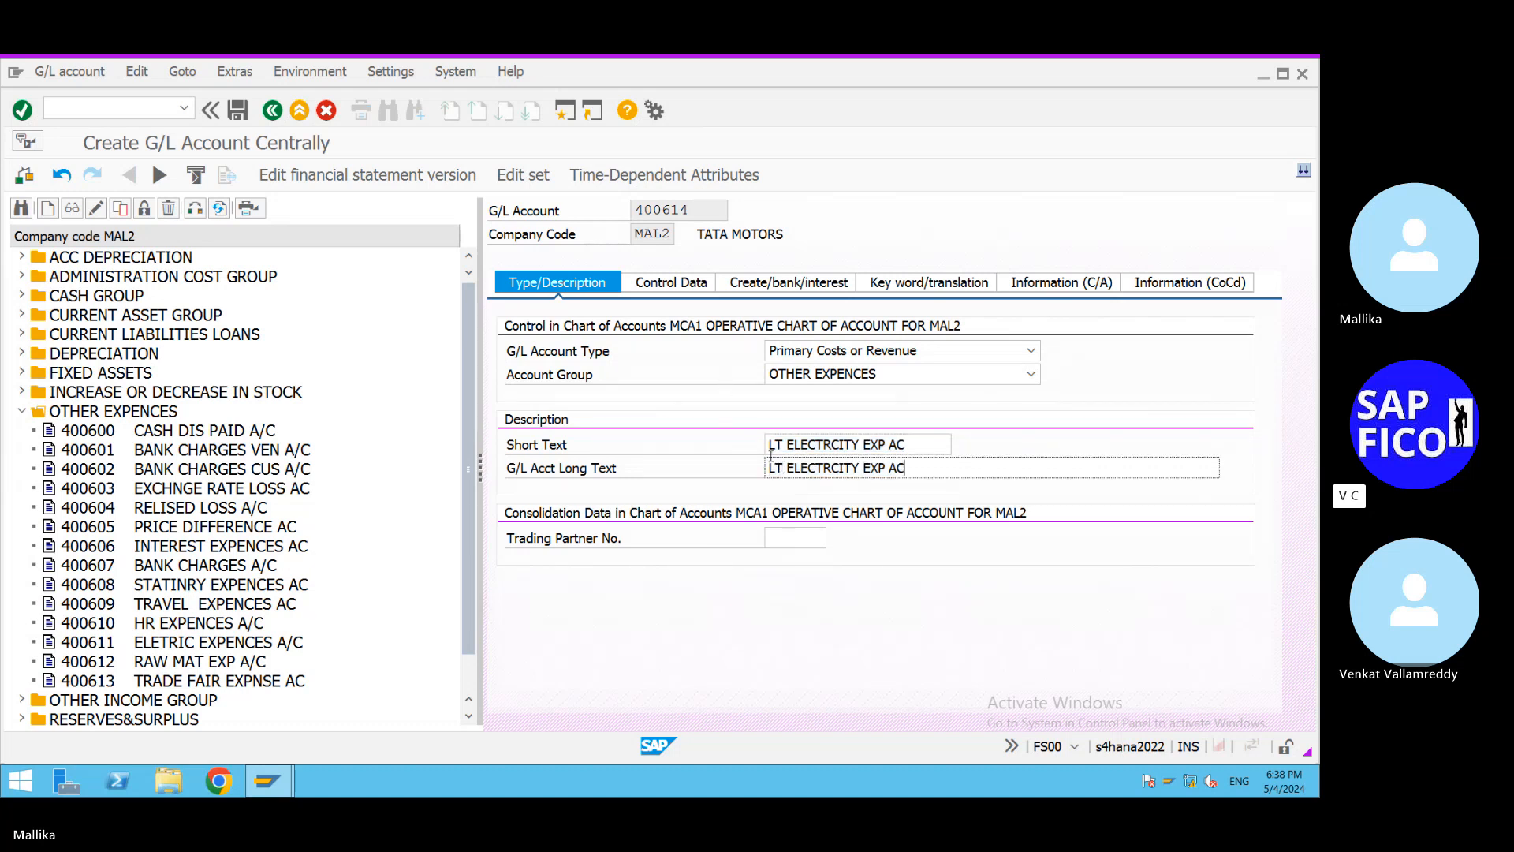
In the account's control data, set the sort key to 001 and the cost element category to 1, Primary costs/cost-reducing revenues.
click(668, 283)
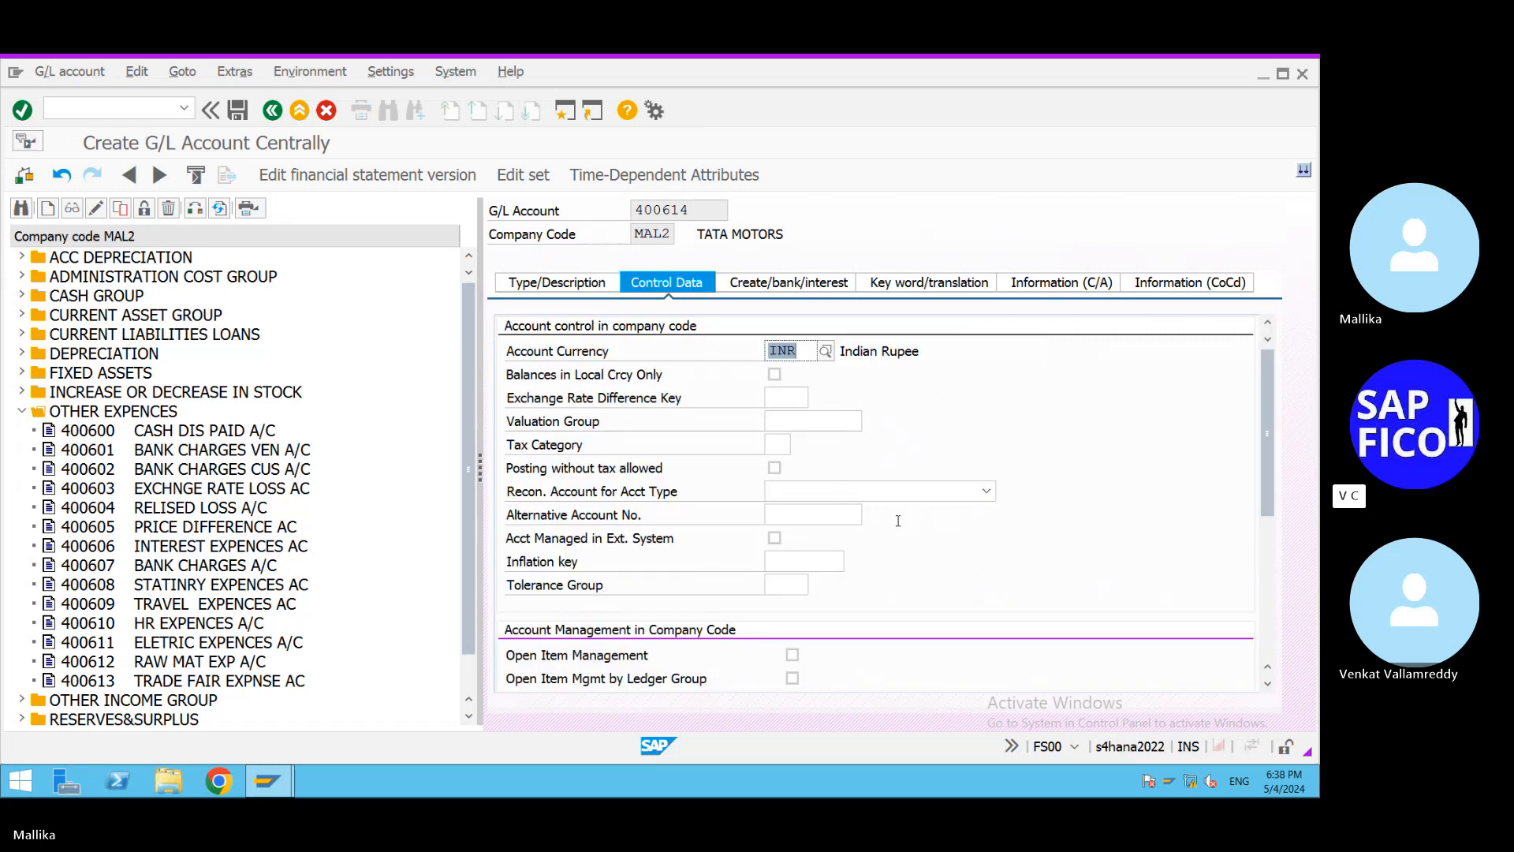
scroll(842, 583, down, 3)
click(773, 516)
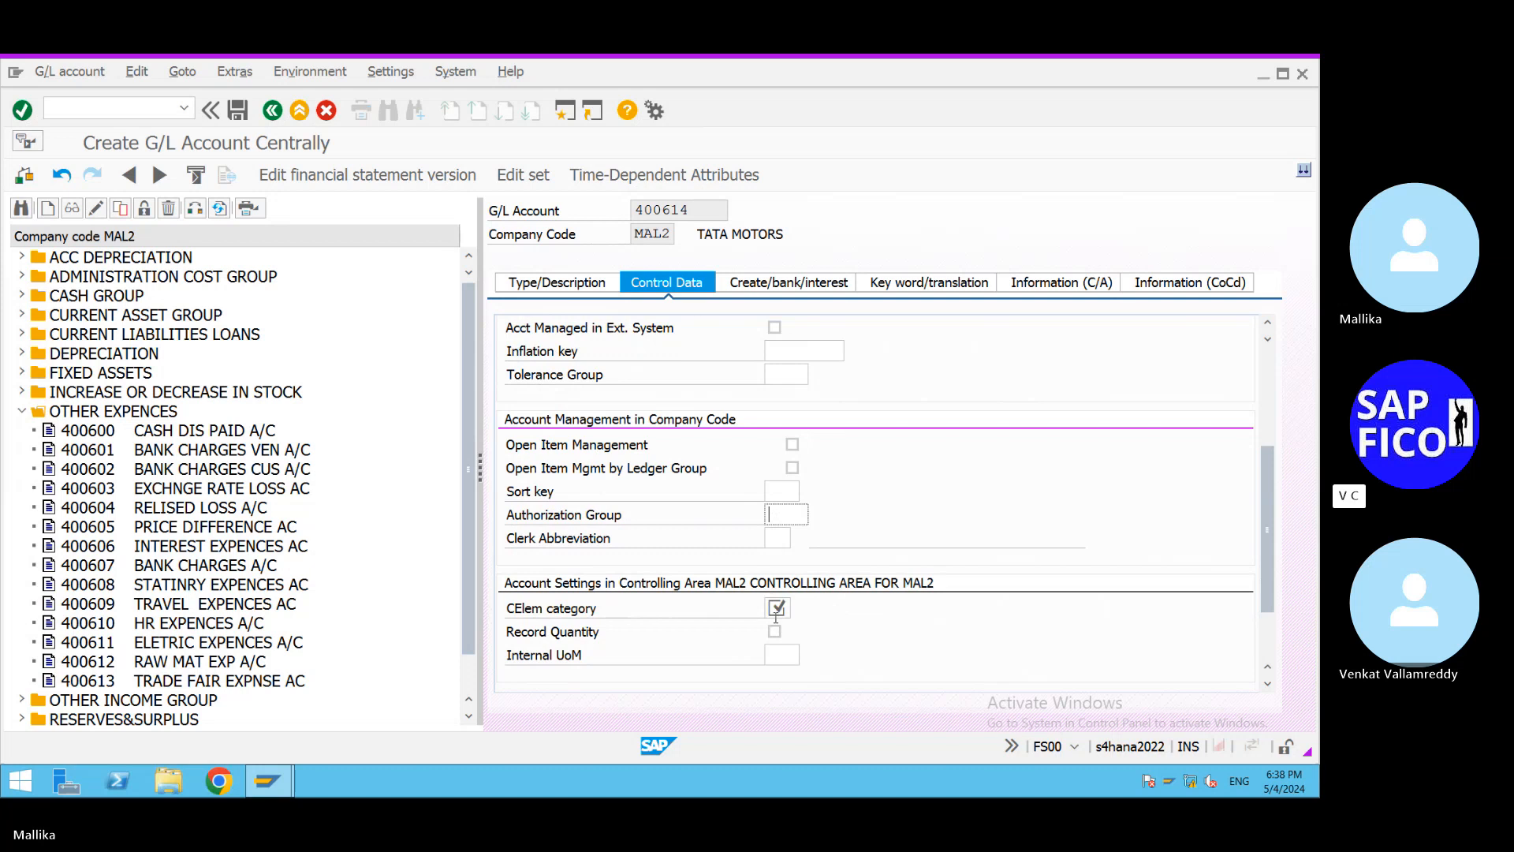
click(772, 489)
text(001)
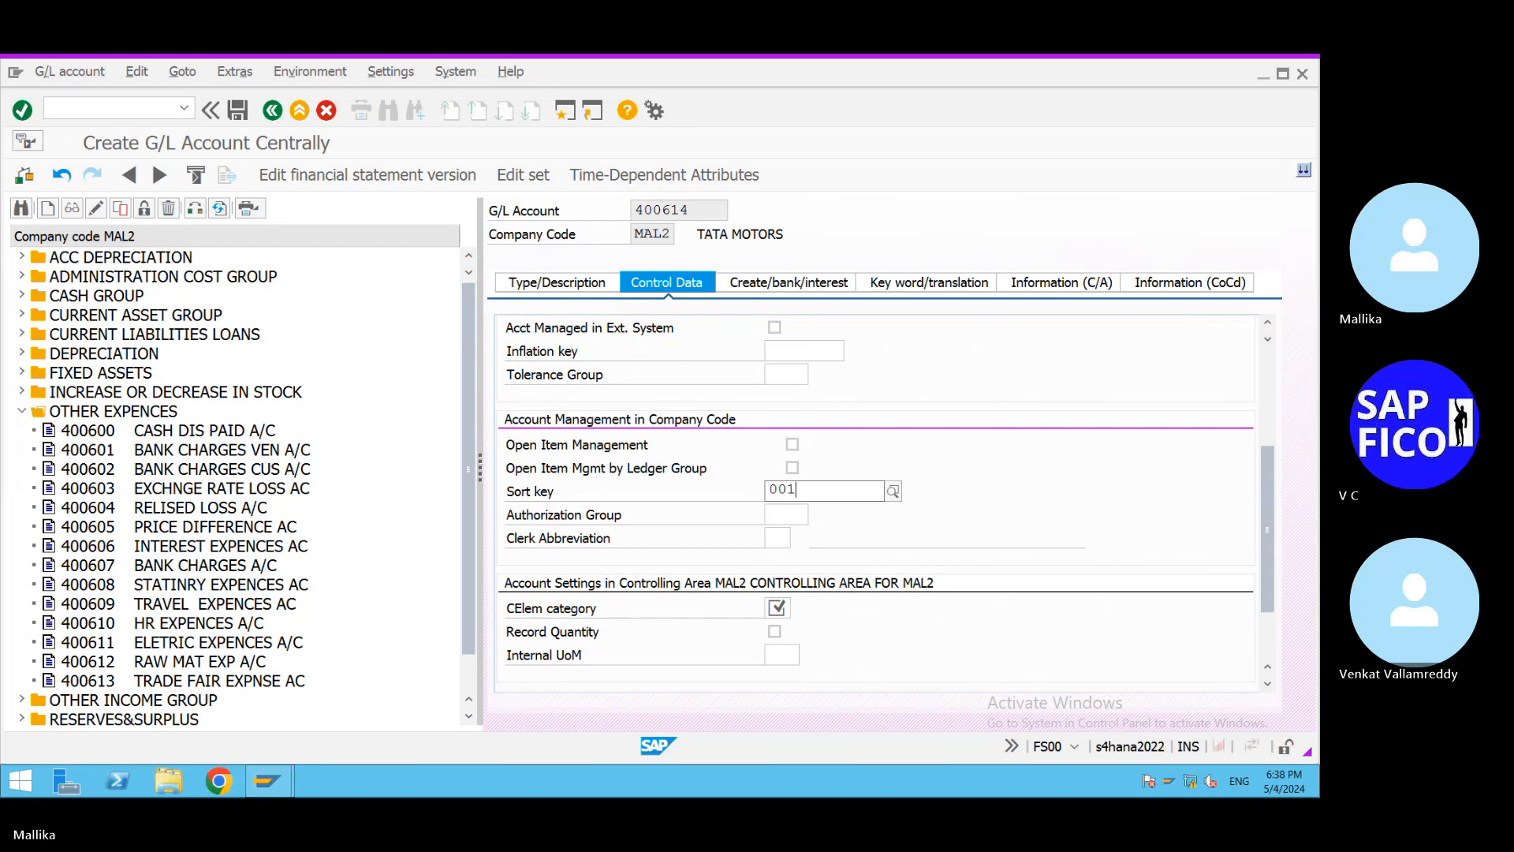
click(777, 608)
click(798, 609)
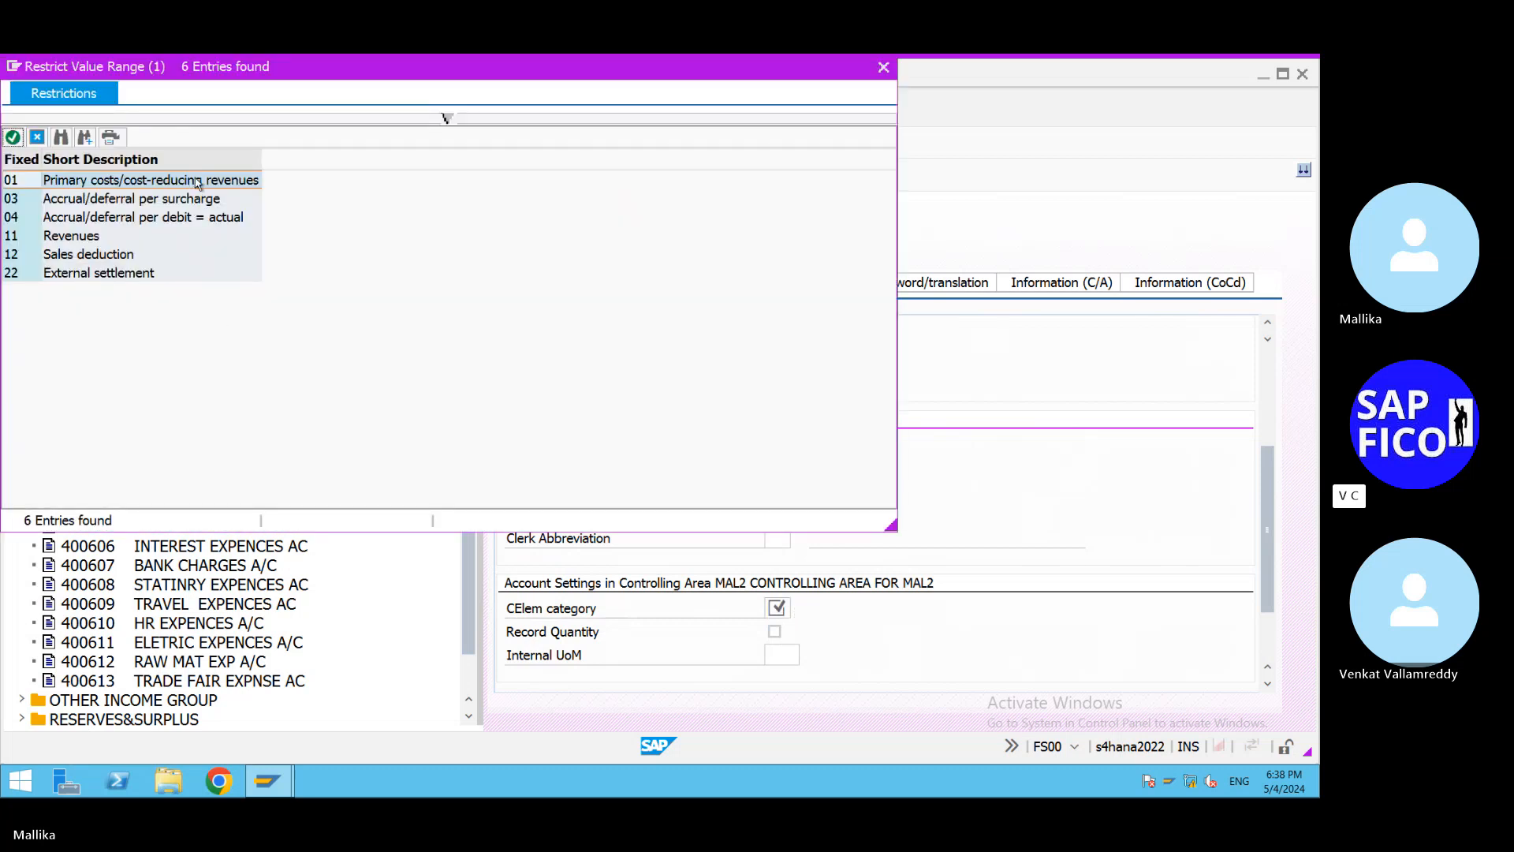
double_click(197, 180)
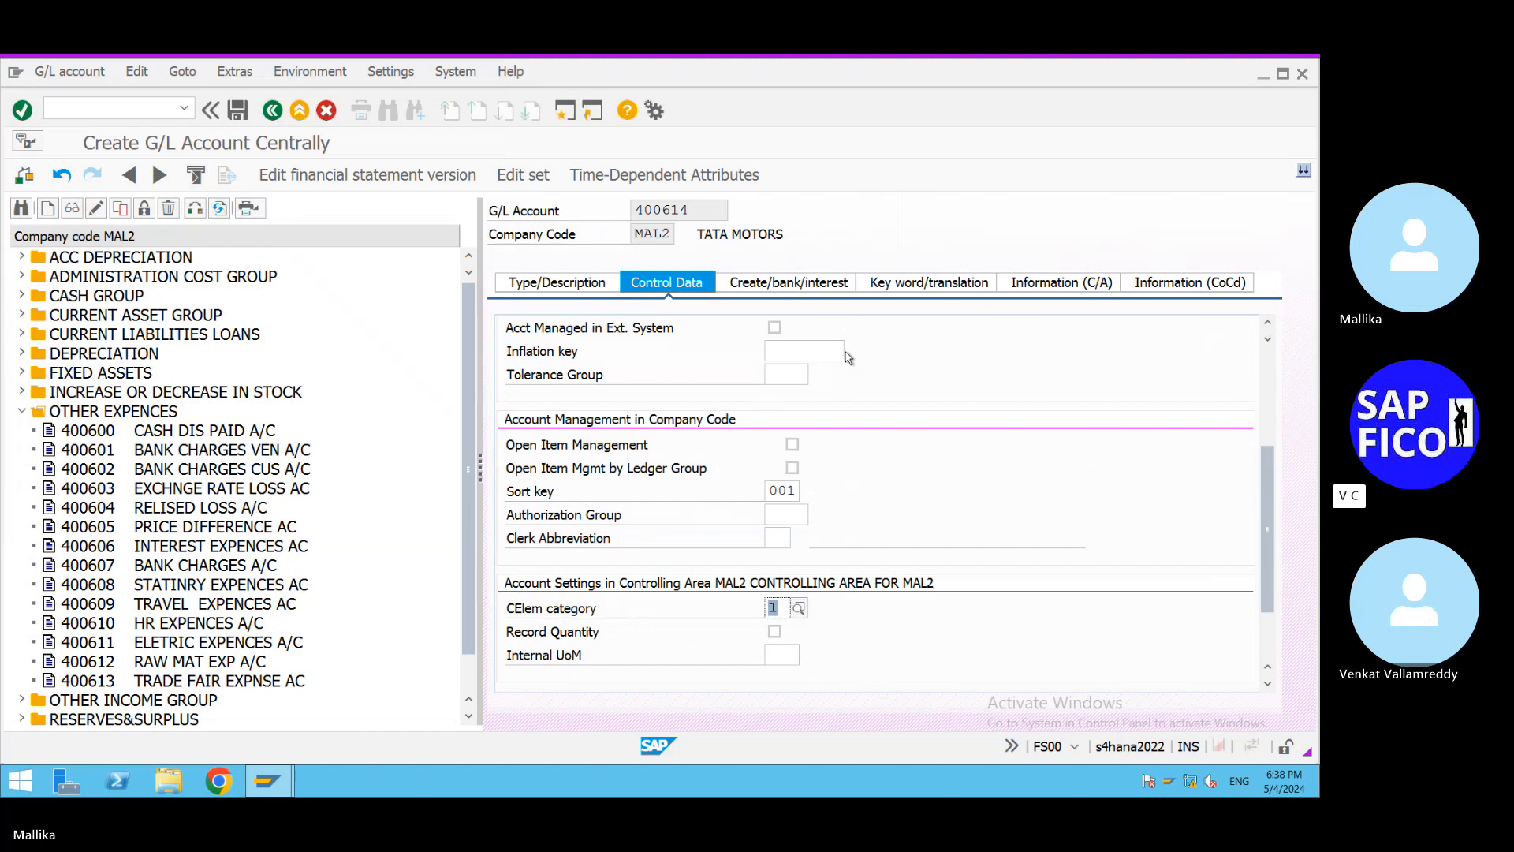
Assign field status group G004 to the account and save it.
click(793, 284)
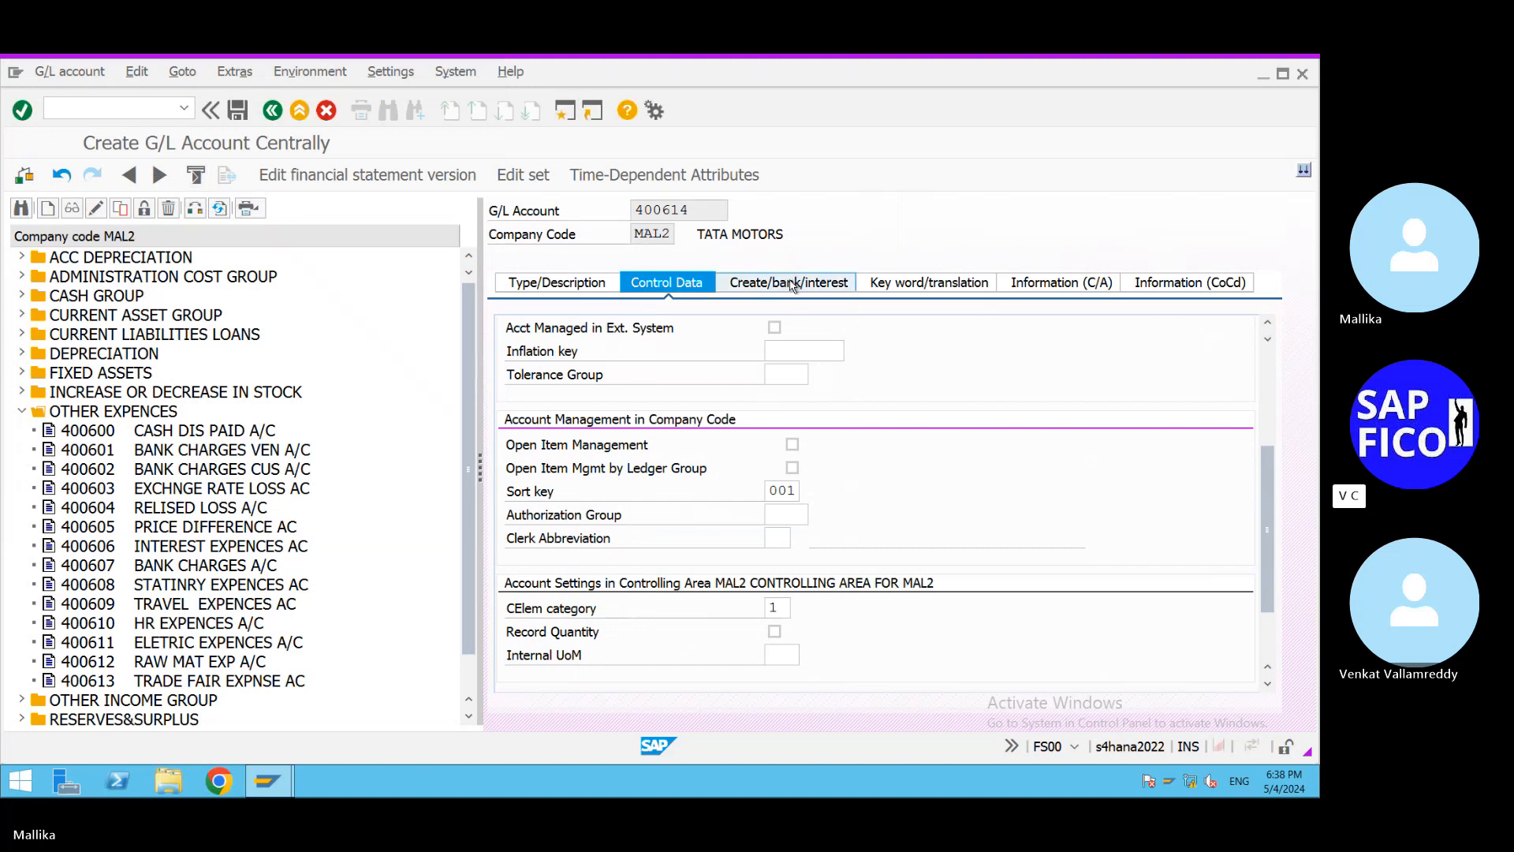
text(G)
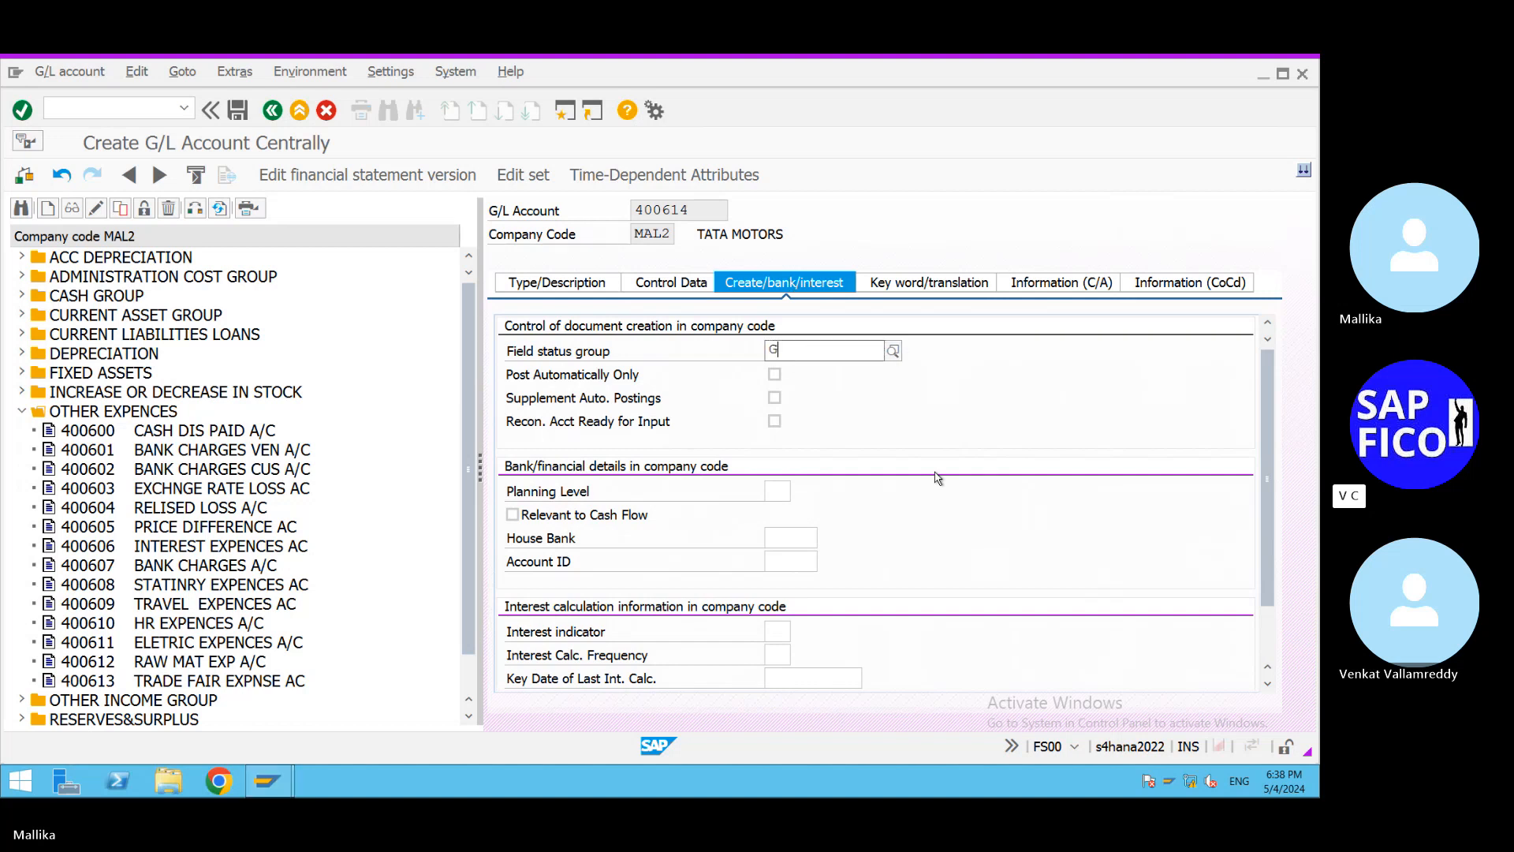
click(871, 449)
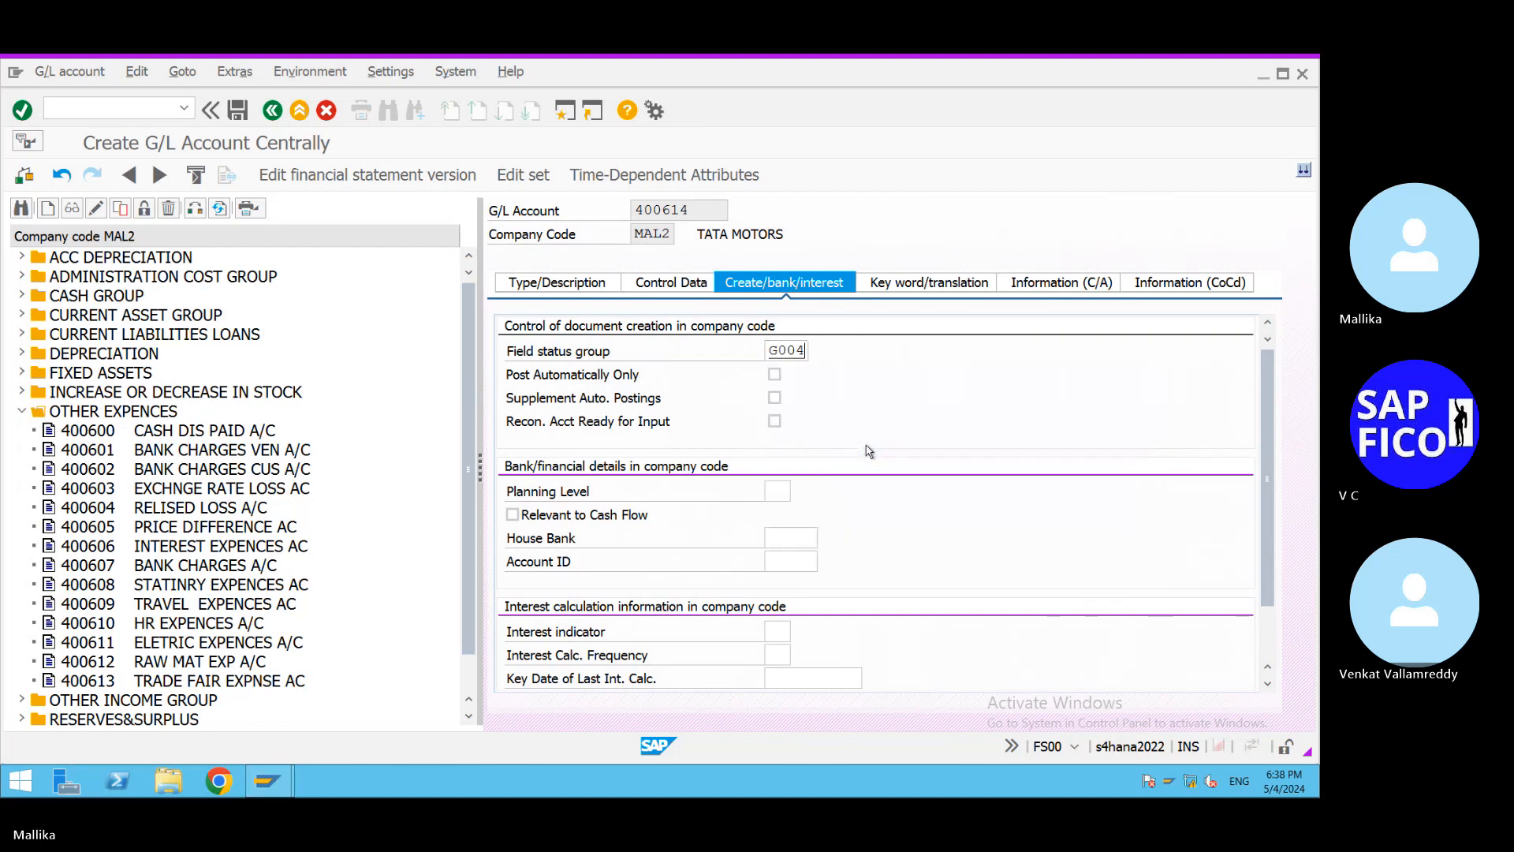
key(Return)
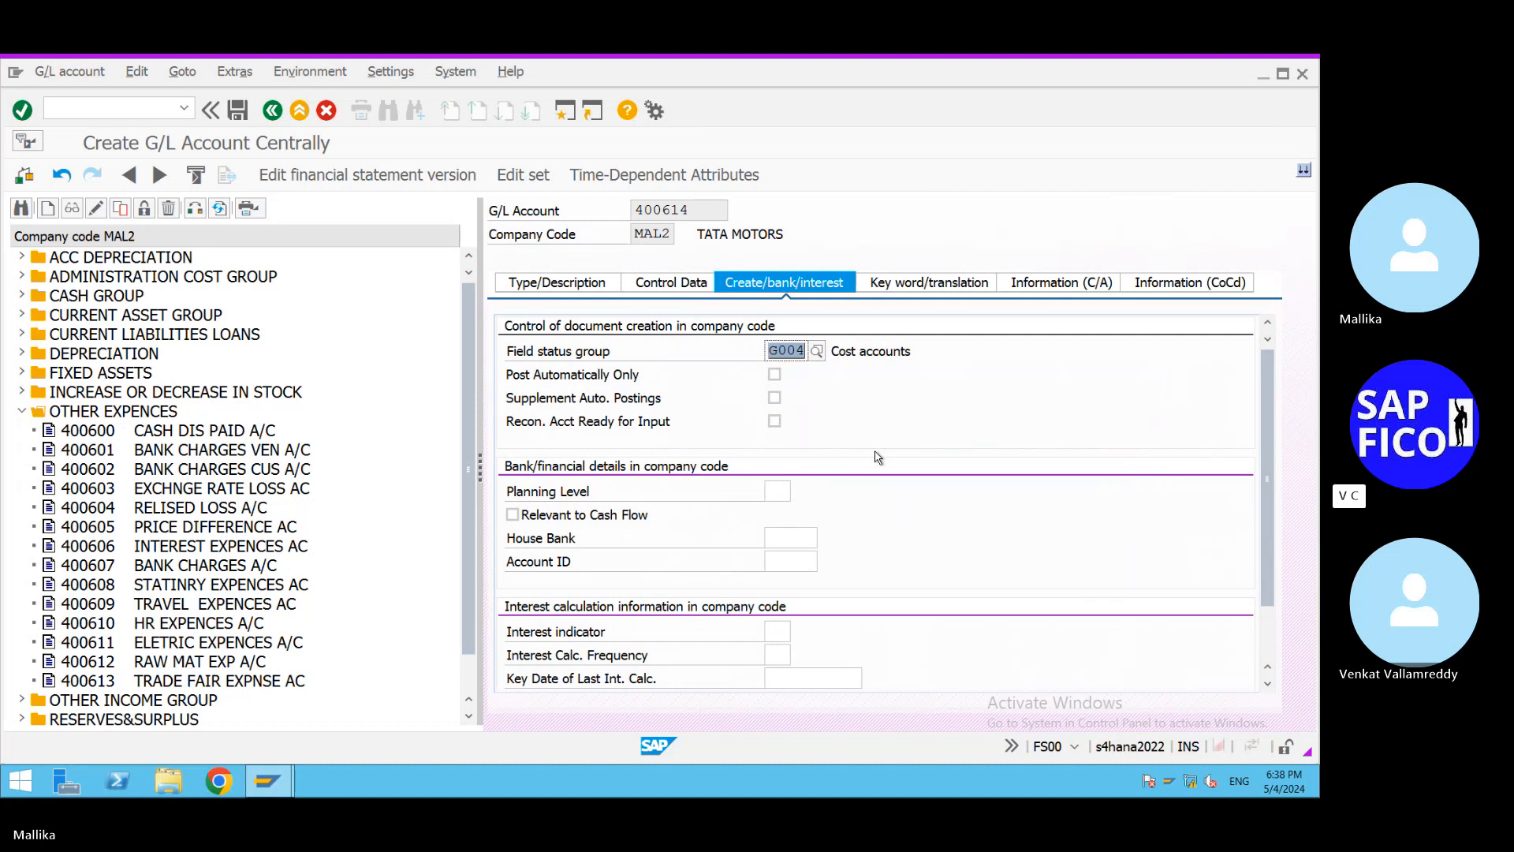
click(237, 118)
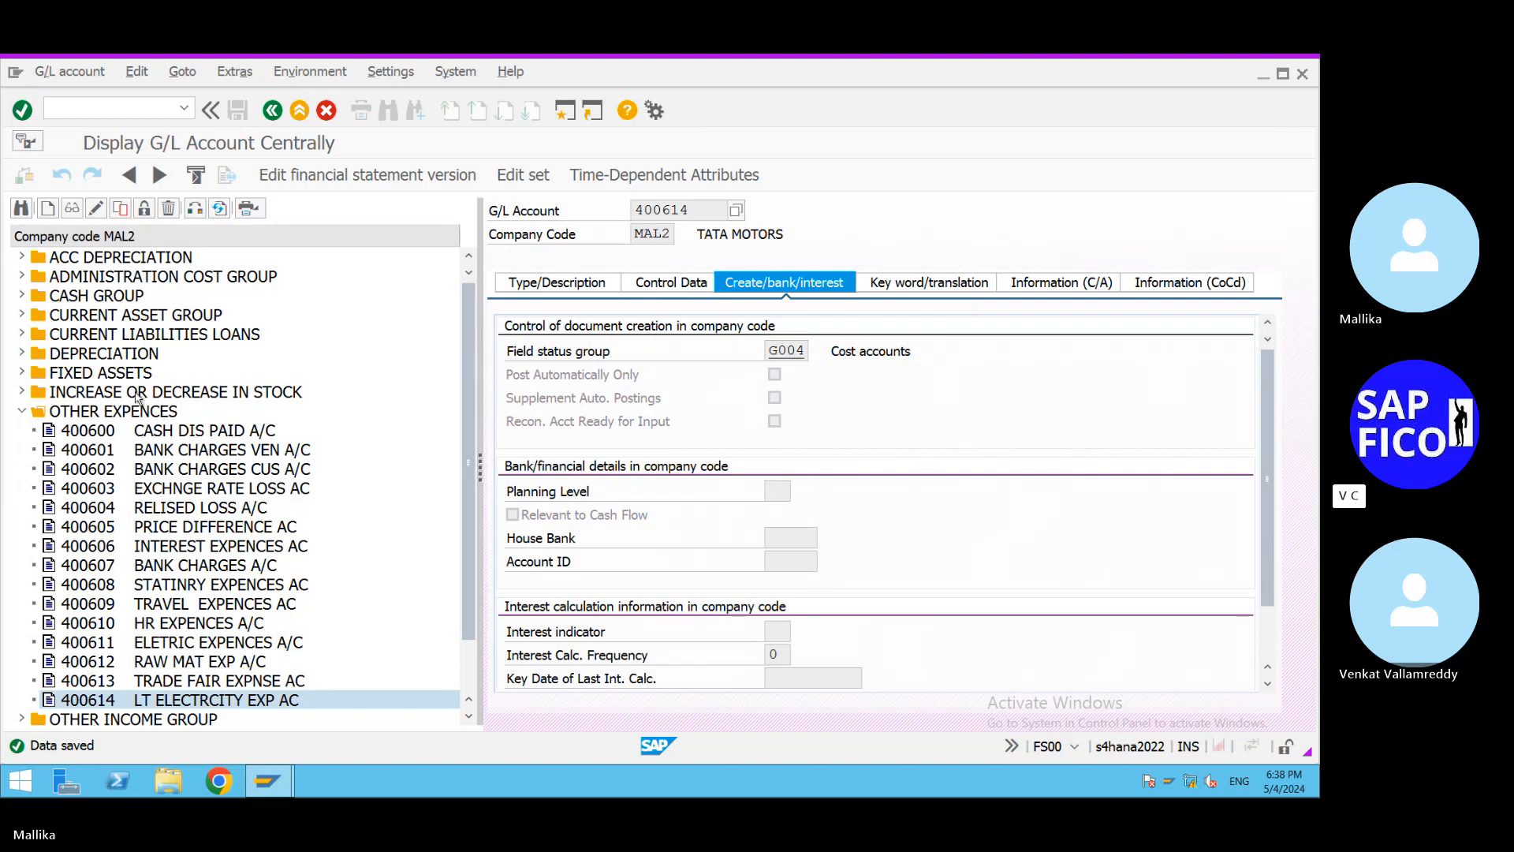
Copy G/L account 400614 to a new account 400615 in company code MAL2.
click(118, 213)
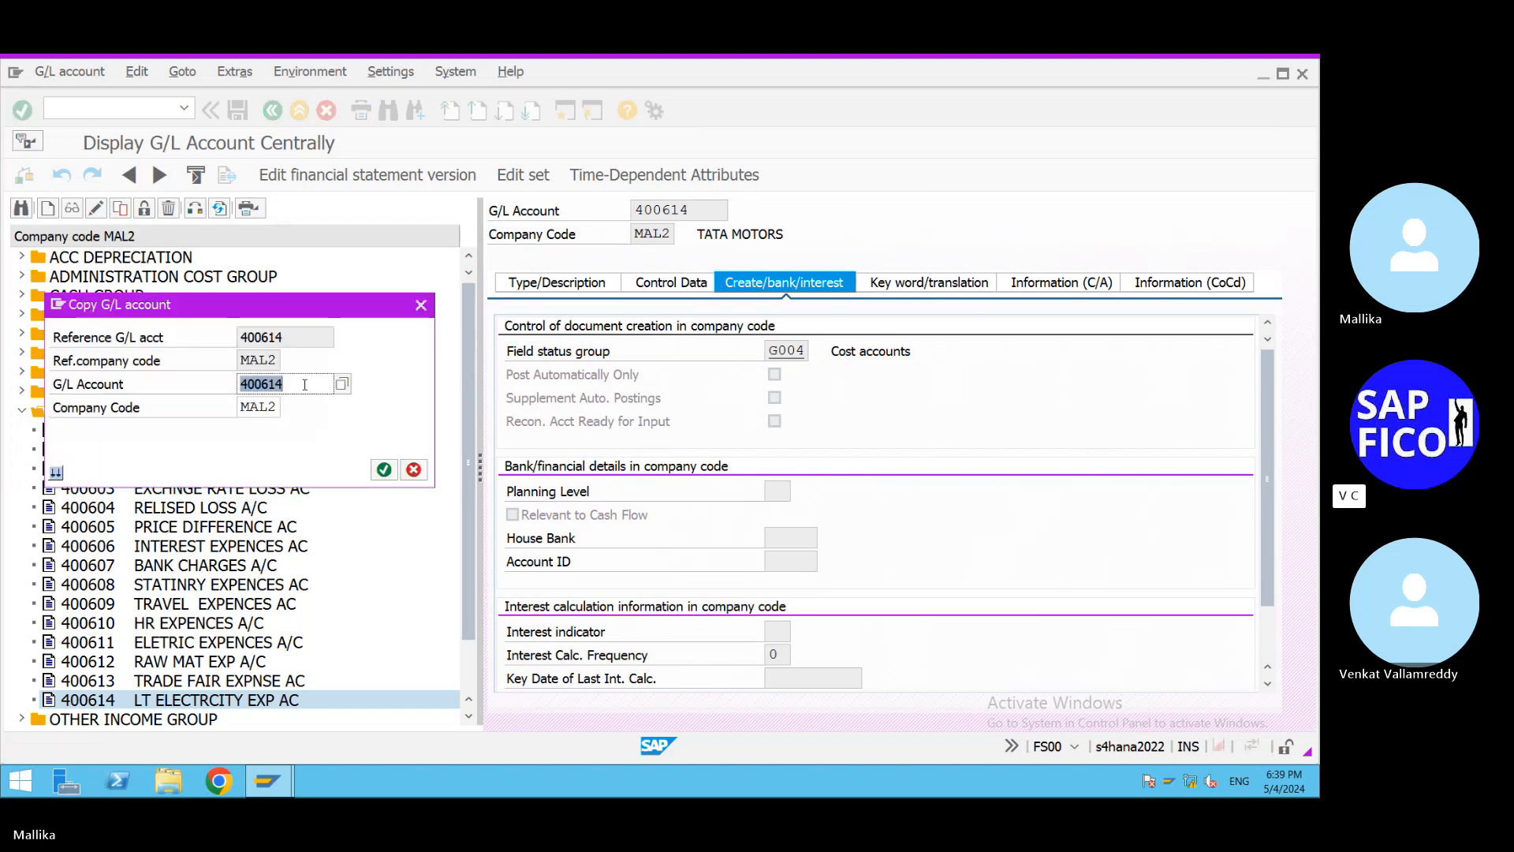
click(305, 384)
key(BackSpace)
text(5)
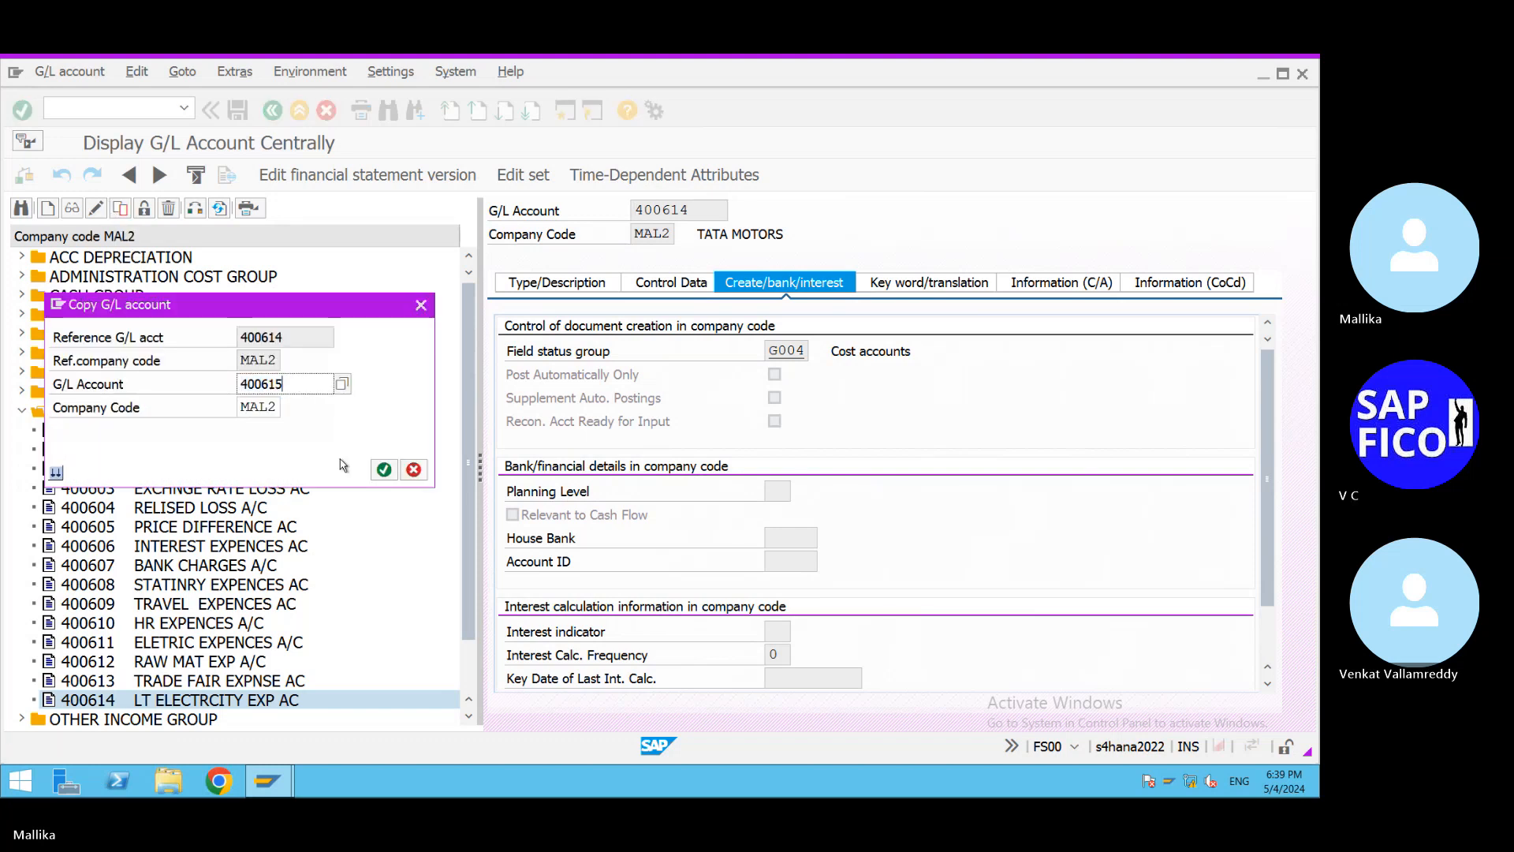
click(384, 470)
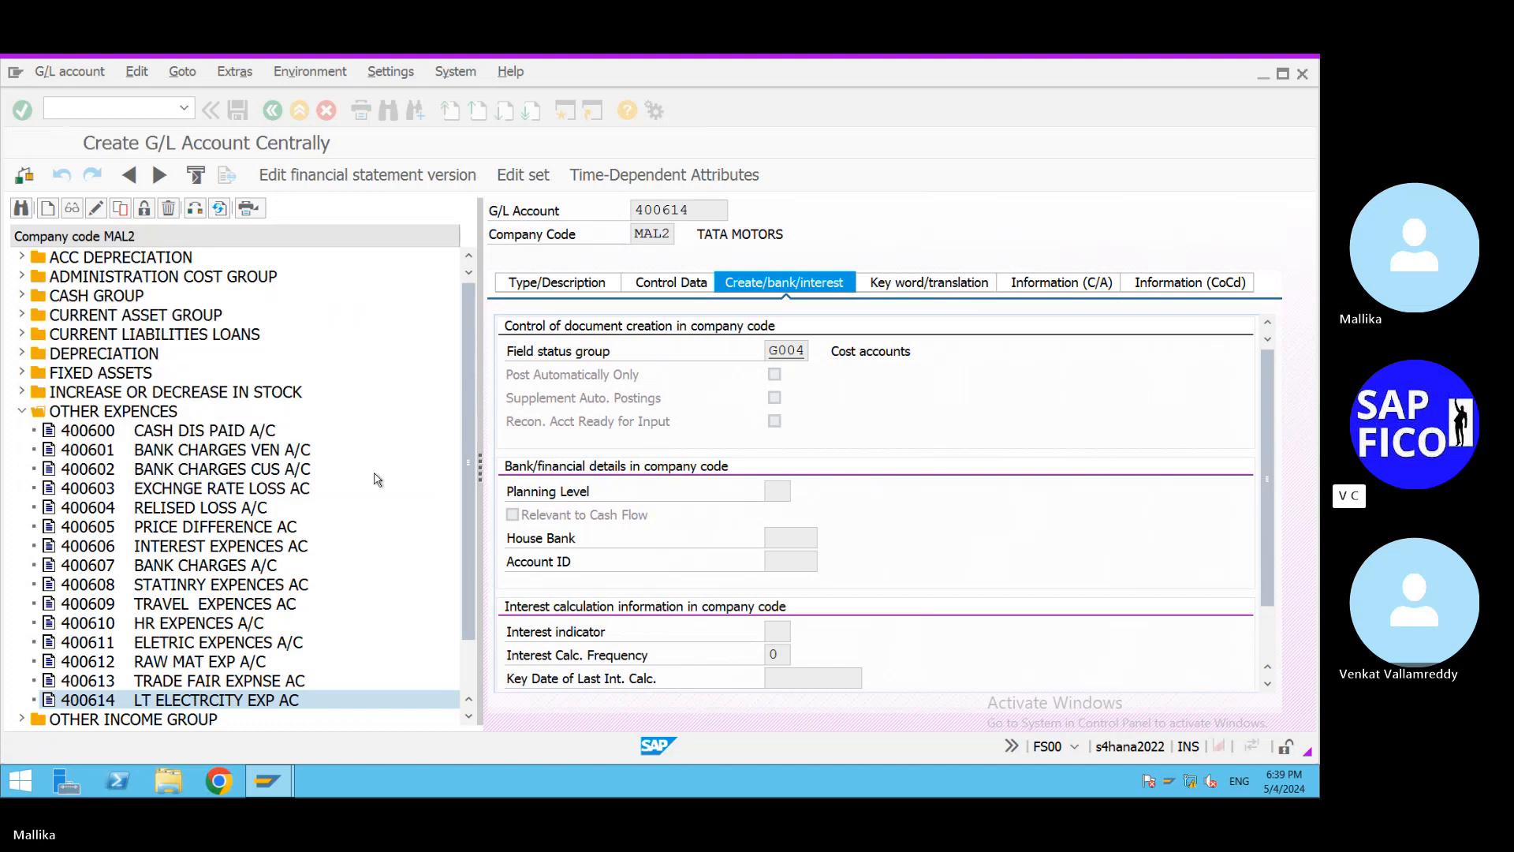
Change both the short text and the long text of the copied account to "LT SALARIES A/C".
click(573, 286)
drag(789, 444, 942, 445)
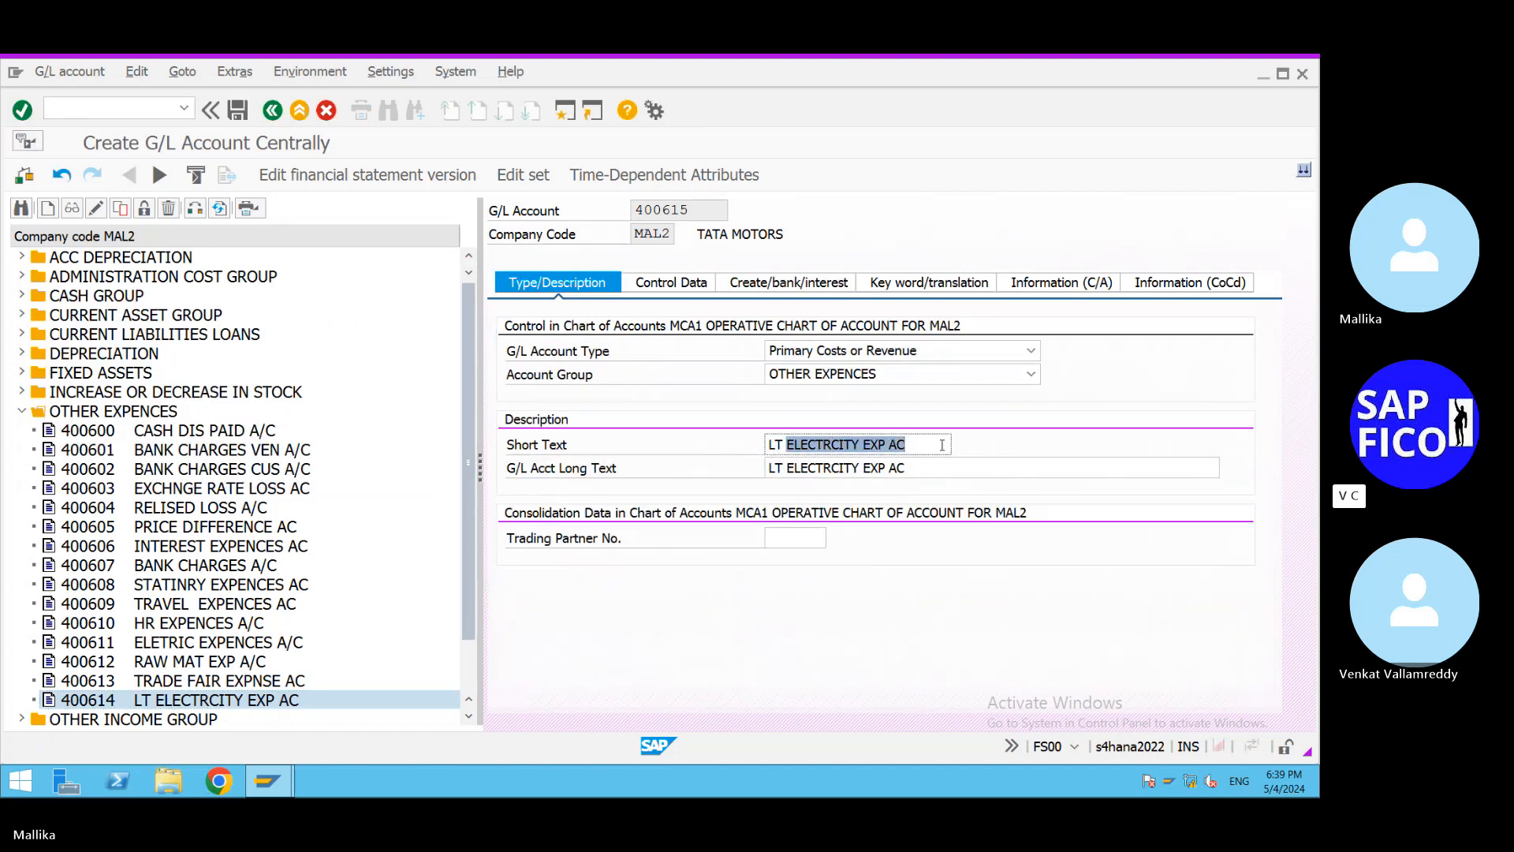
key(BackSpace)
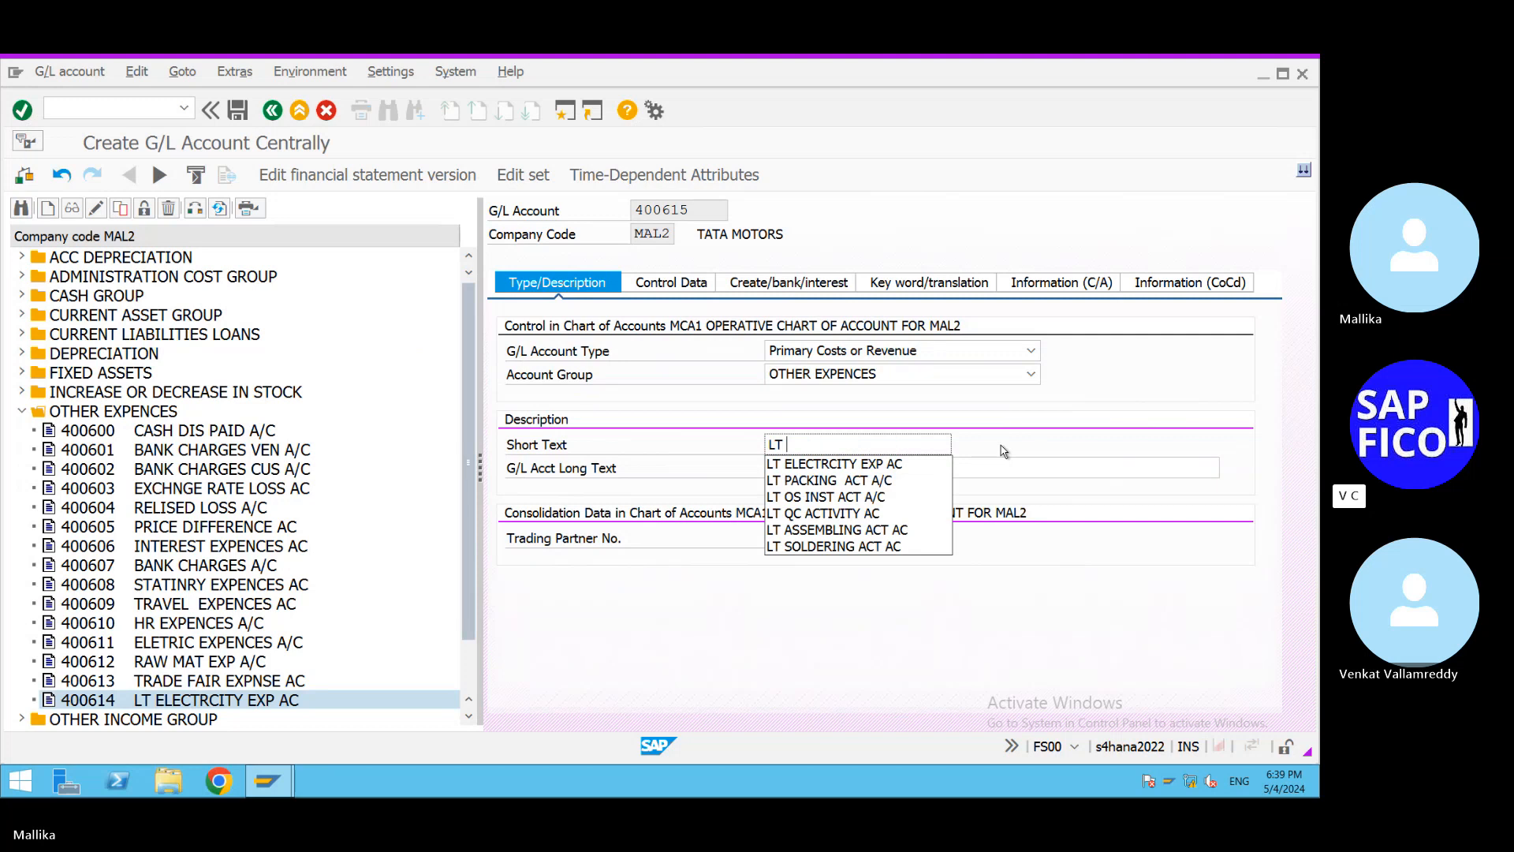
text(SA)
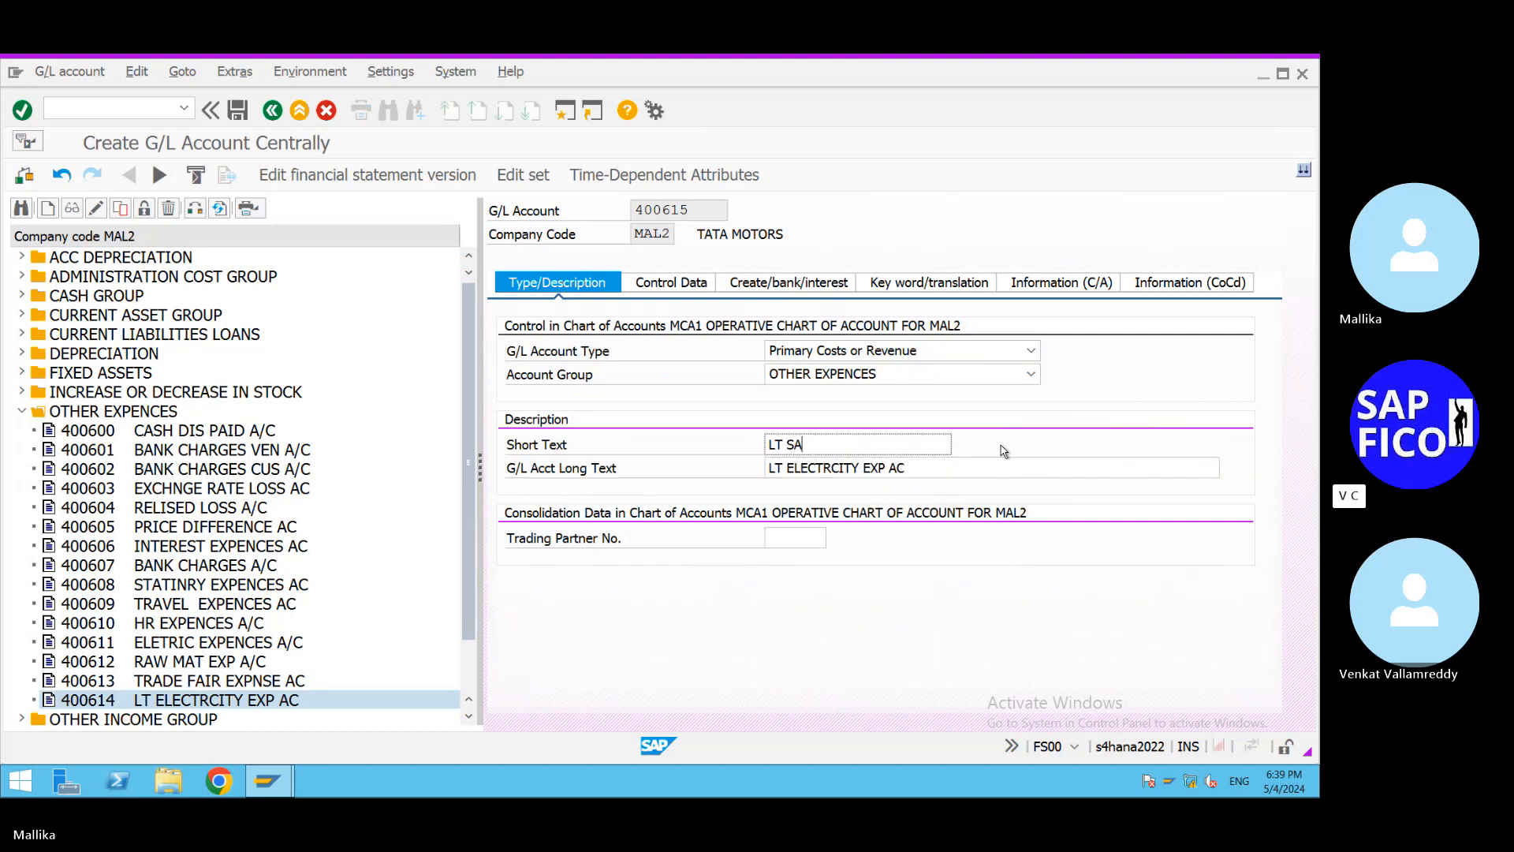
text(LARIES A/C)
drag(883, 445, 603, 470)
drag(930, 474, 514, 501)
key(ctrl+v)
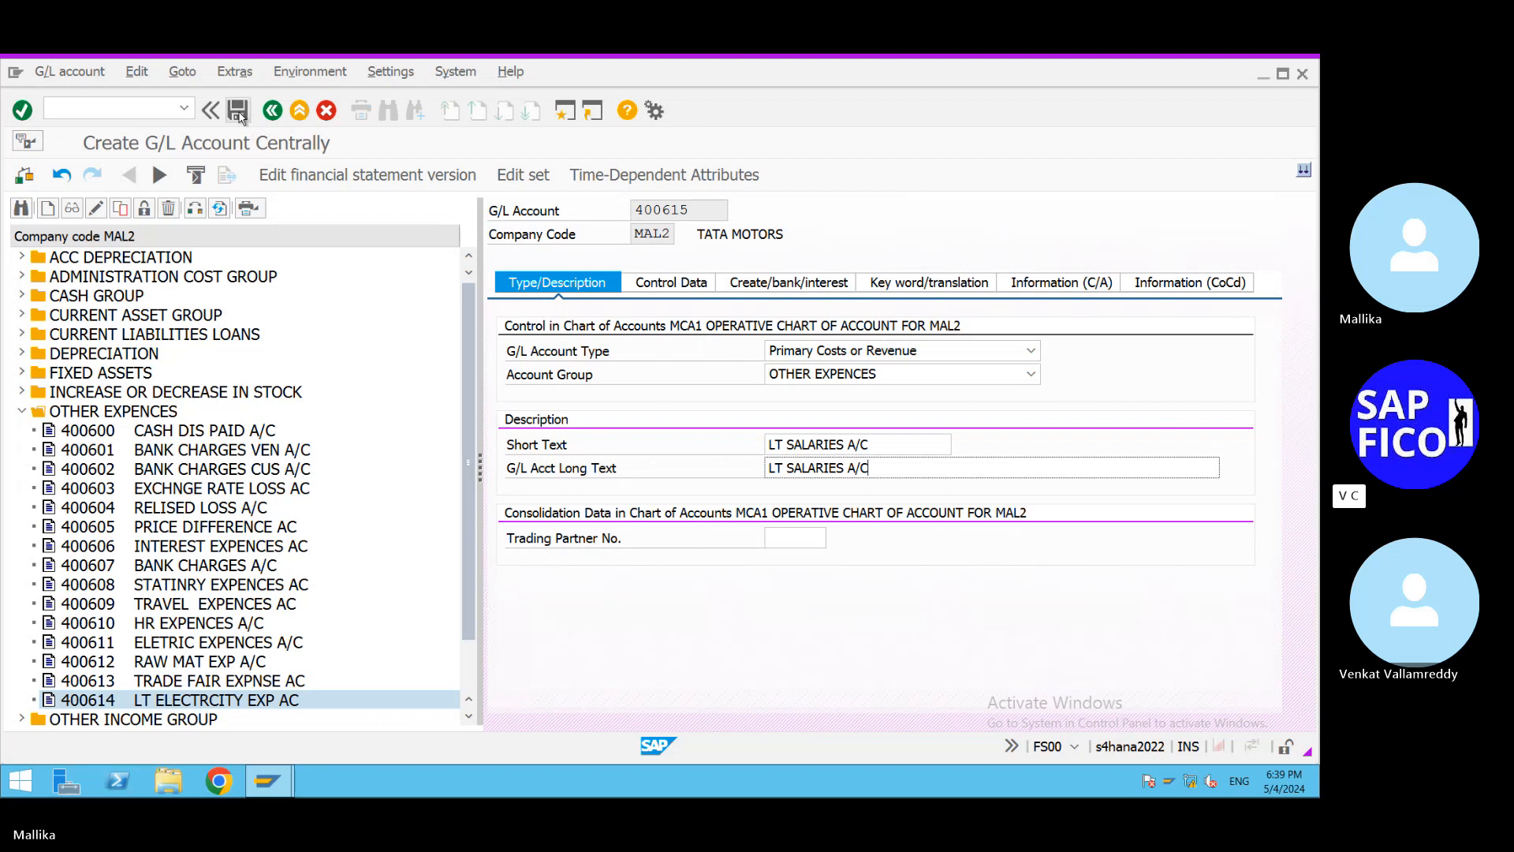
Check the control data and field status group copied to account 400615 and save the account.
click(674, 285)
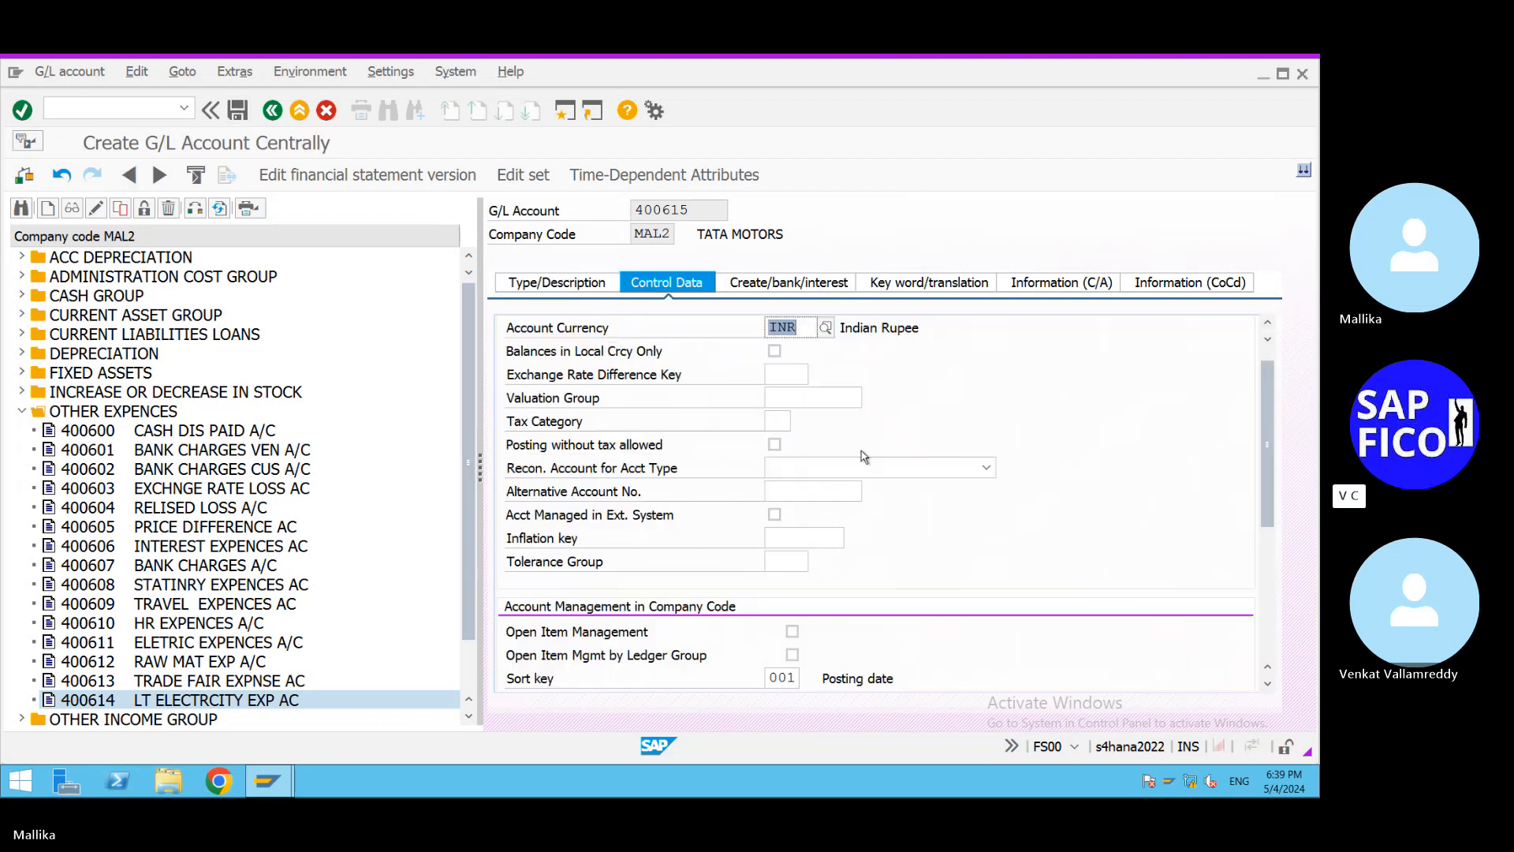
scroll(893, 556, down, 5)
scroll(893, 556, down, 2)
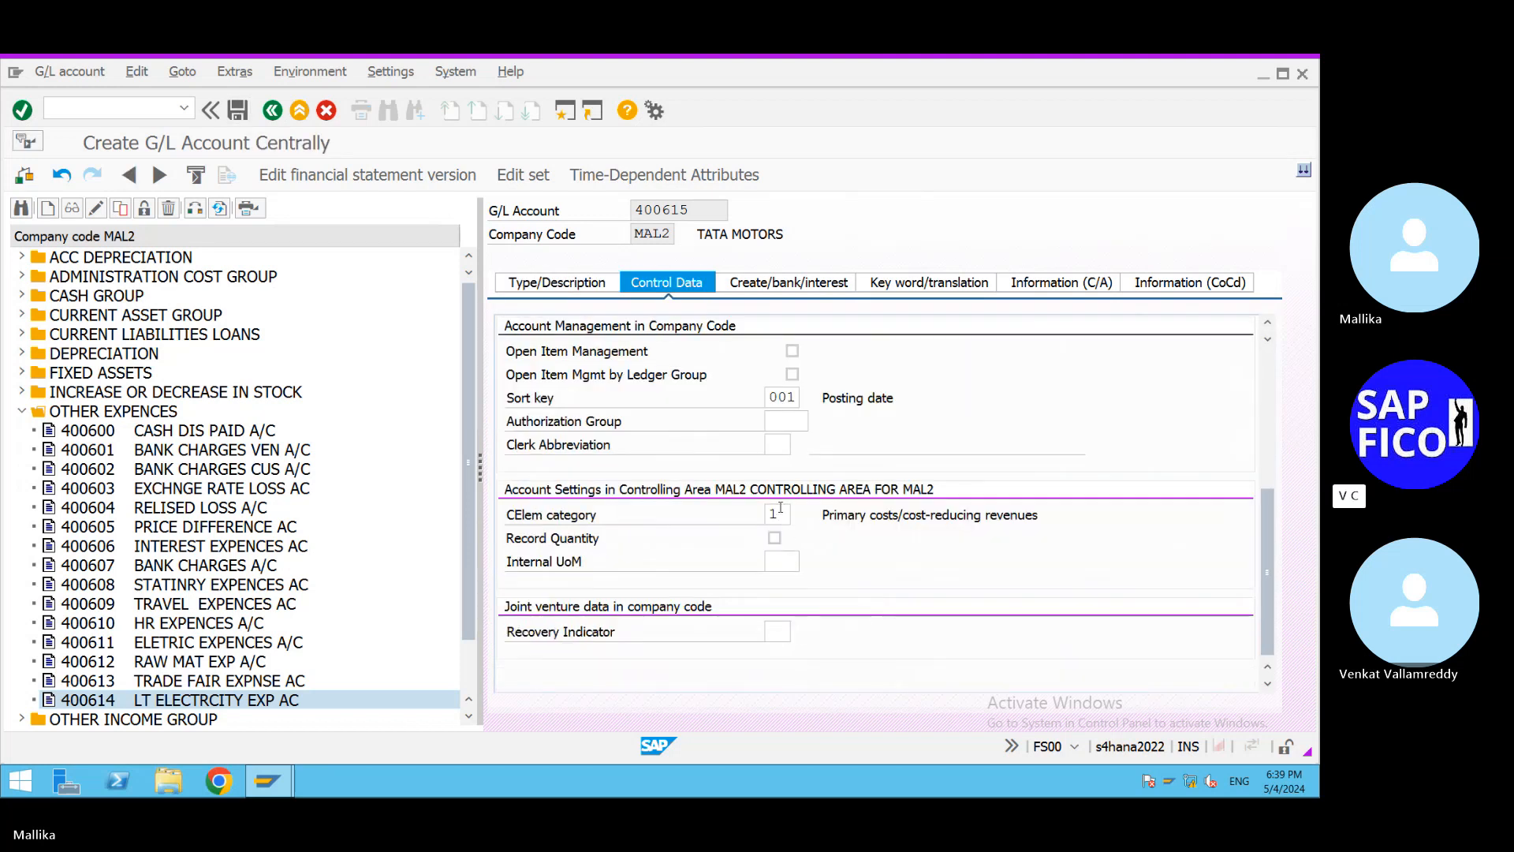
click(820, 276)
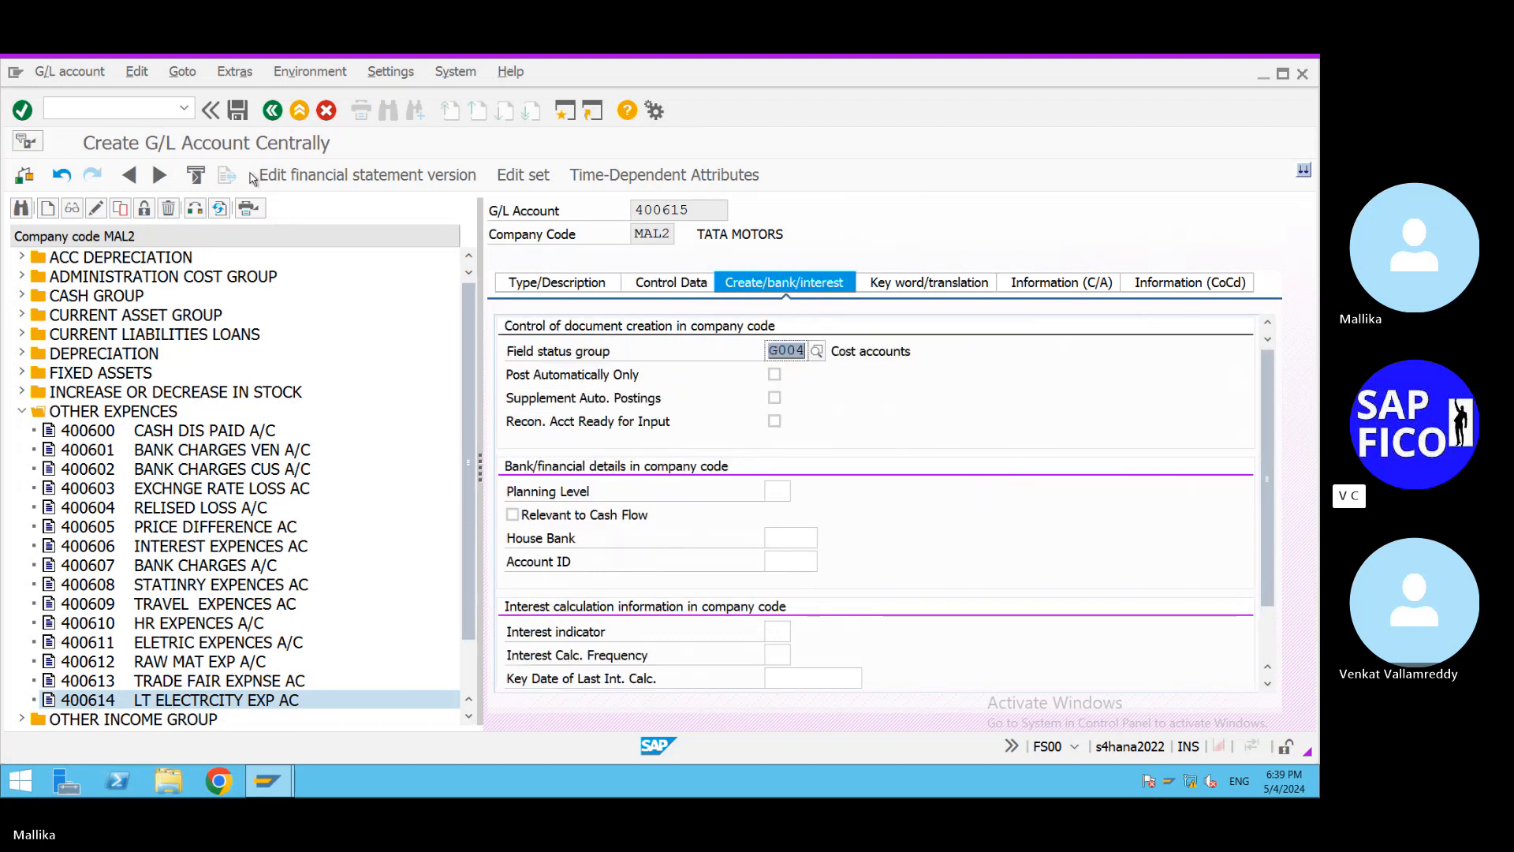
click(238, 112)
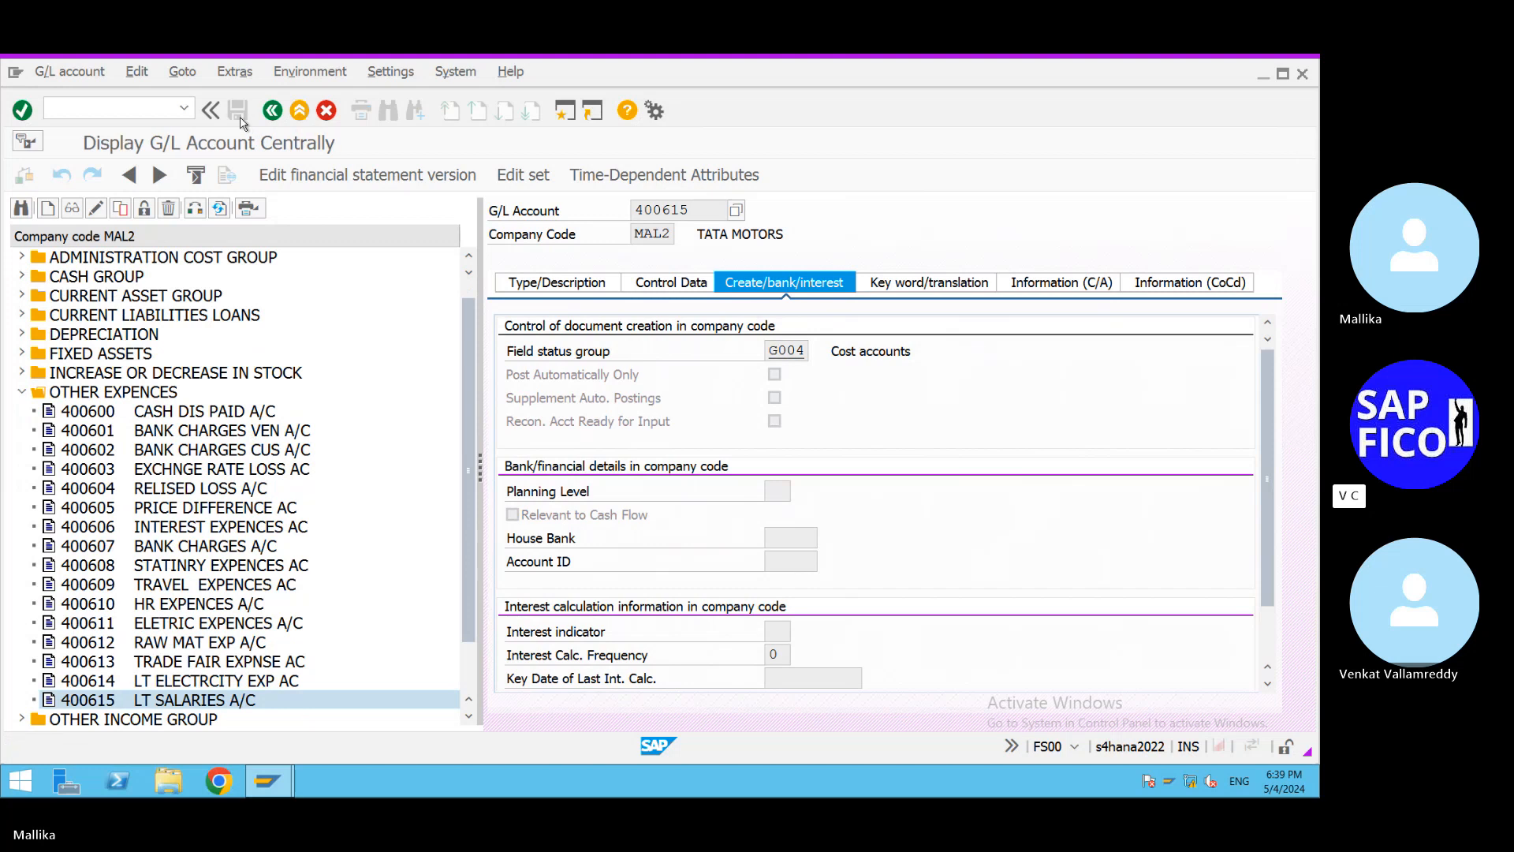
Copy G/L account 400615 to a new account 400616 in company code MAL2.
click(131, 704)
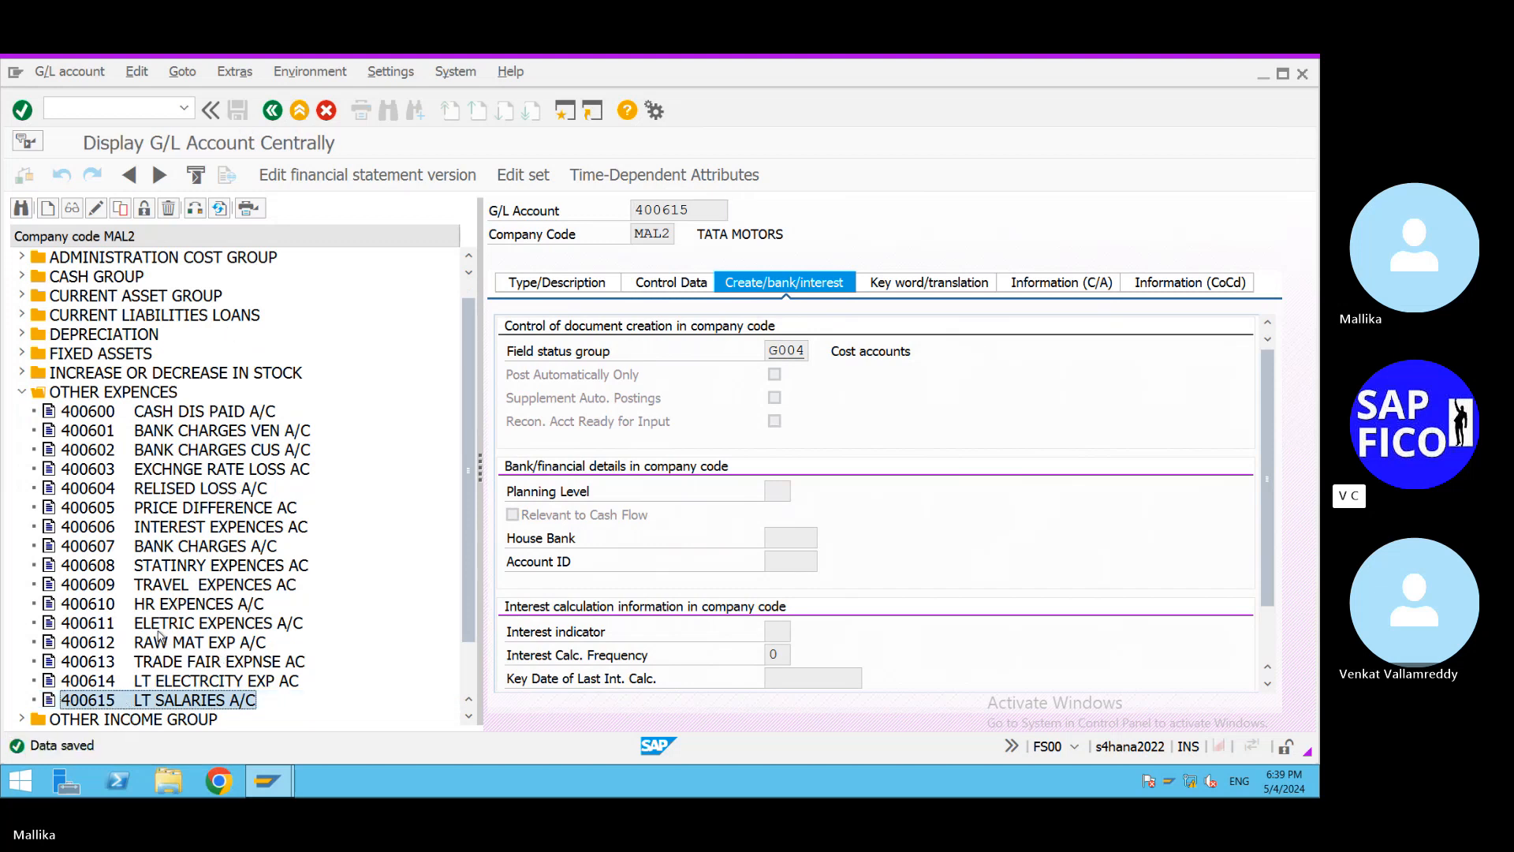
click(121, 209)
click(299, 380)
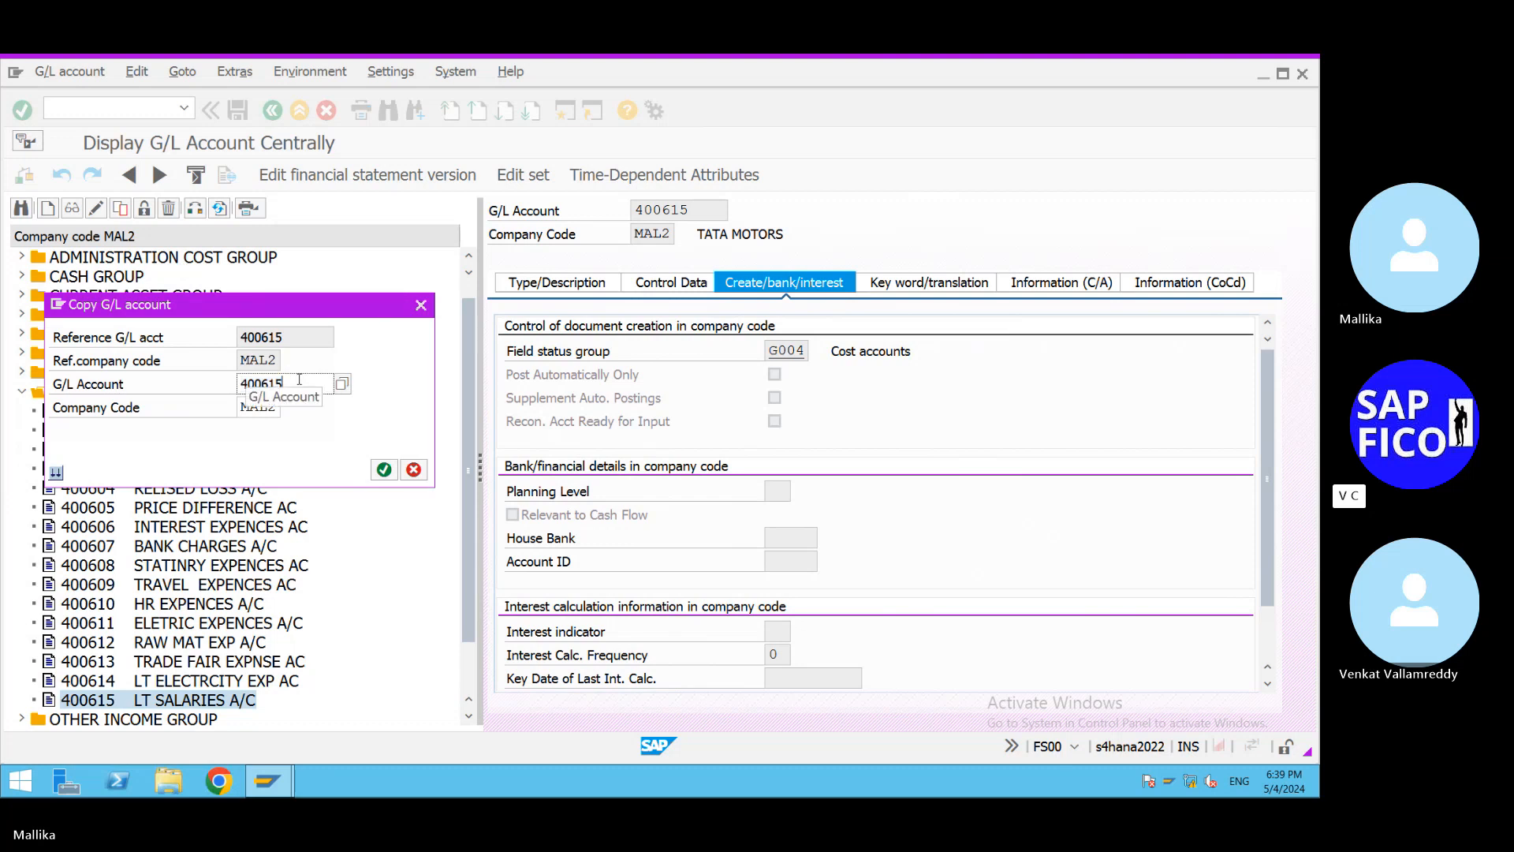
key(BackSpace)
text(6)
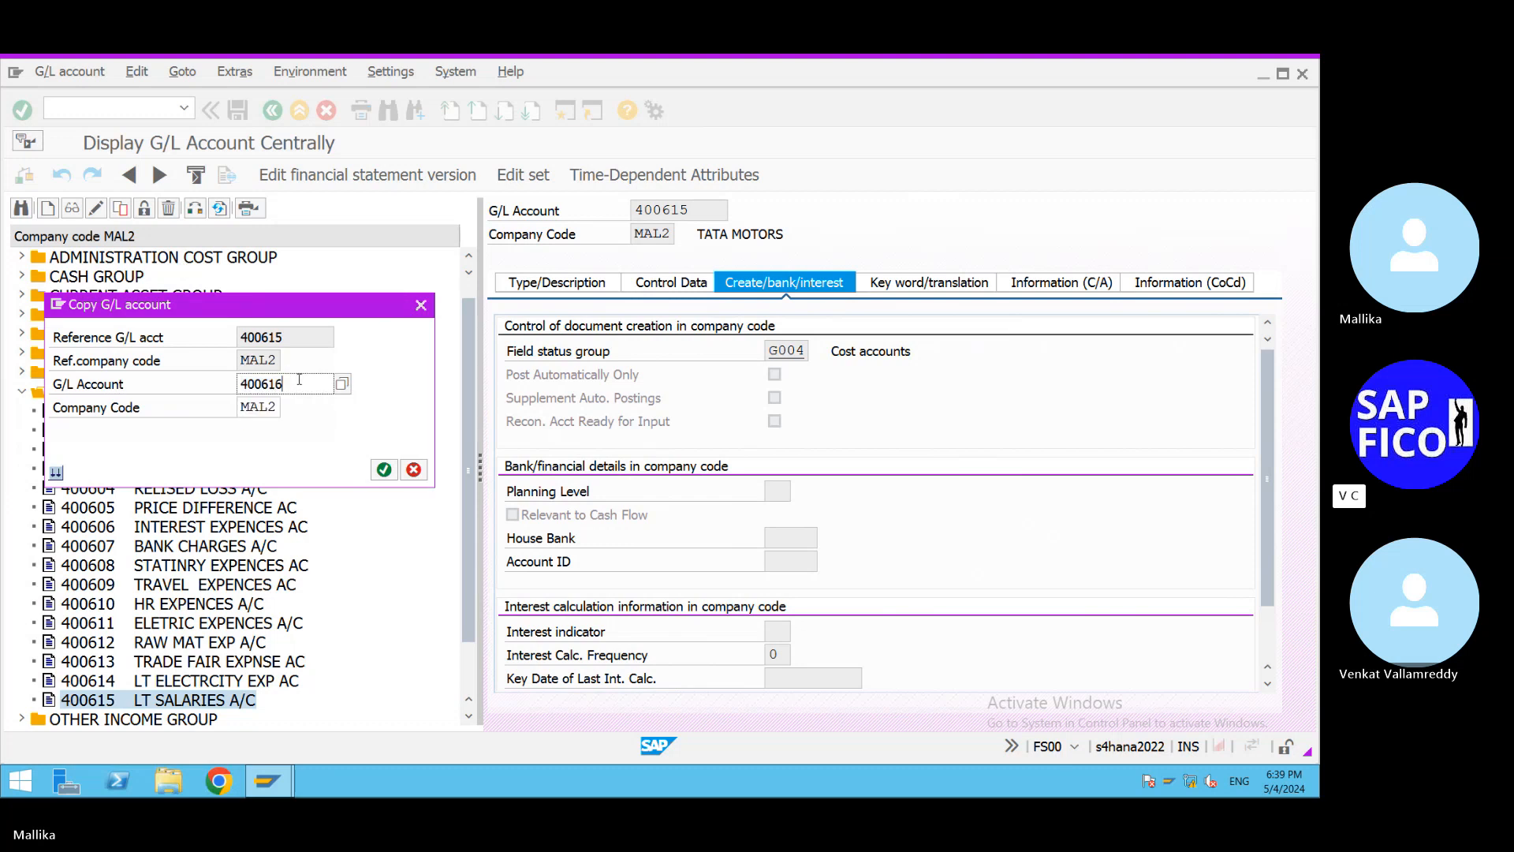
click(384, 470)
Change both the short text and the long text of account 400616 to "LT RENT A/C".
click(551, 285)
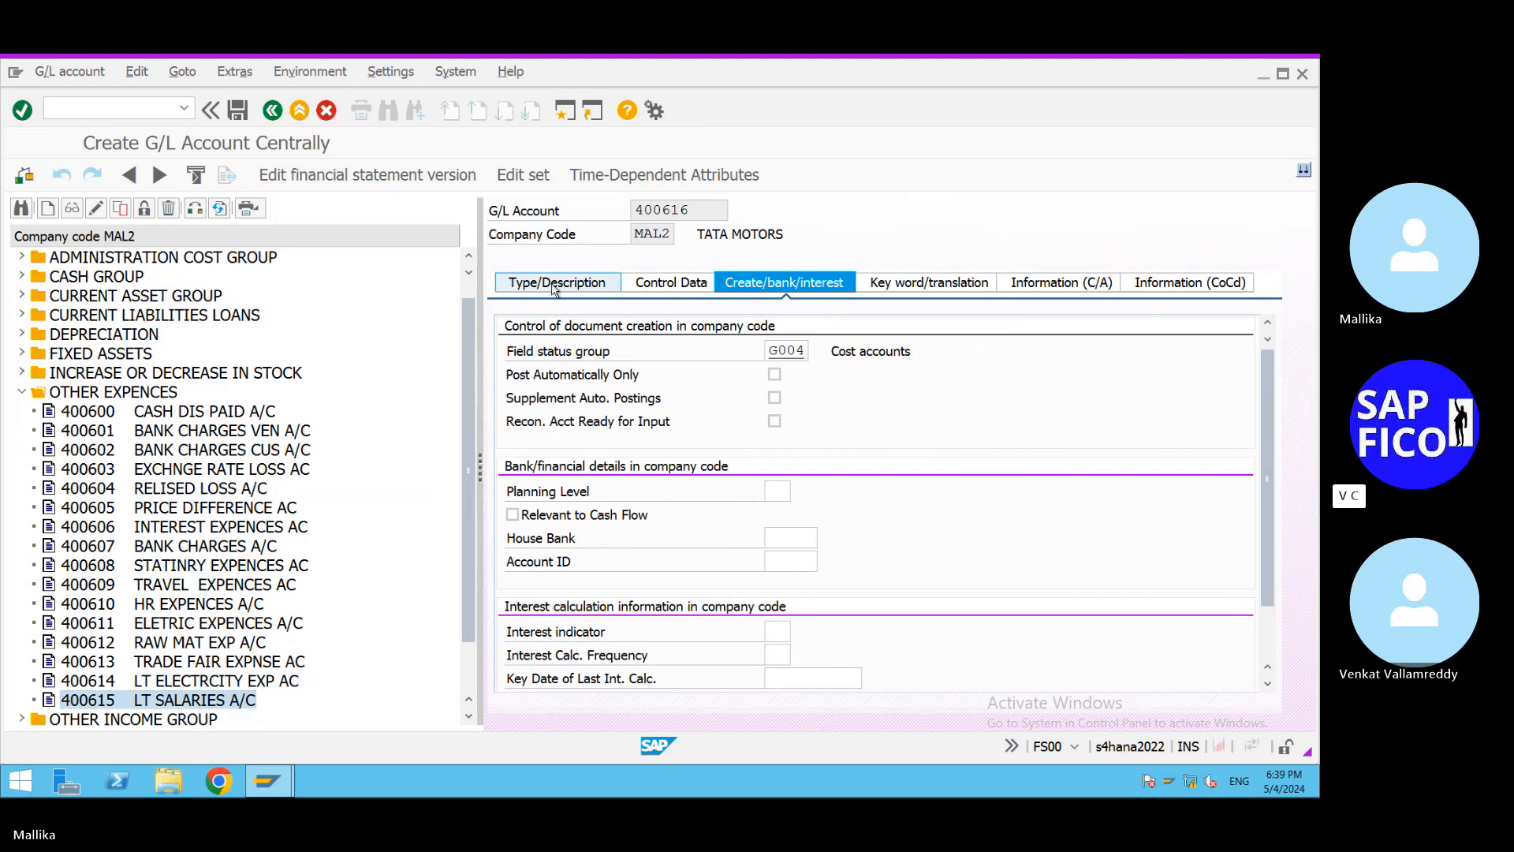
drag(786, 445, 1043, 470)
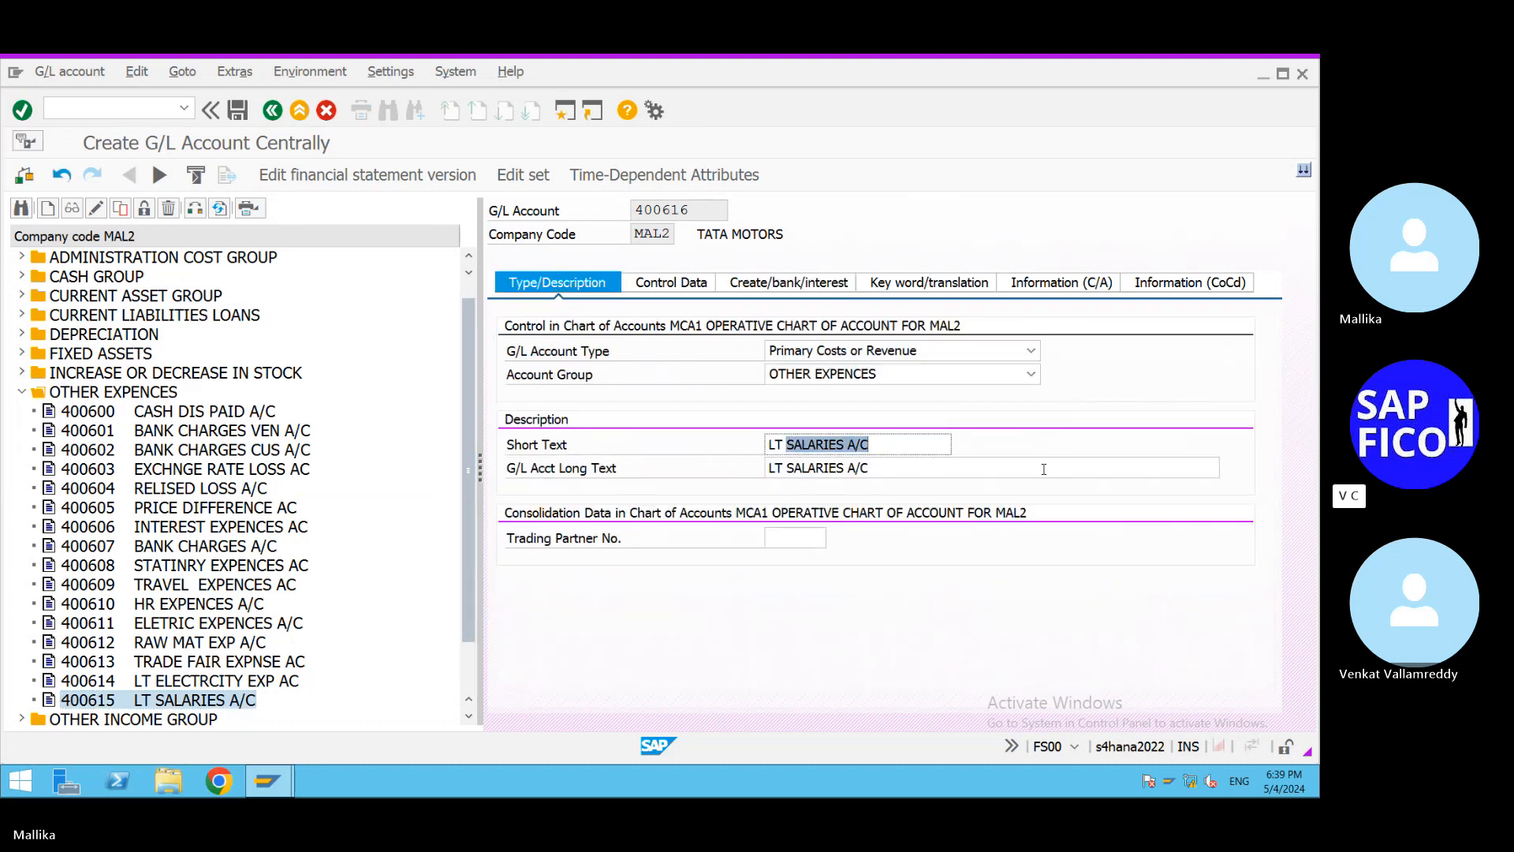
text(RENY)
key(BackSpace)
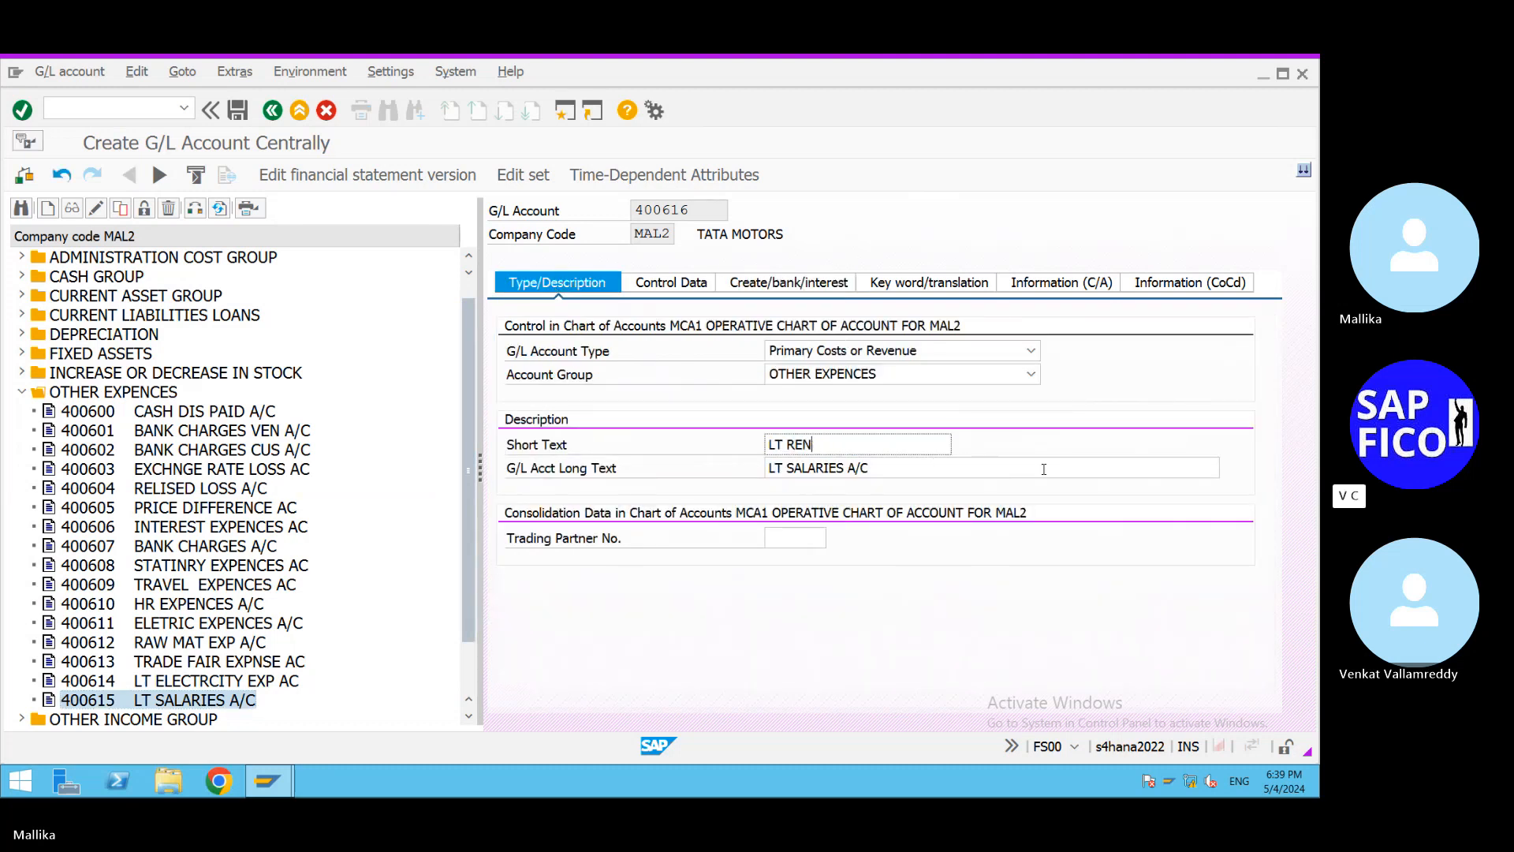
text(T A/C)
drag(894, 445, 528, 489)
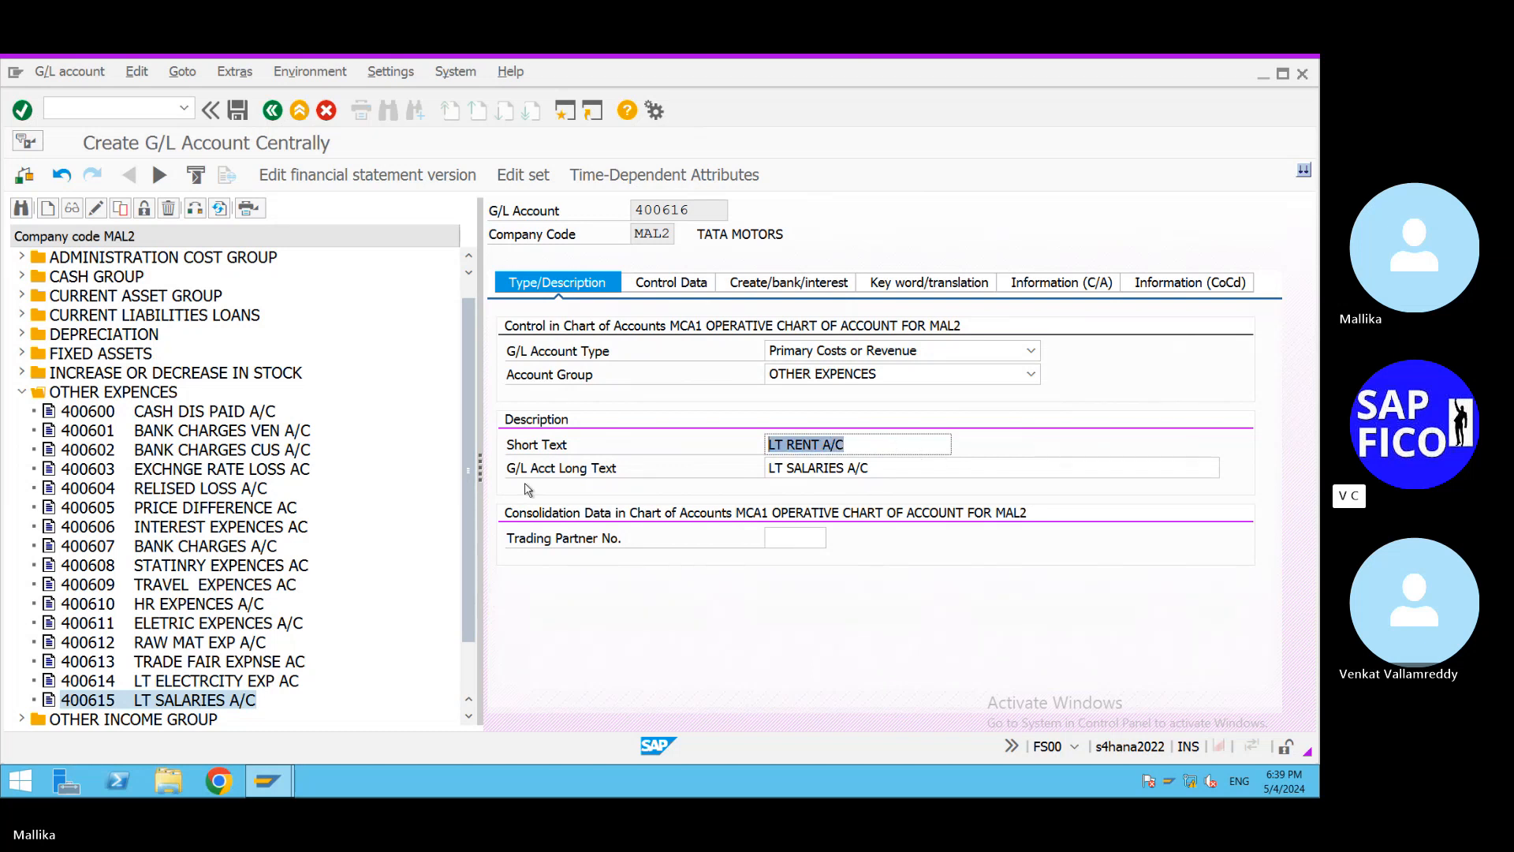
key(ctrl+c)
drag(887, 469, 461, 494)
key(ctrl+v)
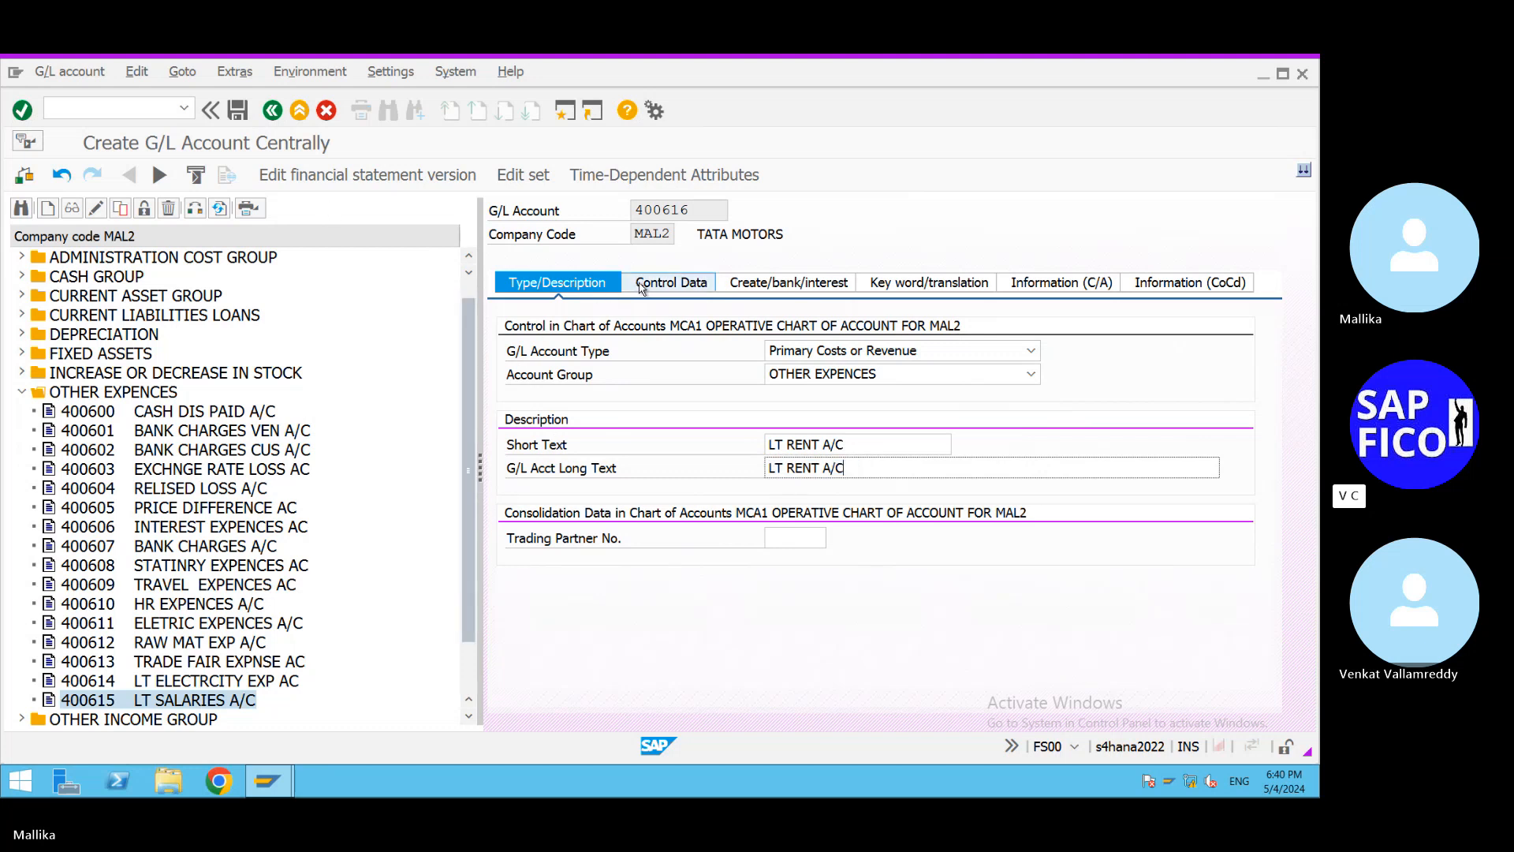
Review the control data and field status group of account 400616 and save the account.
click(669, 282)
scroll(837, 547, up, 3)
scroll(837, 547, down, 3)
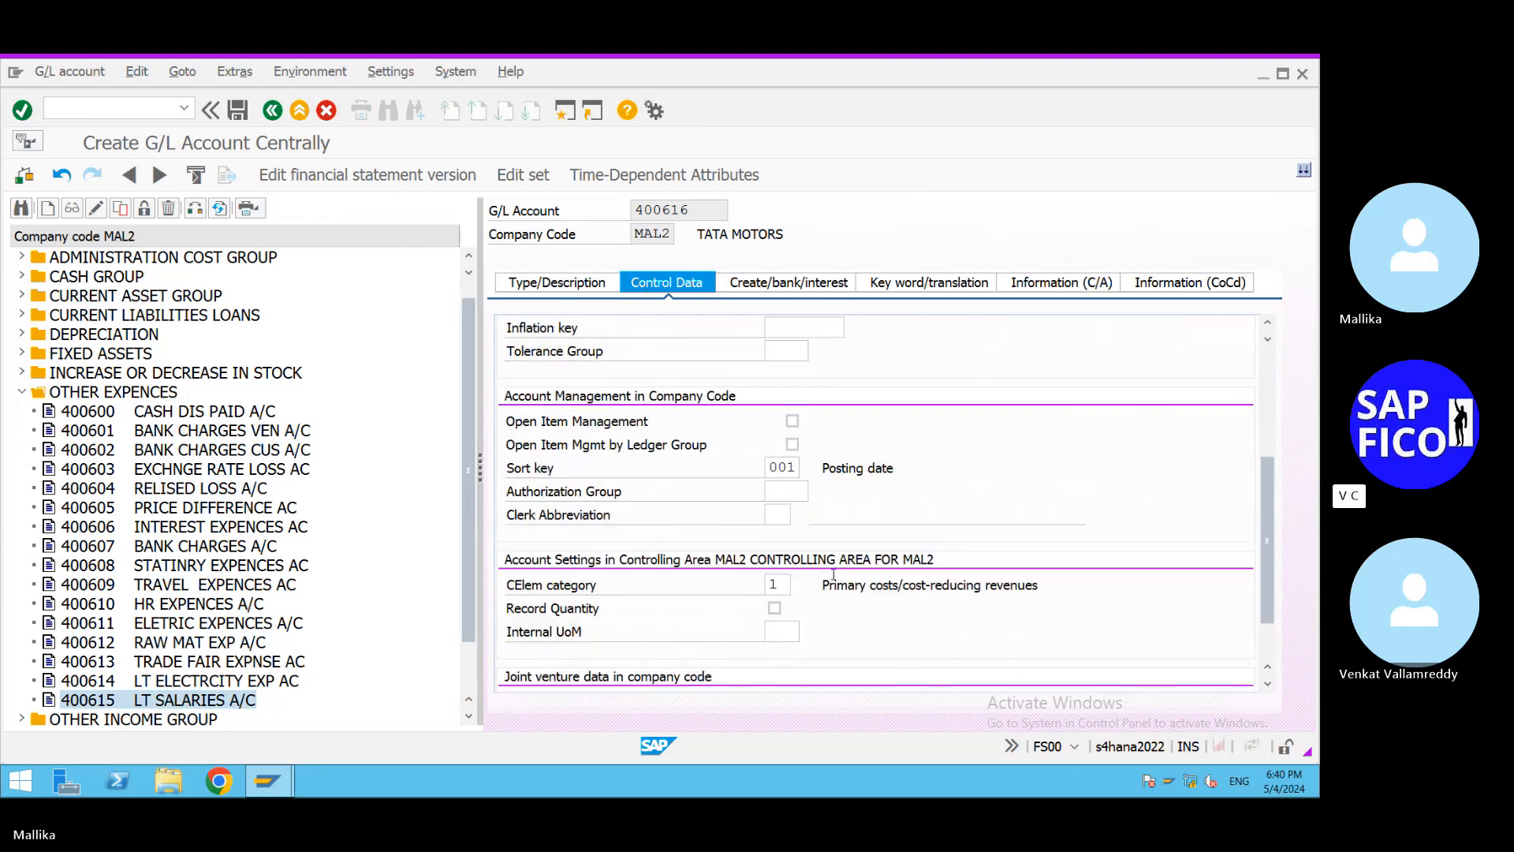
click(772, 284)
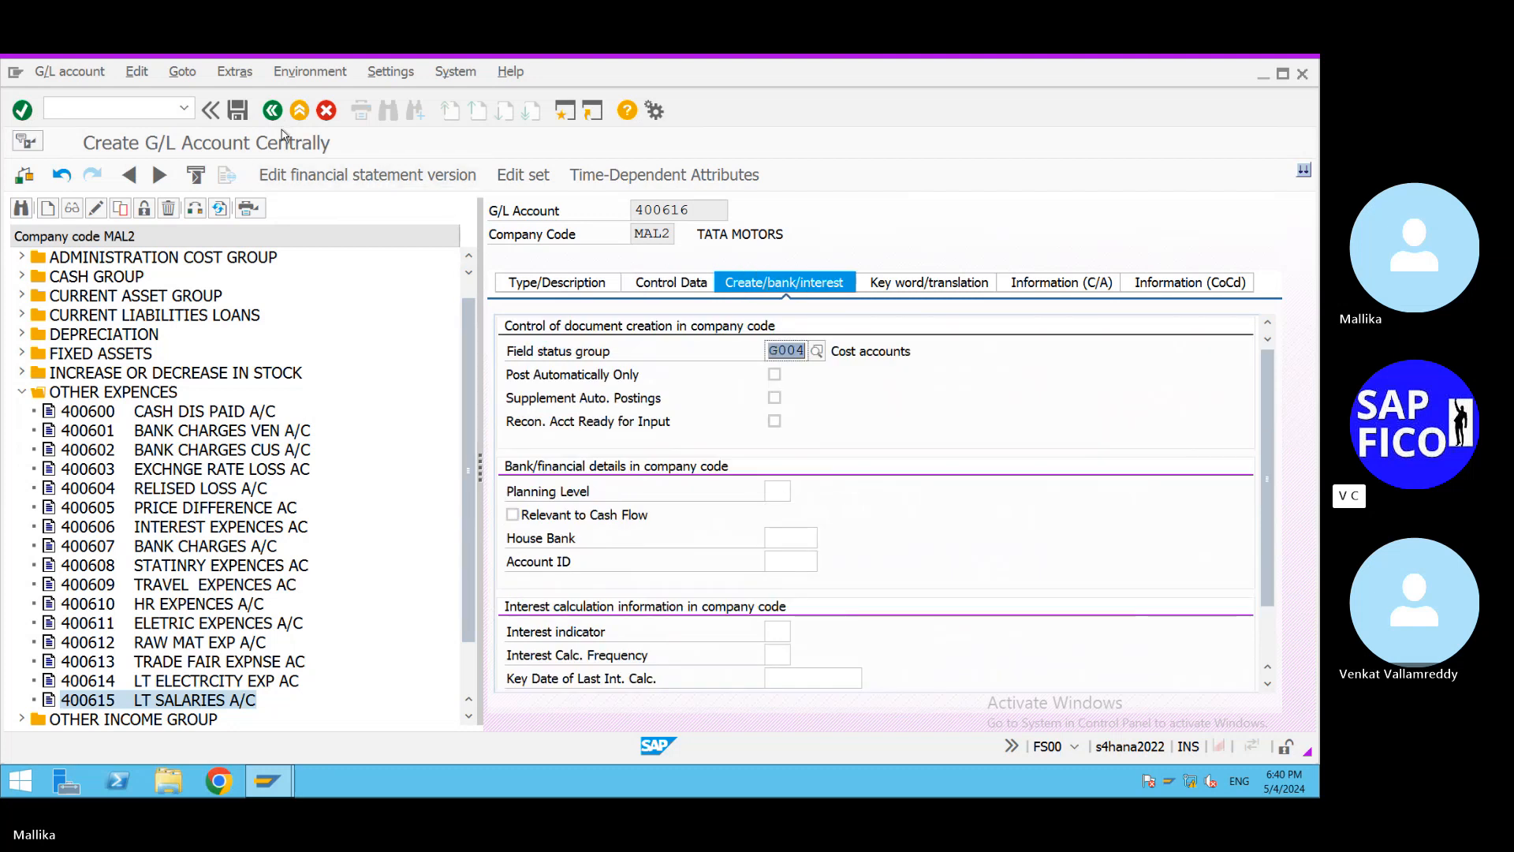
click(236, 112)
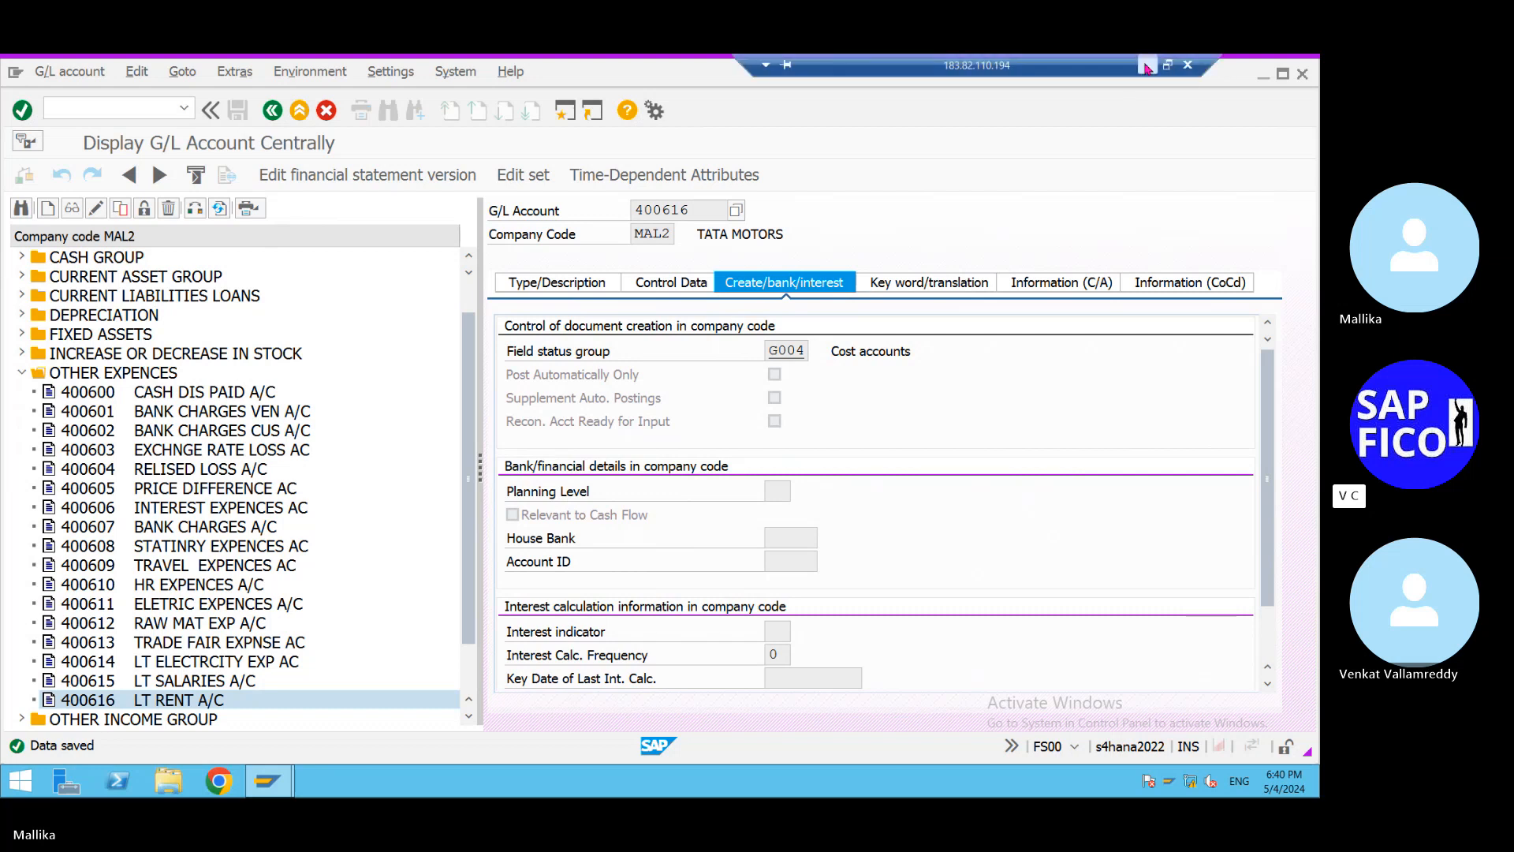
click(1147, 67)
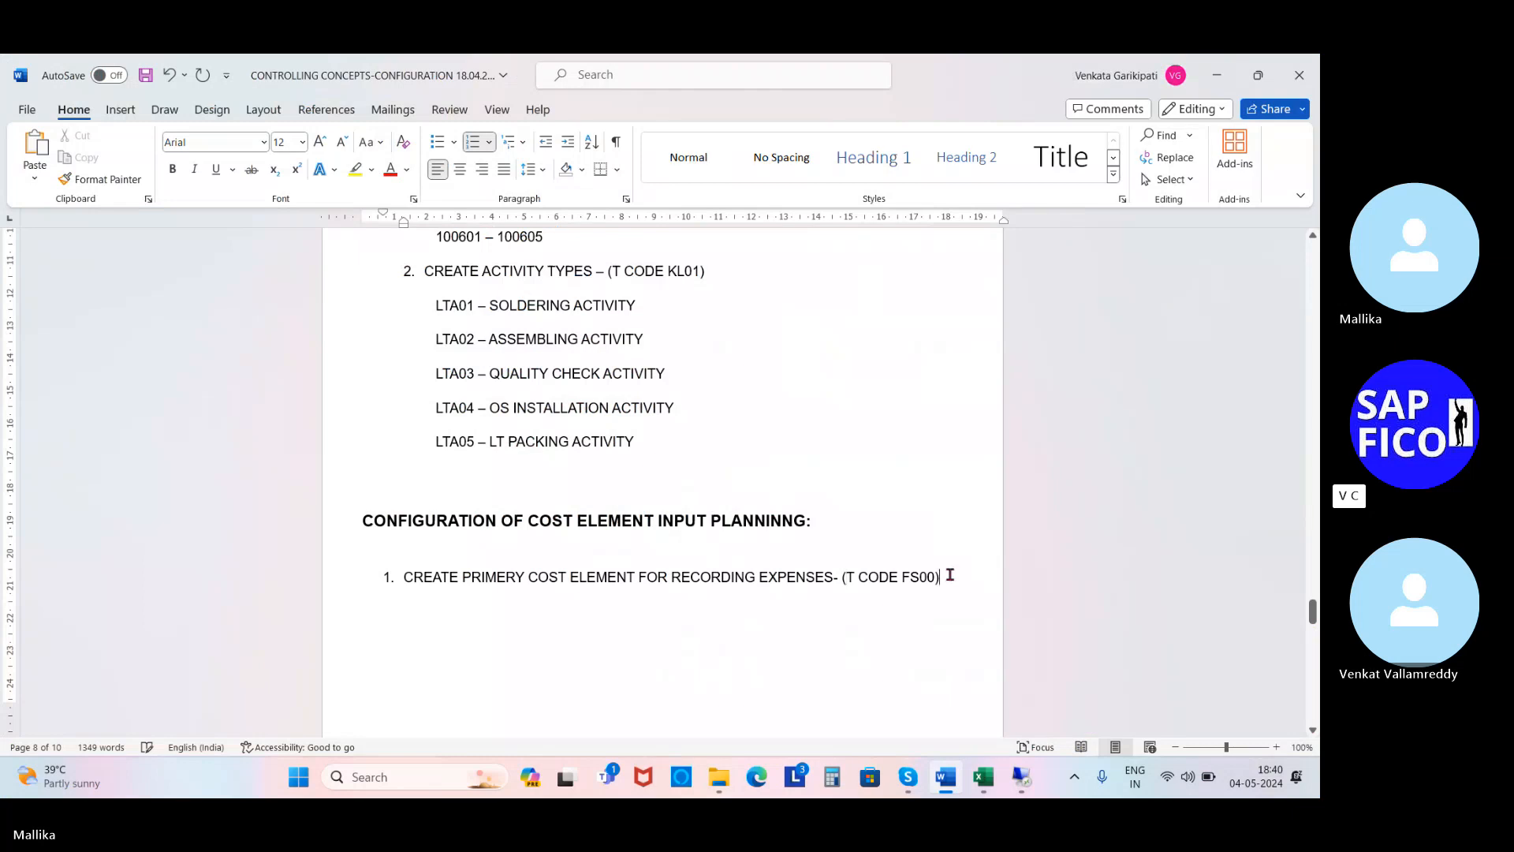
key(Return)
key(BackSpace)
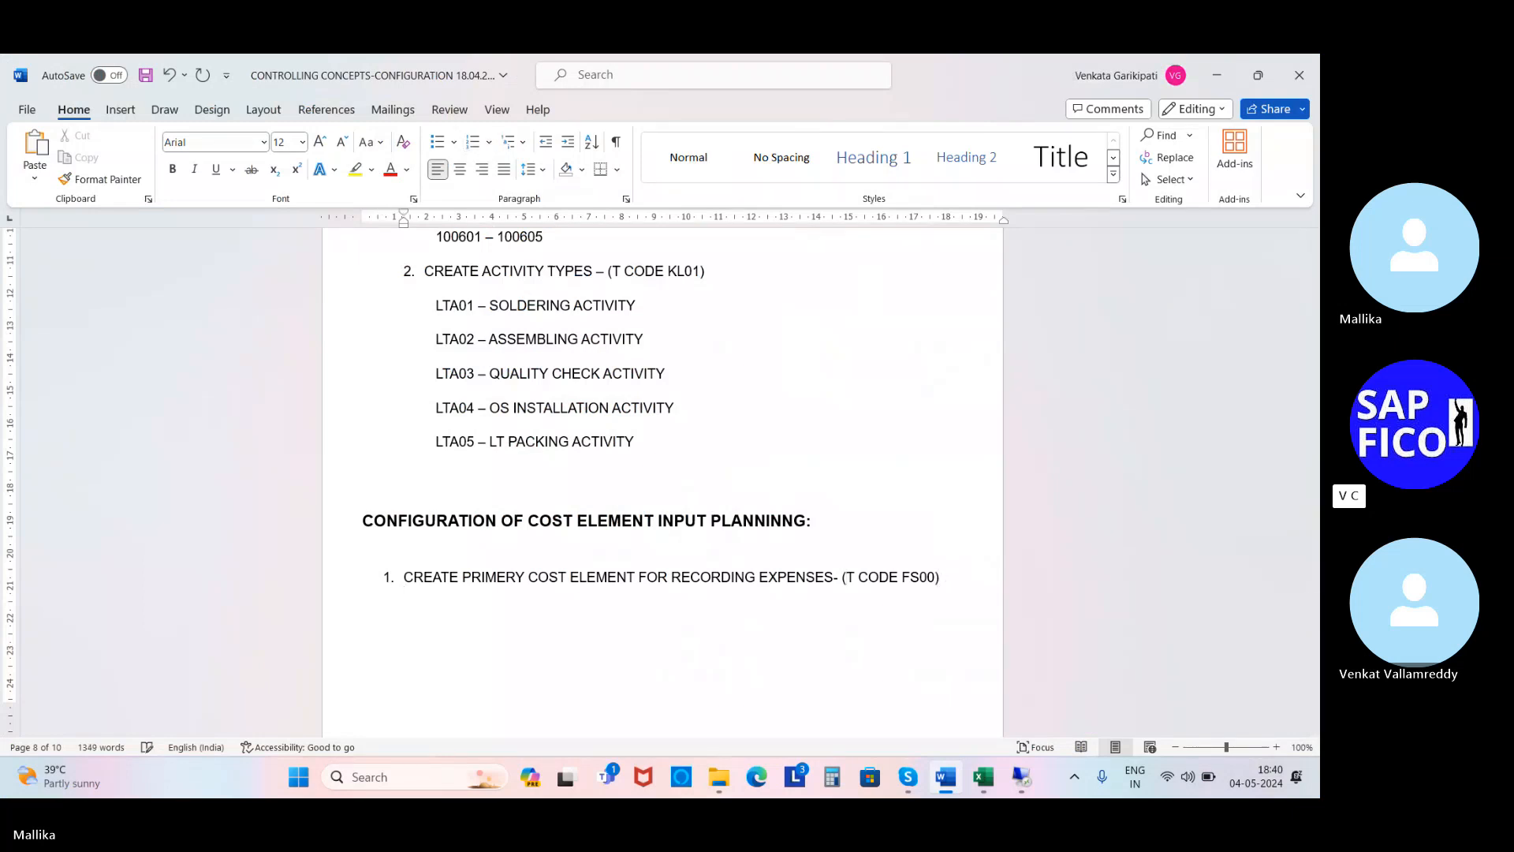
text(400613-400)
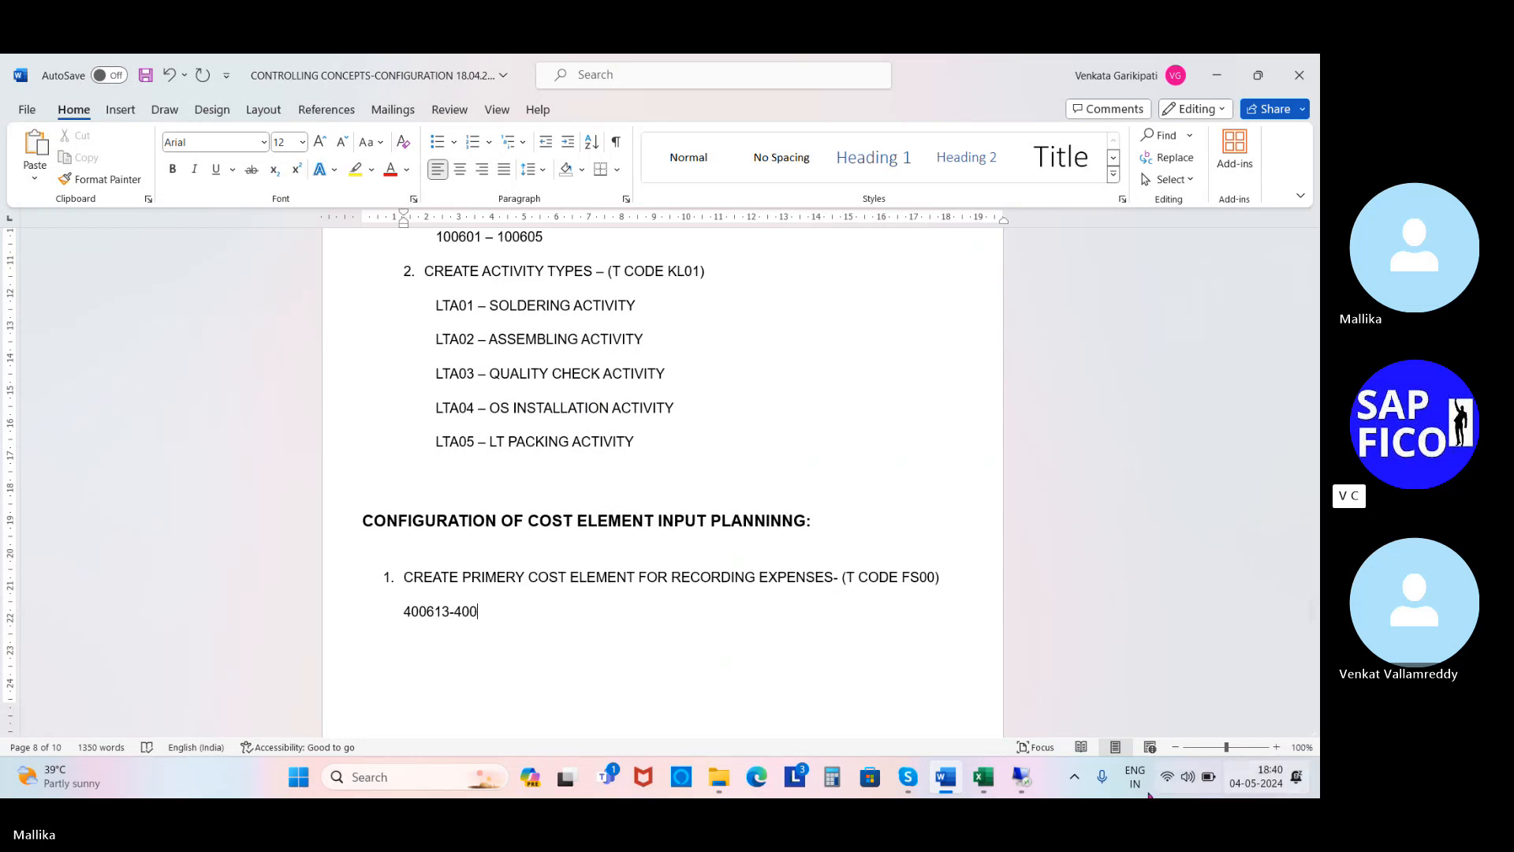
click(1020, 776)
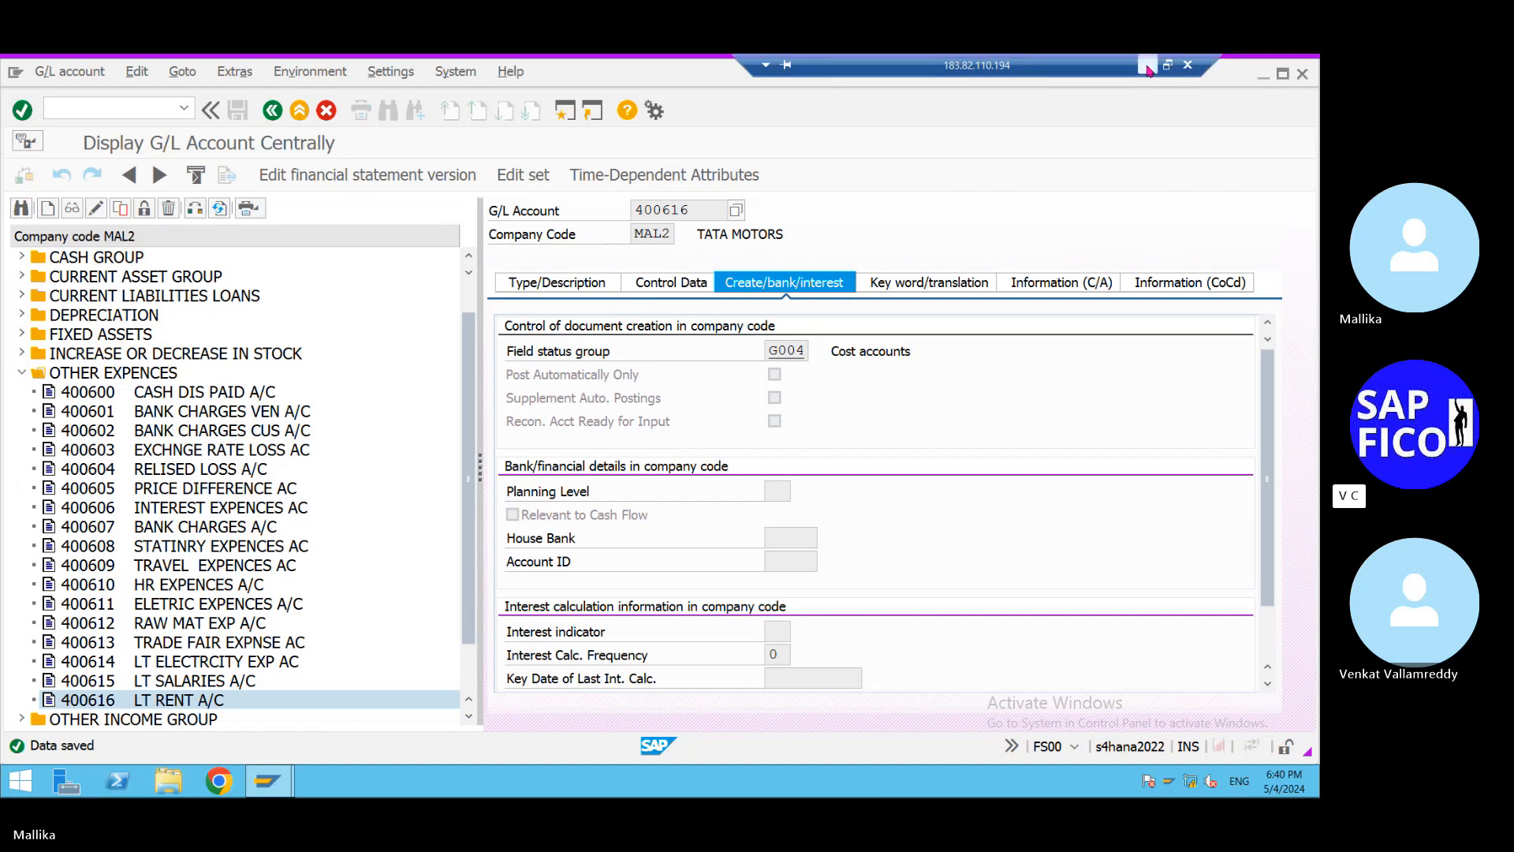
click(1148, 66)
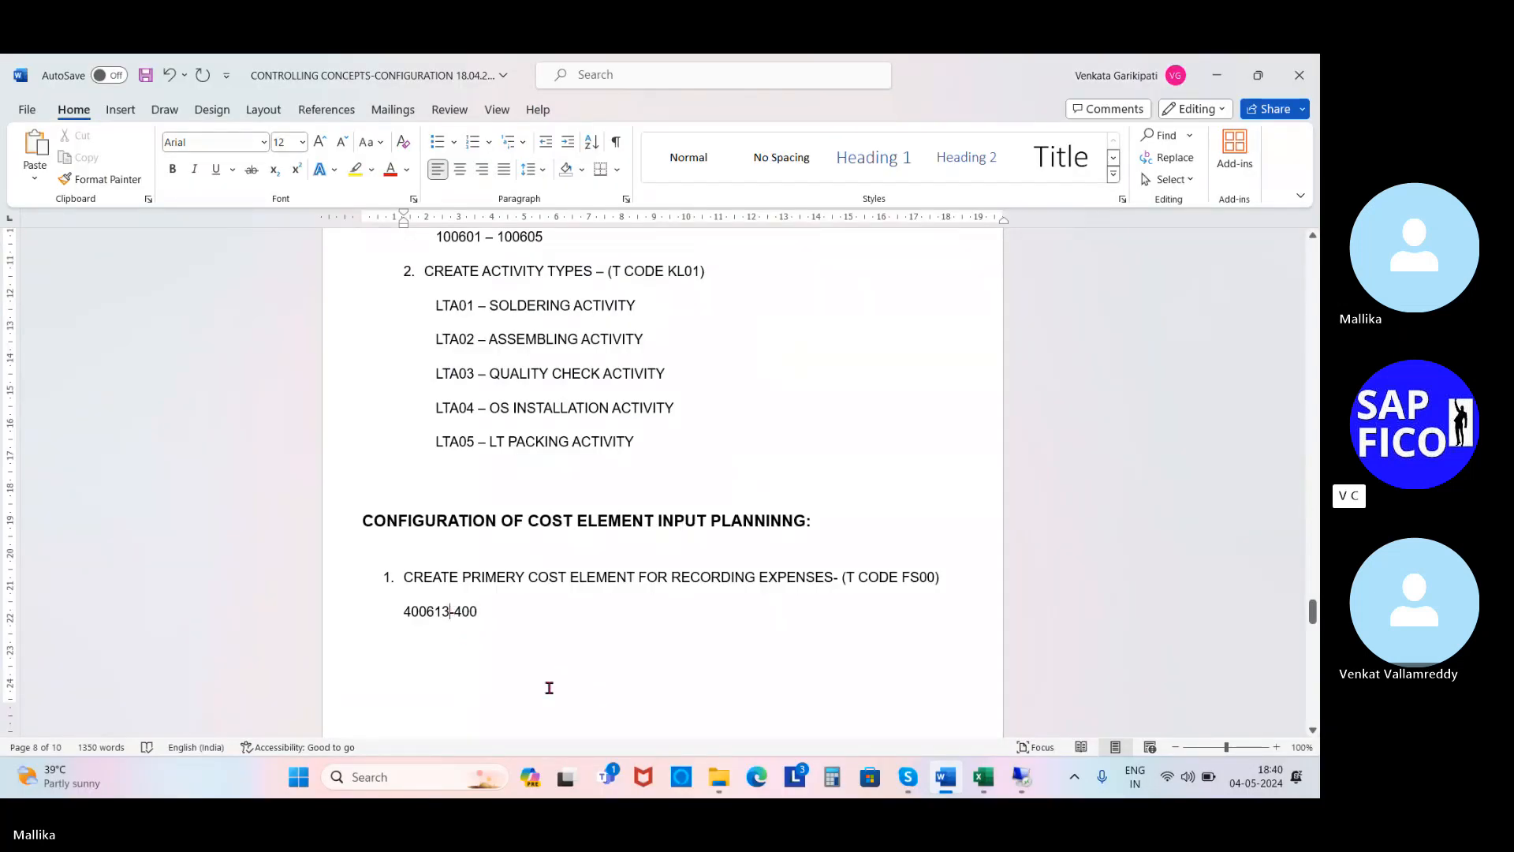
key(BackSpace)
text(4)
click(494, 611)
text(616)
Remove the end of the account range, indent the line and complete it as "400614- LT ELECTRICITY EXPENSES A/C".
drag(453, 611, 536, 619)
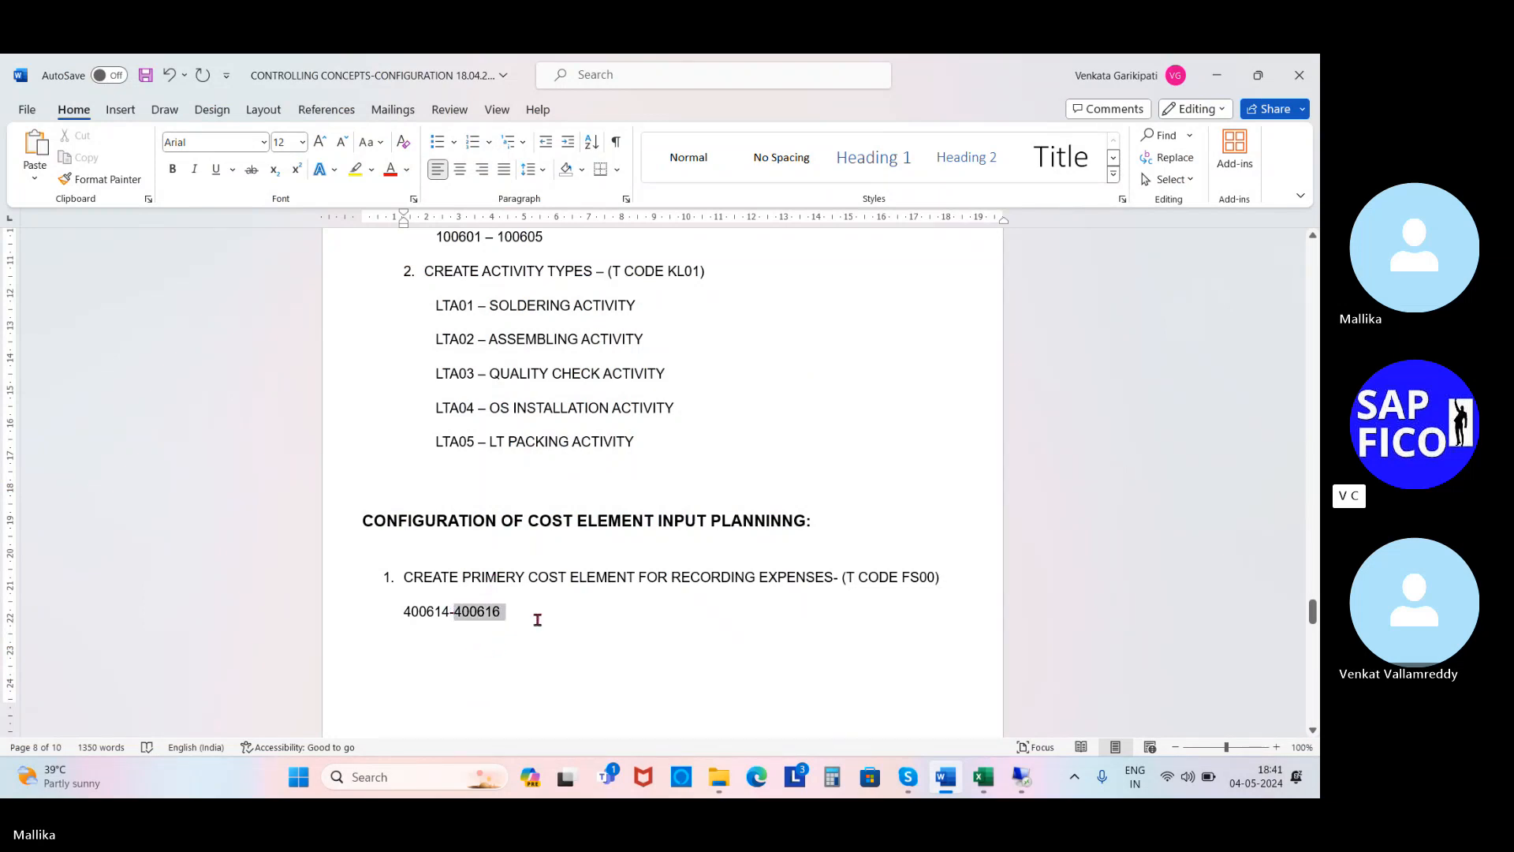
key(Delete)
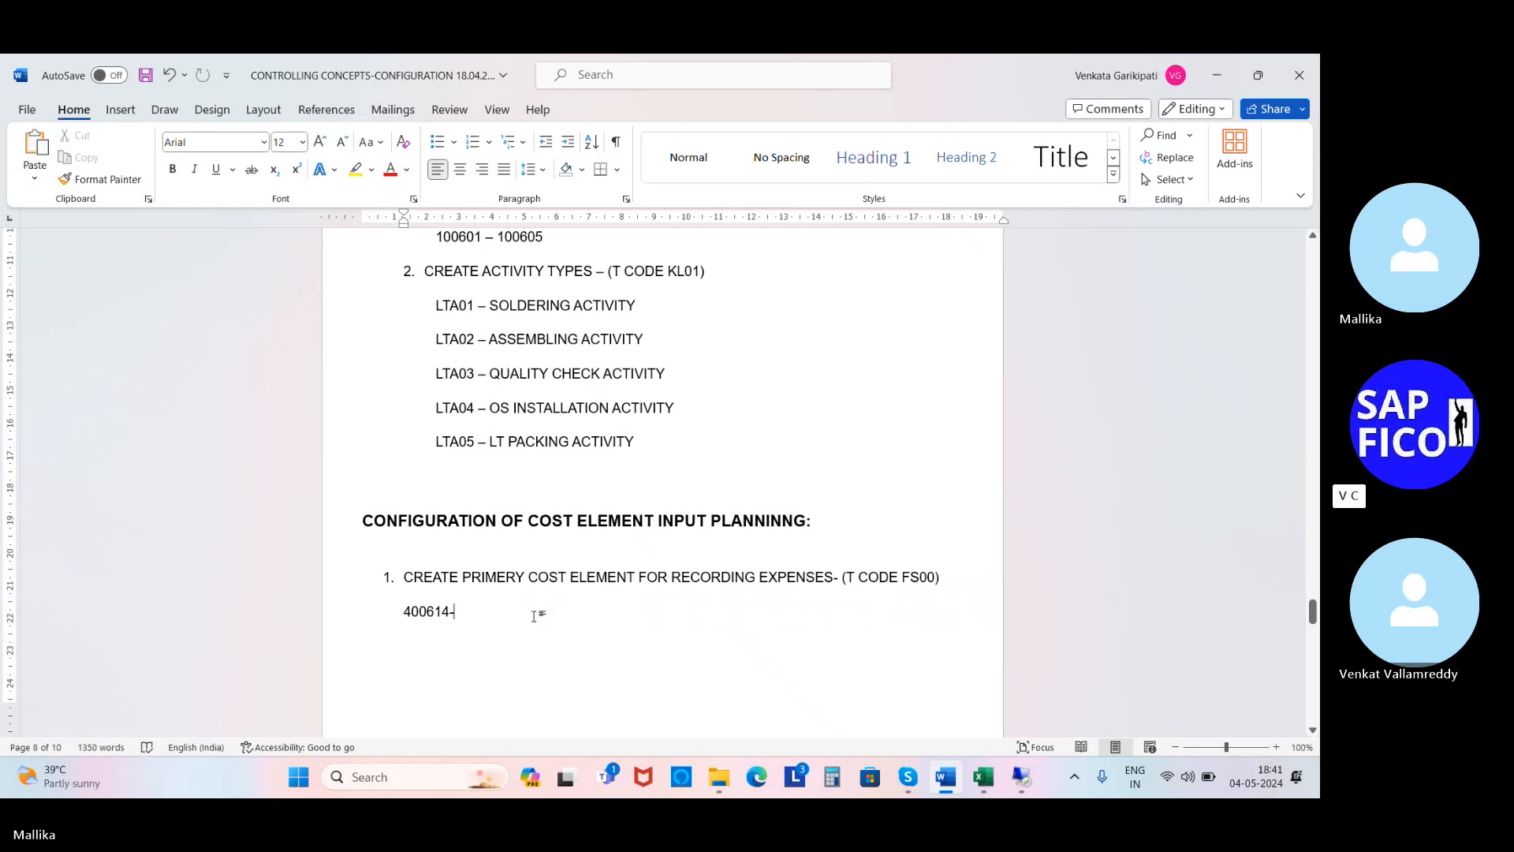
click(404, 613)
text(LT )
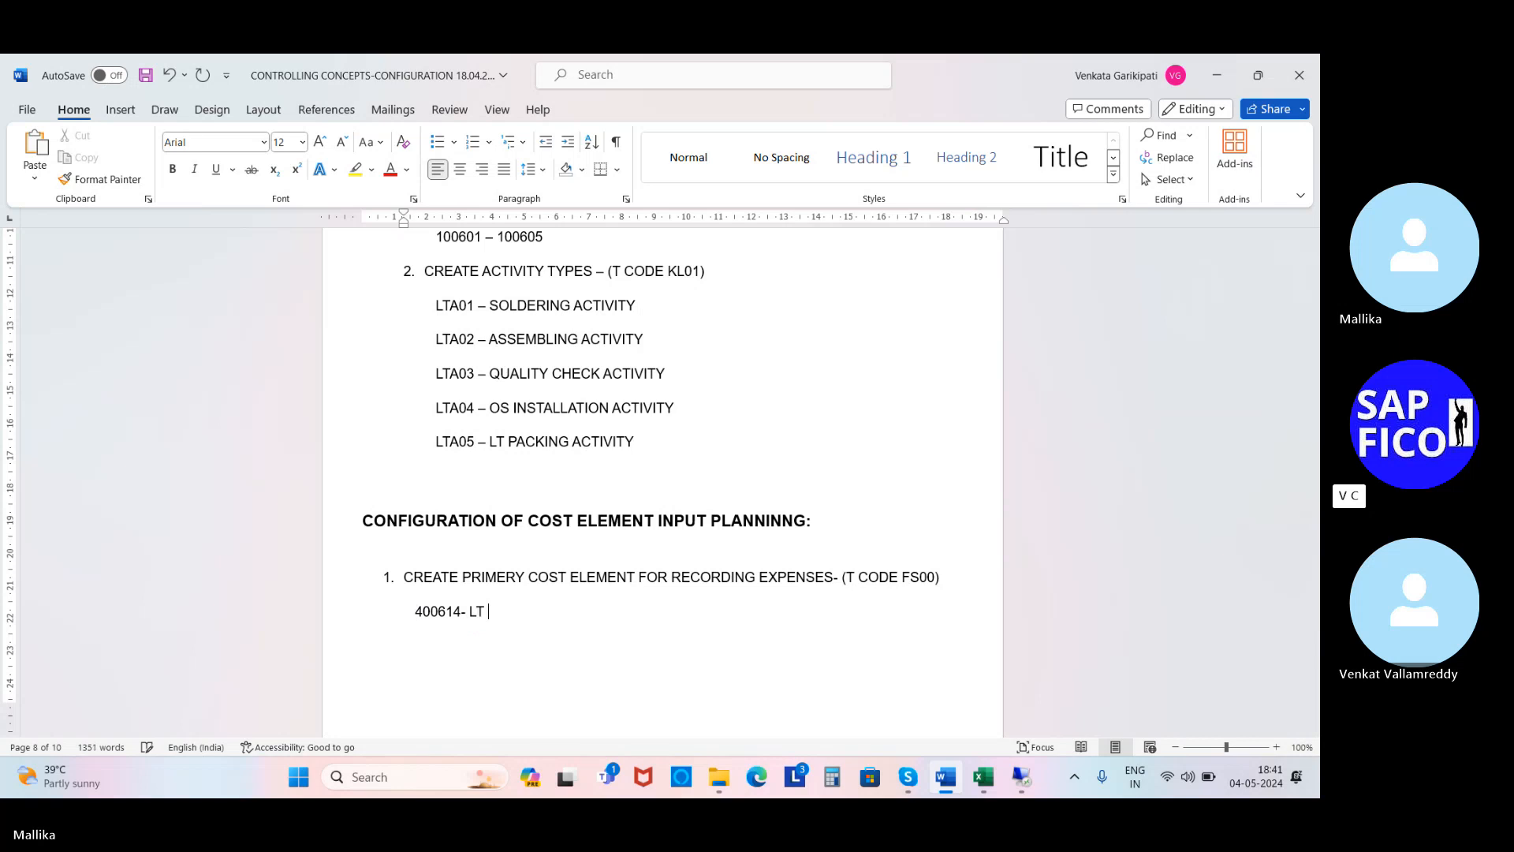
text(ELECTRICITY EXPENSE)
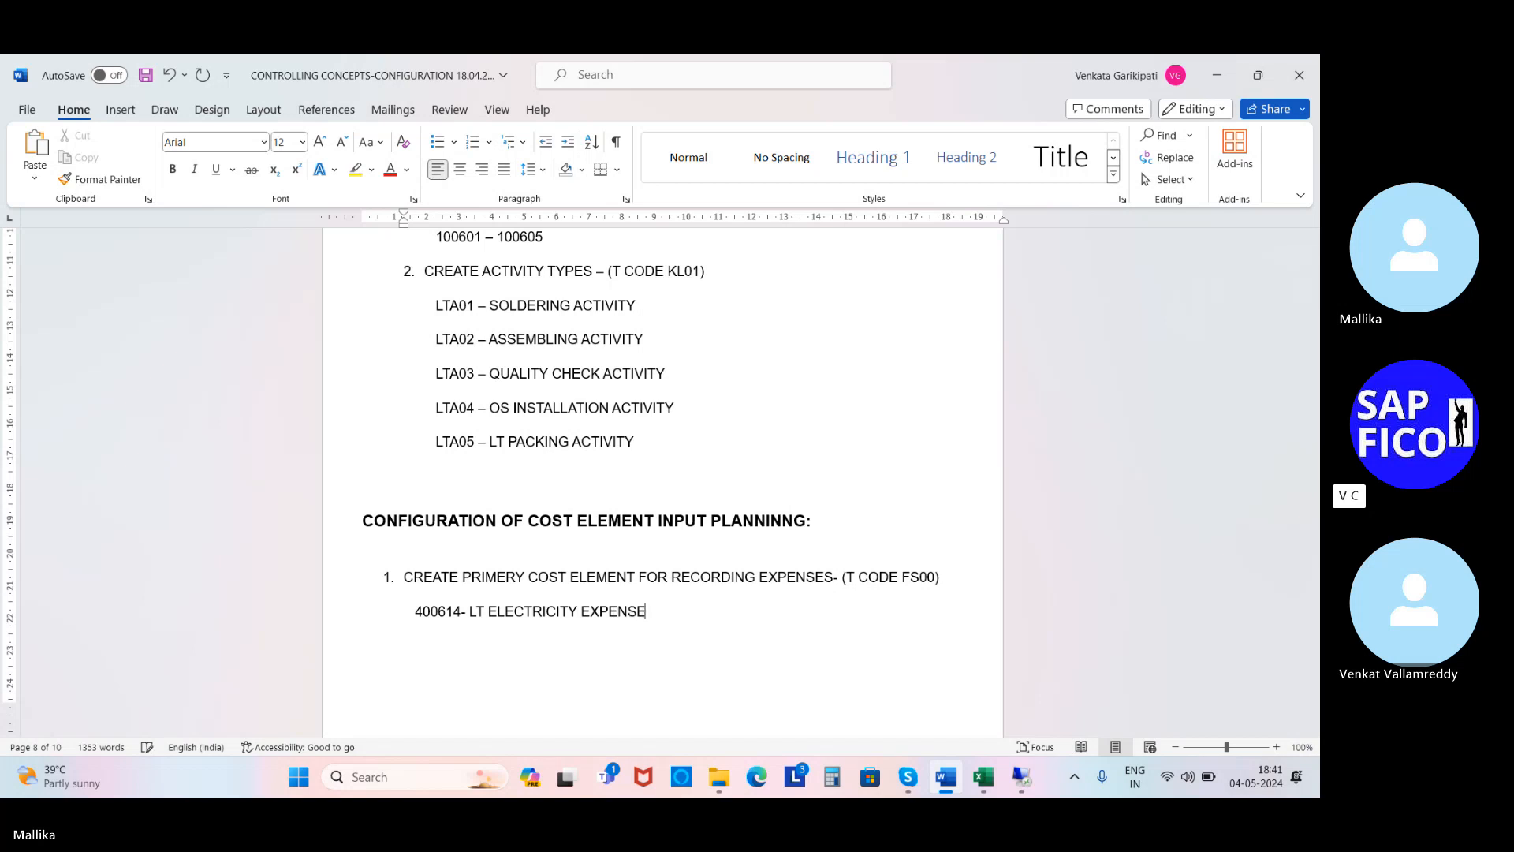
text(S A/C)
Add the line "400615 – LT SALARIES A/C" below the electricity expenses account.
text(   400)
text(615)
text( - LT SA)
text(LARIES )
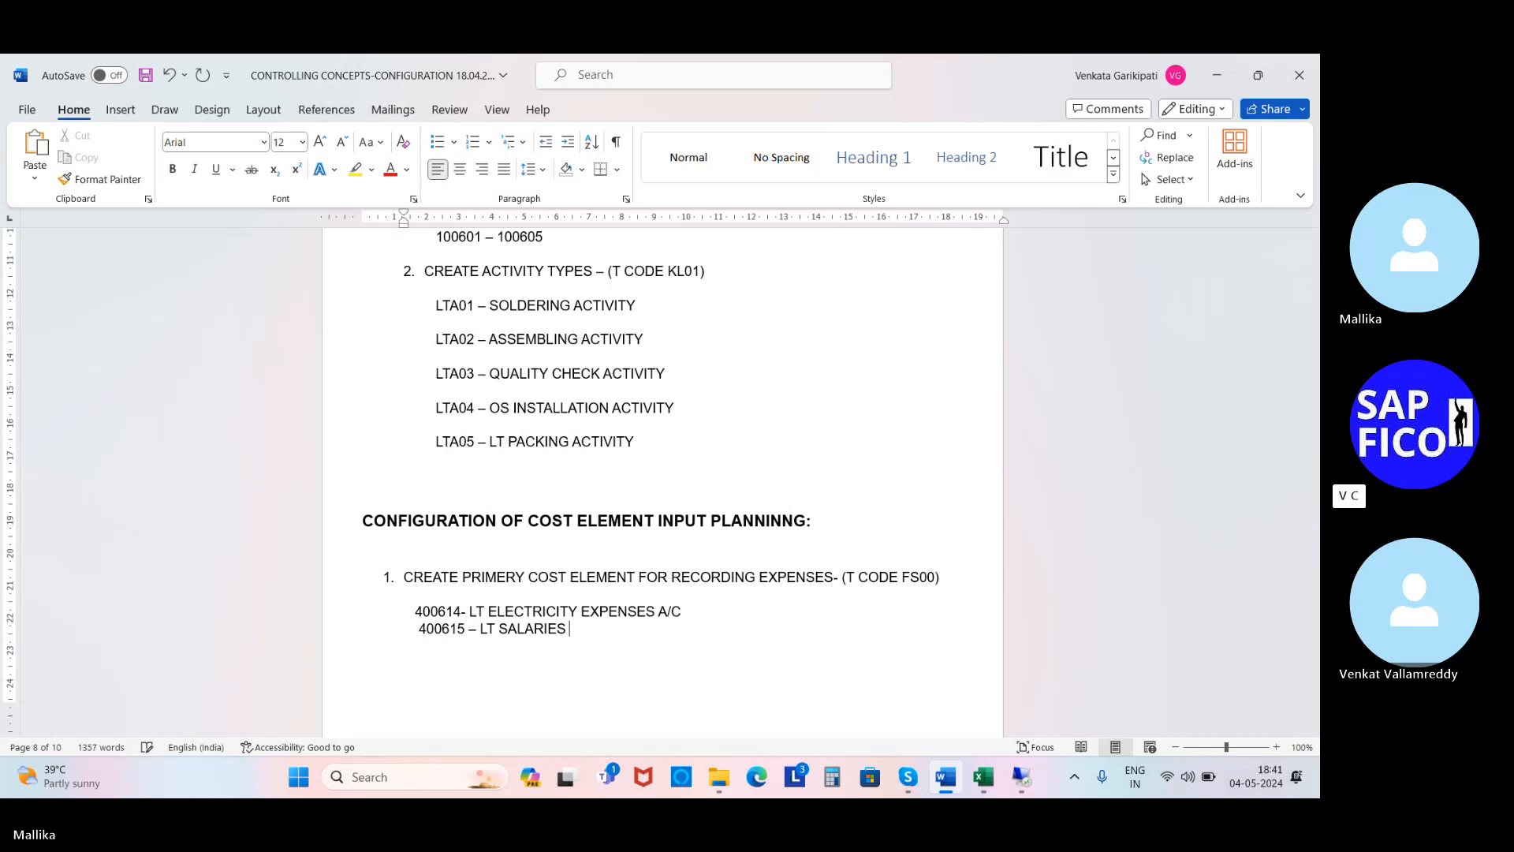
text(A/C)
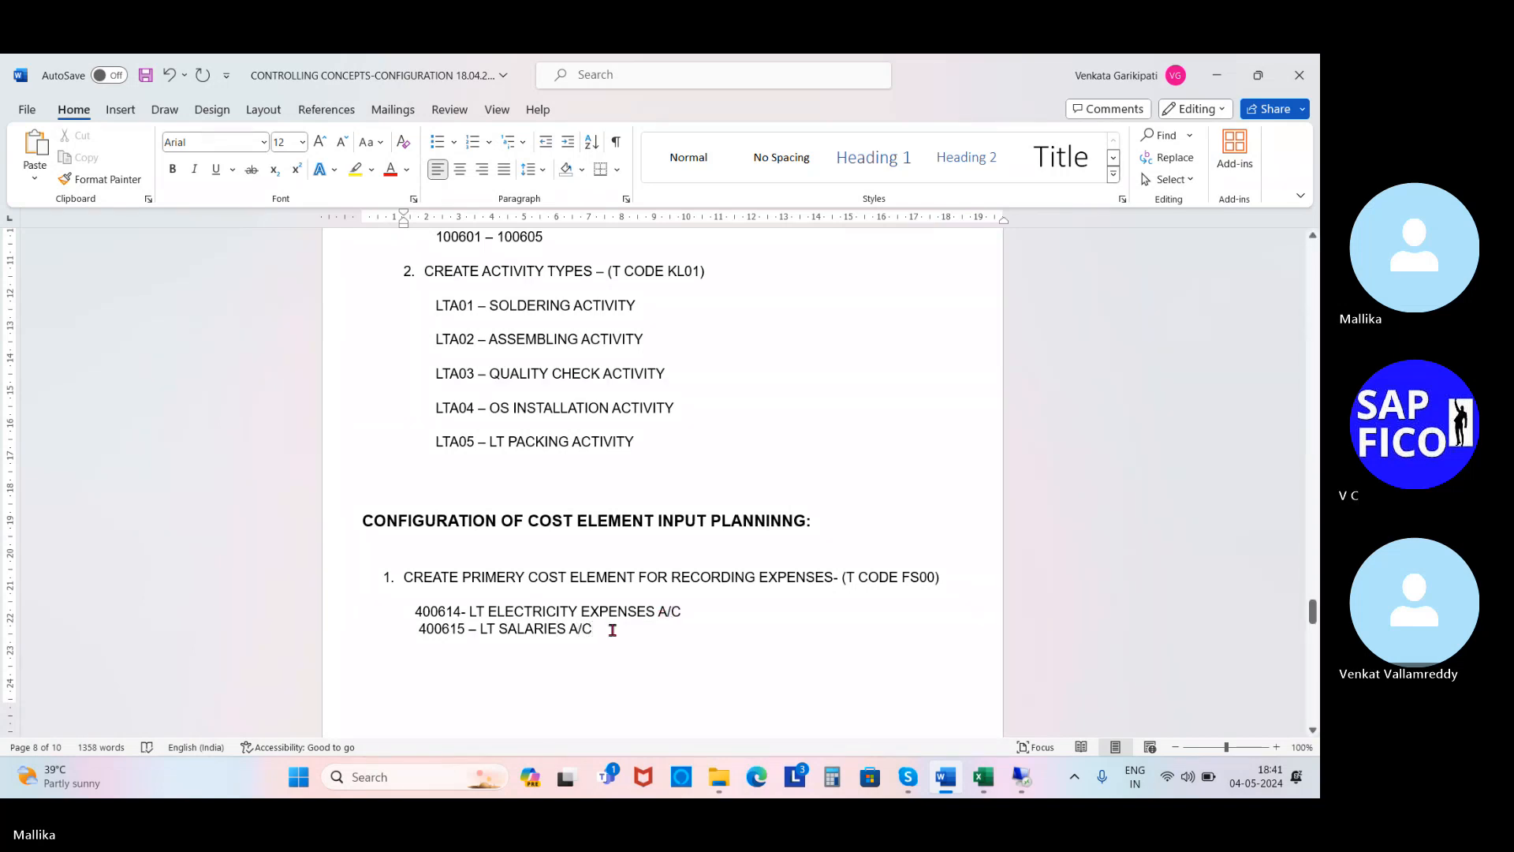
Add the line "400616 – LT RENT A/C" below the salaries account.
key(Return)
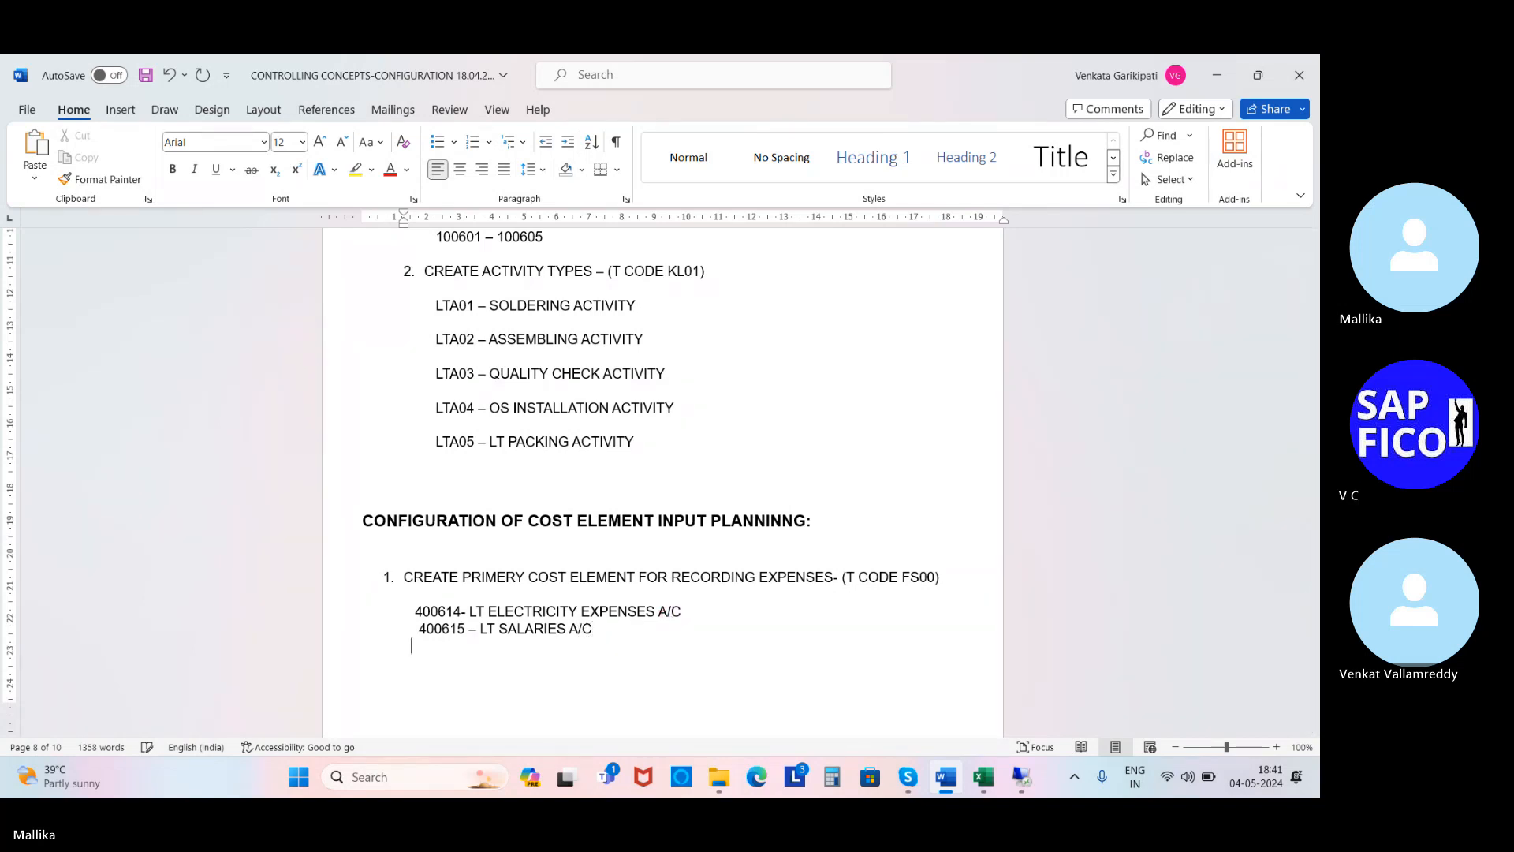
text(4006)
text(16)
text( - LT REN)
text(Y)
text( A/C)
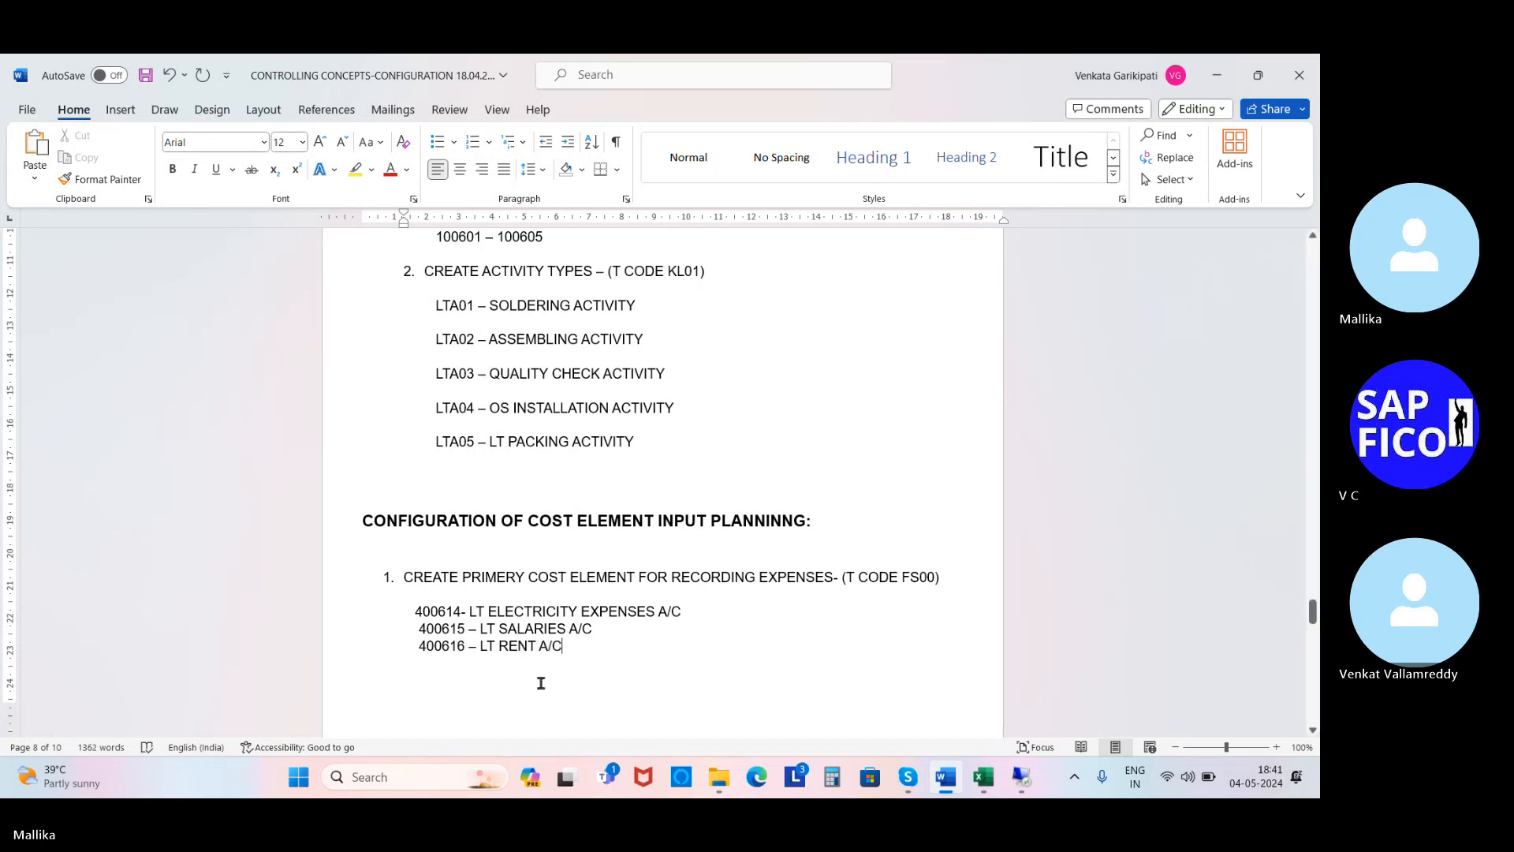
Align the 400614 line with the two account lines below by adding spaces before the number and around the dash.
click(413, 612)
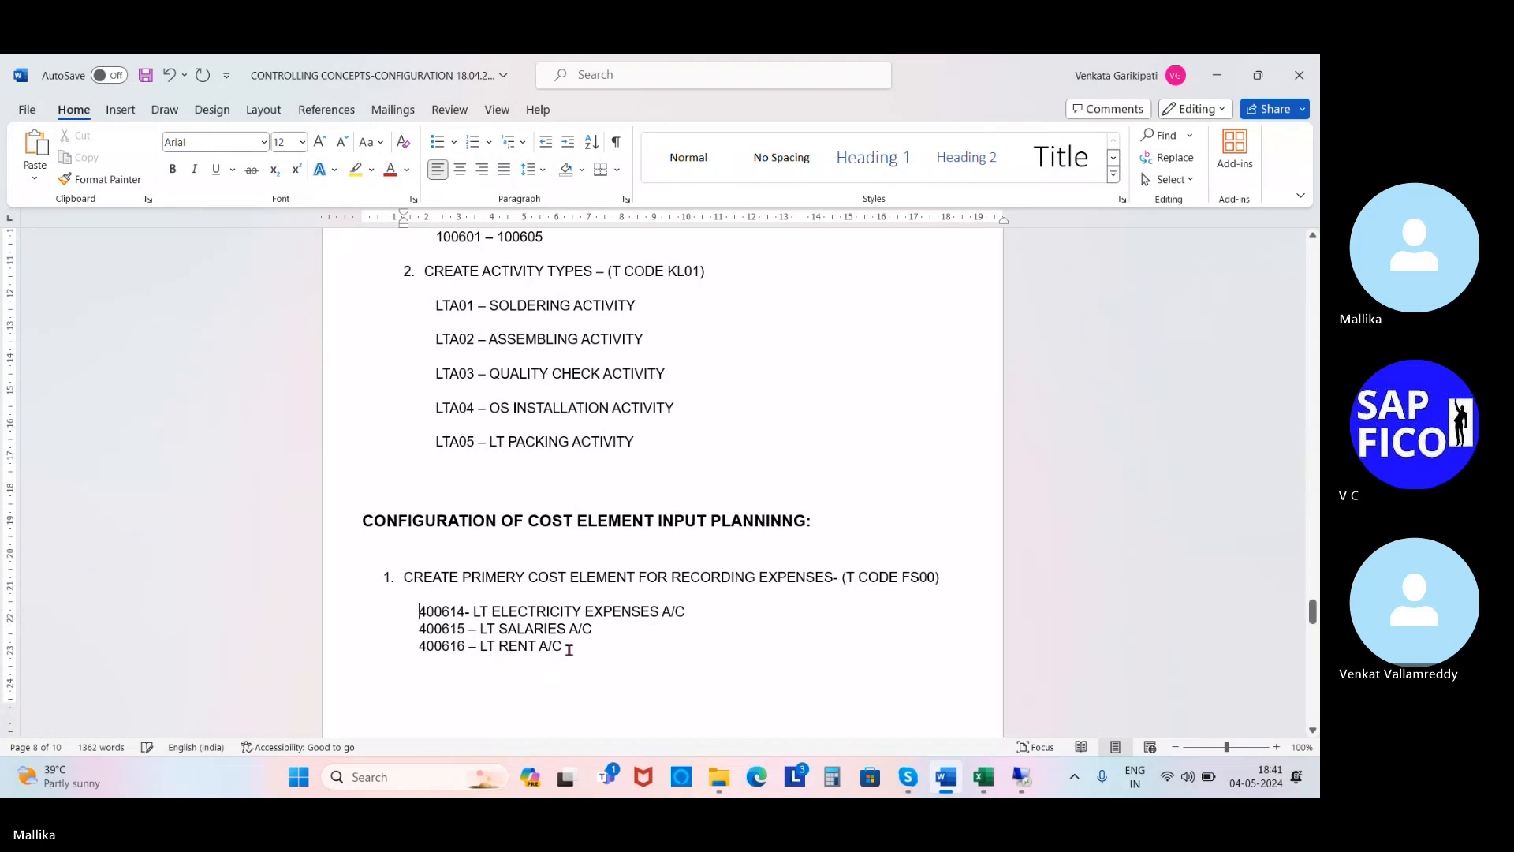
mouse_move(952, 783)
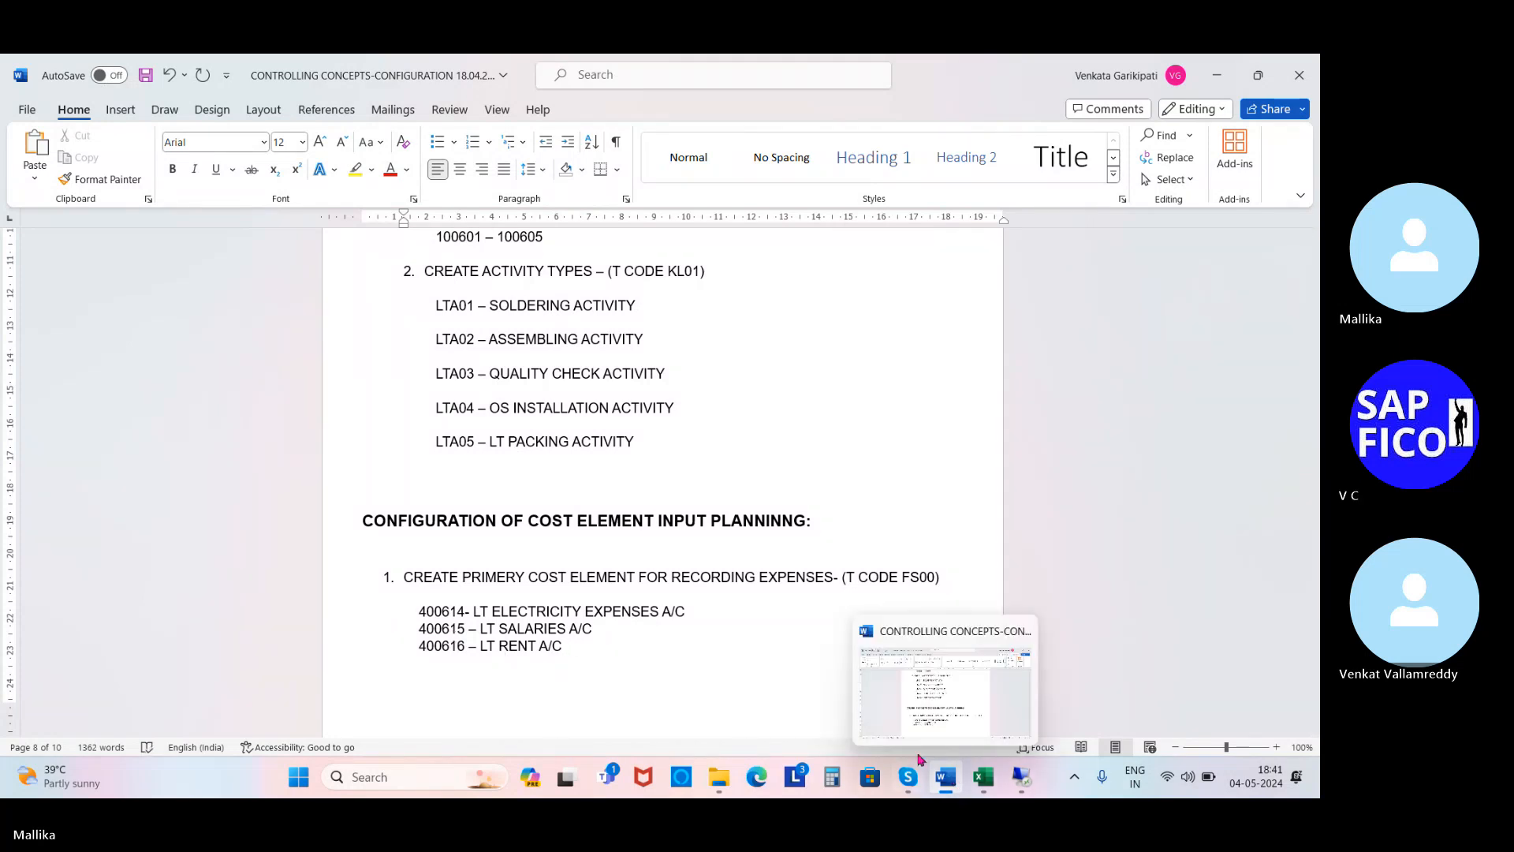
click(475, 610)
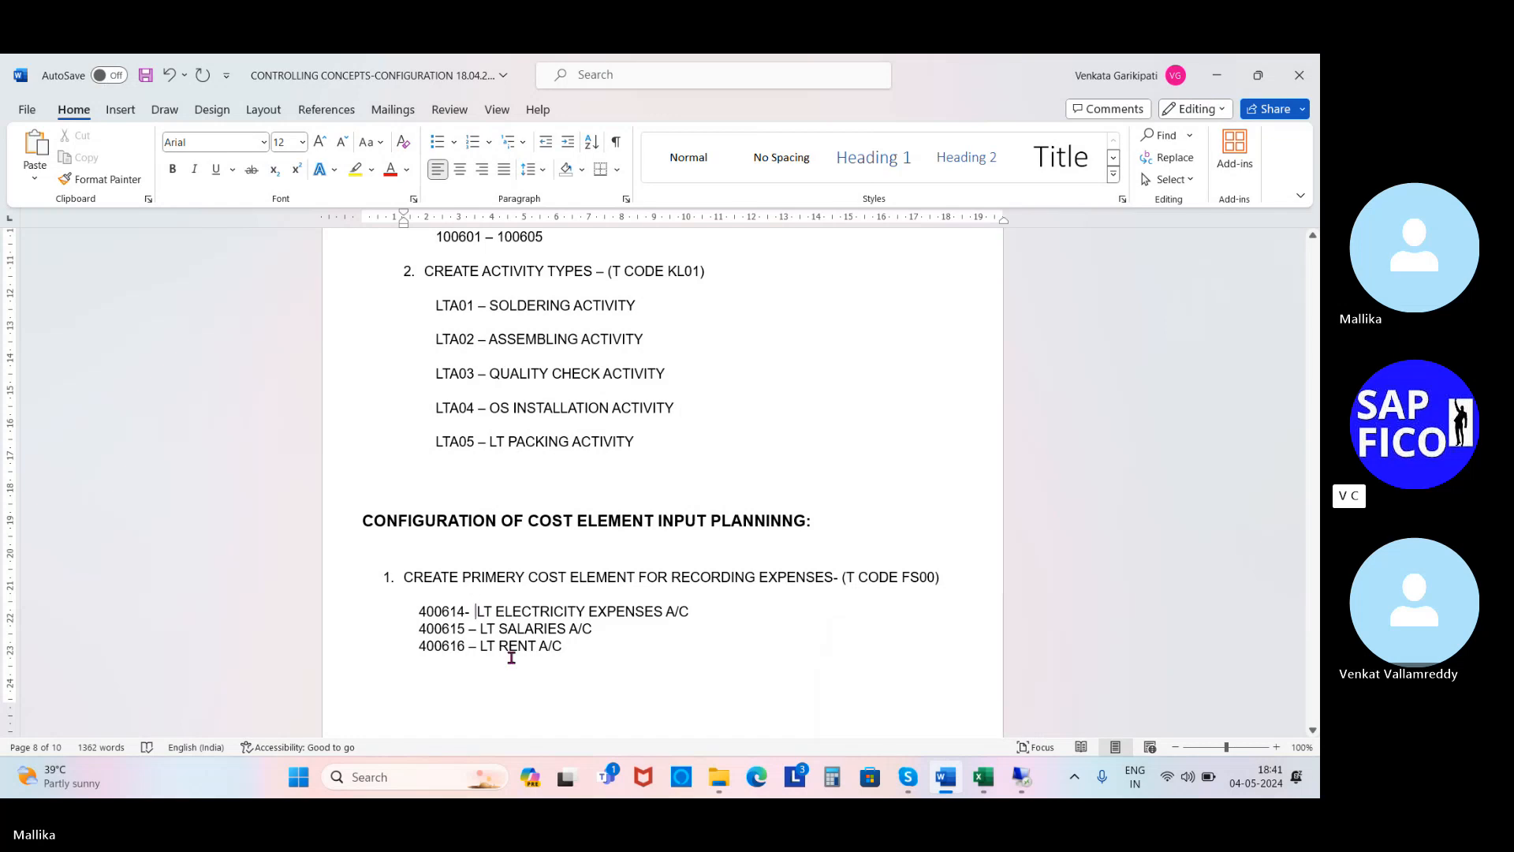
click(466, 613)
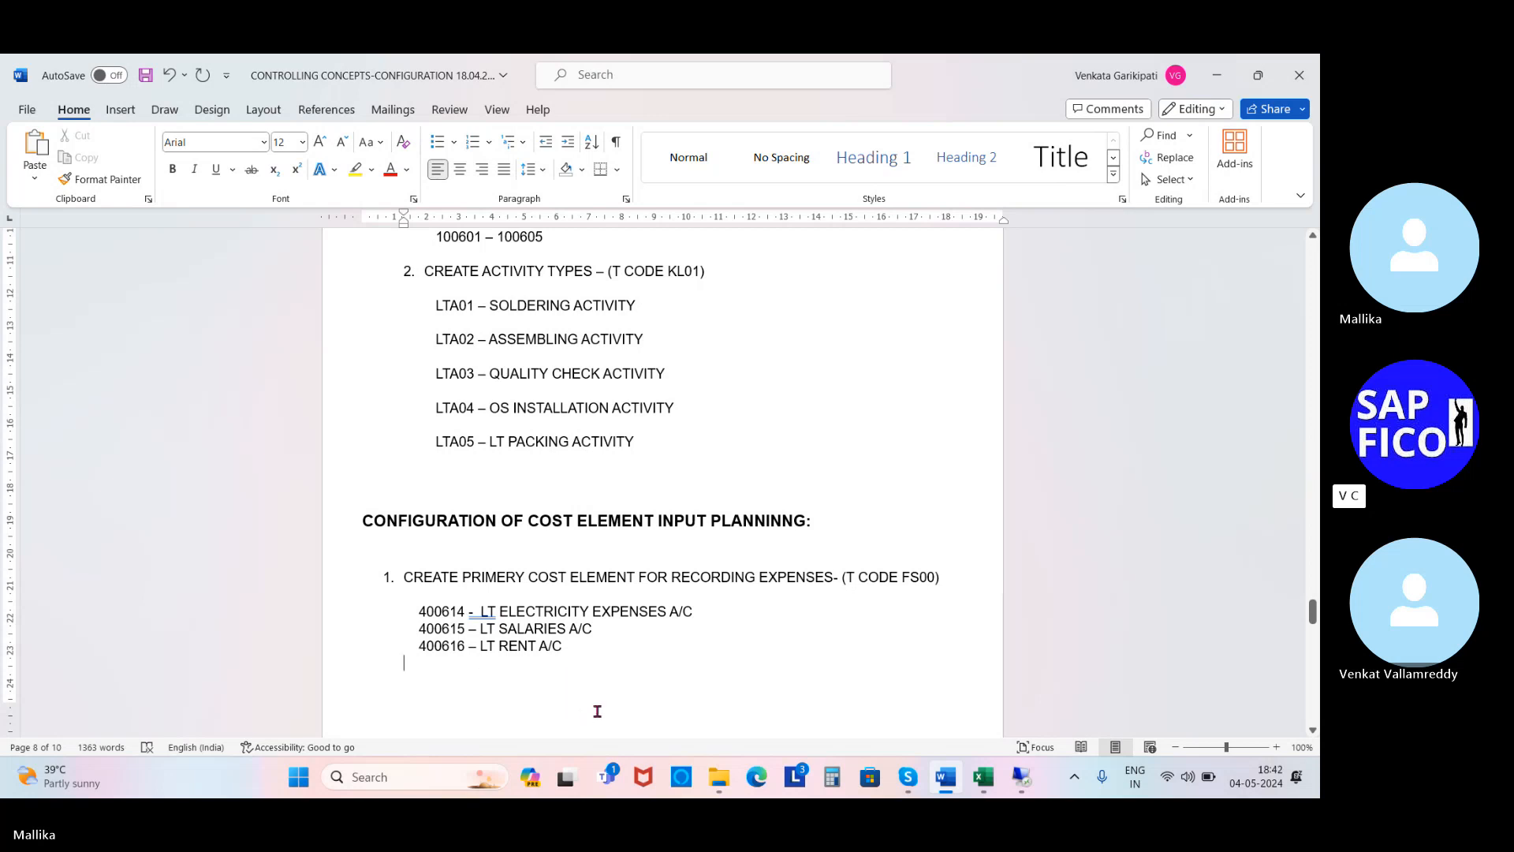
scroll(608, 700, down, 2)
scroll(655, 699, down, 2)
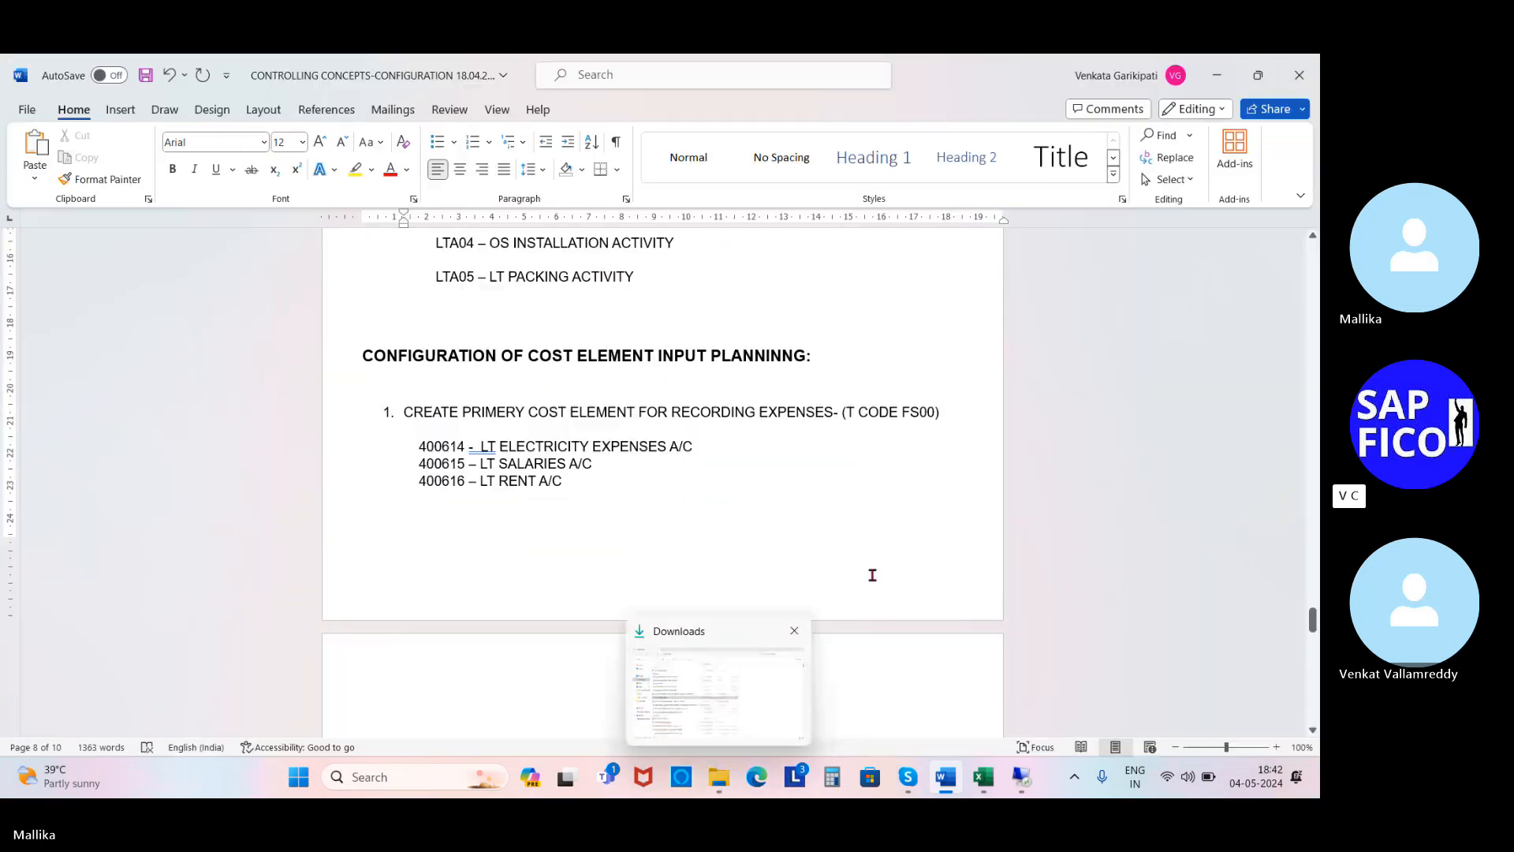
click(946, 779)
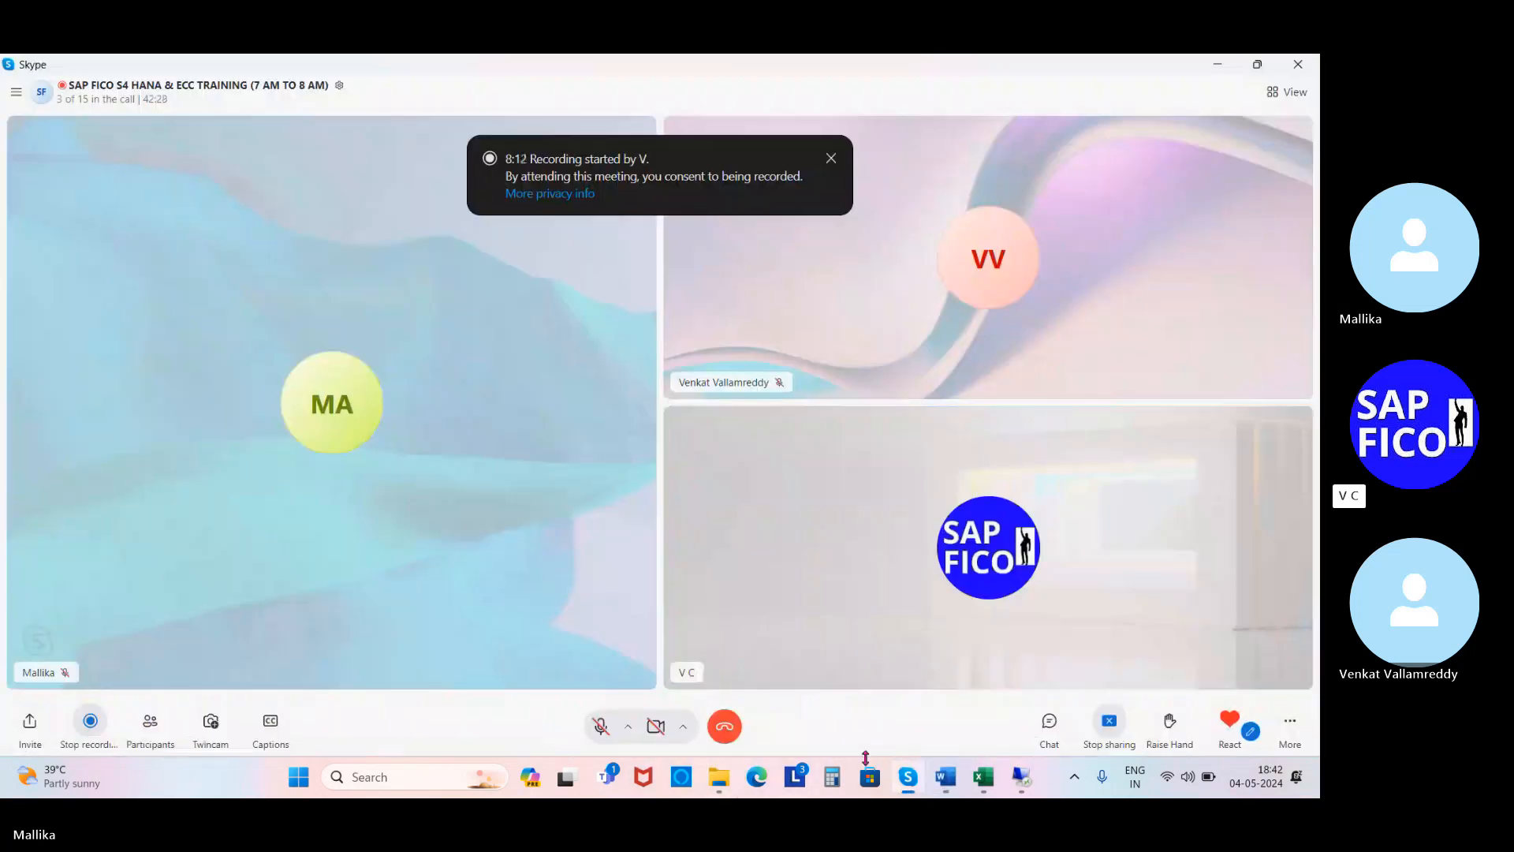
click(945, 779)
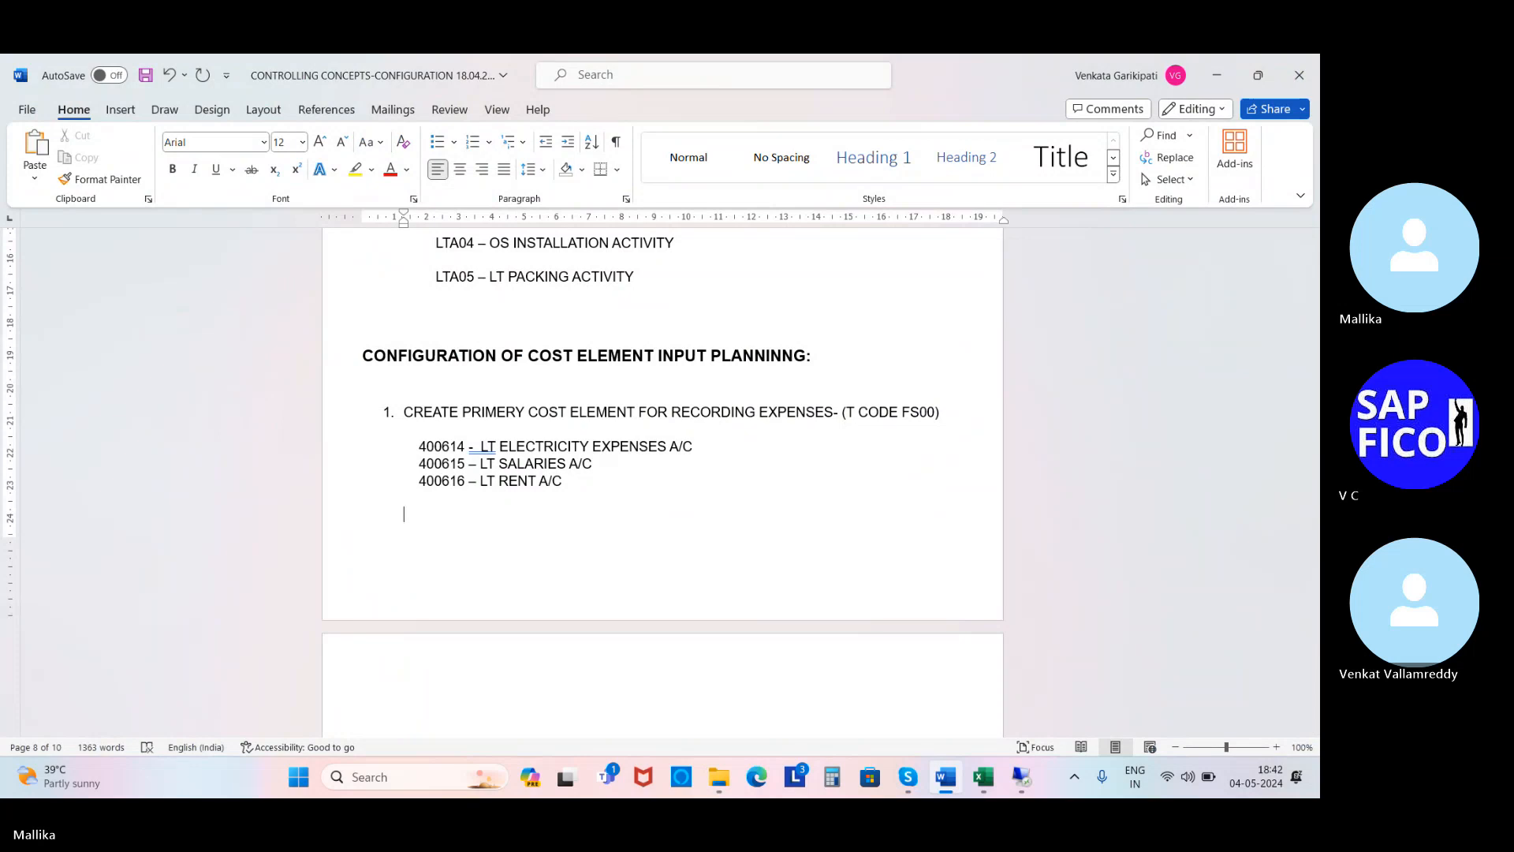
Start a second item reading "2.CREATE COST CENTERS" below the 400616 rent account line.
key(Up)
key(Down)
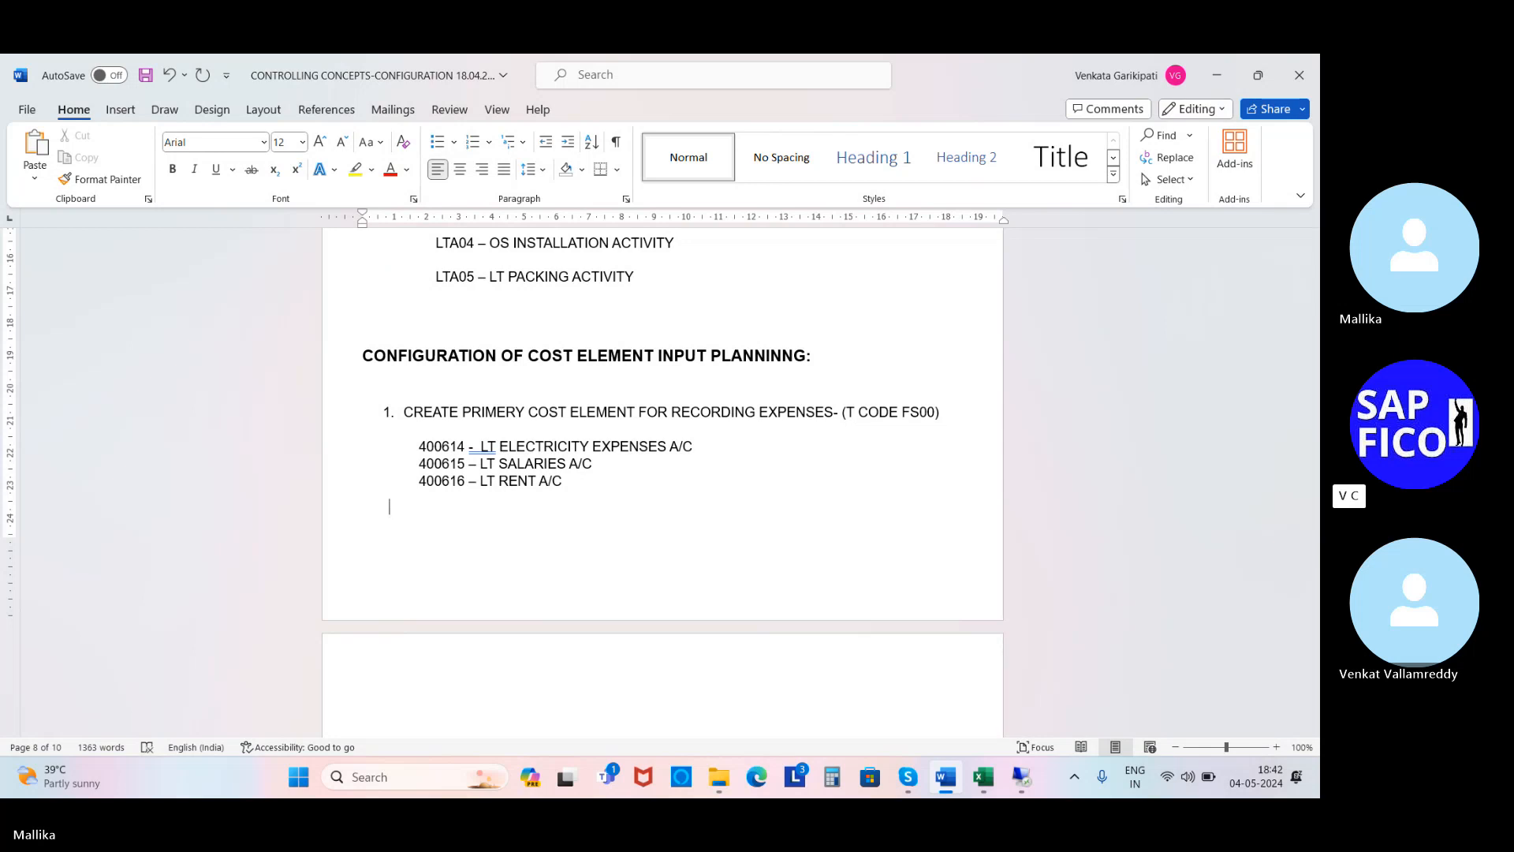
text(2.)
click(388, 412)
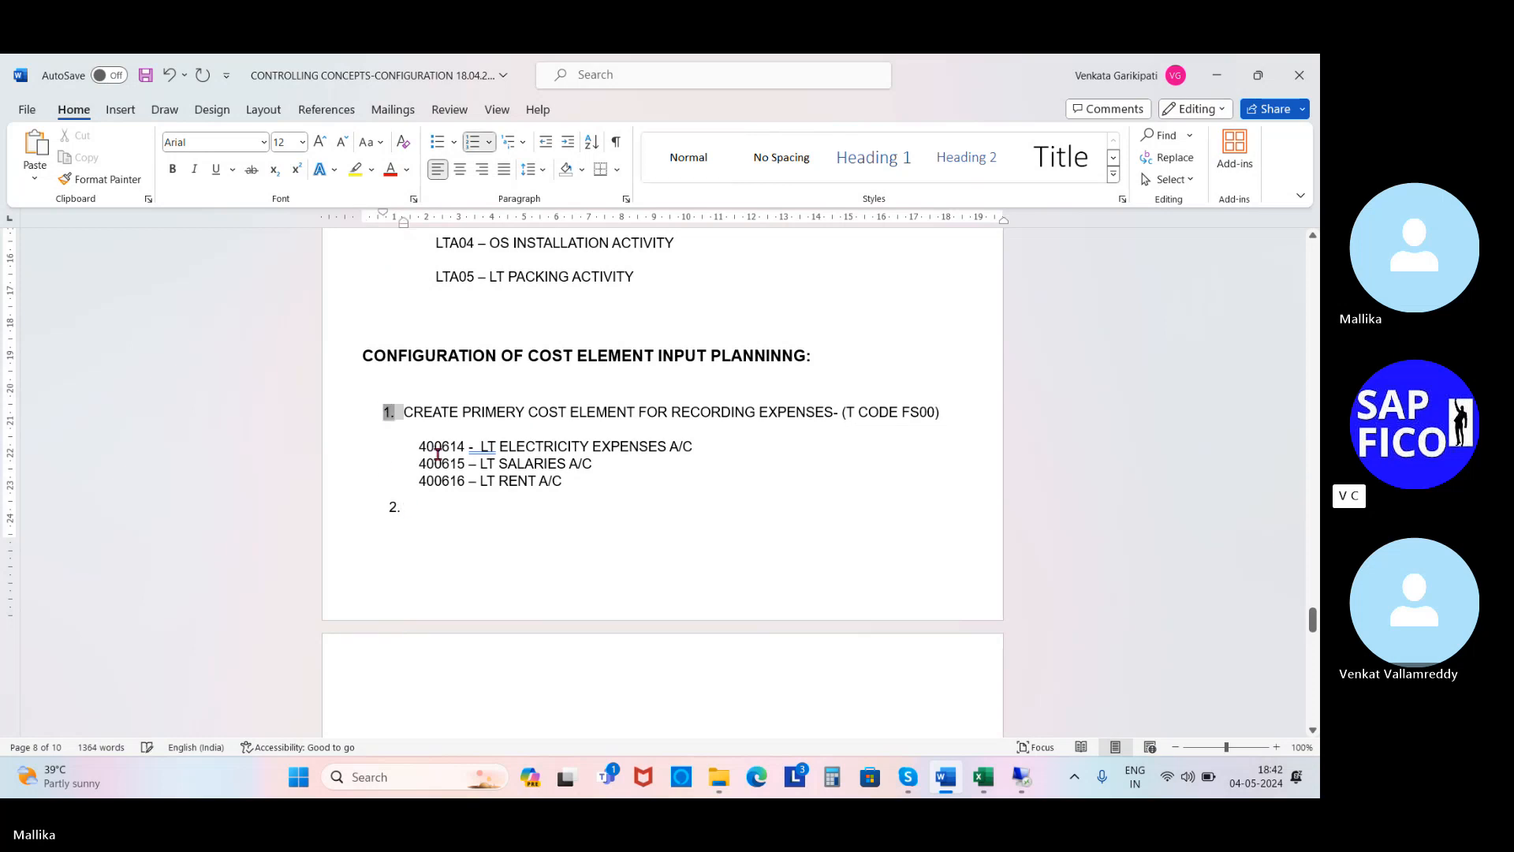
key(BackSpace)
key(ctrl+z)
click(416, 507)
text(CRE)
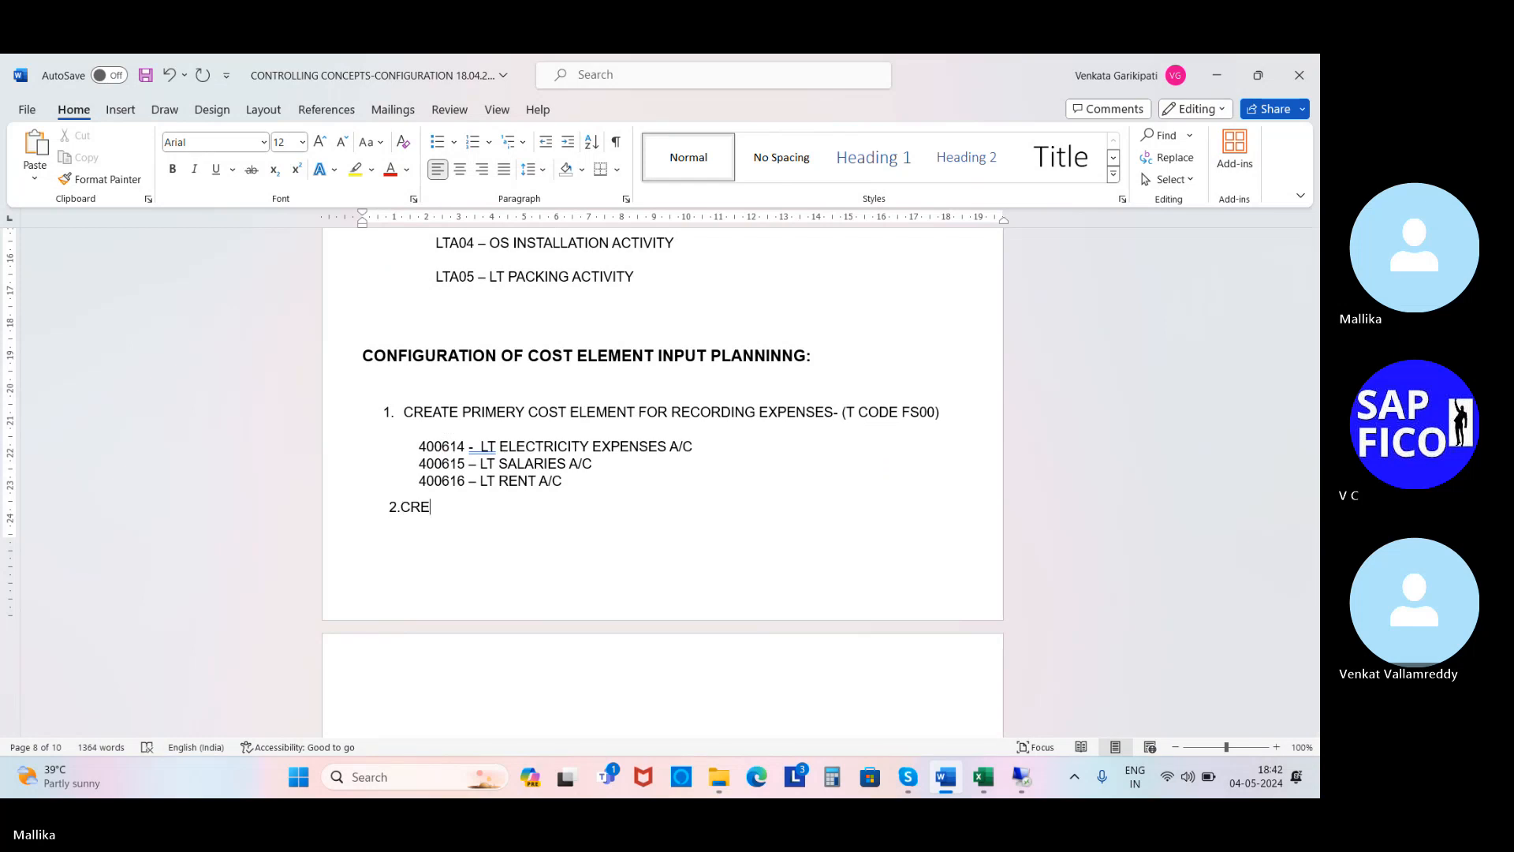
text(ATE COST CENTERS)
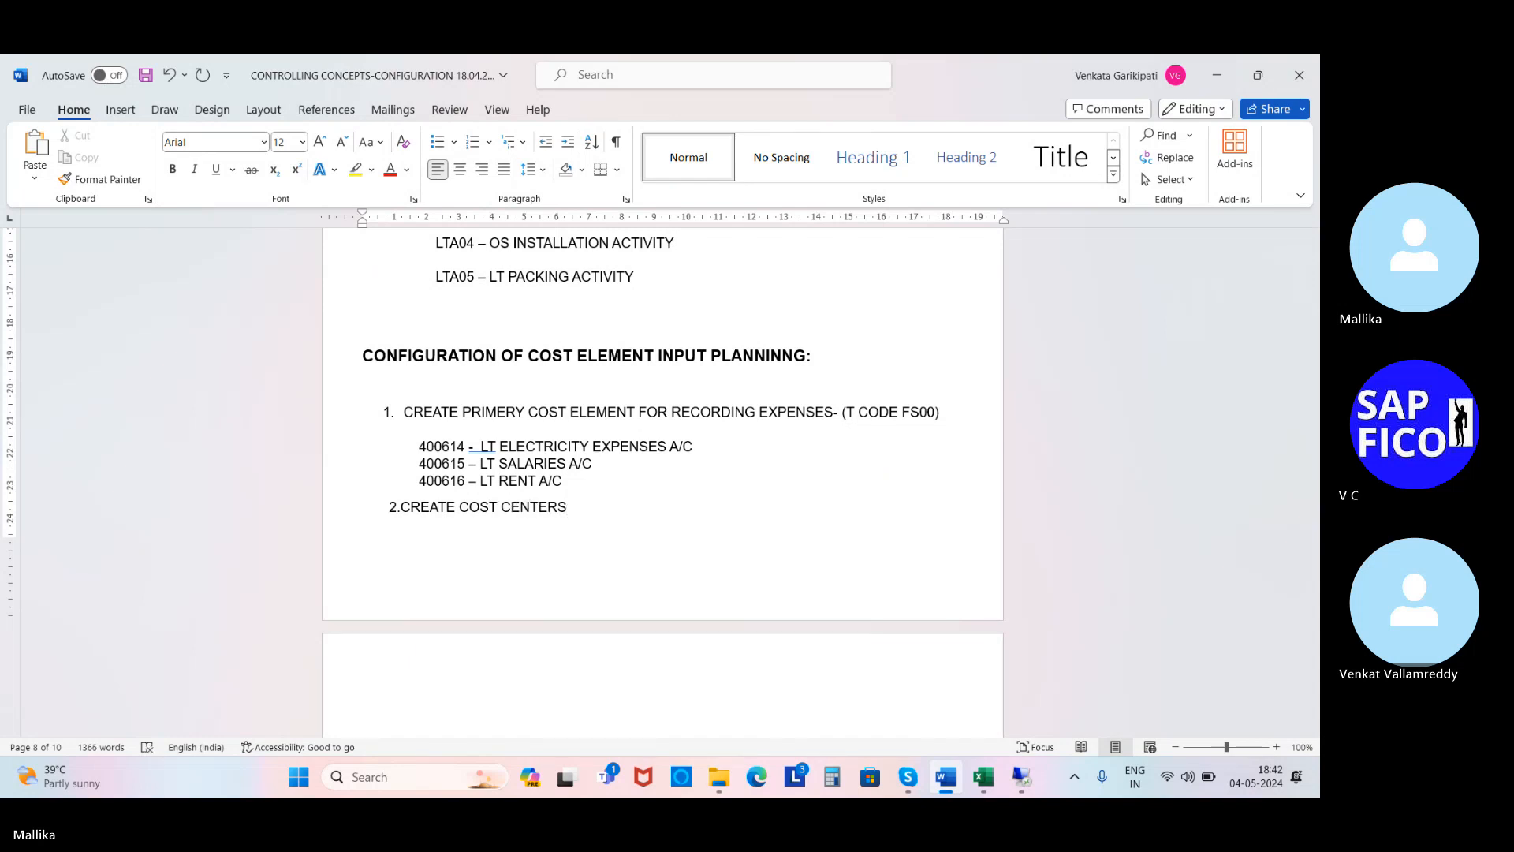
Turn the cost centers line into item 2 of the numbered list and insert a blank line above it.
click(400, 506)
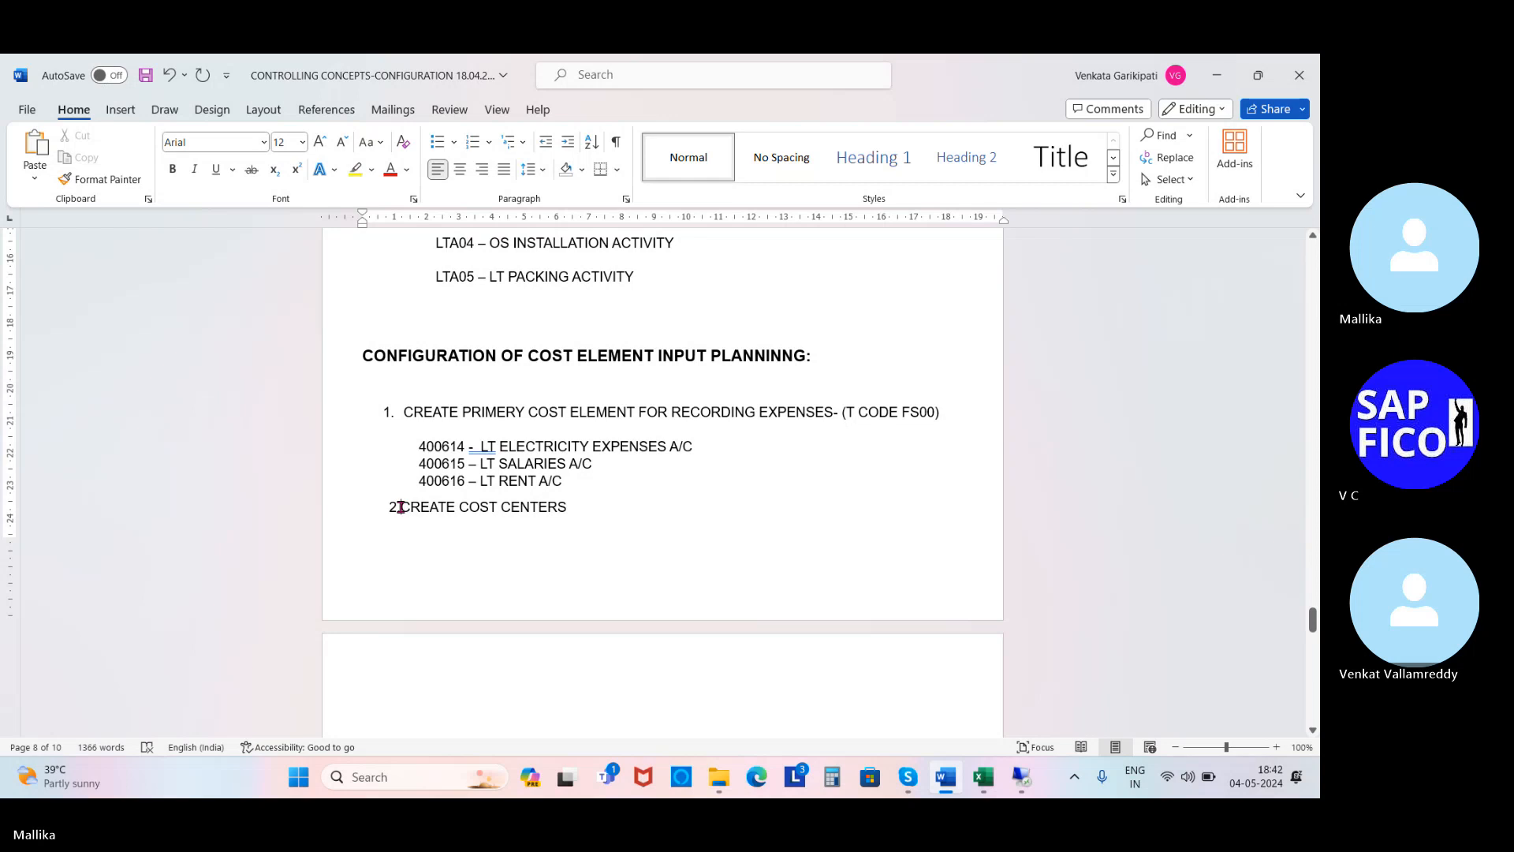
click(585, 502)
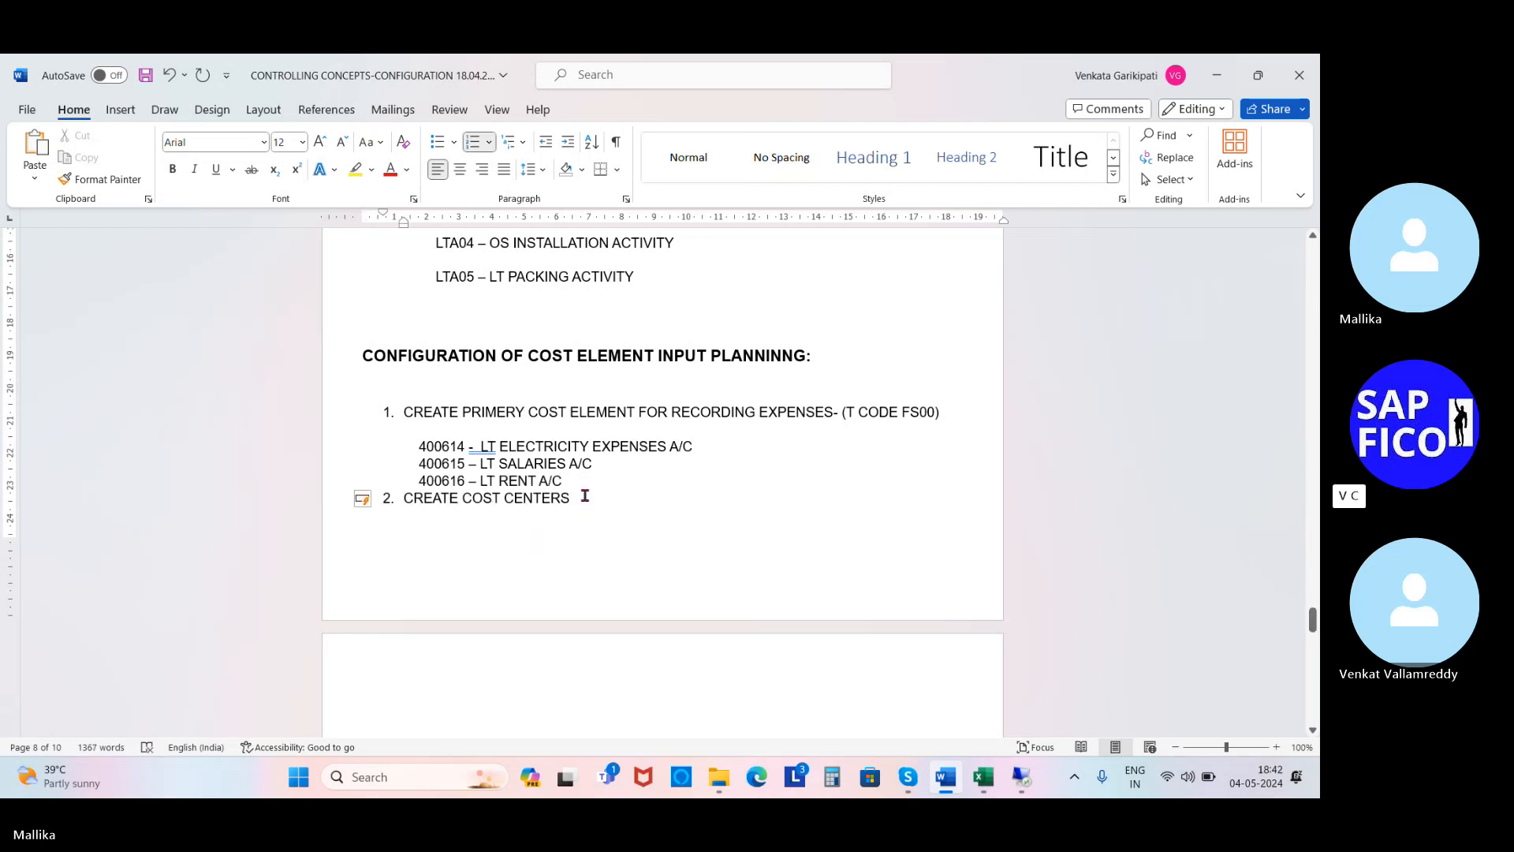
click(575, 467)
click(571, 477)
key(Return)
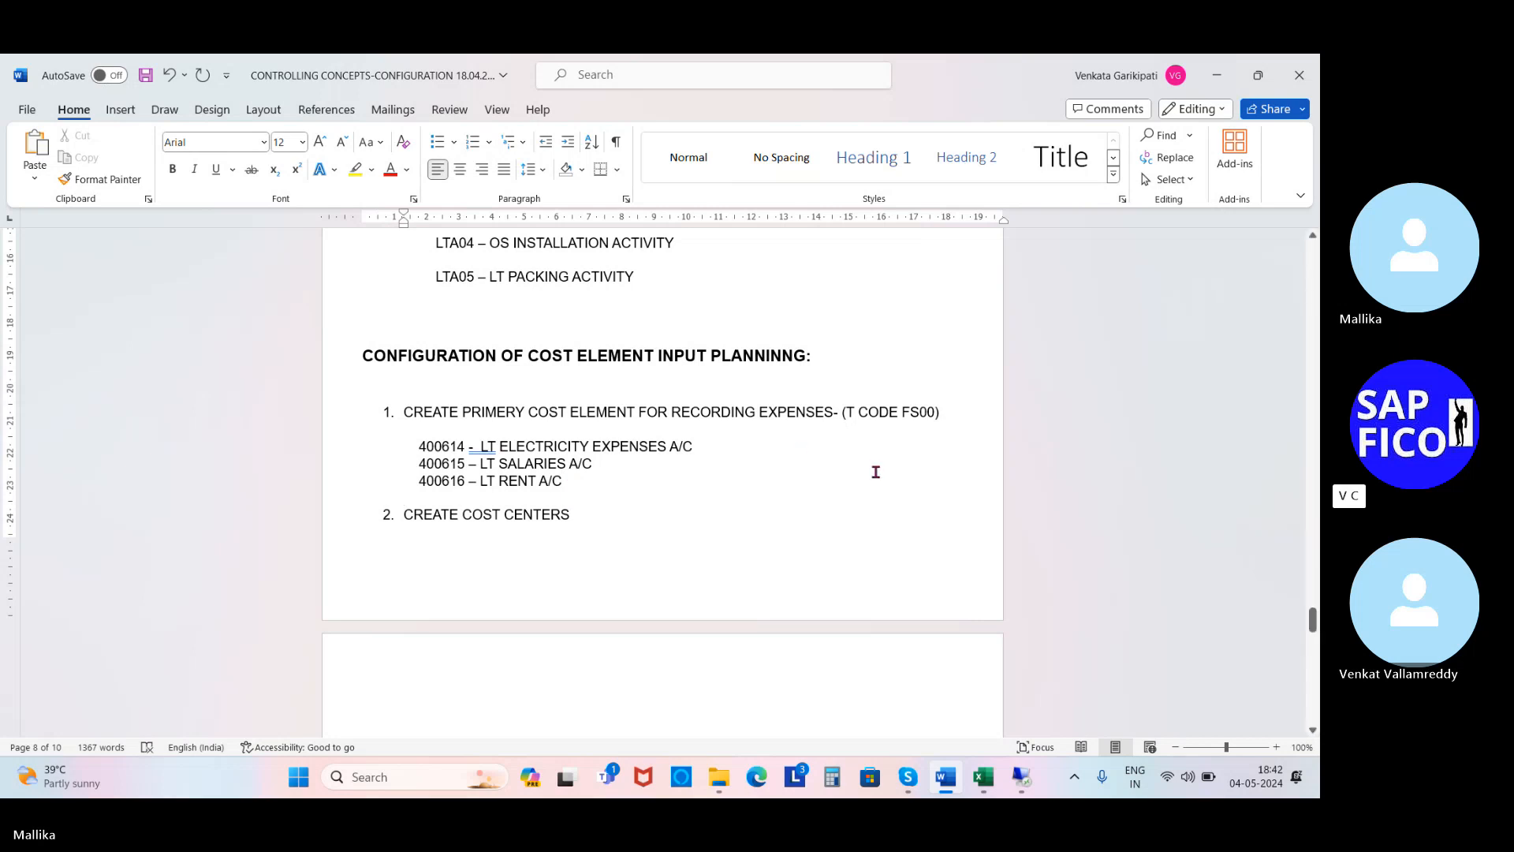
Extend item 2 to read "CREATE COST CENTERS FOR EACH ACCOUNT ACTIVITY TYPE – (T CODE KS01)".
click(591, 514)
text(FOR EA)
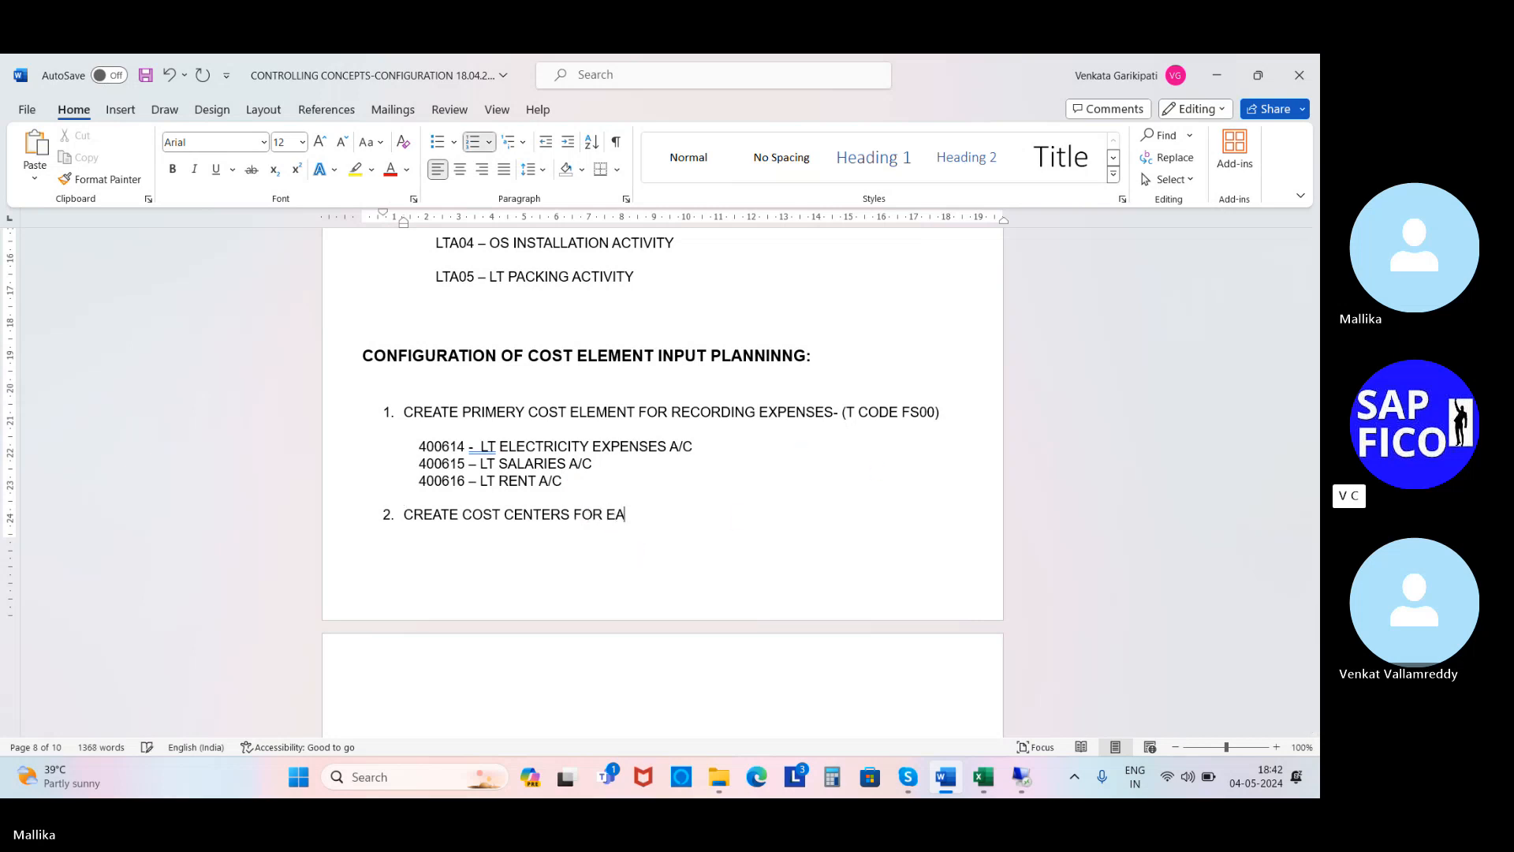
text(CH AC)
text(CO)
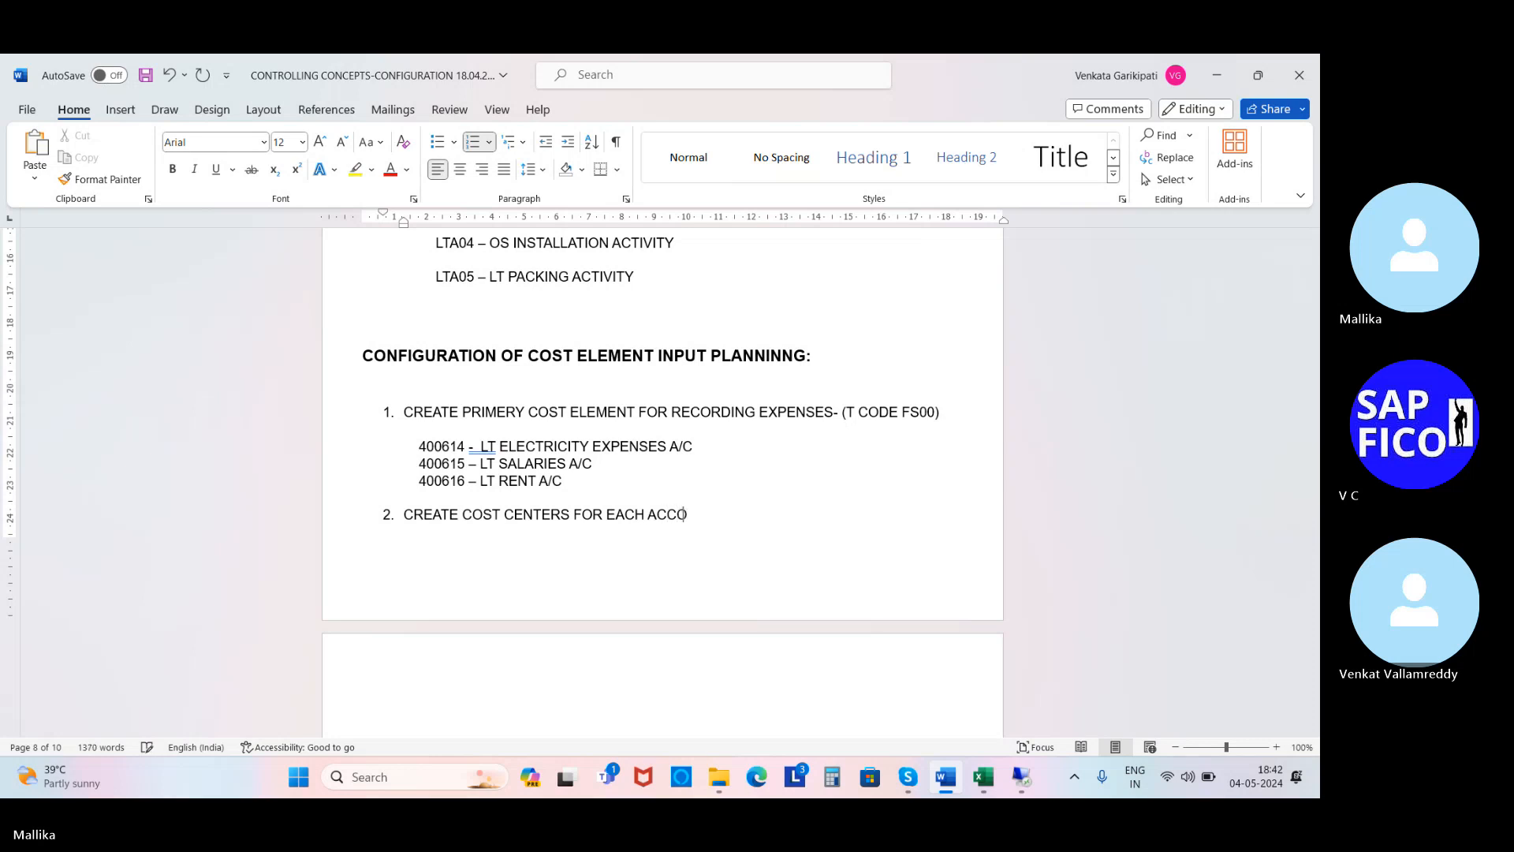
text(UNT A/CTIVITY )
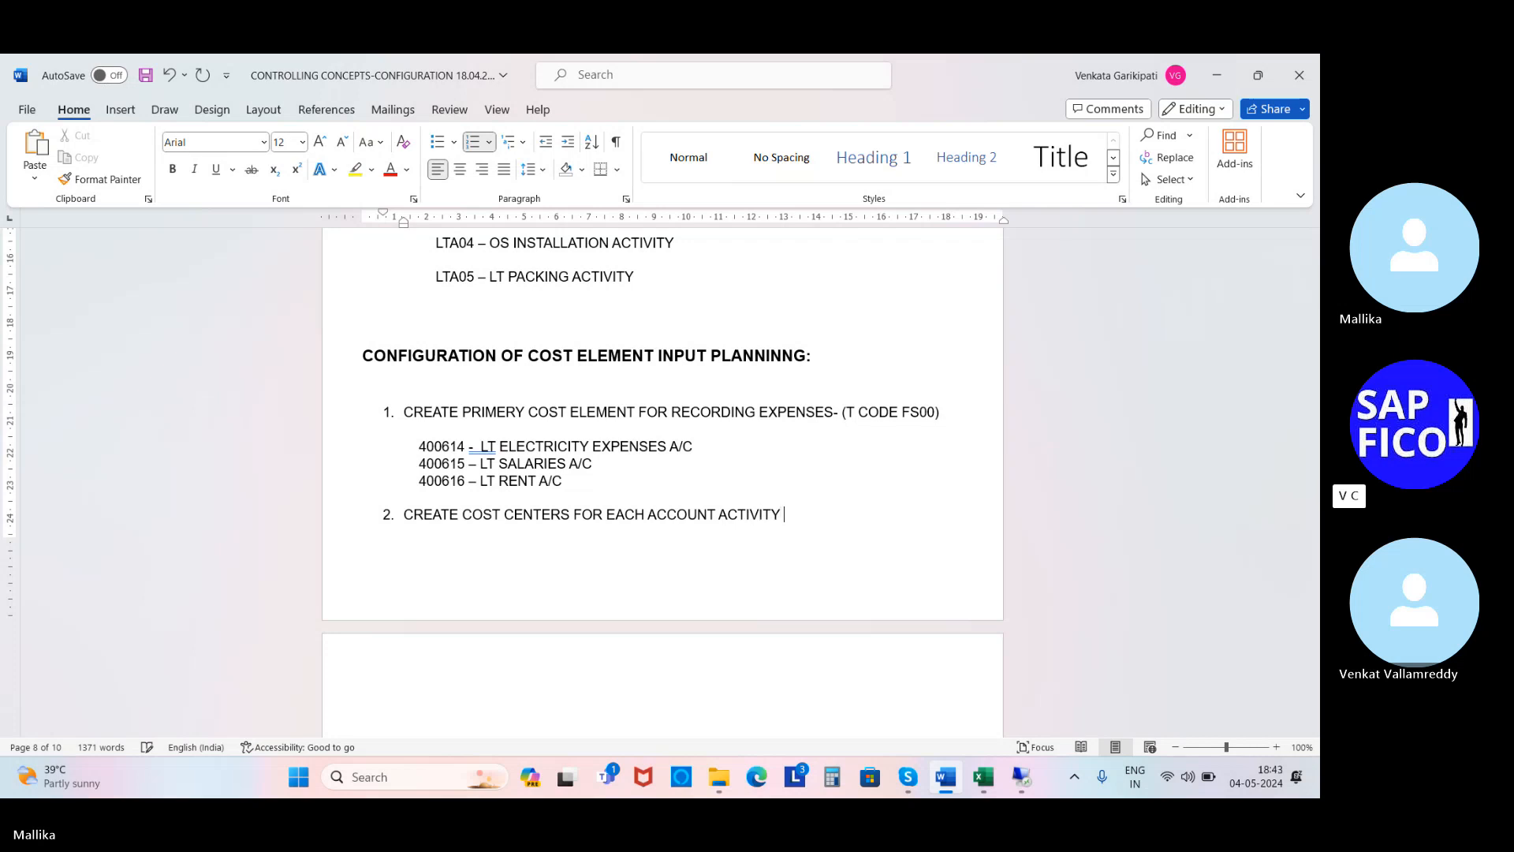
text(TYPE)
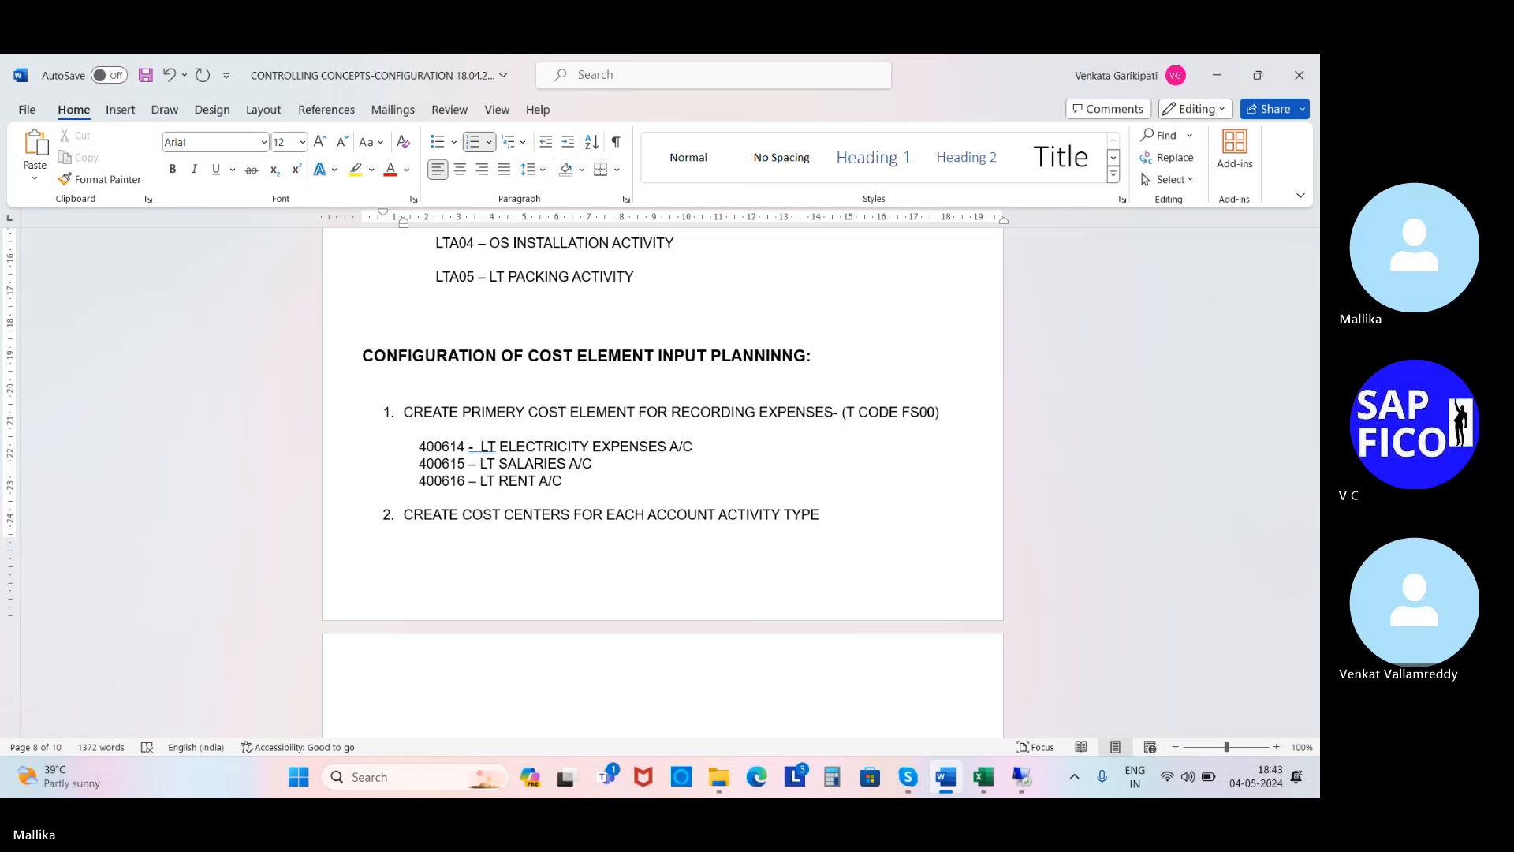
text(-)
text( (T CODE )
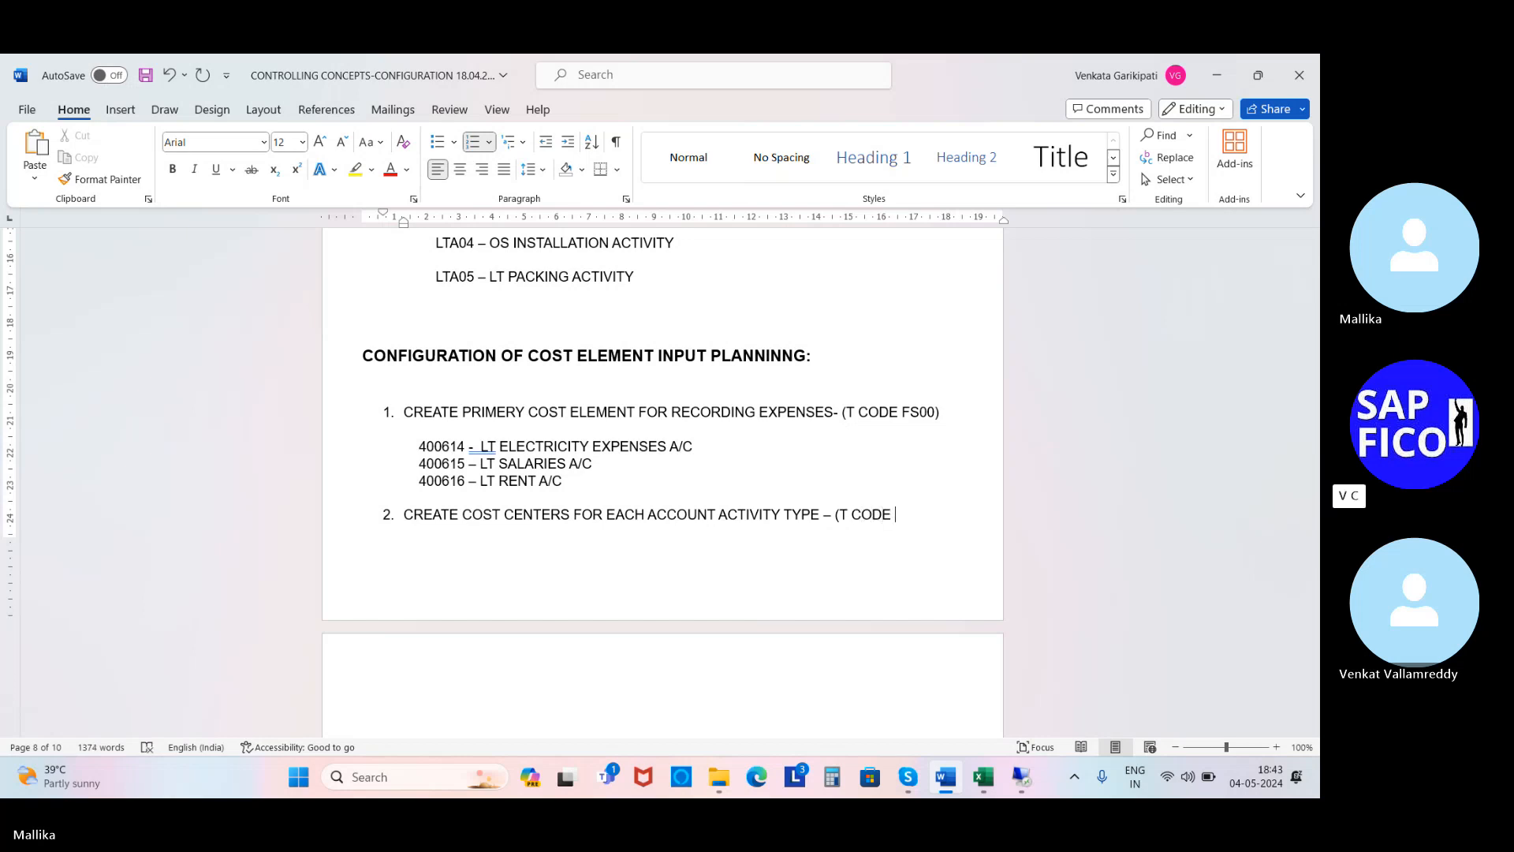
text(KS01))
Switch to SAP and open the Create Cost Center transaction with /NKS01.
click(1019, 779)
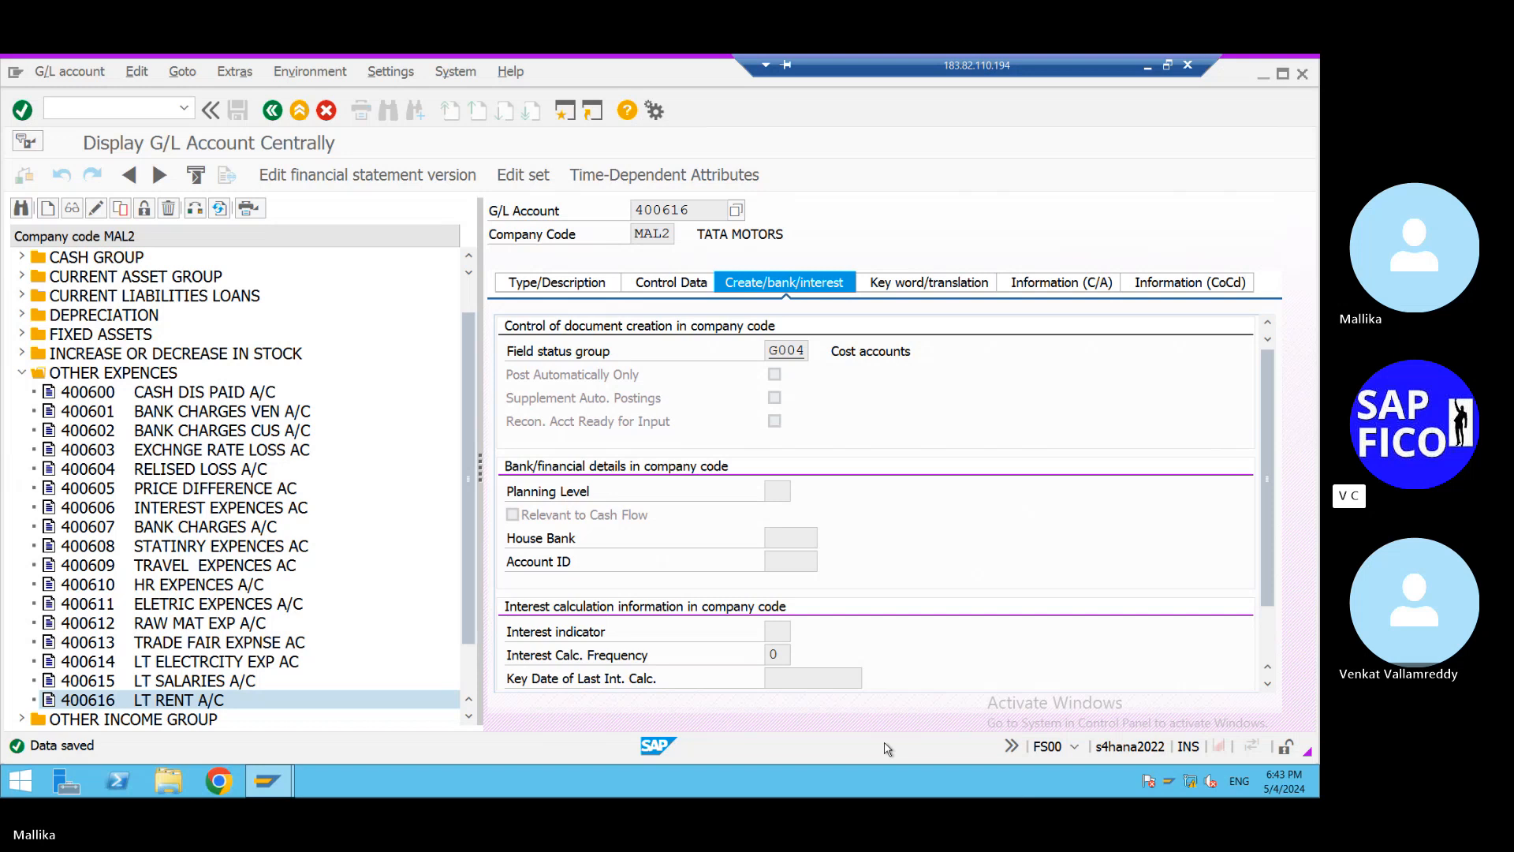
key(ctrl+/)
text(/N)
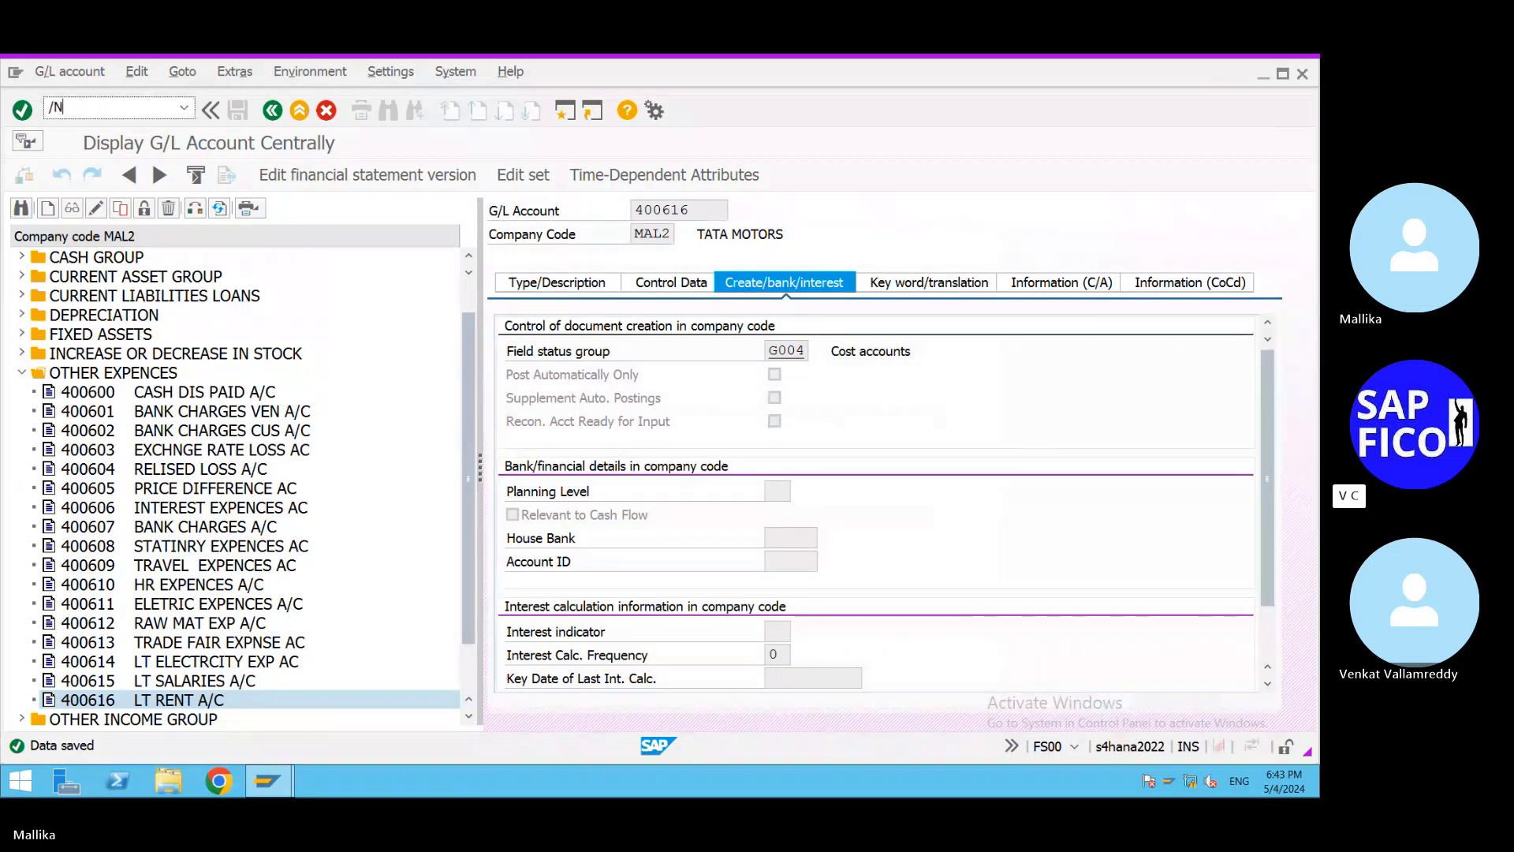
text(KS01)
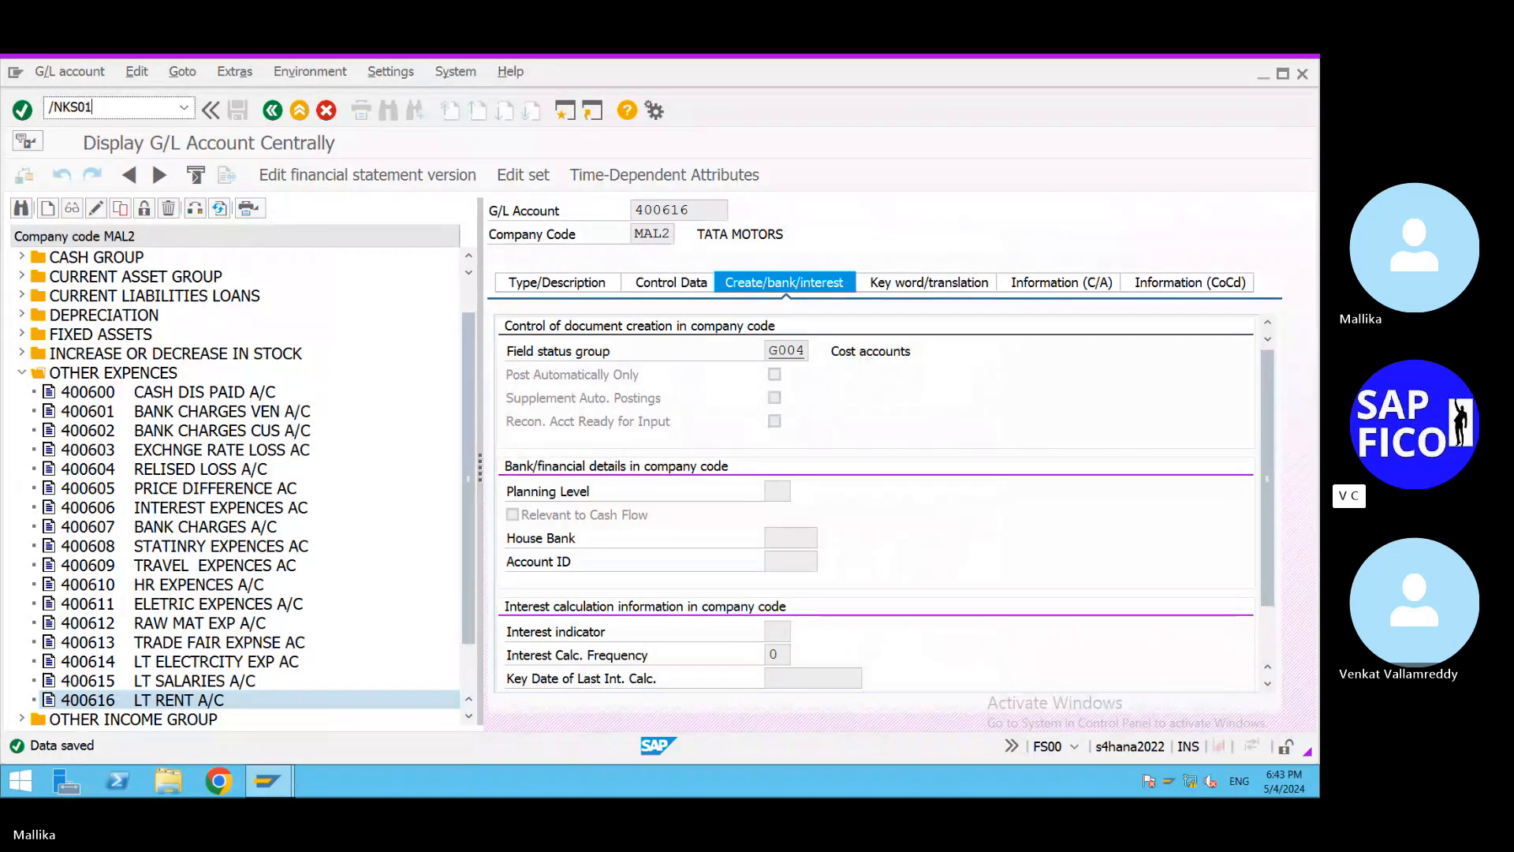
key(Return)
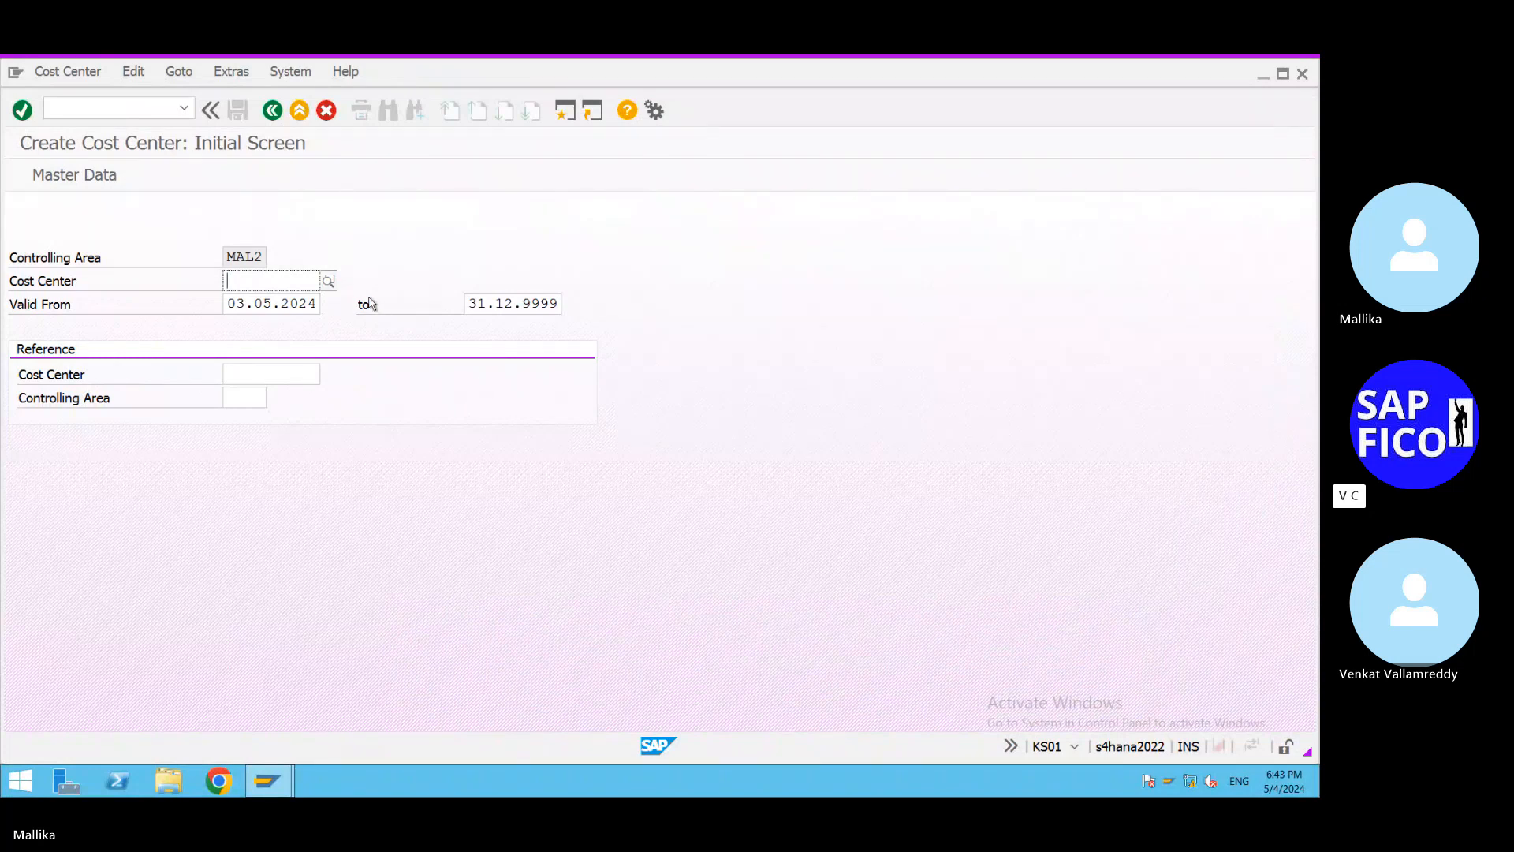
Enter LTA01 as the new cost center and proceed to its basic data screen.
click(328, 282)
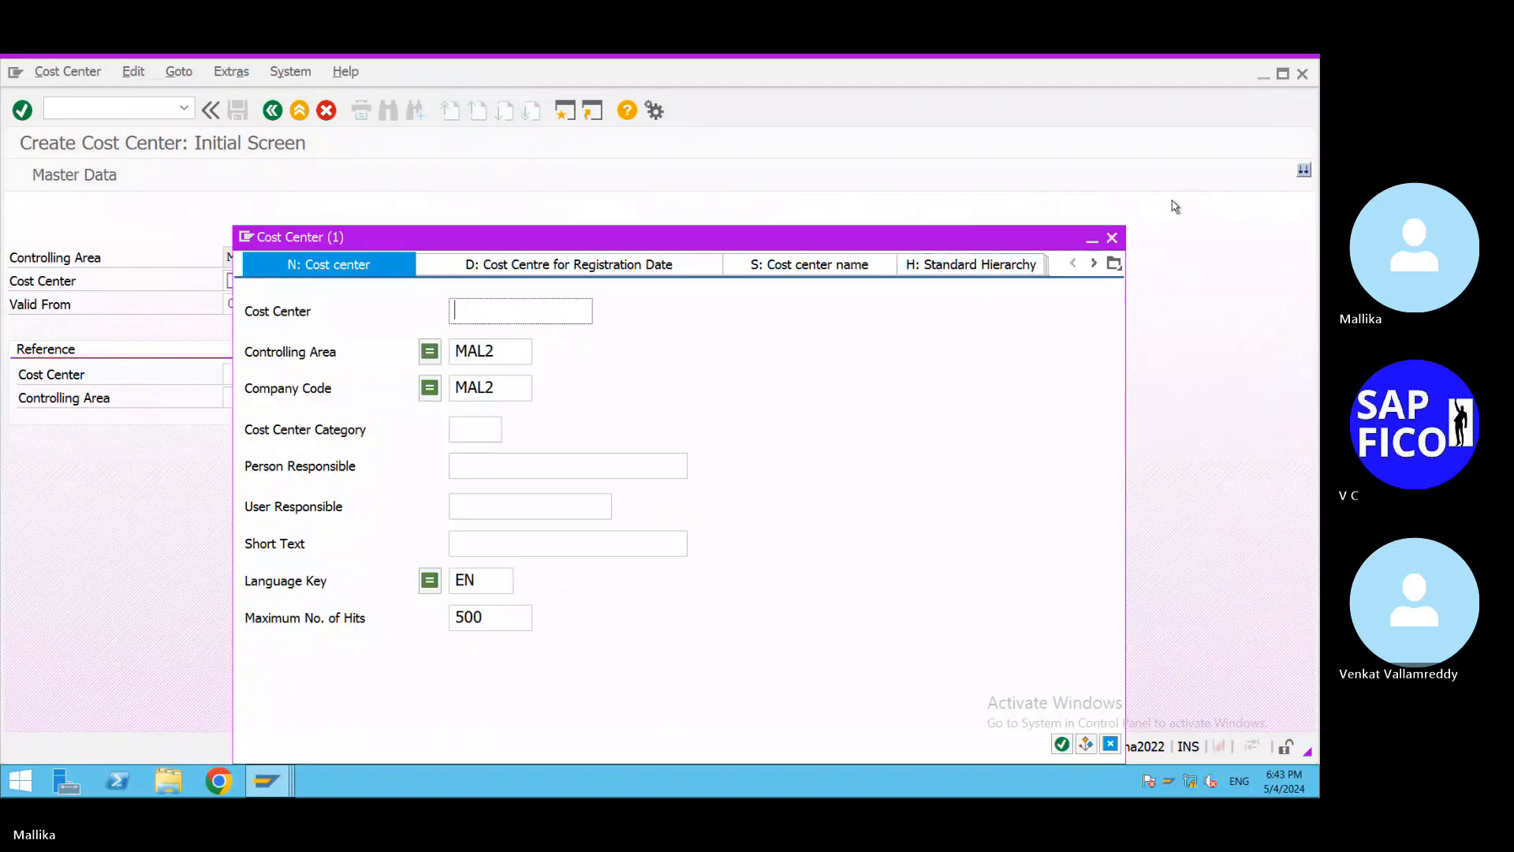
click(1112, 238)
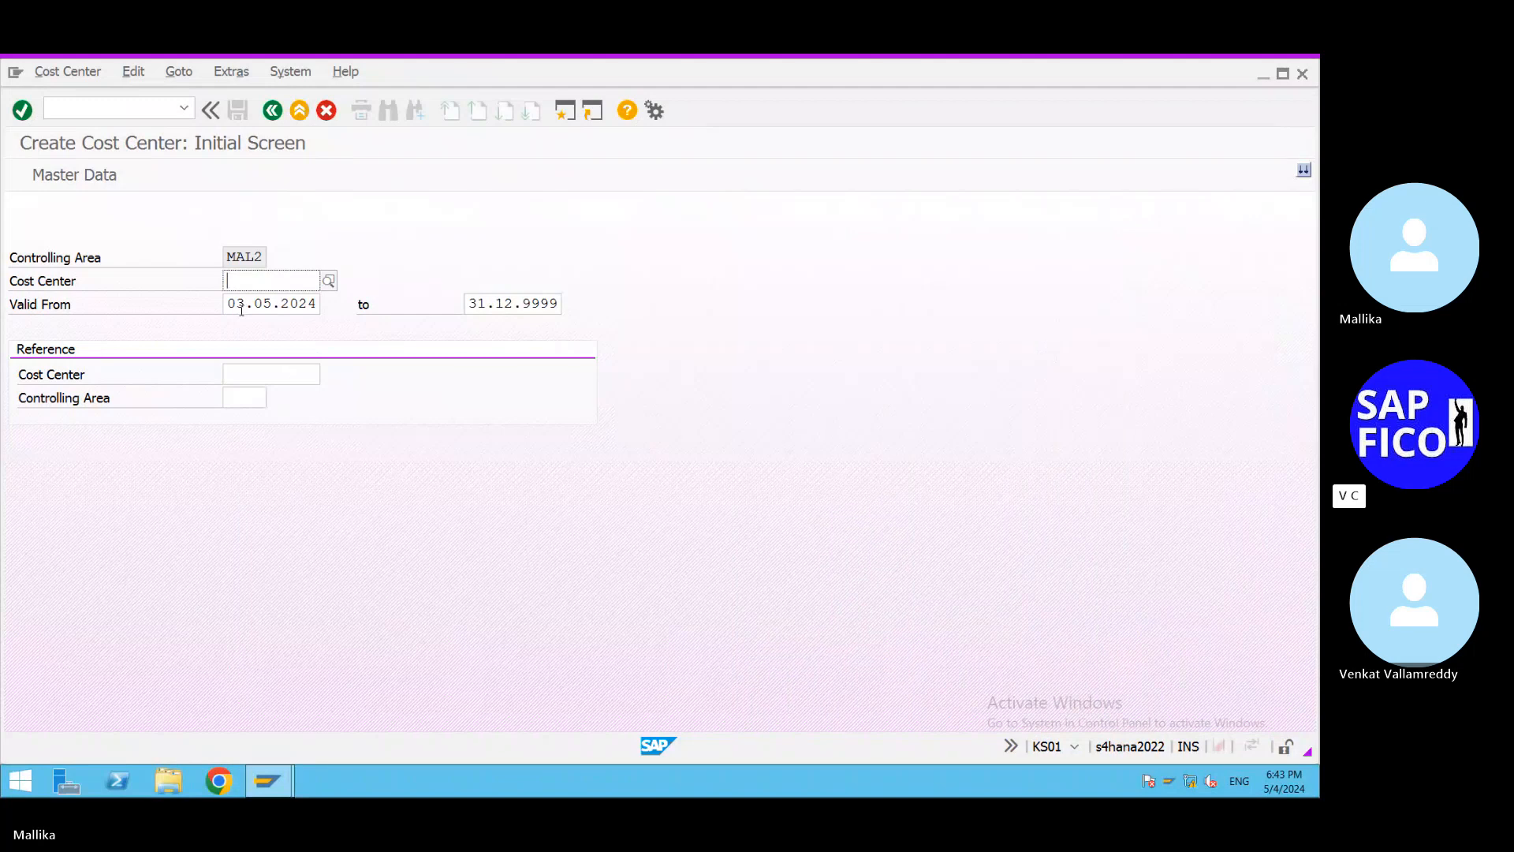
text(LTA01)
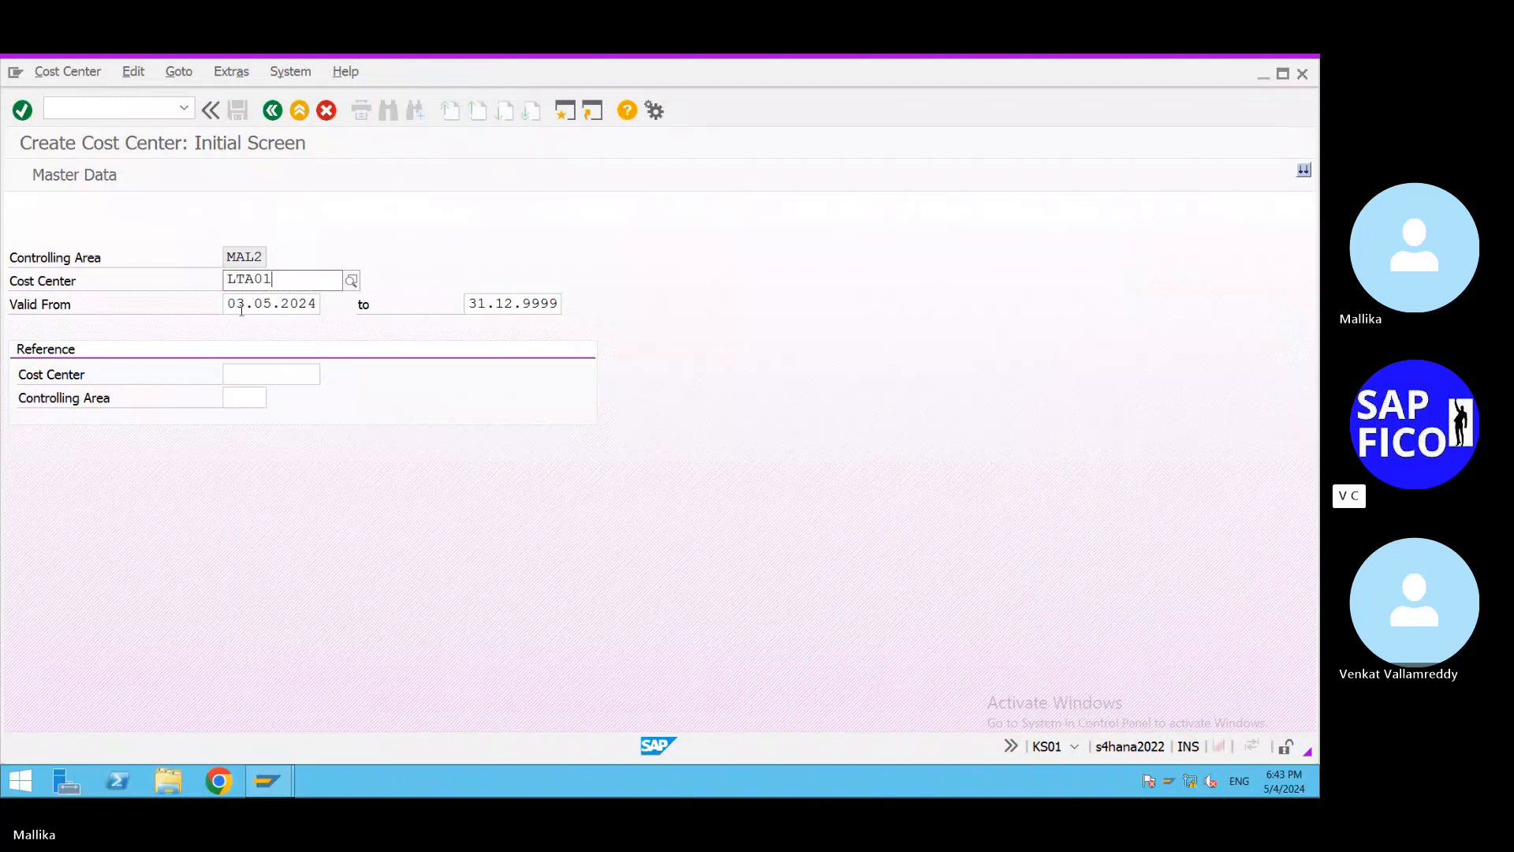
click(241, 310)
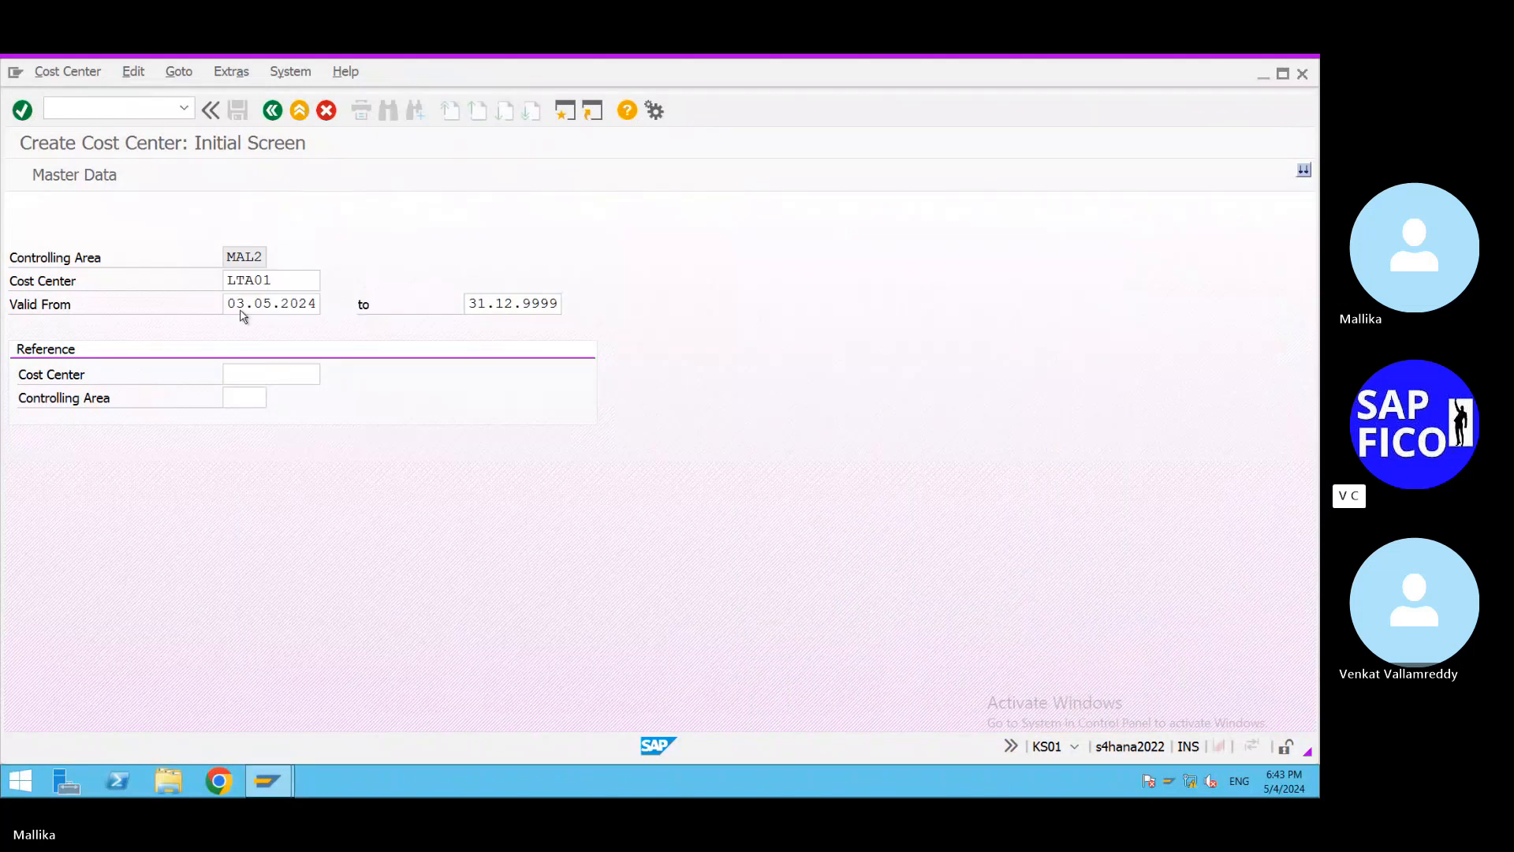
key(Return)
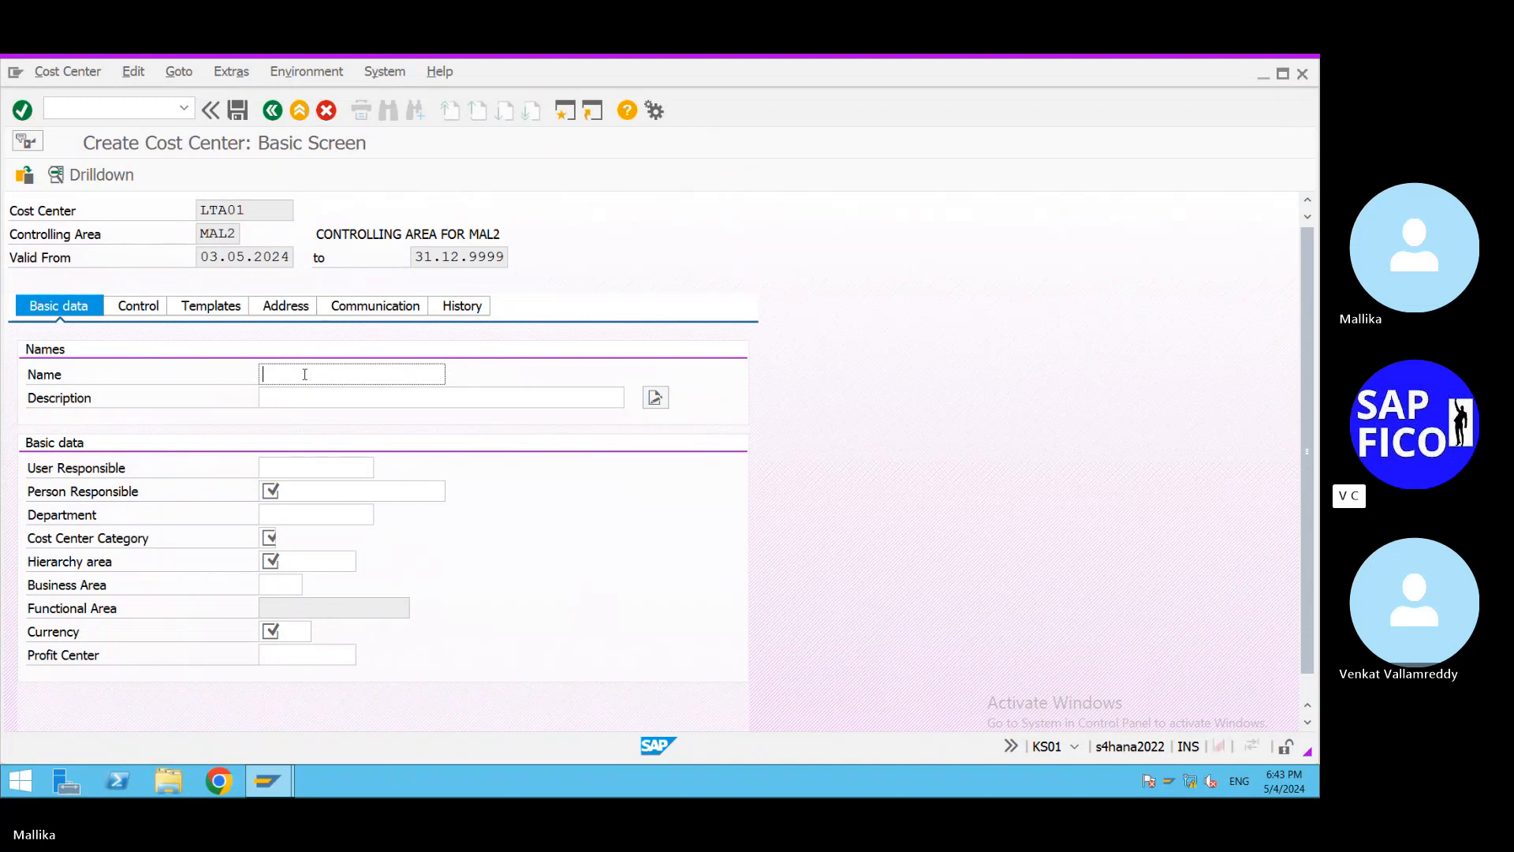
Name the cost center "LT SOLDERING ACT" and copy the same text into its description.
text(LT SOLDERING )
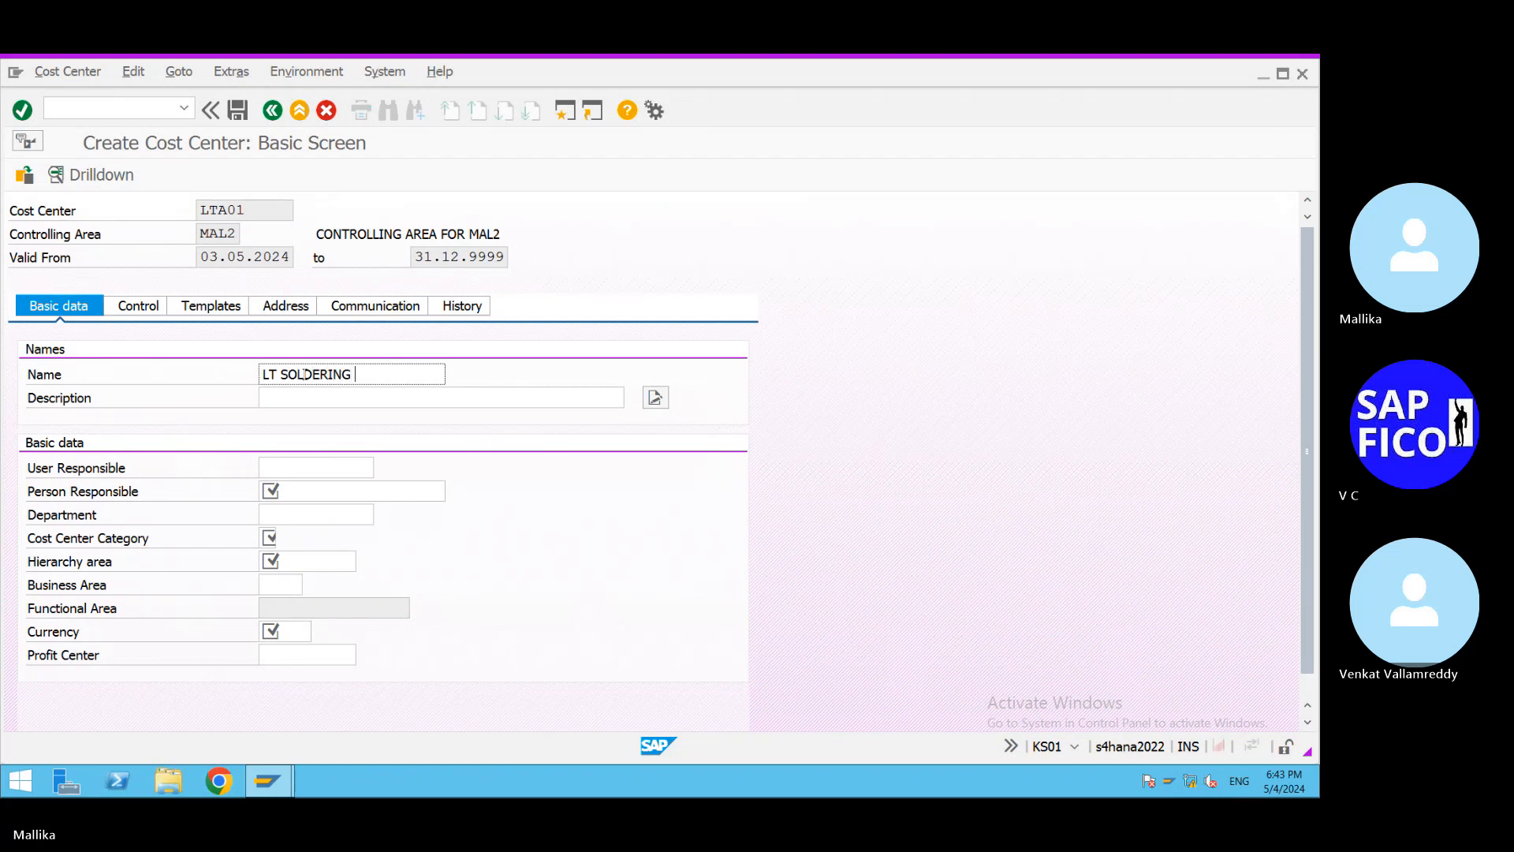
text(ACTIVIT)
drag(377, 374, 436, 373)
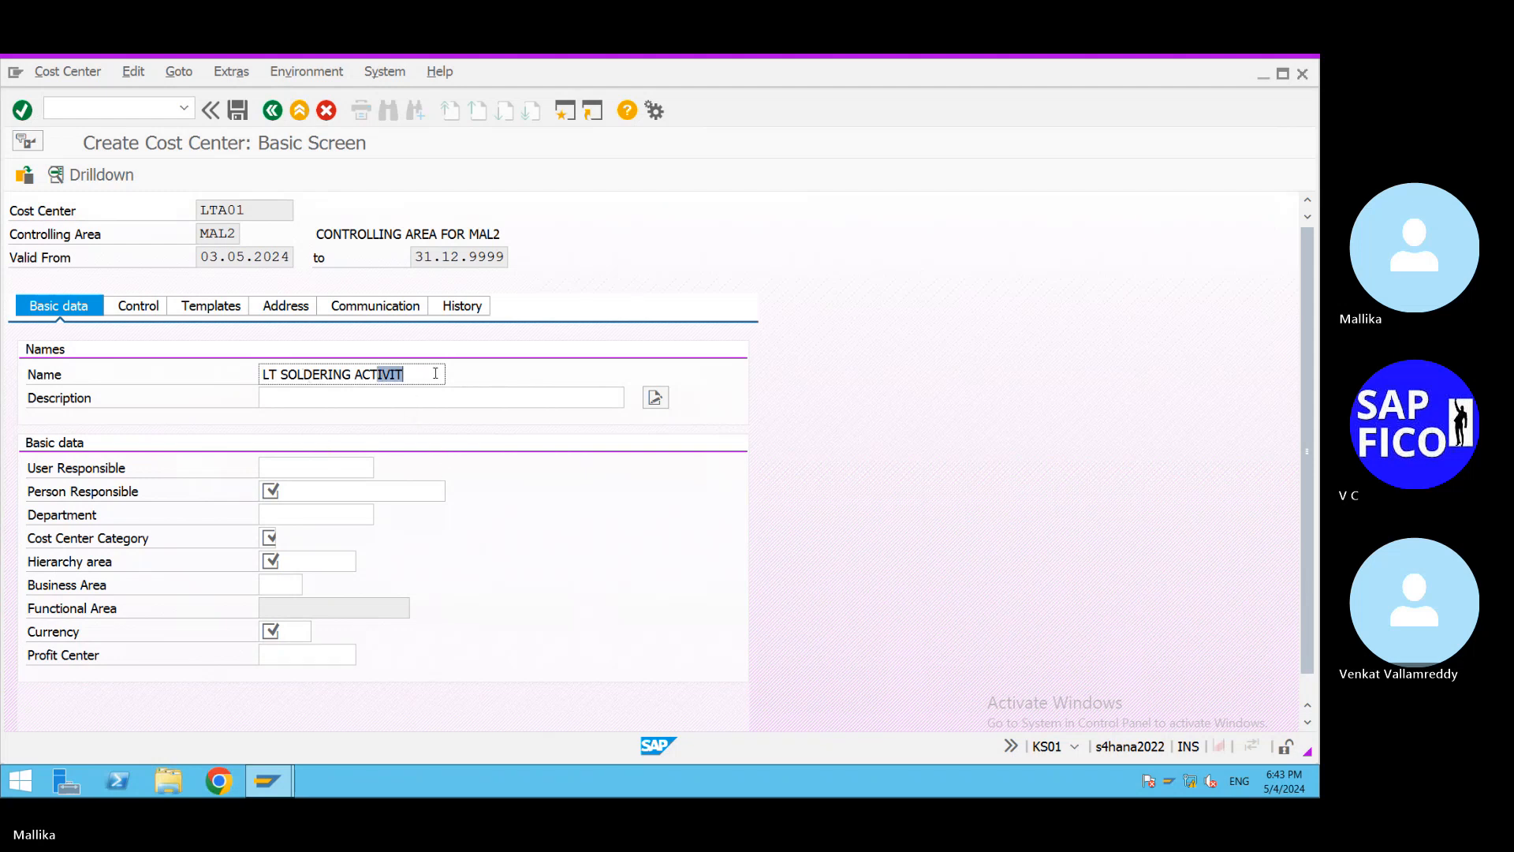
click(295, 400)
drag(383, 371, 134, 375)
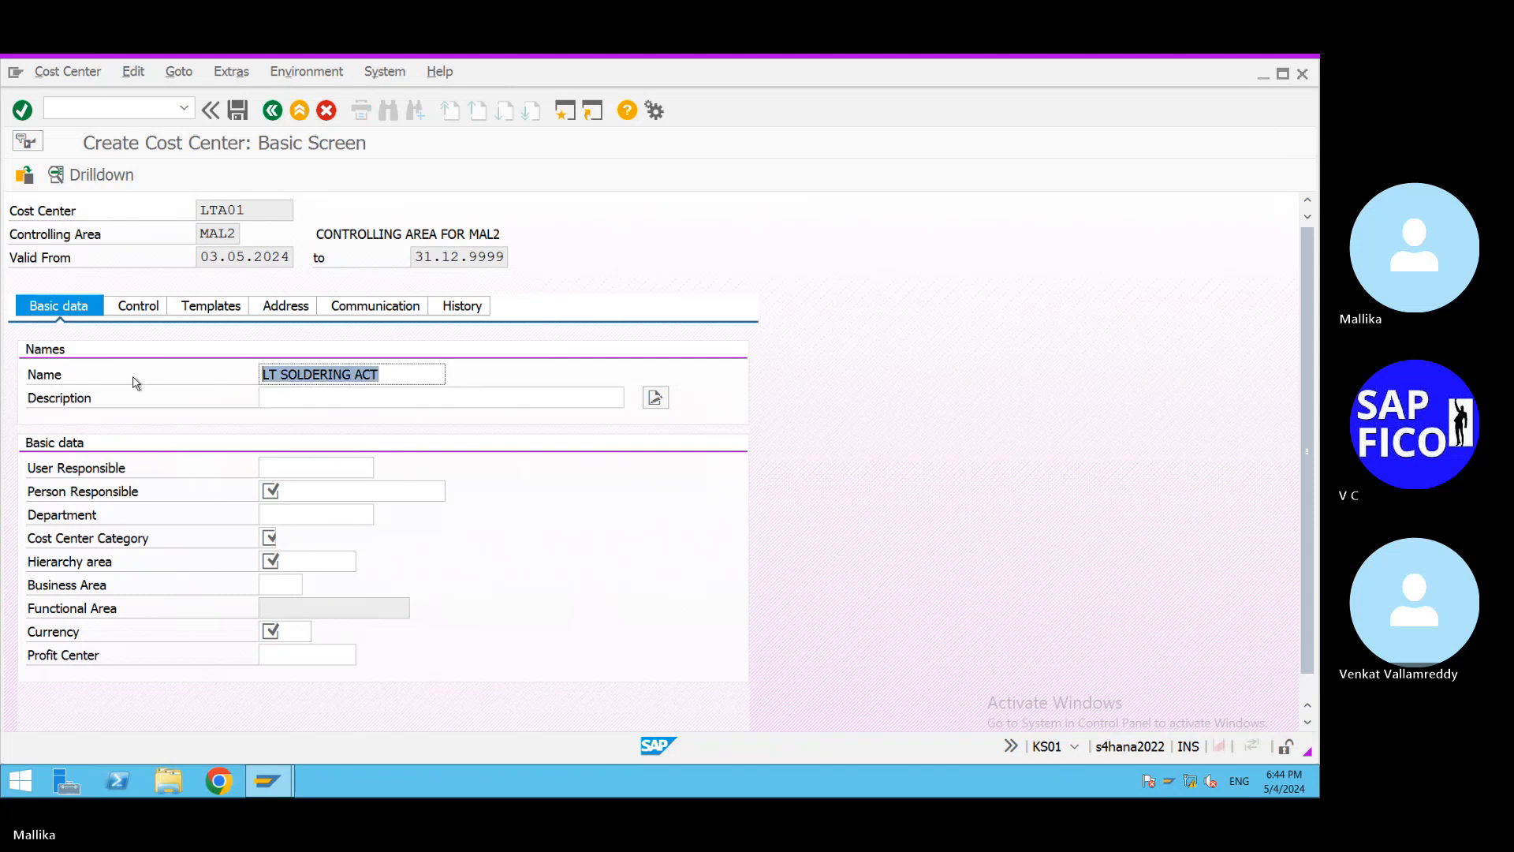
key(ctrl+c)
click(275, 395)
key(ctrl+v)
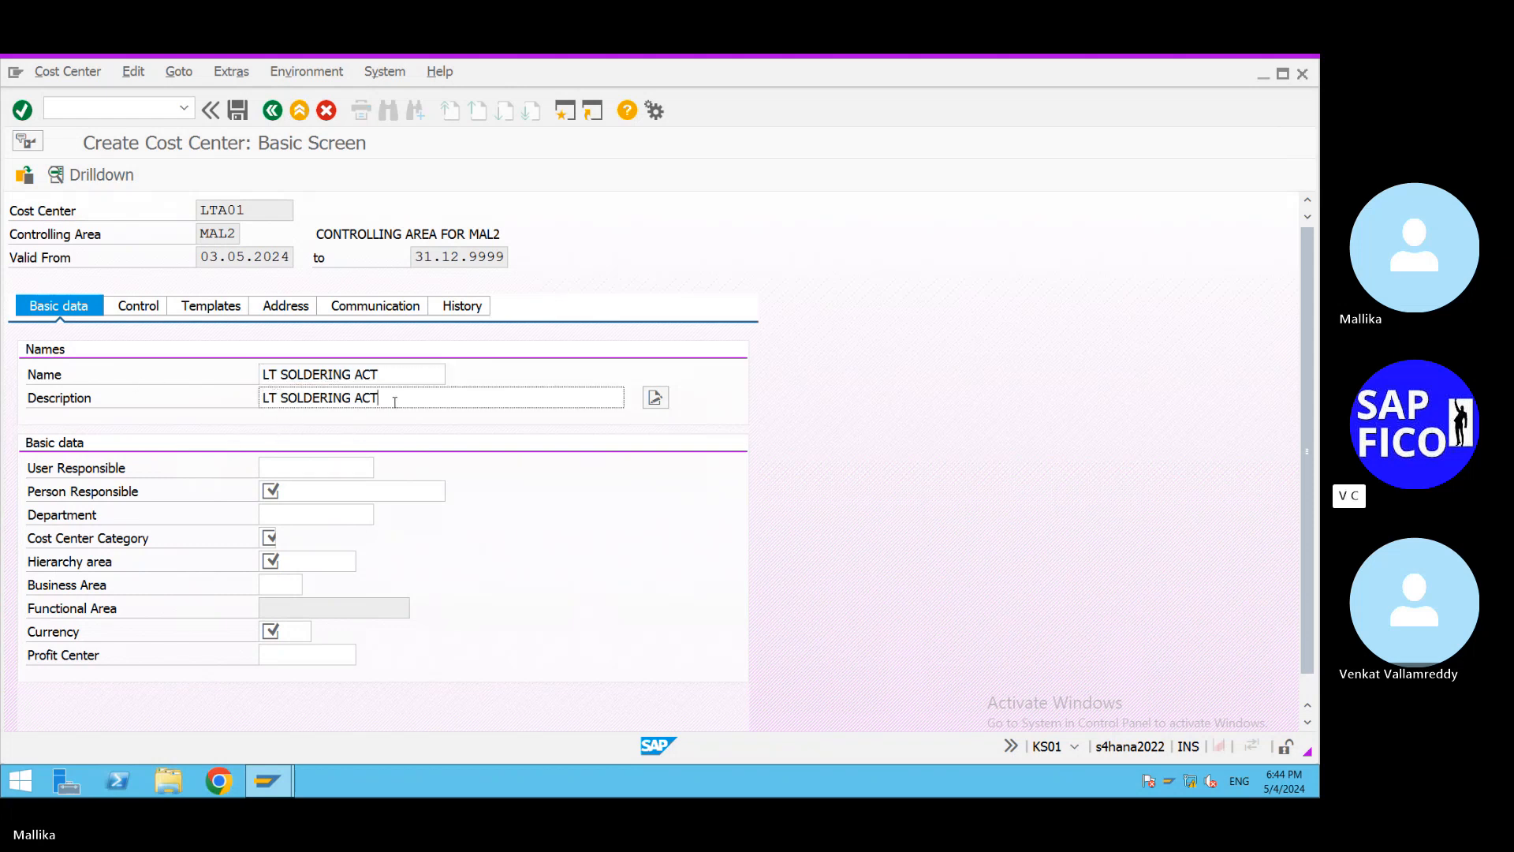
Complete the description as "LT SOLDERING ACTIVITY" and shorten the name to "LT SOLDERING".
text(IVITY)
drag(355, 373, 384, 369)
key(BackSpace)
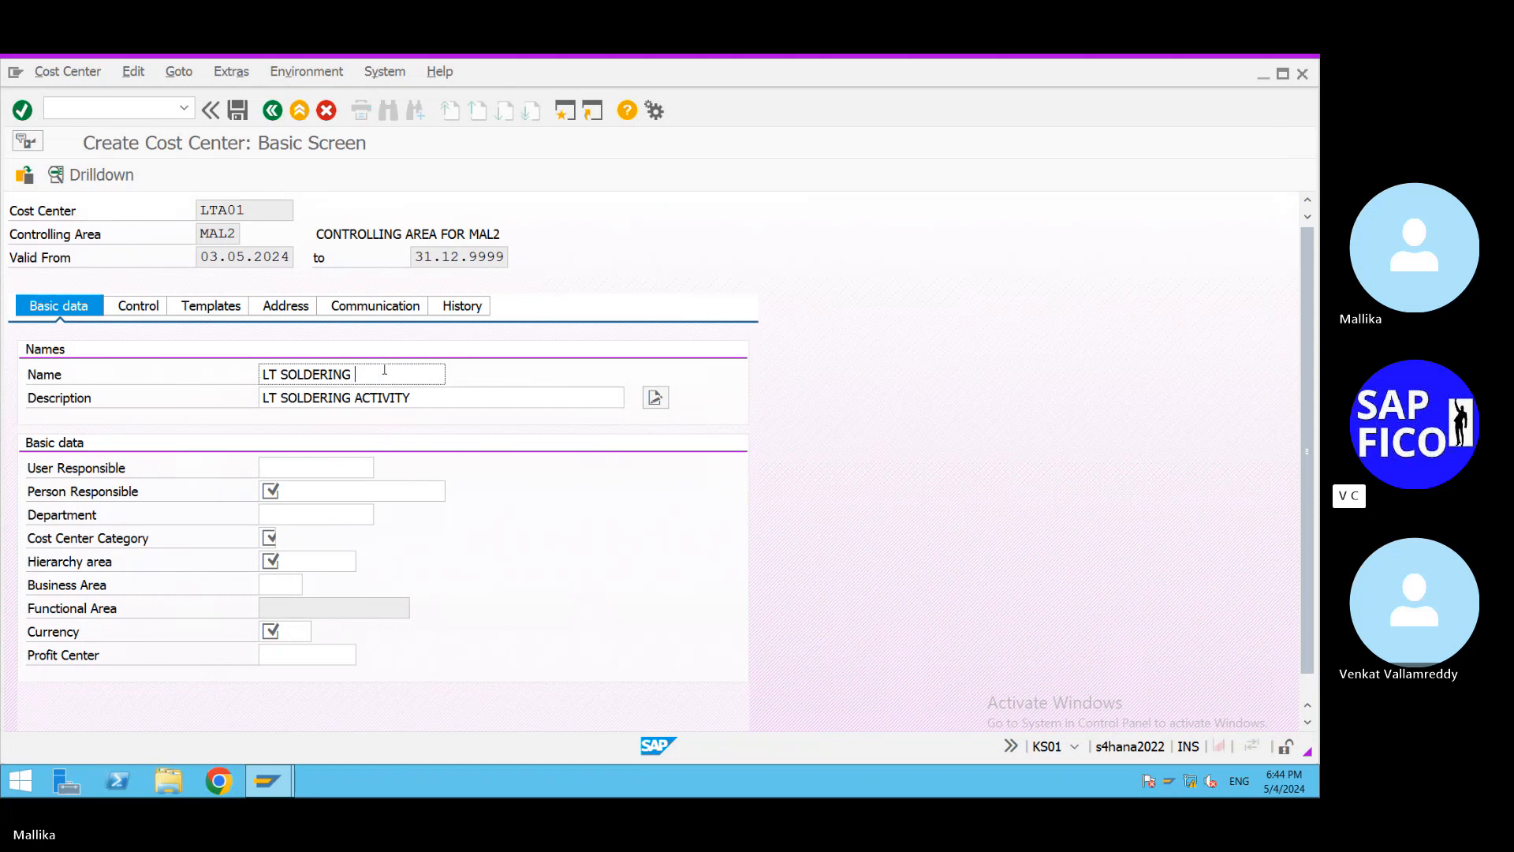
Enter the person responsible's name and choose cost center category A (PRODUCTION).
click(289, 488)
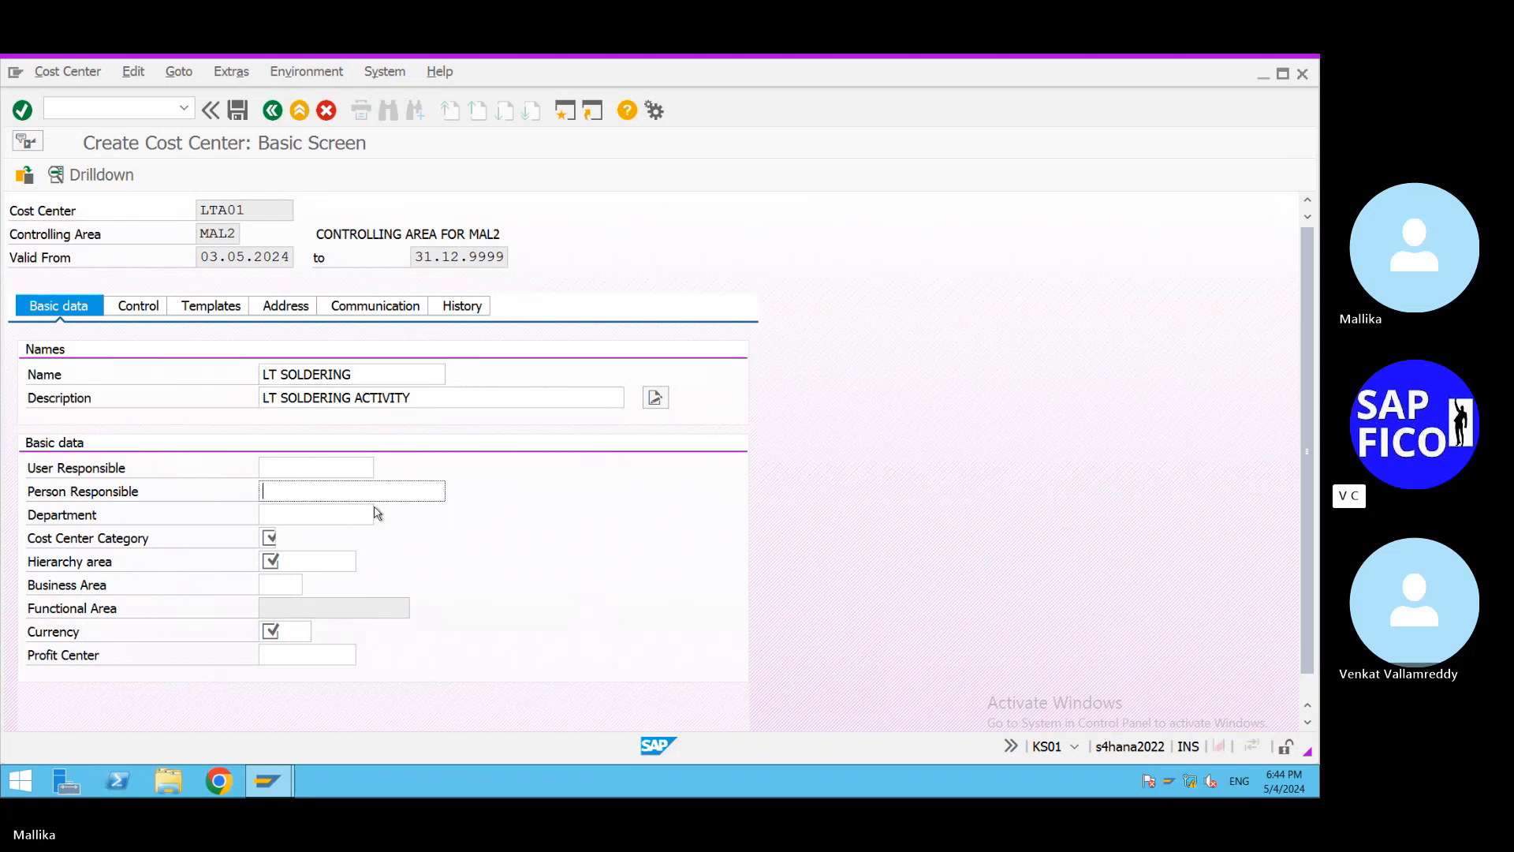
text(MALLIKA)
click(284, 541)
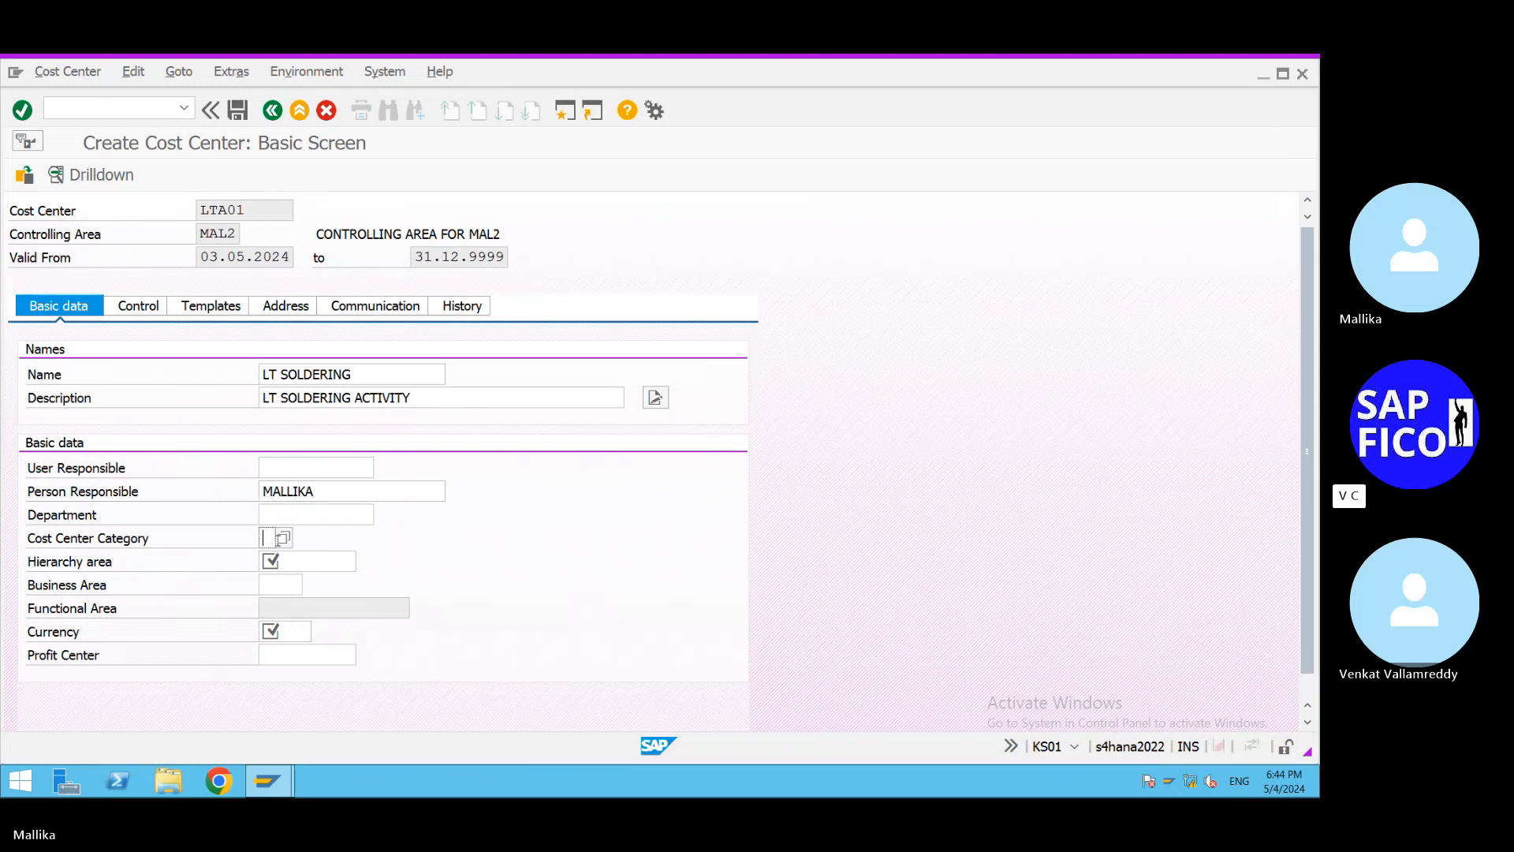
click(284, 539)
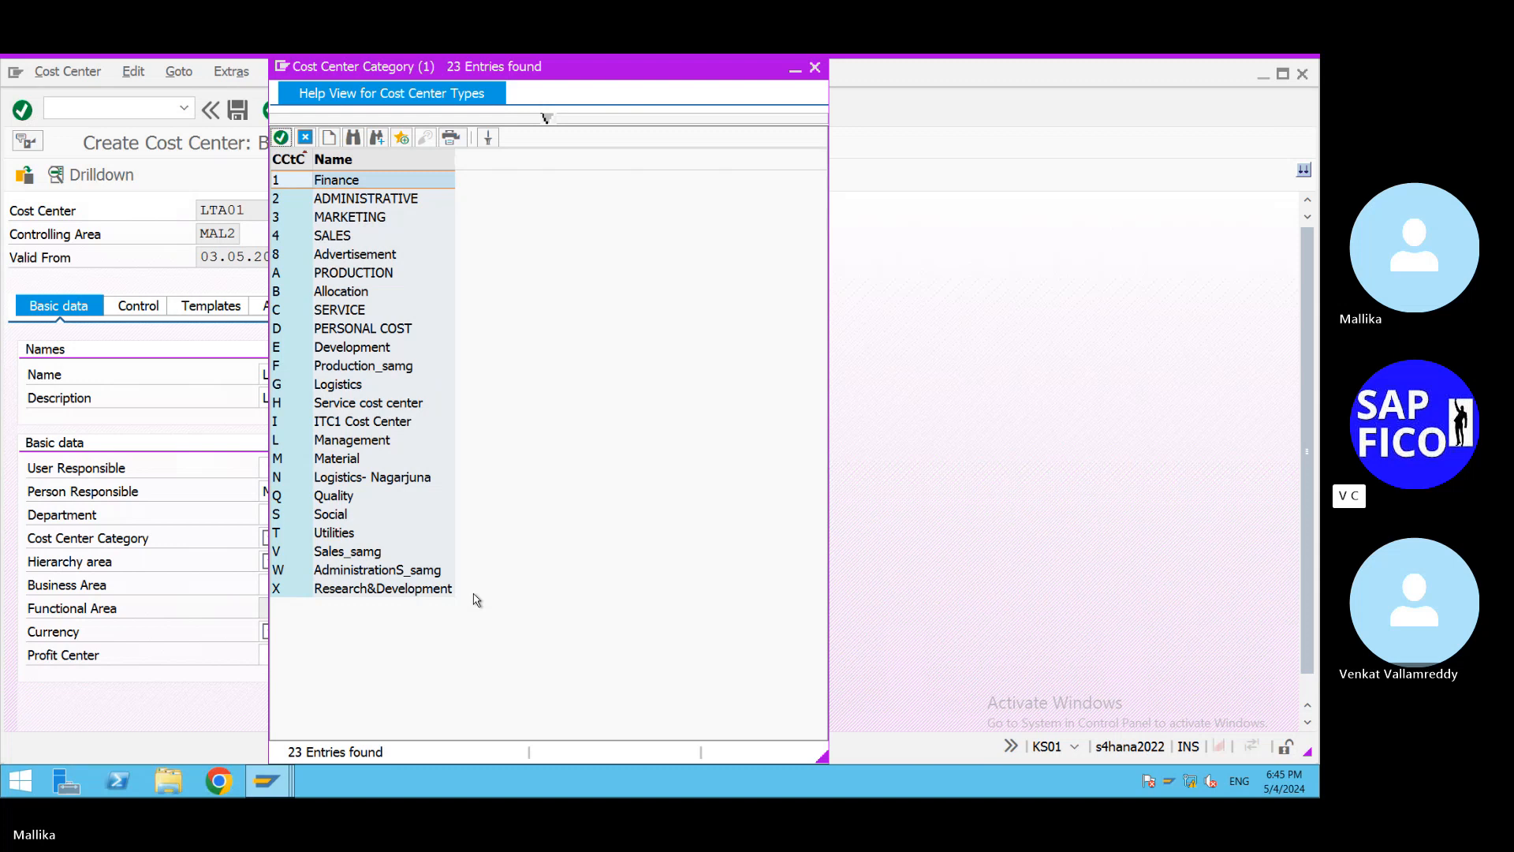
click(362, 276)
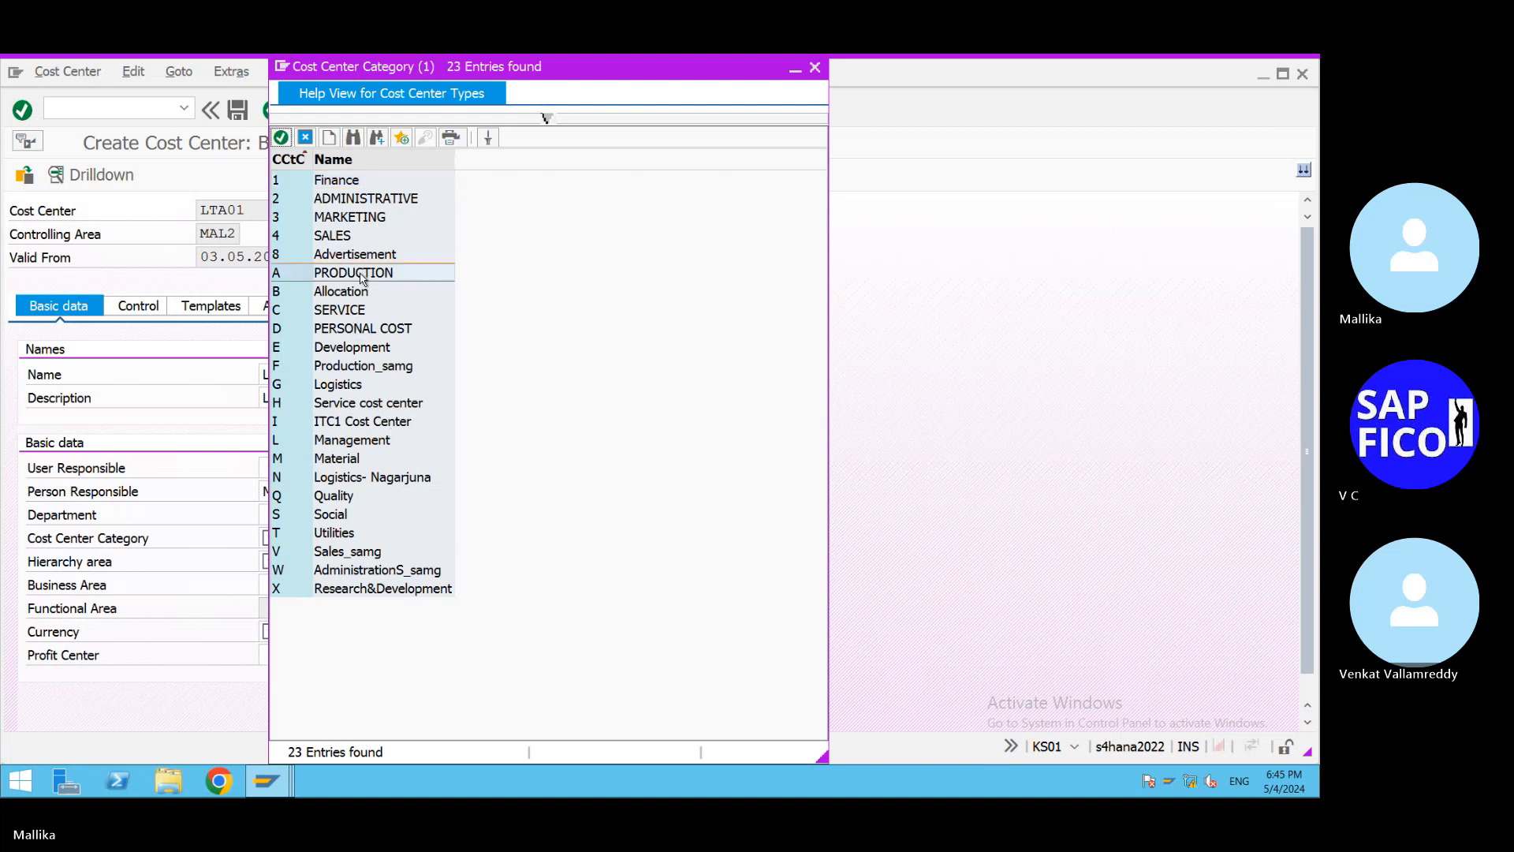
double_click(362, 276)
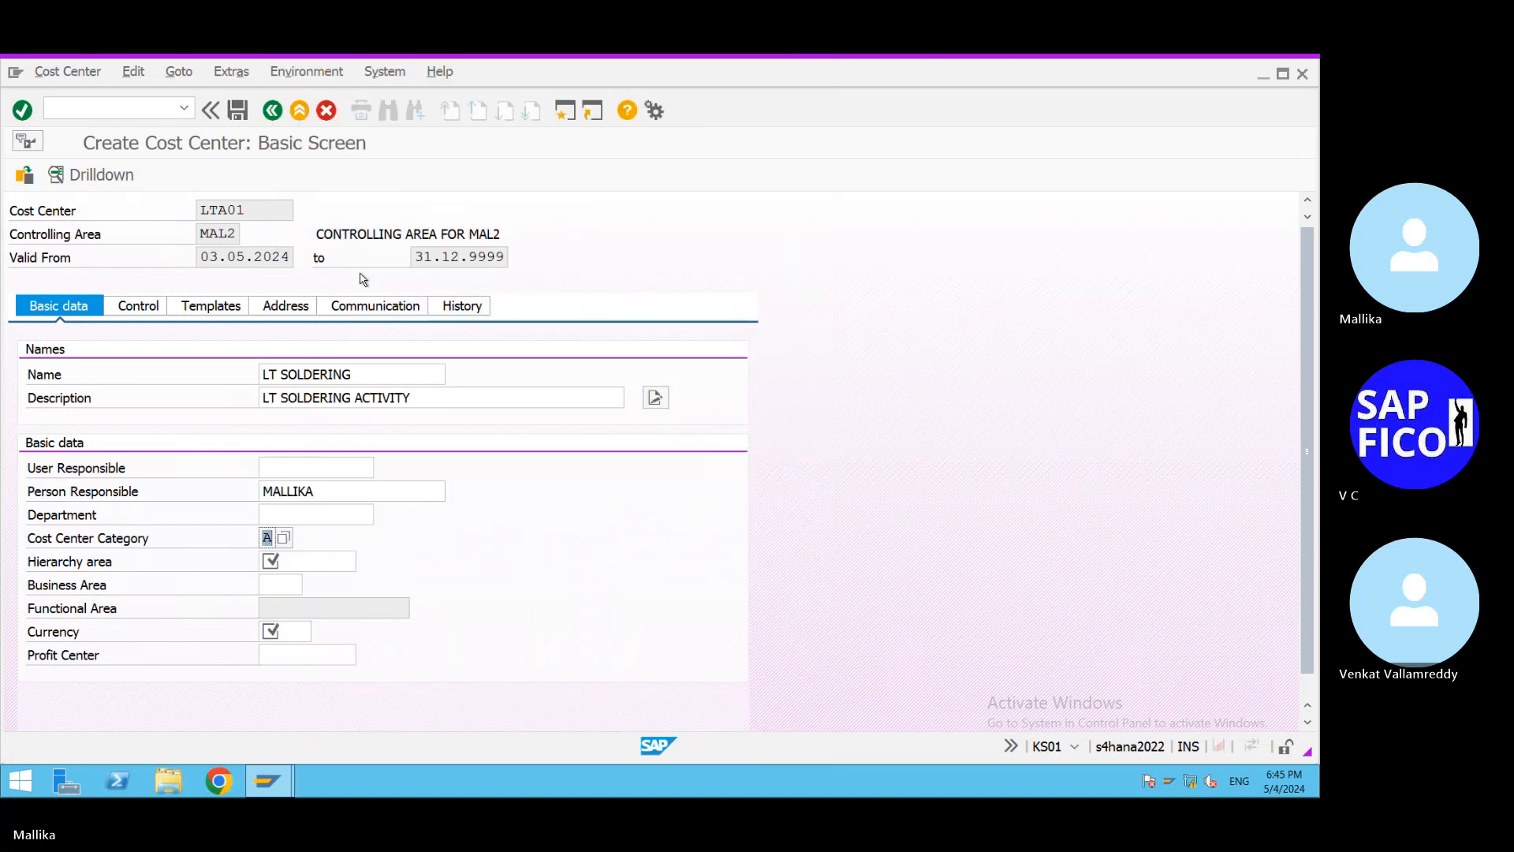
Set the hierarchy area of cost center LTA01 to MAL2CCSH from the available cost center groups.
click(322, 563)
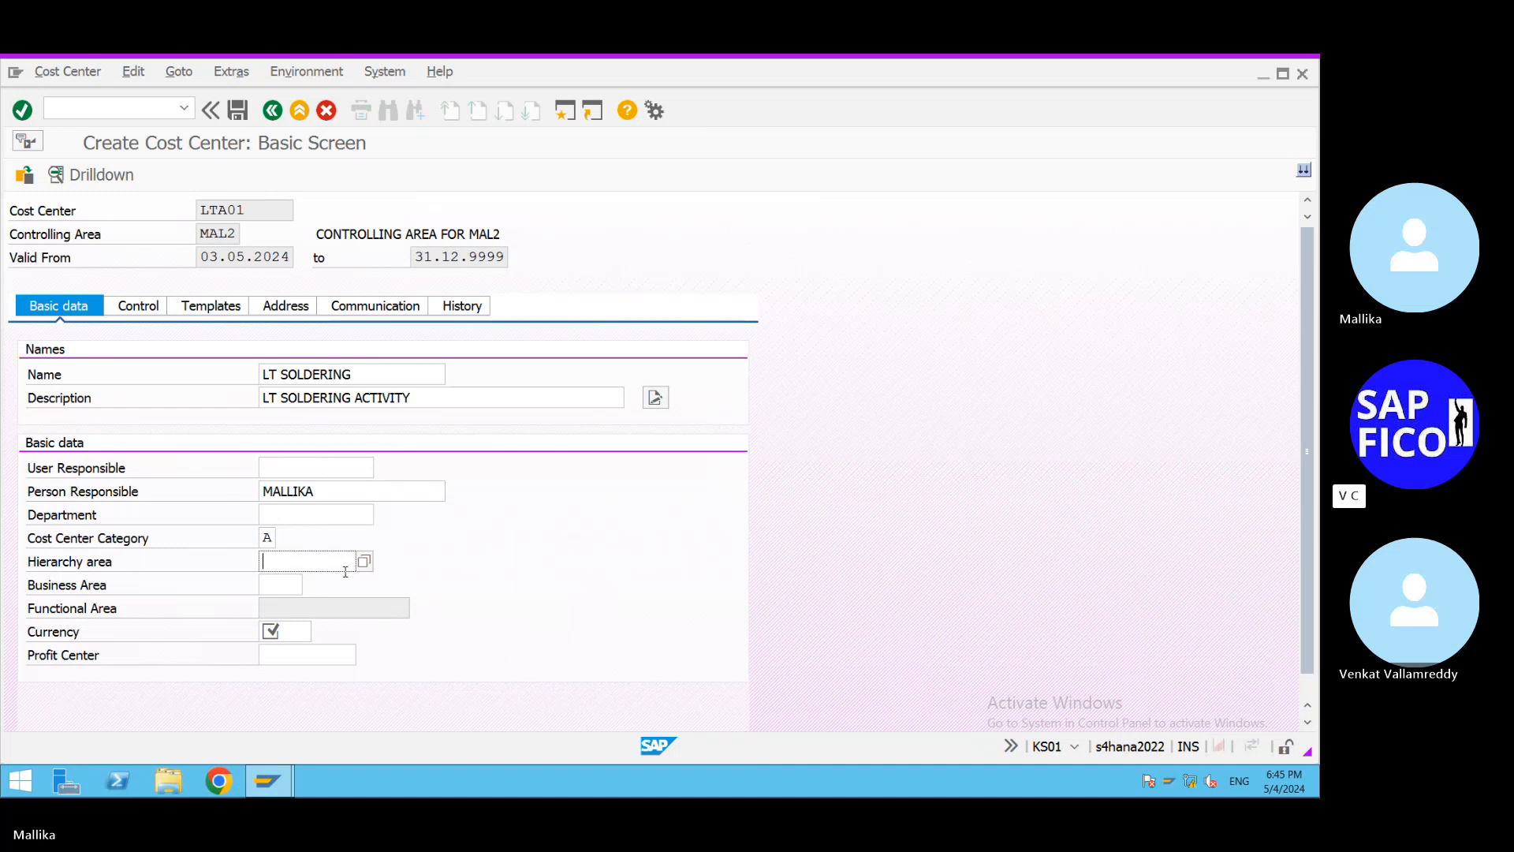
click(351, 561)
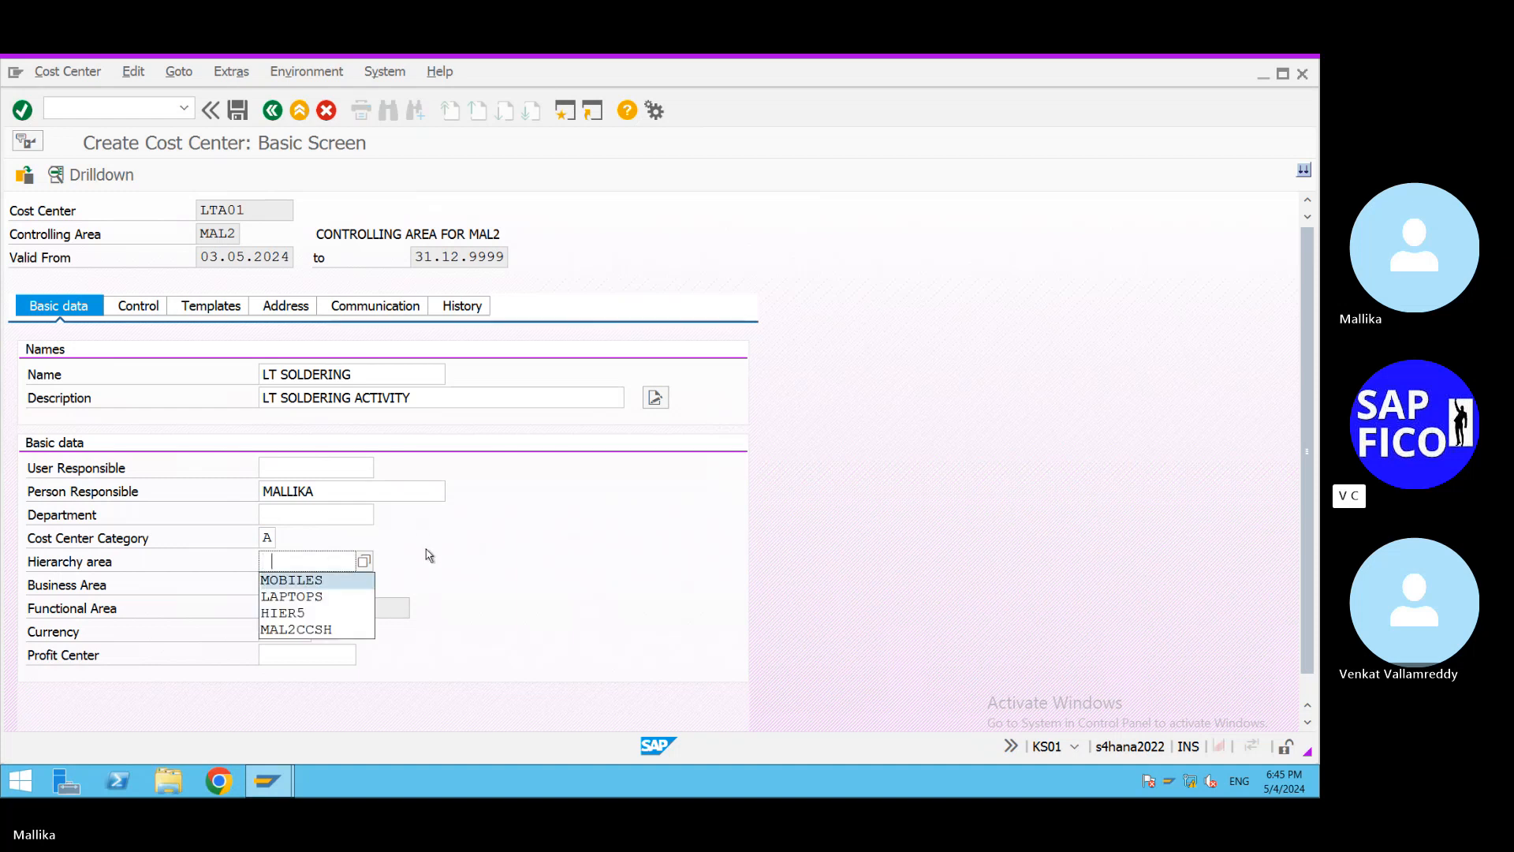
click(436, 555)
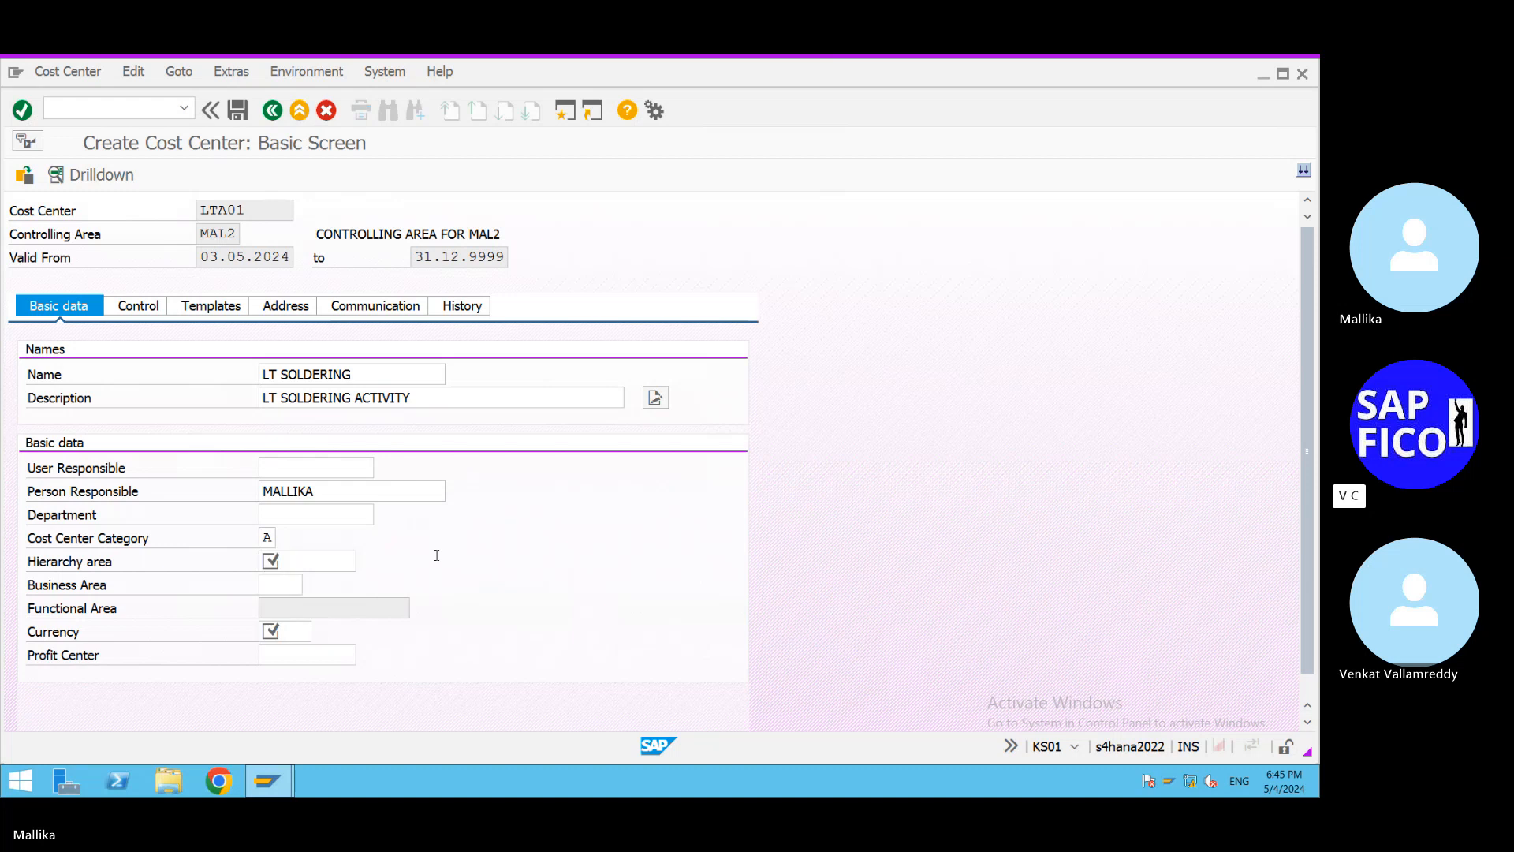
click(301, 557)
click(365, 563)
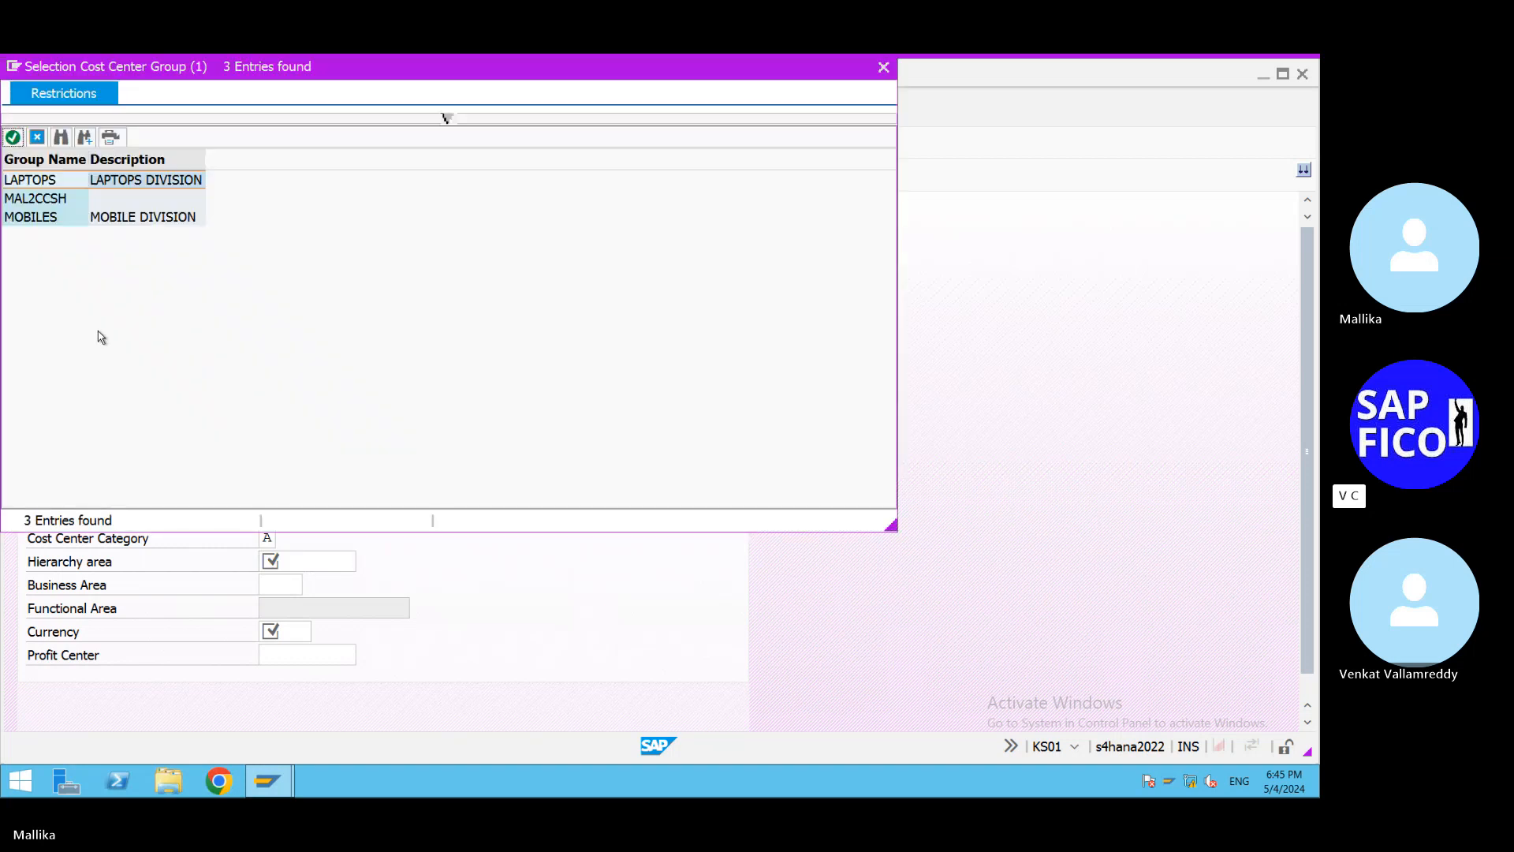
double_click(61, 199)
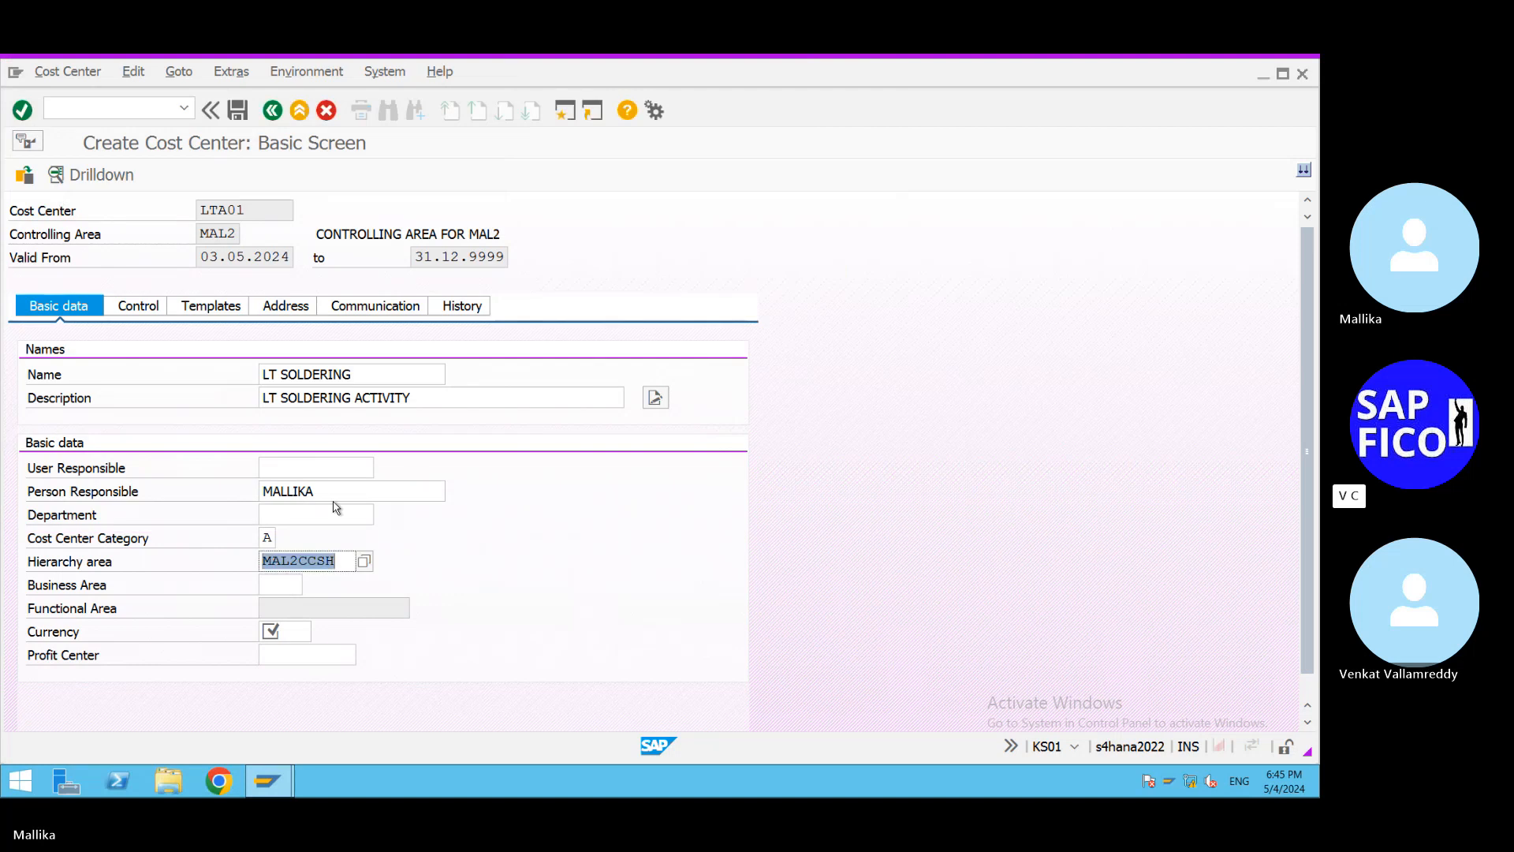
Set the currency to INR and save cost center LTA01 without a profit center.
click(287, 628)
text(INR)
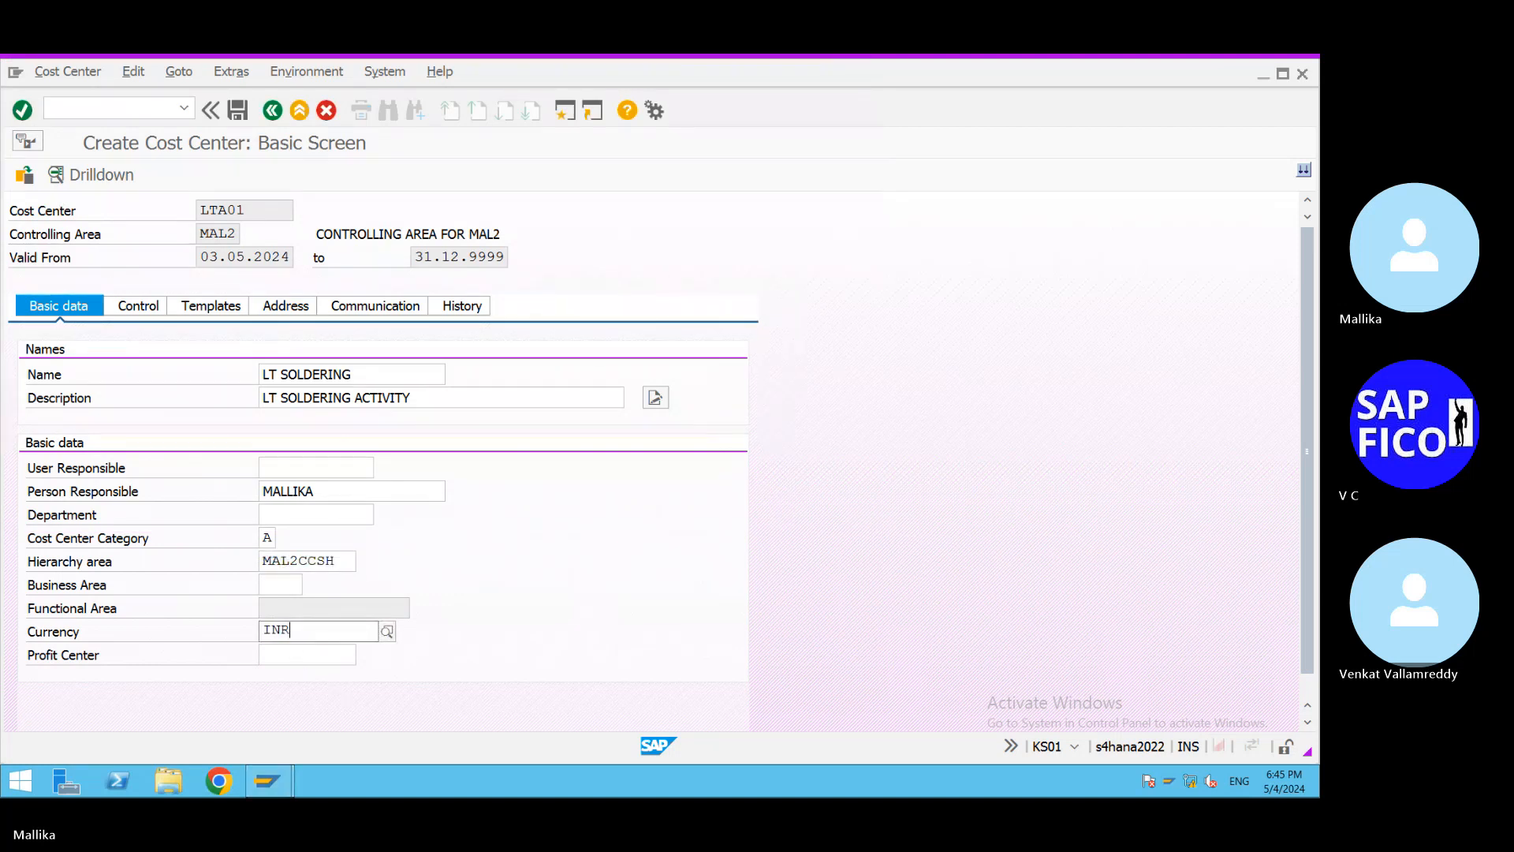
click(323, 671)
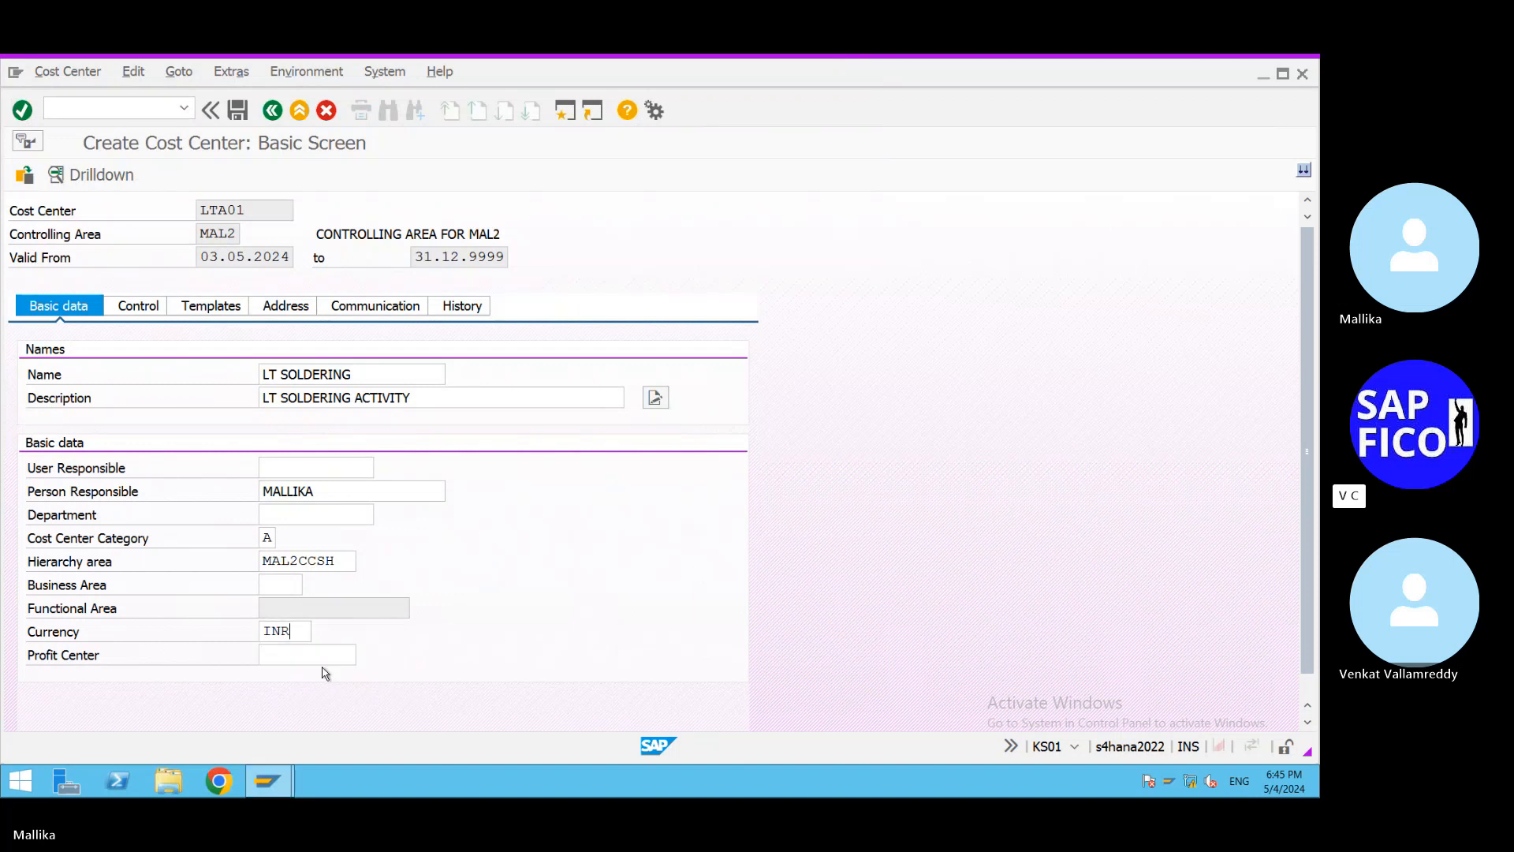
scroll(462, 644, down, 1)
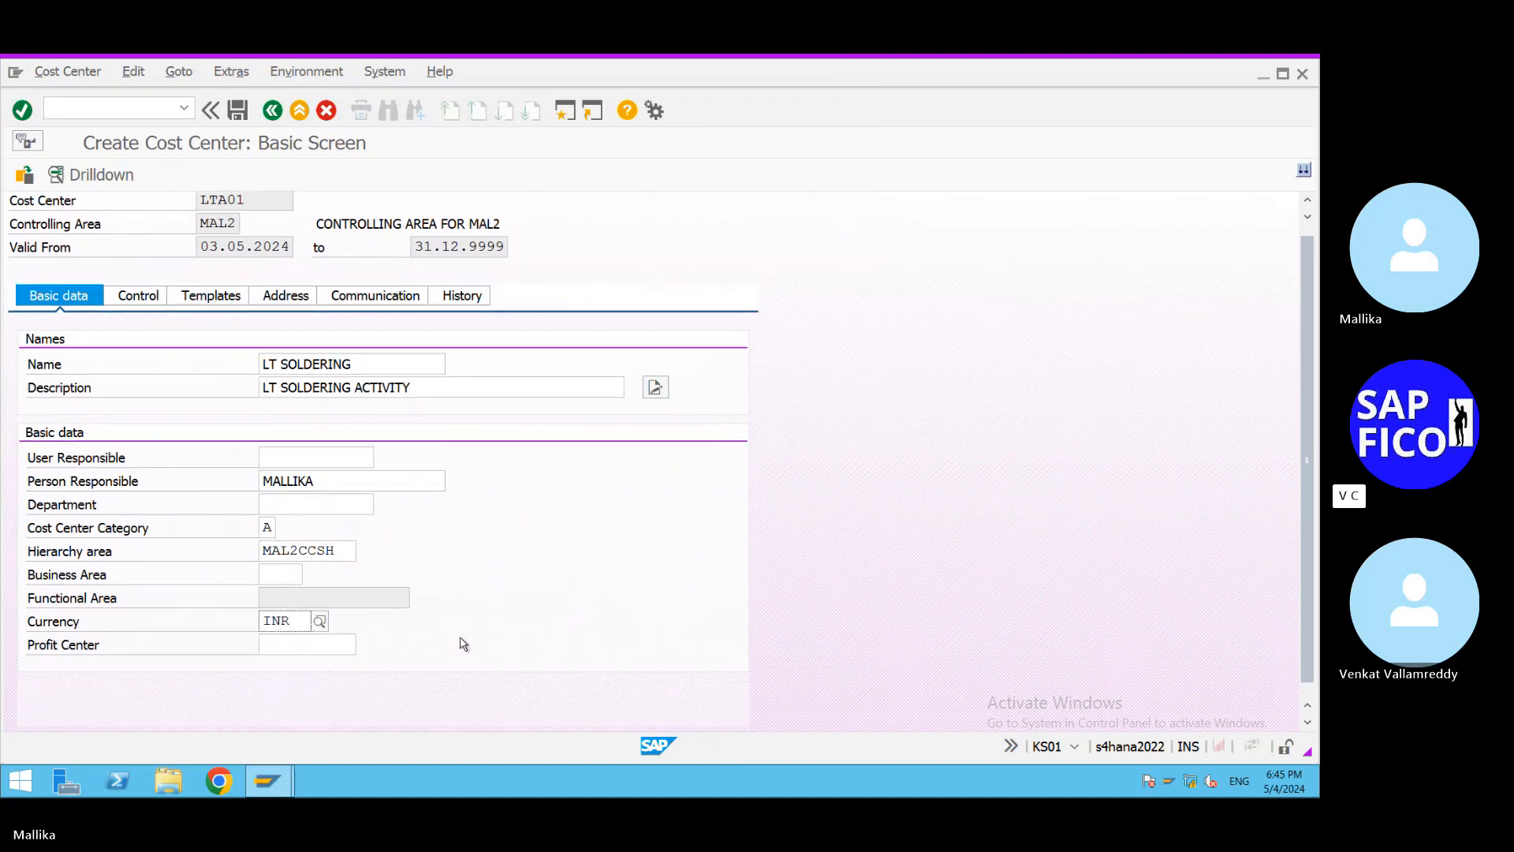
scroll(463, 645, down, 1)
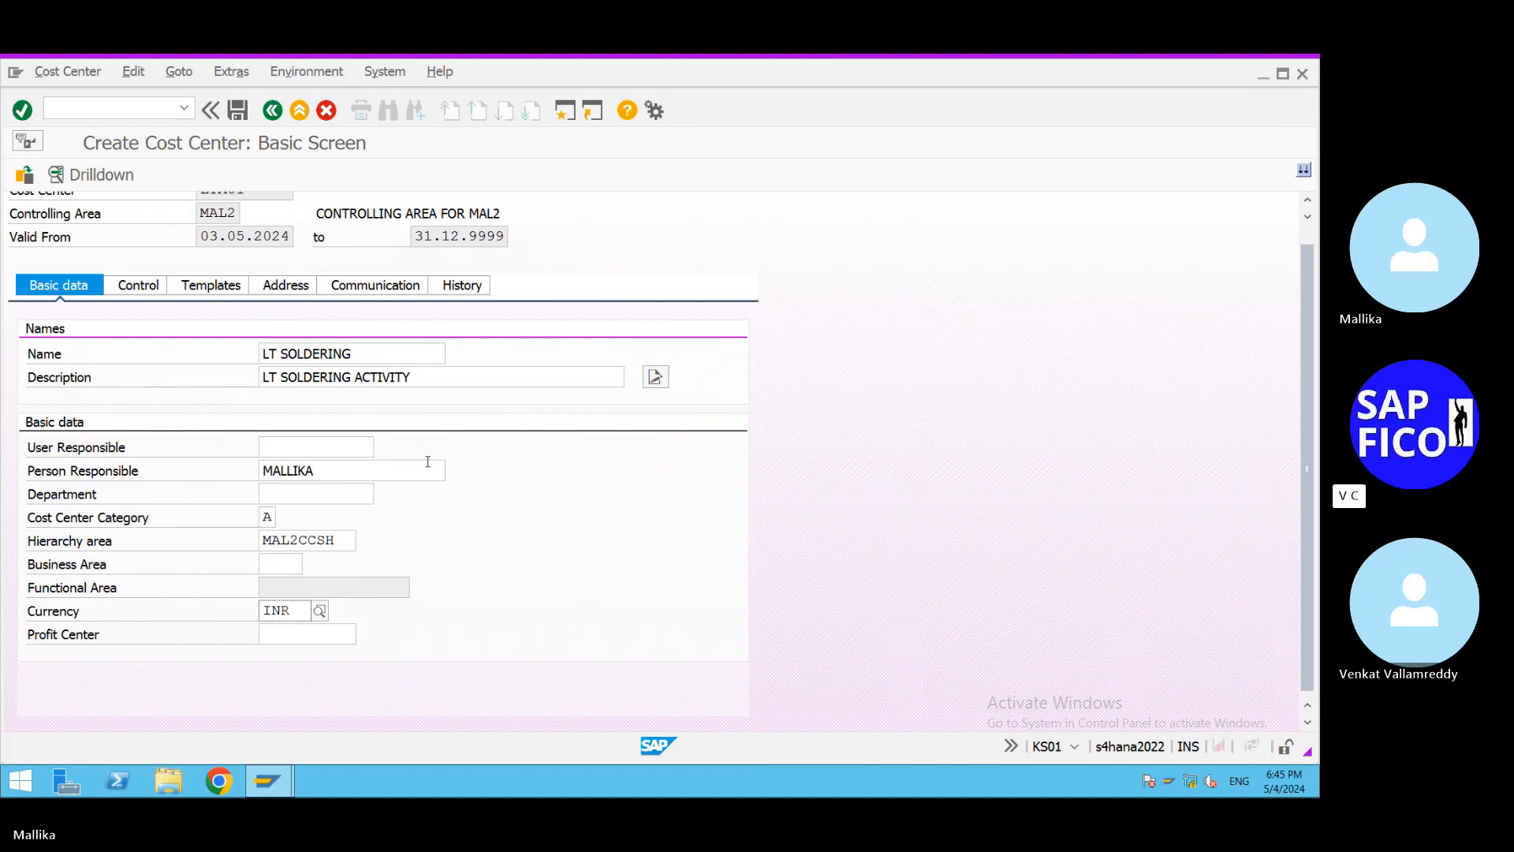
key(Return)
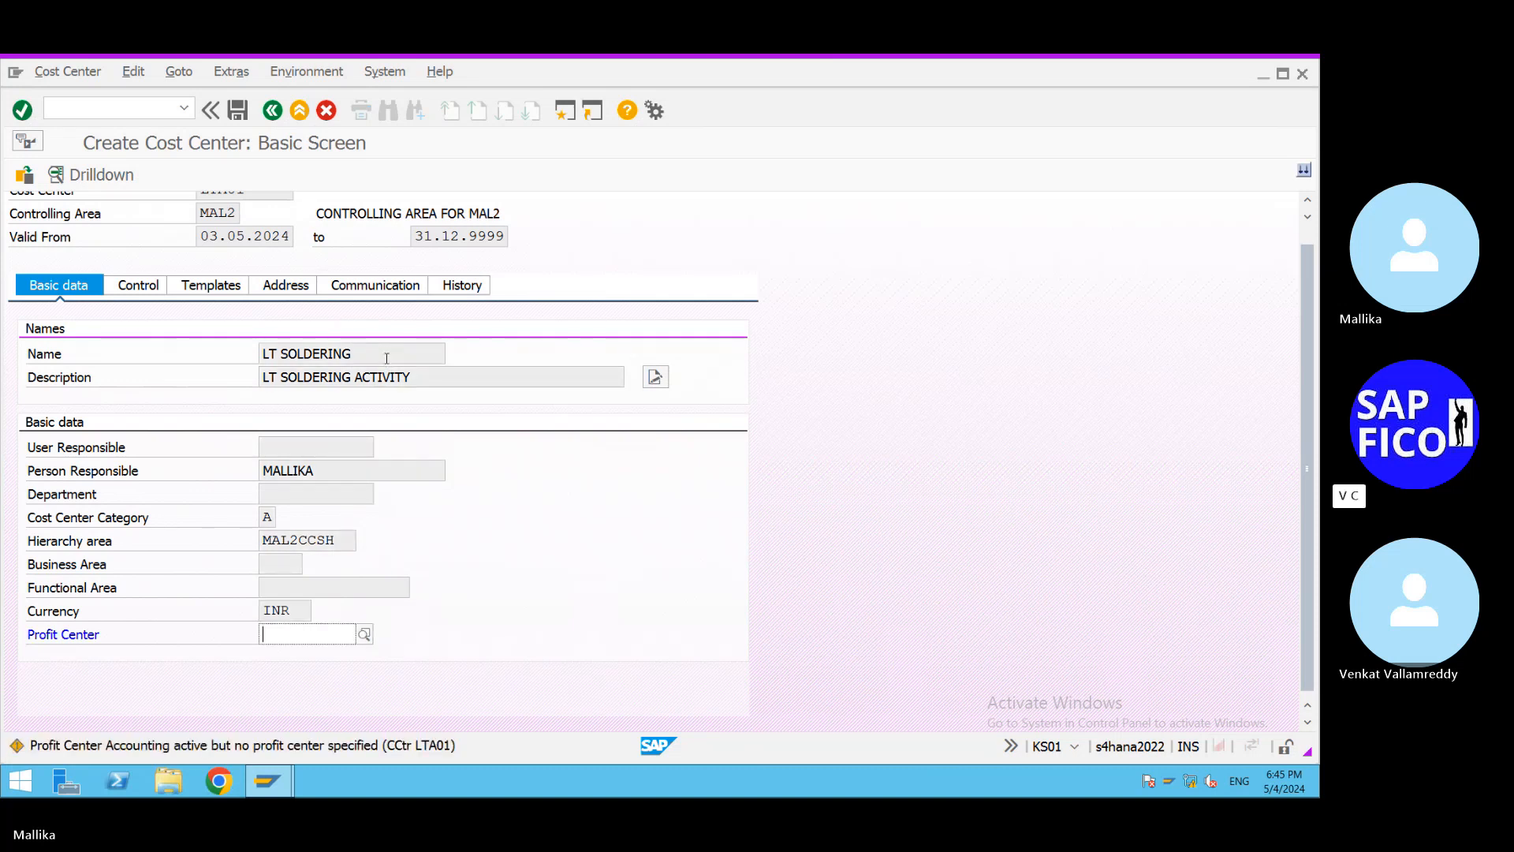
key(Return)
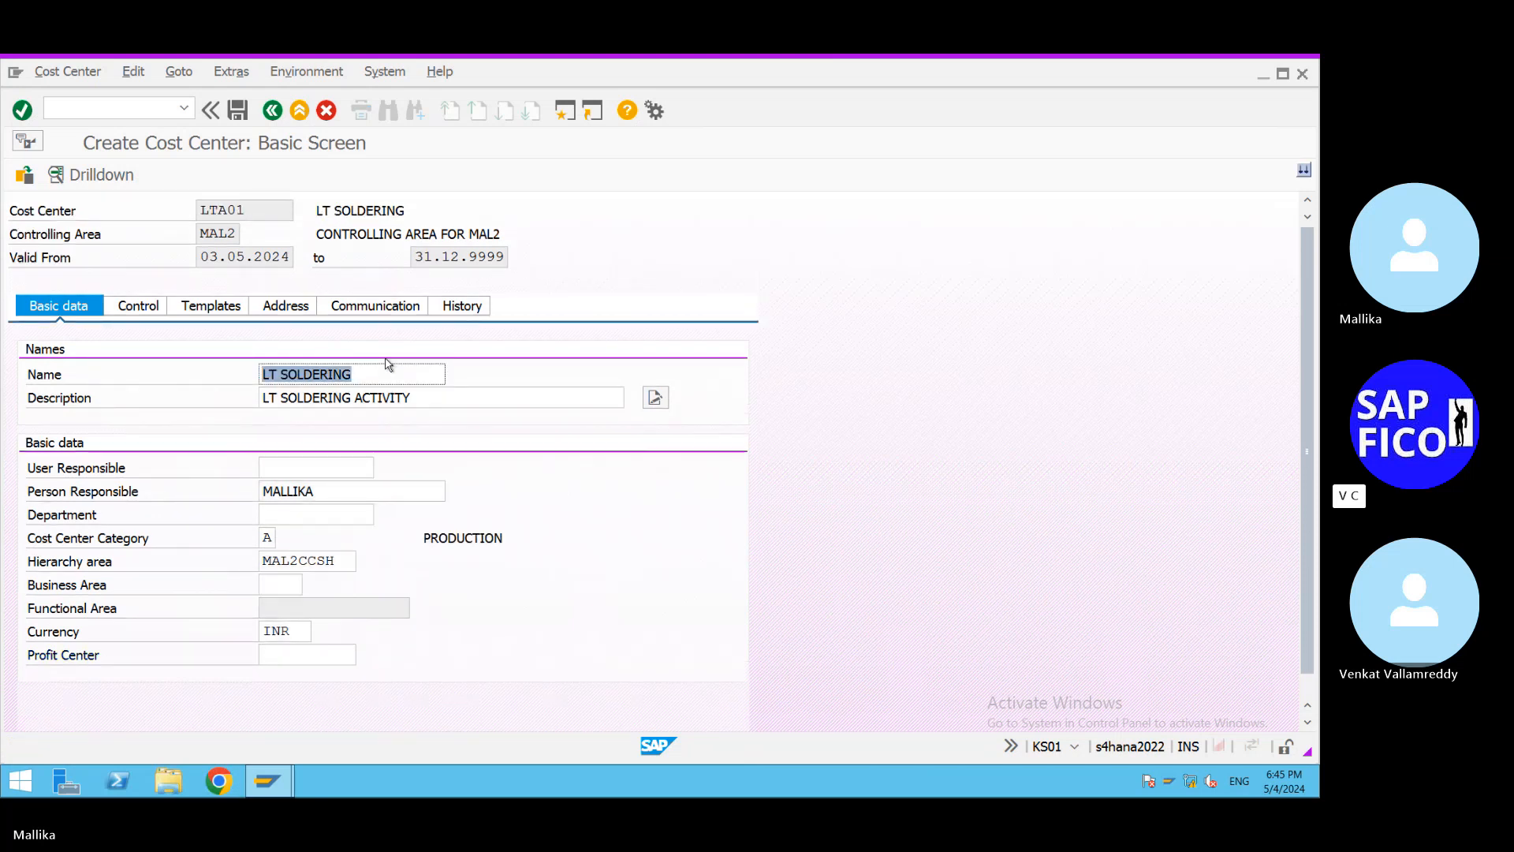
click(239, 112)
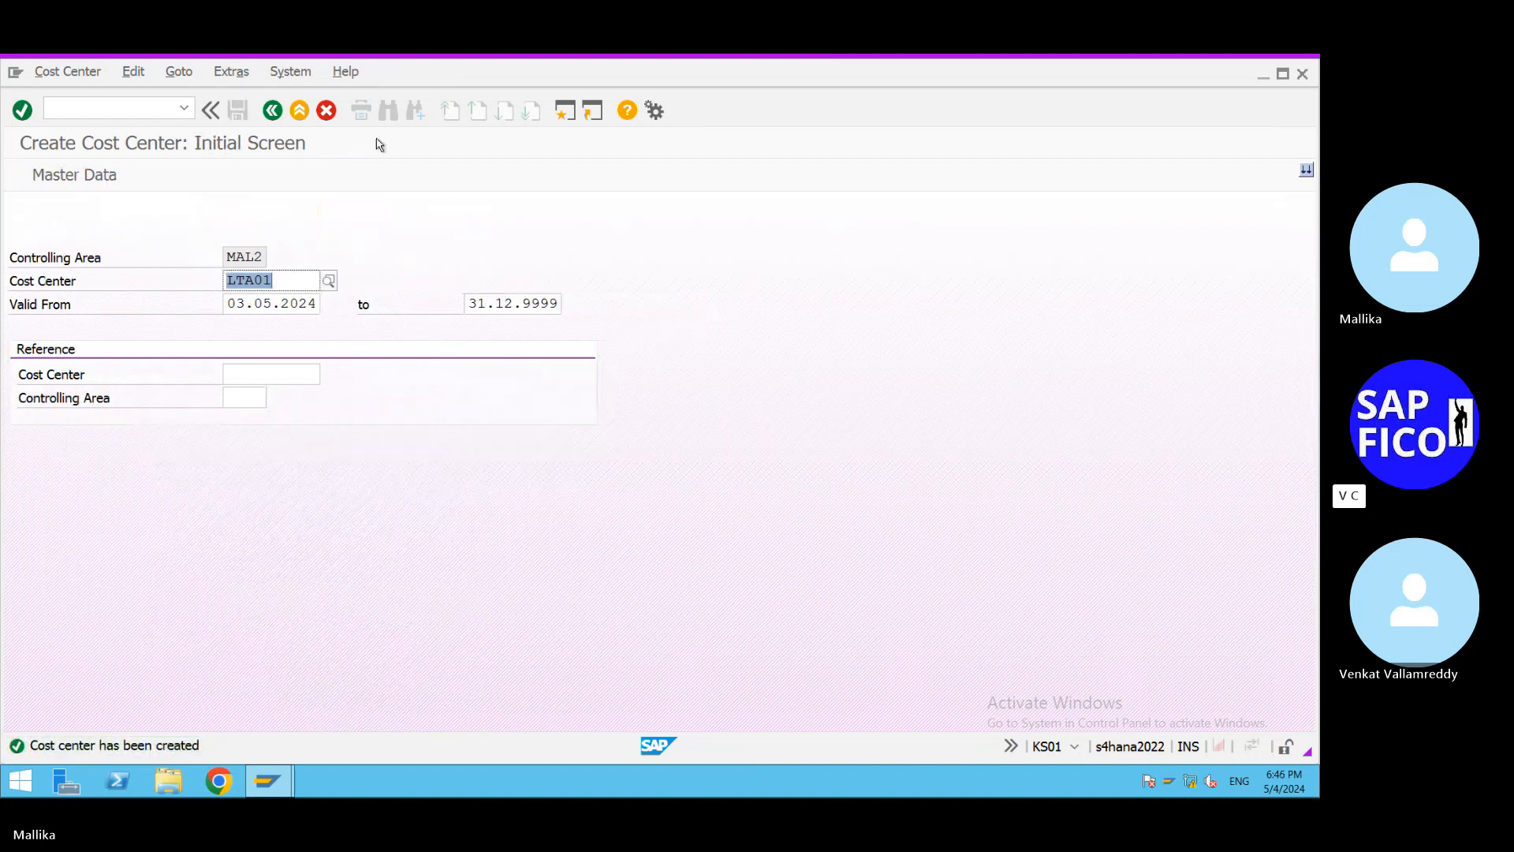
Switch to the Word document, append a dash to the "LTA01 – SOLDERING ACTIVITY" line and copy that line.
mouse_move(975, 87)
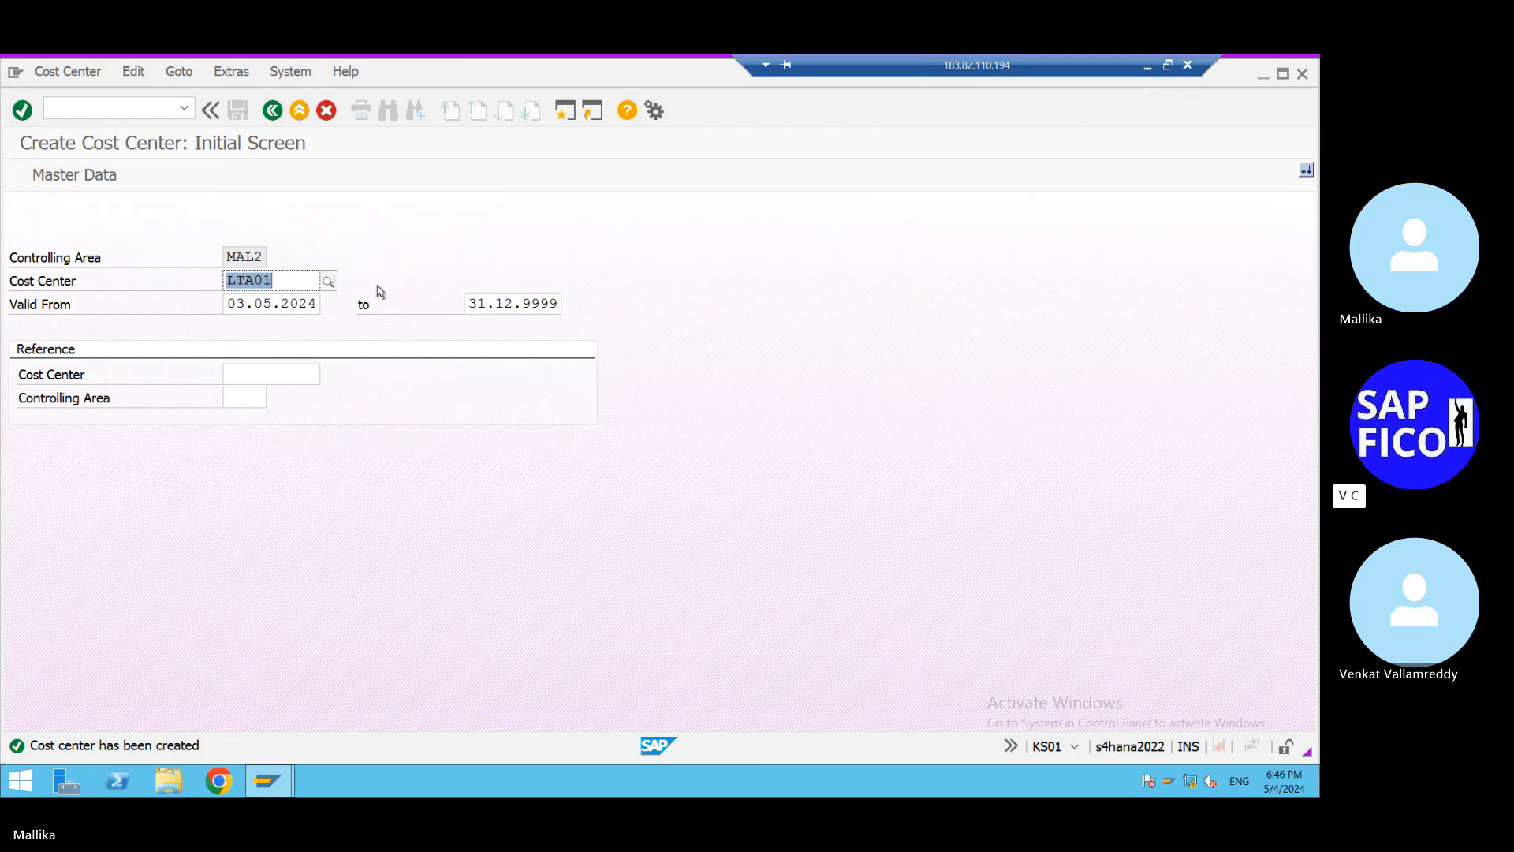
click(1147, 66)
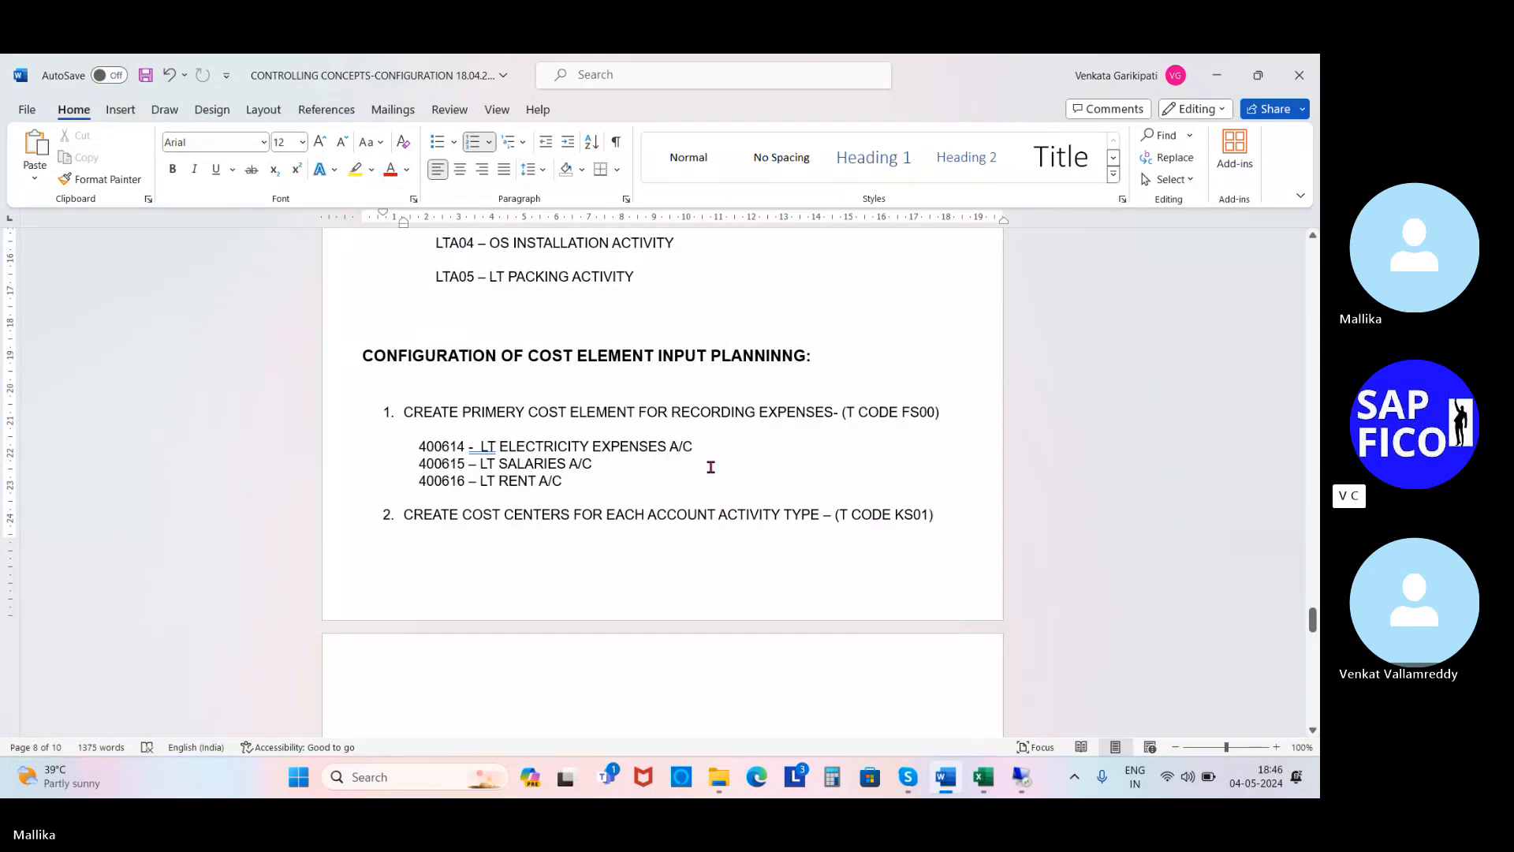
scroll(710, 467, down, 1)
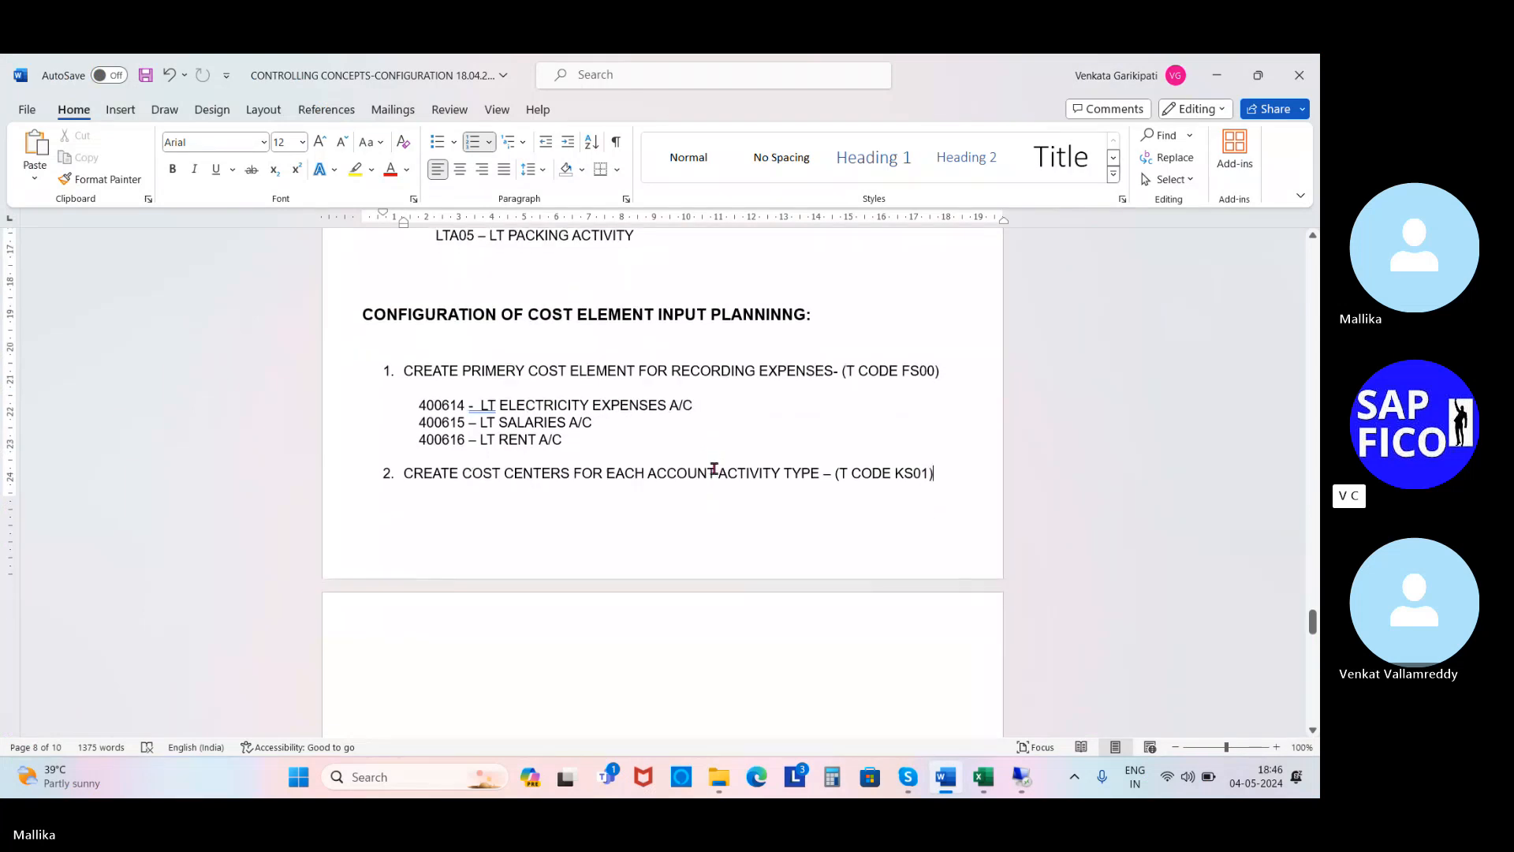
scroll(714, 469, up, 3)
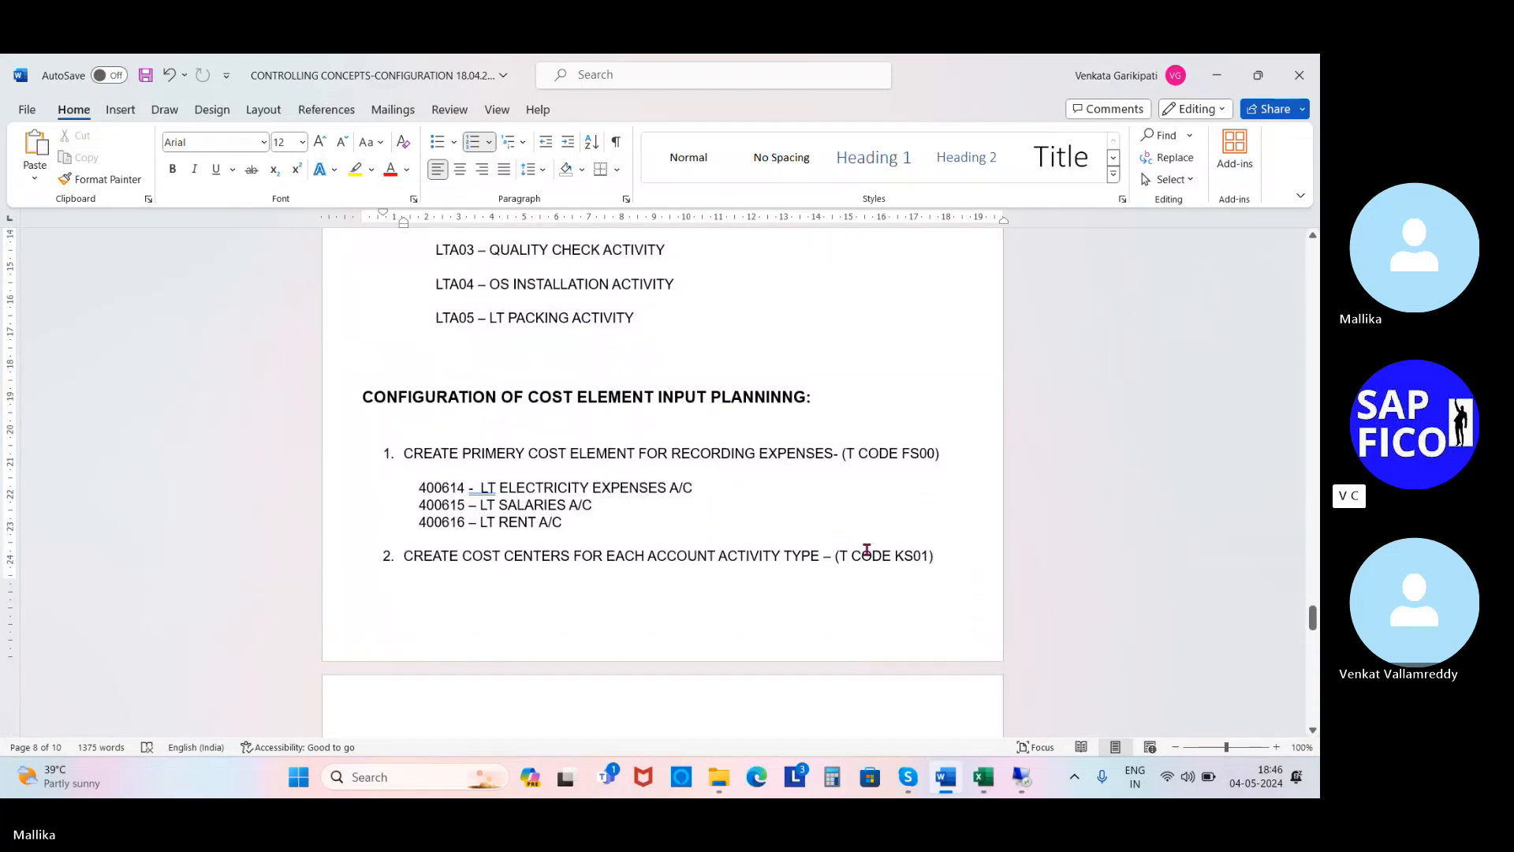
scroll(821, 551, up, 3)
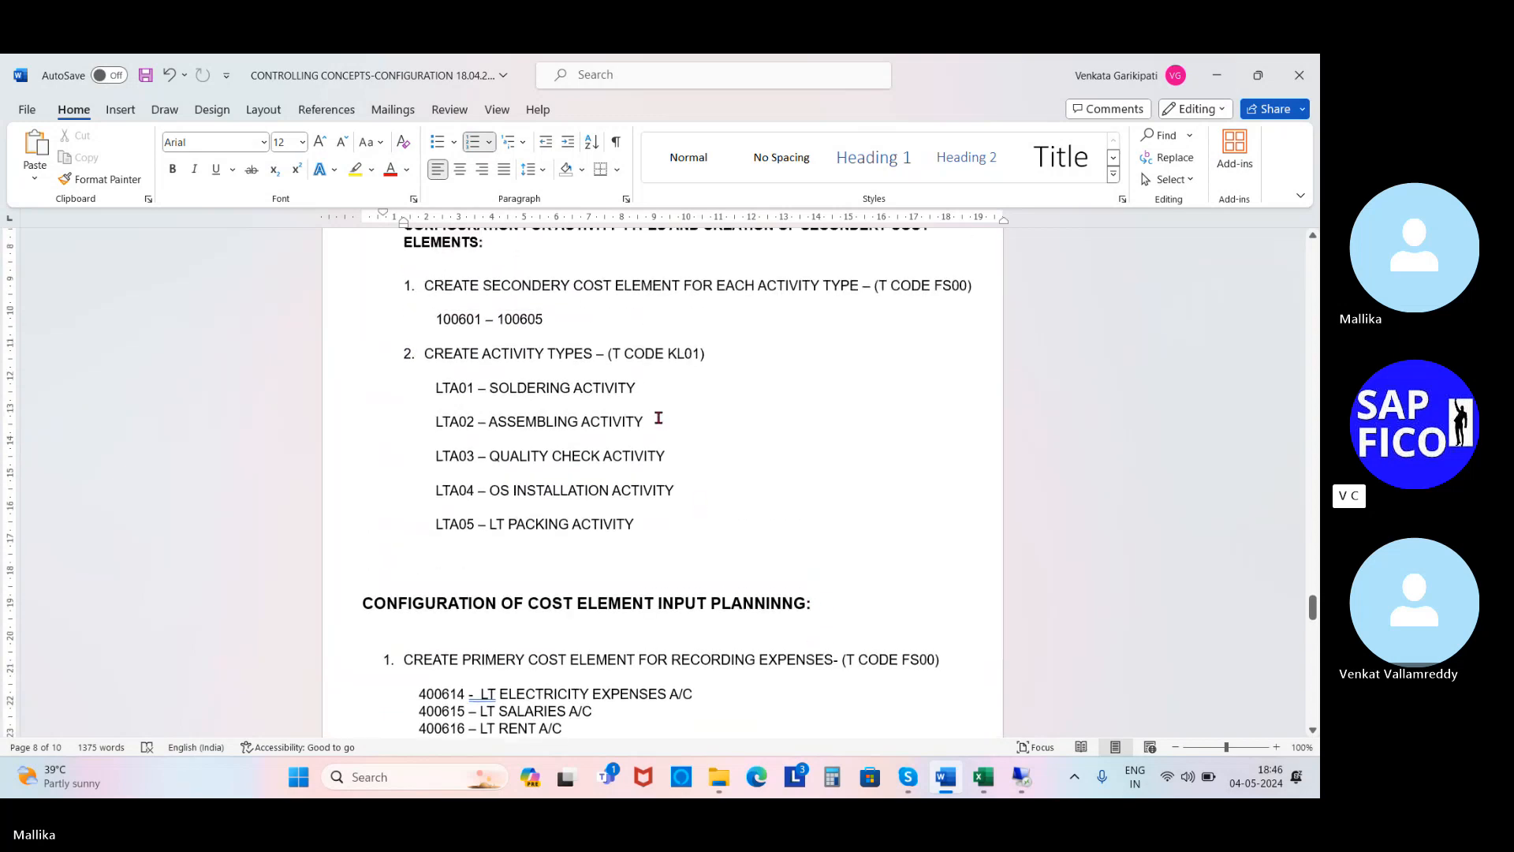
click(652, 389)
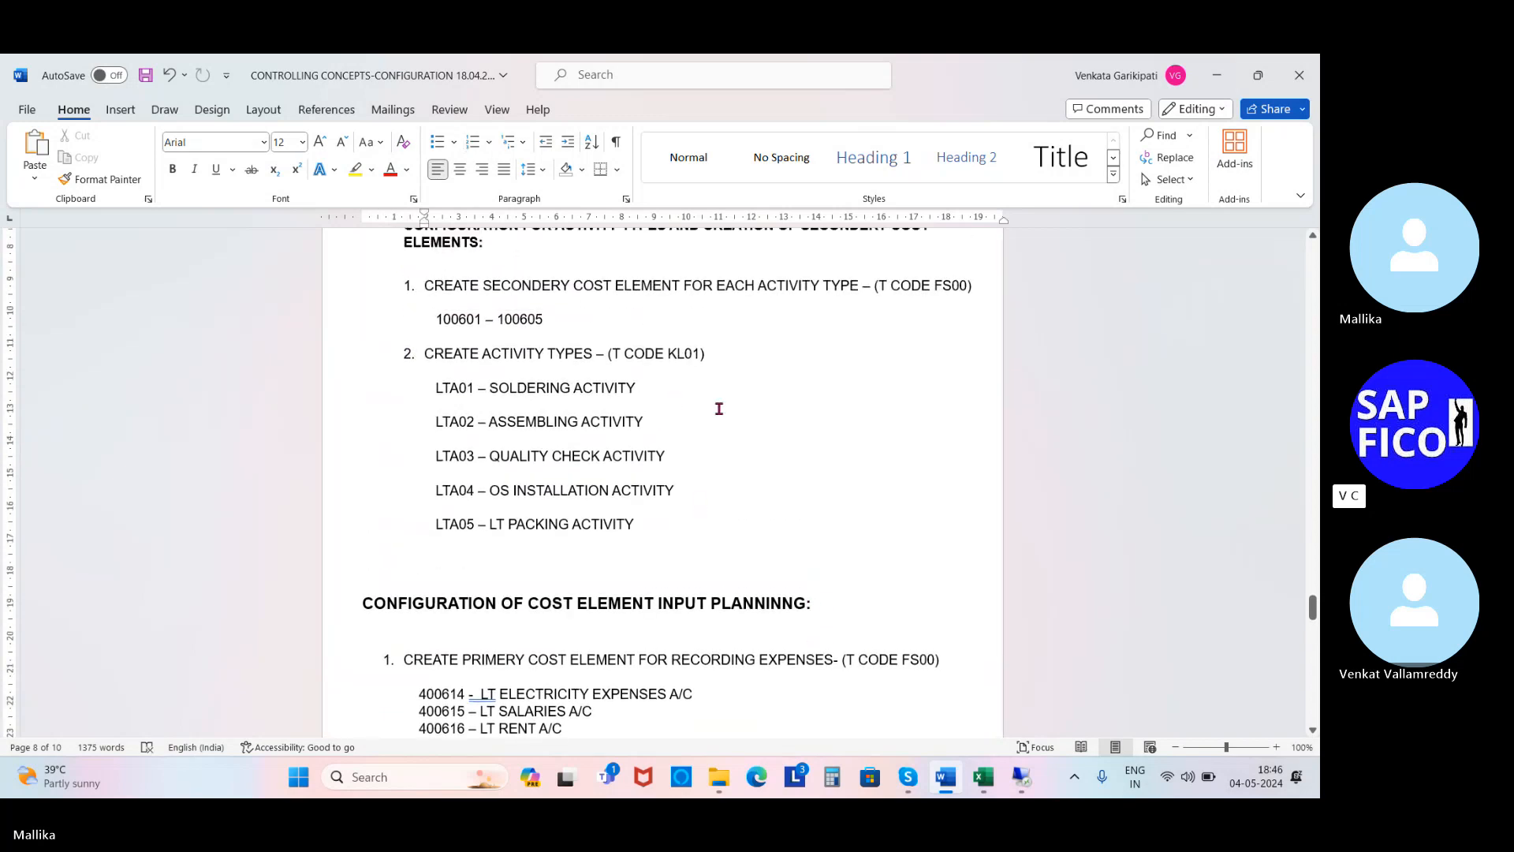
text(-)
drag(432, 381, 652, 399)
key(ctrl+c)
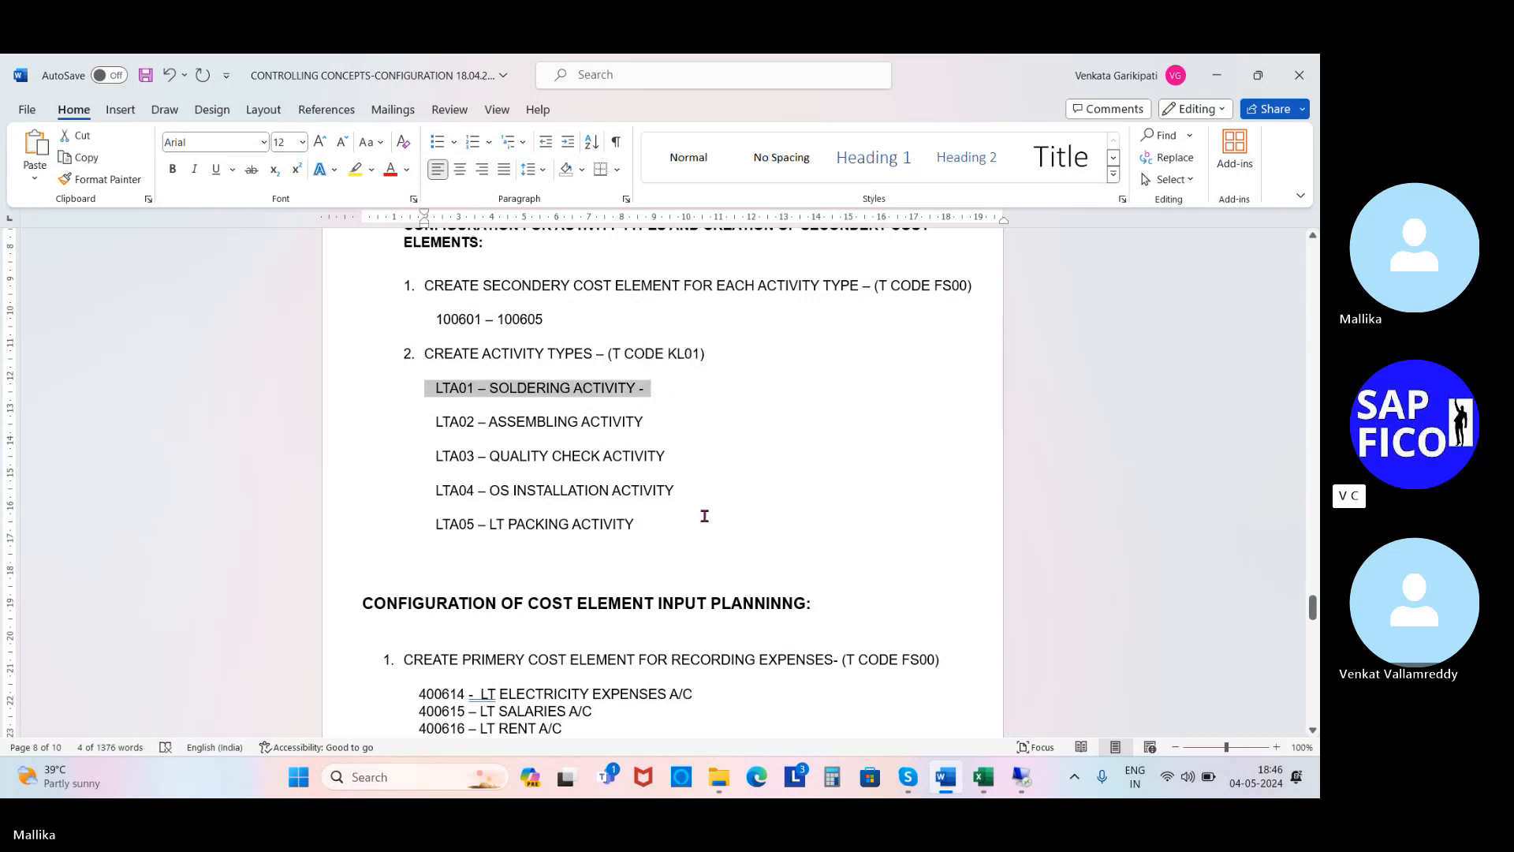
Paste the LTA01 soldering activity line below the KS01 cost center item and remove its list number and leading space.
scroll(706, 576, down, 3)
click(950, 515)
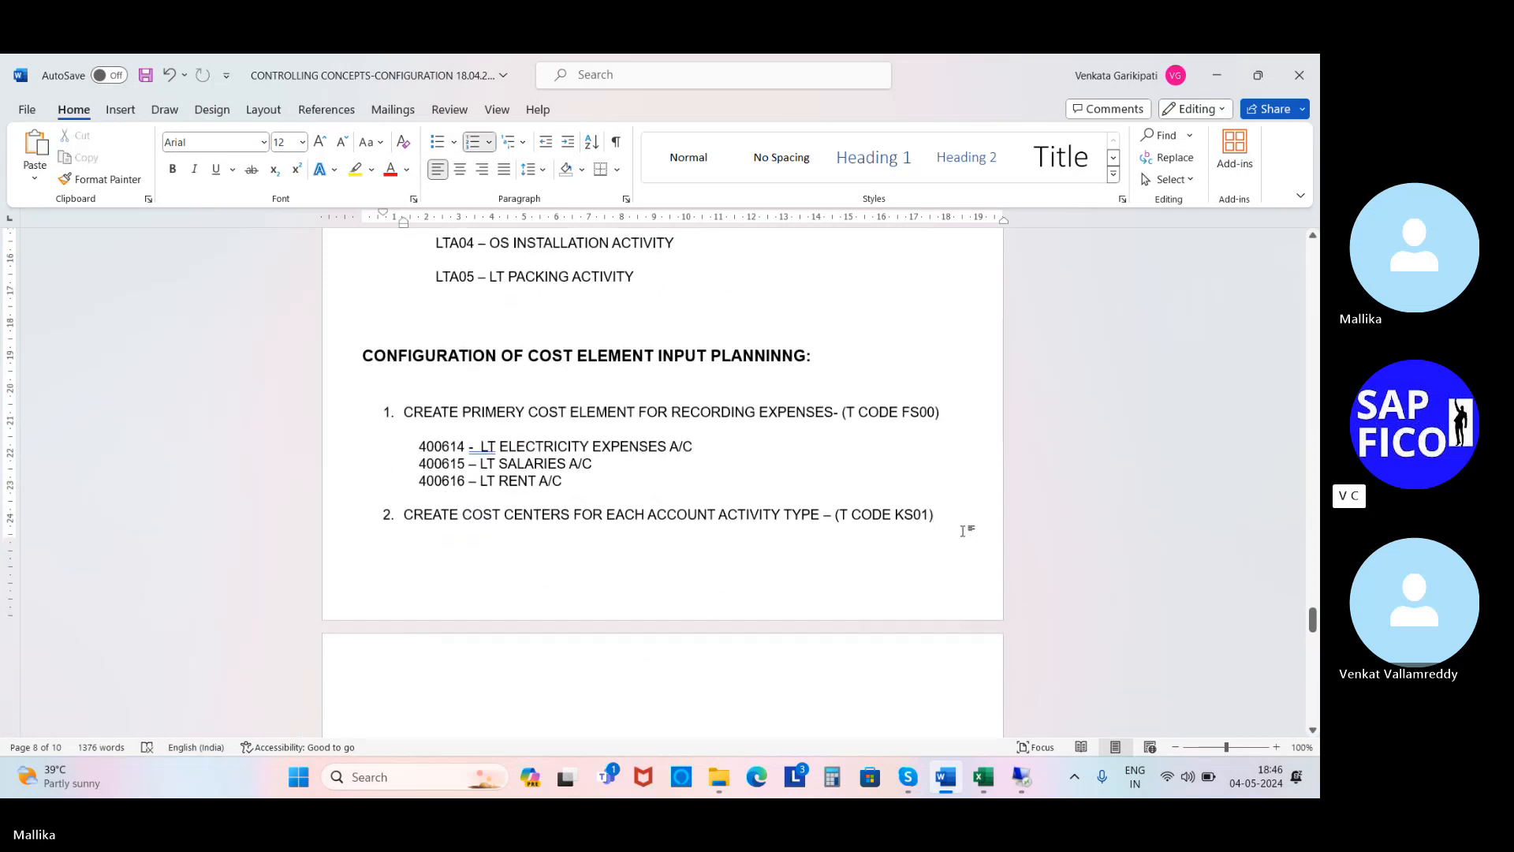
key(Return)
key(BackSpace)
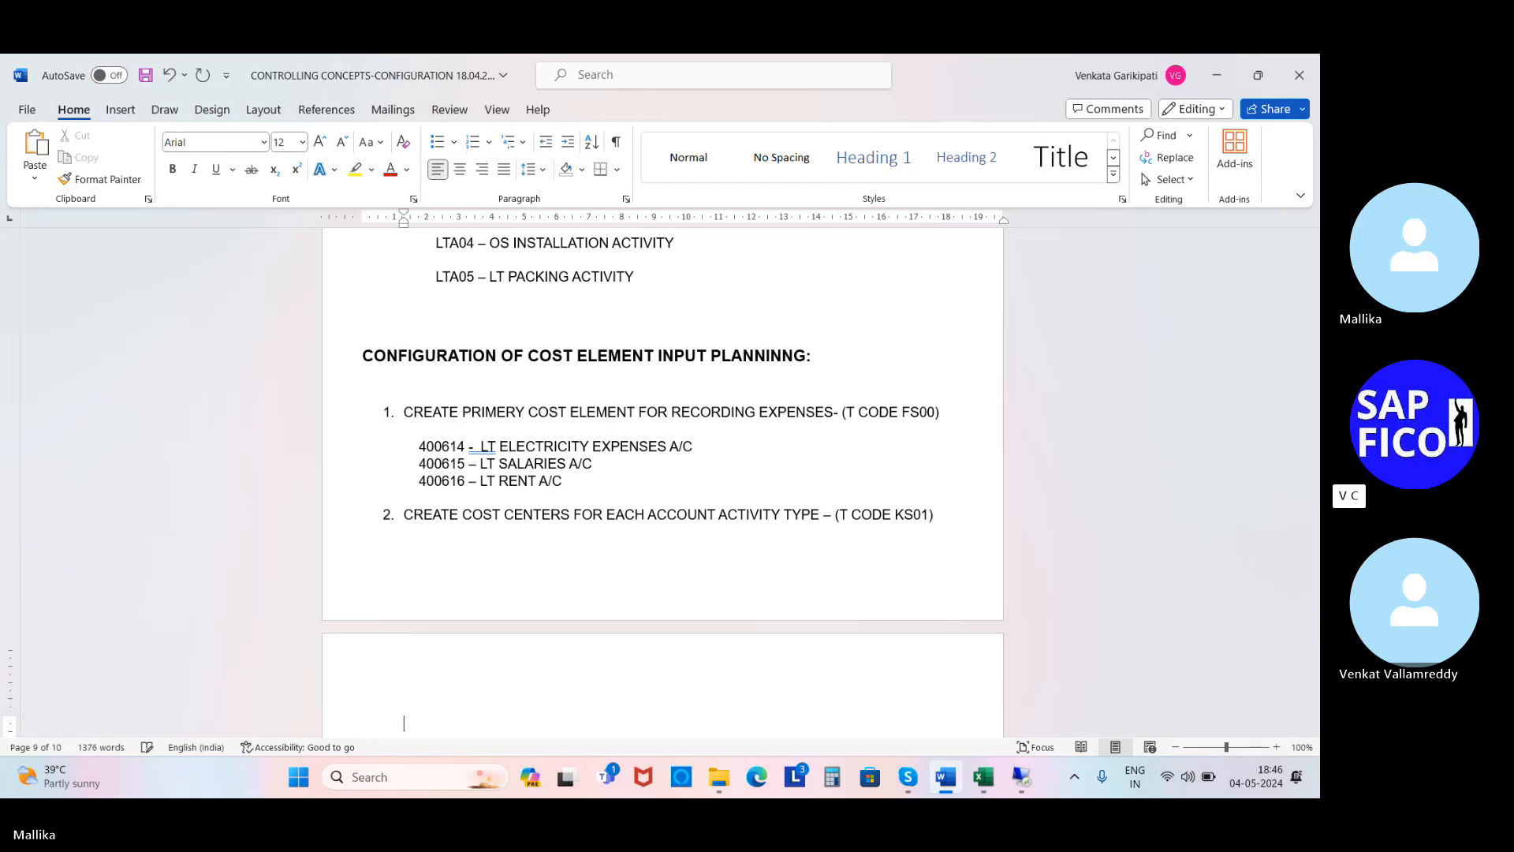
key(ctrl+v)
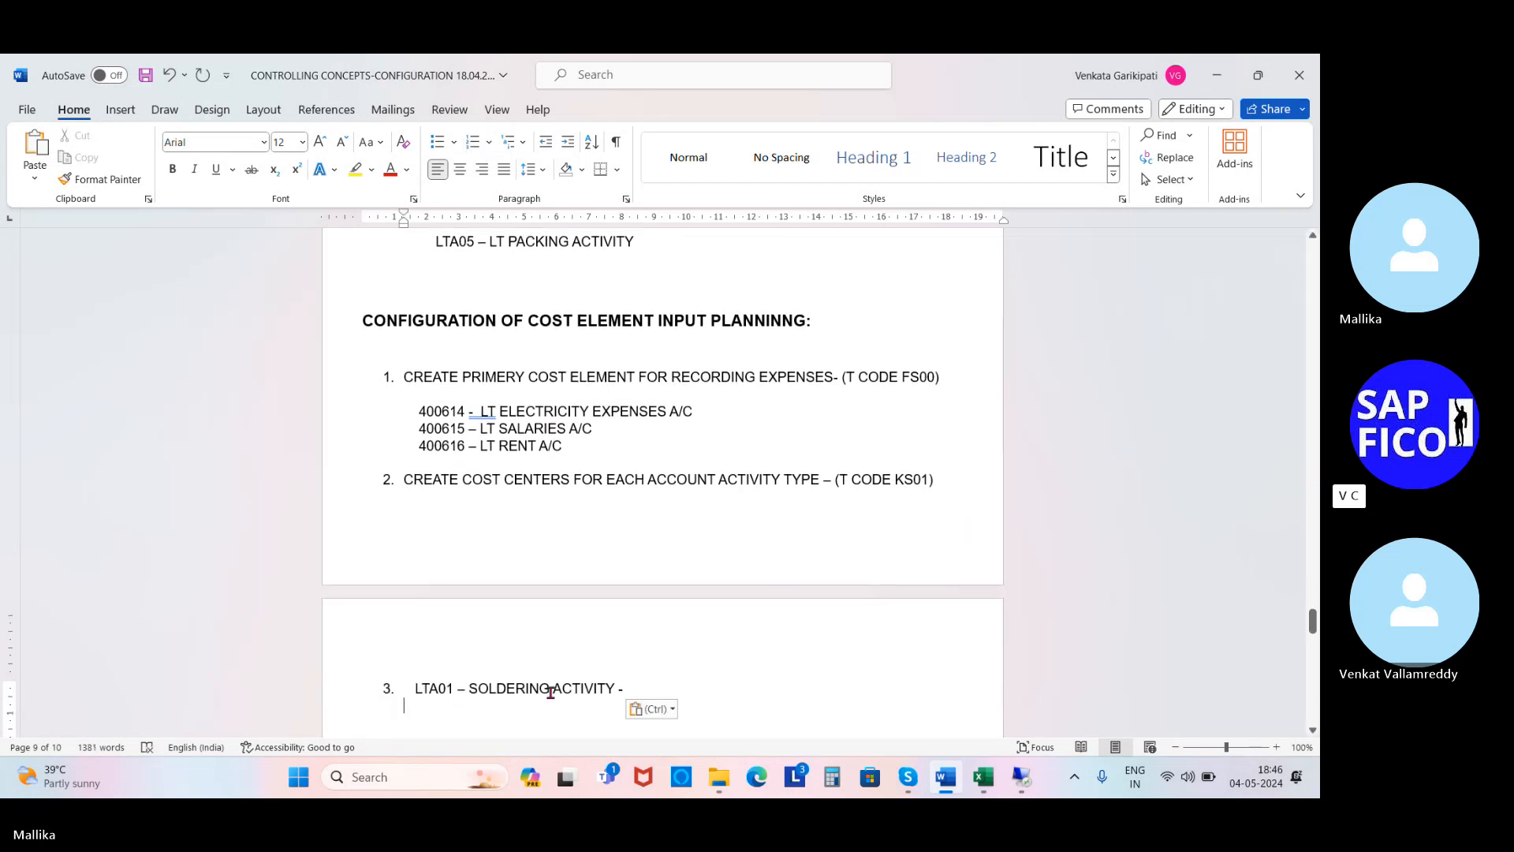
click(421, 690)
key(BackSpace)
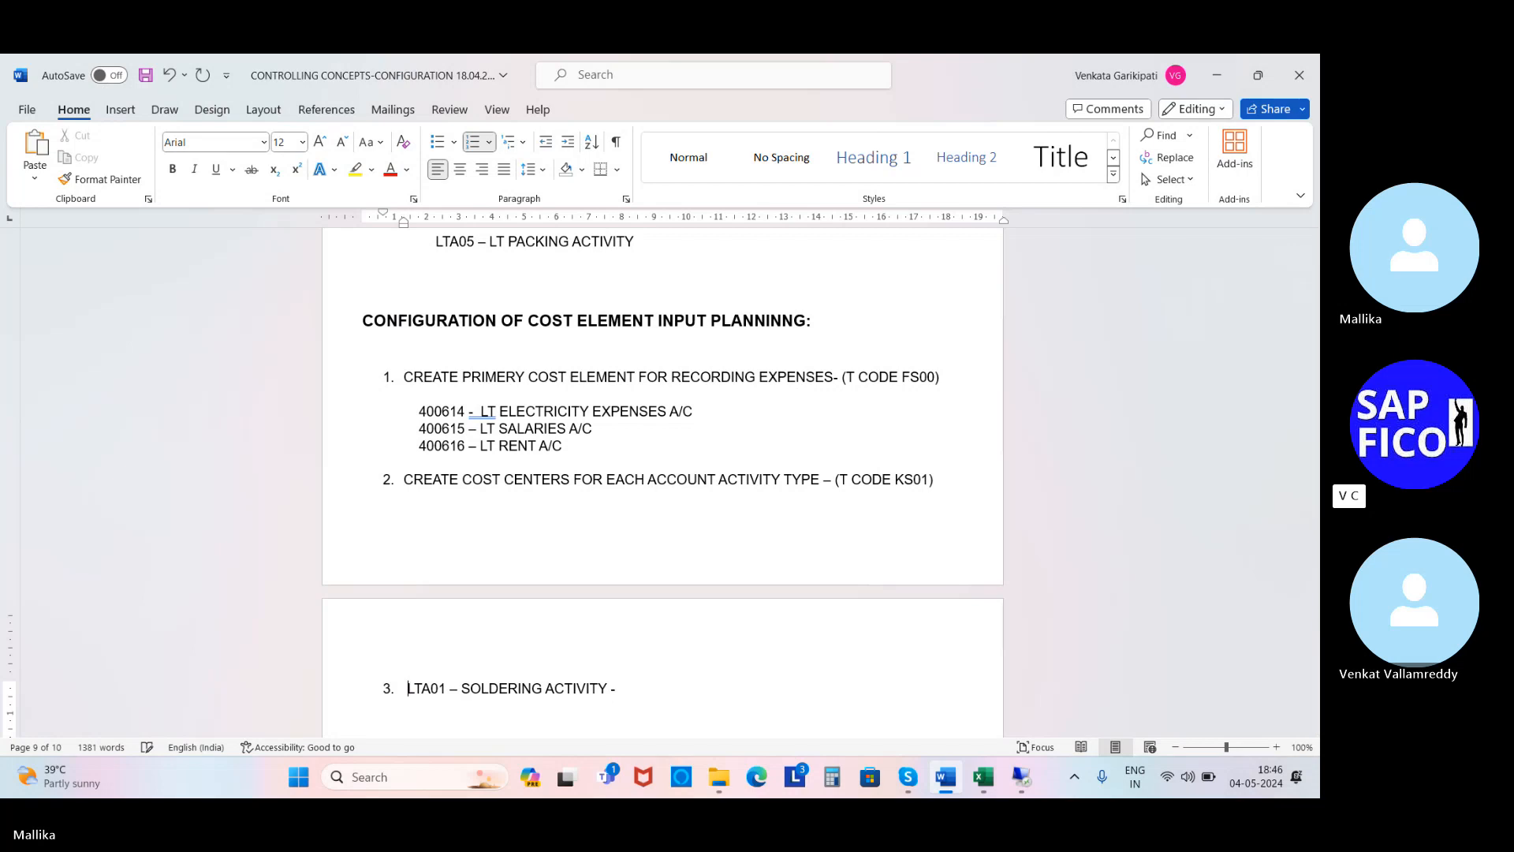
key(BackSpace)
key(BackSpace)
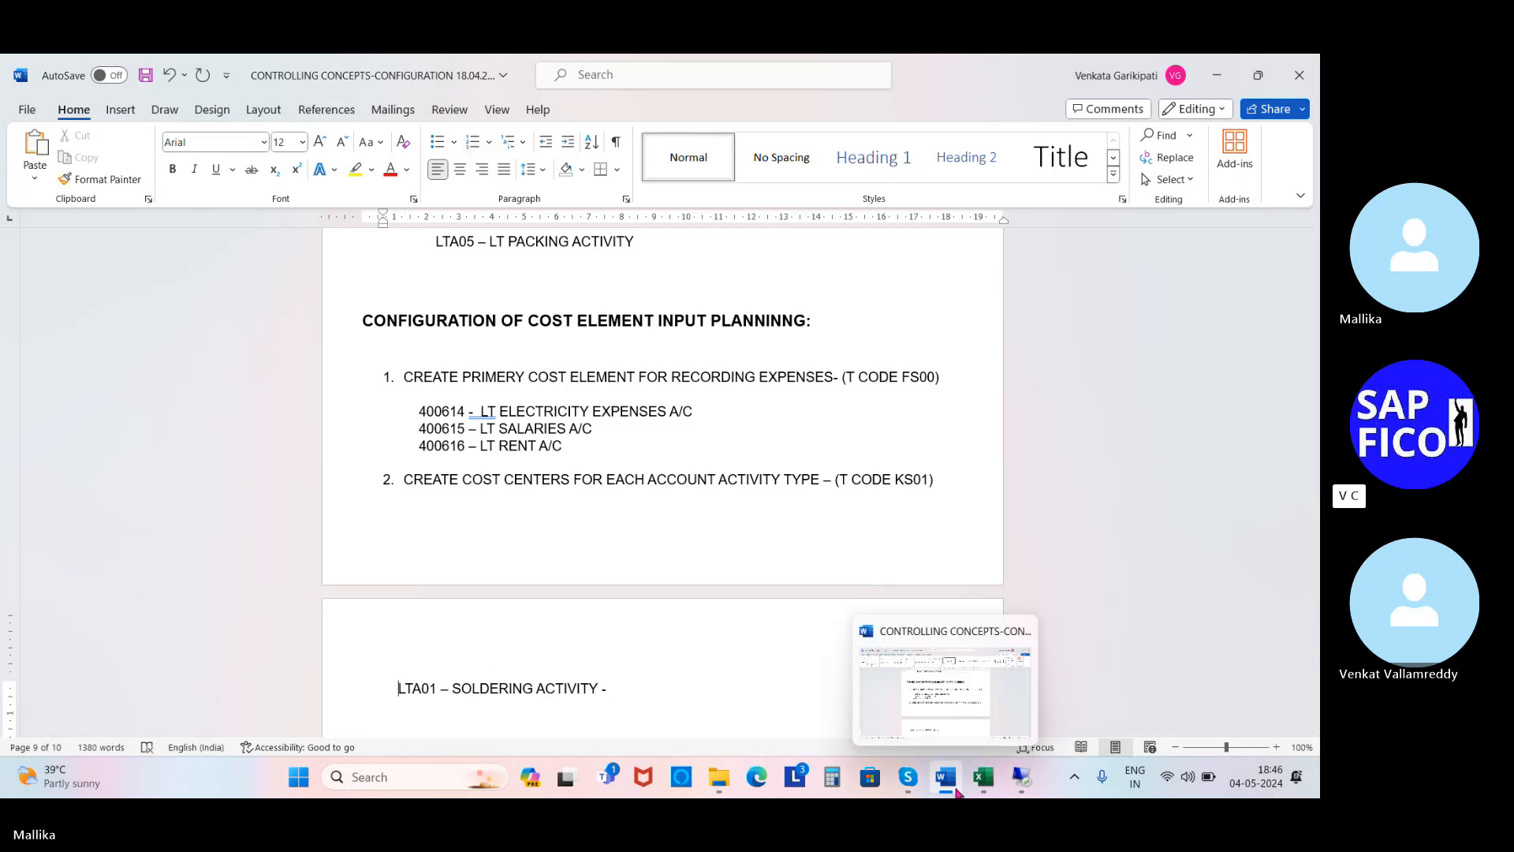
Switch back to SAP, enter LTA02 as the new cost center and proceed to its basic data screen.
click(1017, 779)
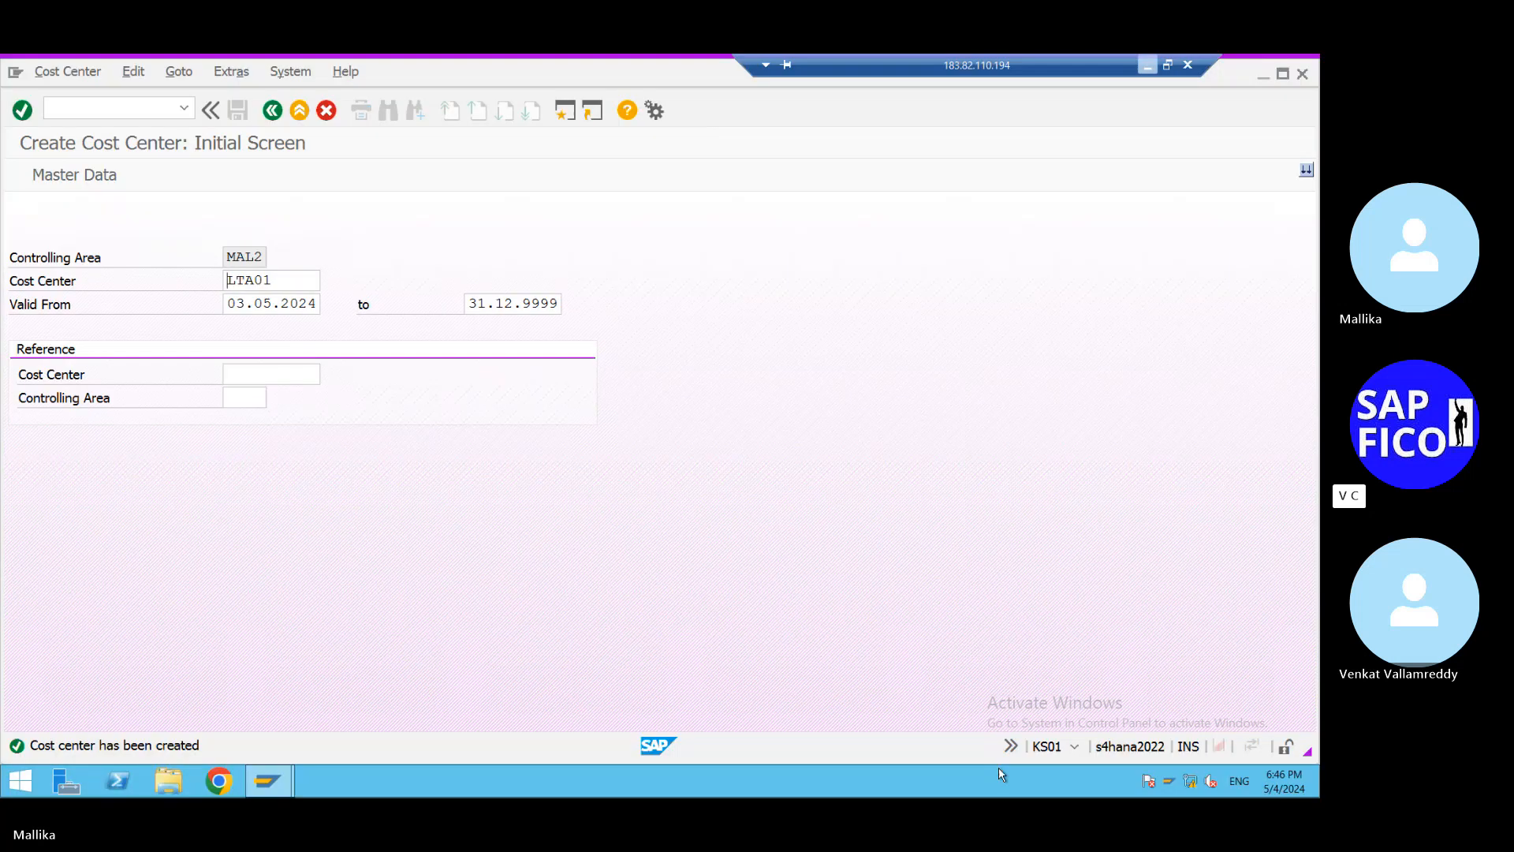
click(284, 282)
key(BackSpace)
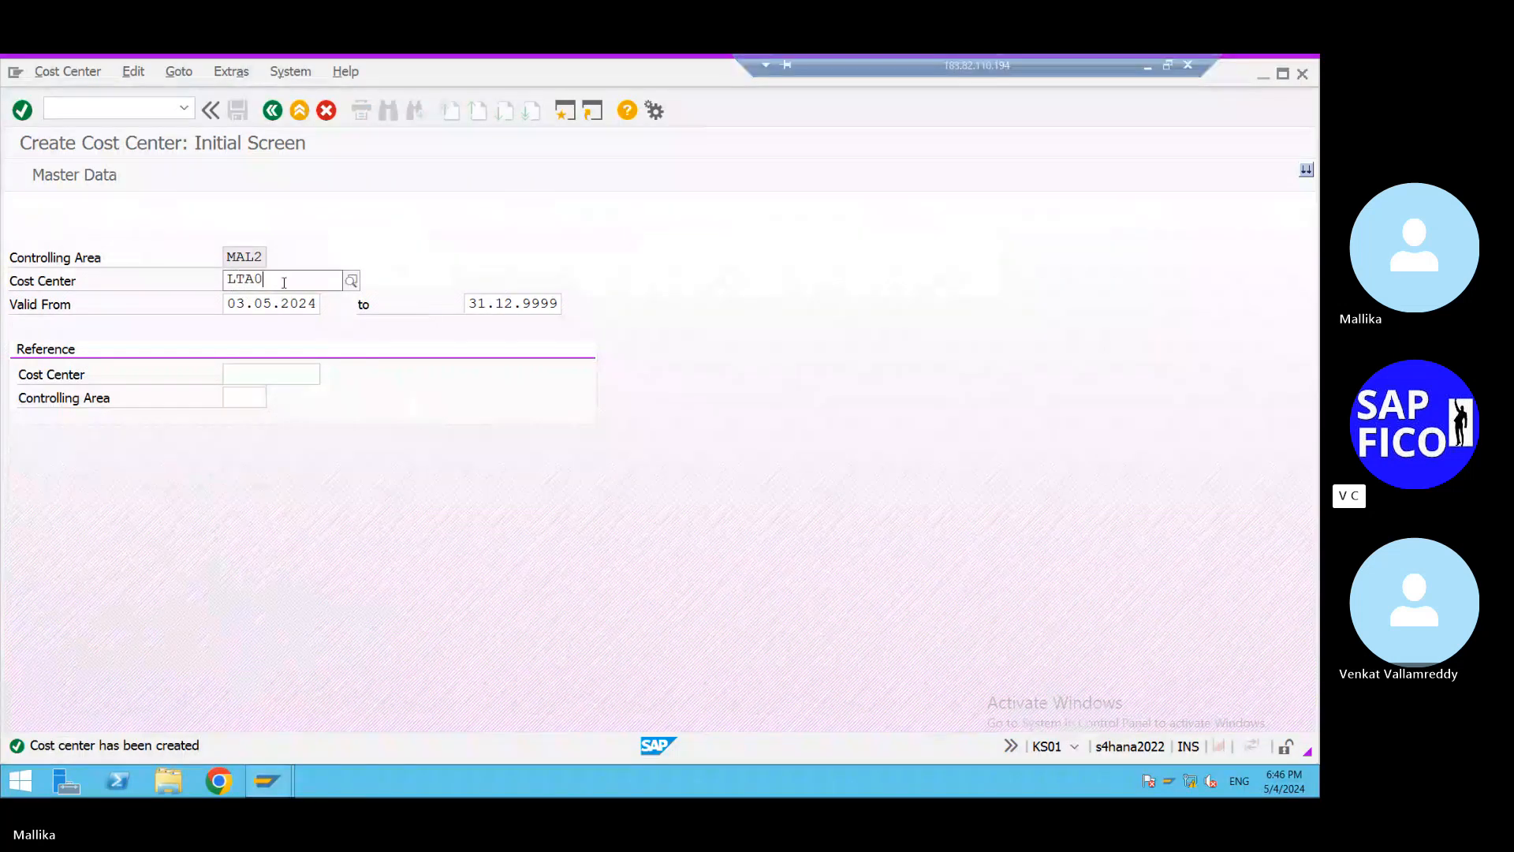
text(2)
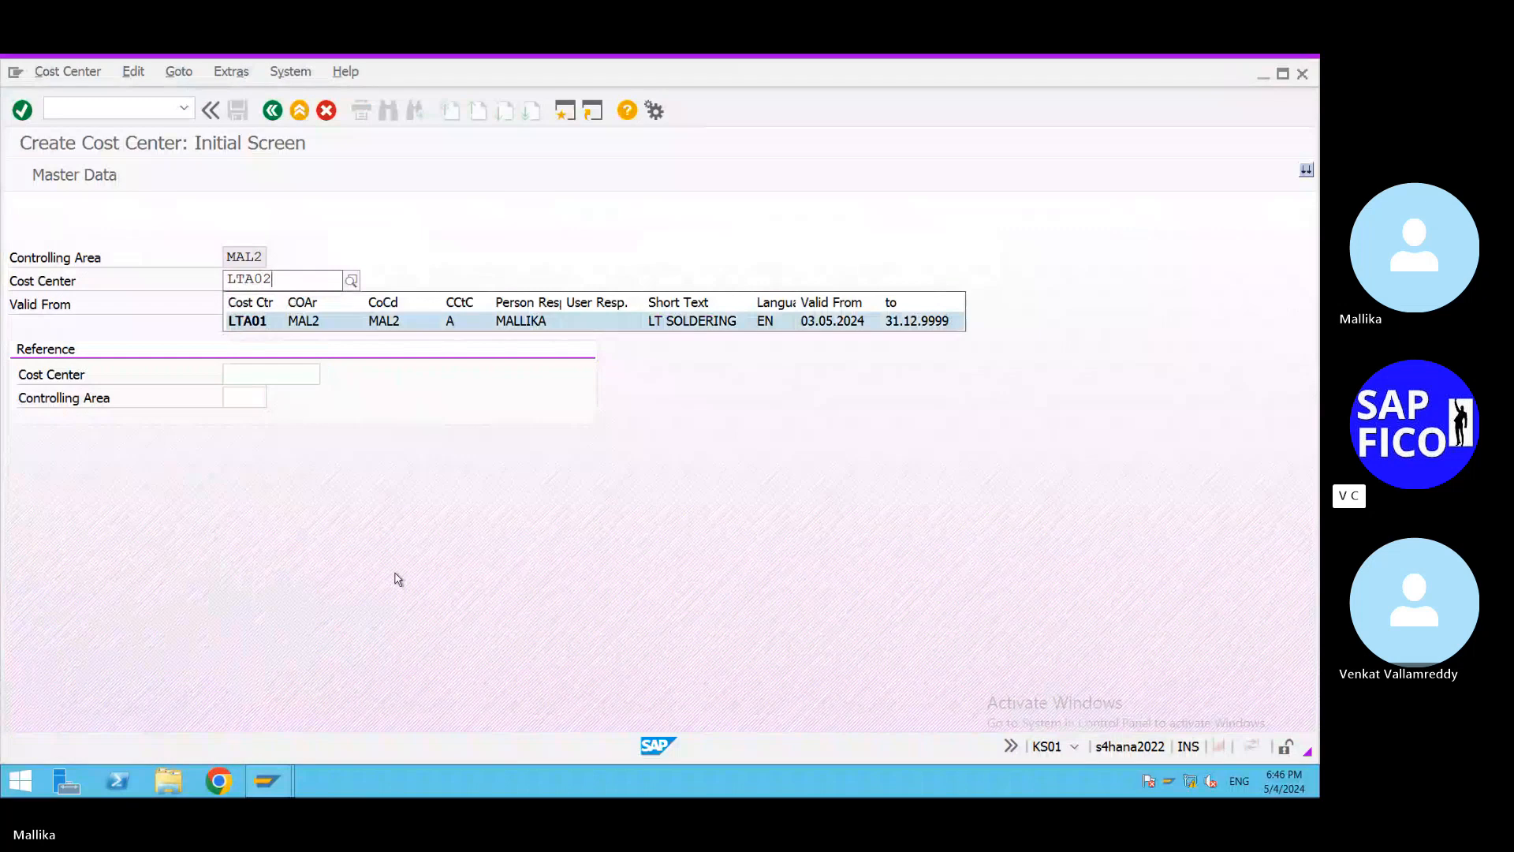
key(Return)
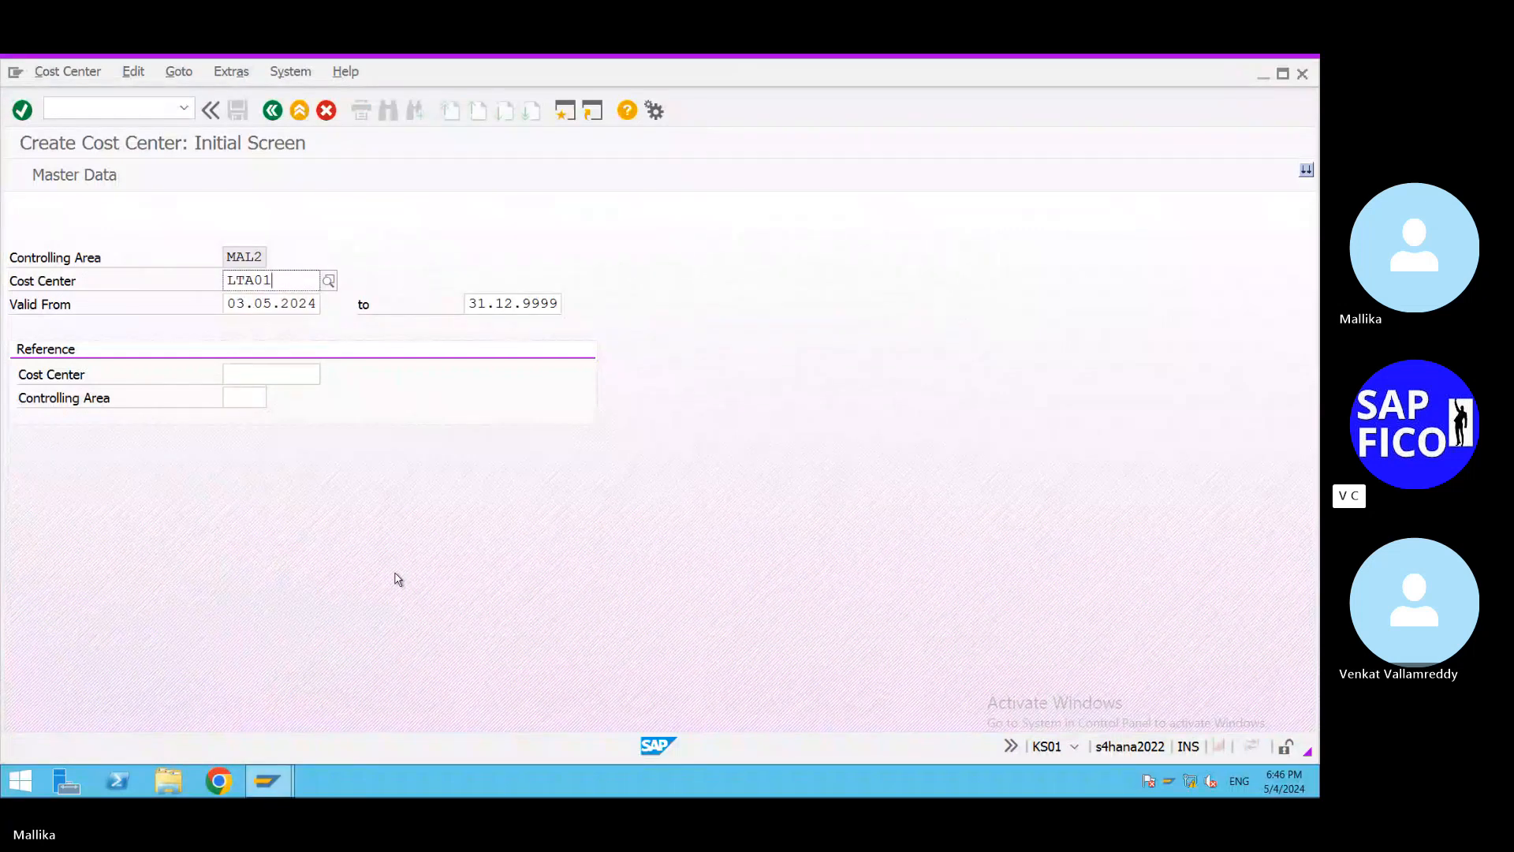
key(Return)
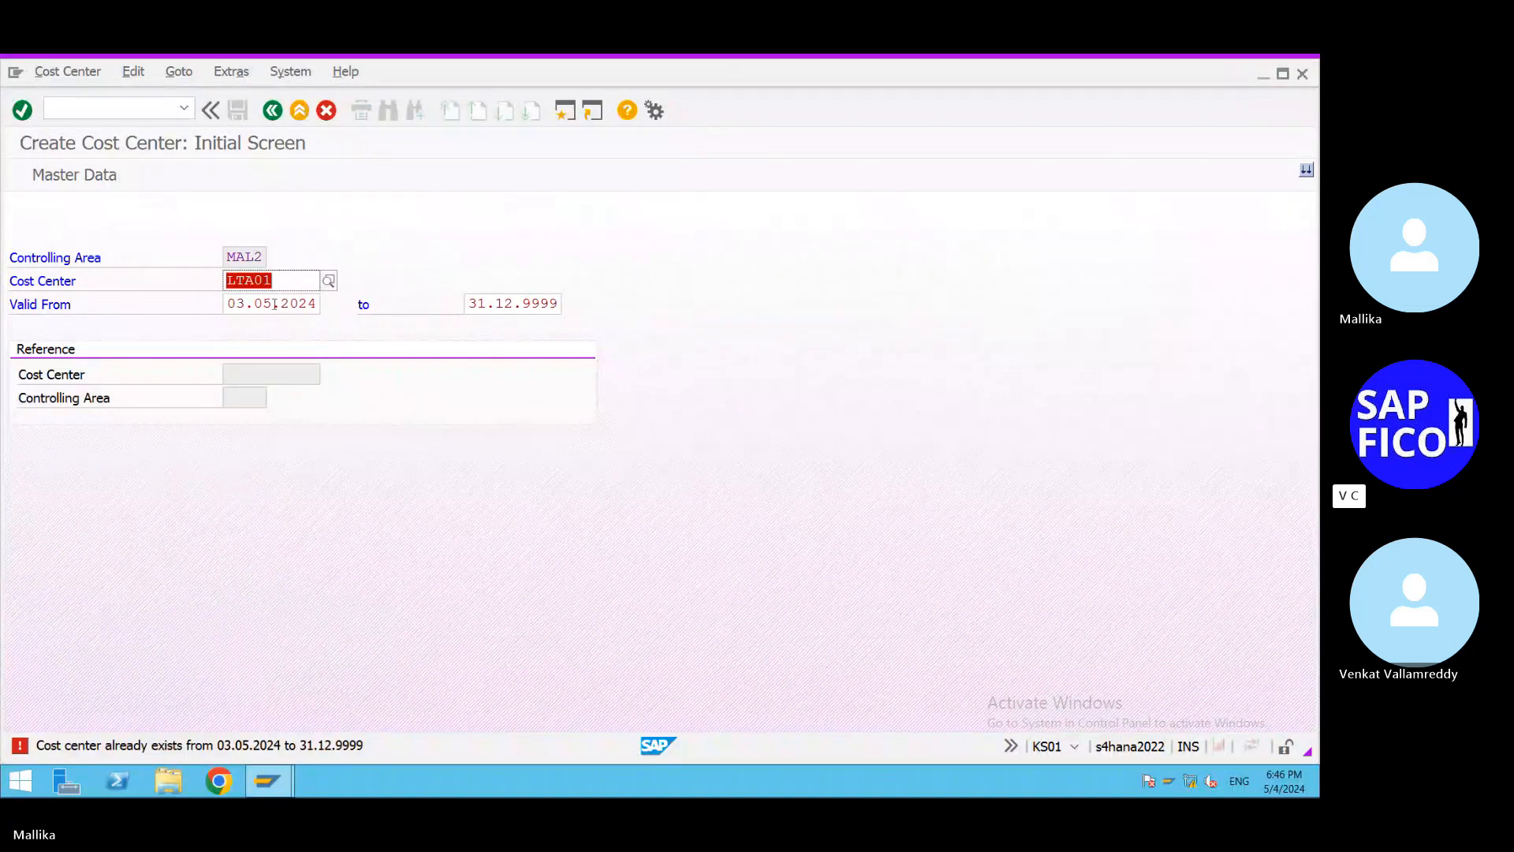
click(282, 282)
key(BackSpace)
text(2)
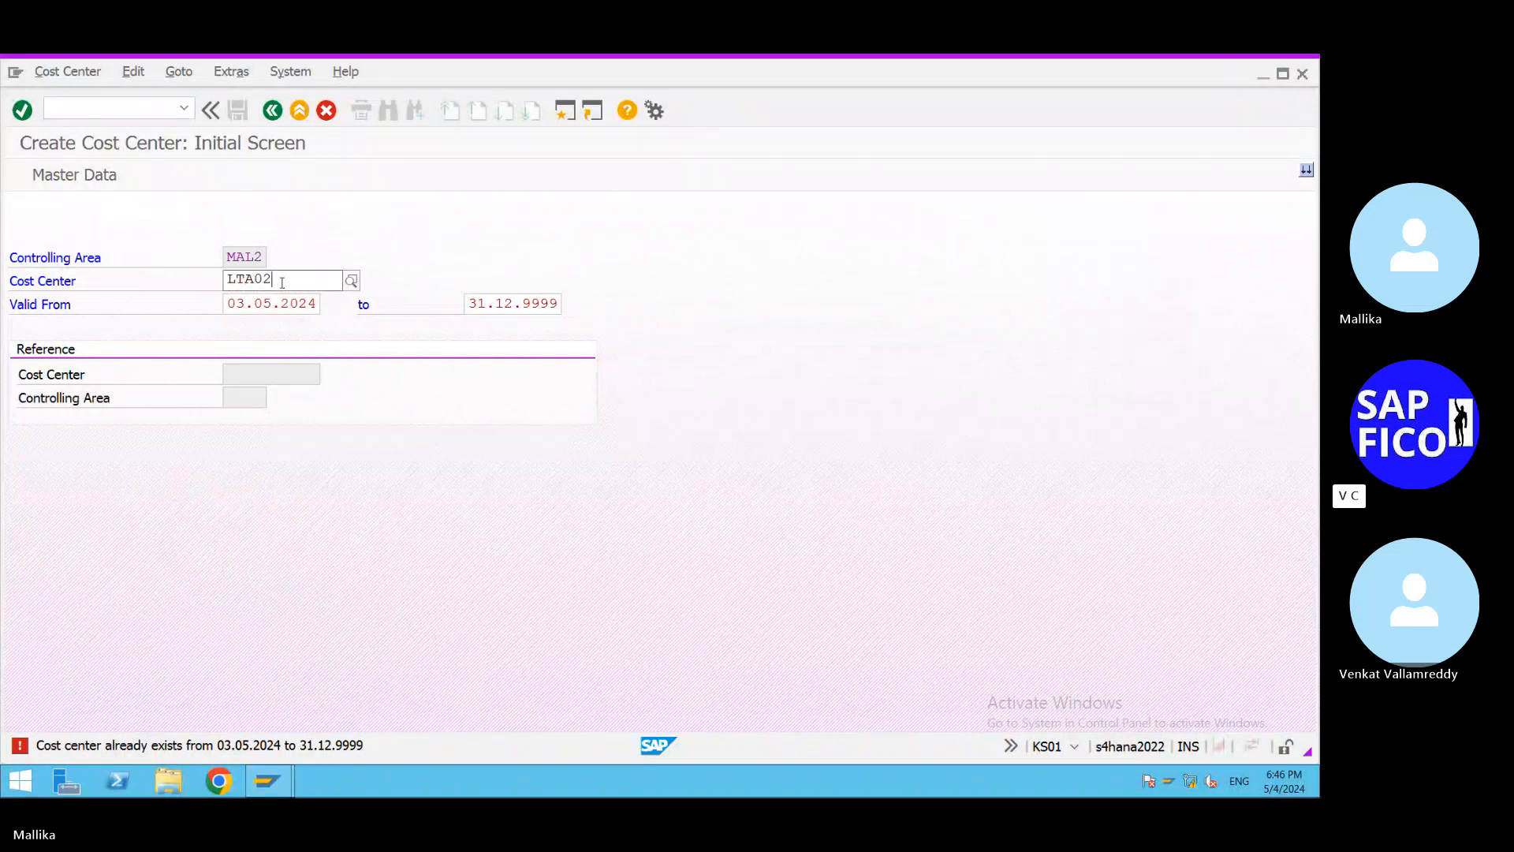
key(Return)
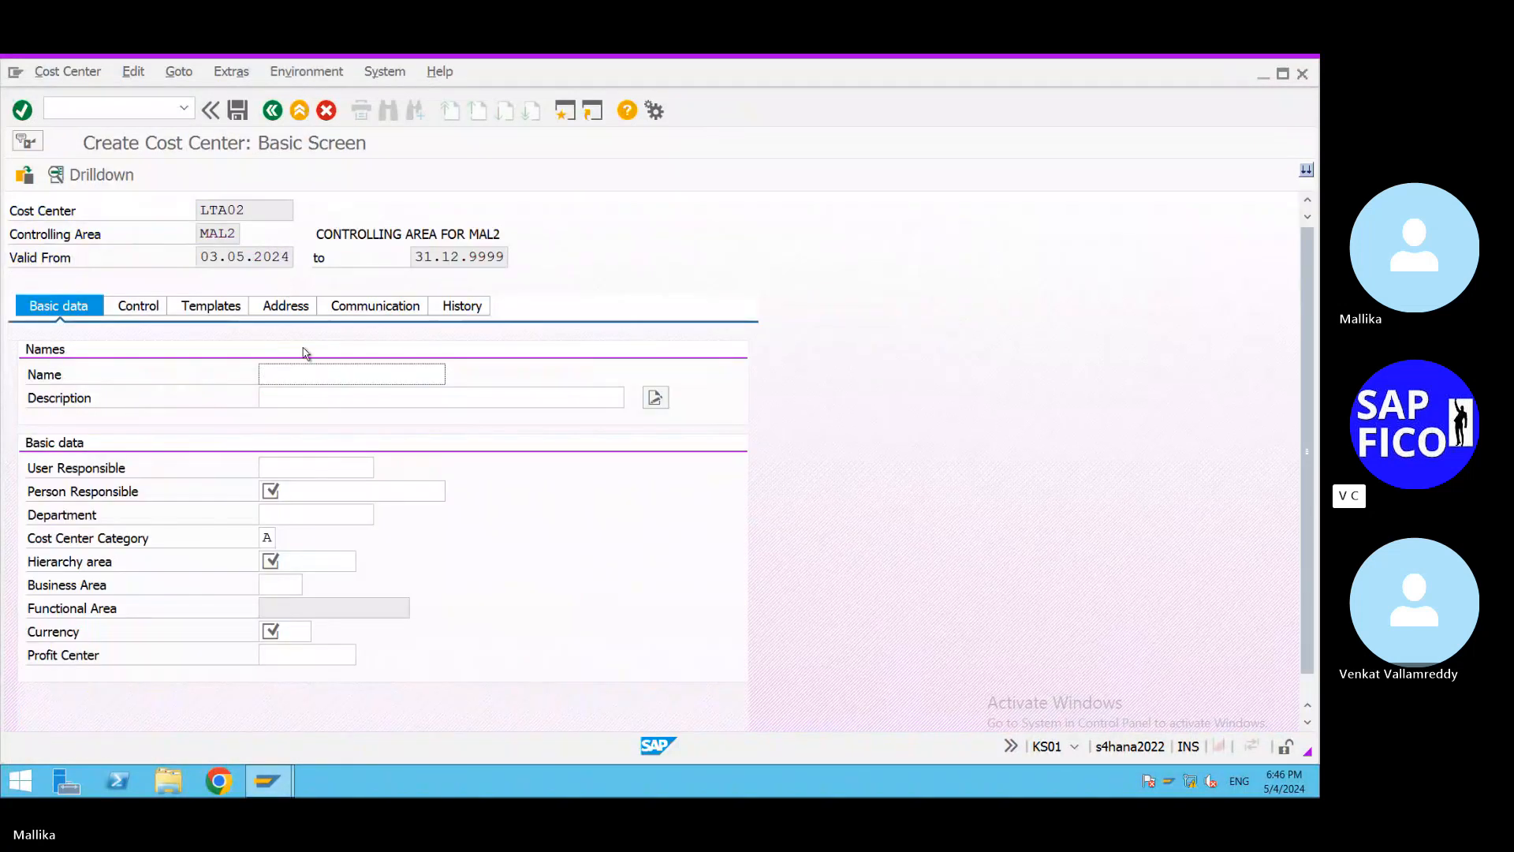
Enter LT ASSEMBLING as the name of cost center LTA02 and LT ASSEMBLING ACTIVITY as its description.
click(298, 372)
text(LT )
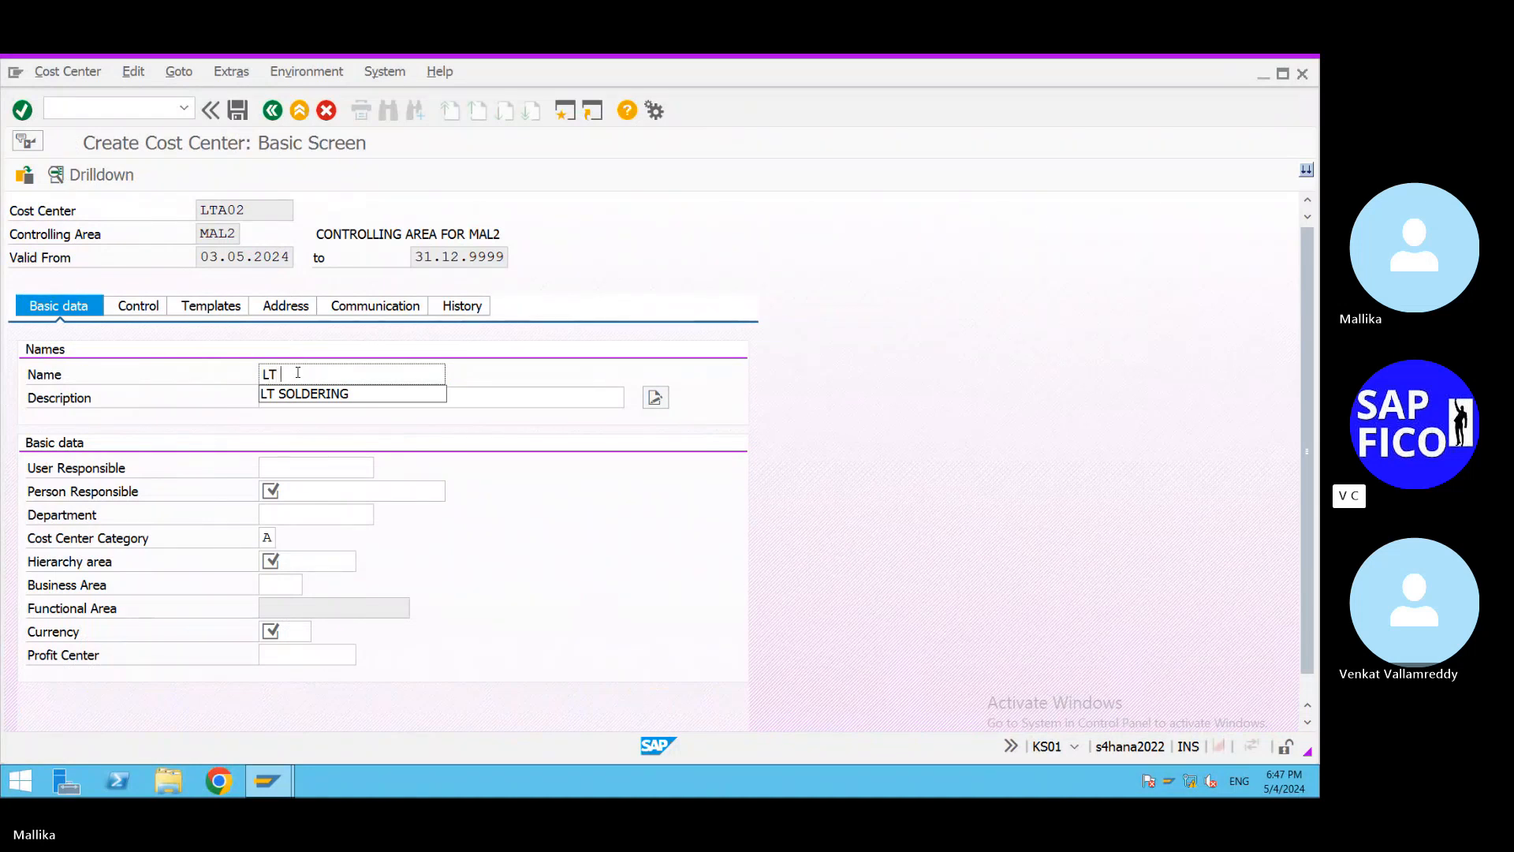
text(ASSE)
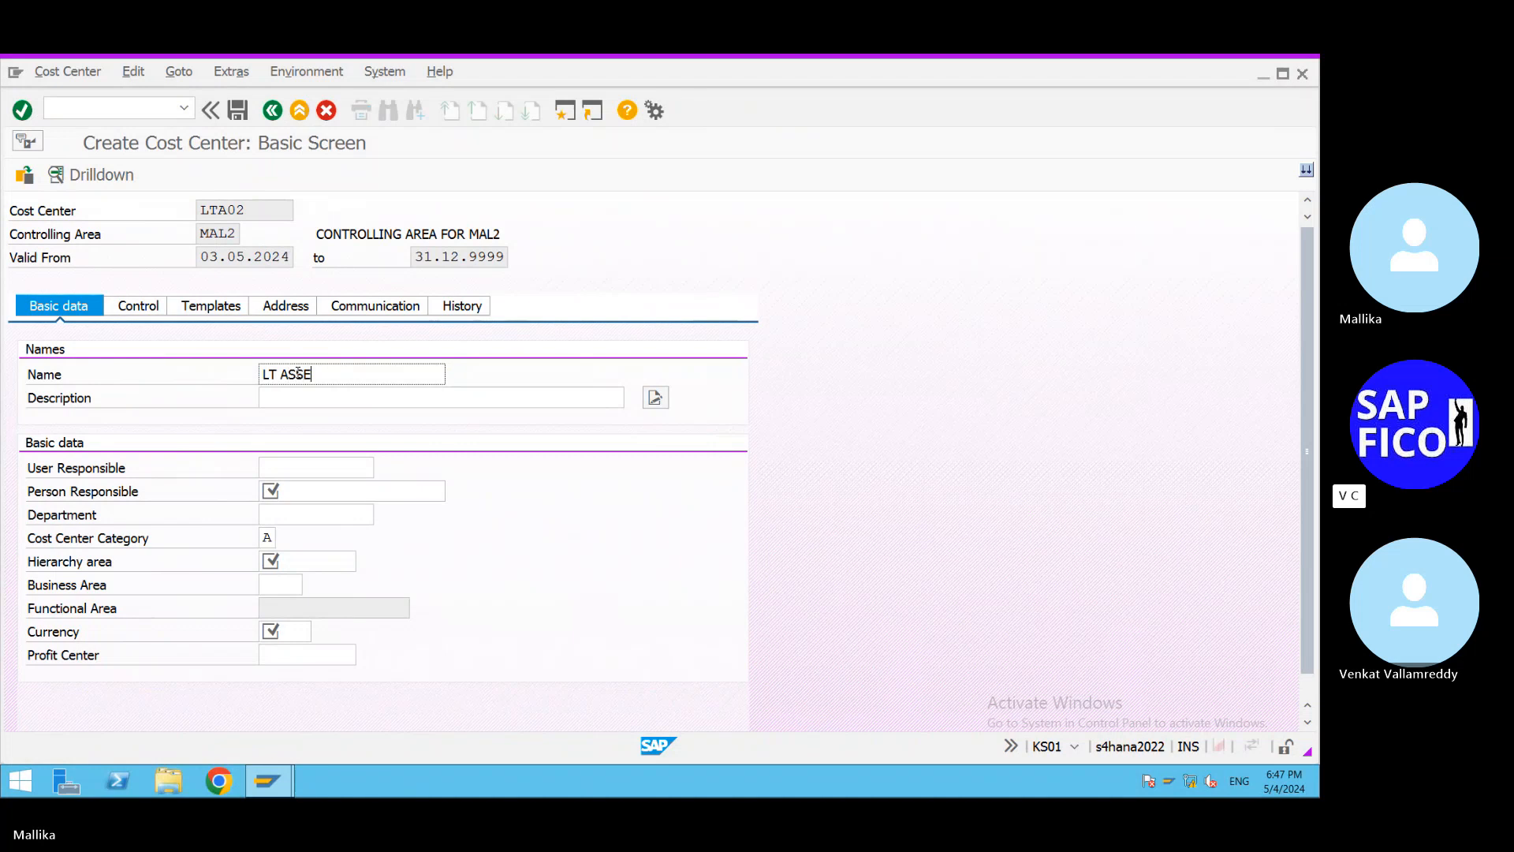
text(MBLING)
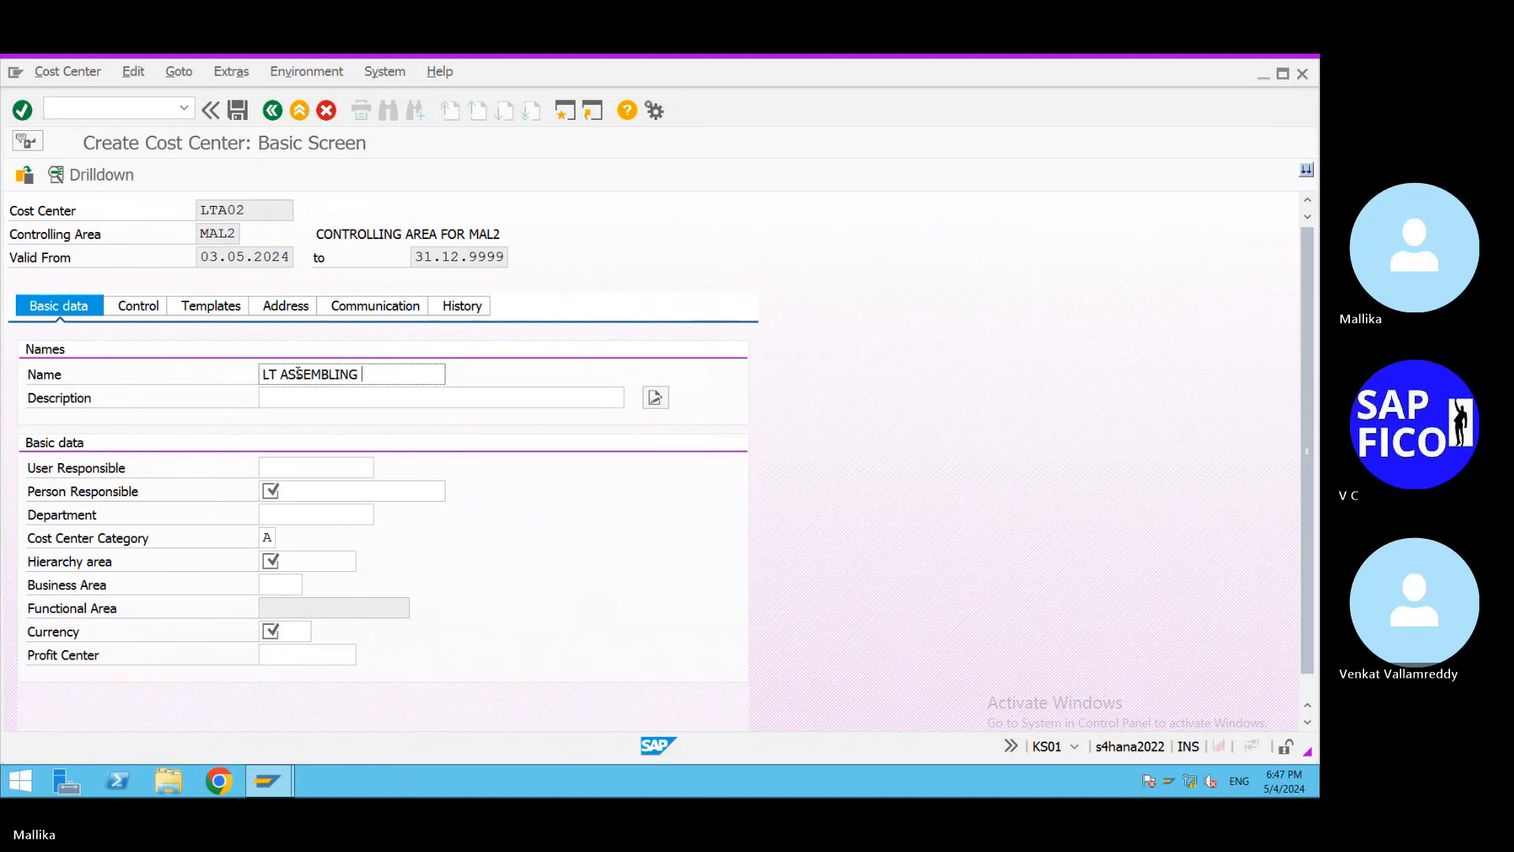
drag(382, 371, 57, 379)
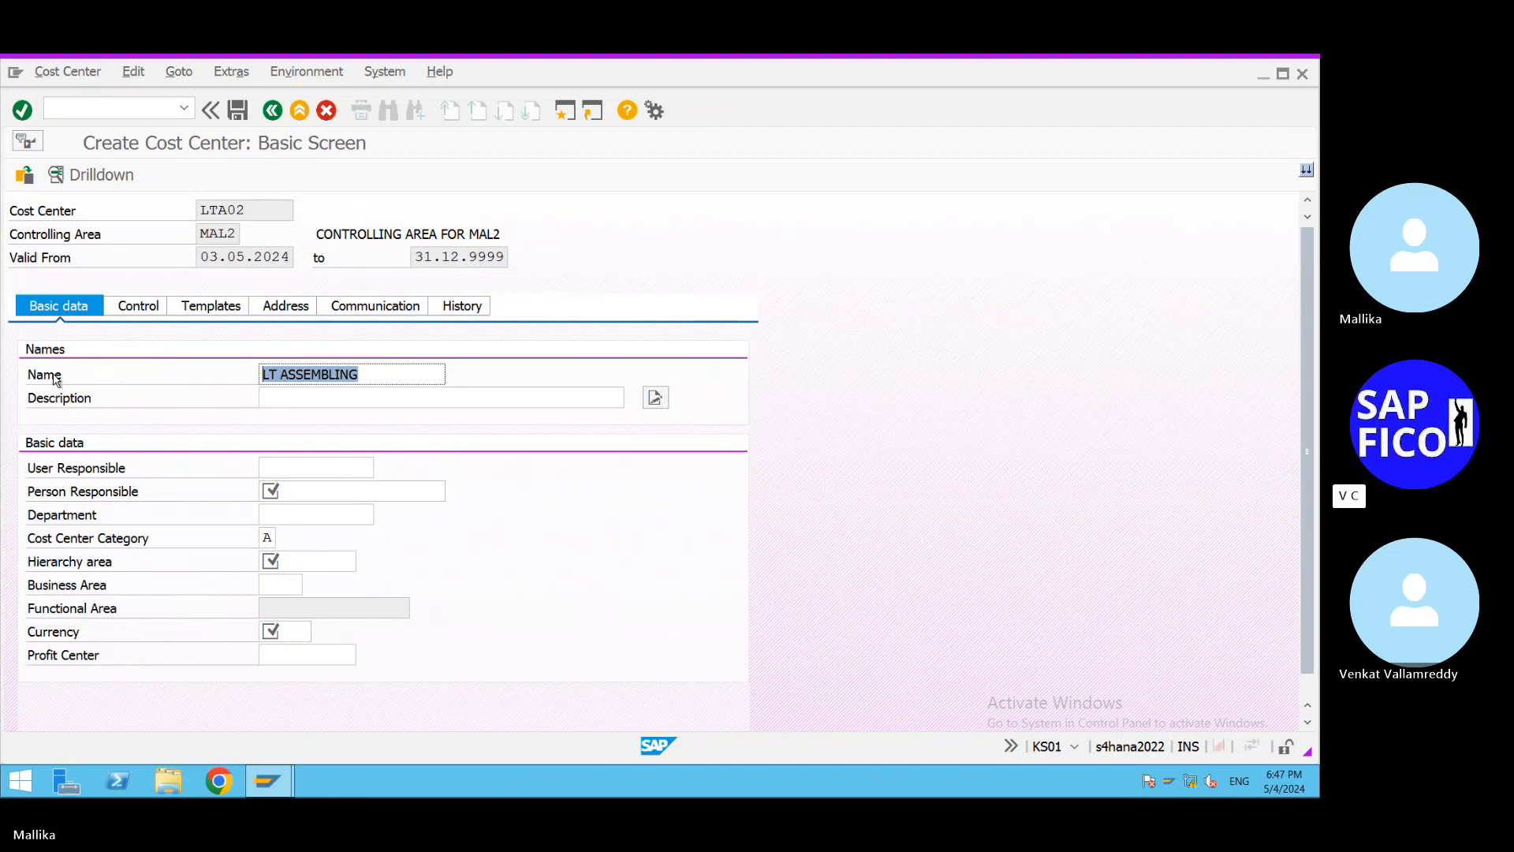
key(ctrl+c)
click(286, 395)
key(ctrl+v)
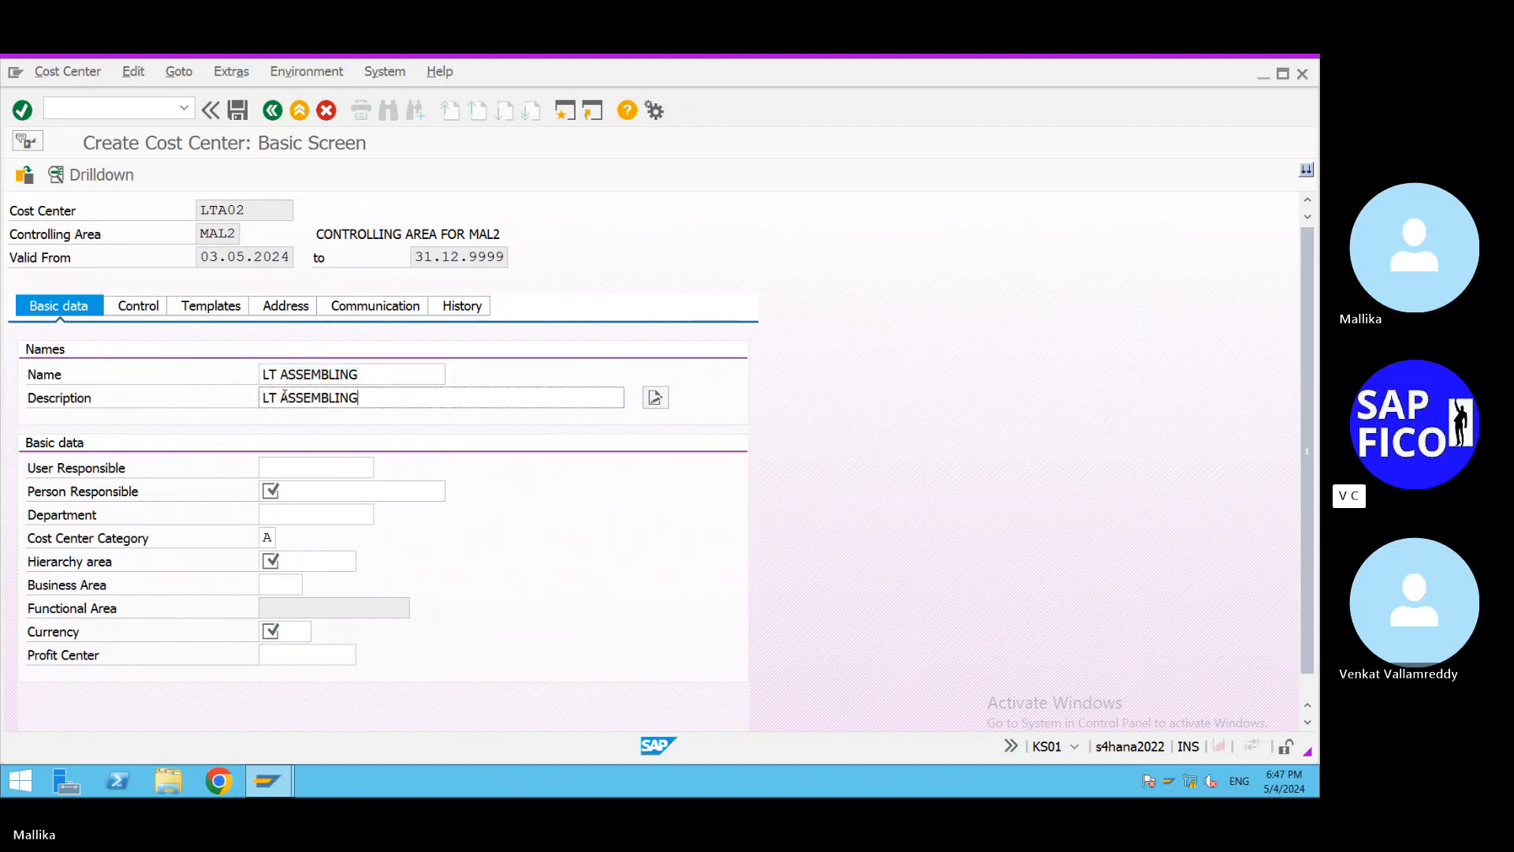
text(ACTIVITY)
Fill in the person responsible, category A (PRODUCTION), hierarchy area MAL2CCSH and currency INR for cost center LTA02.
click(292, 491)
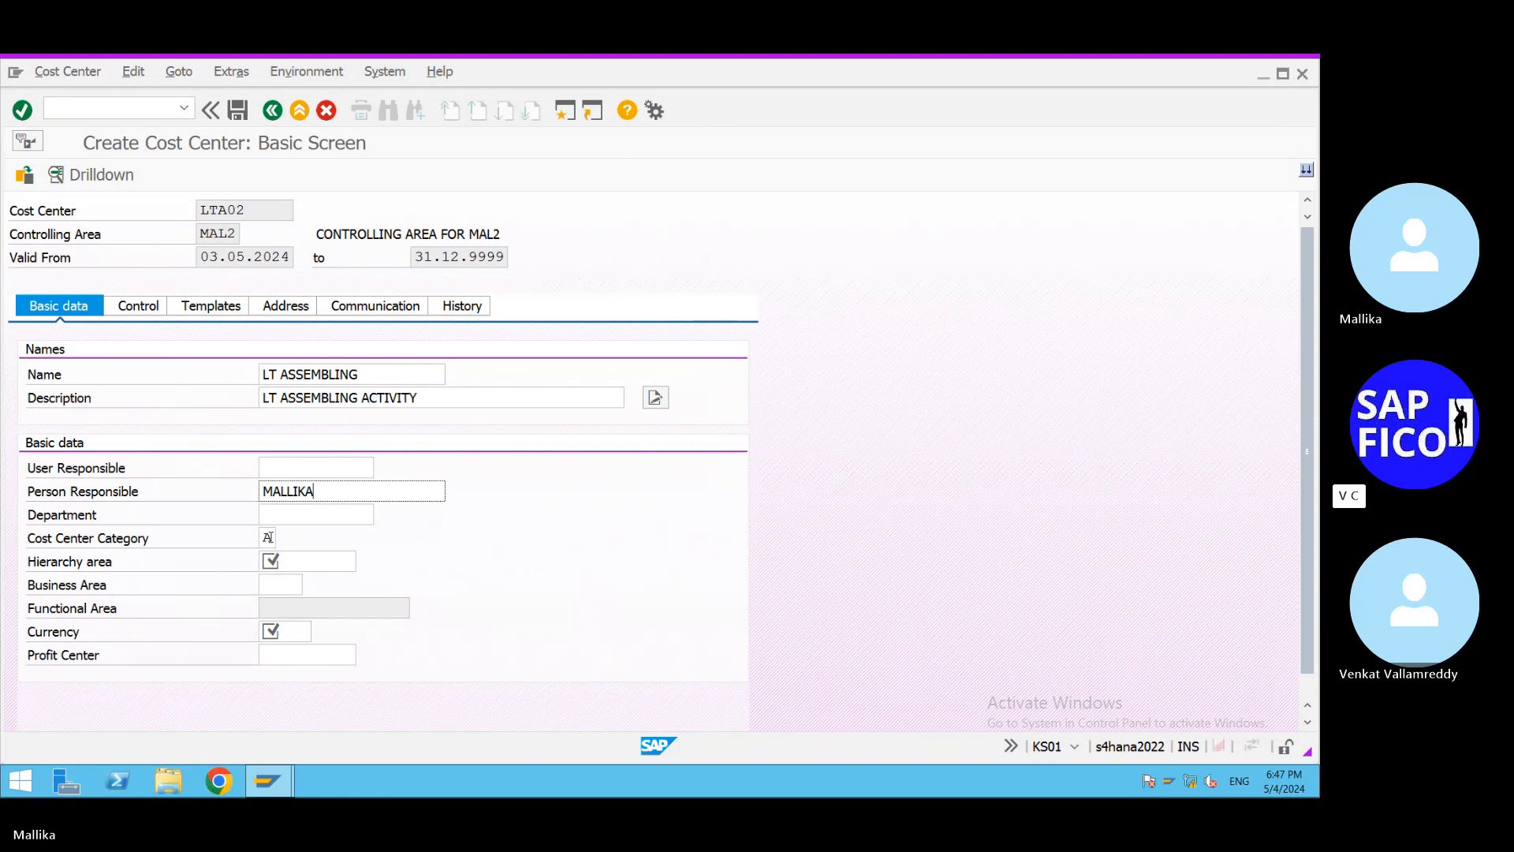
click(268, 537)
click(284, 539)
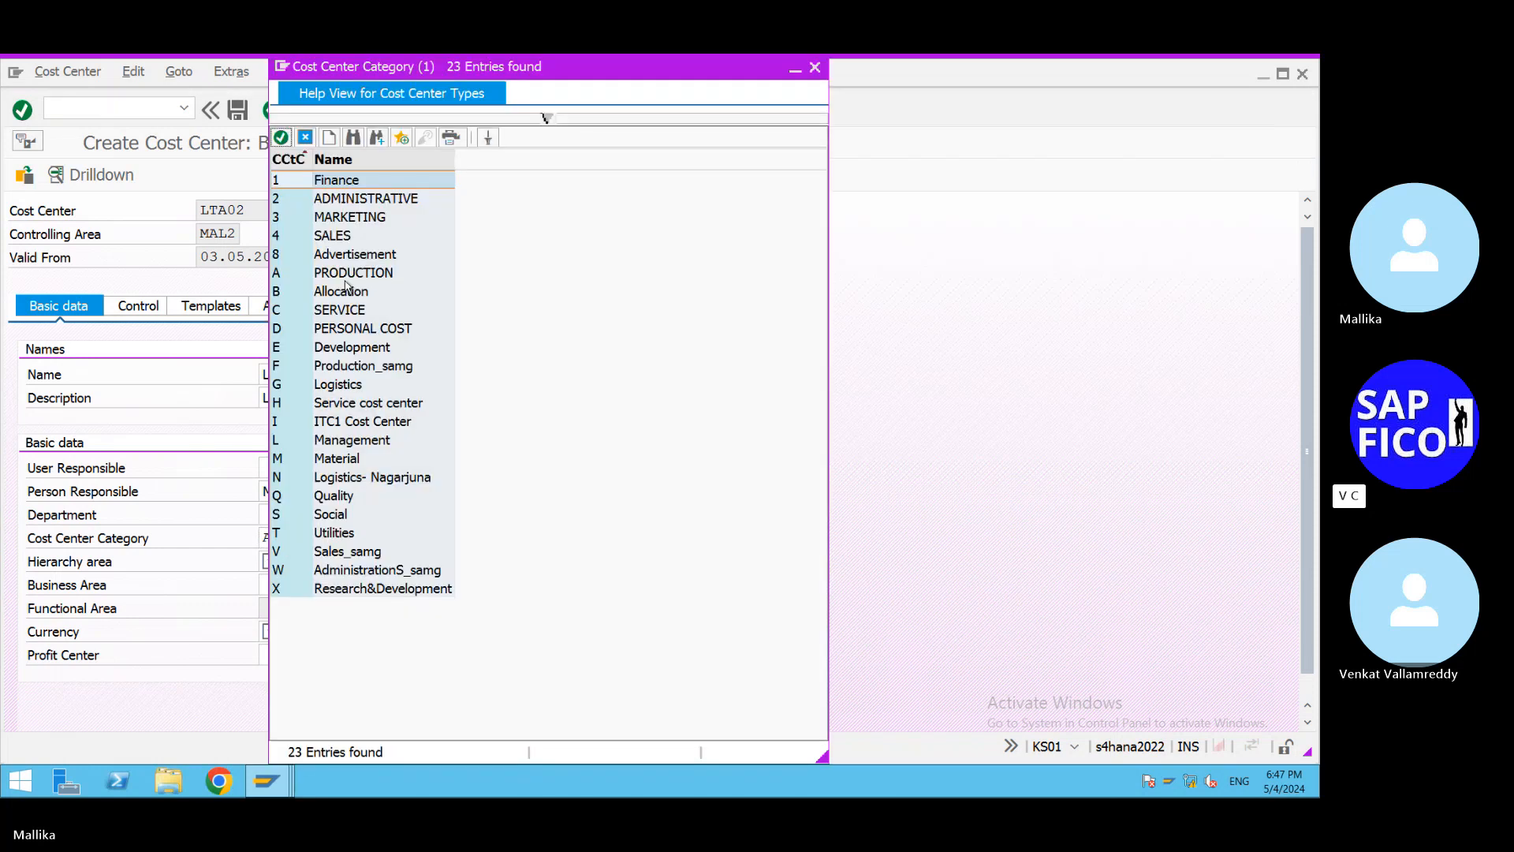
double_click(347, 272)
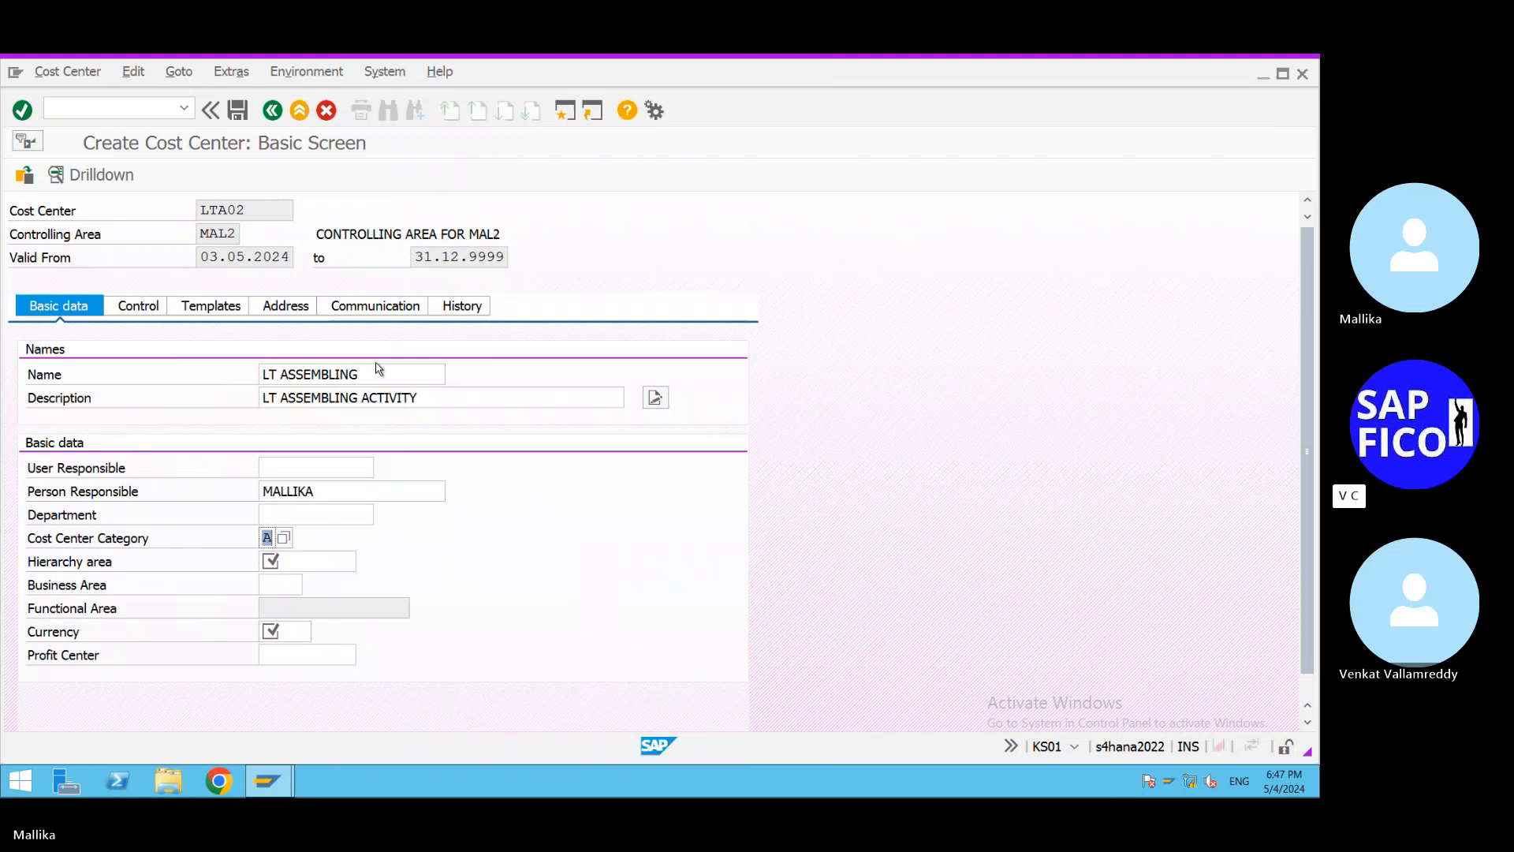
click(303, 568)
click(325, 591)
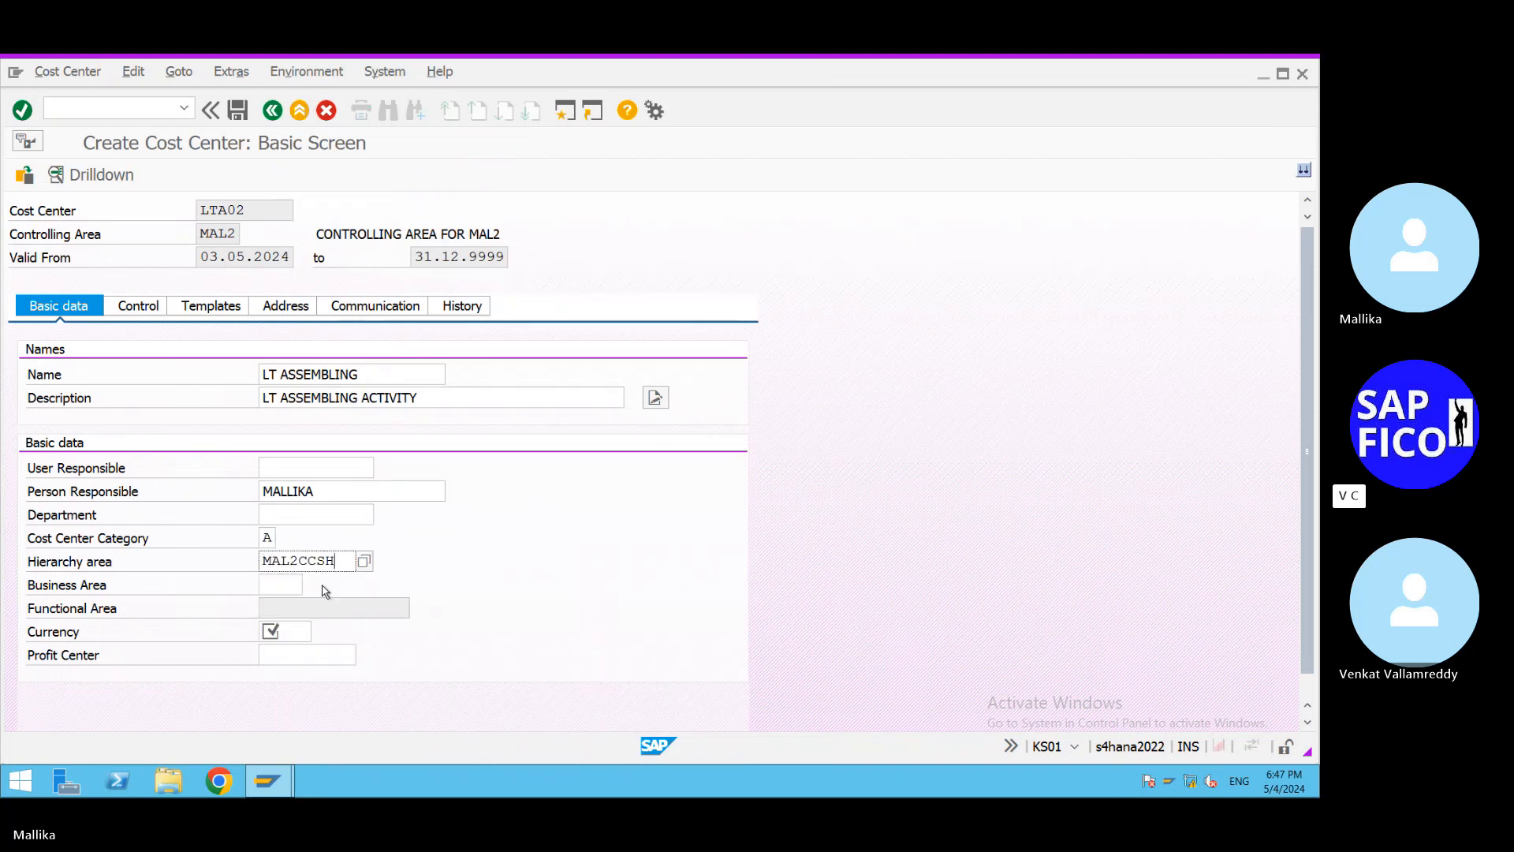
click(285, 630)
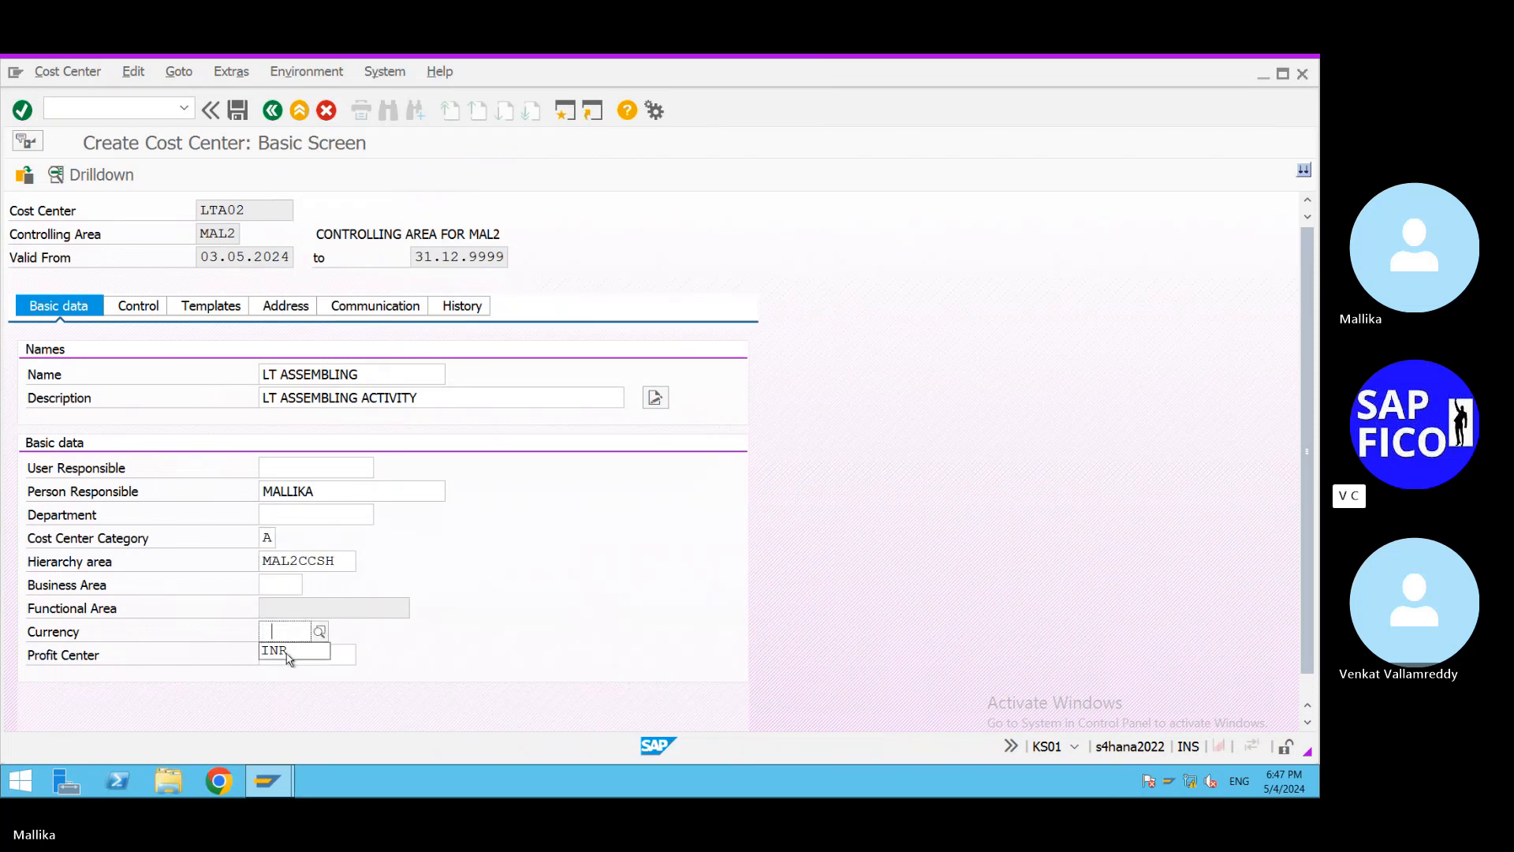
click(288, 657)
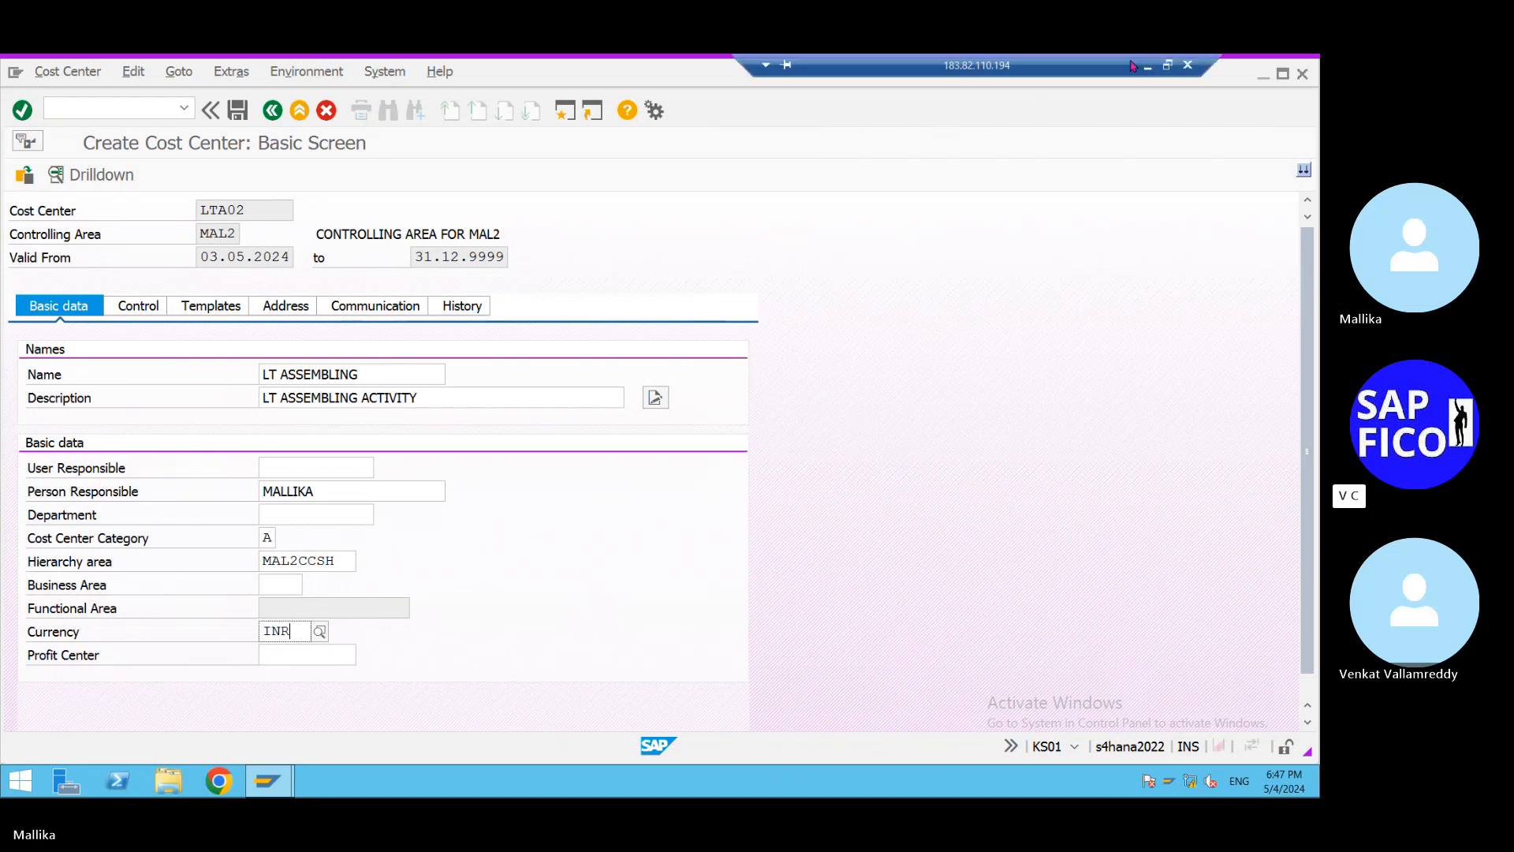
Switch to the Word document, remove the trailing dash from the LTA01 soldering activity line and begin a new line "LTA02 -" below it.
click(1148, 66)
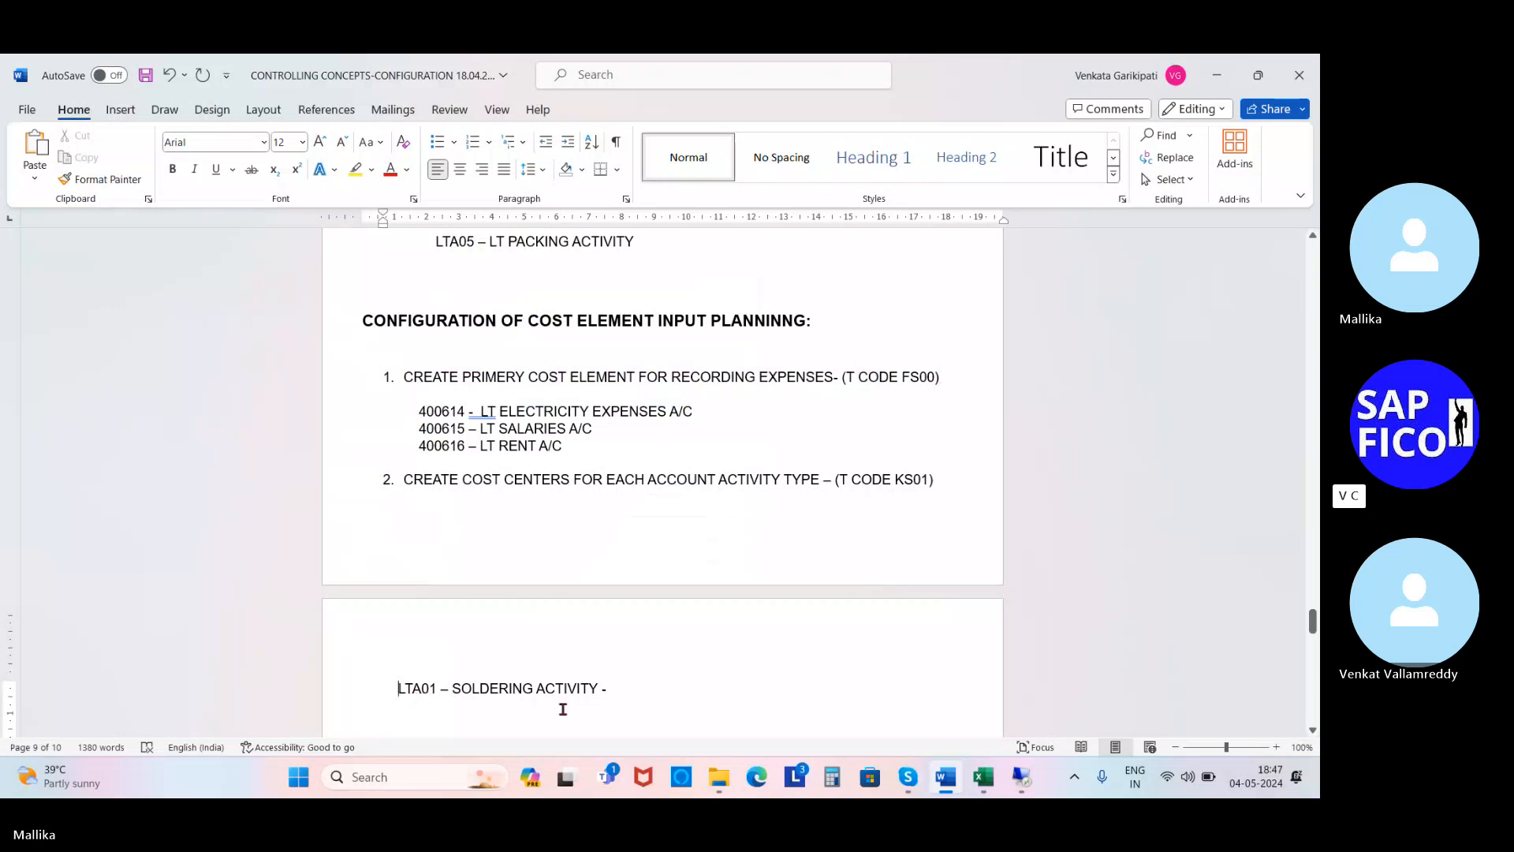
click(615, 690)
key(BackSpace)
key(BackSpace)
scroll(631, 663, down, 3)
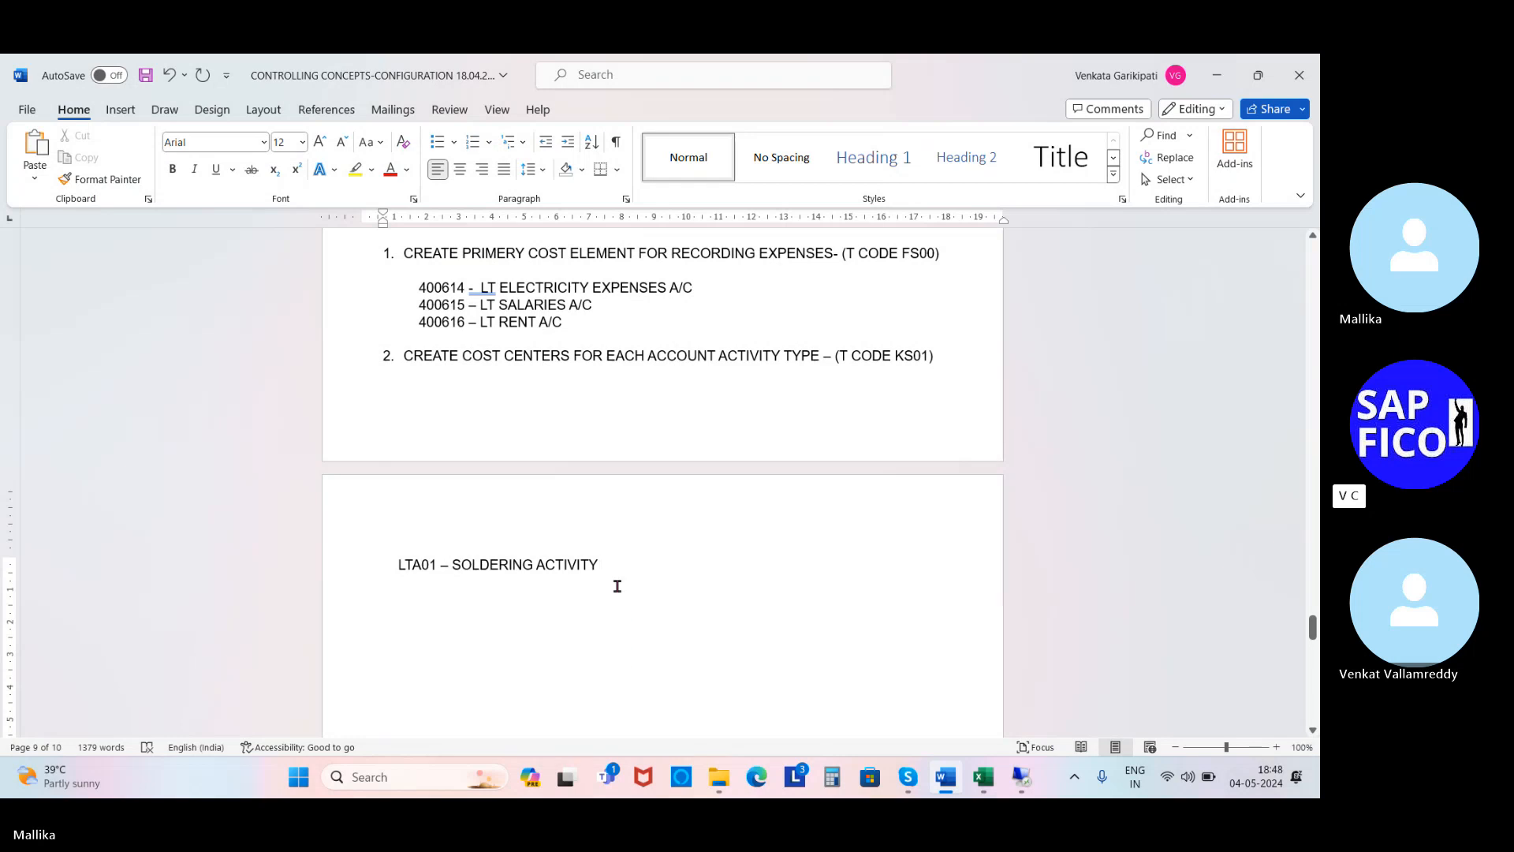
key(Return)
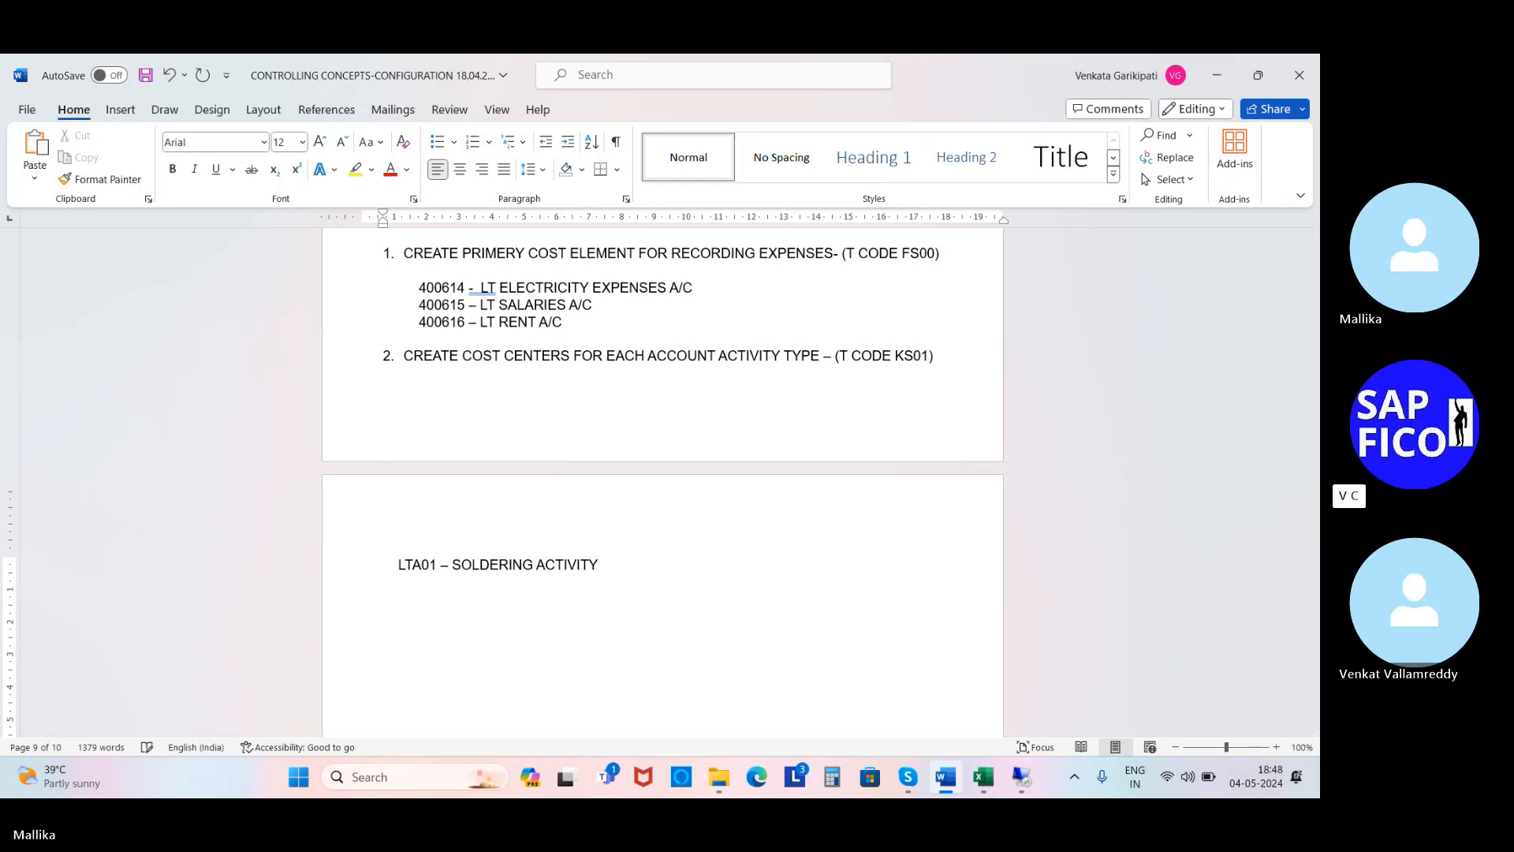
text(LTA02 -)
Switch back to SAP and save cost center LTA02 without a profit center.
click(1021, 778)
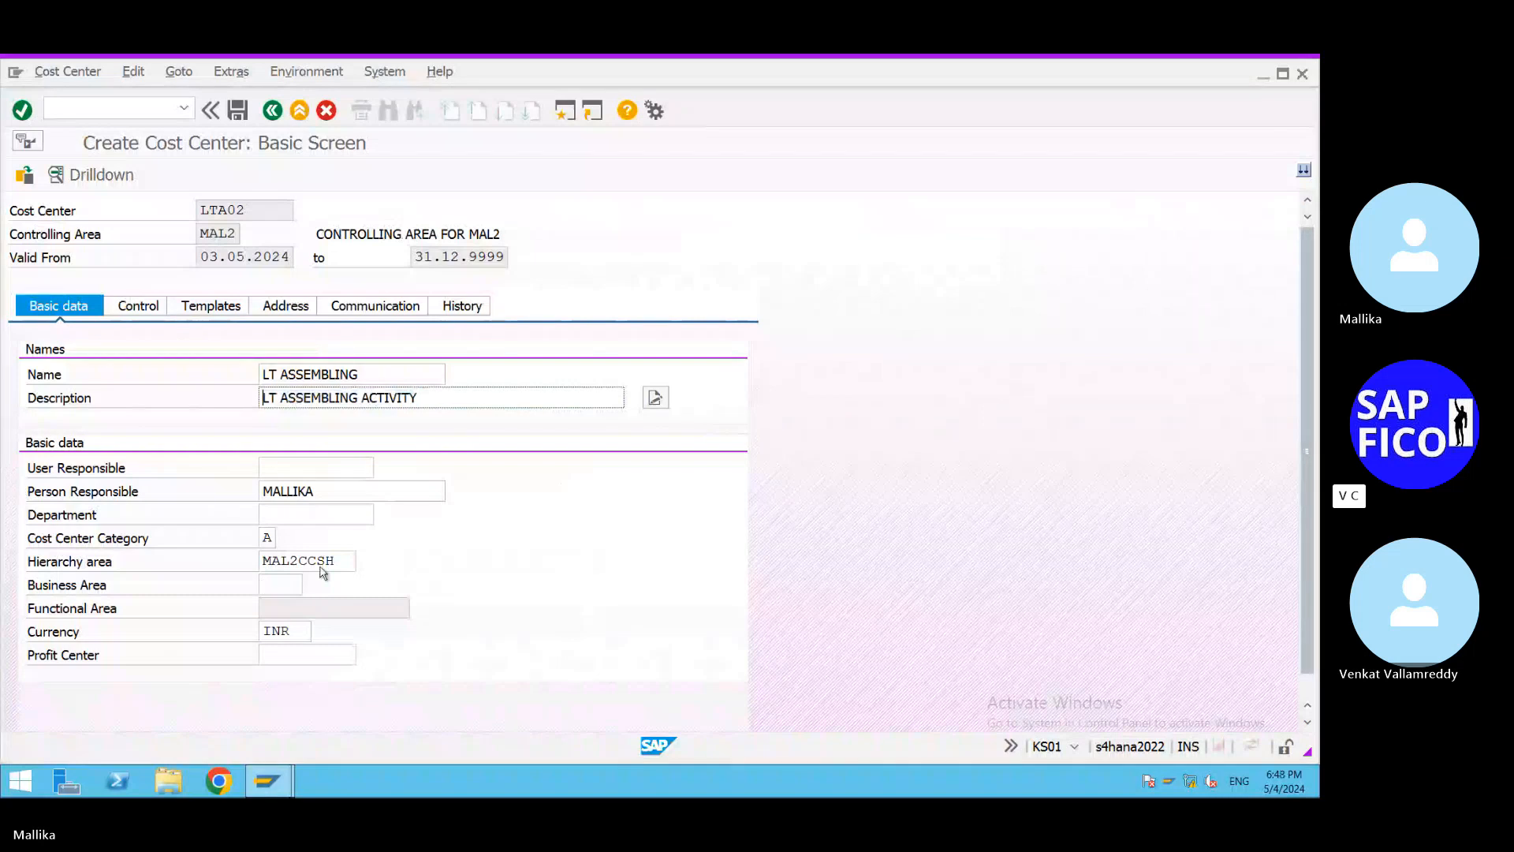
click(239, 111)
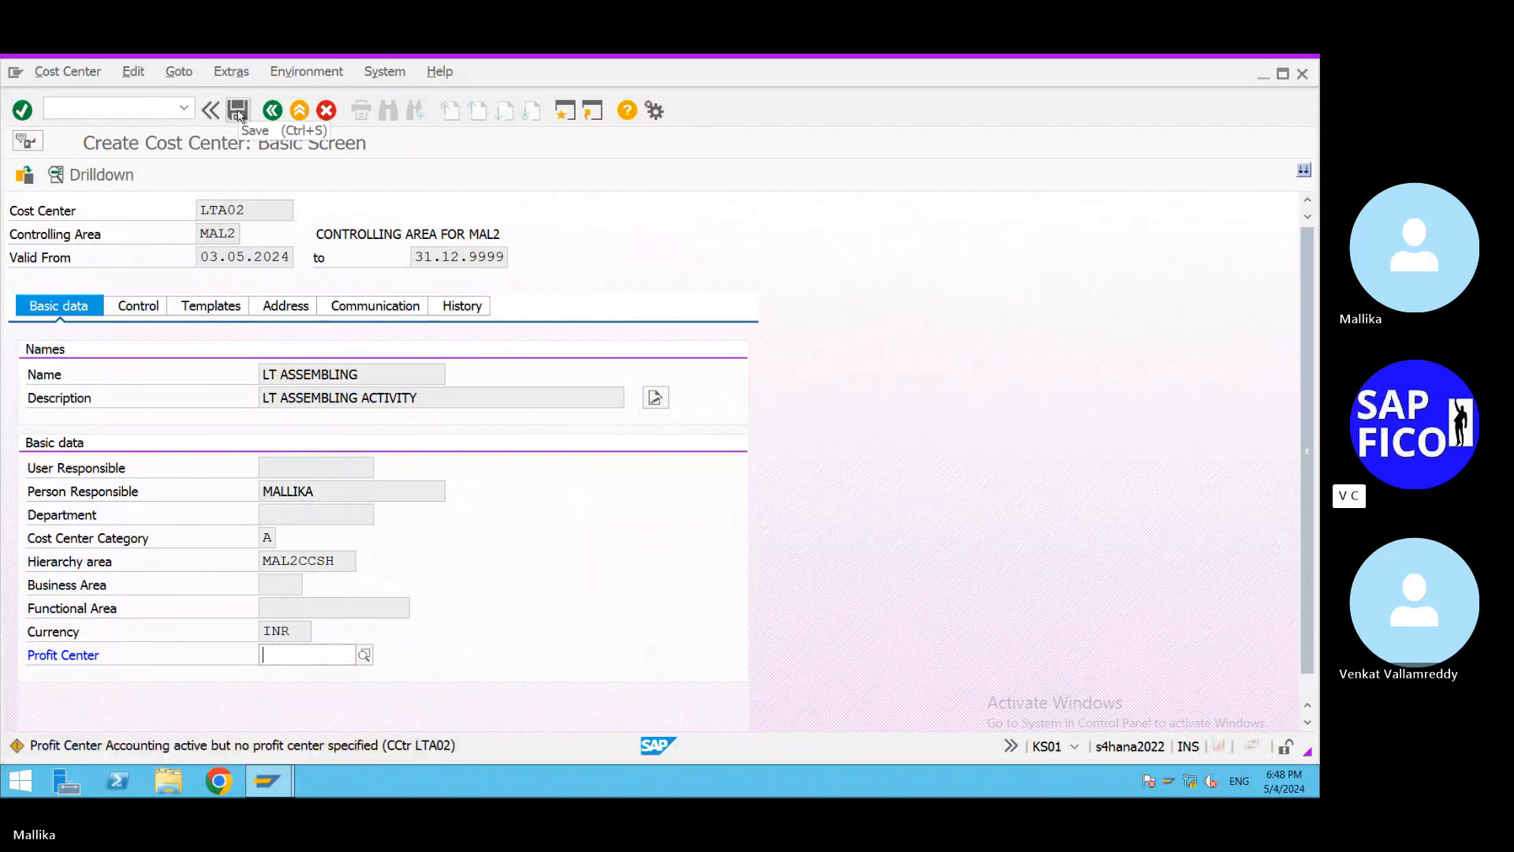
click(239, 112)
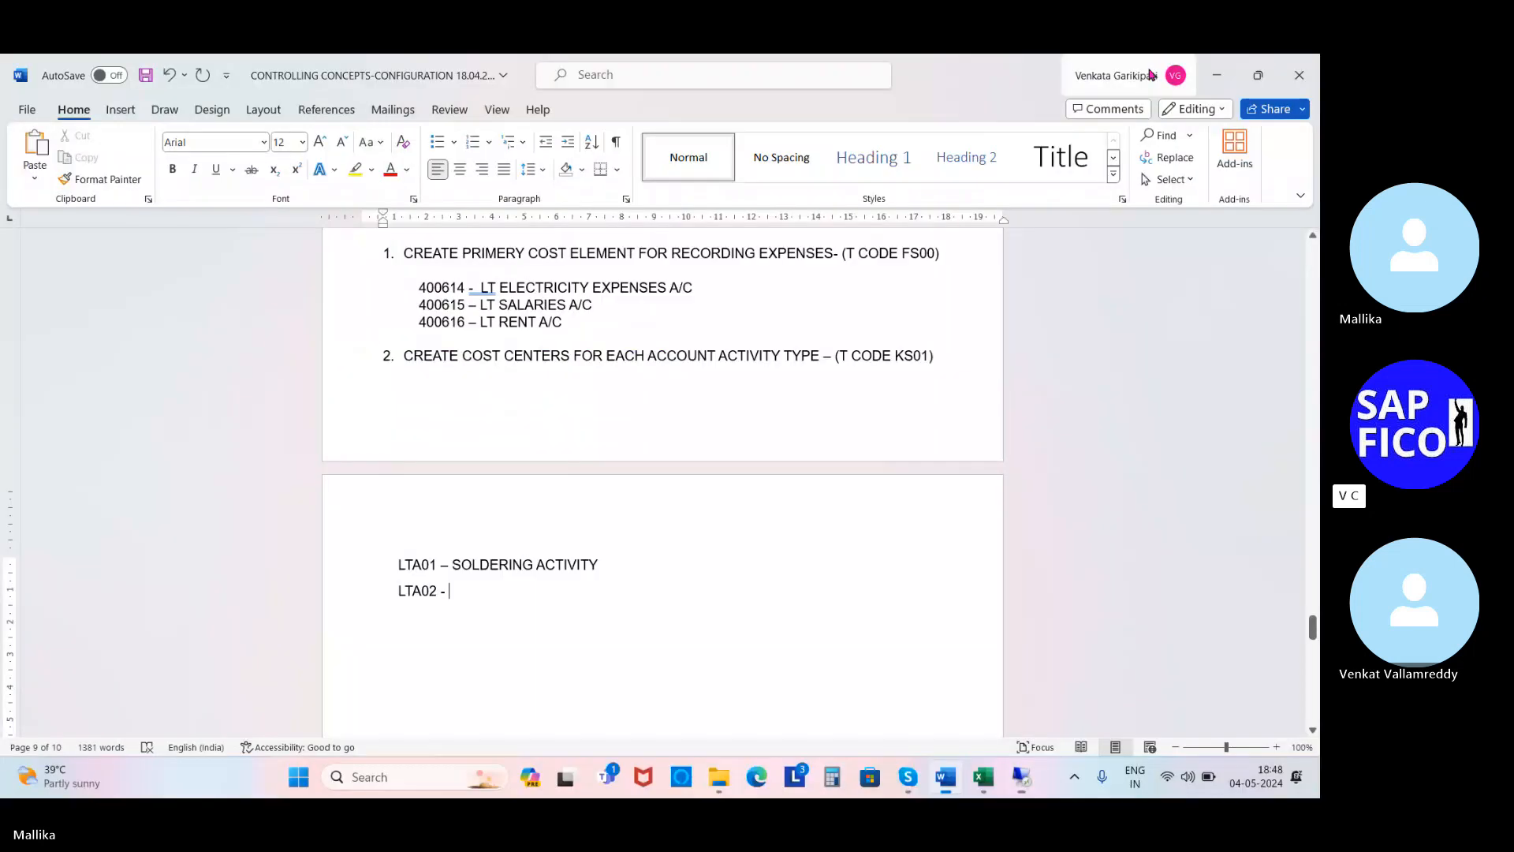
Switch to Word, complete the LTA02 line with "LT ASSEMBLING ACTIVITY" and begin the next line with "LTA03 -".
click(1157, 65)
text(LT ASSEMBLING ACTIVITY)
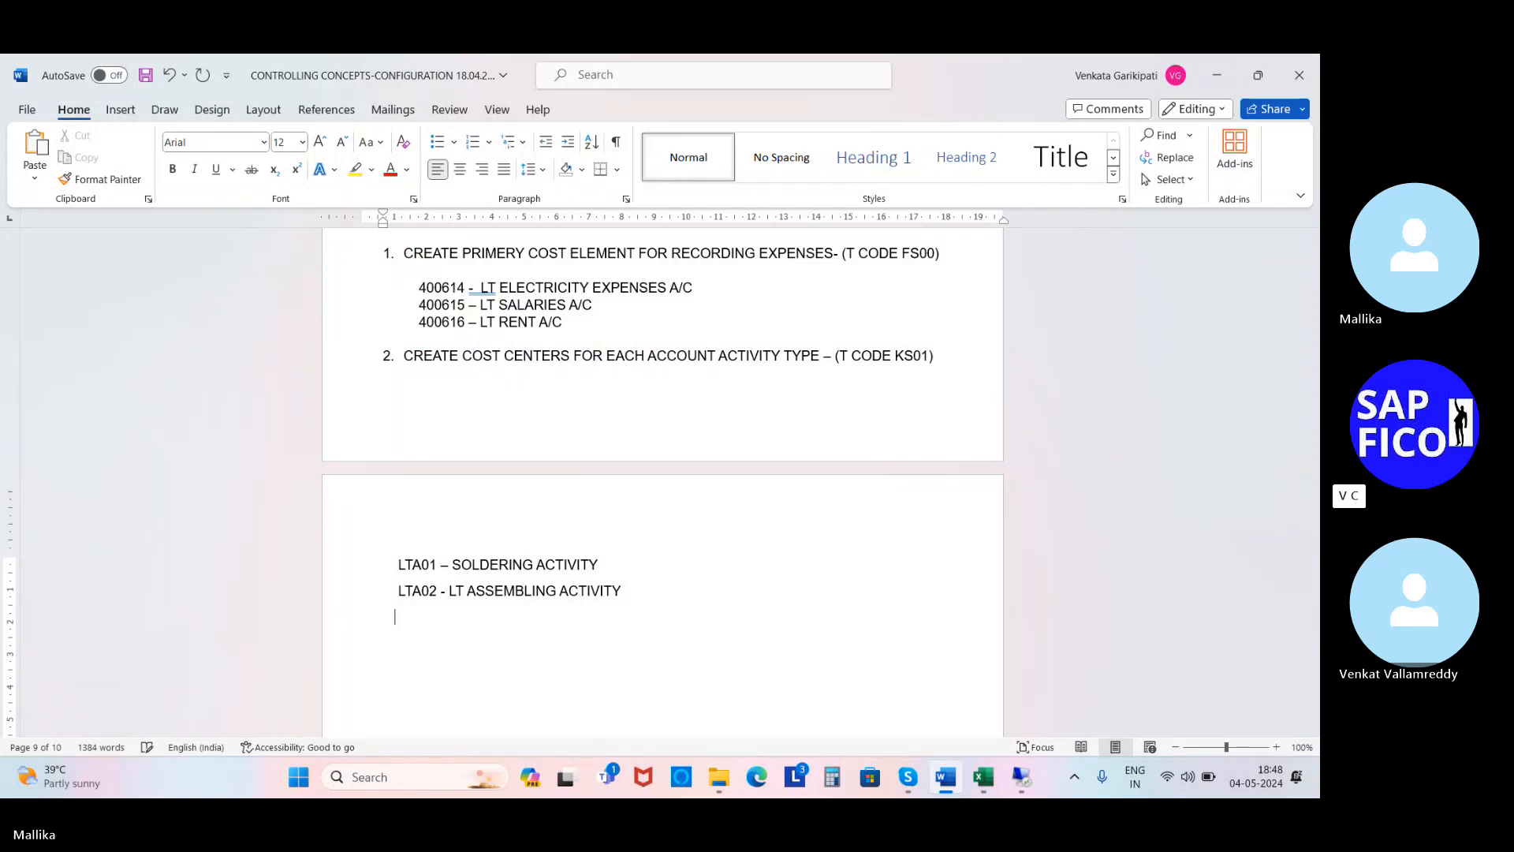
text(LTA02 -)
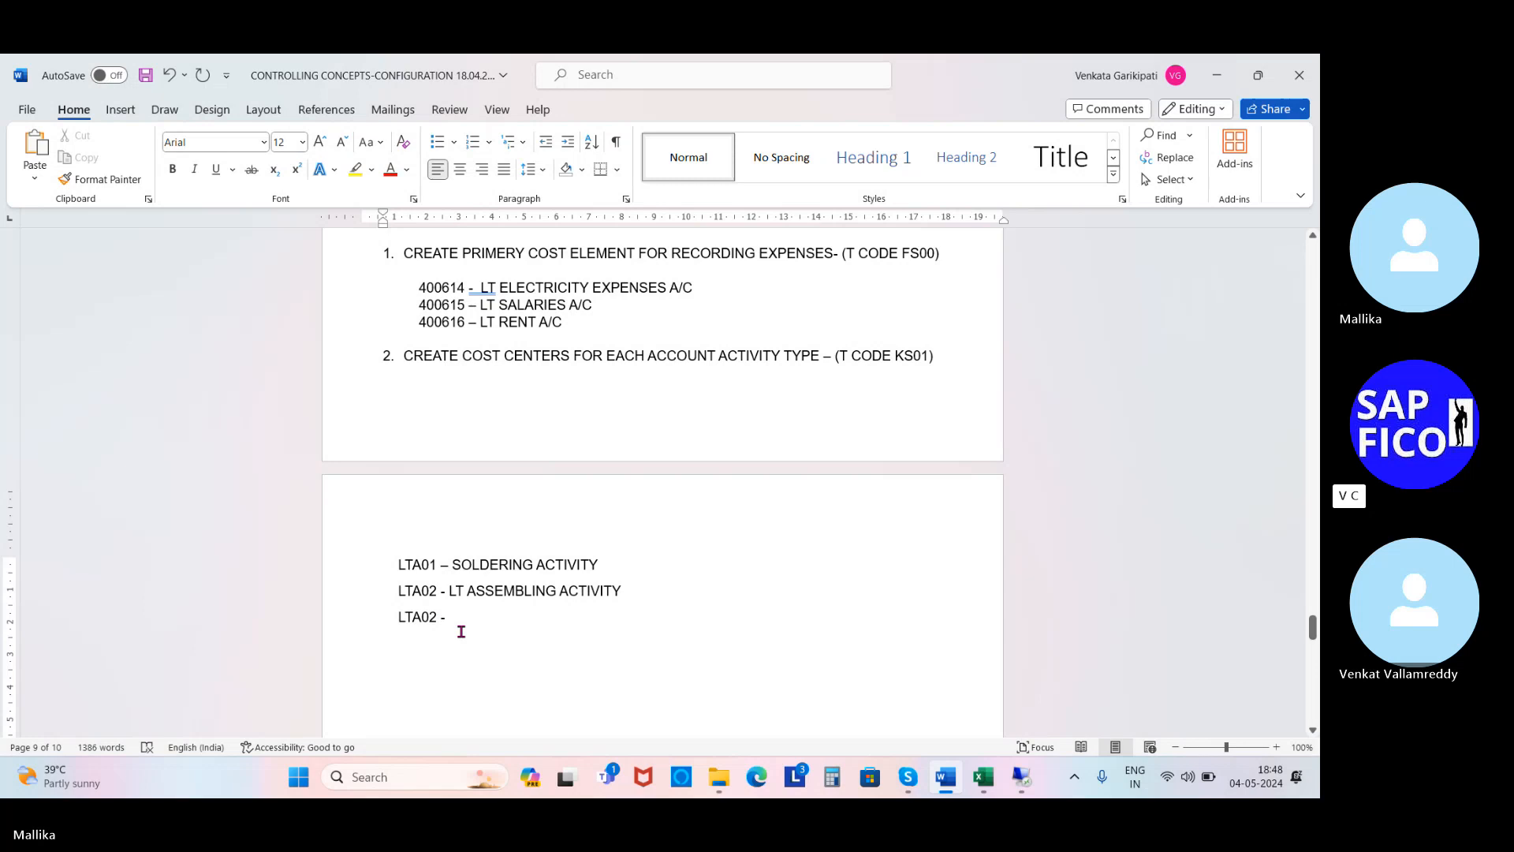
key(BackSpace)
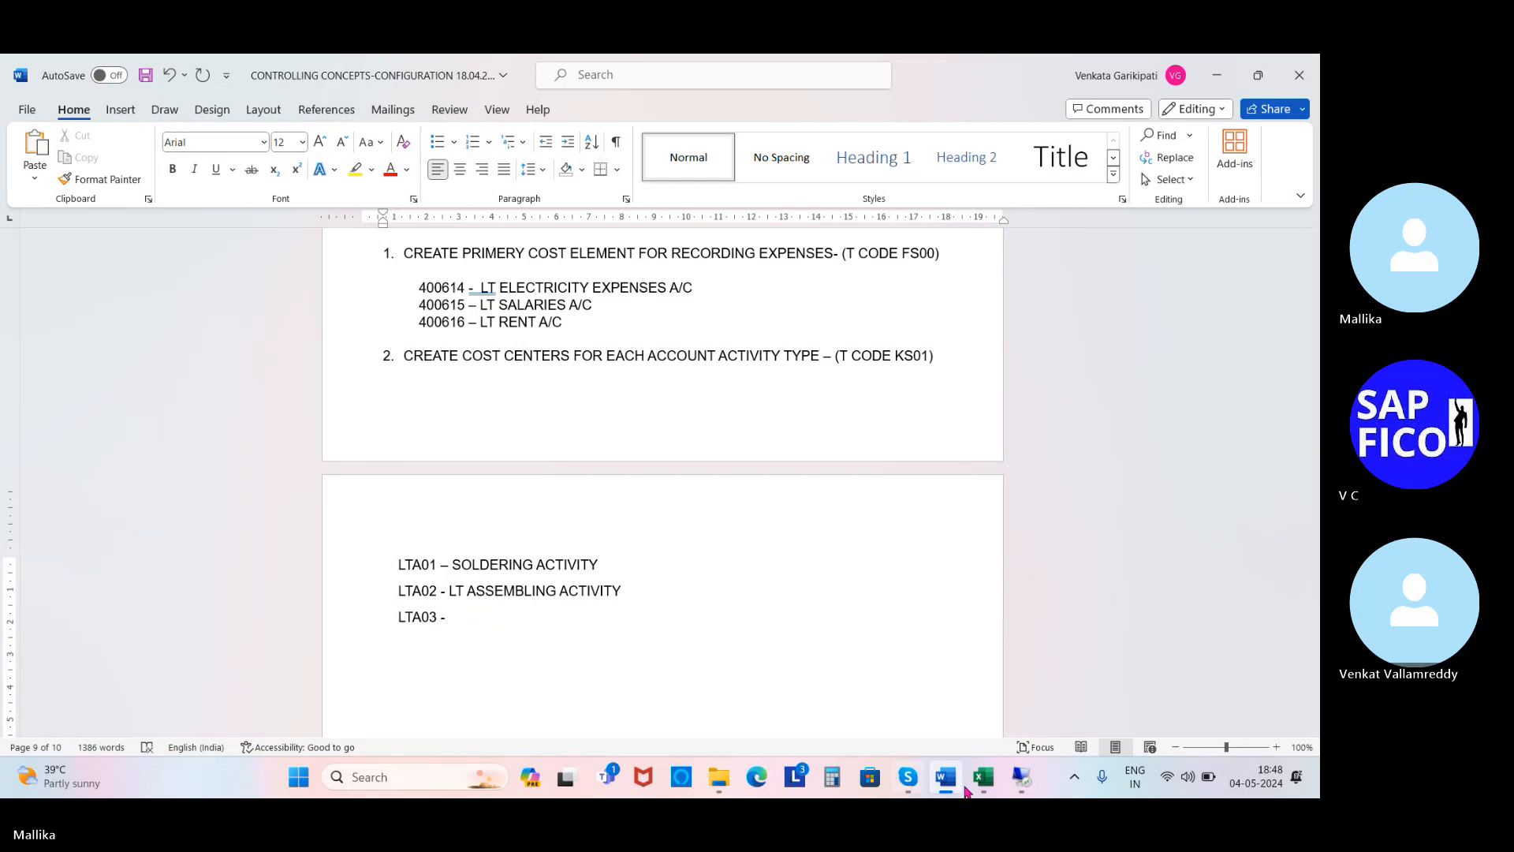
Switch back to SAP, enter LTA03 as the new cost center and proceed to its basic data screen.
click(1010, 776)
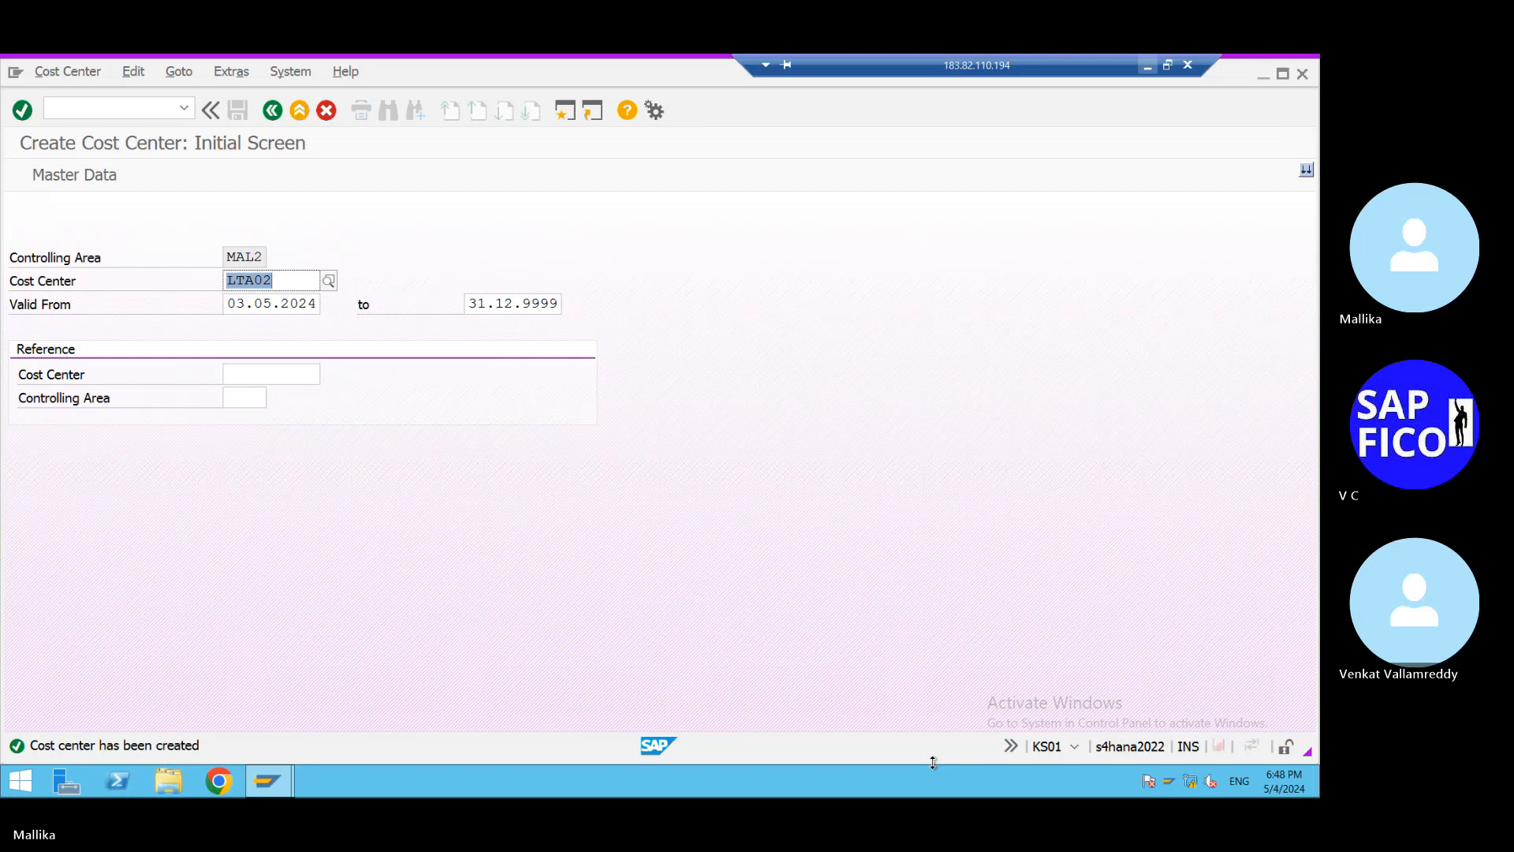
click(287, 278)
key(BackSpace)
text(3)
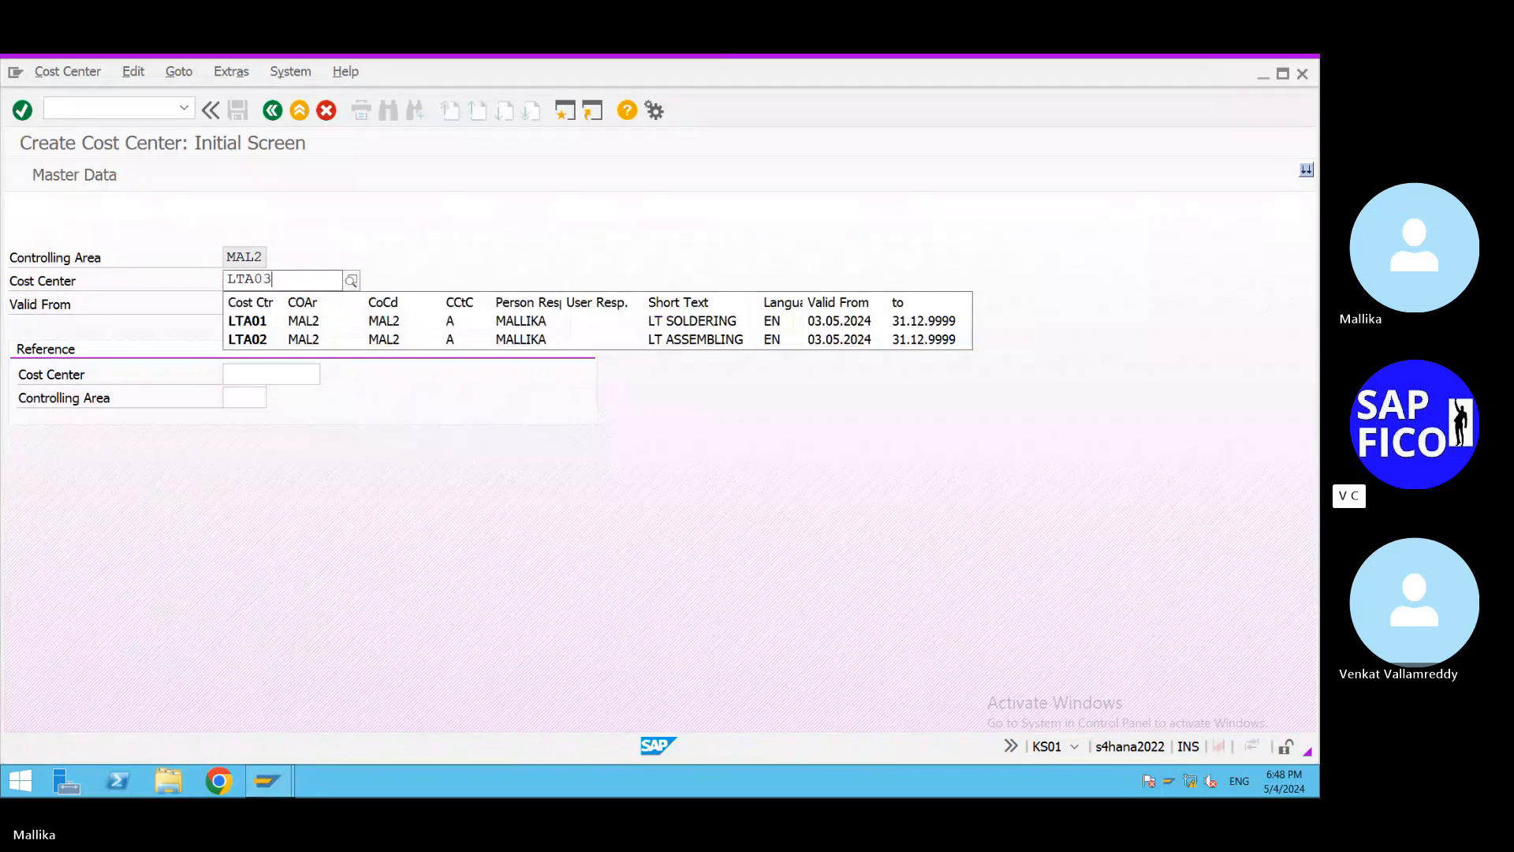
key(Return)
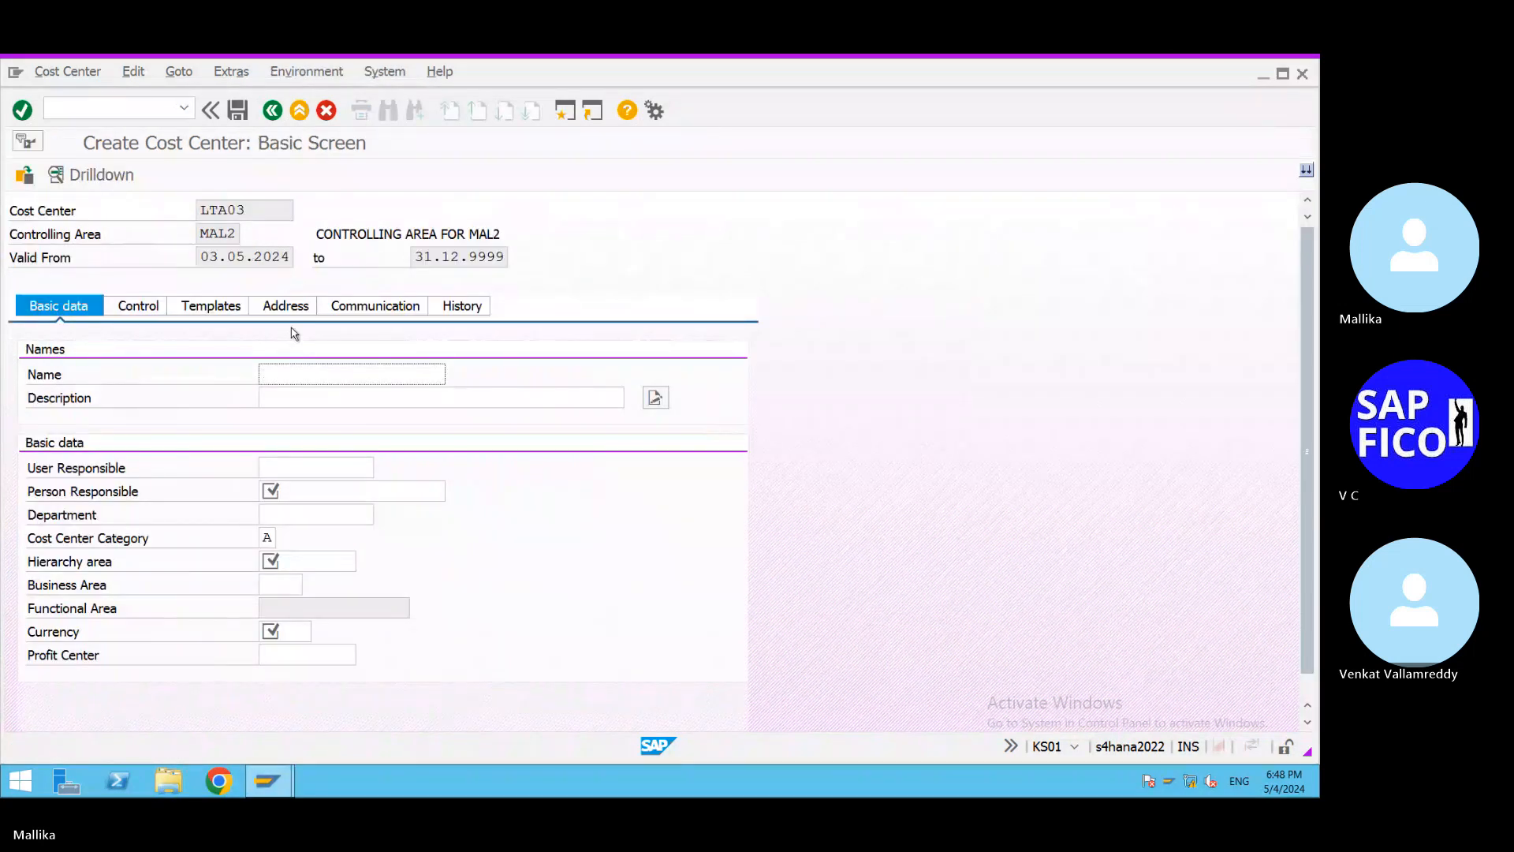
Enter LT QC ACTIVITY as the name of cost center LTA03 and LT QUALITY CHECK ACTIVITY as its description.
text(LT )
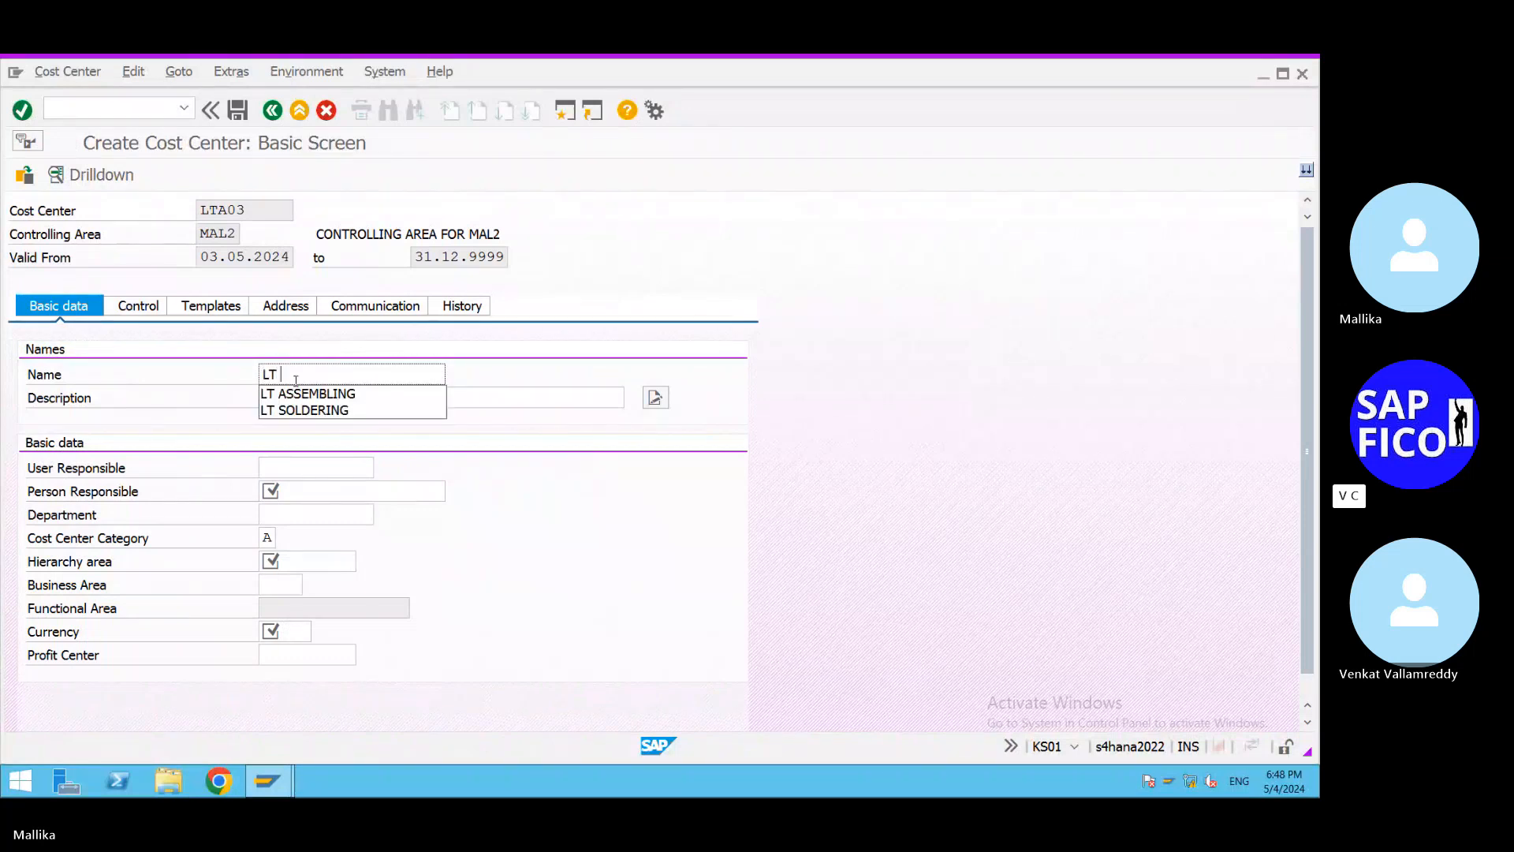
text(QC)
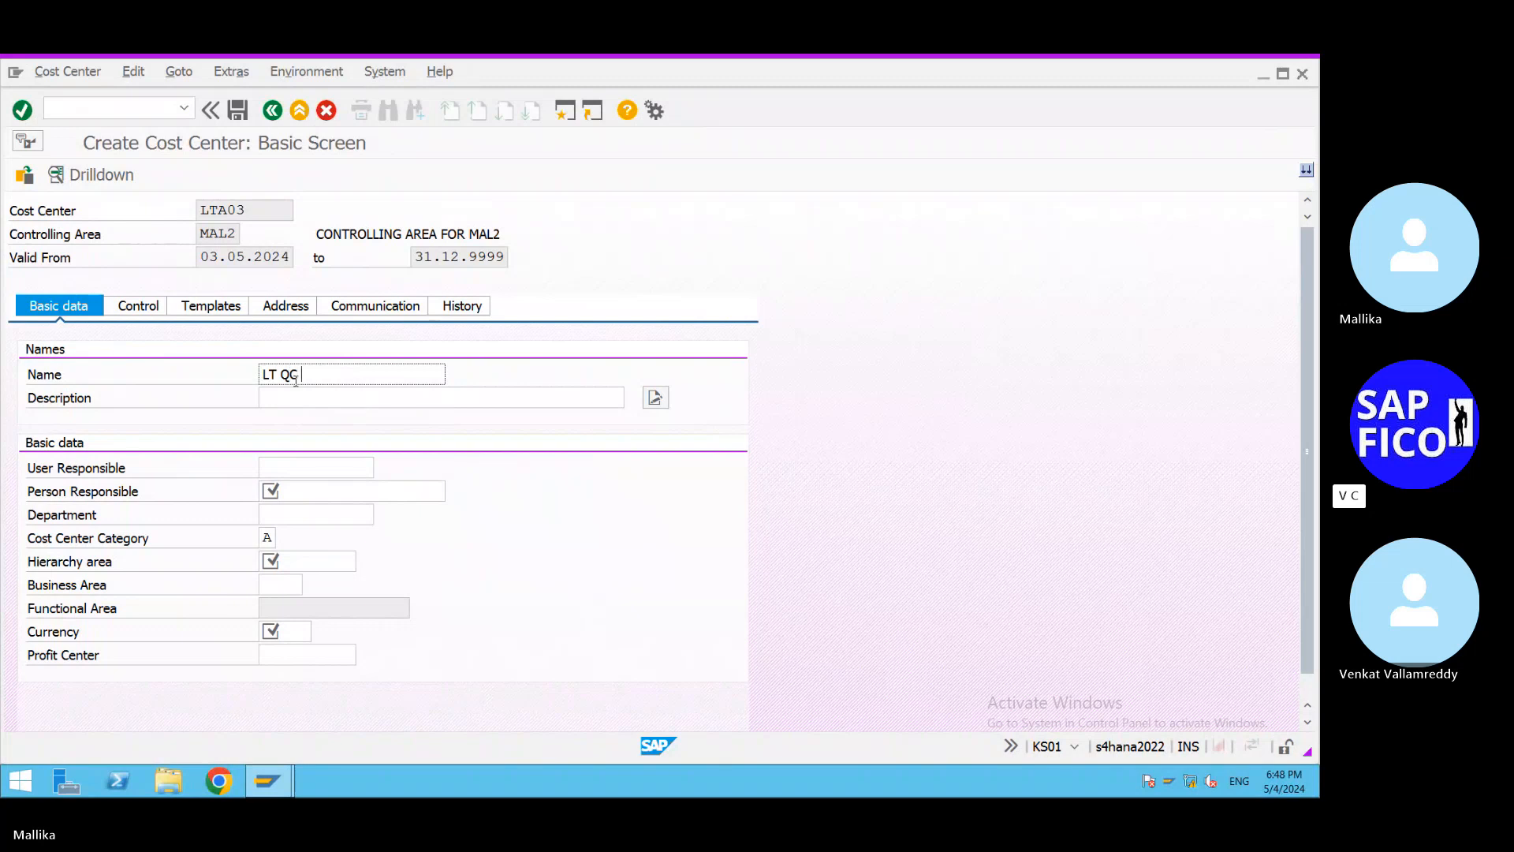
text( ACTIVITY)
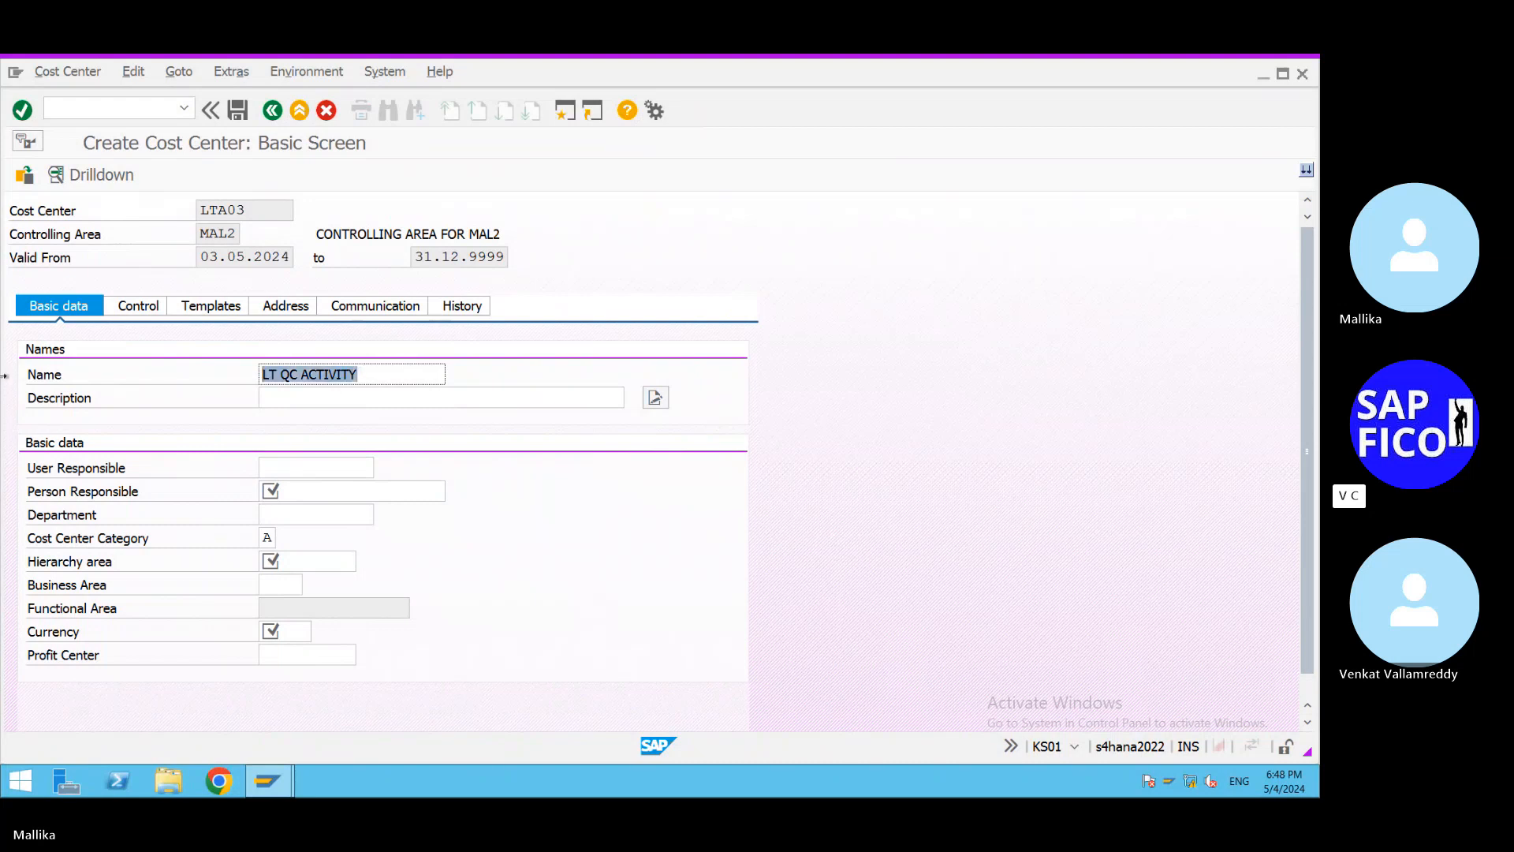
click(272, 393)
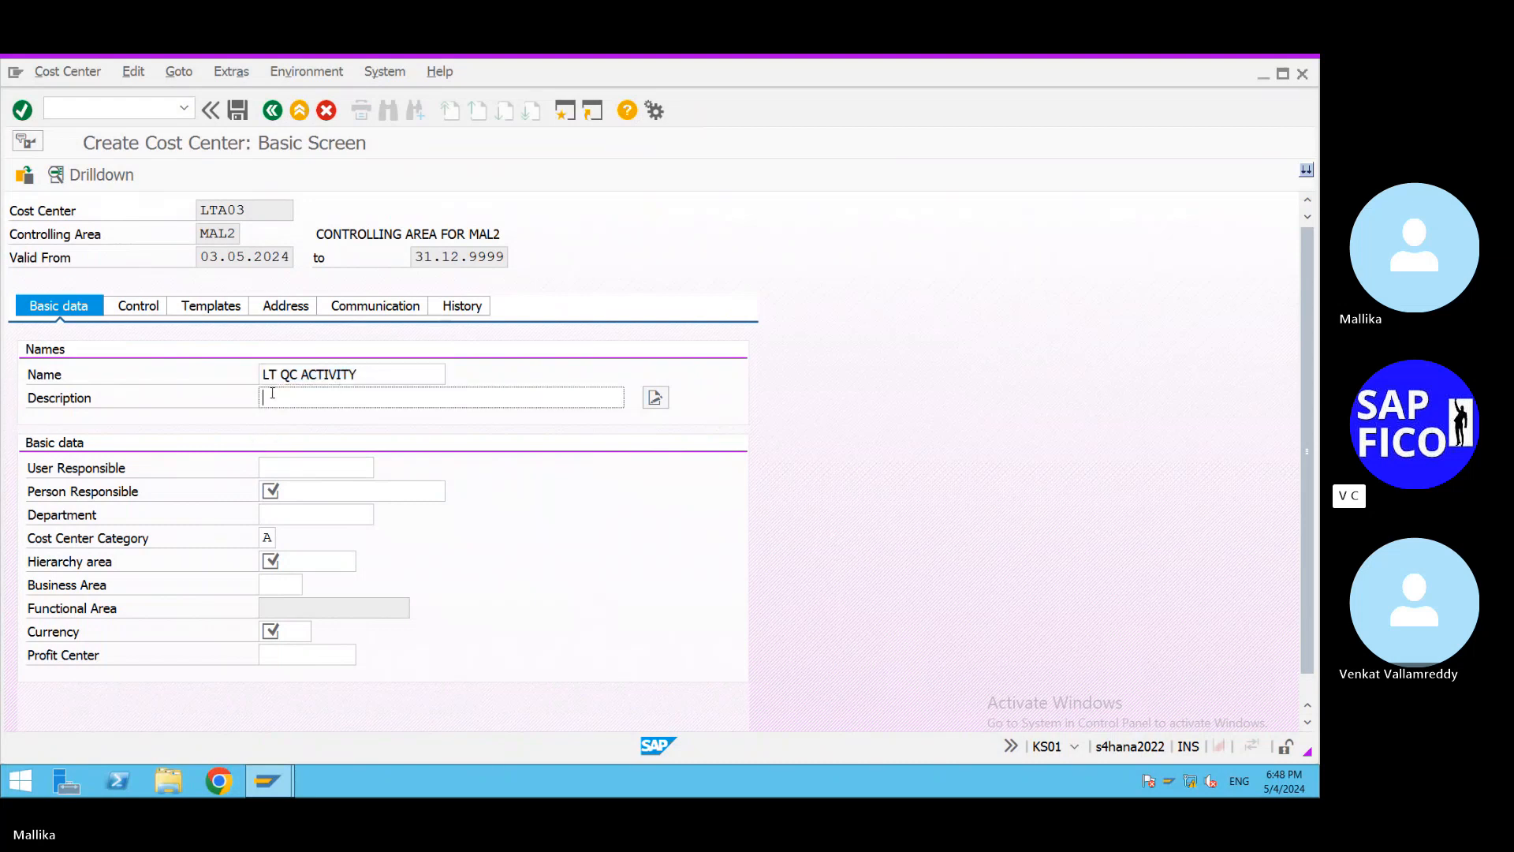
text(LT QC ACTIVITY)
key(Left)
key(Left)
key(Left)
key(Left)
key(Left)
key(Left)
key(Left)
key(Left)
key(BackSpace)
key(BackSpace)
text(UALIT)
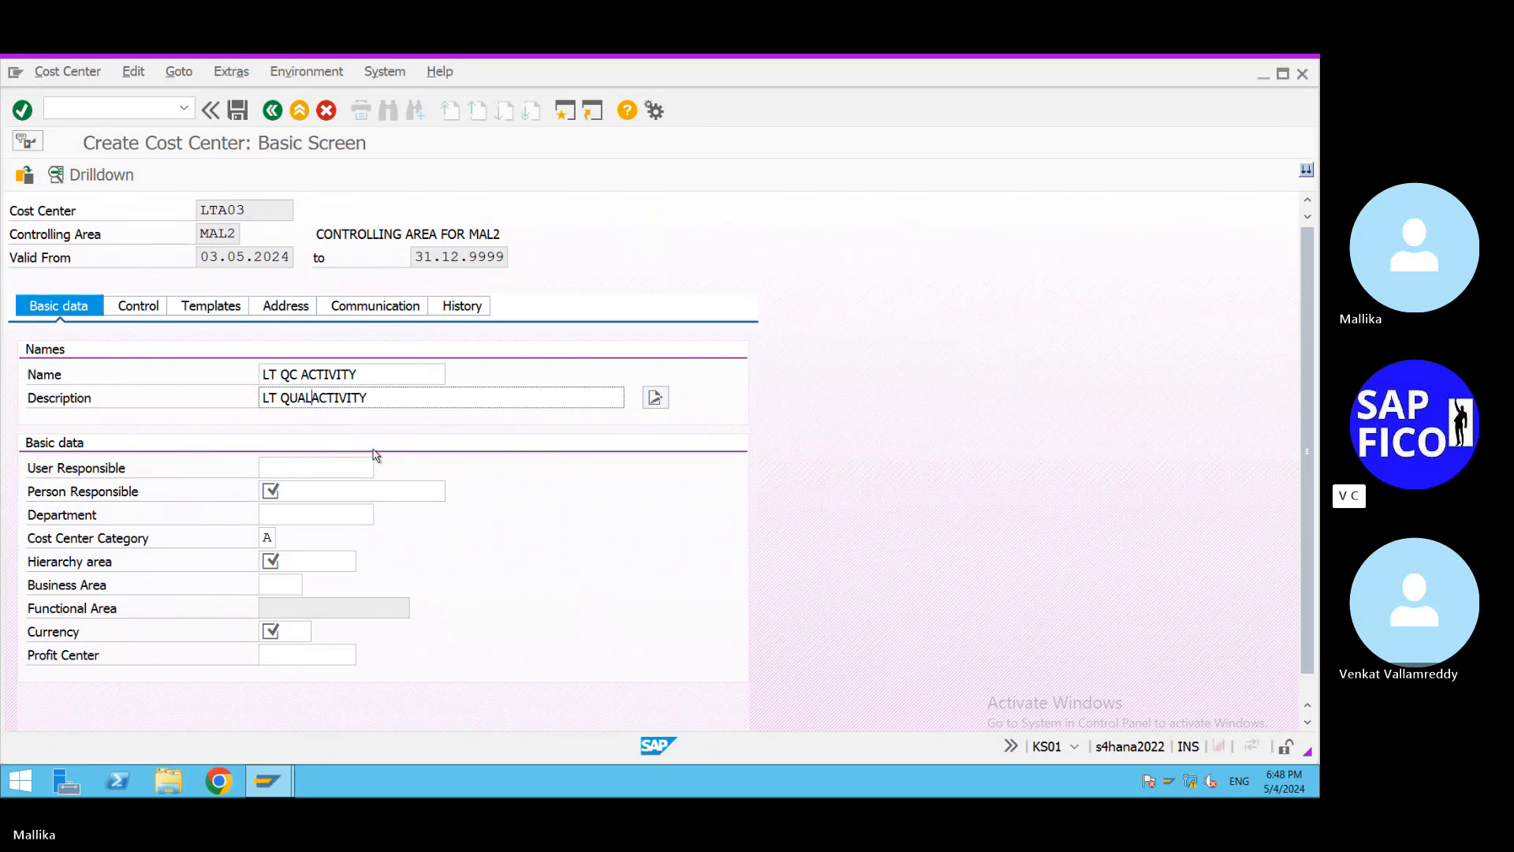
text(Y CHECK)
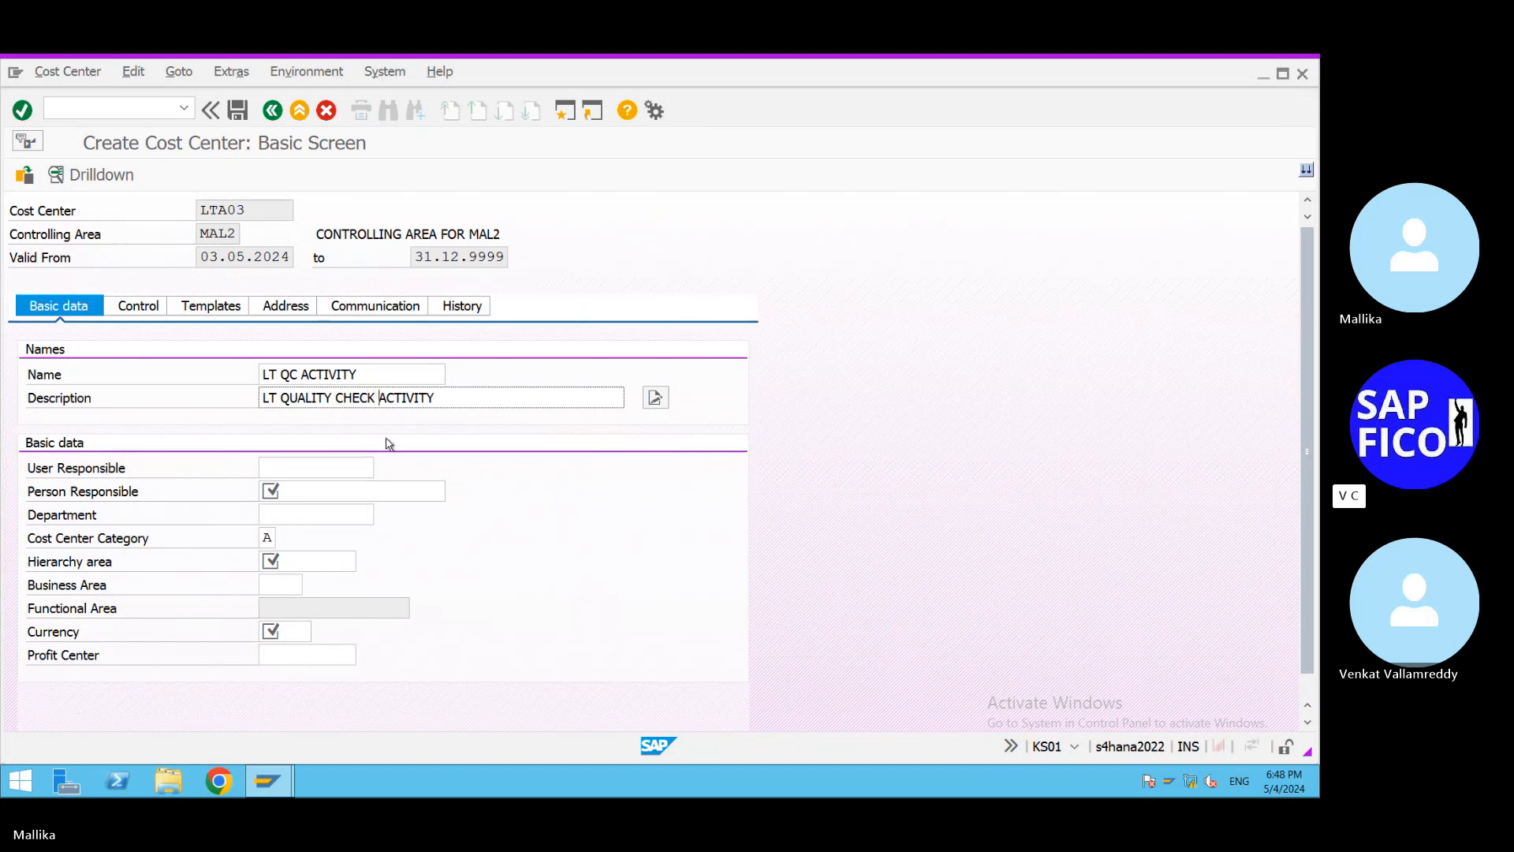
Fill in the person responsible, hierarchy area MAL2CCSH and currency INR for cost center LTA03.
click(285, 490)
click(295, 521)
click(290, 558)
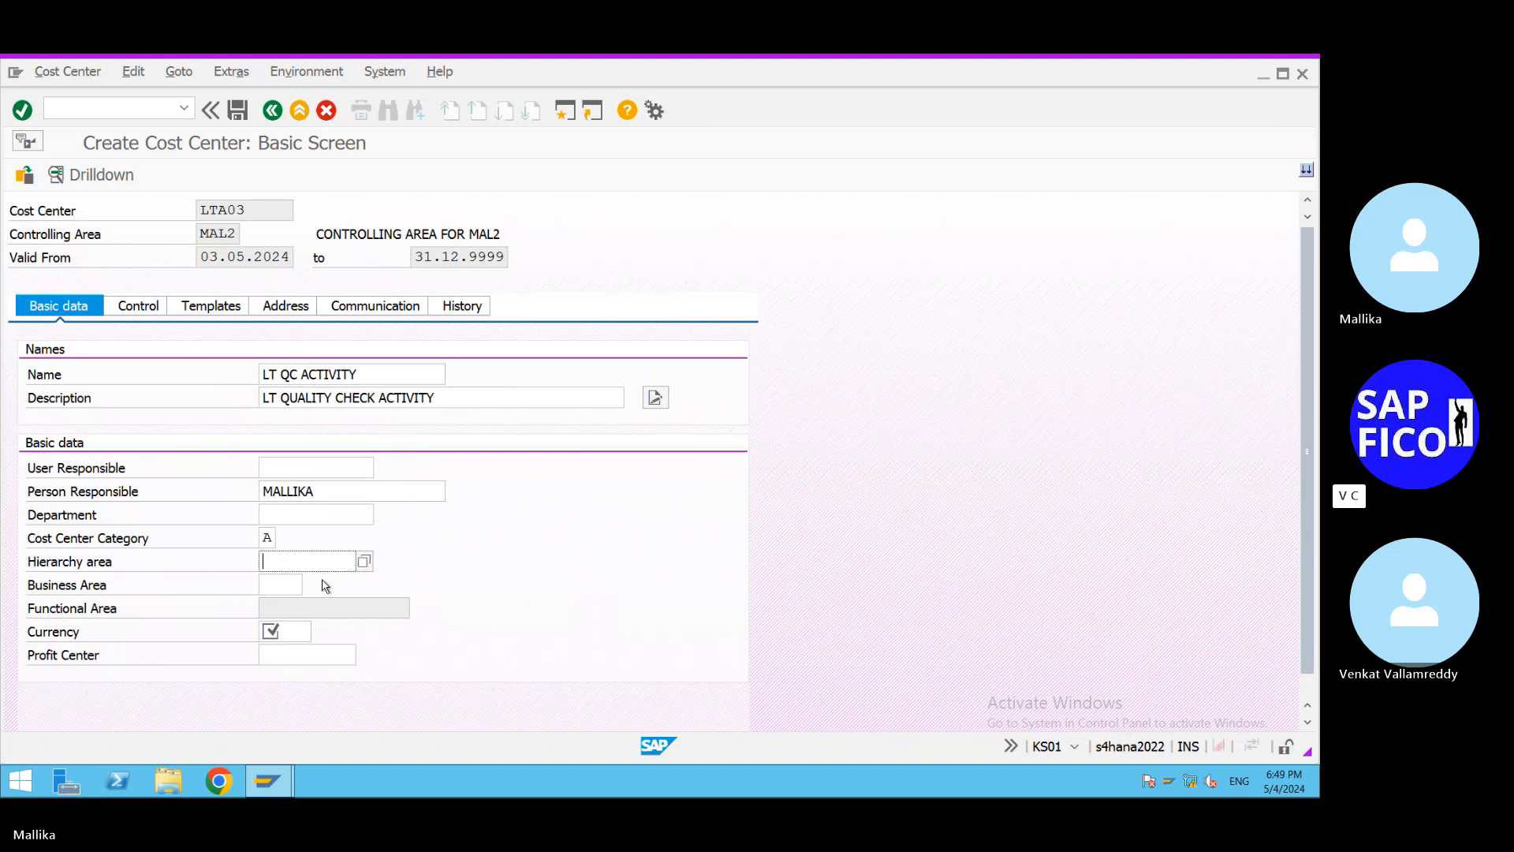
click(325, 576)
click(298, 631)
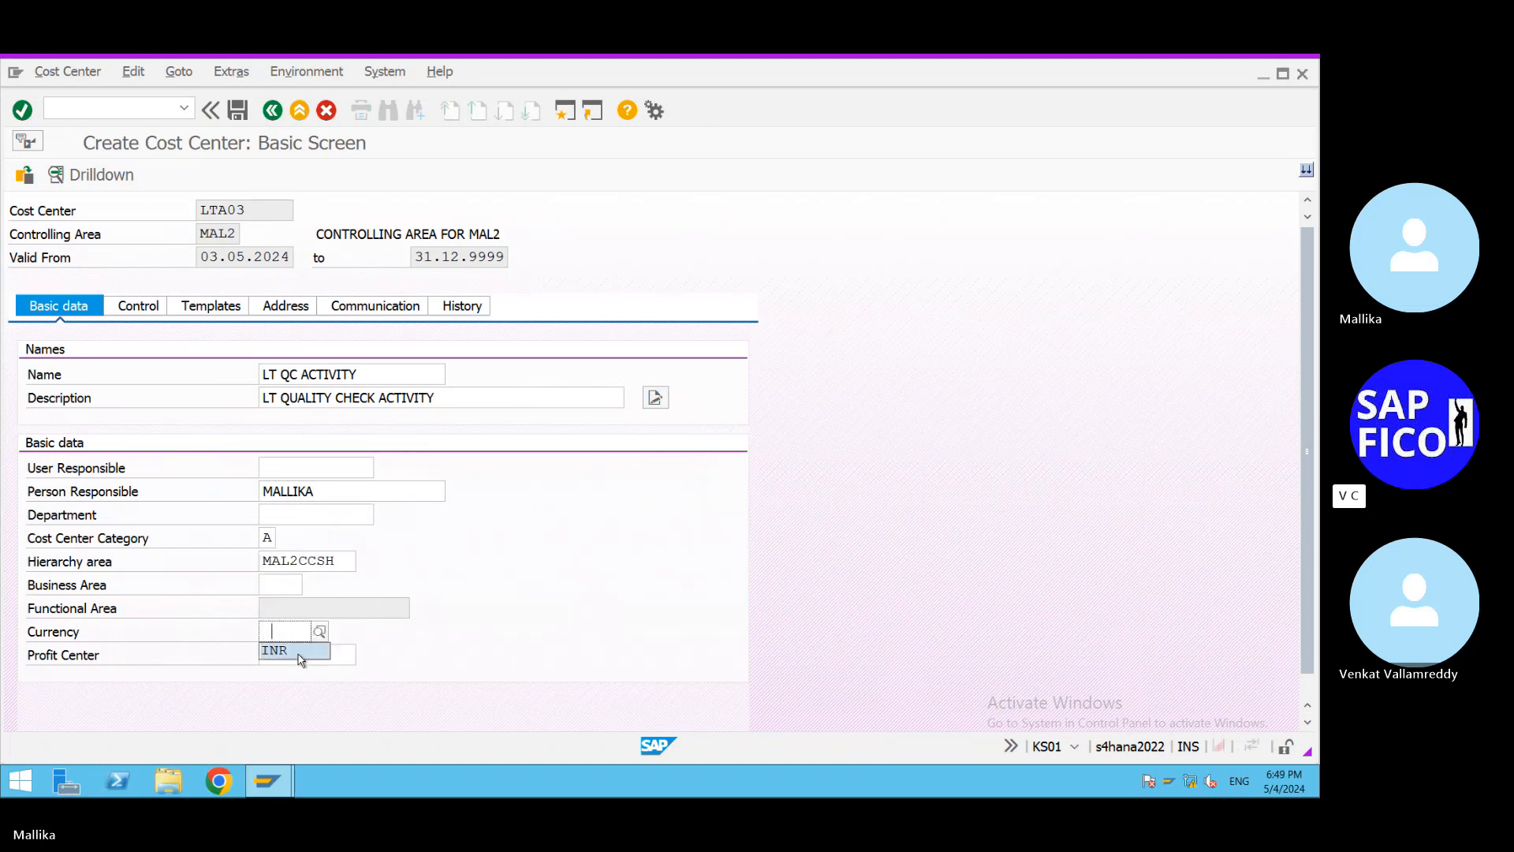
click(297, 655)
Copy the LTA03 description text and confirm the basic data entries without a profit center.
drag(438, 397, 4, 412)
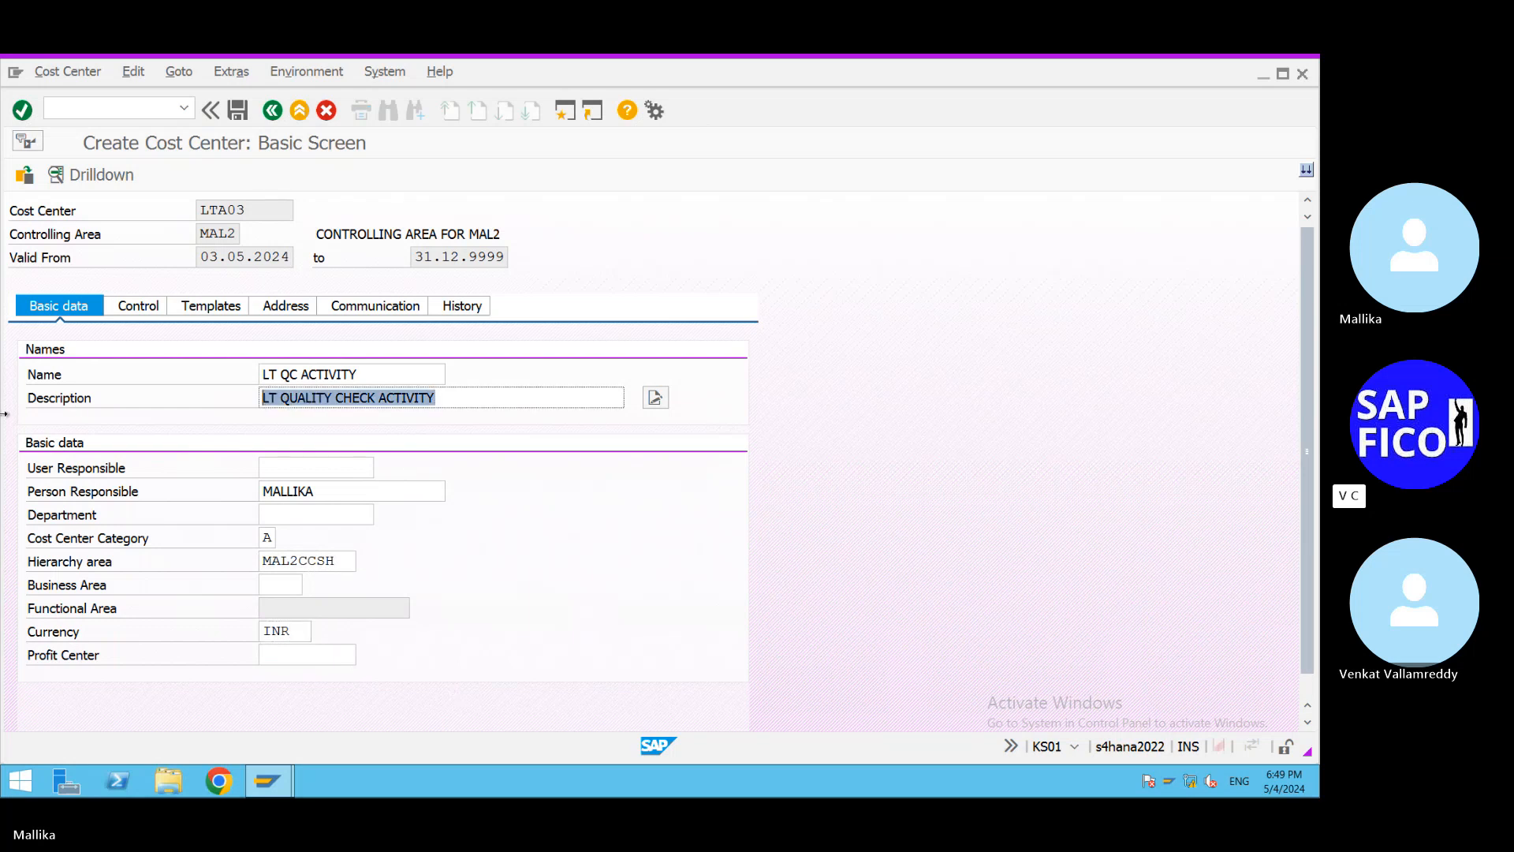
click(5, 414)
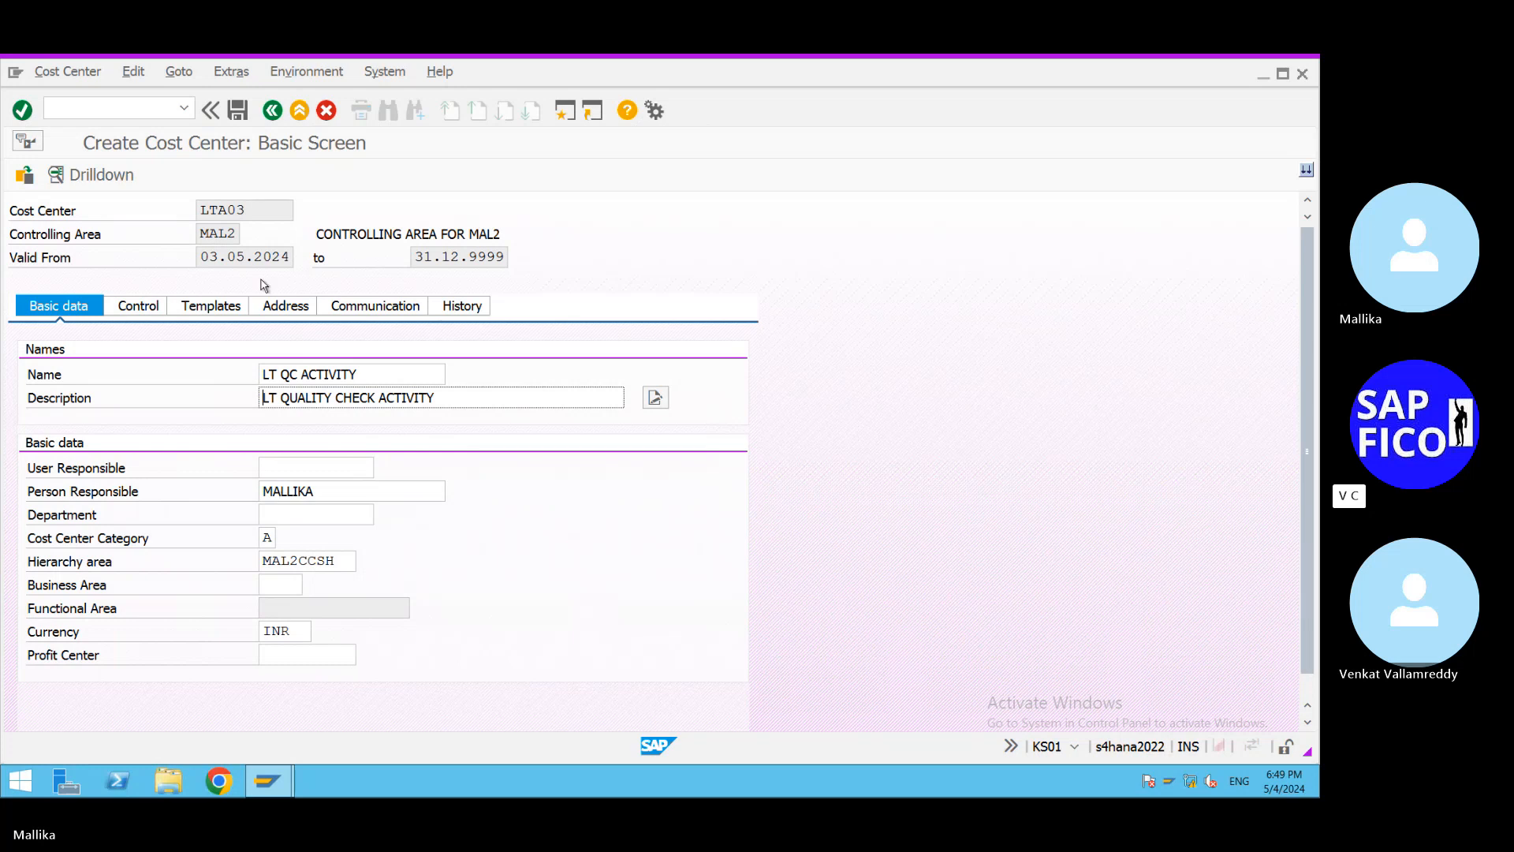
key(Return)
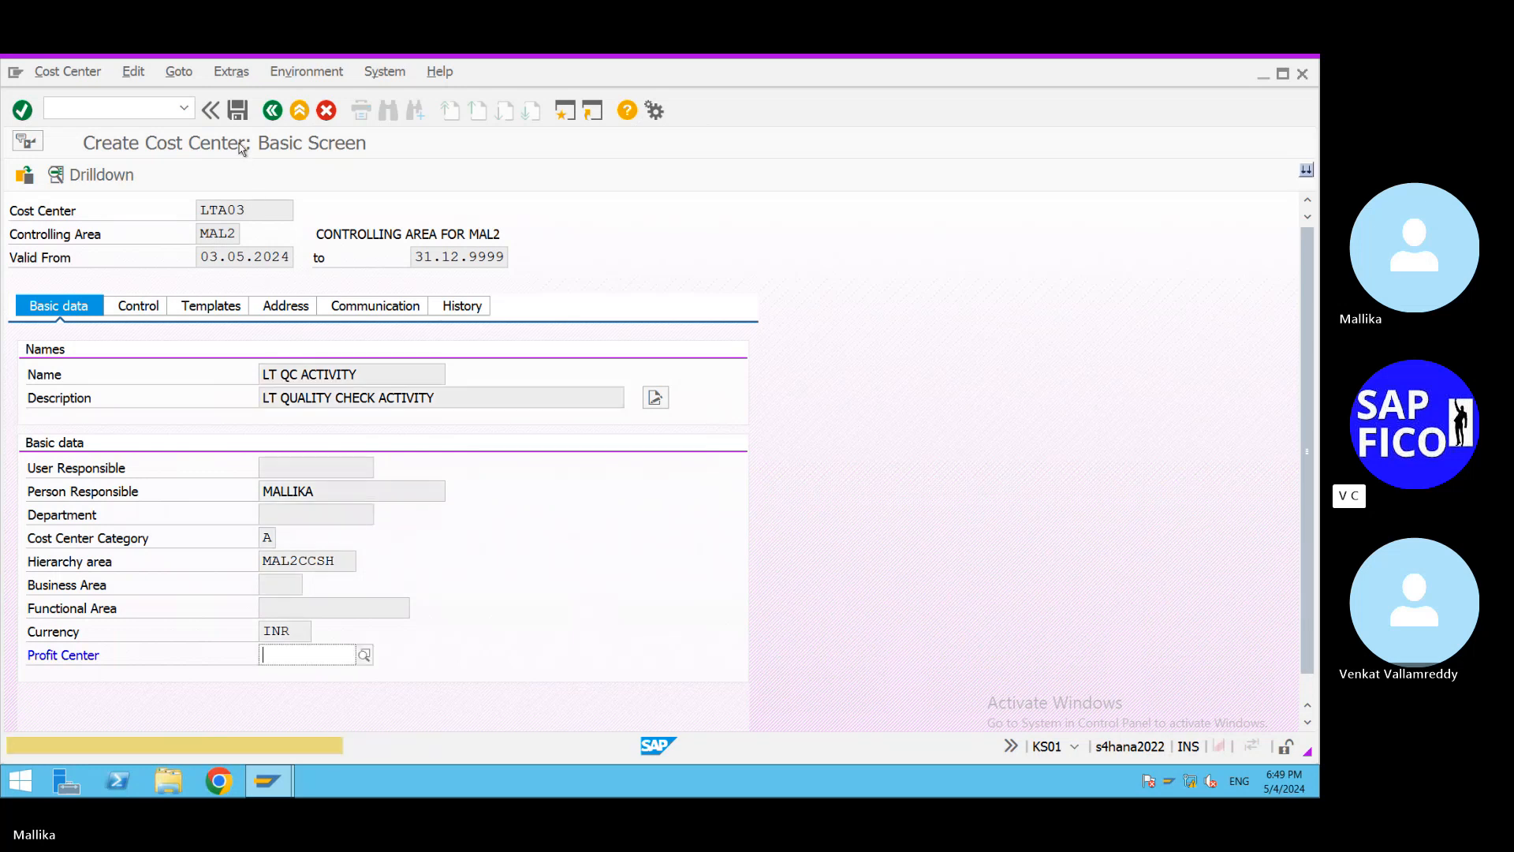
key(Return)
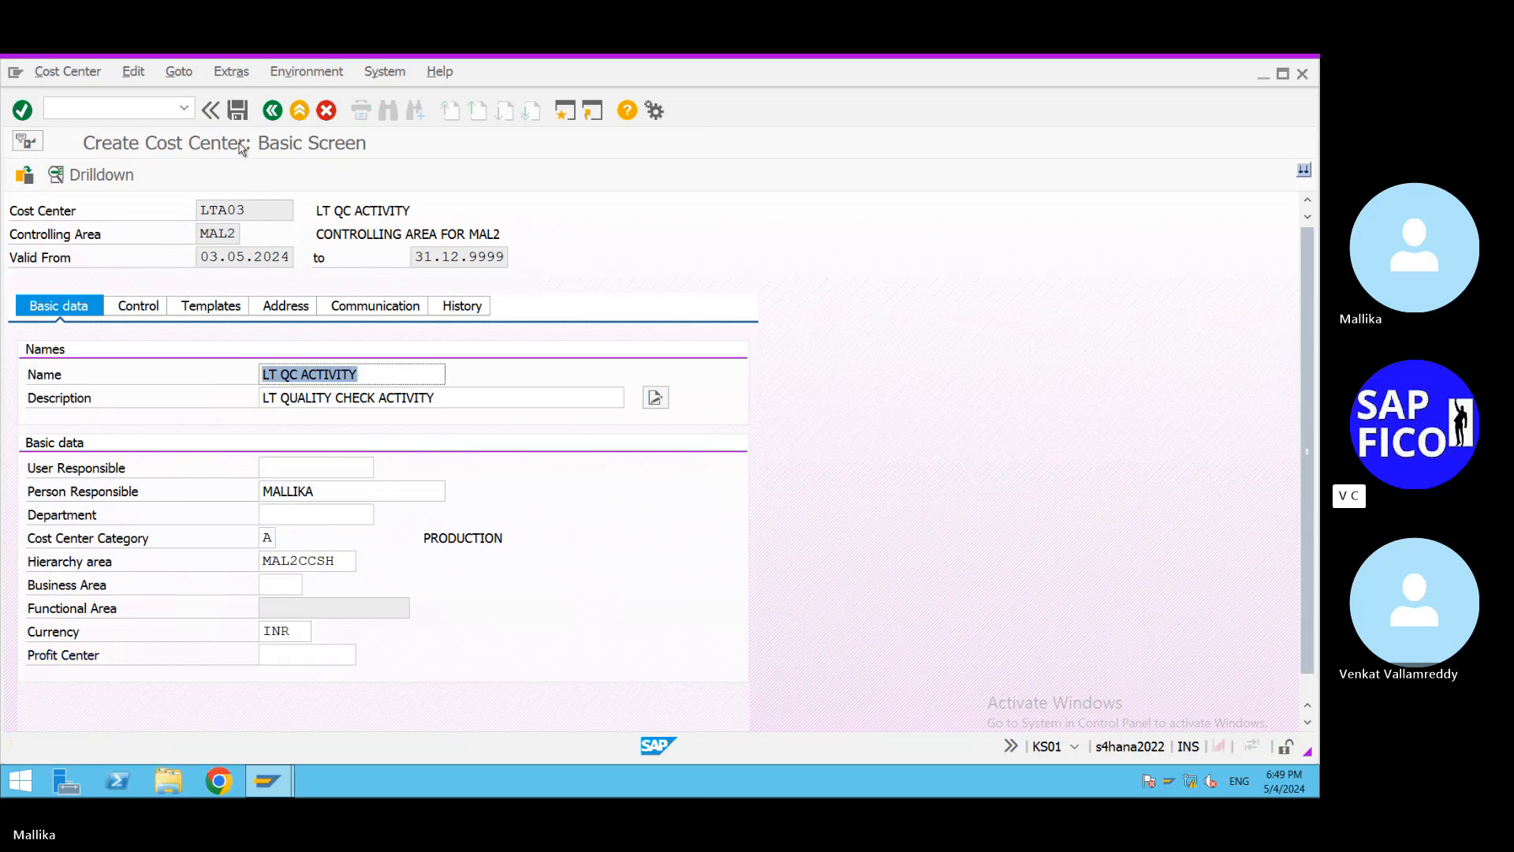
Save cost center LTA03, switch to Word and complete its line with LT QUALITY CHECK ACTIVITY.
click(236, 112)
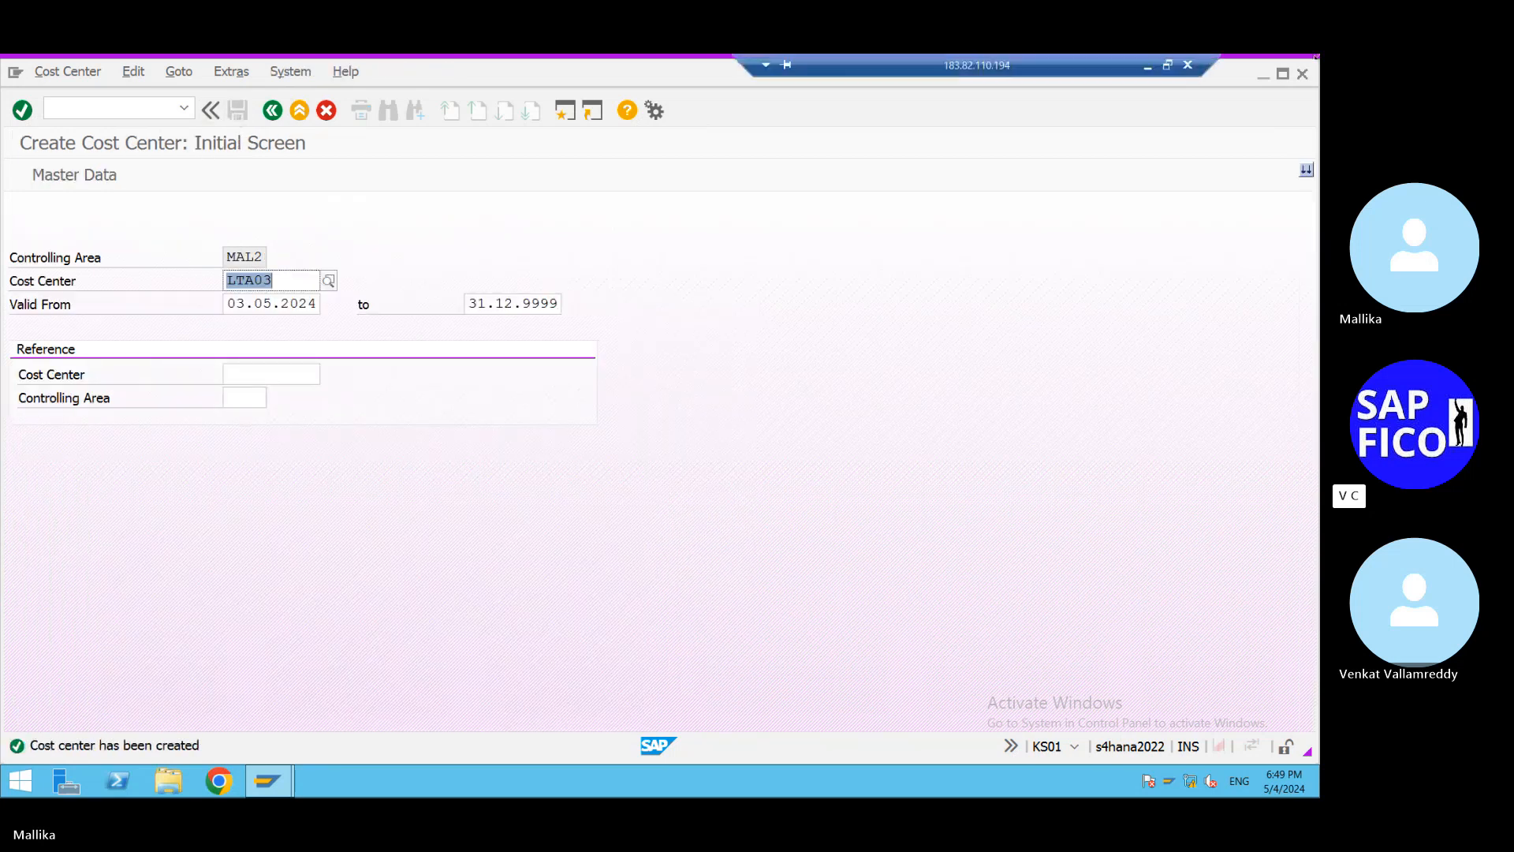
click(1149, 69)
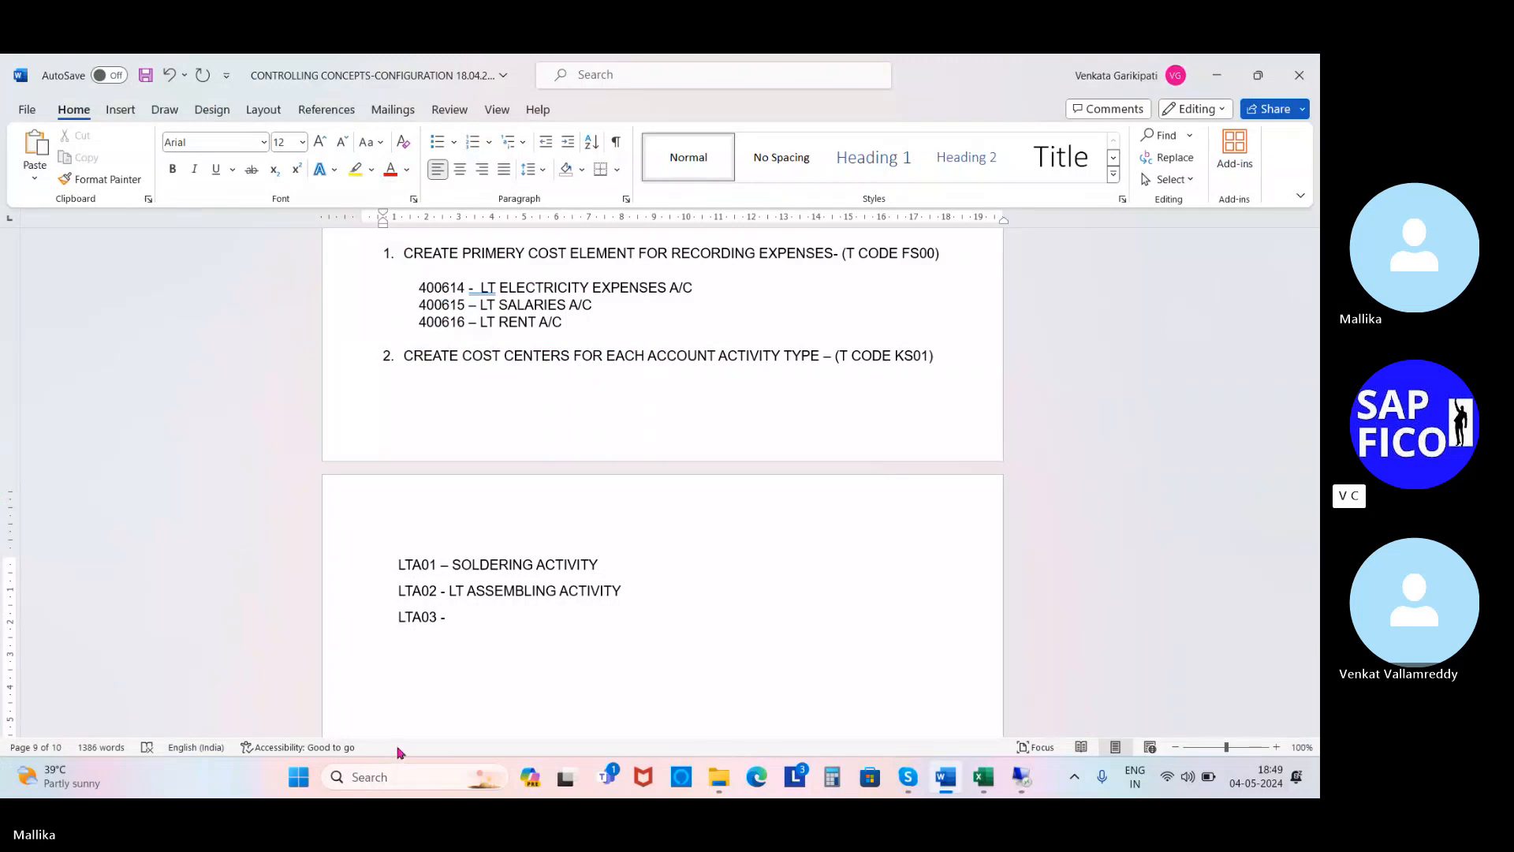
text(LT QUALITY CHECK ACTIVITY)
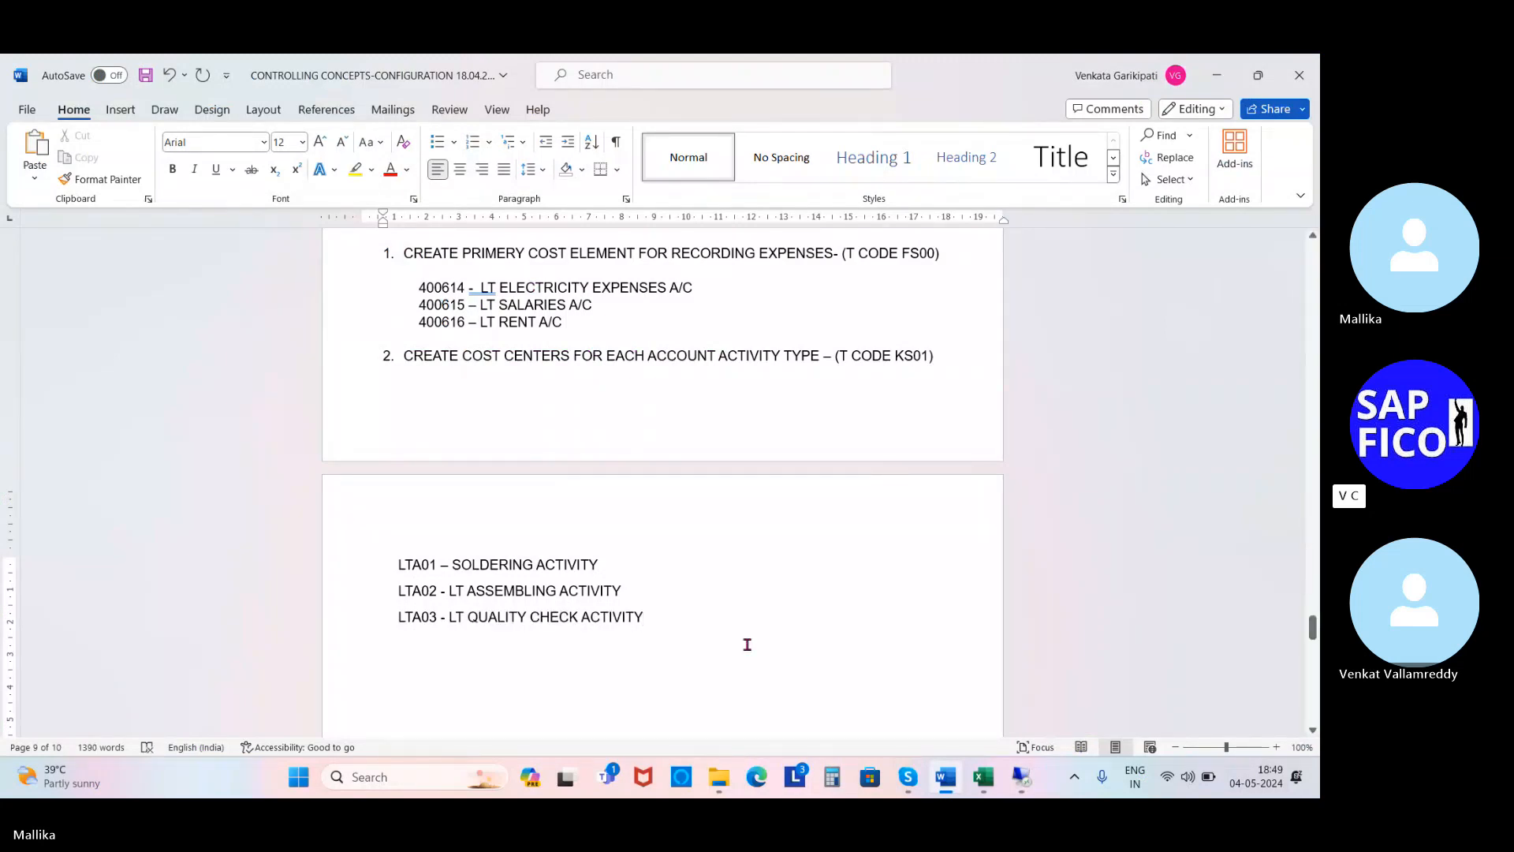
Start a new line reading "LTA04 -" below the LTA03 entry in the cost center list.
scroll(747, 644, down, 1)
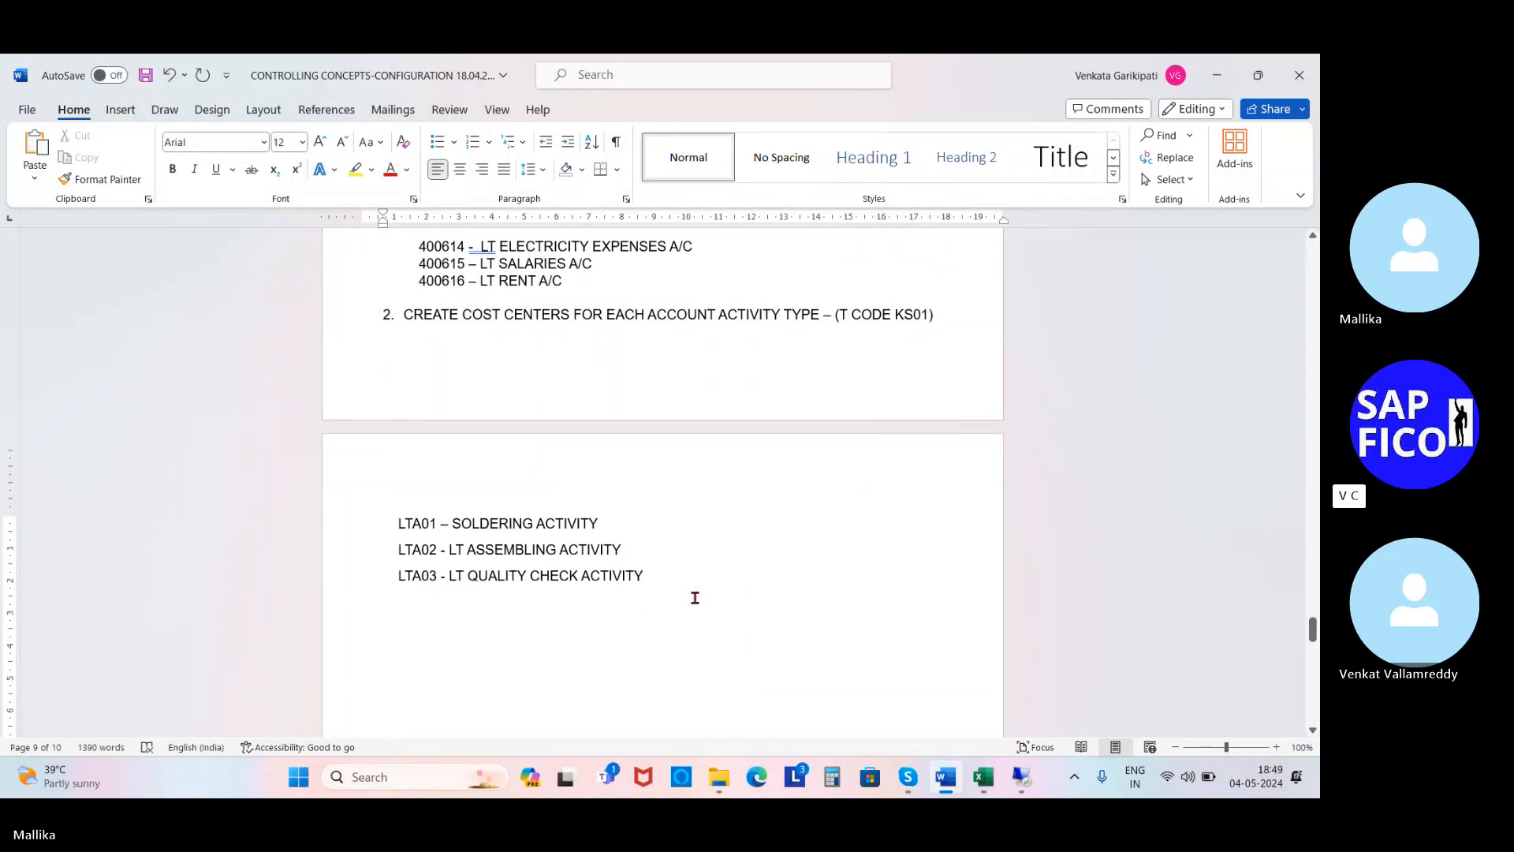
click(397, 524)
key(Down)
key(Down)
key(Down)
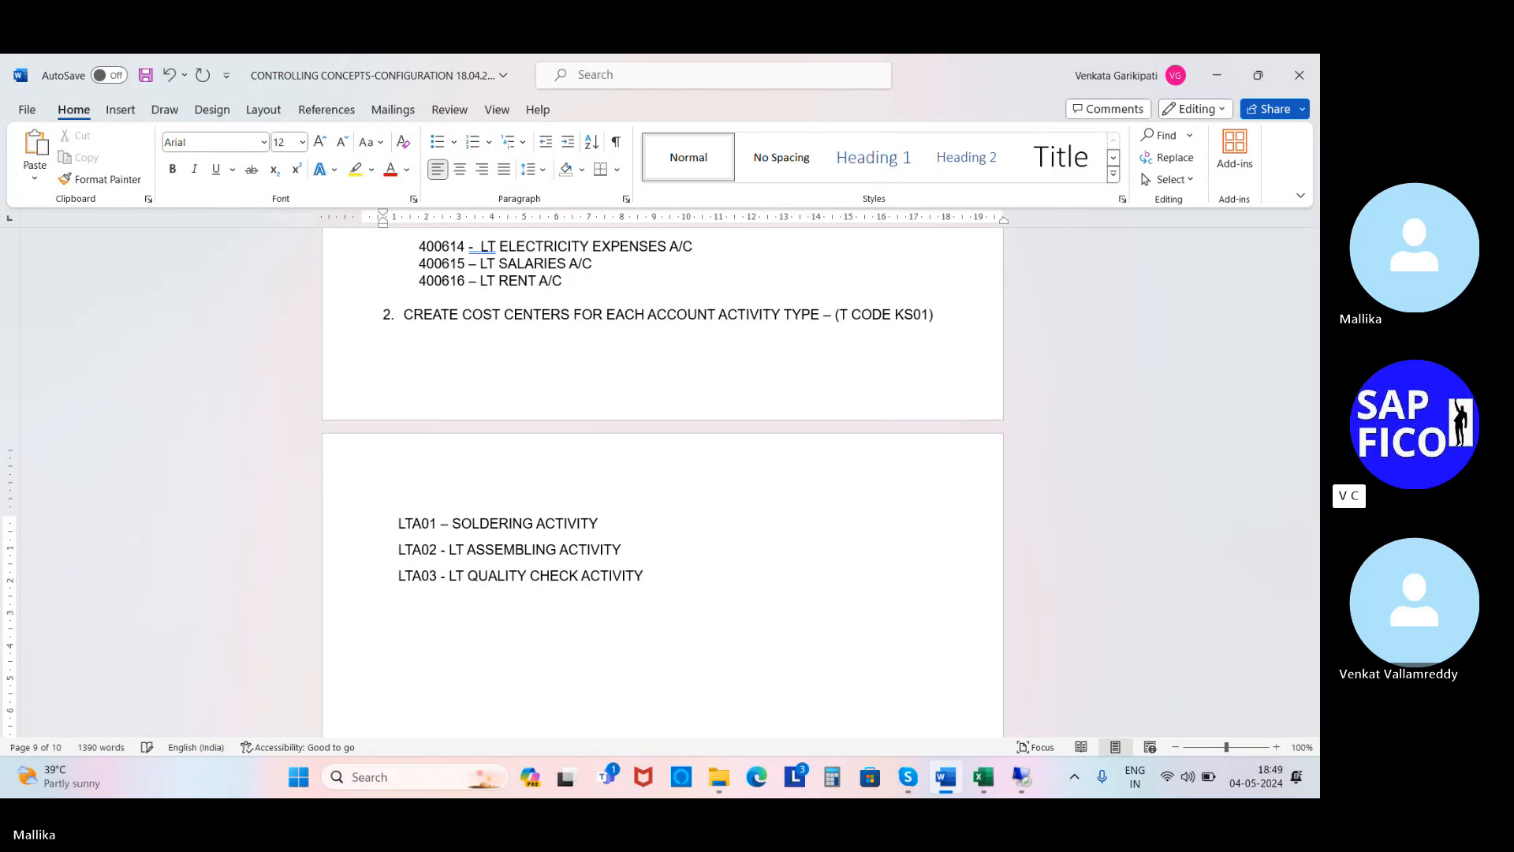
text(LTA04 -)
Switch back to SAP, enter LTA04 as the new cost center and proceed to its basic data screen.
click(1022, 778)
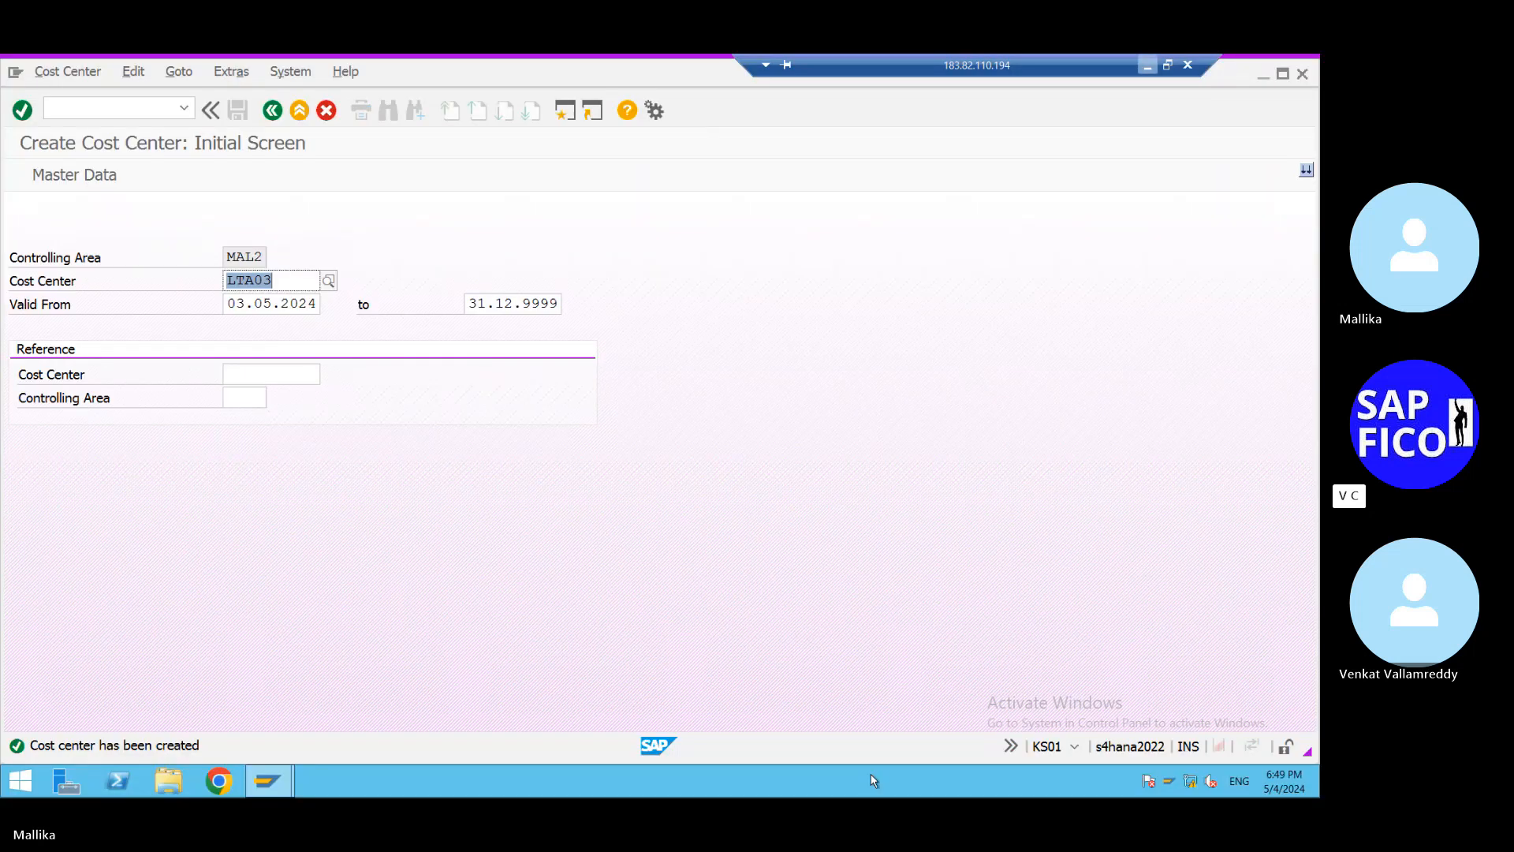
text(LTA04)
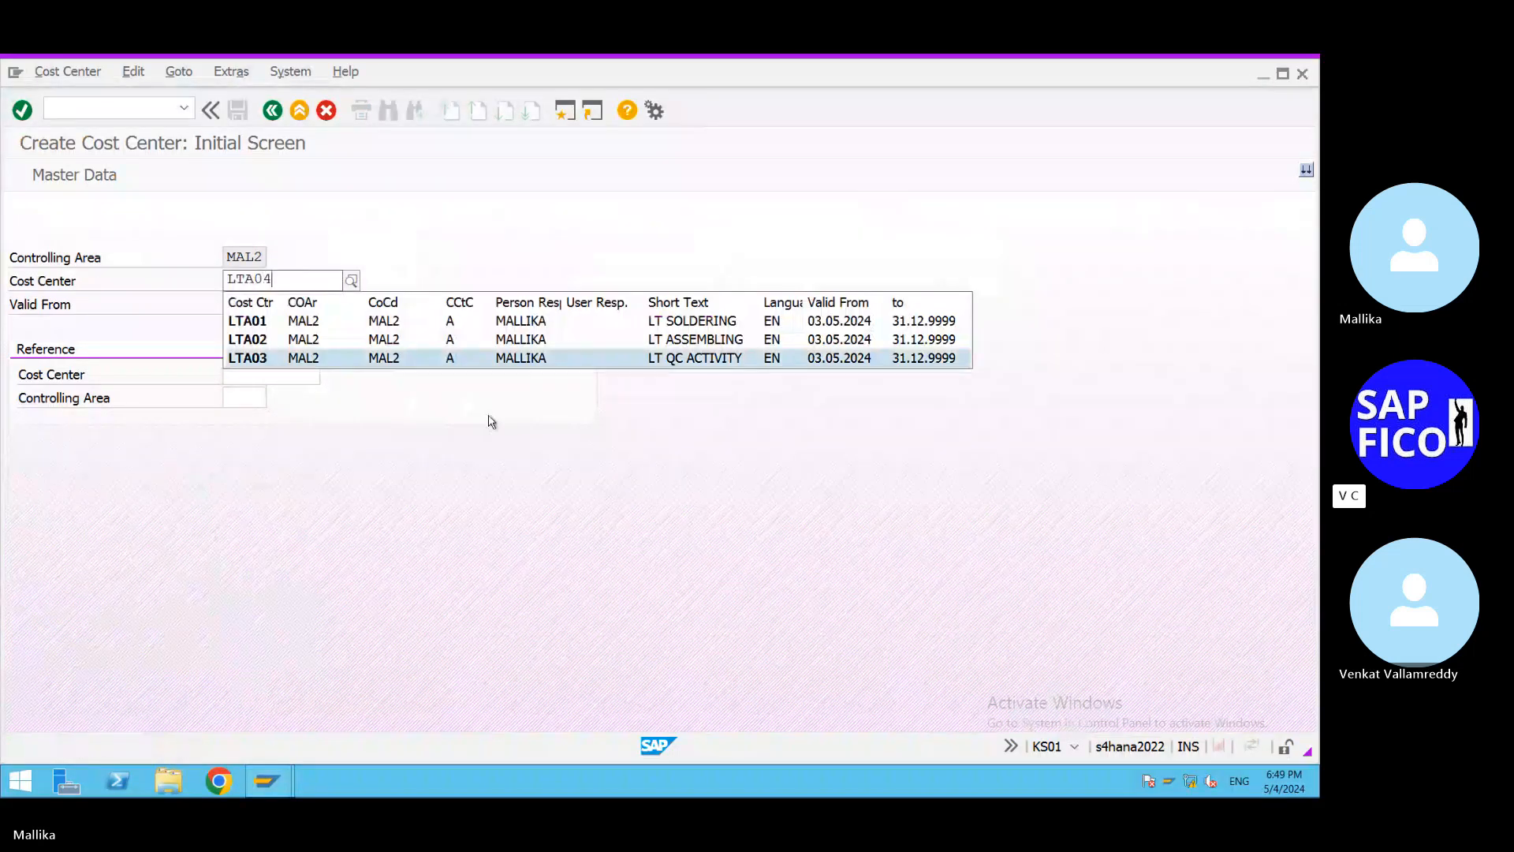
key(Return)
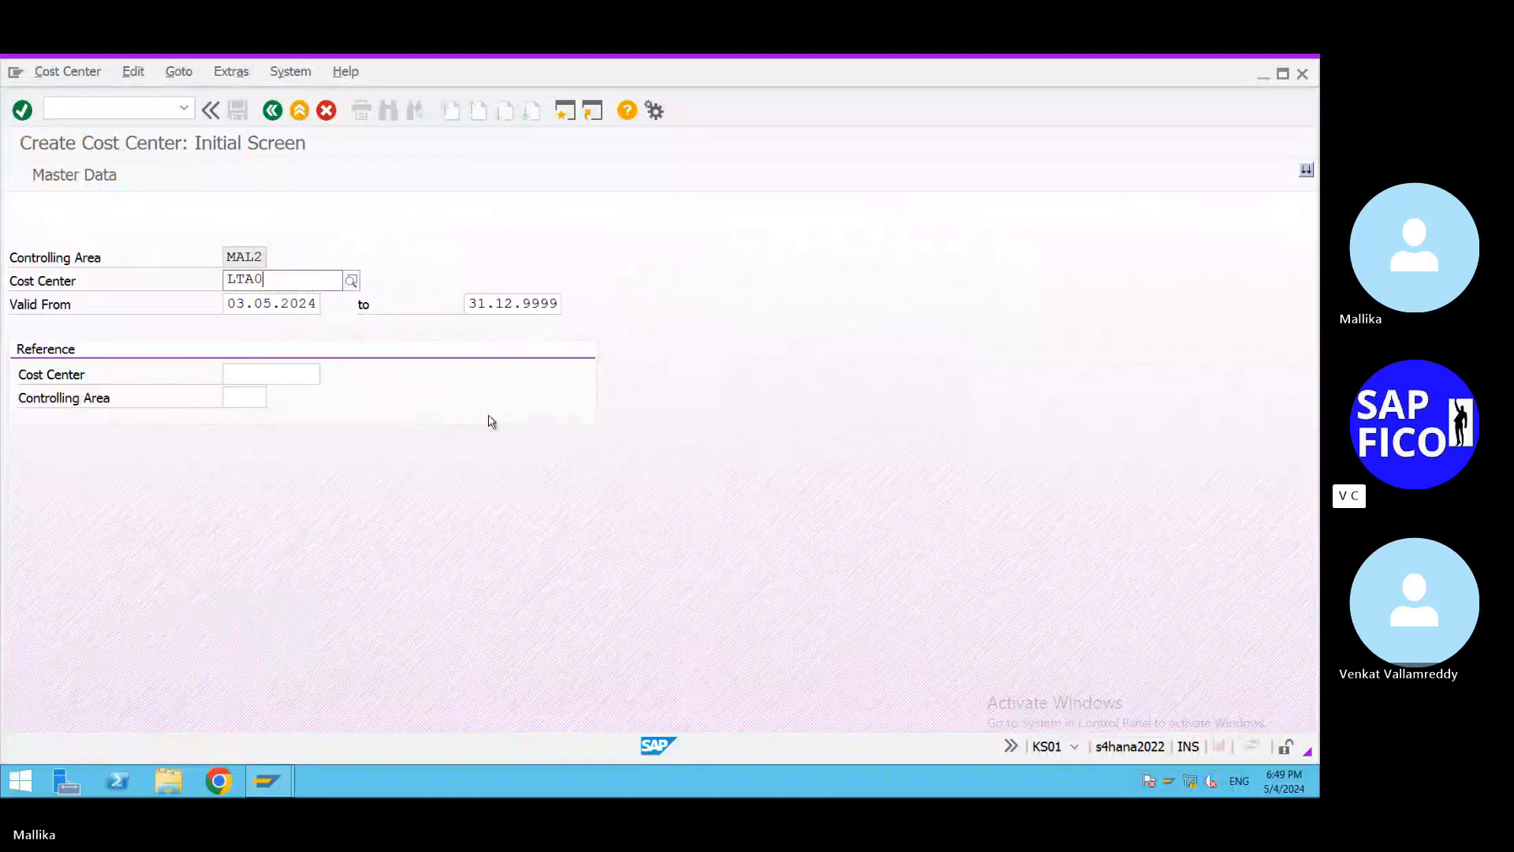
key(BackSpace)
text(4)
key(Return)
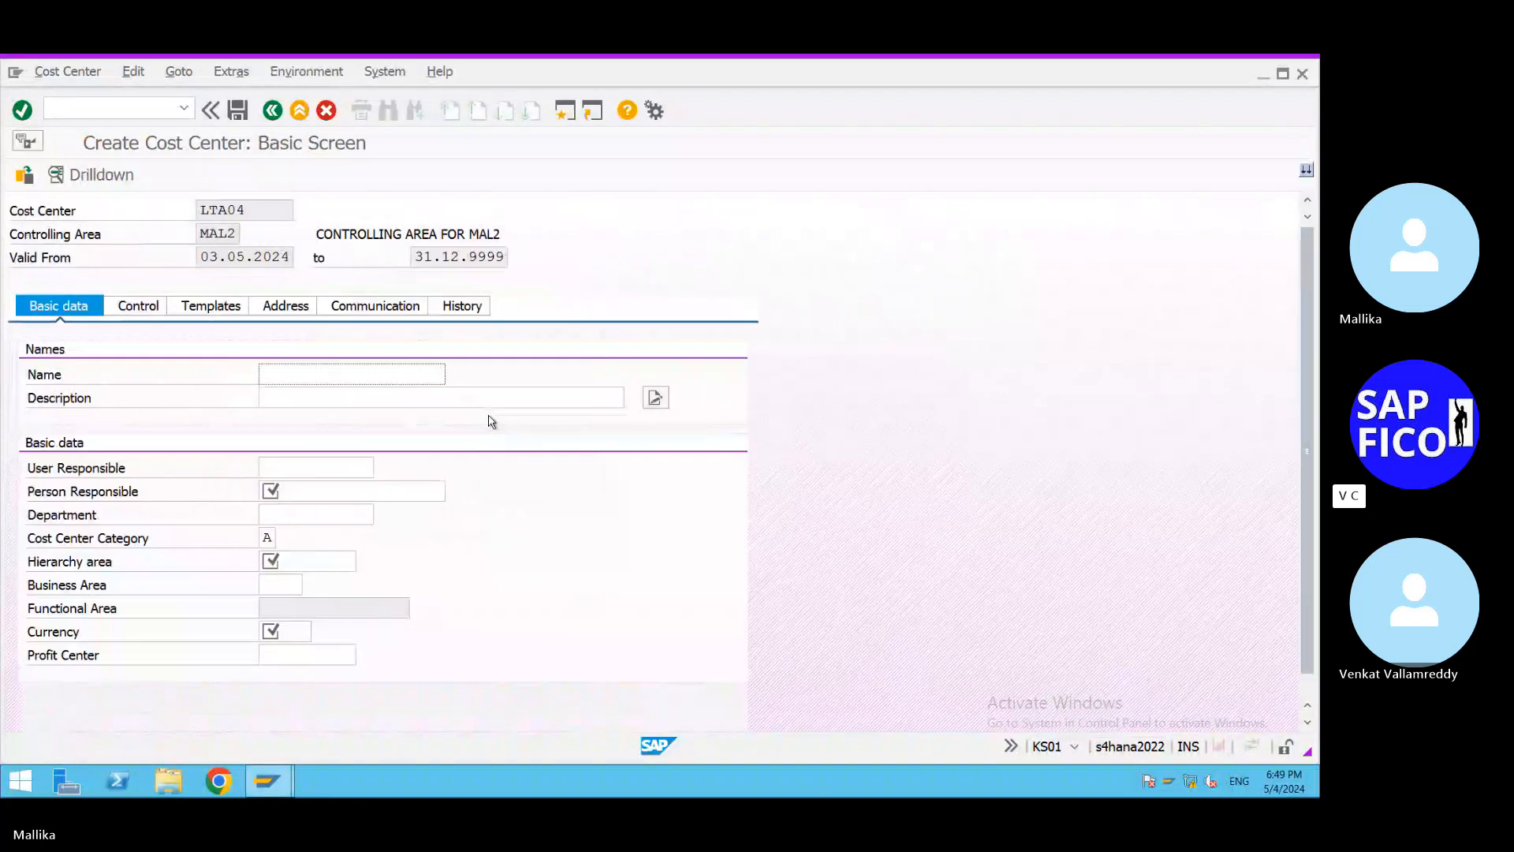
Enter LT OS INSTALLATION as the name of cost center LTA04 and LT OS INSTALLATION ACTIVITY as its description.
click(298, 375)
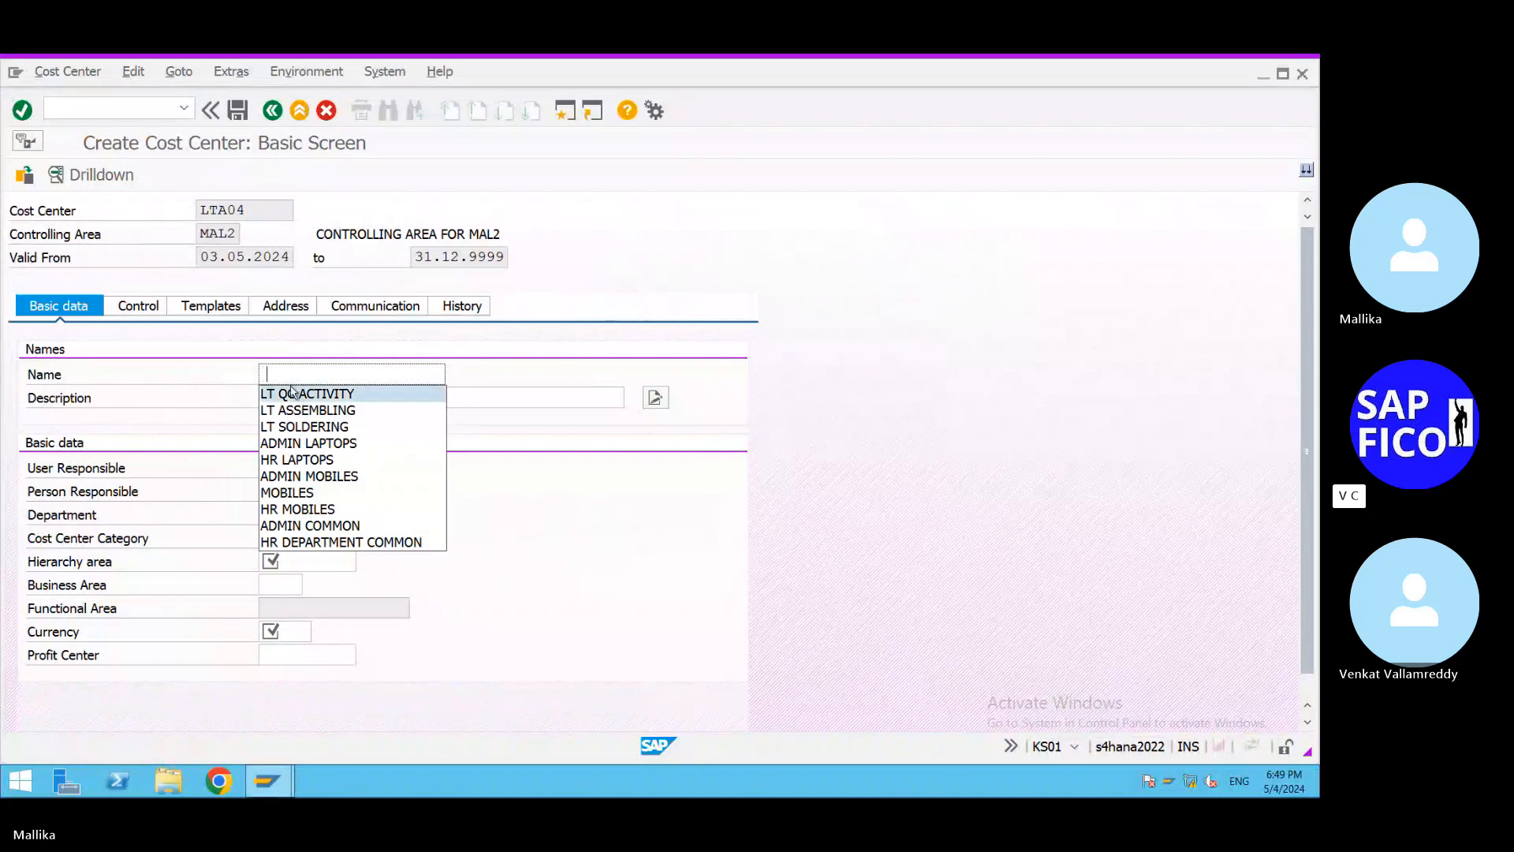
click(280, 373)
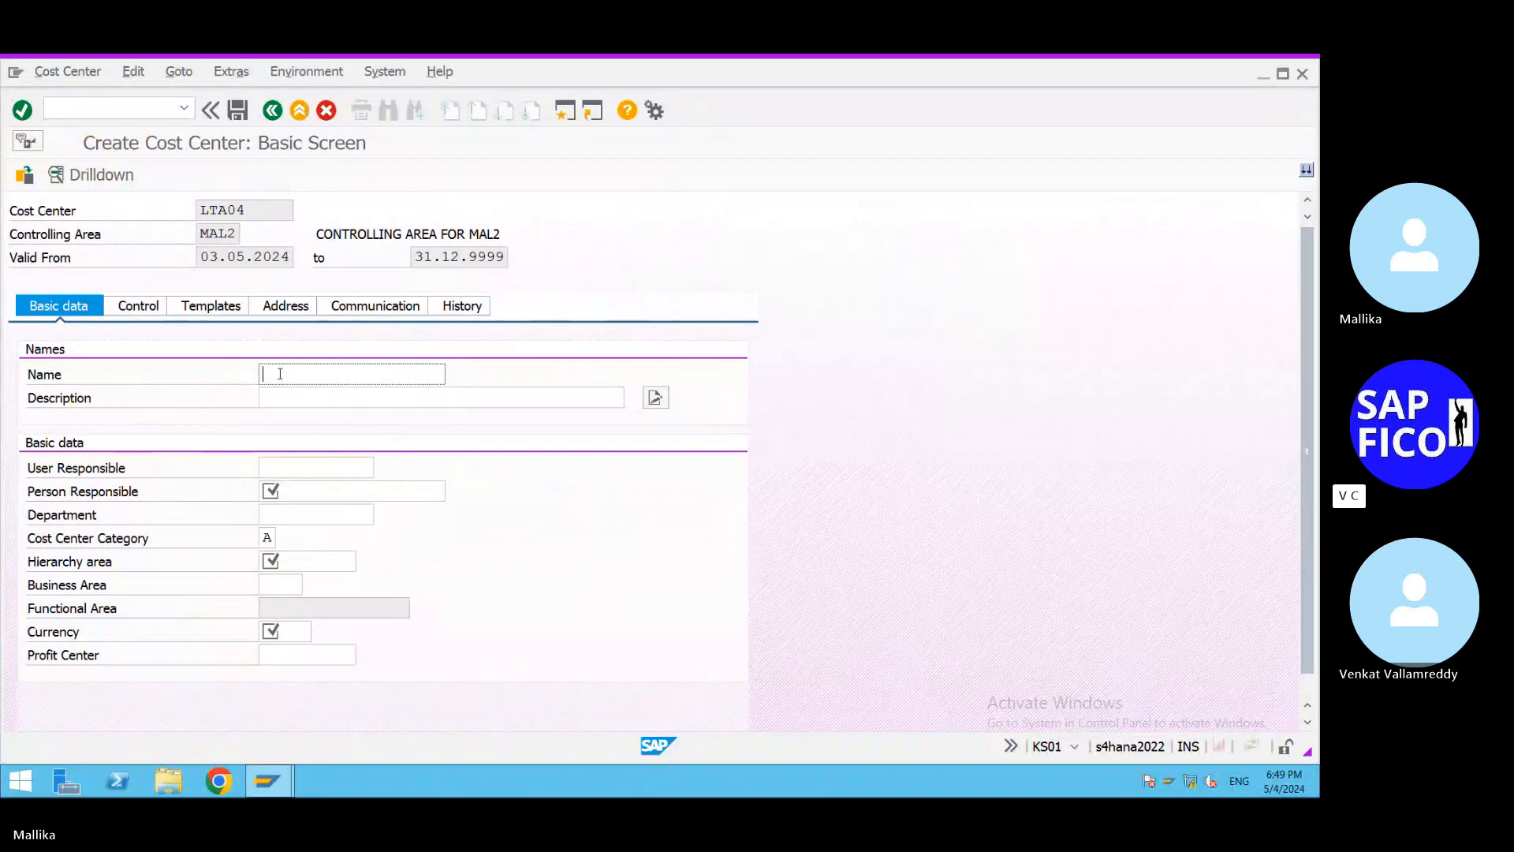
text(LT0)
text(S)
text( INSTALLA)
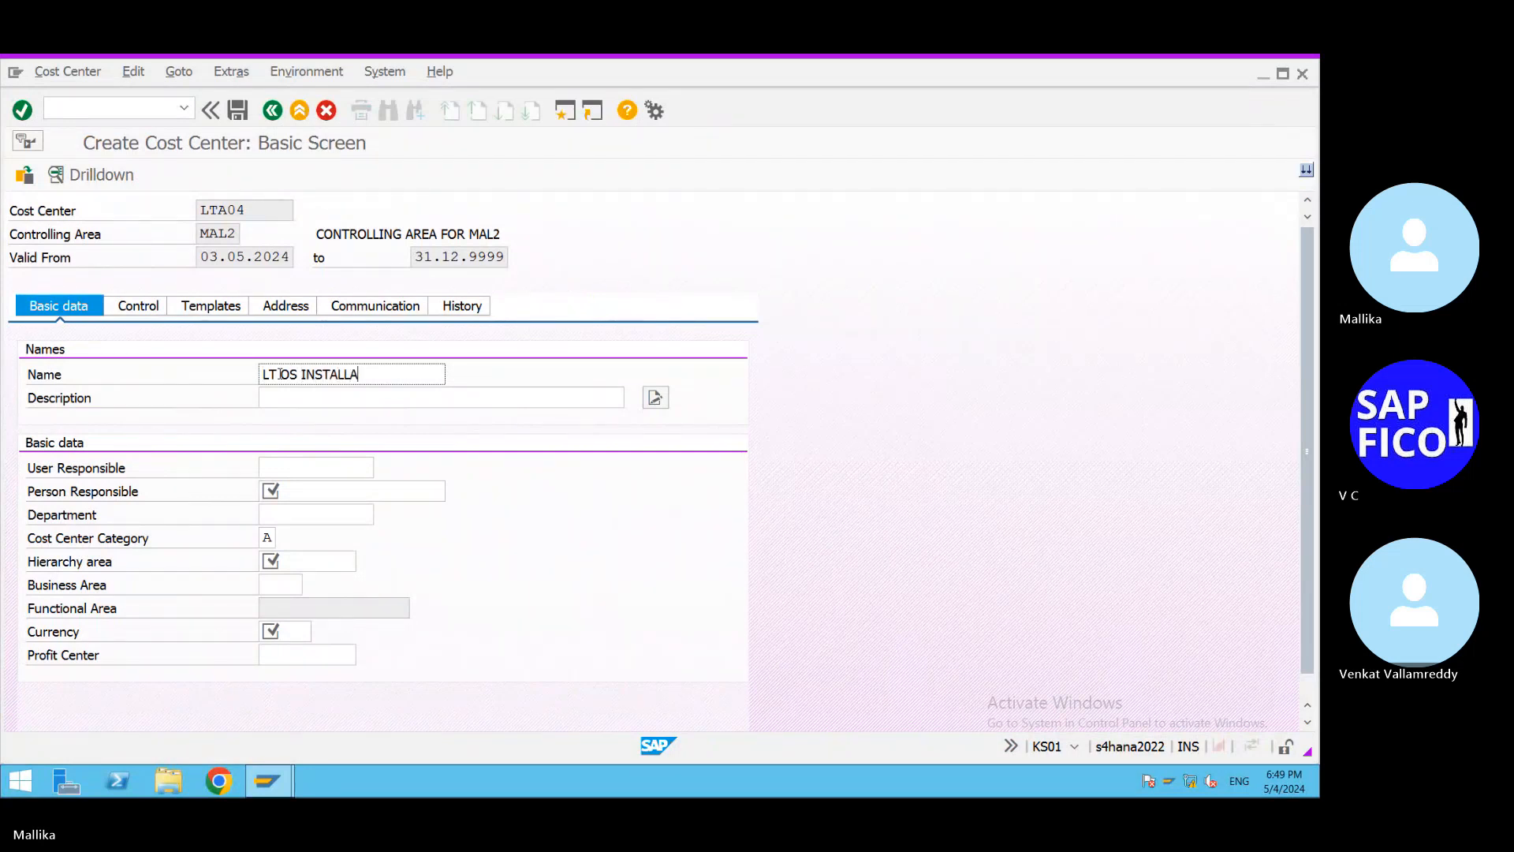
text(TION)
drag(405, 379, 42, 387)
key(ctrl+c)
click(270, 402)
key(ctrl+v)
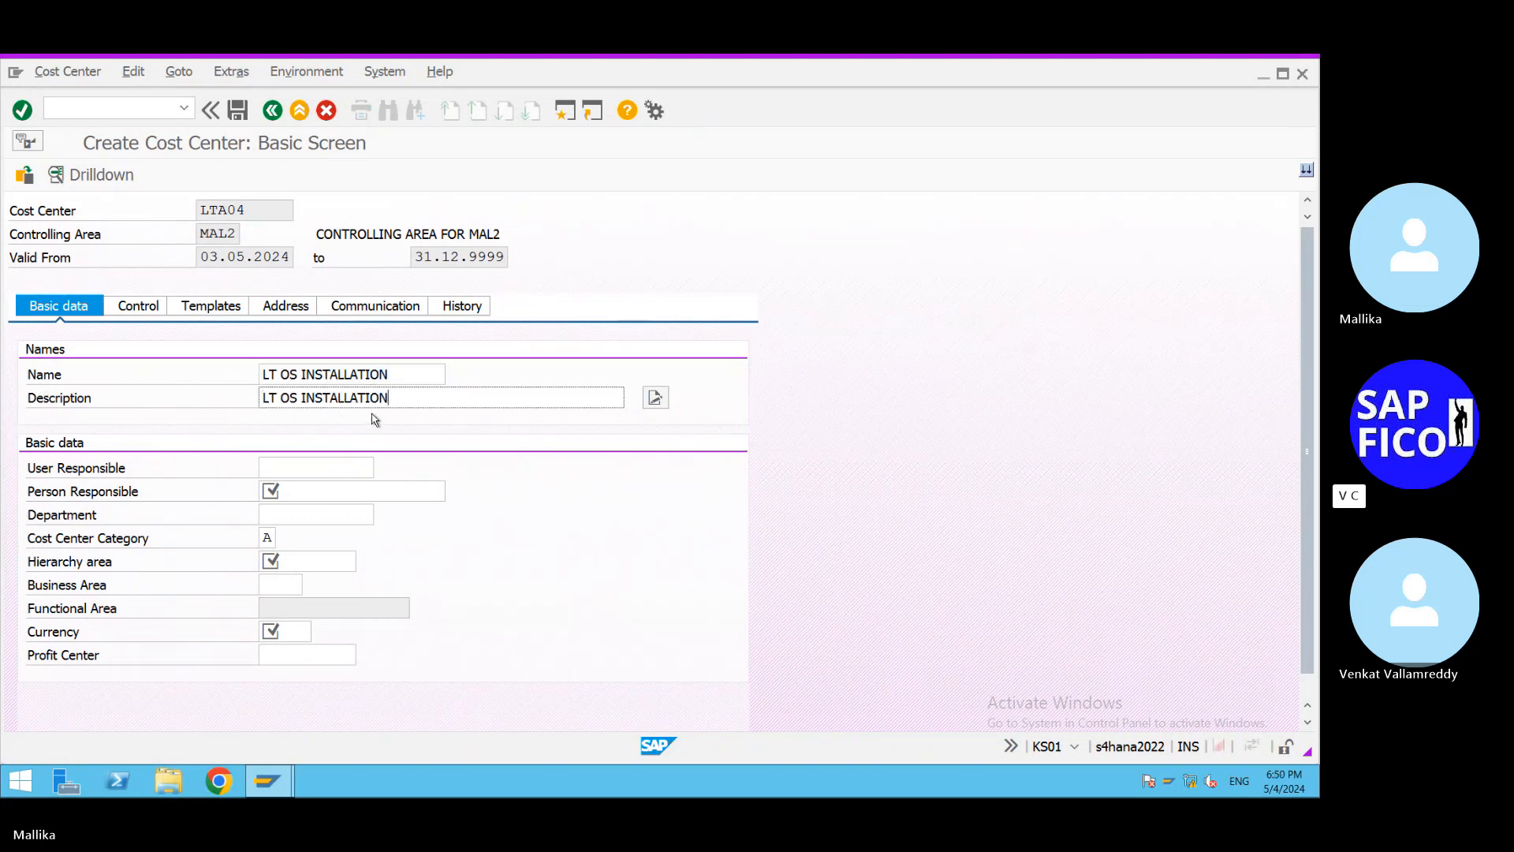
text(ACTIVITY)
Fill in the person responsible, hierarchy area MAL2CCSH and currency INR for cost center LTA04.
click(296, 492)
text(M)
click(302, 517)
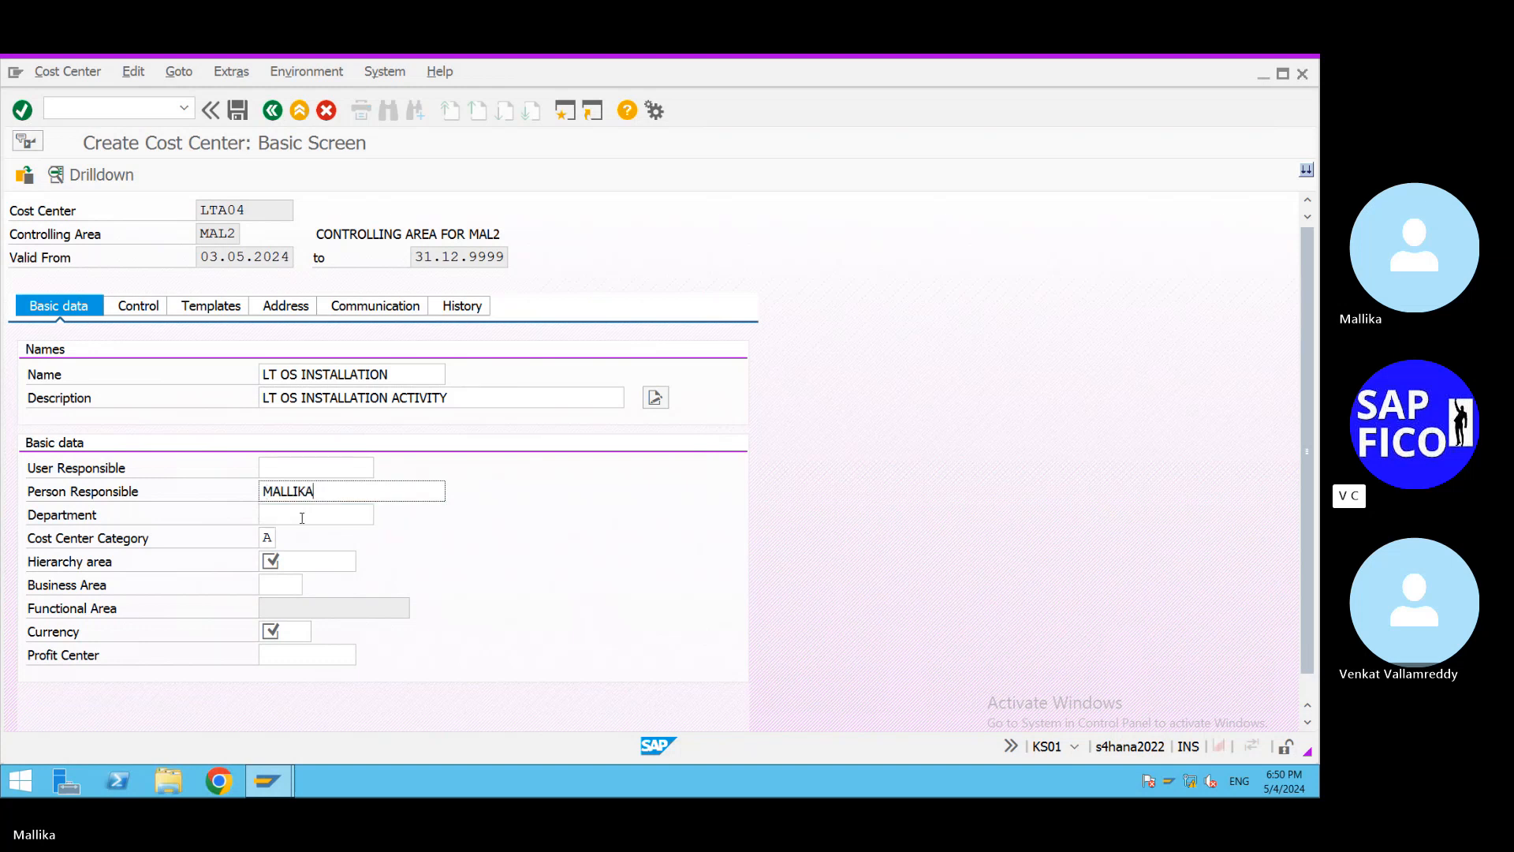
click(292, 560)
click(310, 581)
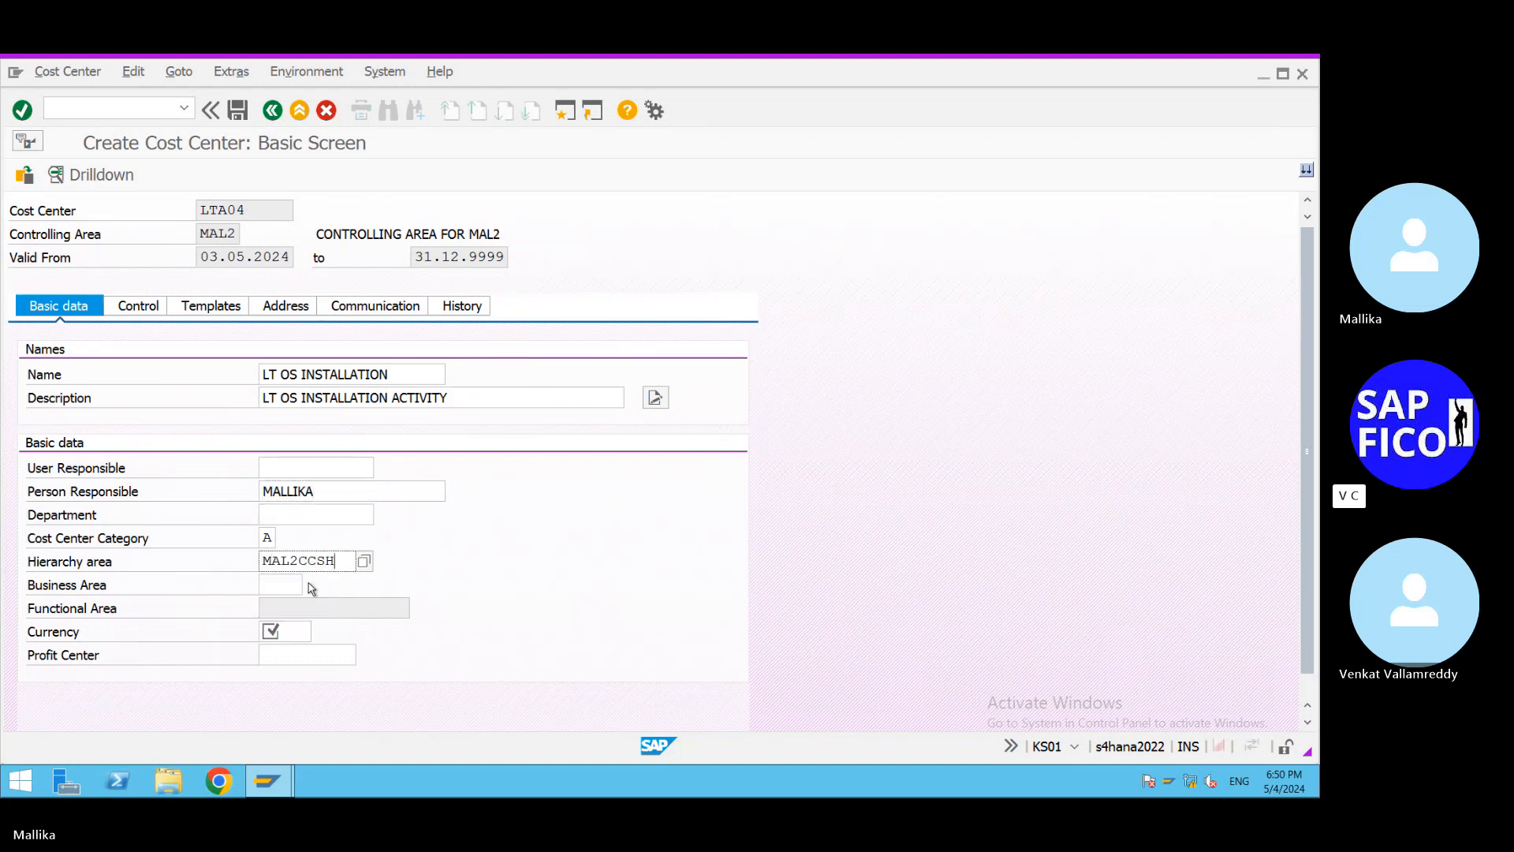
click(288, 639)
click(302, 654)
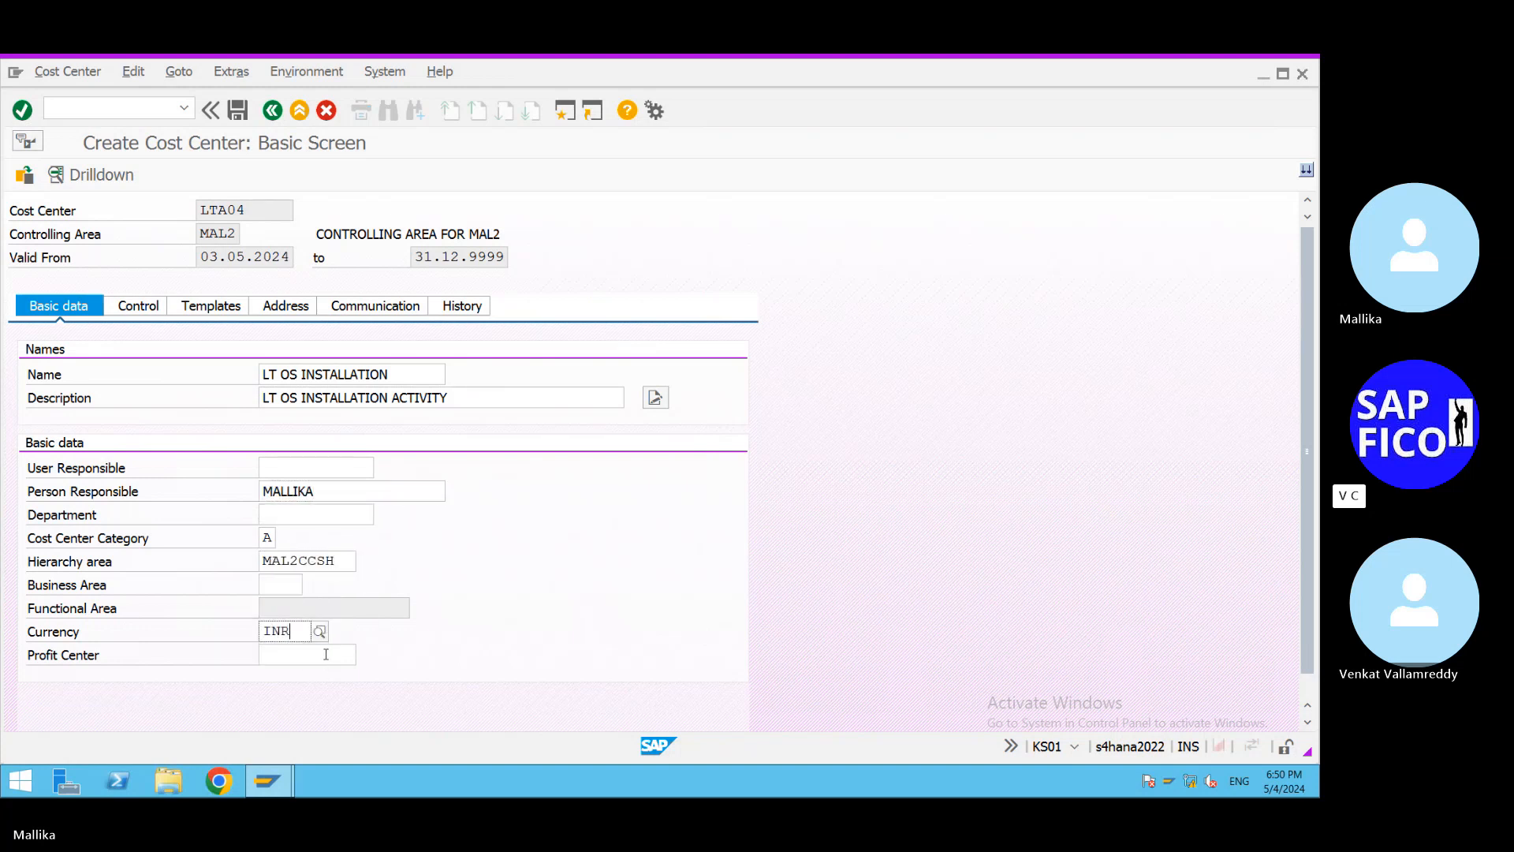
Copy the LTA04 description text, then confirm the entries without a profit center and save the cost center.
drag(460, 396, 8, 388)
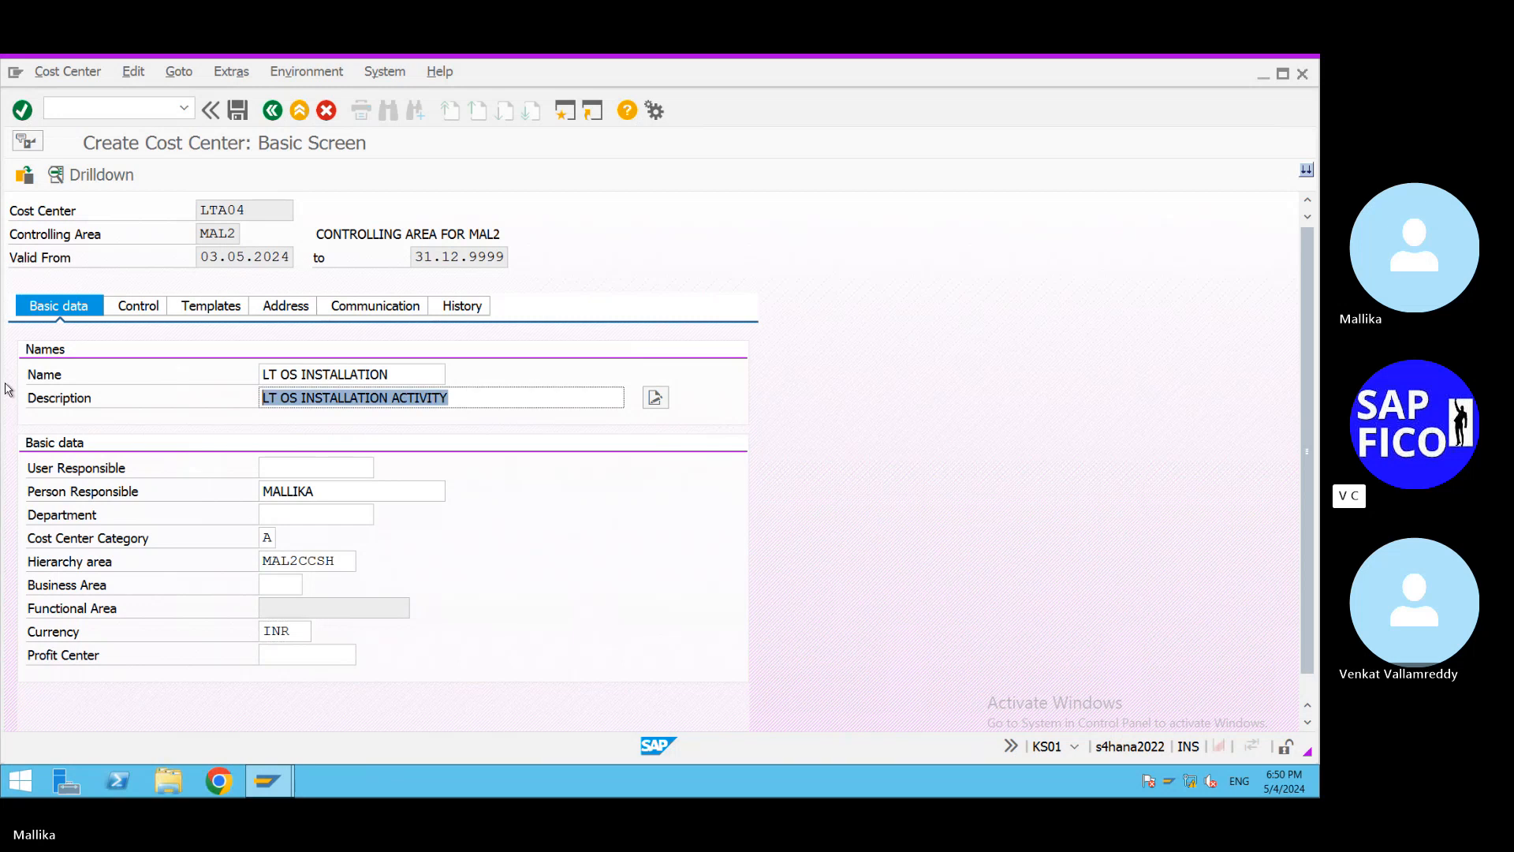
key(ctrl+c)
key(Return)
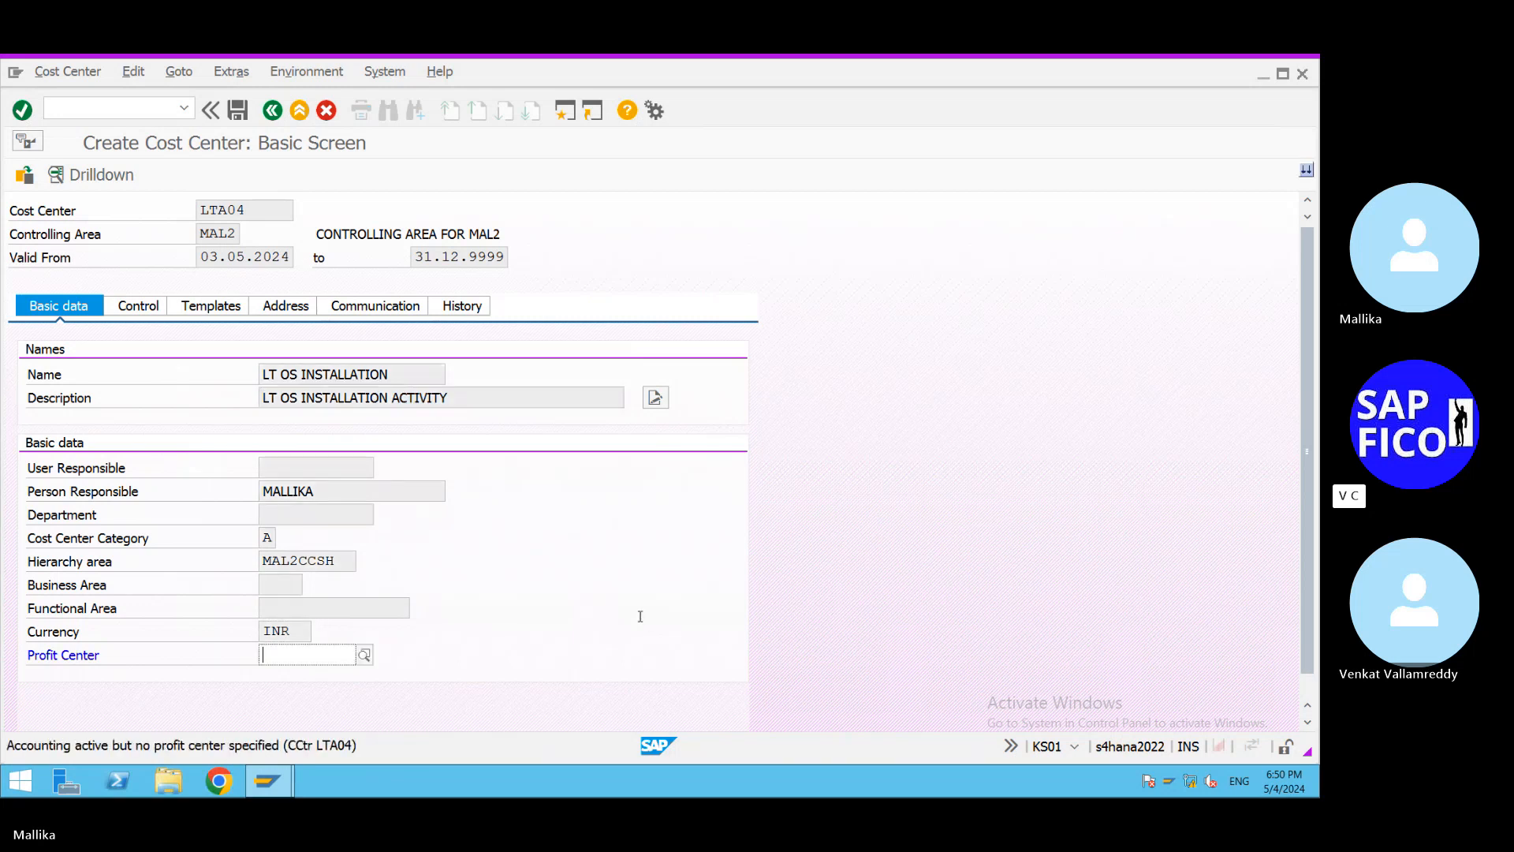
key(Return)
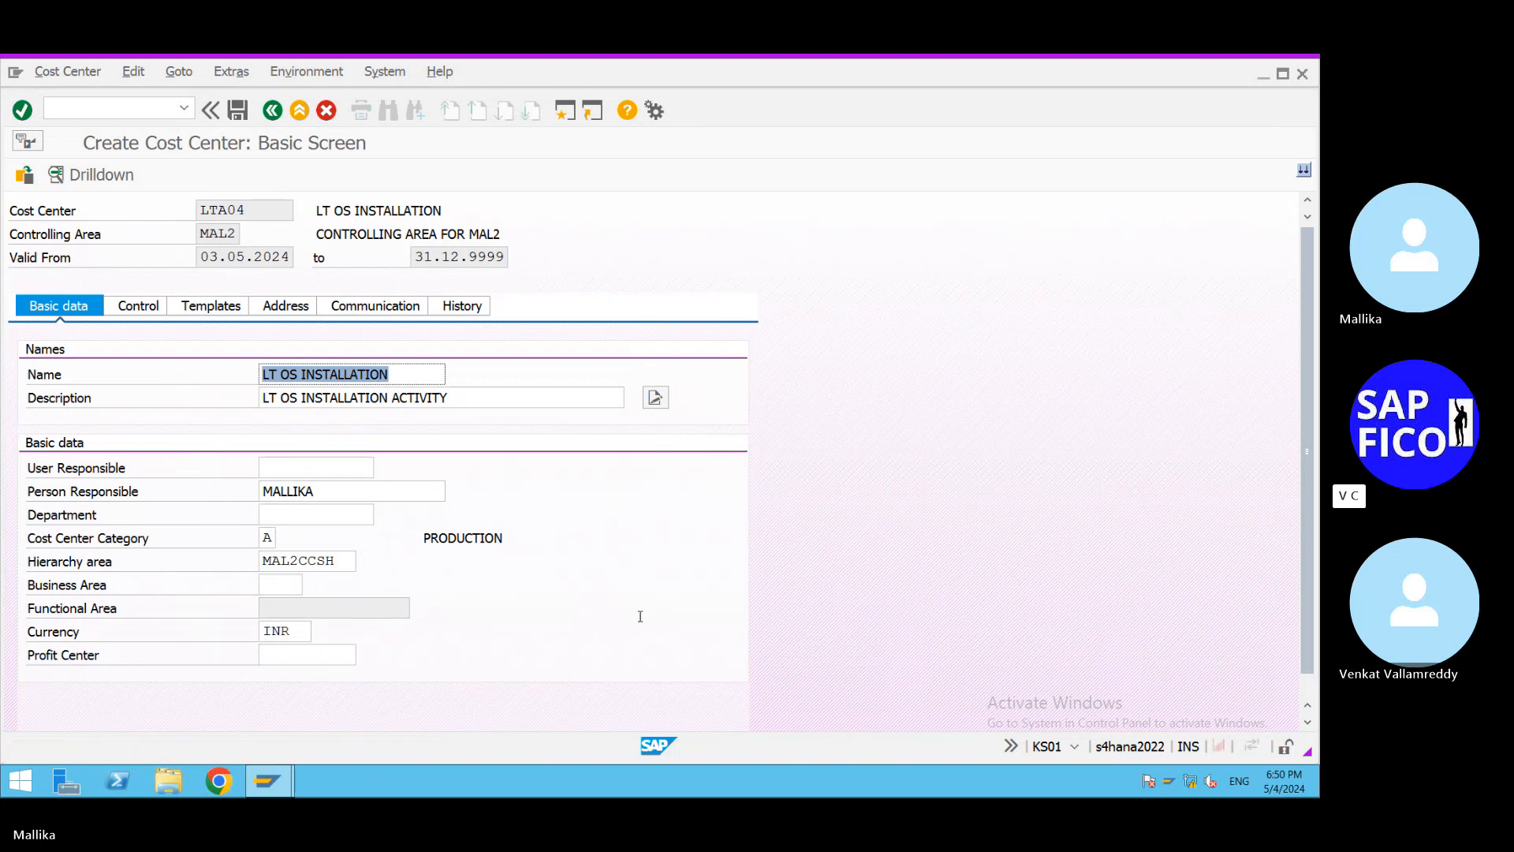
click(237, 110)
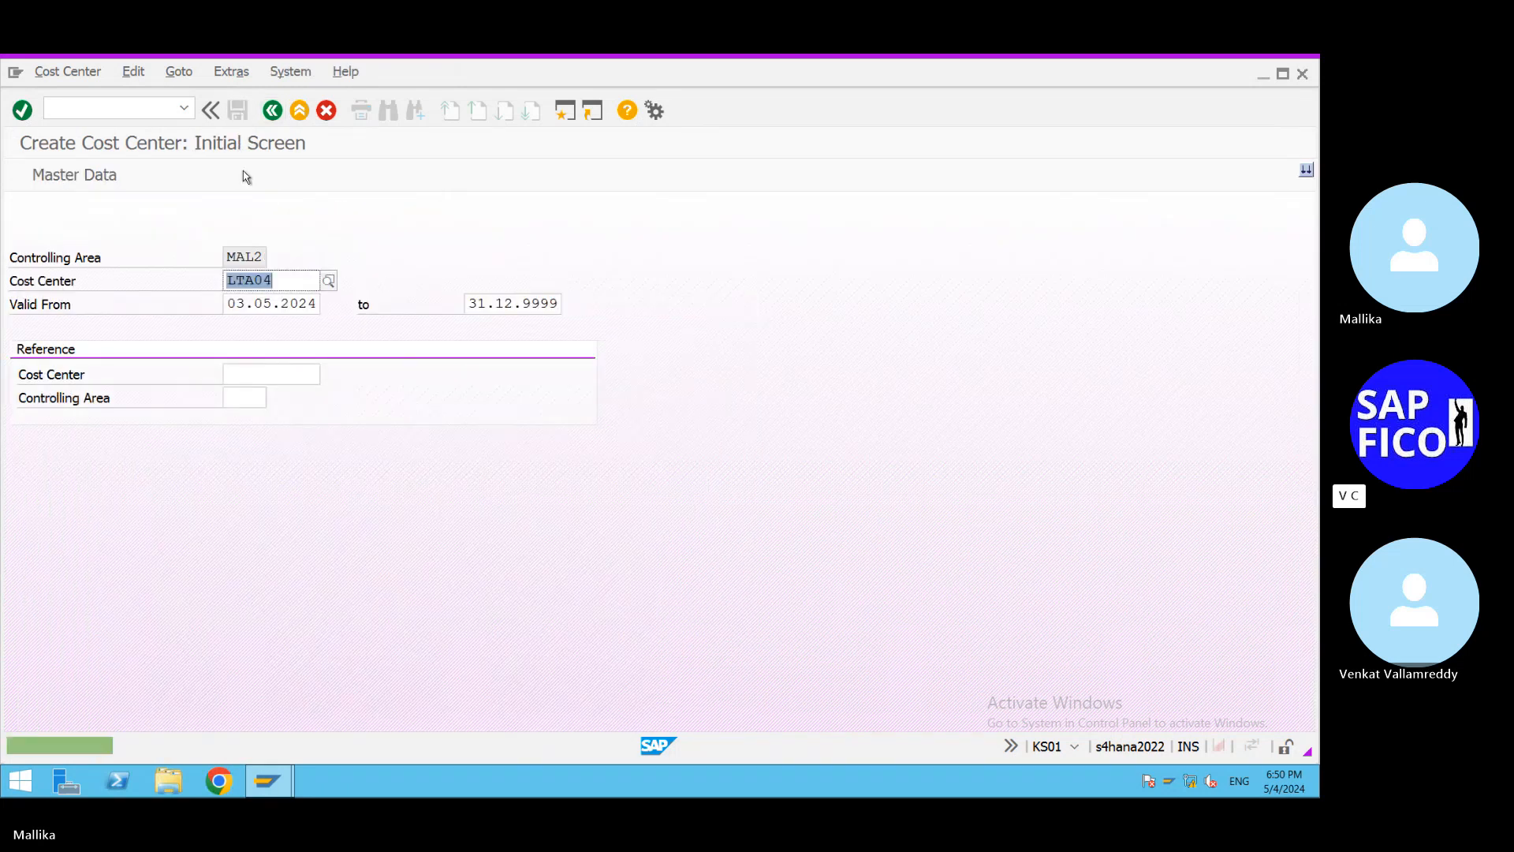
Switch to Word, complete the LTA04 line with LT OS INSTALLATION ACTIVITY and start a new line "LTA05 -".
click(1146, 66)
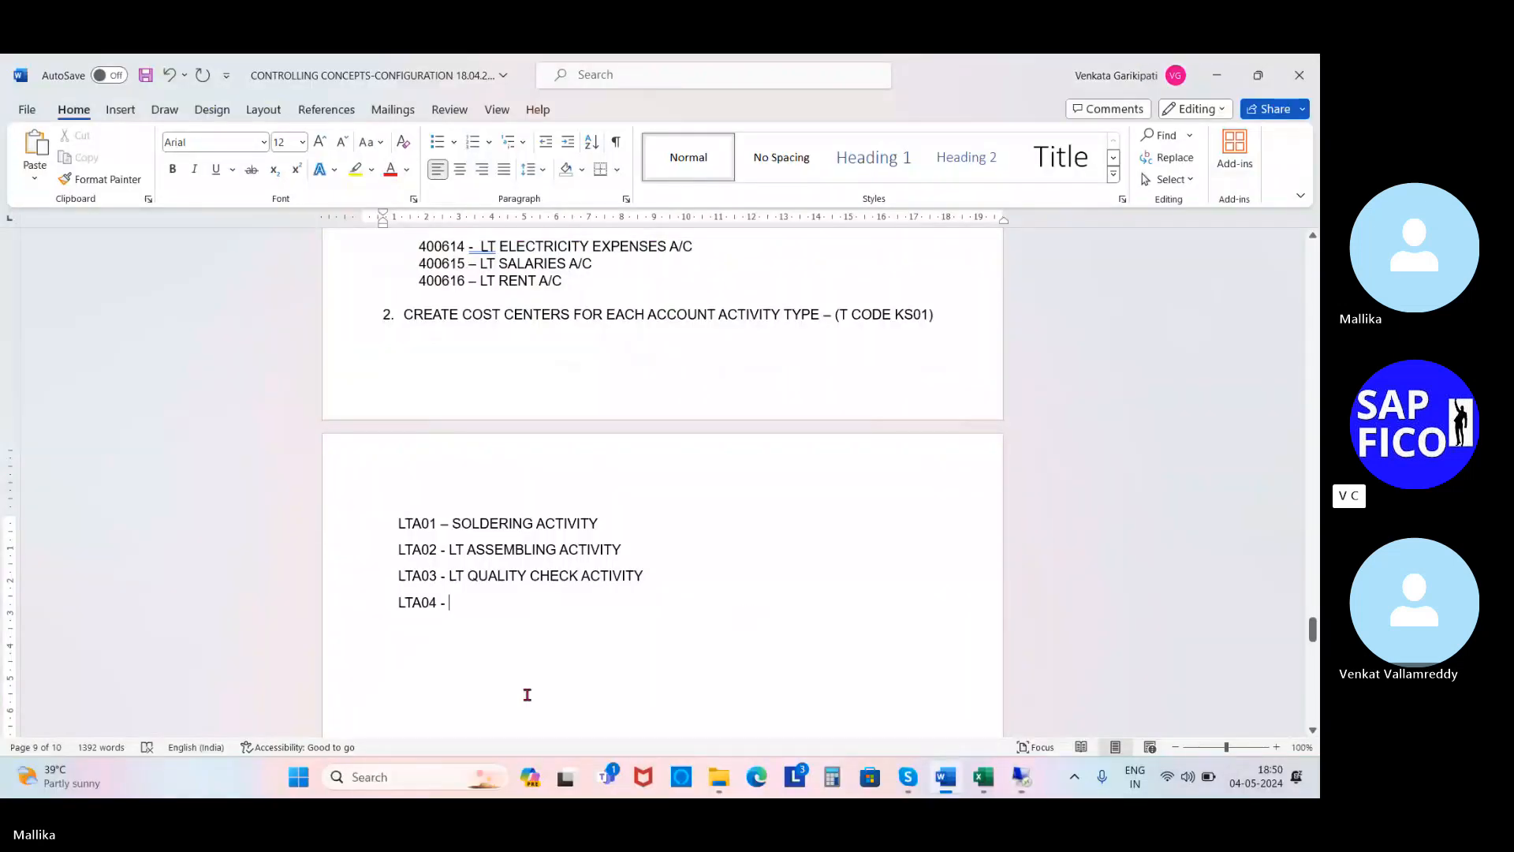
text(LT OS INSTALLATION ACTIVITY)
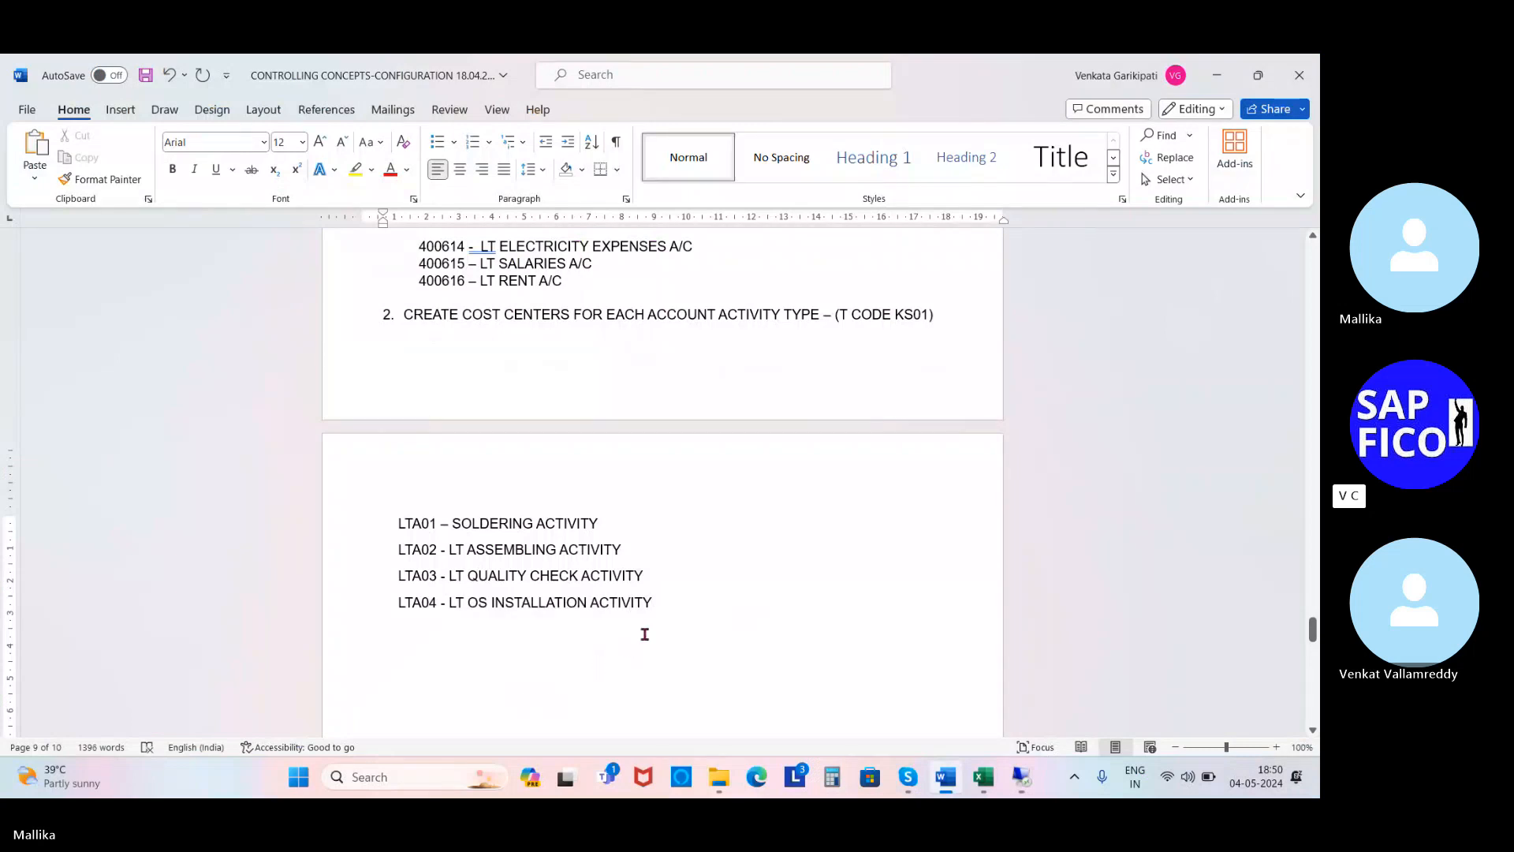
key(Return)
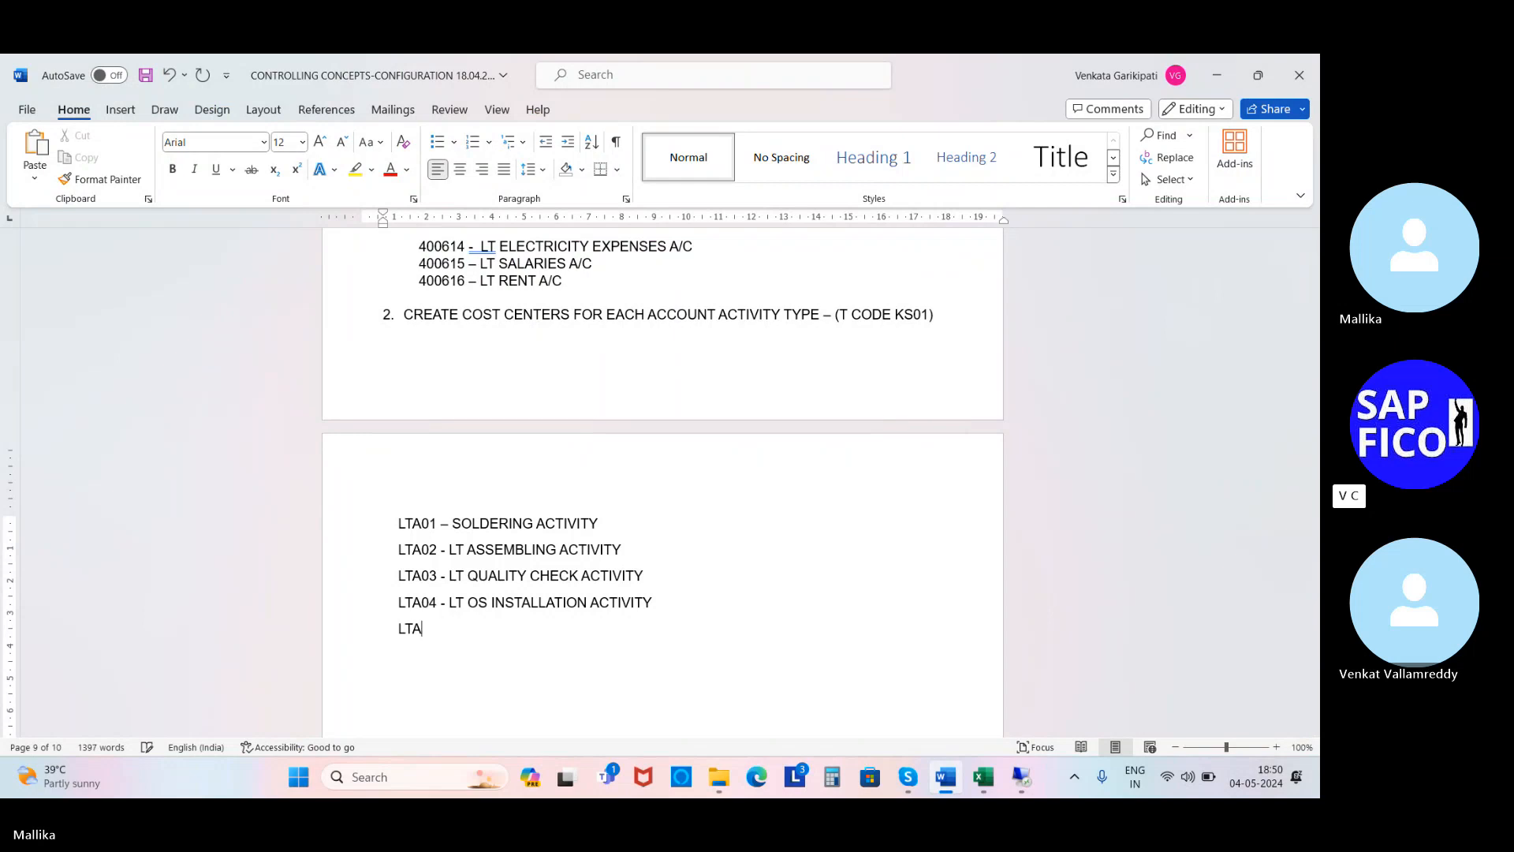
text(LTA05 -)
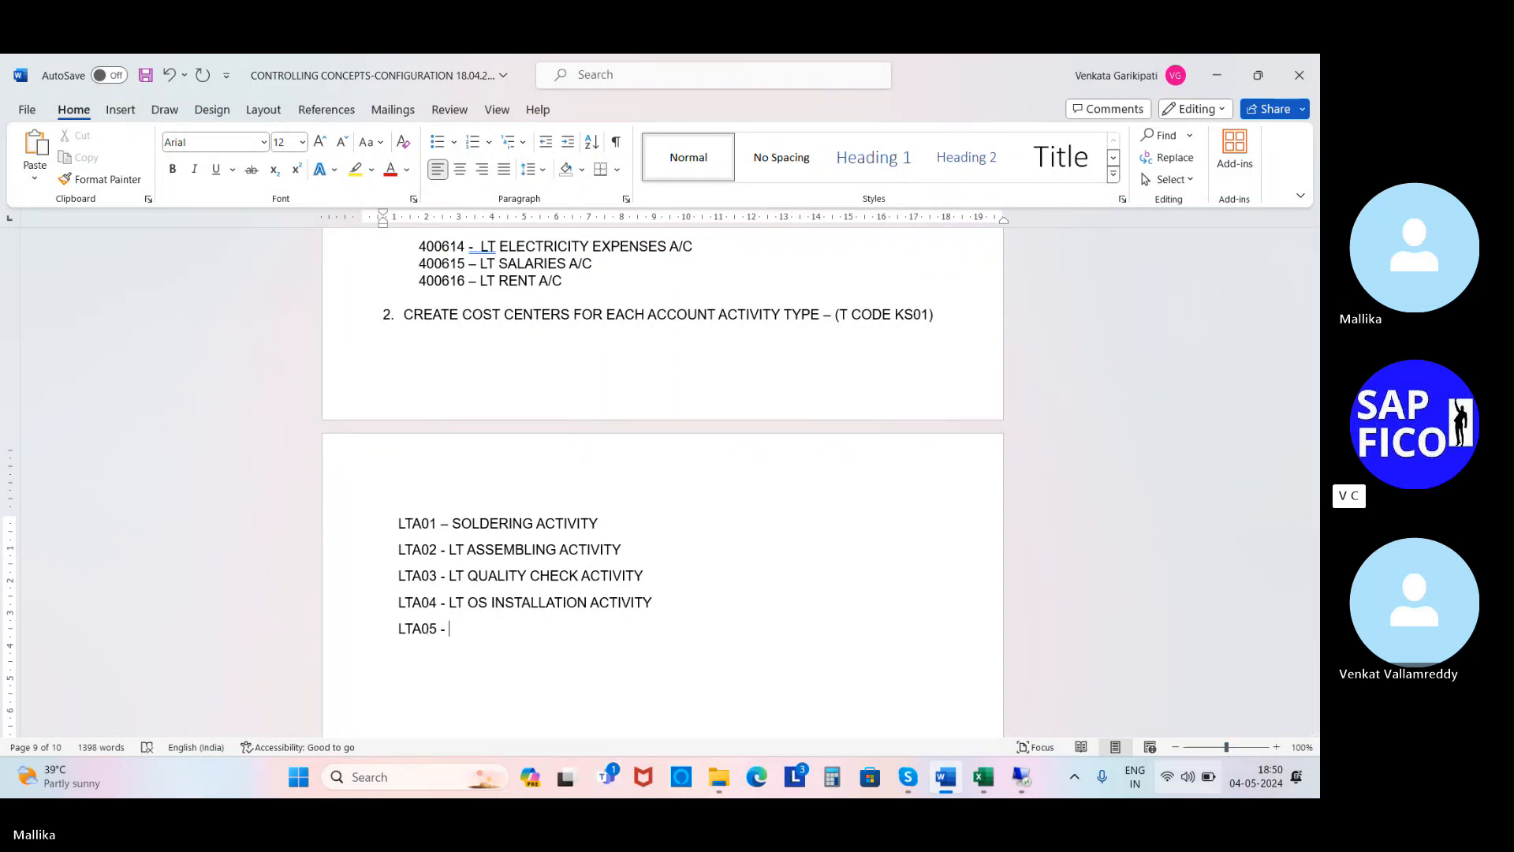
Return to SAP, enter LTA05 as the new cost center and open its basic data screen.
click(1022, 777)
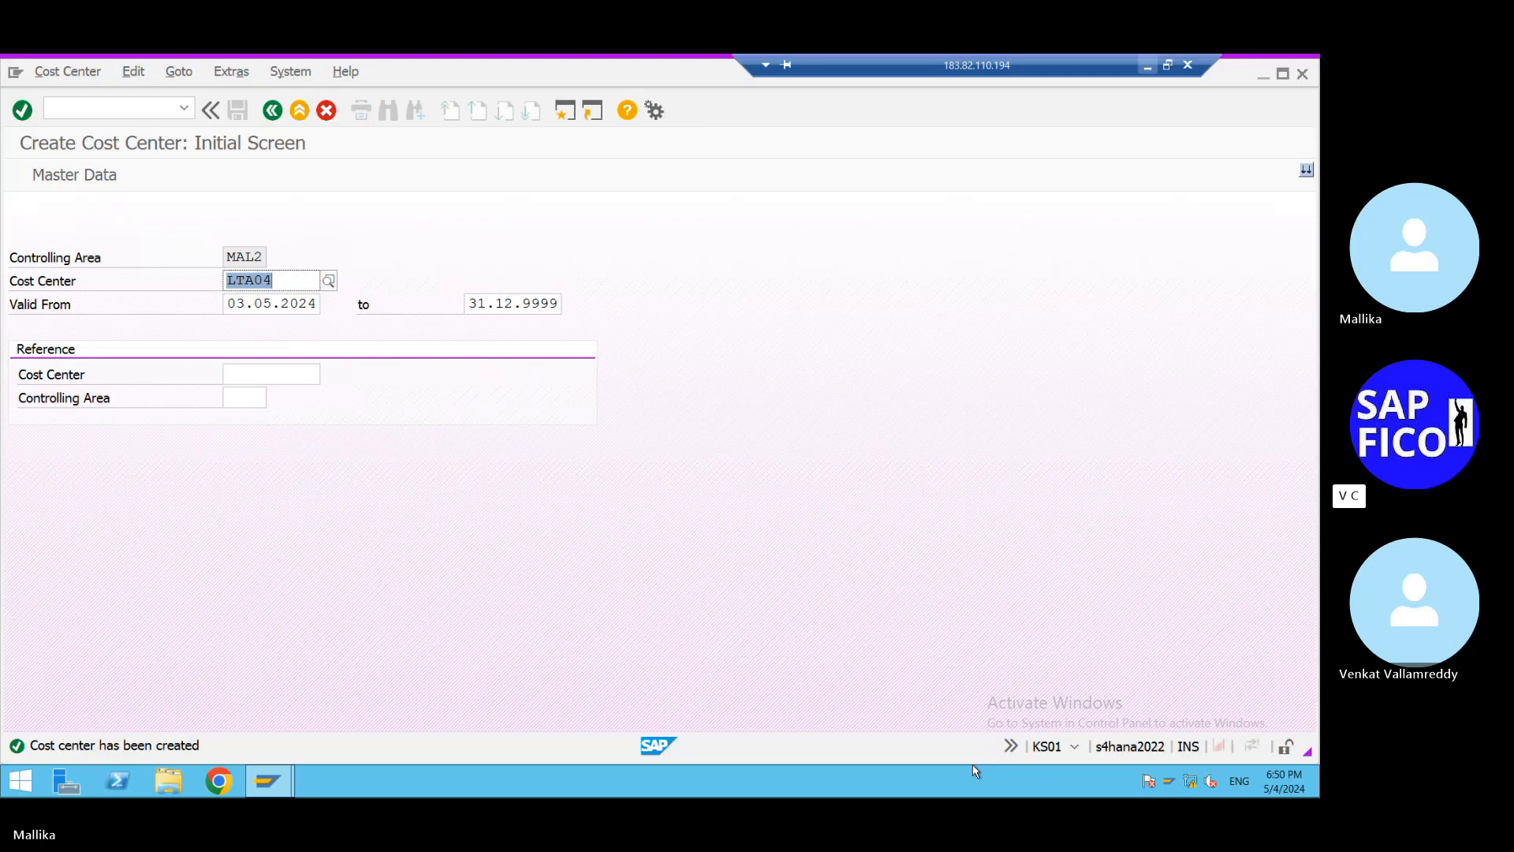
text(LTA05)
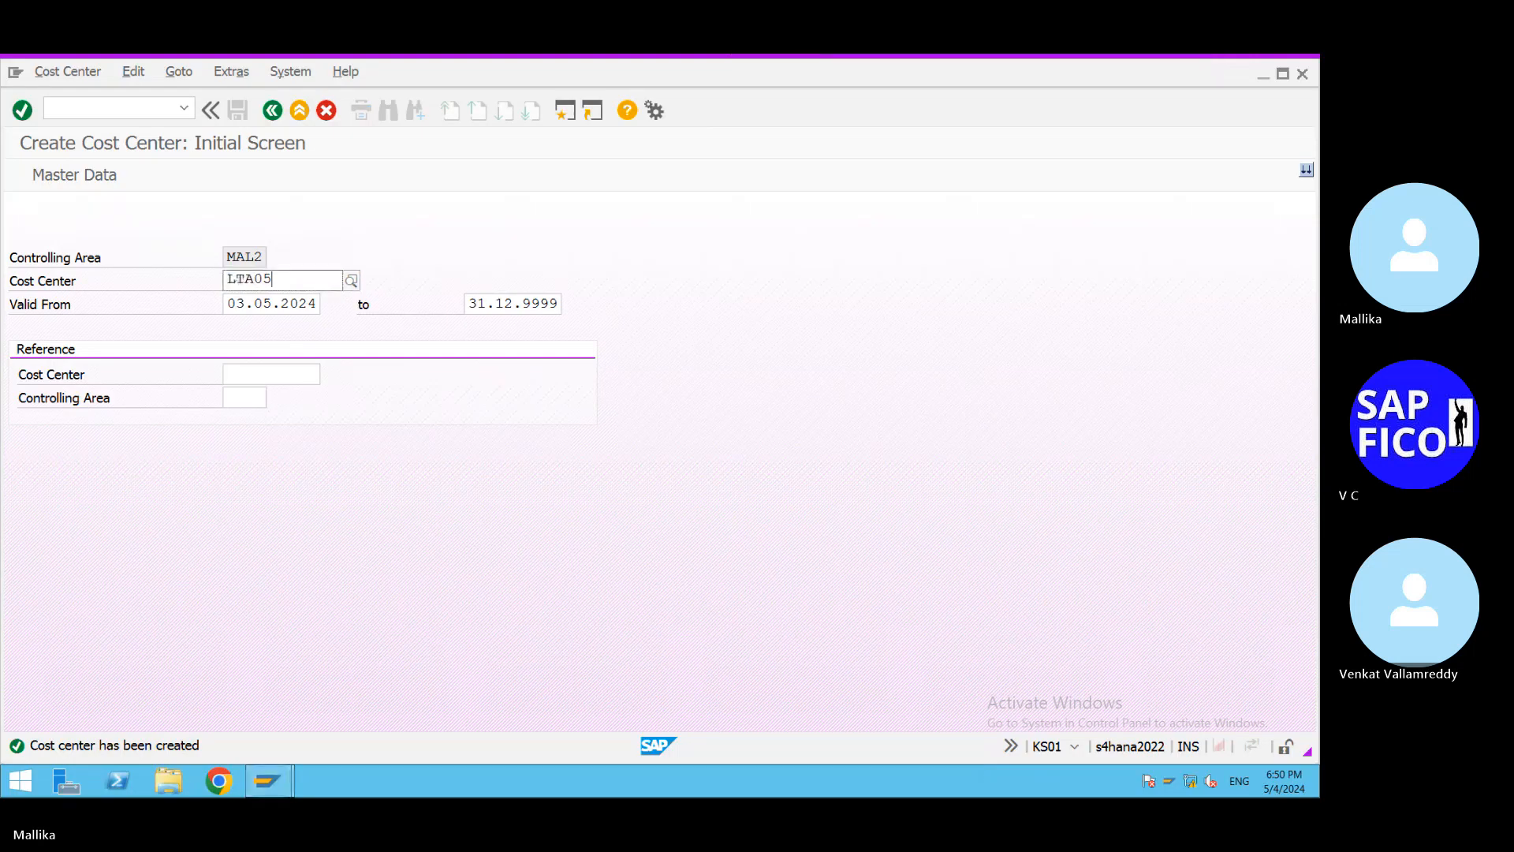
click(276, 290)
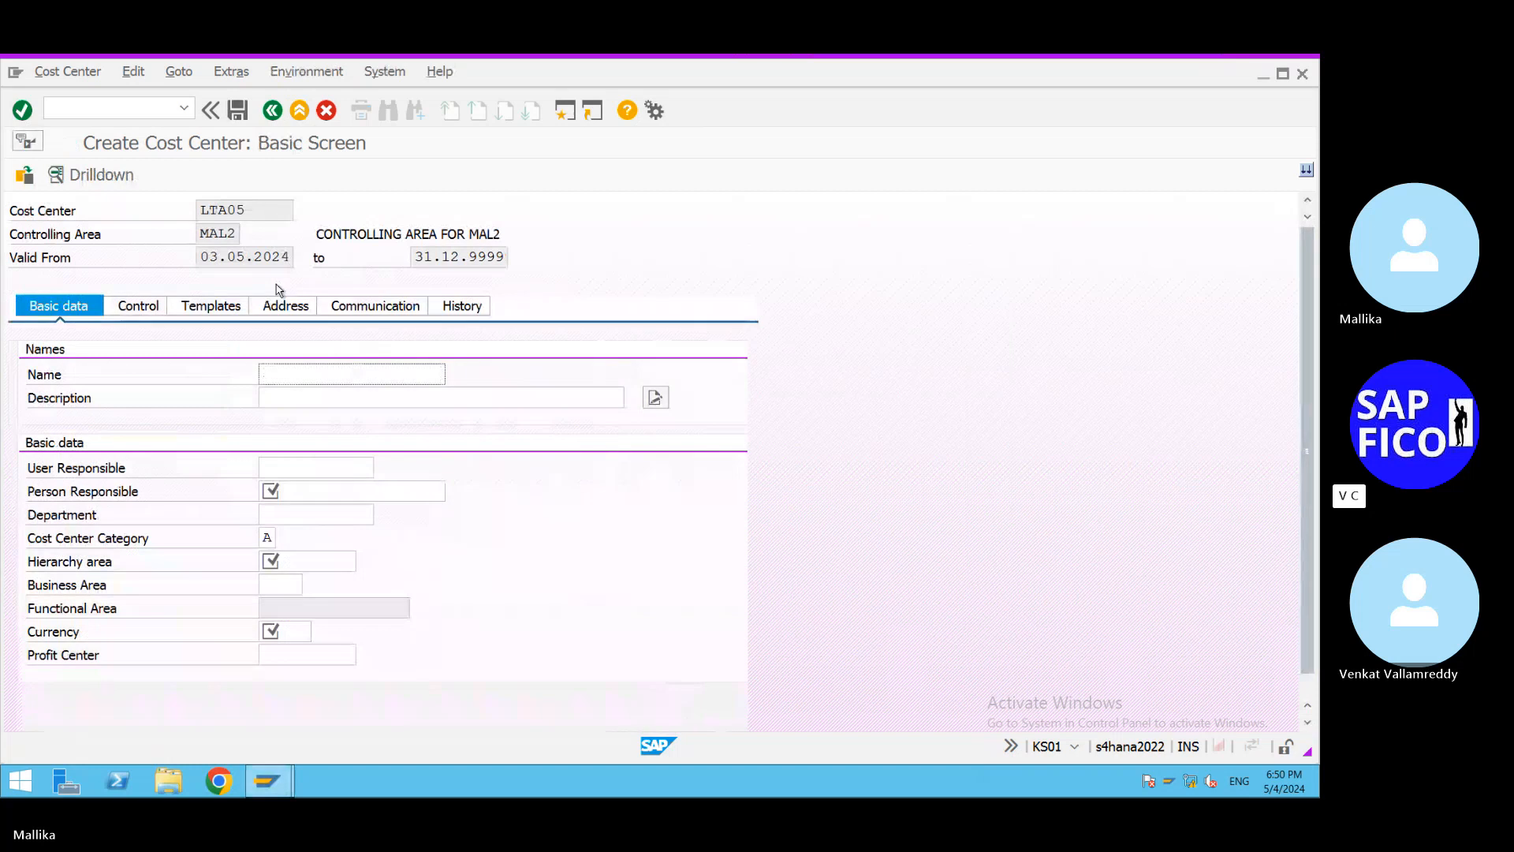
Enter LT PACKING as the name of cost center LTA05 and LT PACKING ACTIVITY as its description, and select the description text.
click(281, 373)
text(LT PACKING)
drag(341, 375, 20, 374)
key(ctrl+c)
click(269, 396)
key(ctrl+v)
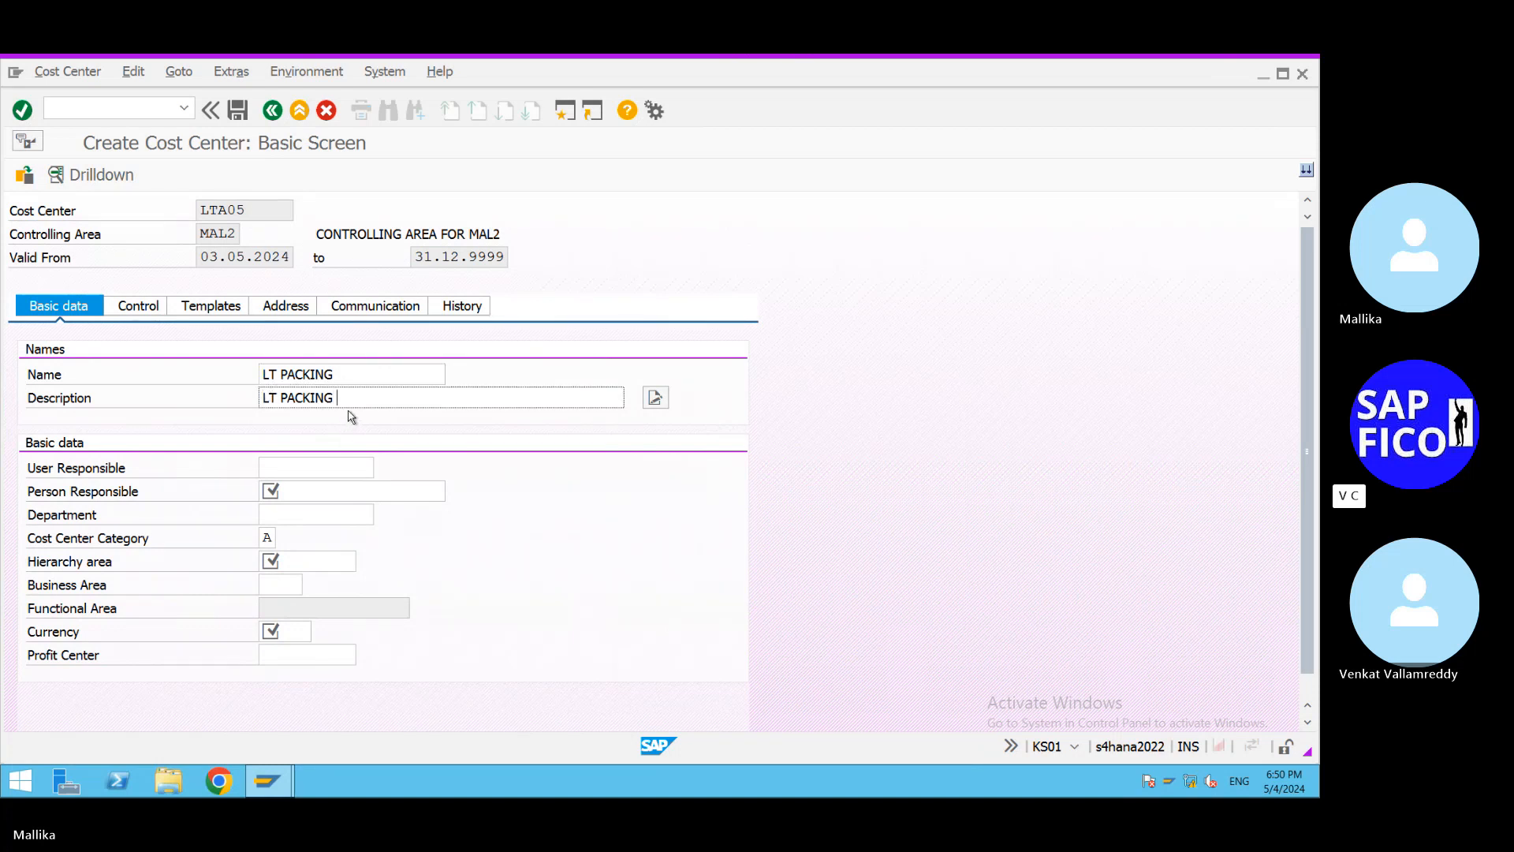
text(ACTIVITY)
drag(396, 398, 2, 411)
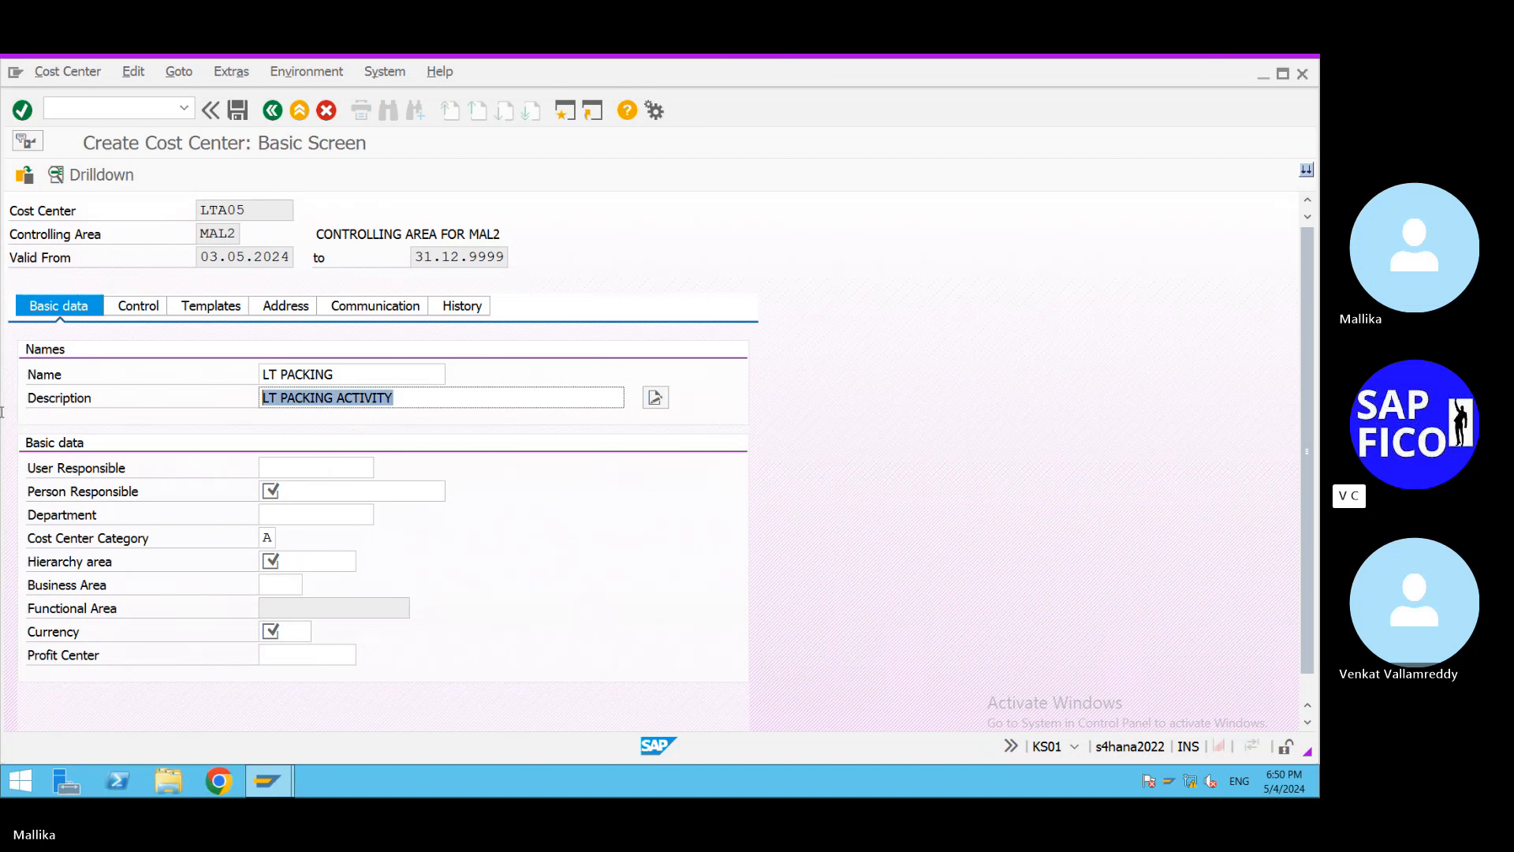
Fill in the person responsible, hierarchy area MAL2CCSH and currency INR for cost center LTA05.
click(285, 489)
text(M)
click(287, 514)
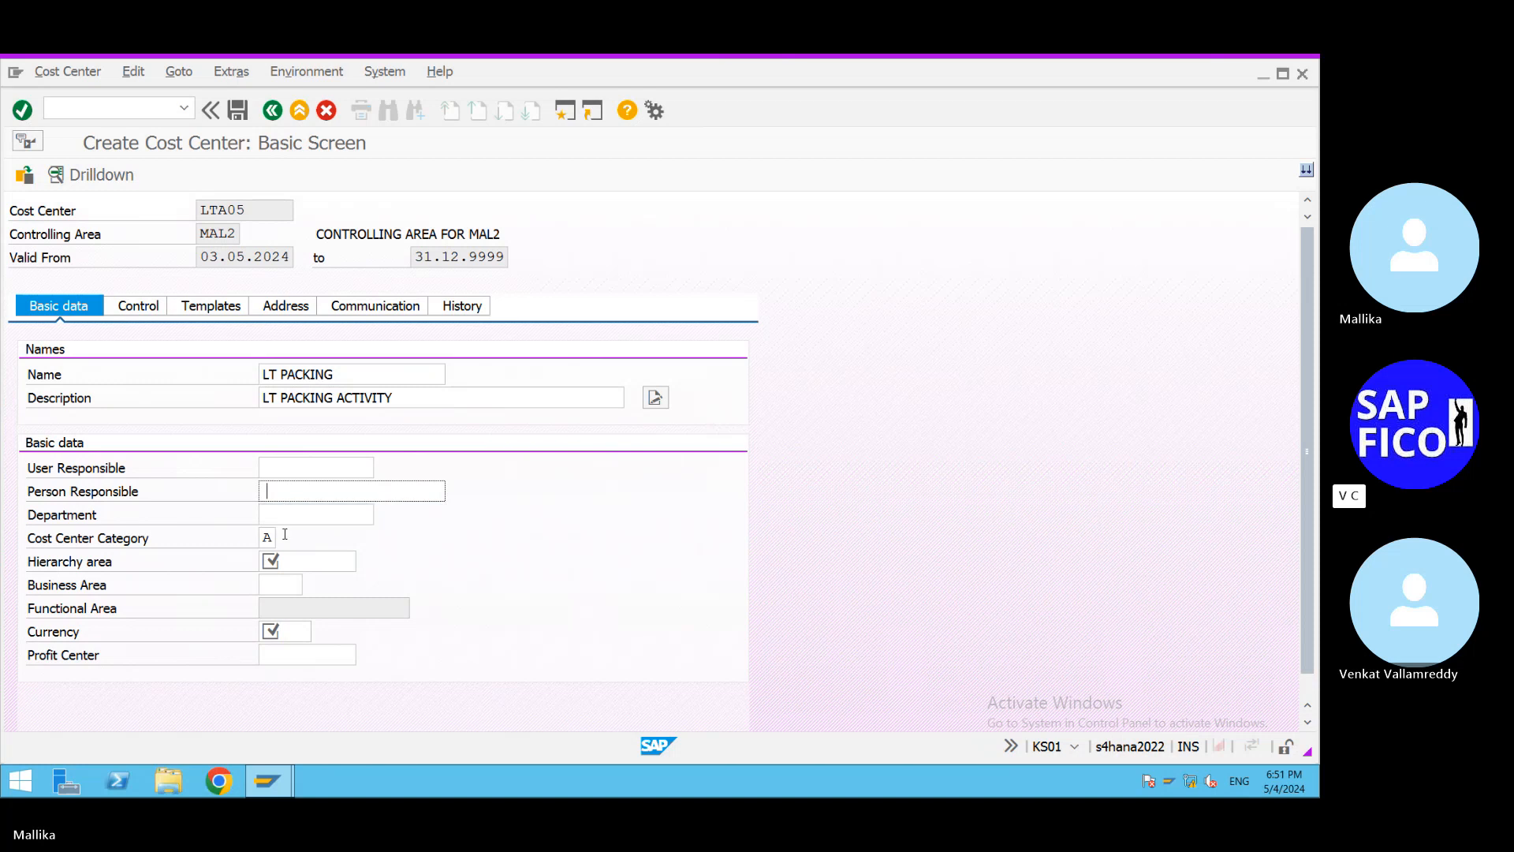
click(287, 561)
click(289, 582)
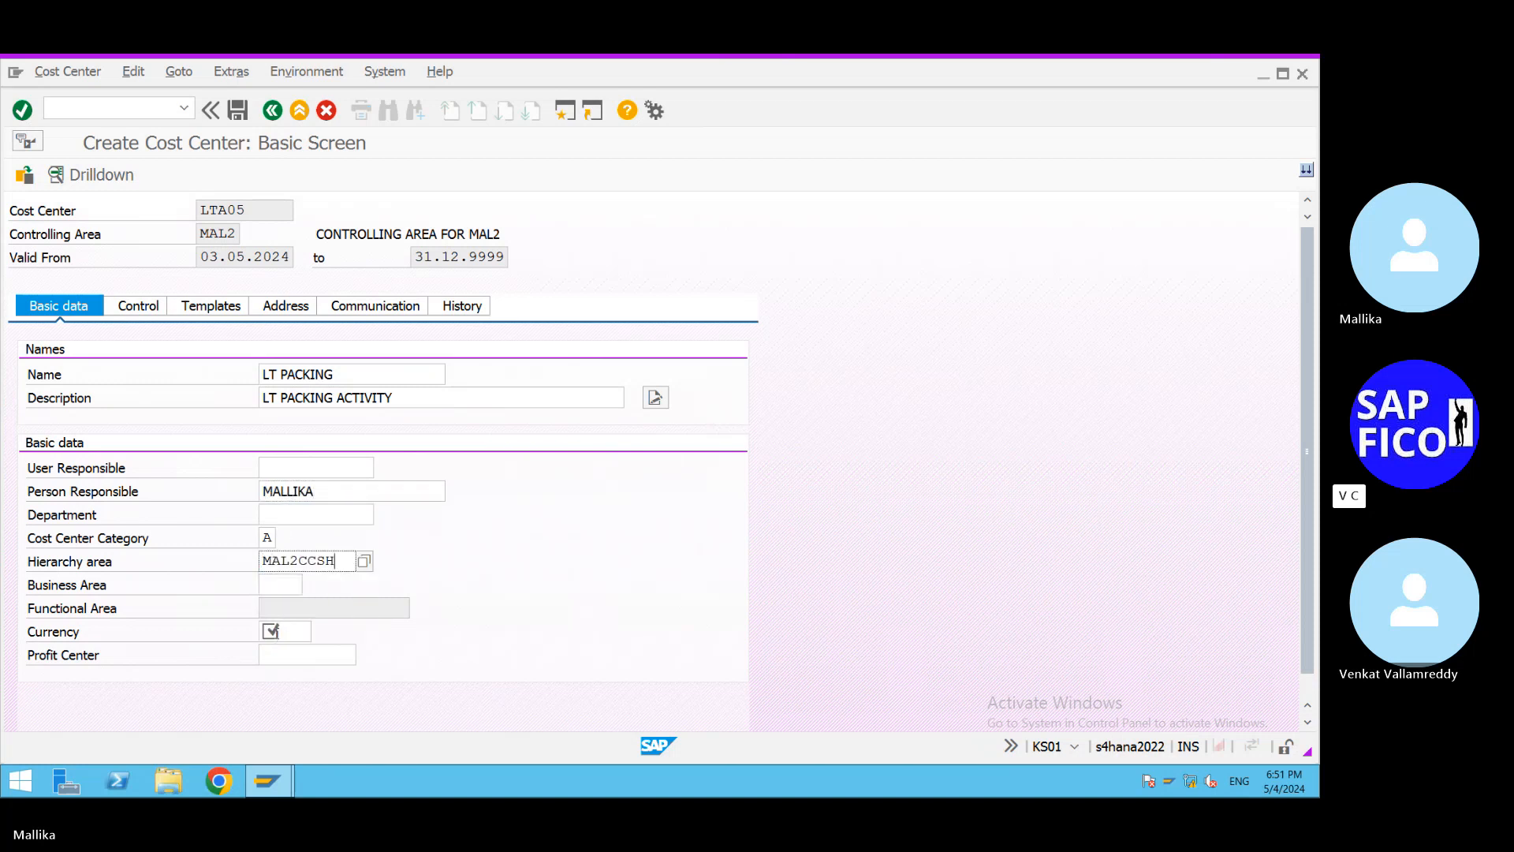
click(284, 631)
click(287, 651)
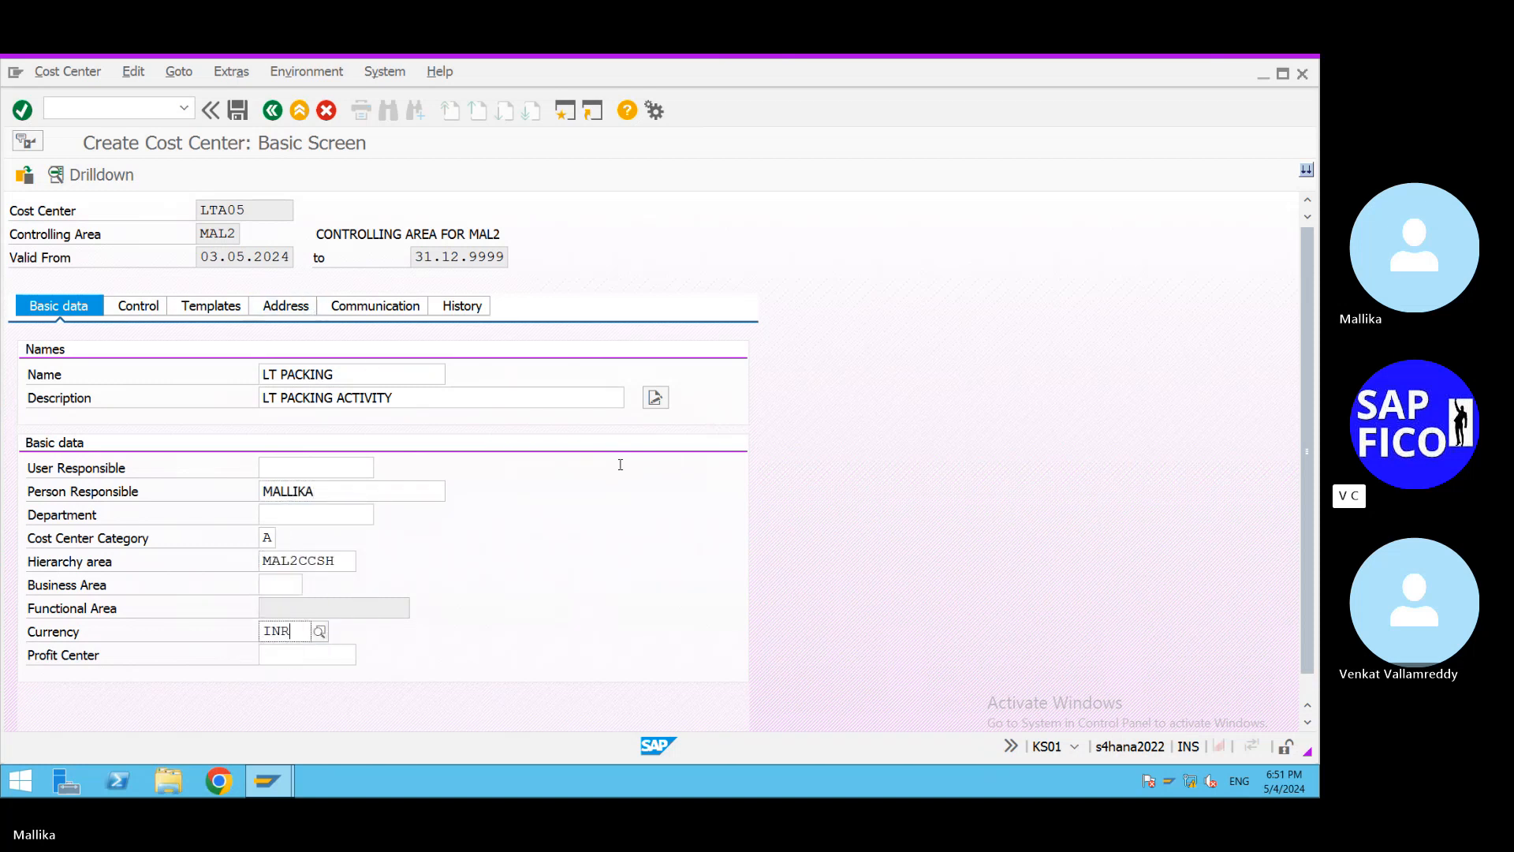
Confirm the LTA05 basic data without a profit center and save the cost center.
key(Return)
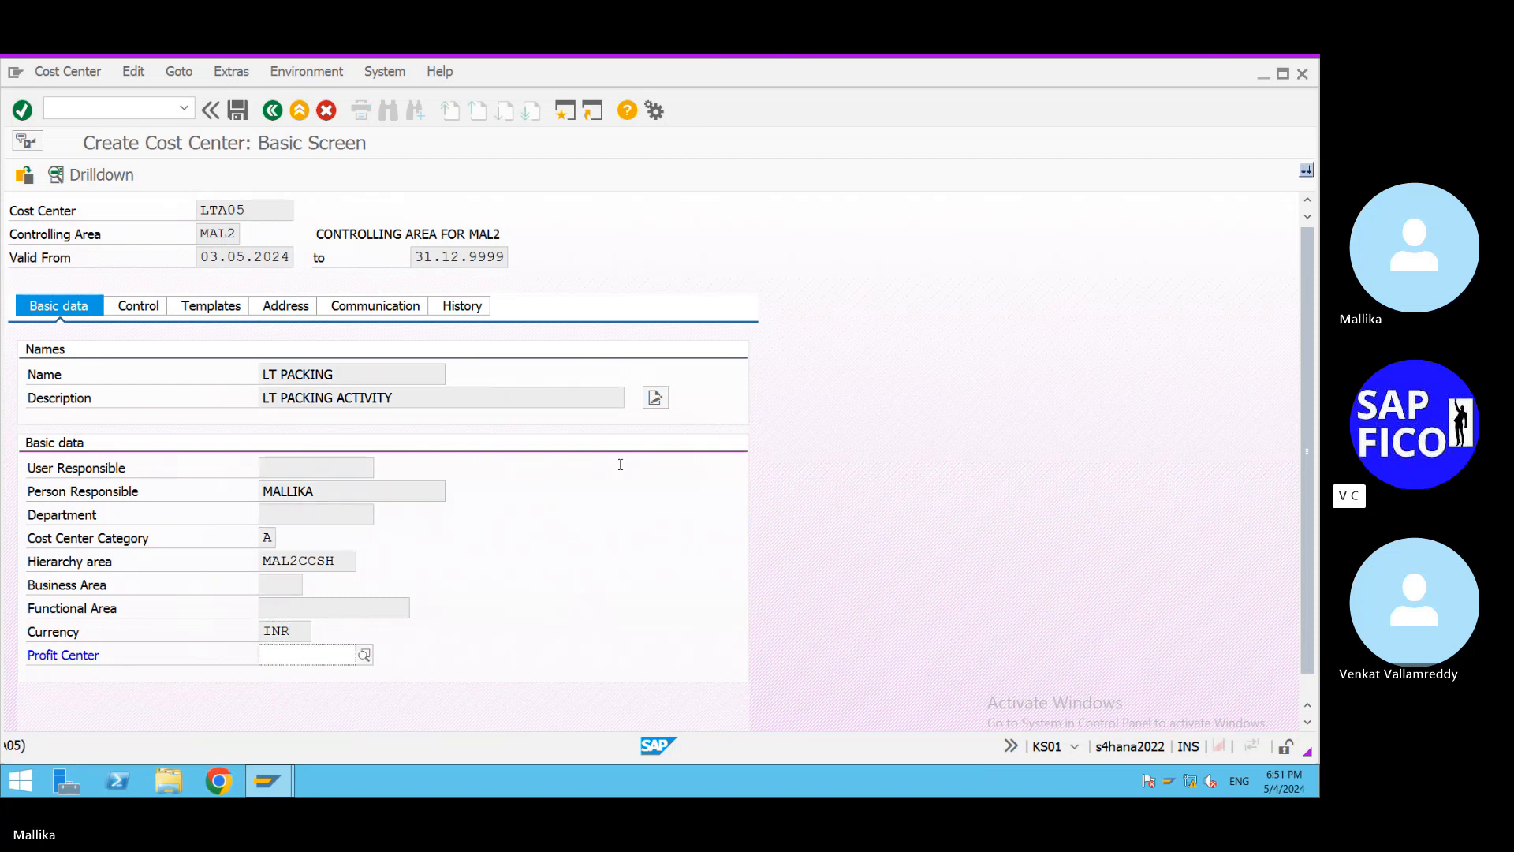
key(Return)
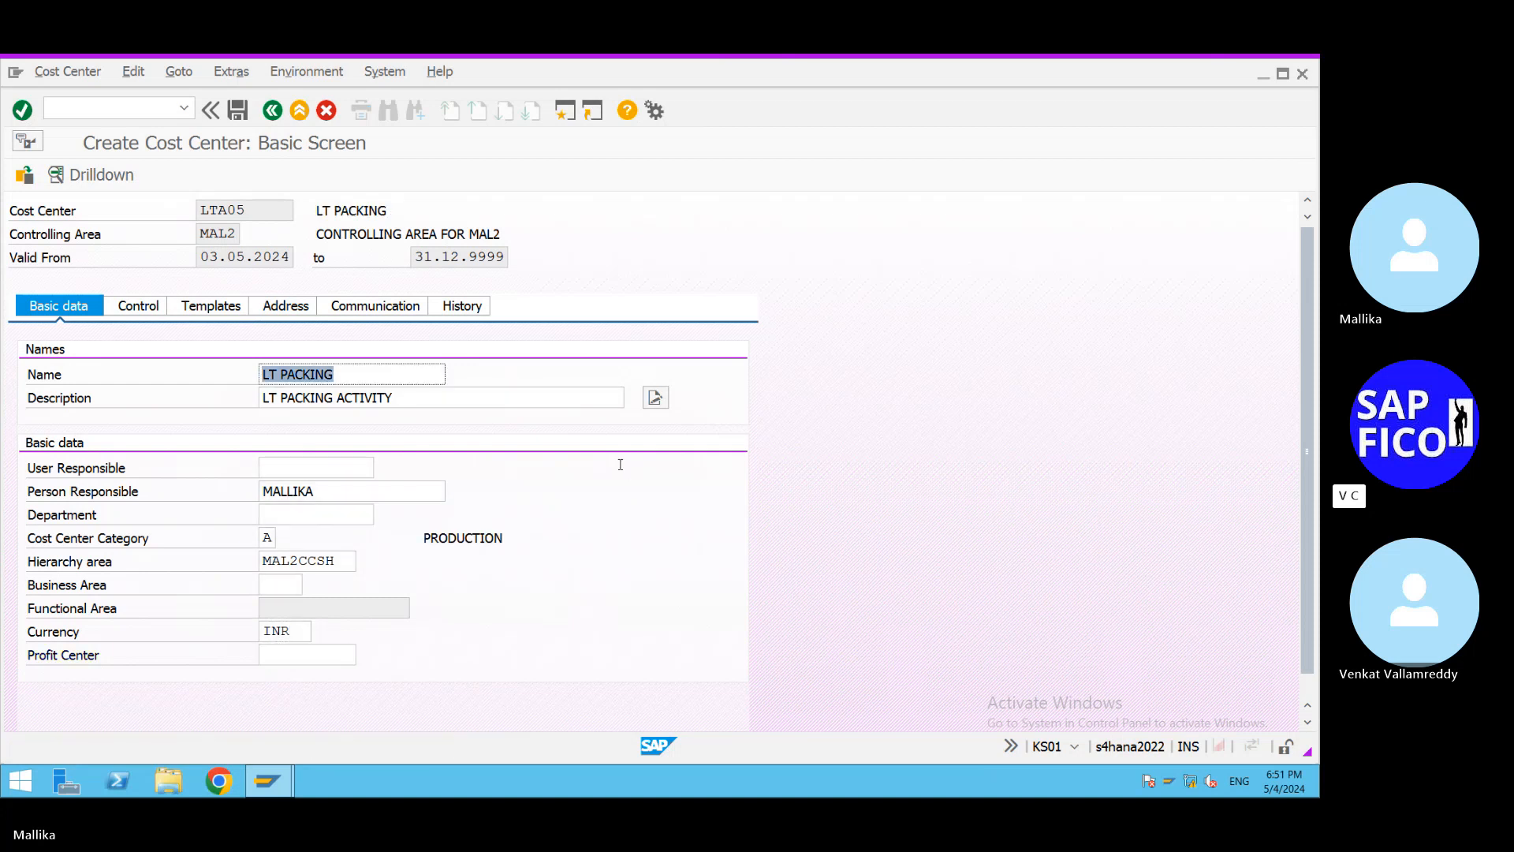
click(230, 112)
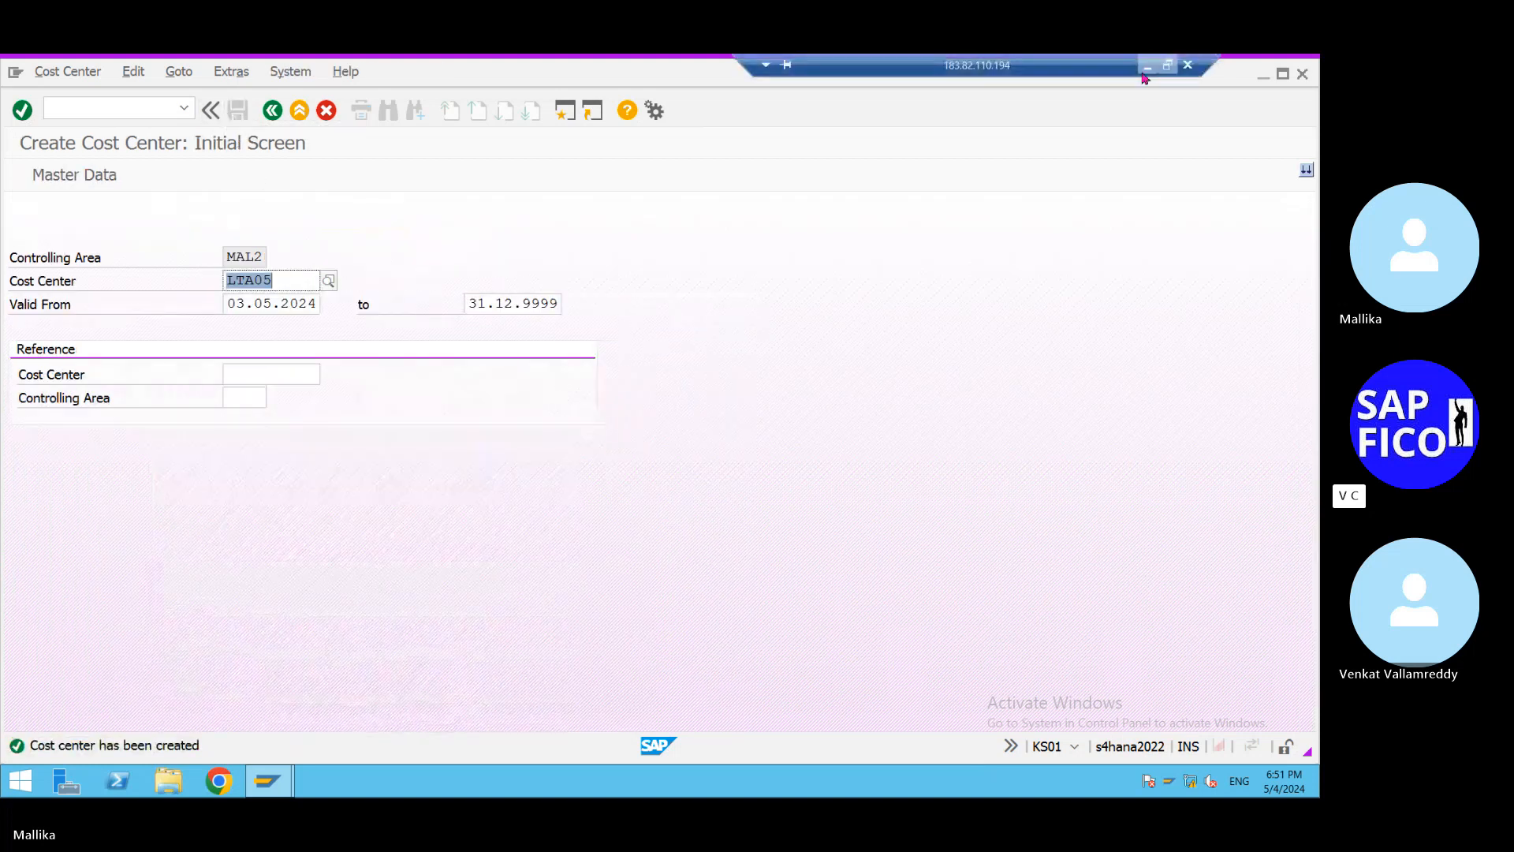
Switch to the Word document, paste LT PACKING ACTIVITY after LTA05 and start numbered item 3 below it.
click(1148, 67)
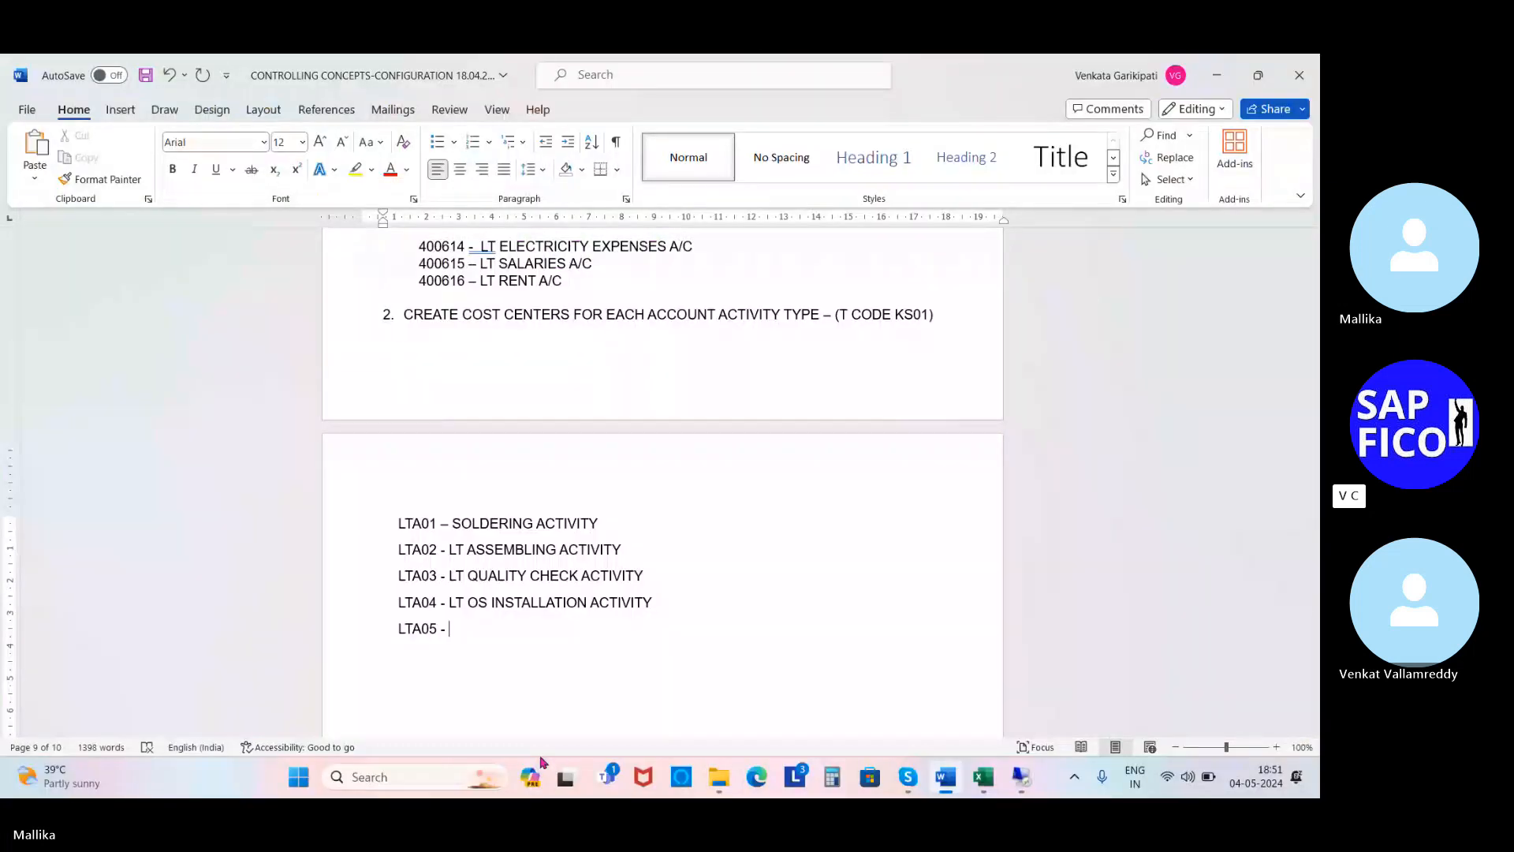
key(ctrl+v)
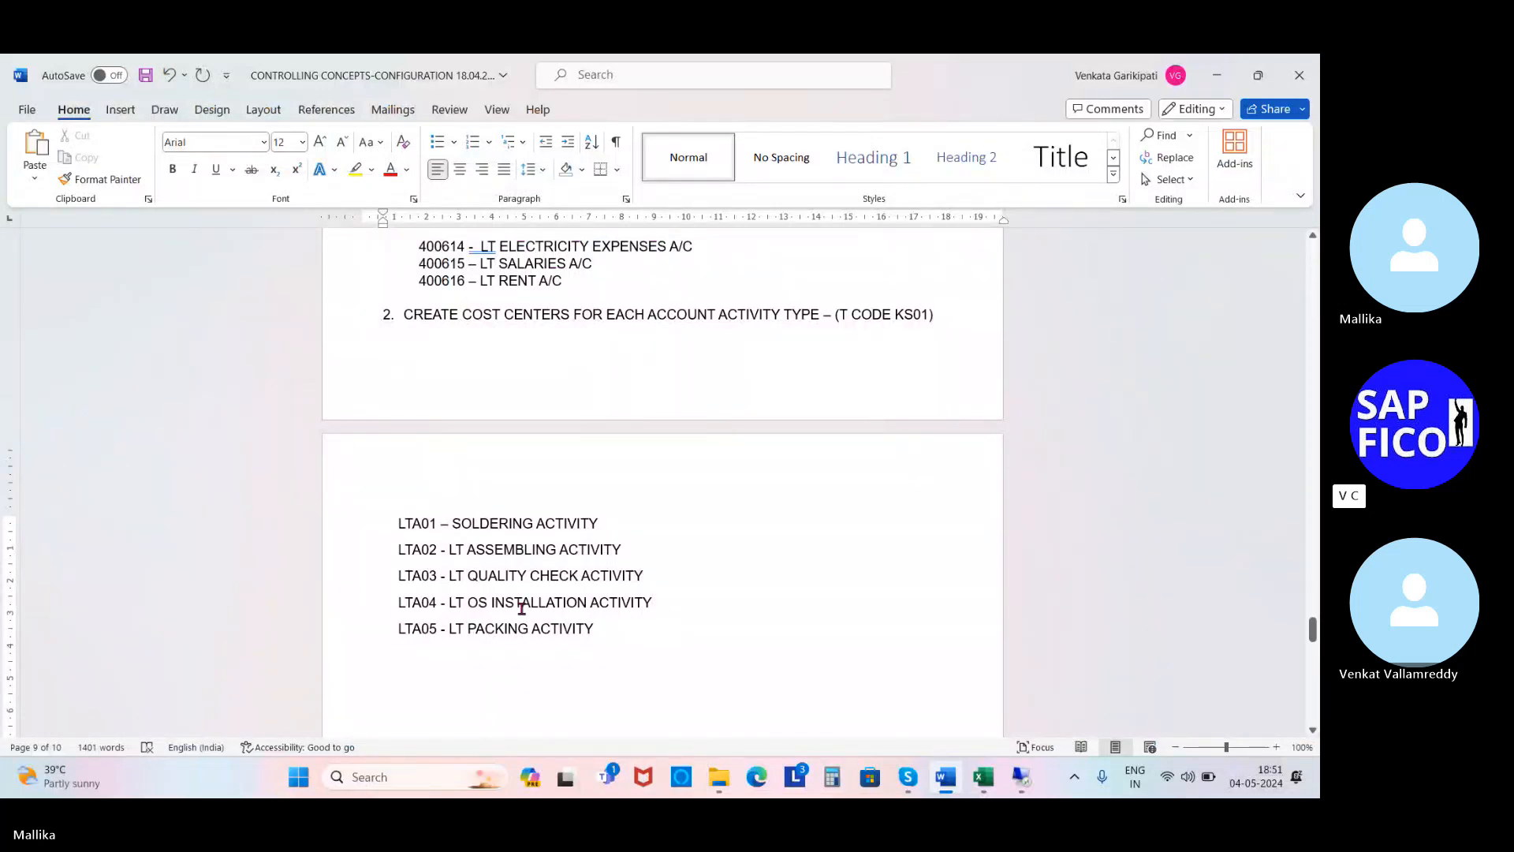
scroll(651, 653, down, 1)
scroll(651, 653, up, 1)
key(Return)
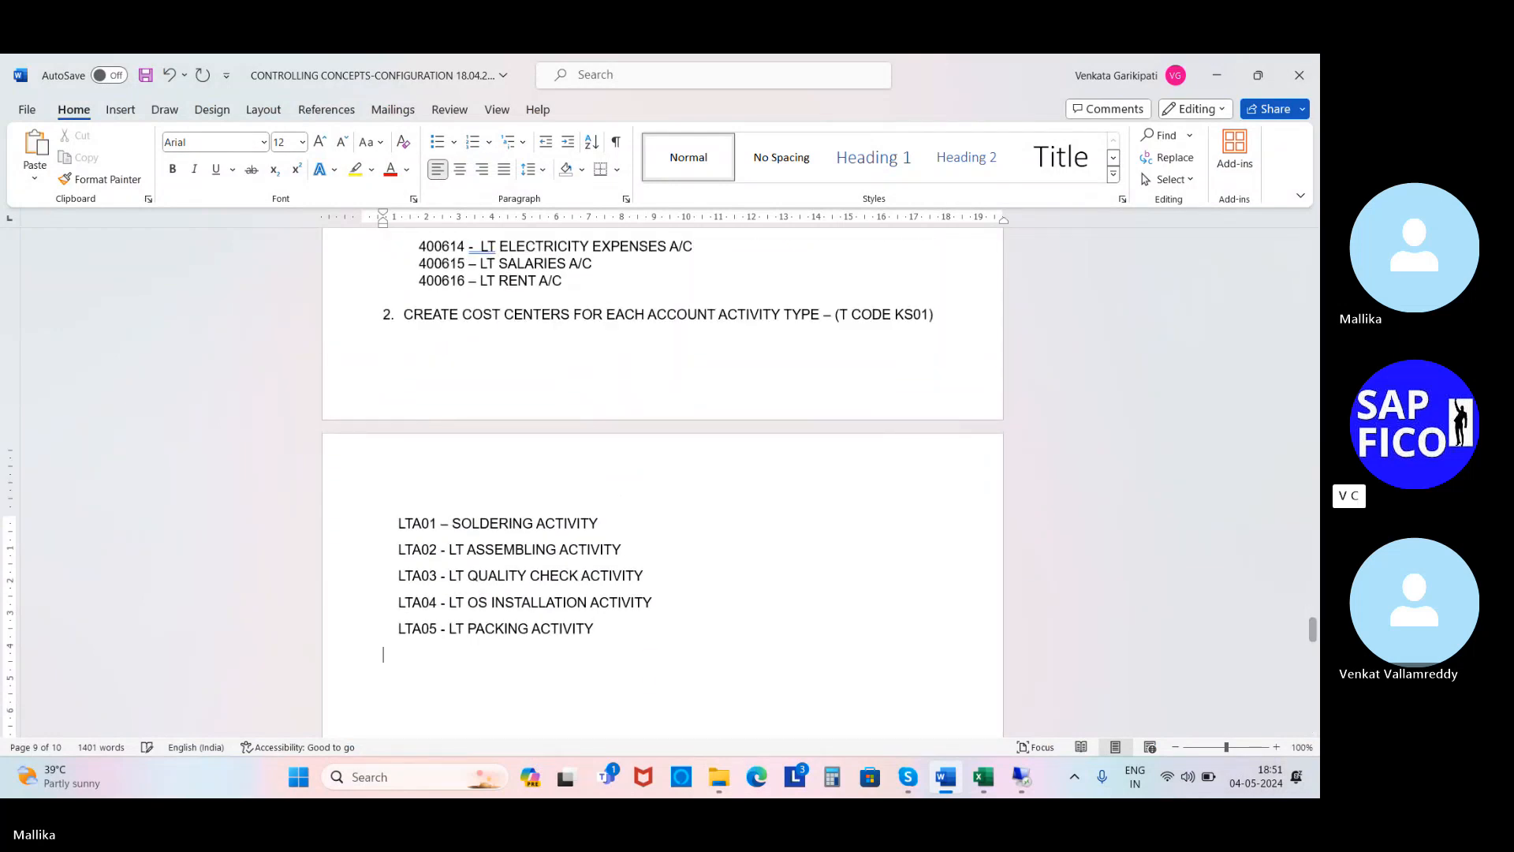
text(3.)
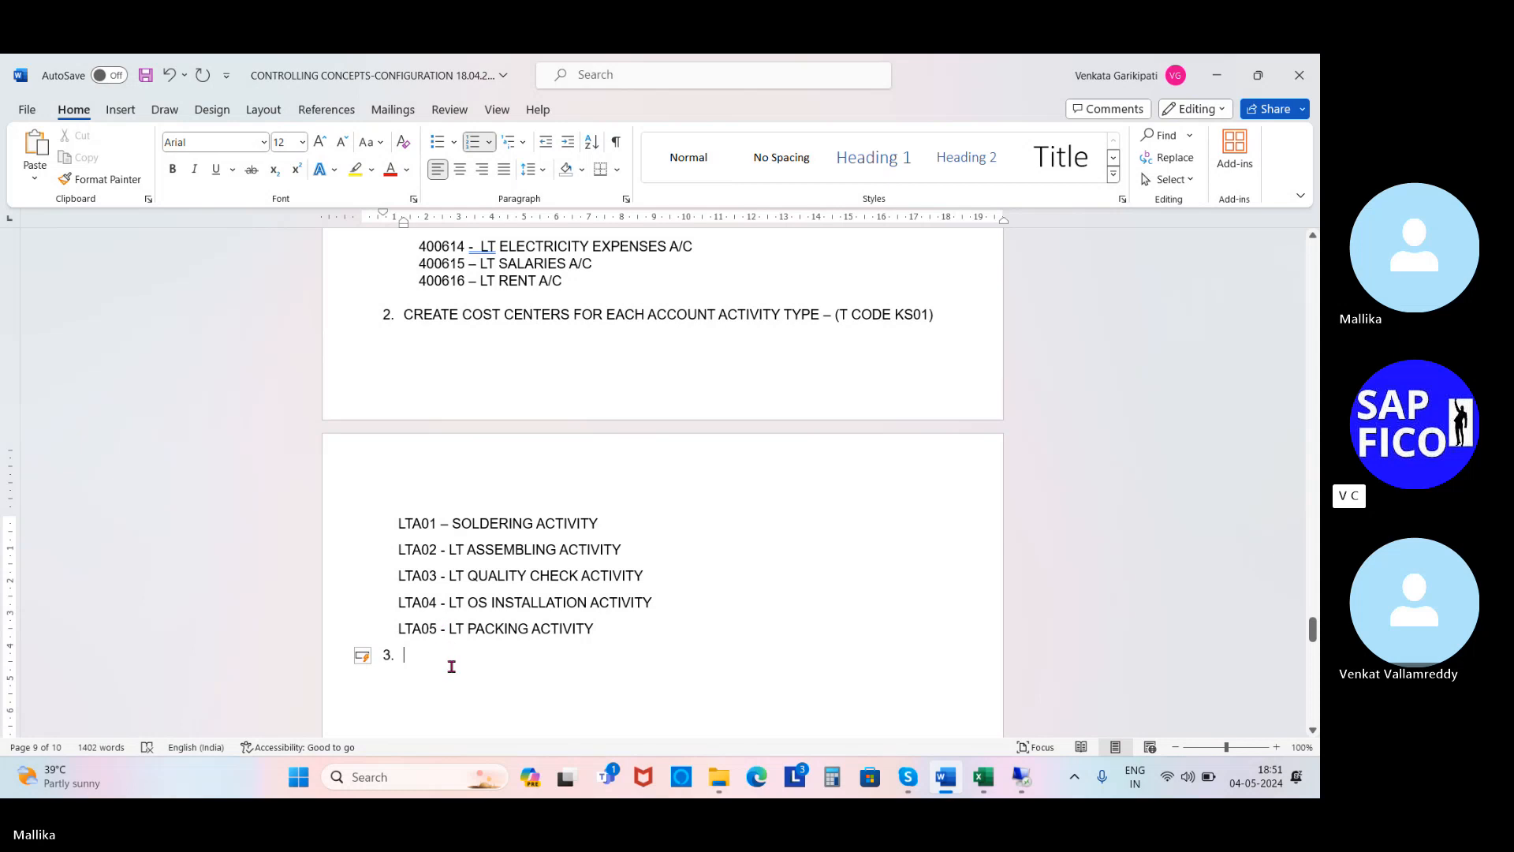
Indent the five cost center lines LTA01 to LTA05 slightly further so that they line up.
click(400, 525)
click(401, 551)
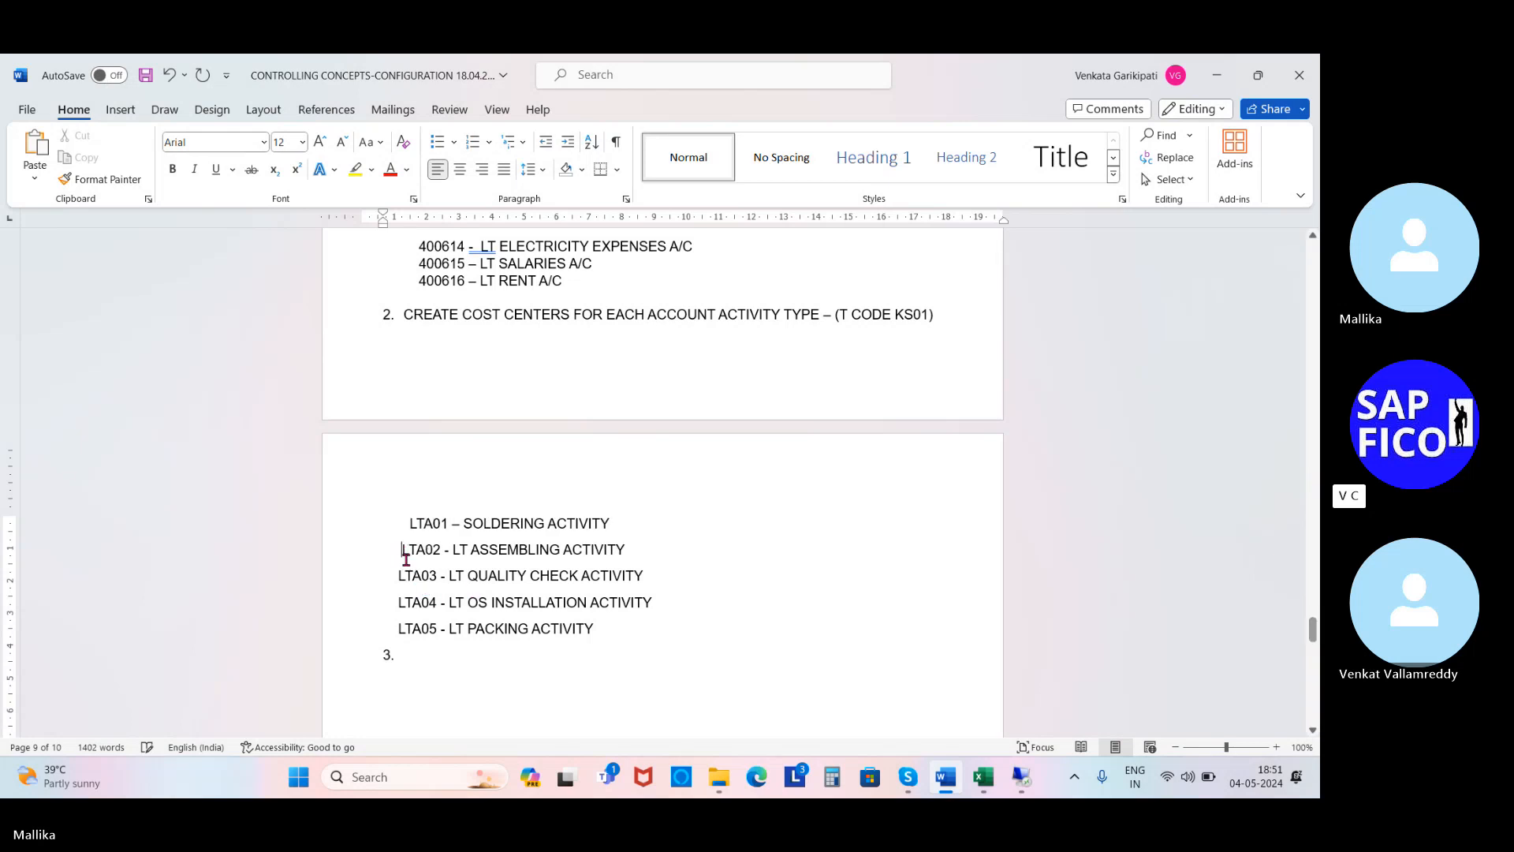
click(397, 577)
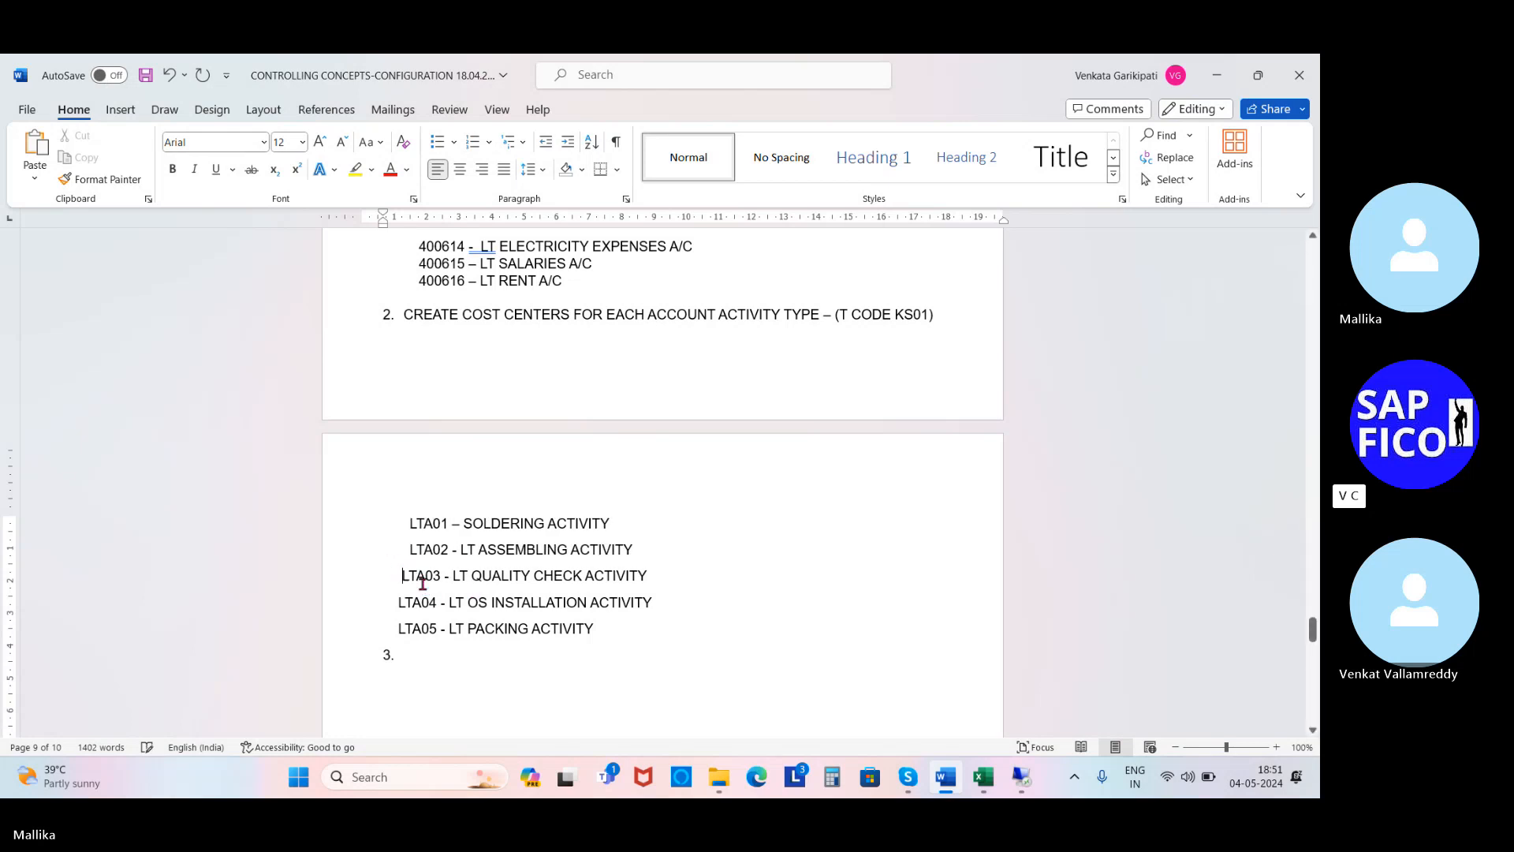
click(399, 603)
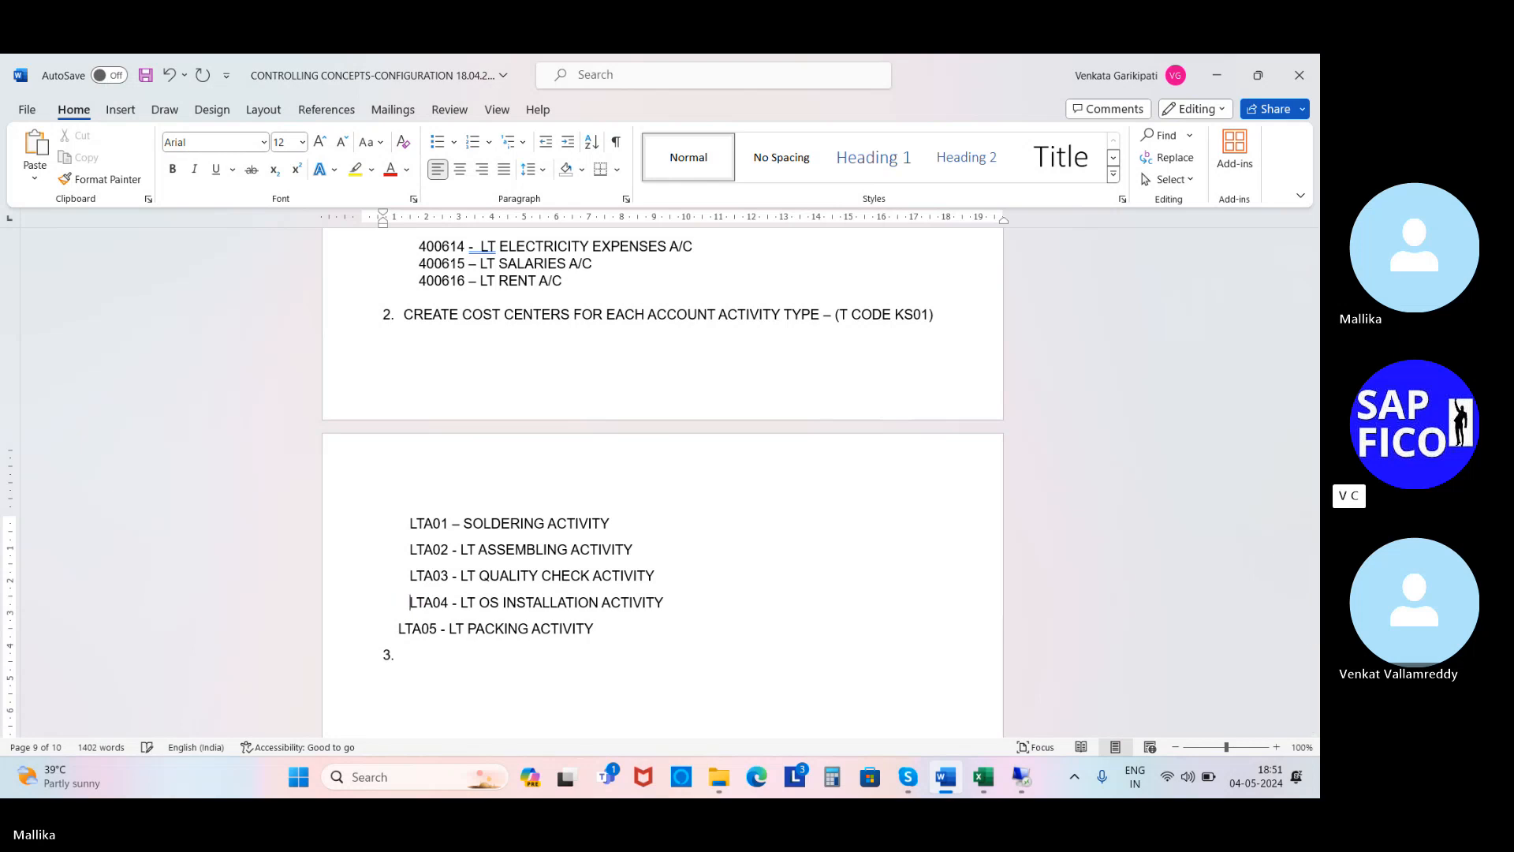
click(399, 629)
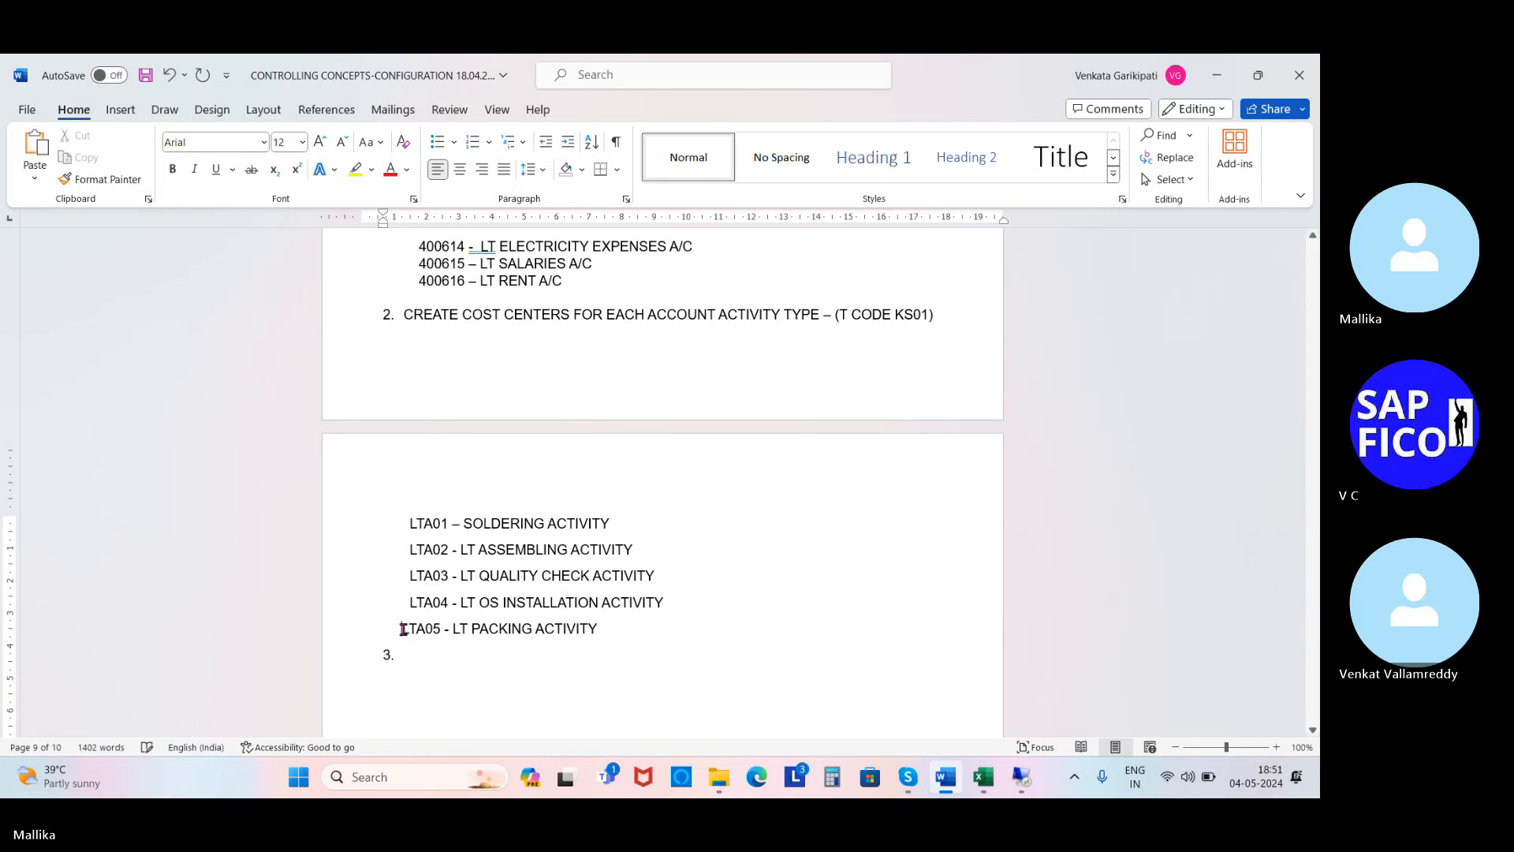
click(621, 602)
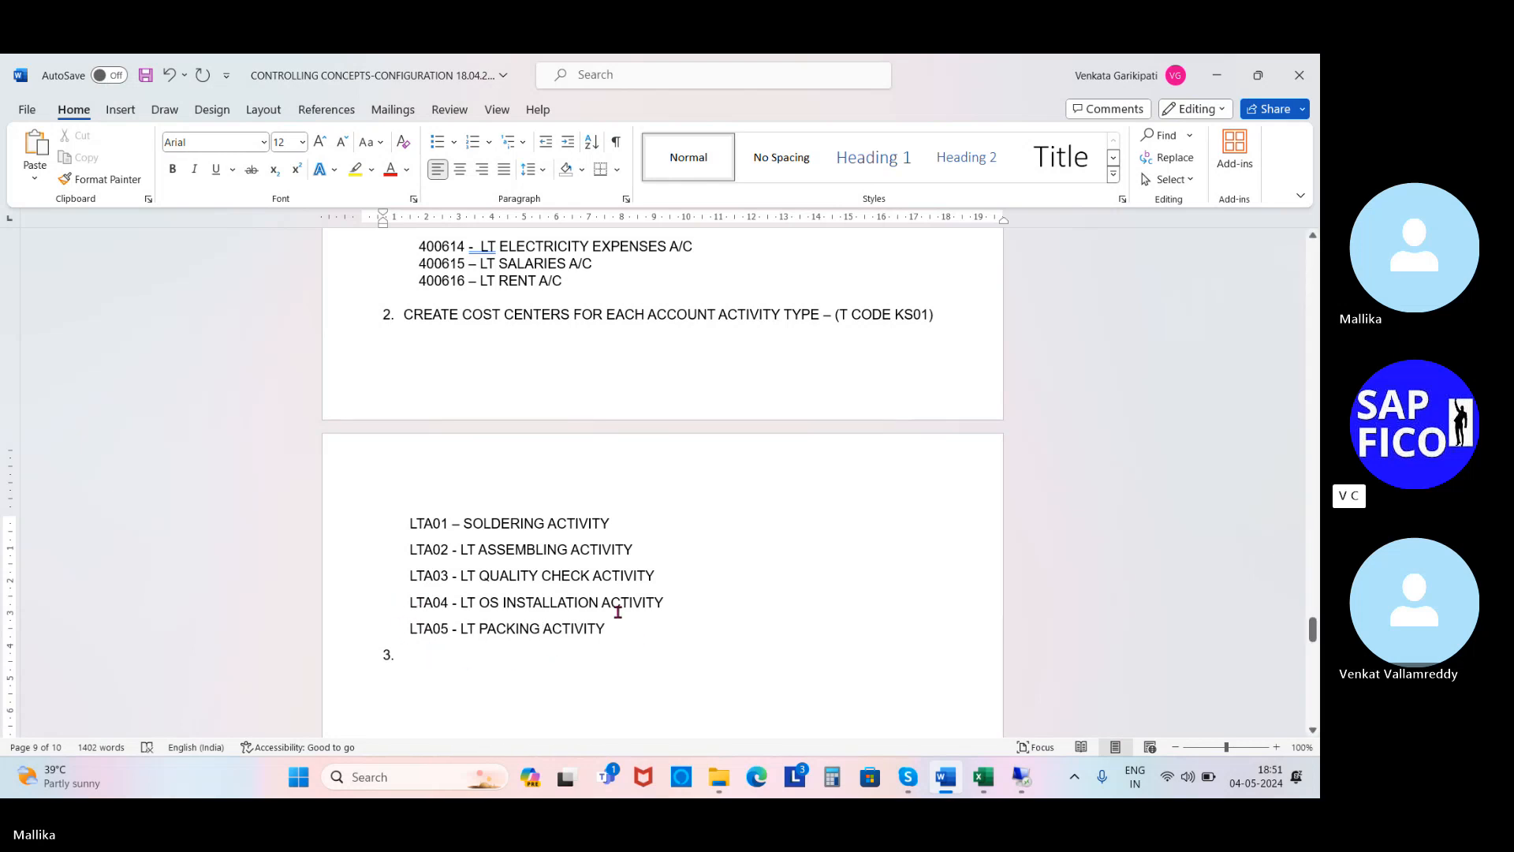
Write LINKING THE COST CENTERS TO THE ACTIVITY TYPES as item 3 and start item 4.
click(419, 657)
text(L)
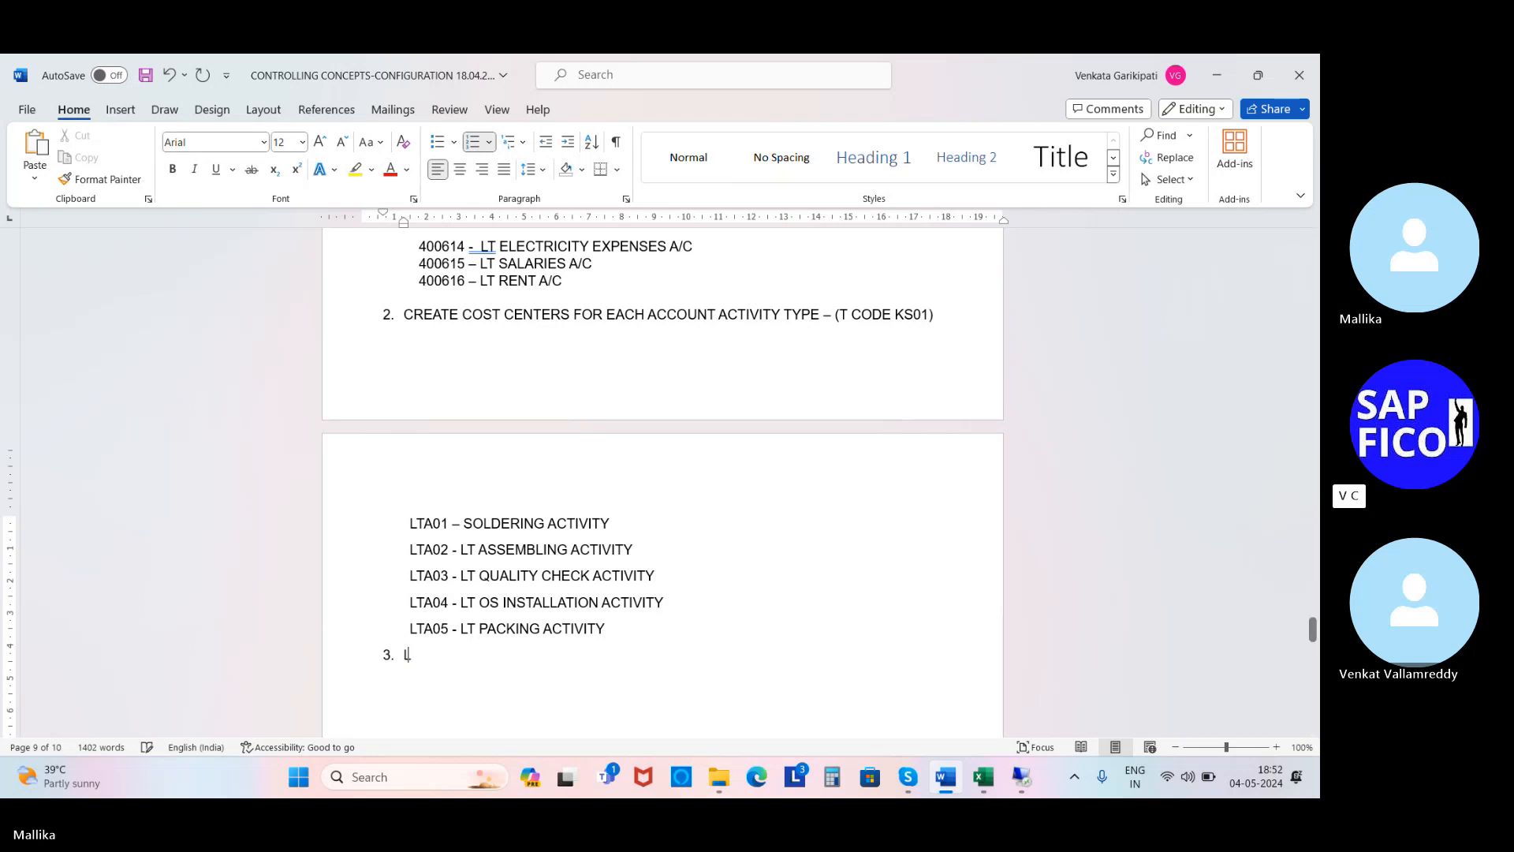
text(INKING THE COST )
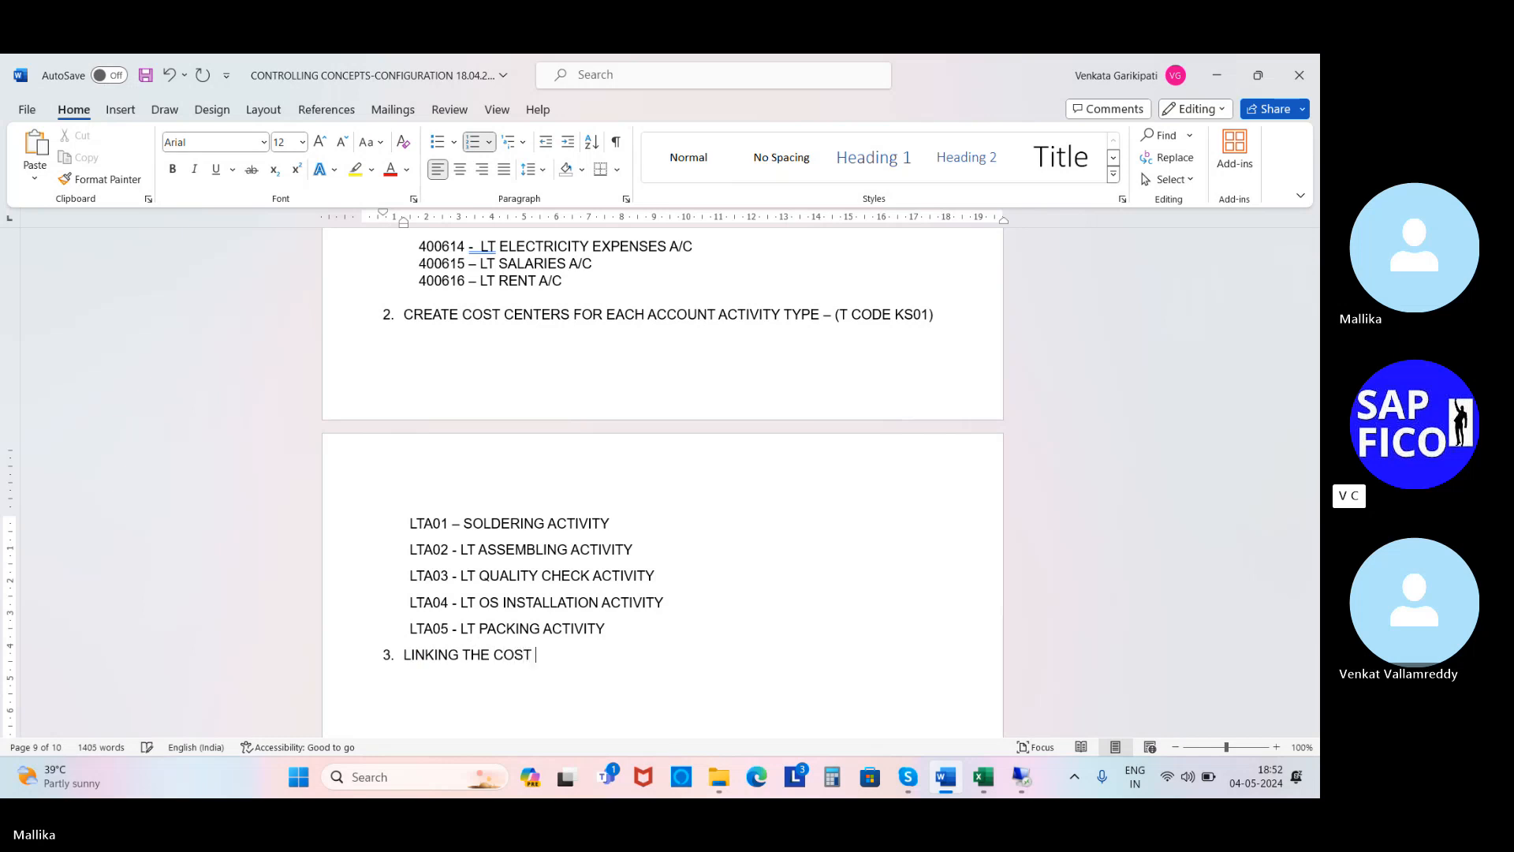
text(CENTERS TO THE ACT)
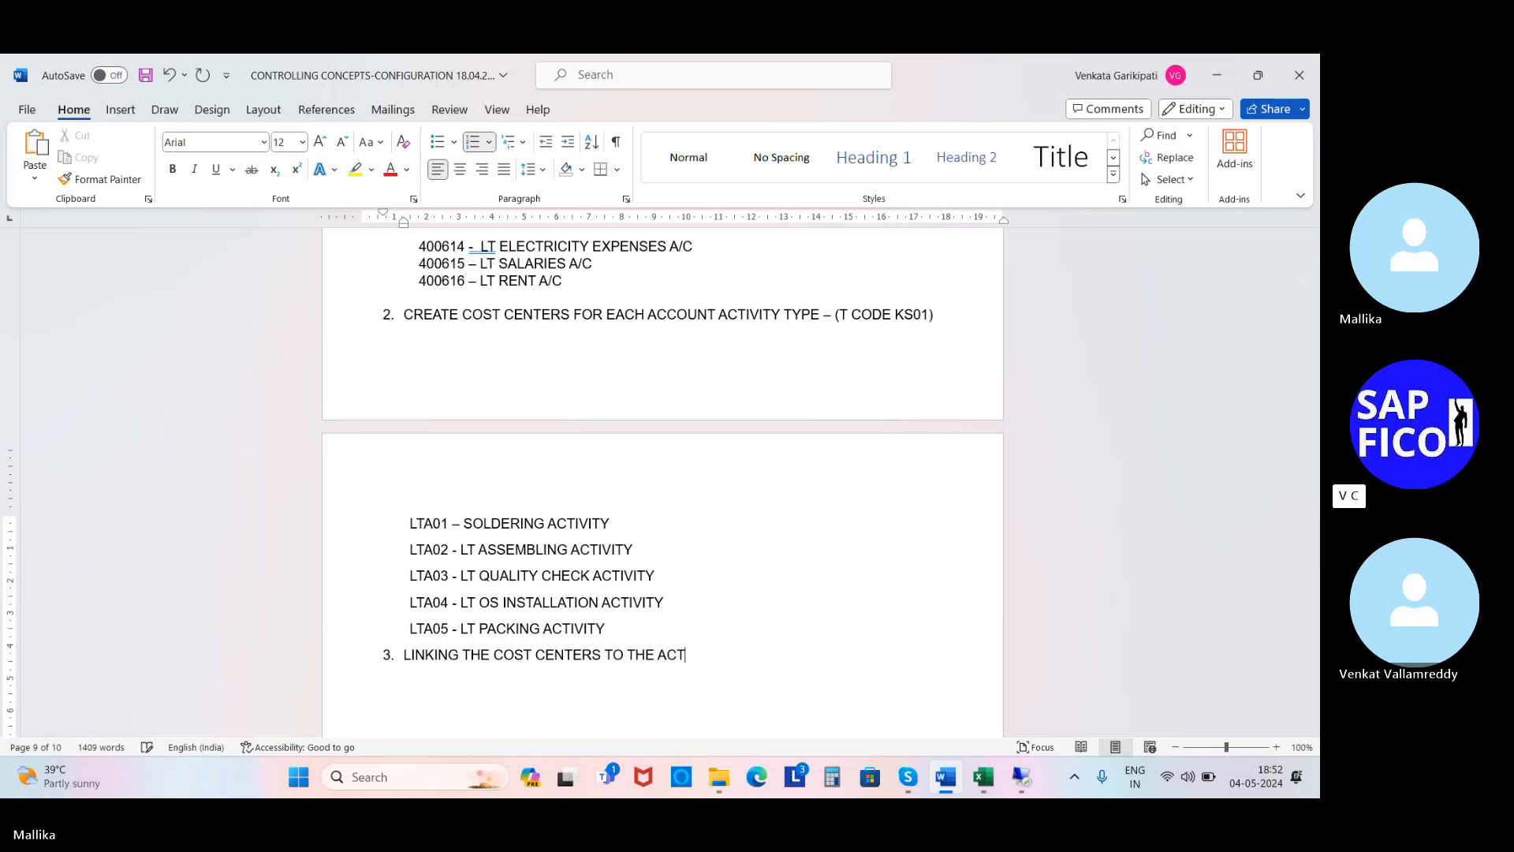
text(IVITY TYPES .)
key(Return)
Begin item 4 with PLANING OF COSTS and apply the grammar suggestion TYPES. at the end of item 3.
text(PLANIN)
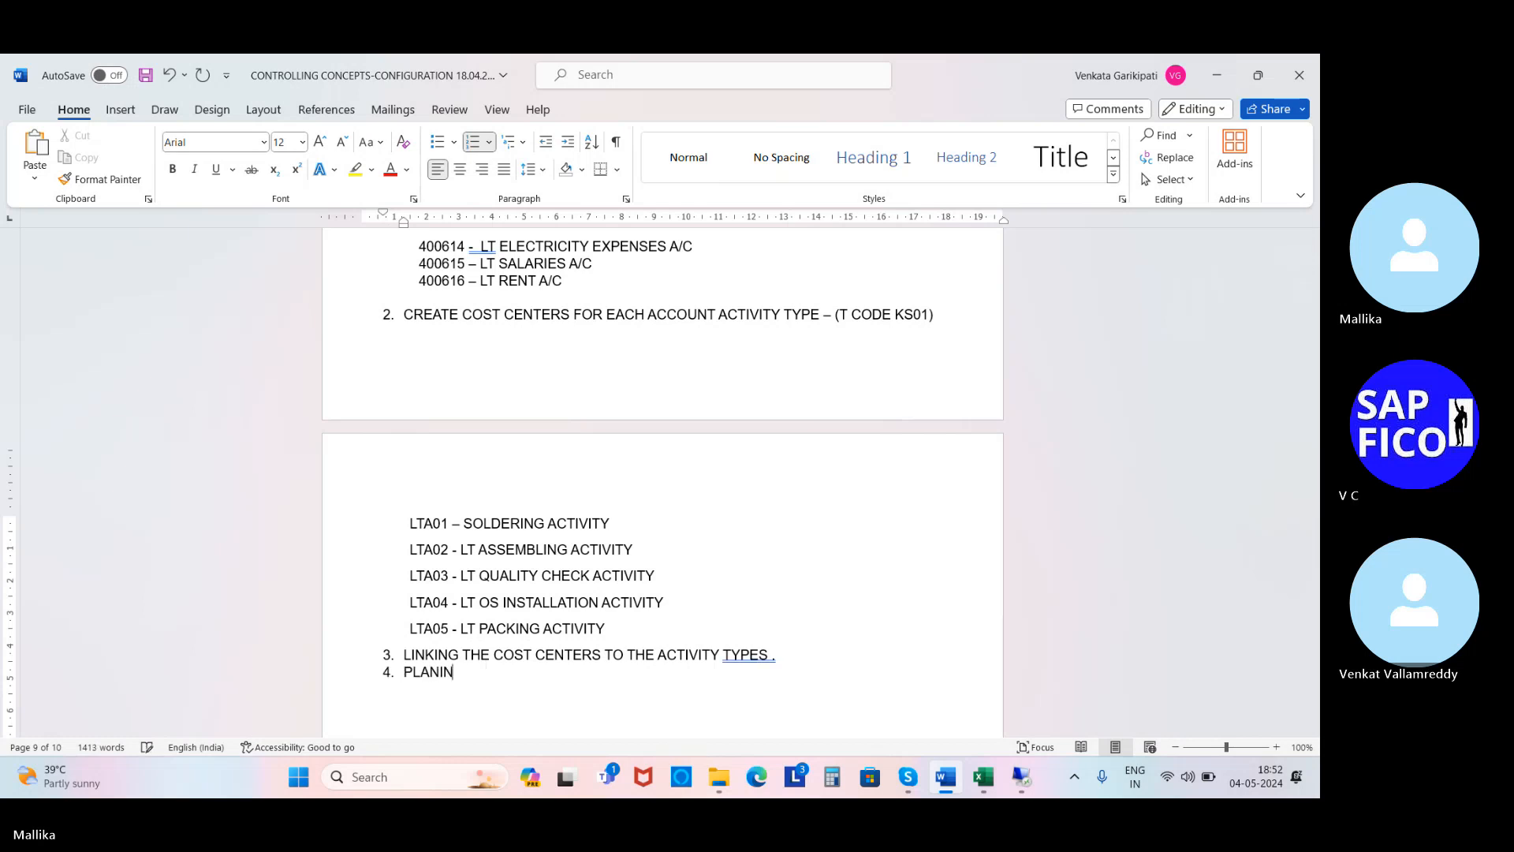
text(G OF COSTS)
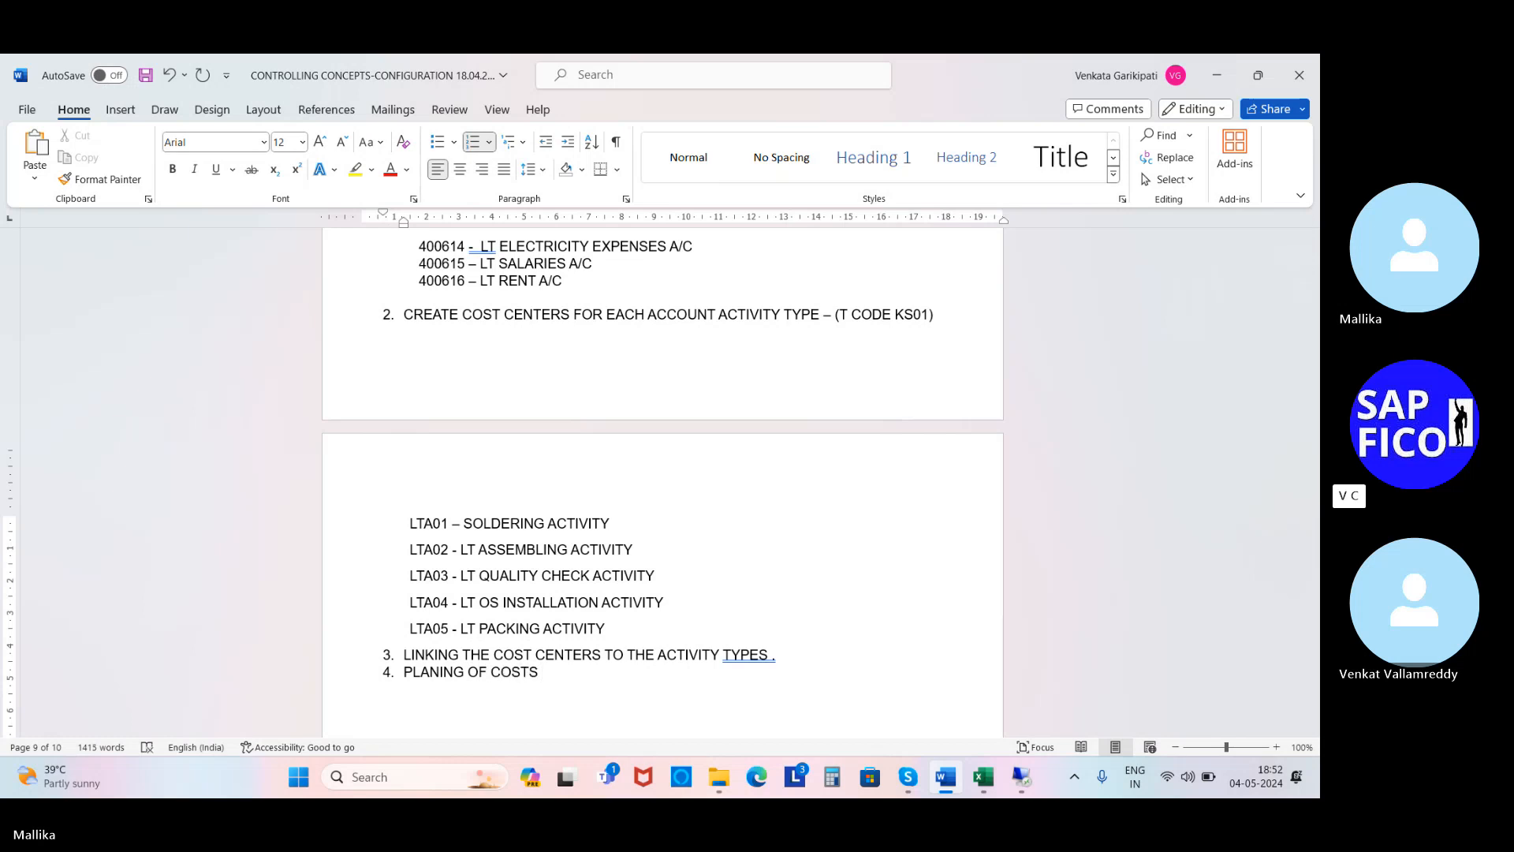
right_click(766, 659)
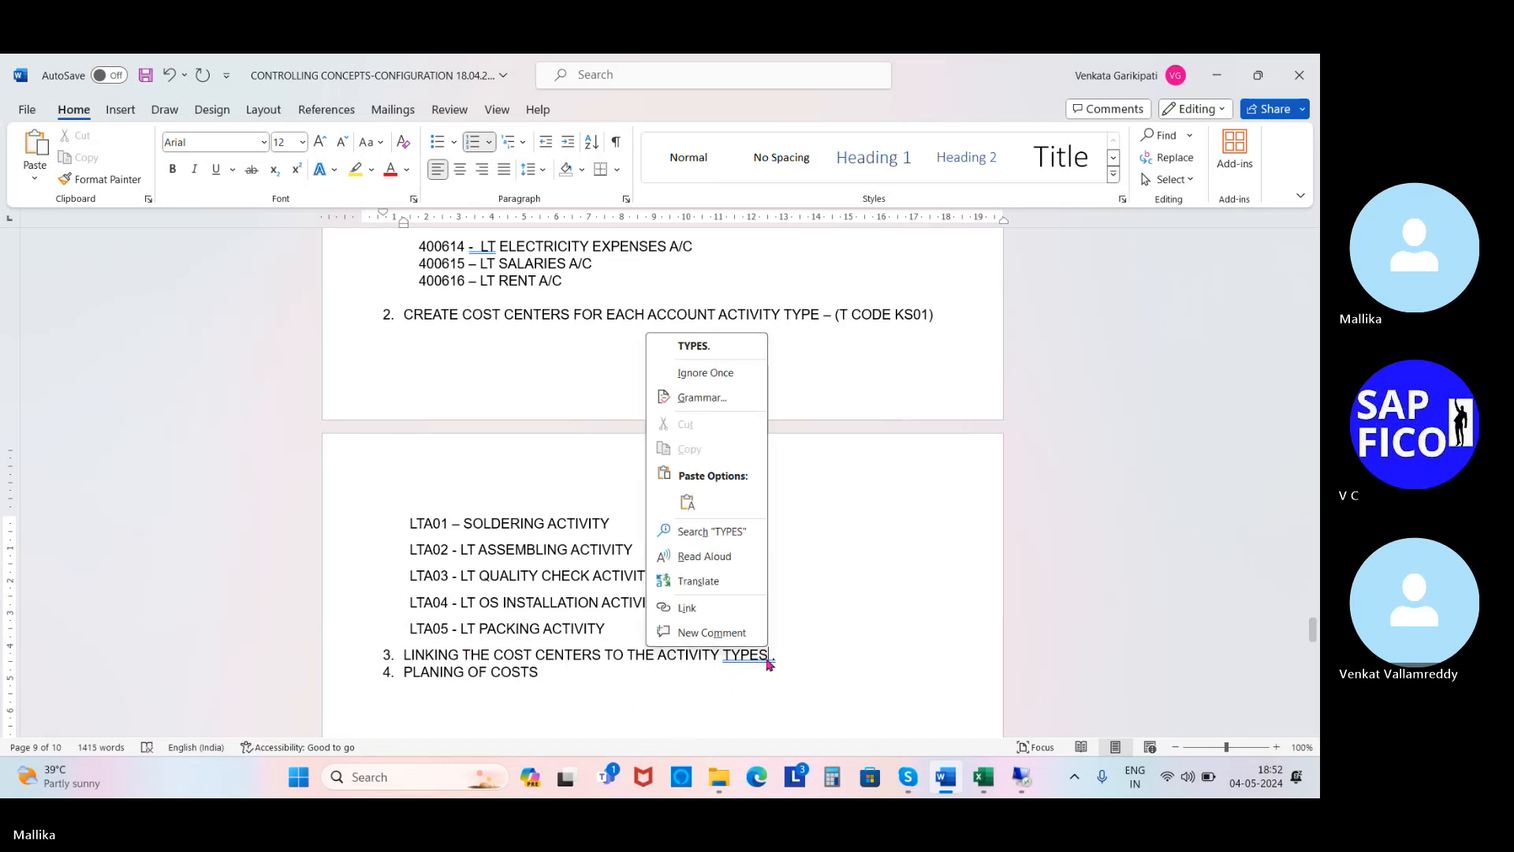
click(713, 345)
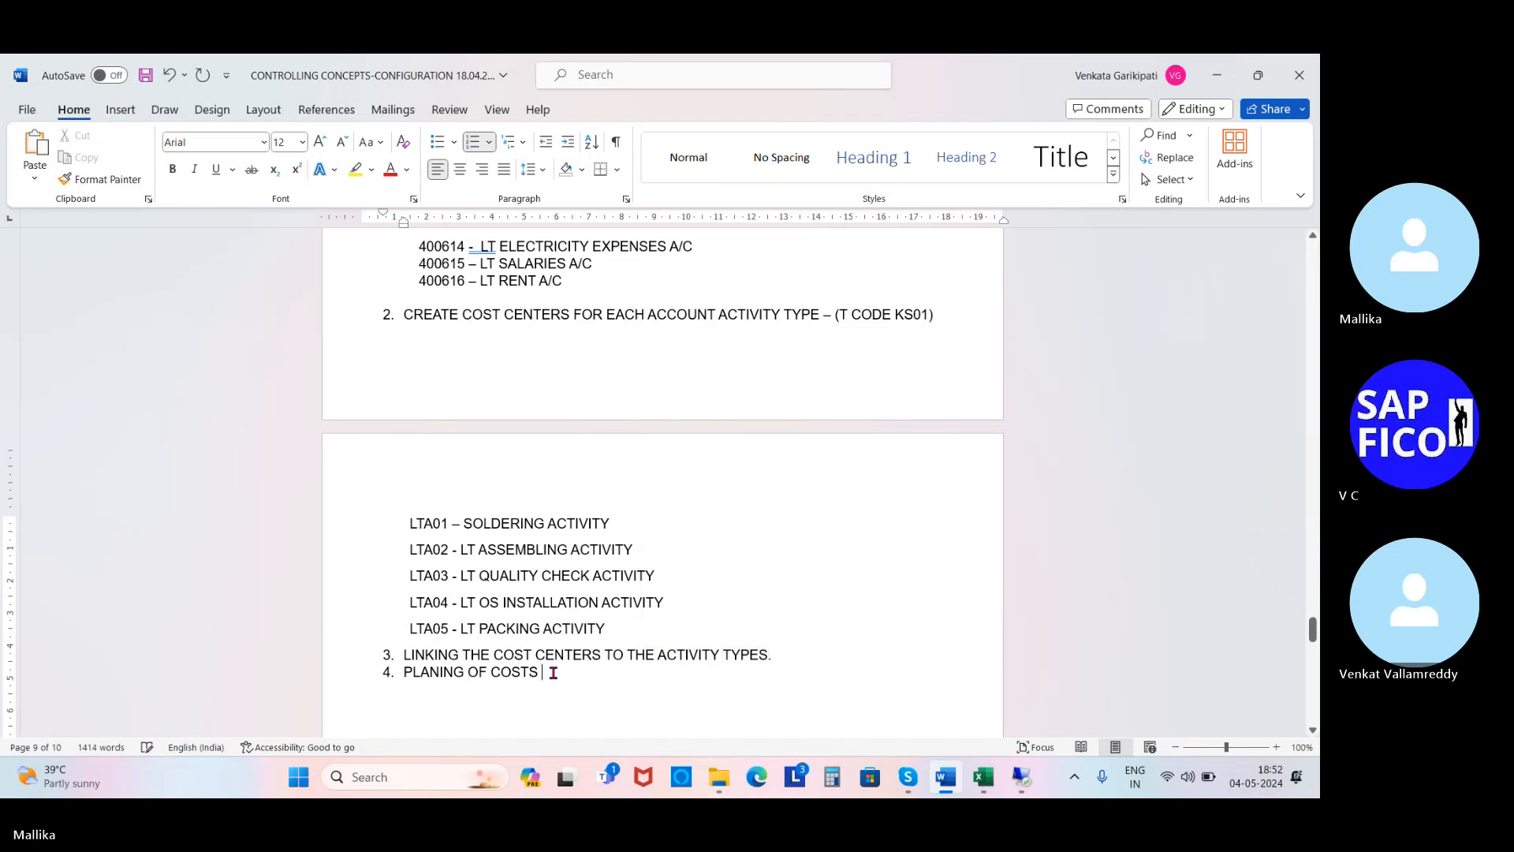
Complete item 4 with FOR THE ACTIVITIES – (T CODE KP06) after PLANING OF COSTS.
text(FOR THE A)
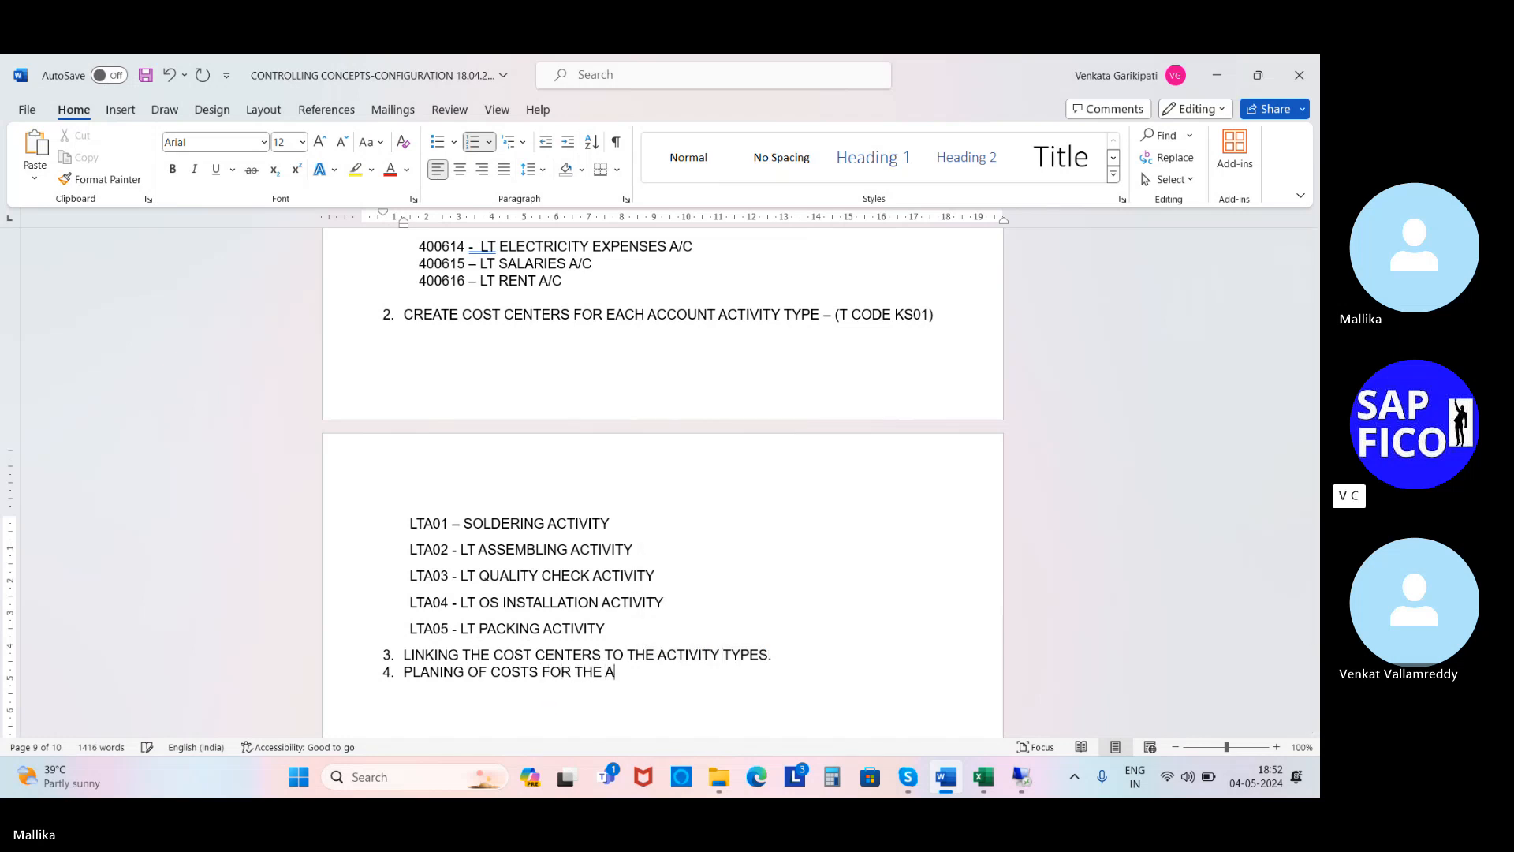
text(CTIVITIES - )
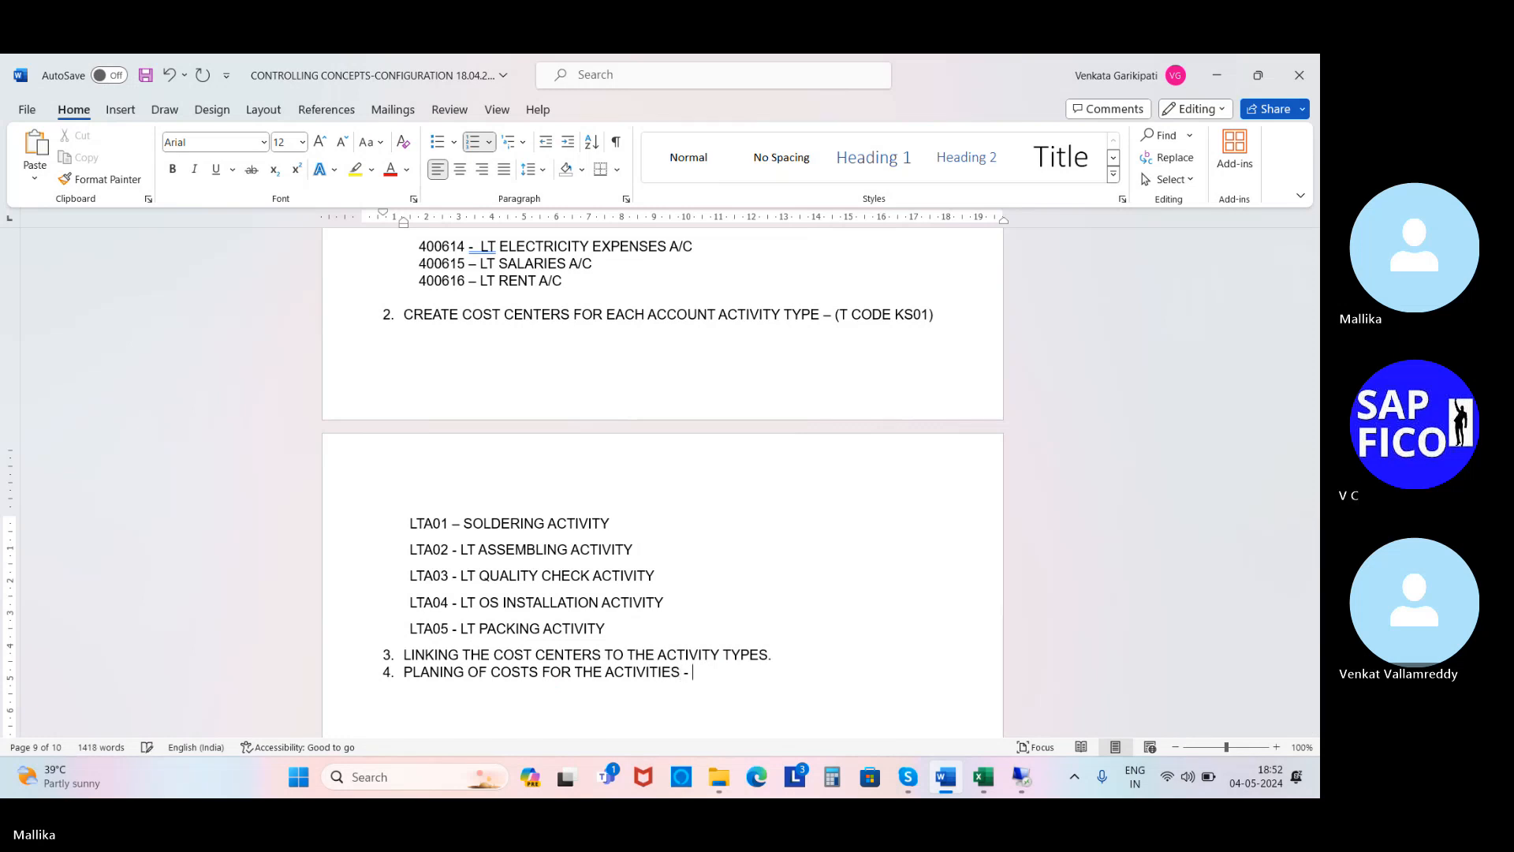
text(T ODE)
key(BackSpace)
key(BackSpace)
key(BackSpace)
text(CODE K)
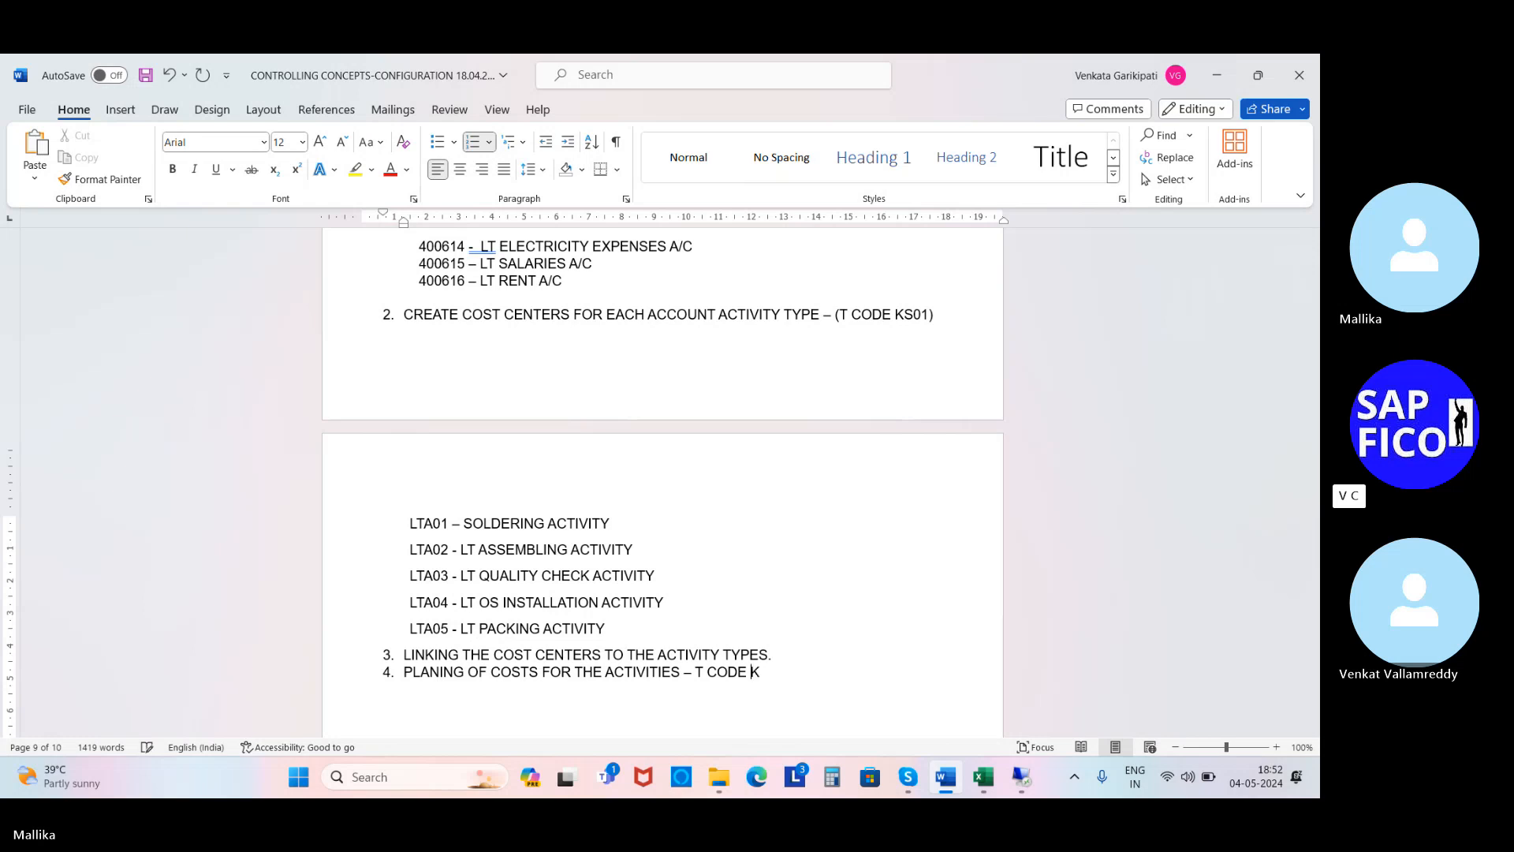
text(P0)
text(6)
text())
text(()
Add an unnumbered blank line between items 3 and 4, and switch back to SAP.
click(776, 655)
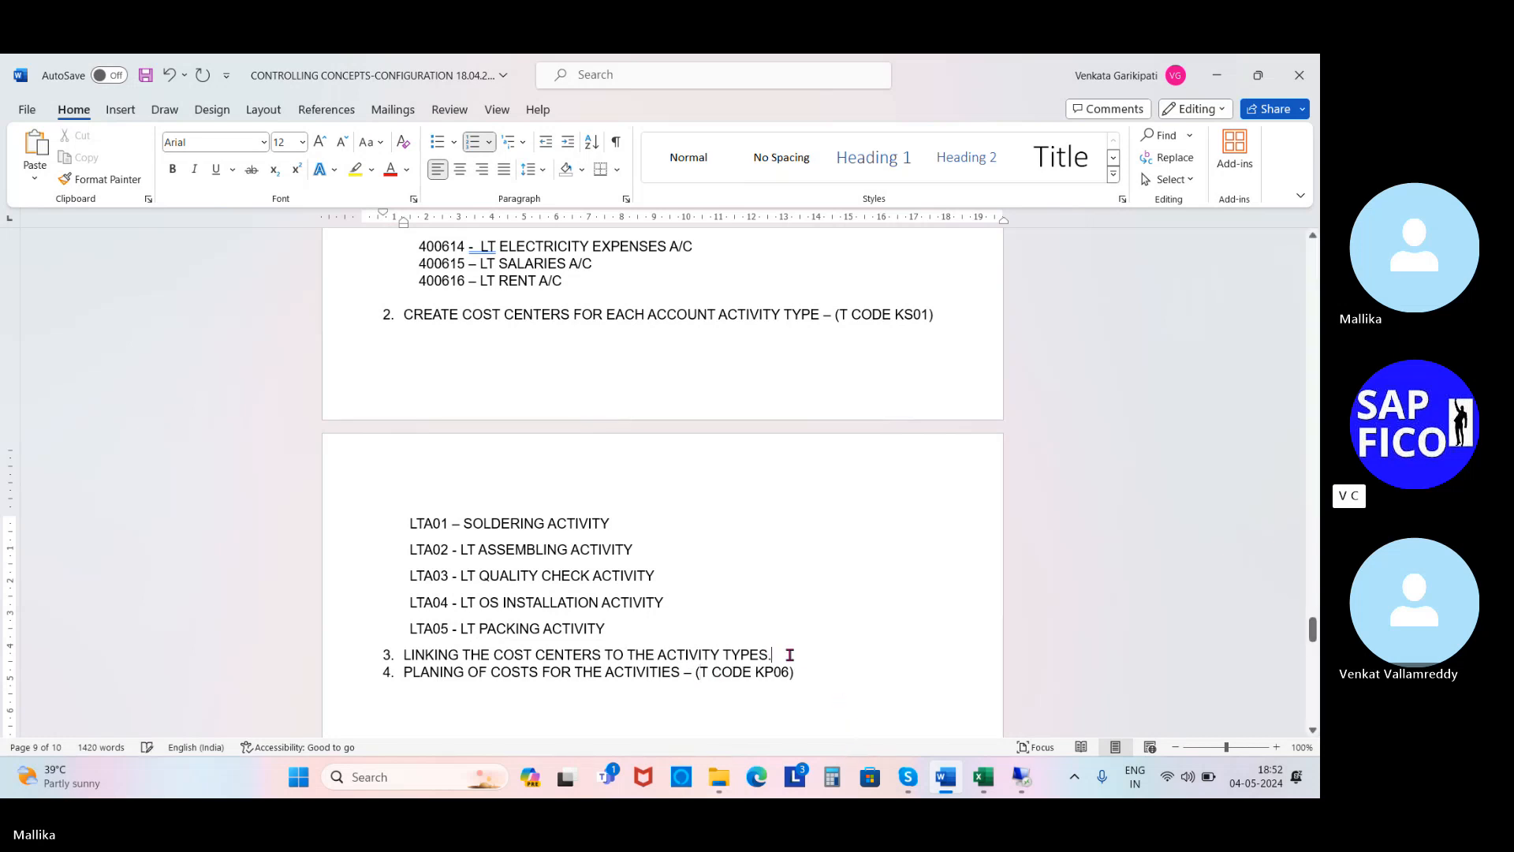
key(Return)
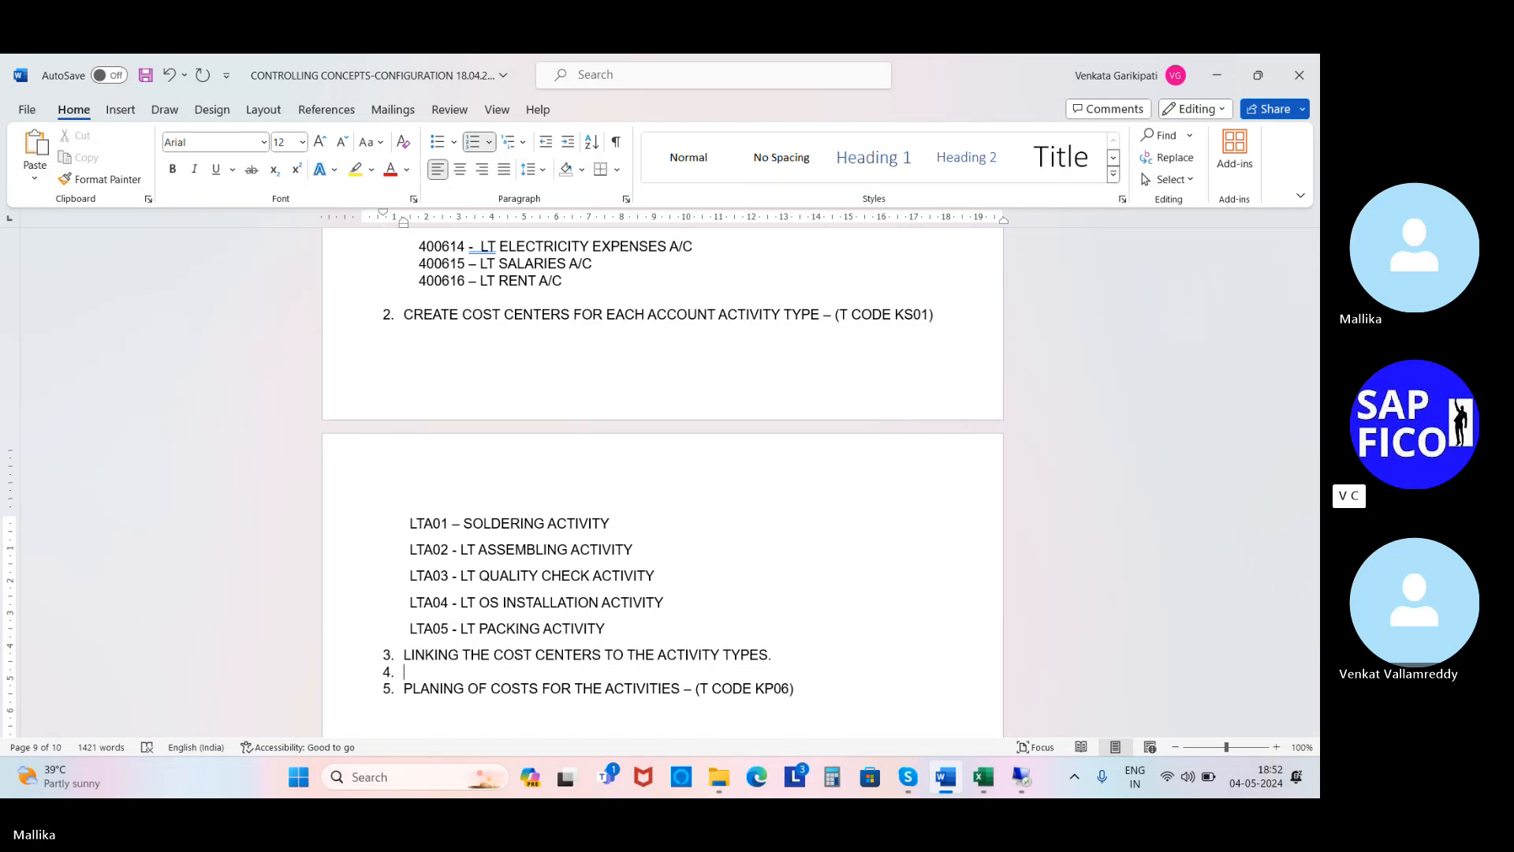
key(BackSpace)
scroll(957, 712, down, 2)
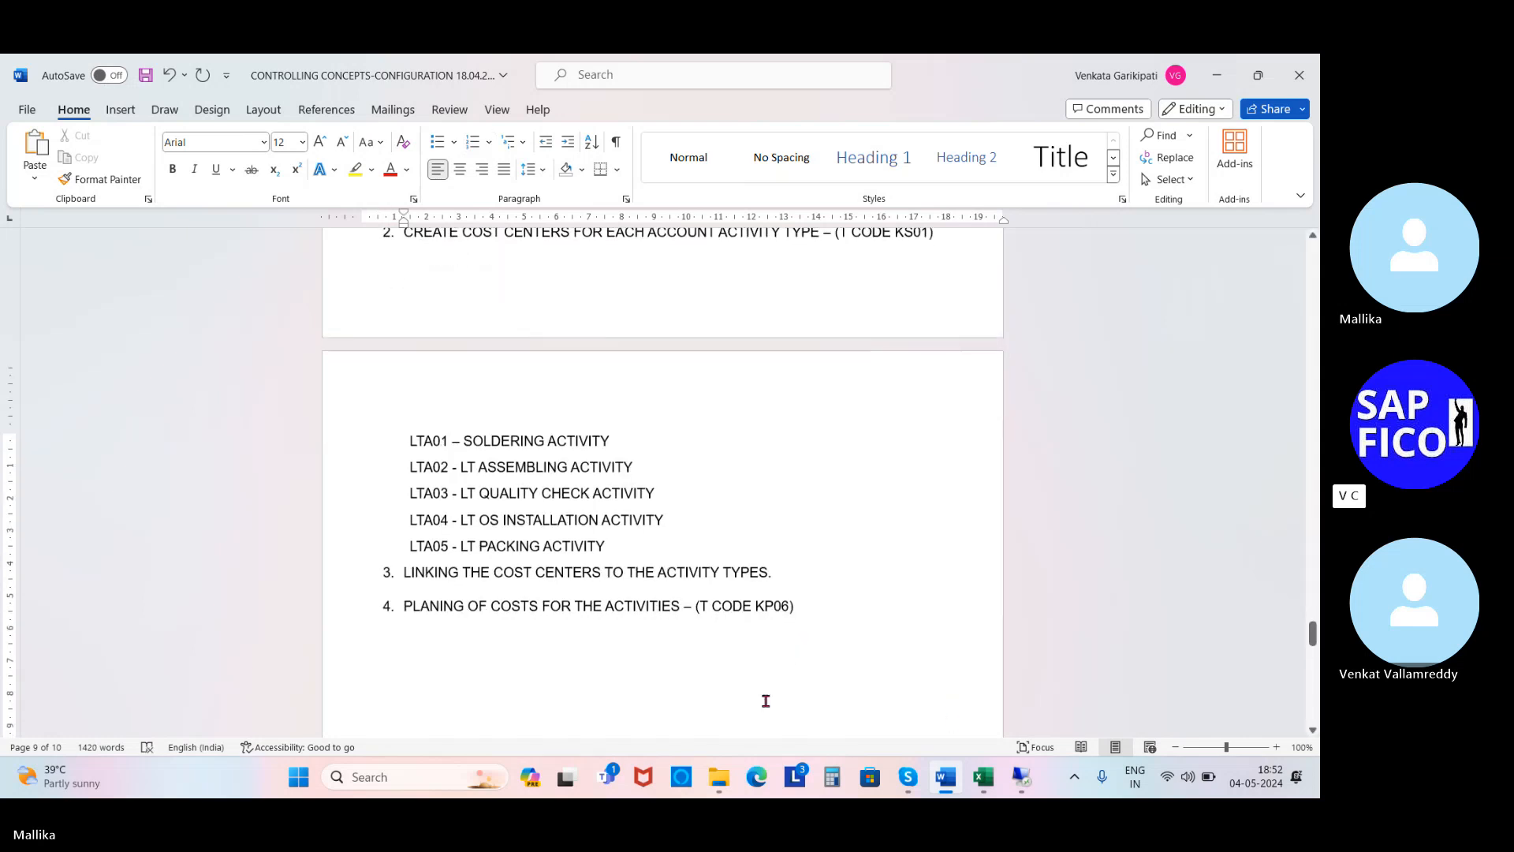
click(1019, 778)
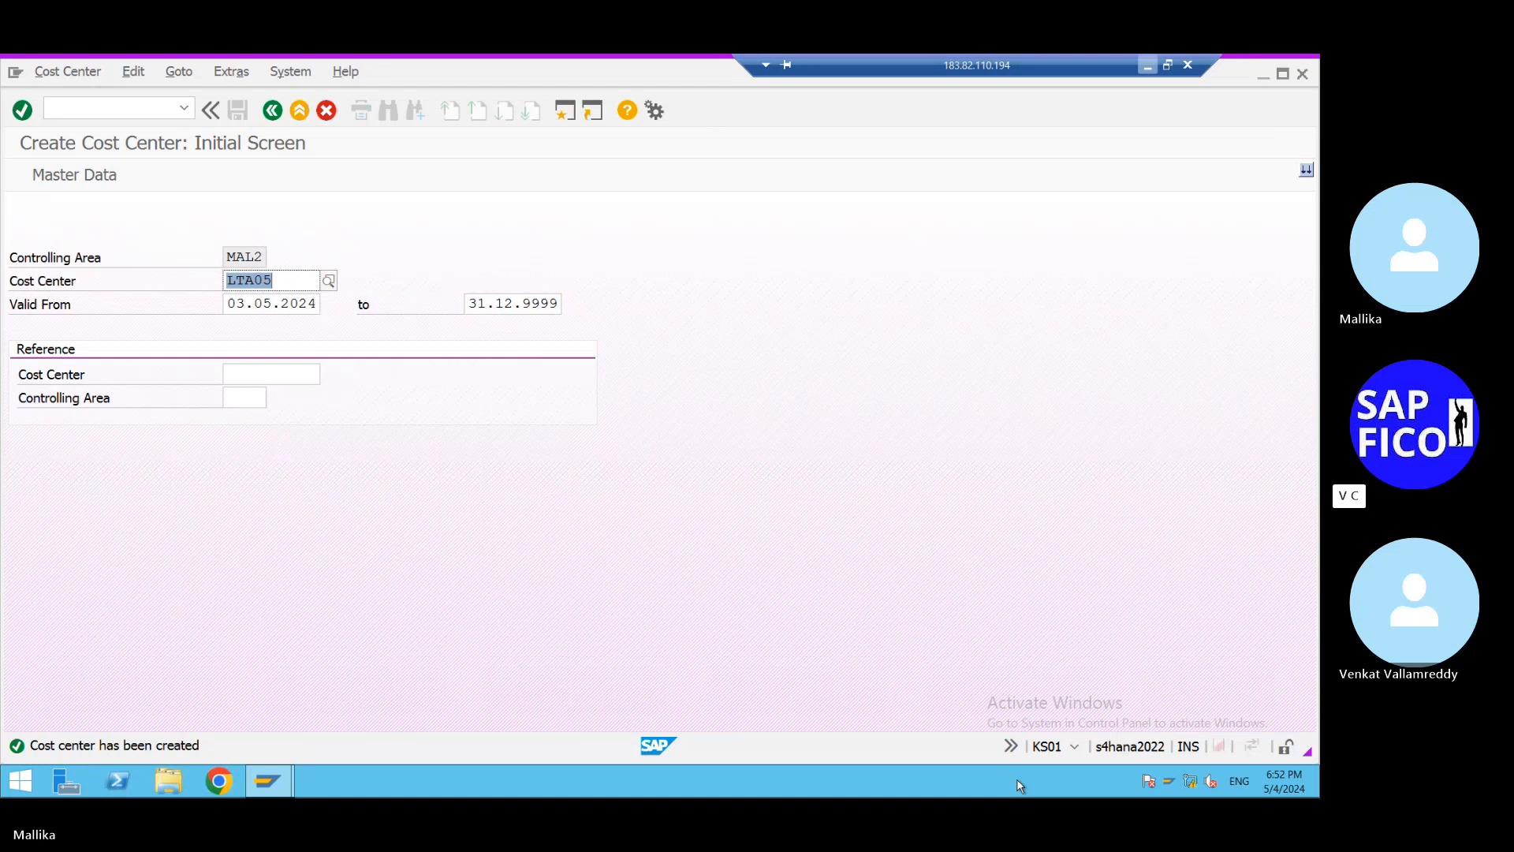
Open the cost element/activity input planning transaction KP06 in place of the current cost center creation screen.
click(183, 108)
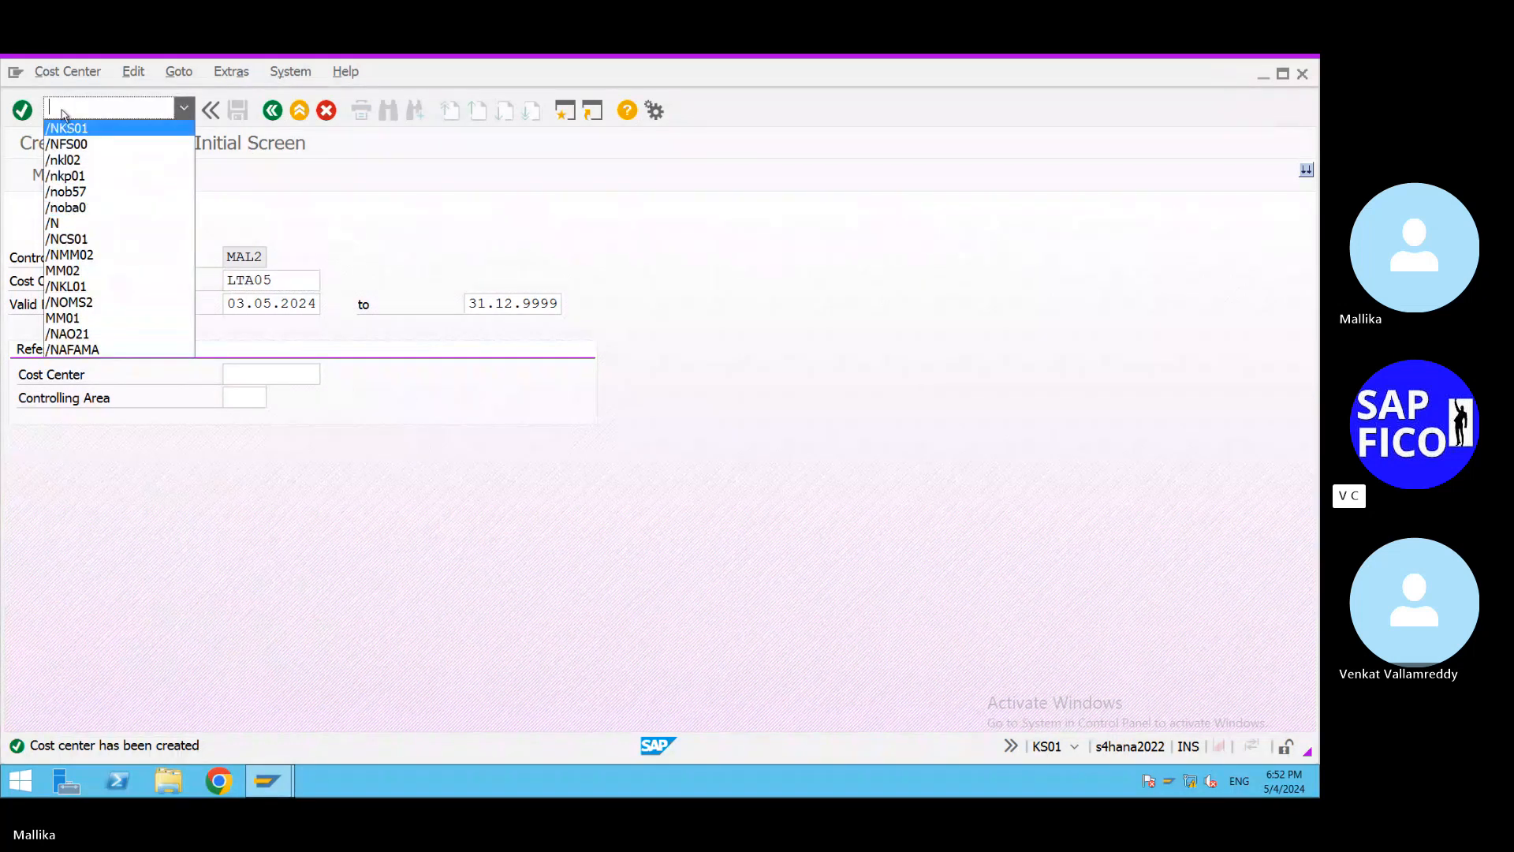
text(/NK)
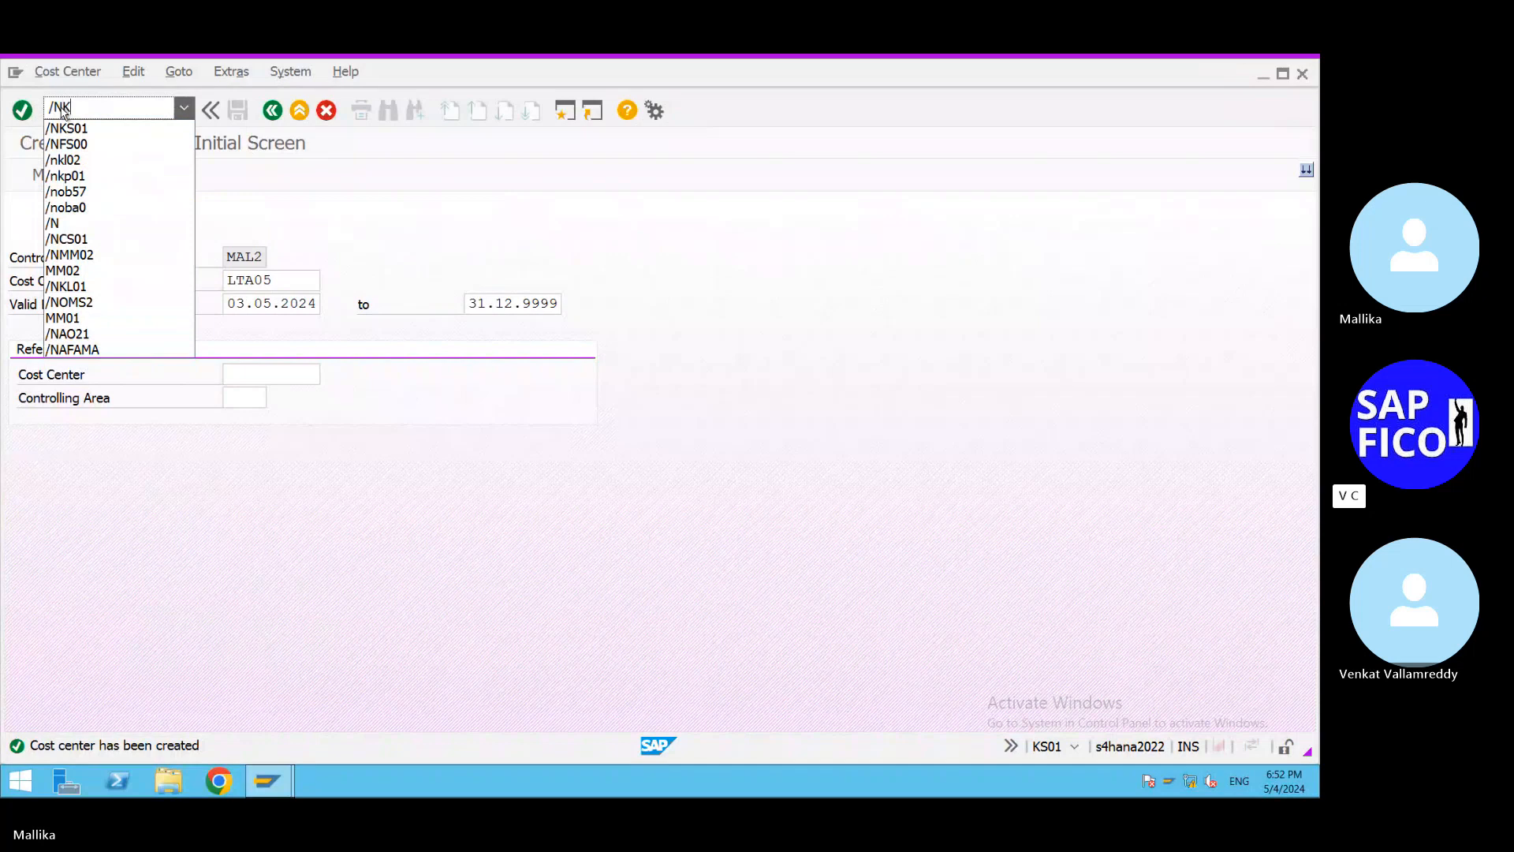
text(P06)
key(Return)
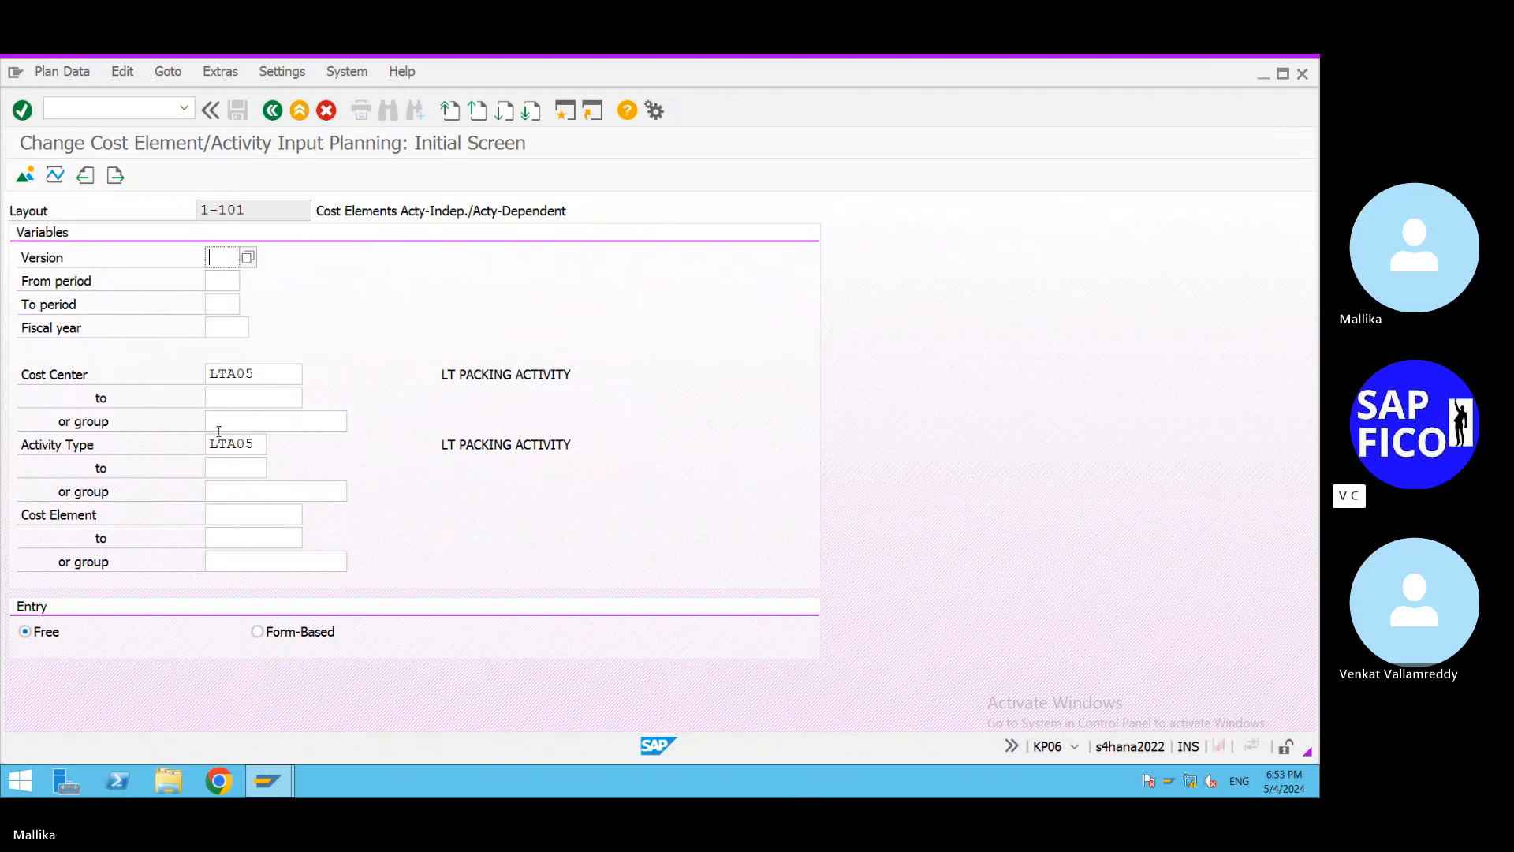
Set the planning period from 2 to 2 and the fiscal year to 2024.
click(227, 281)
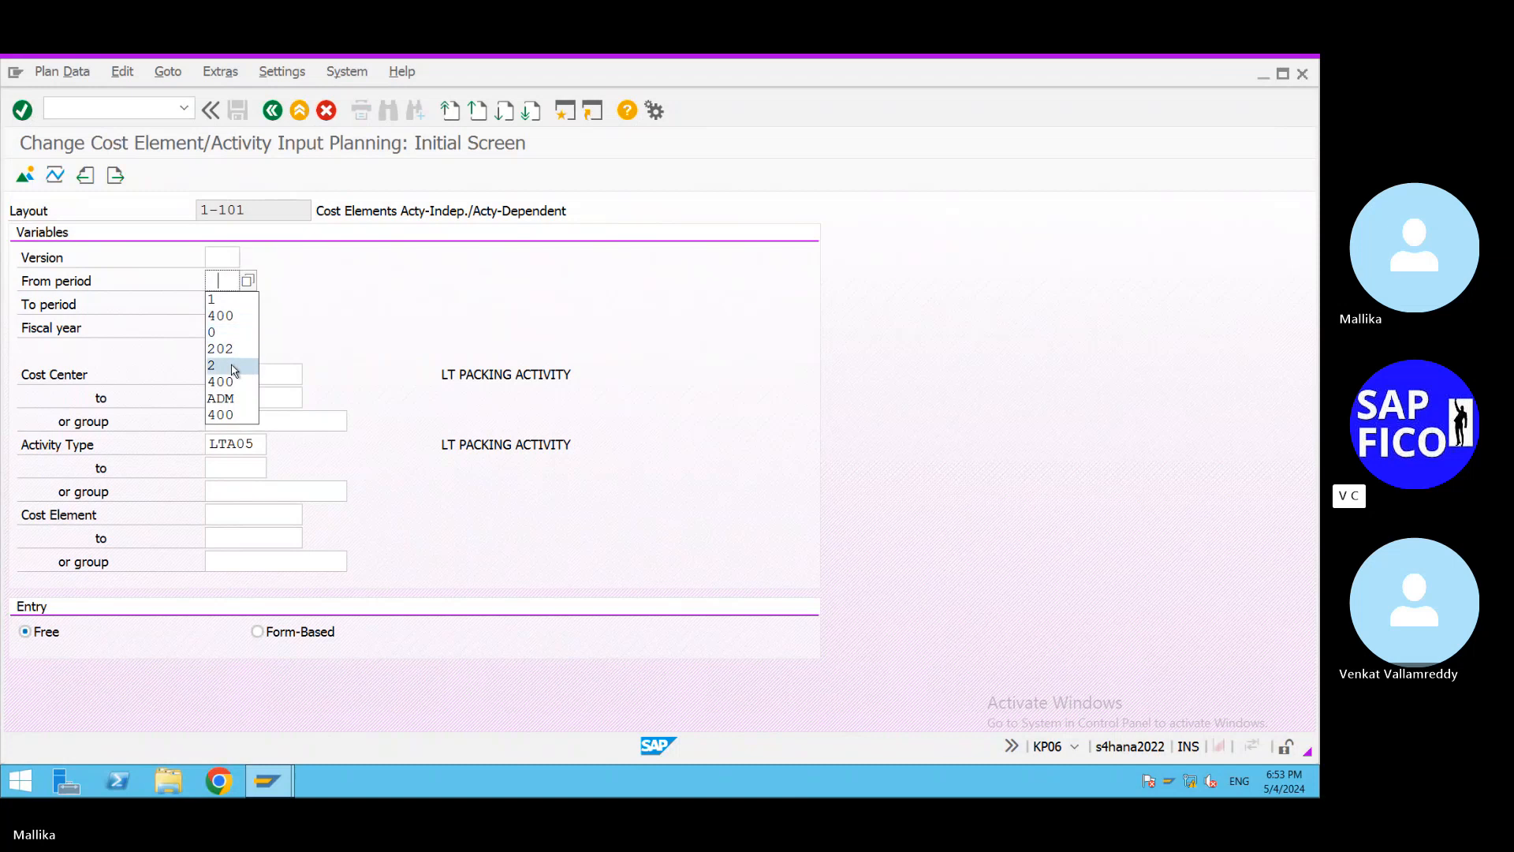
click(233, 366)
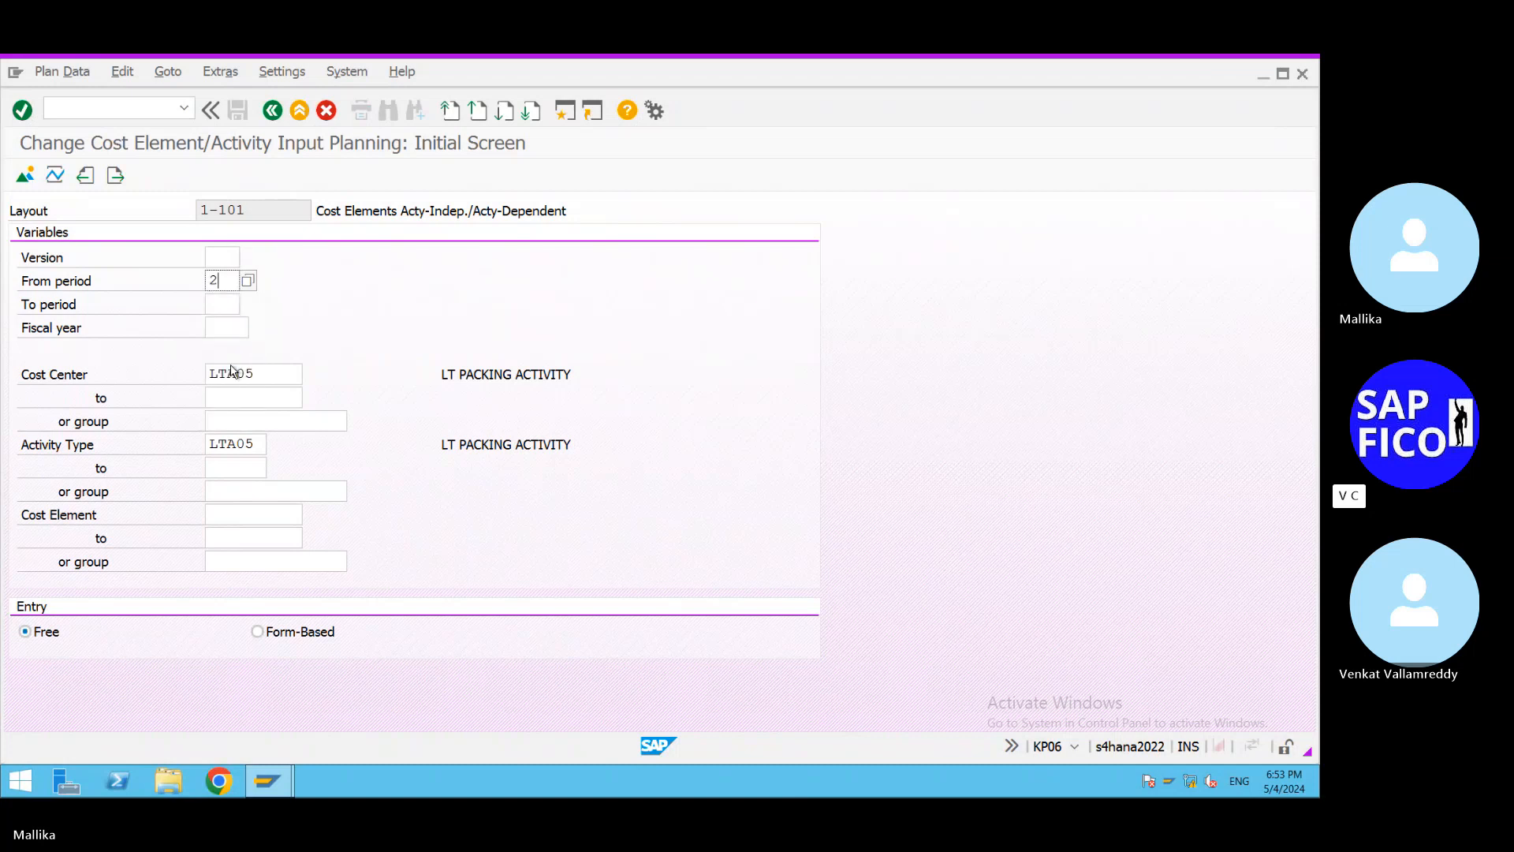
click(231, 303)
click(230, 303)
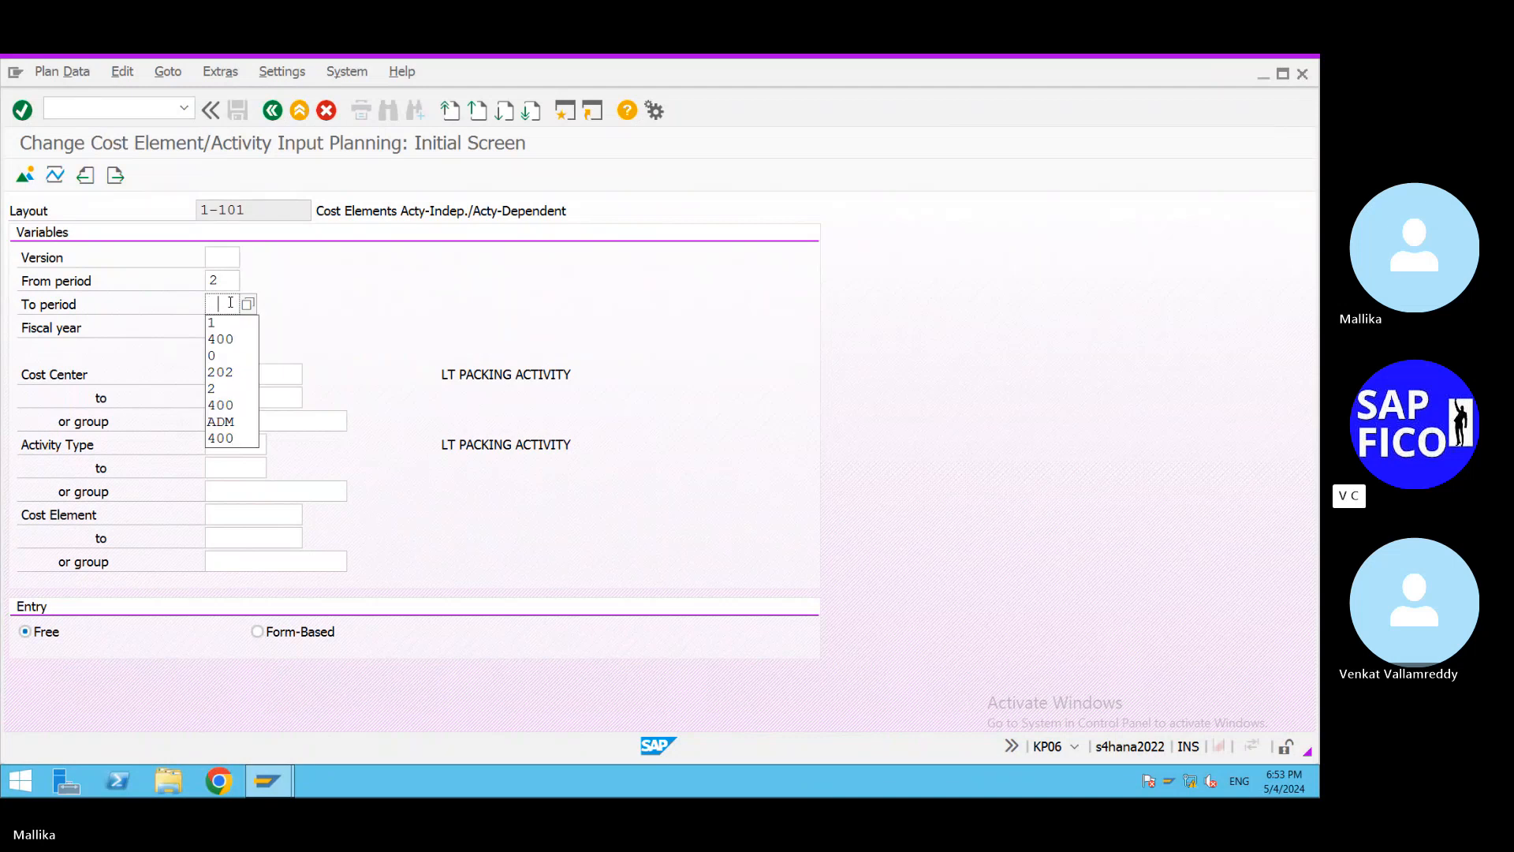
click(234, 390)
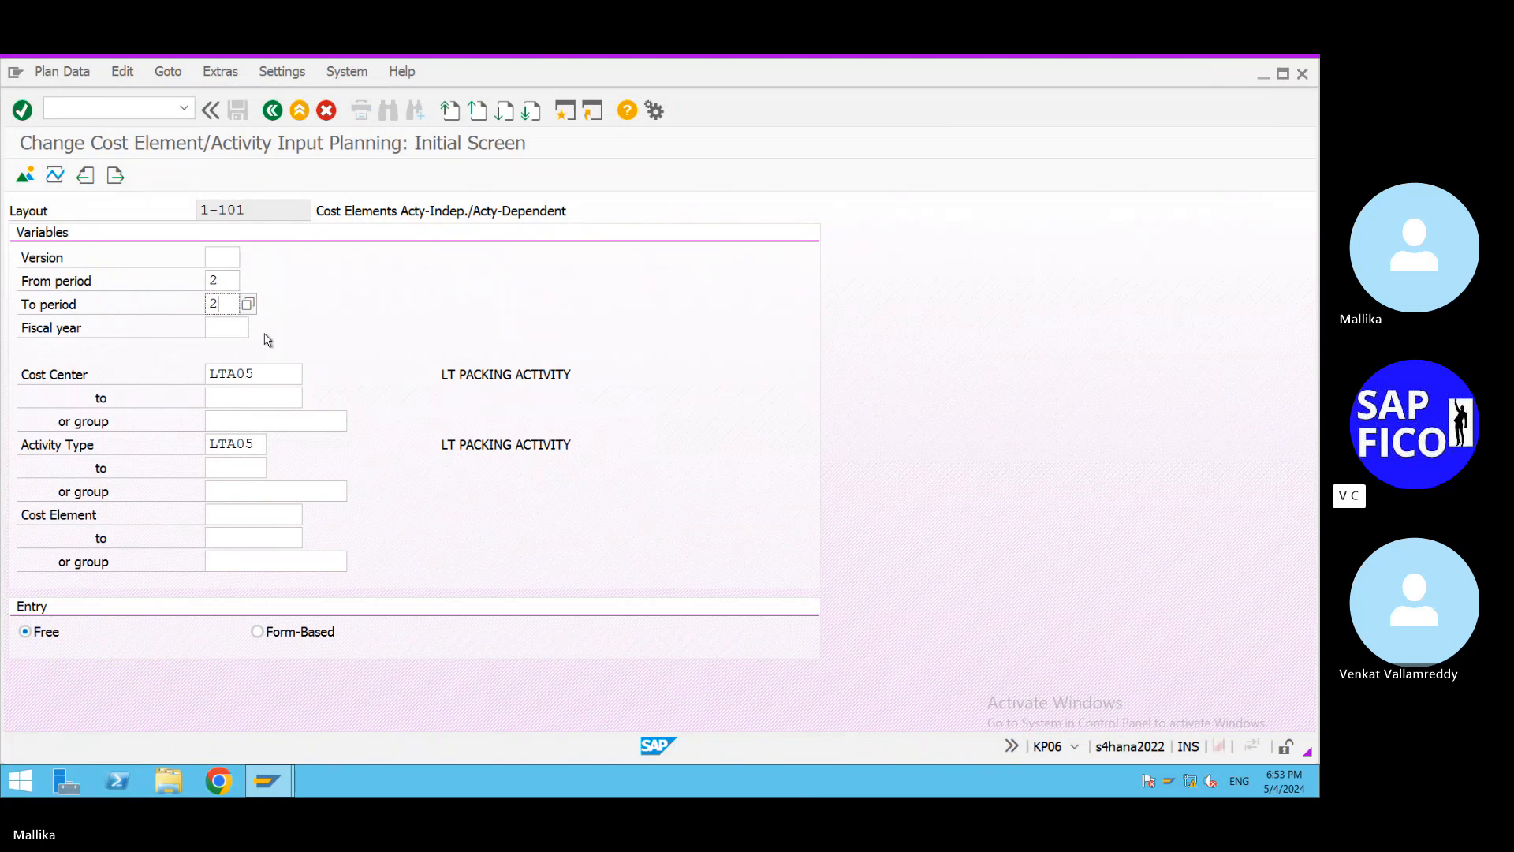
click(229, 327)
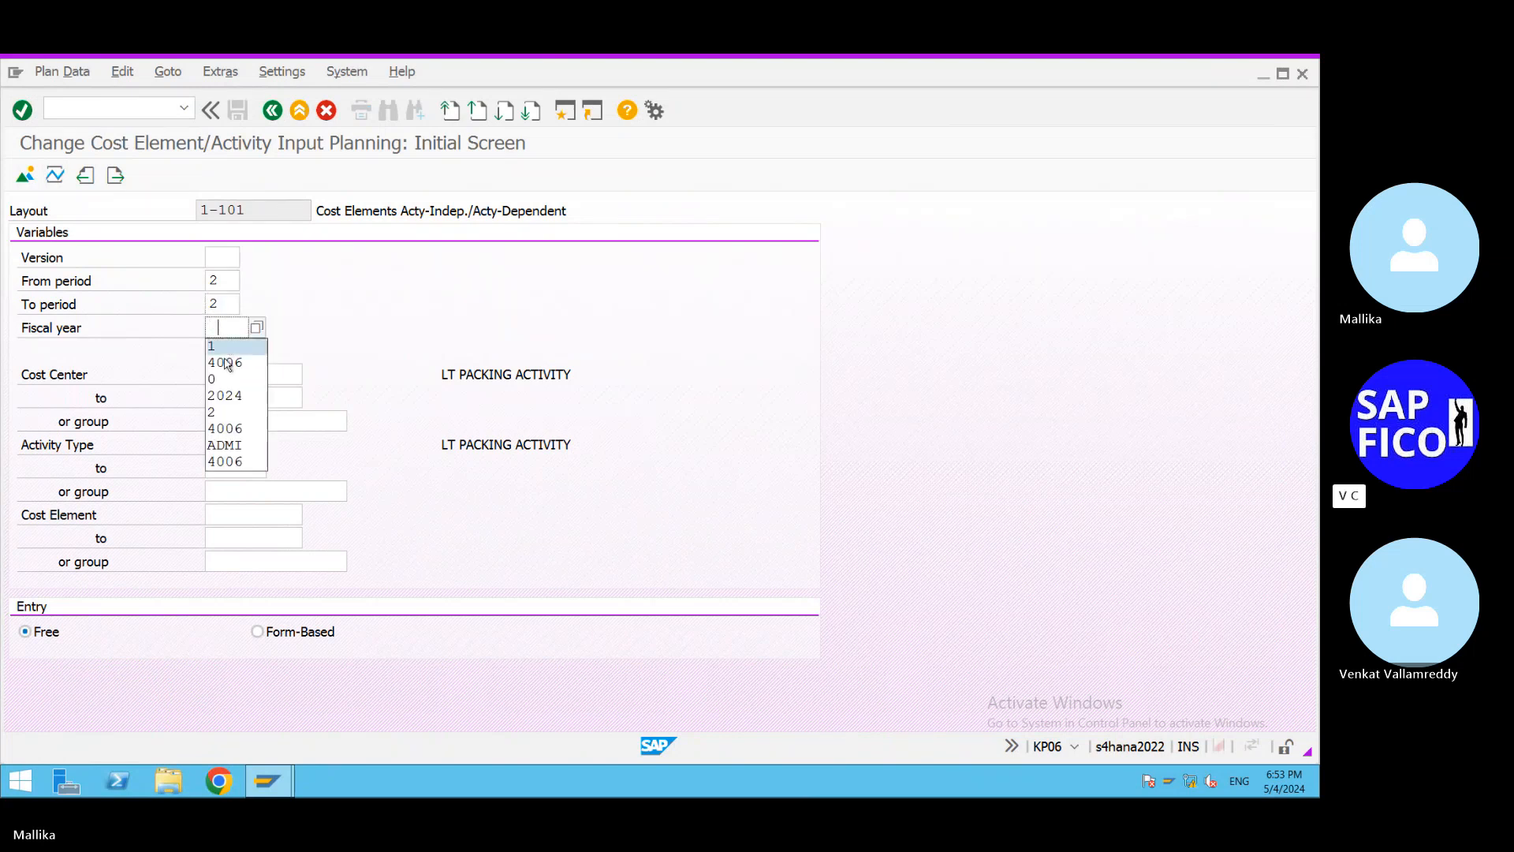
click(239, 396)
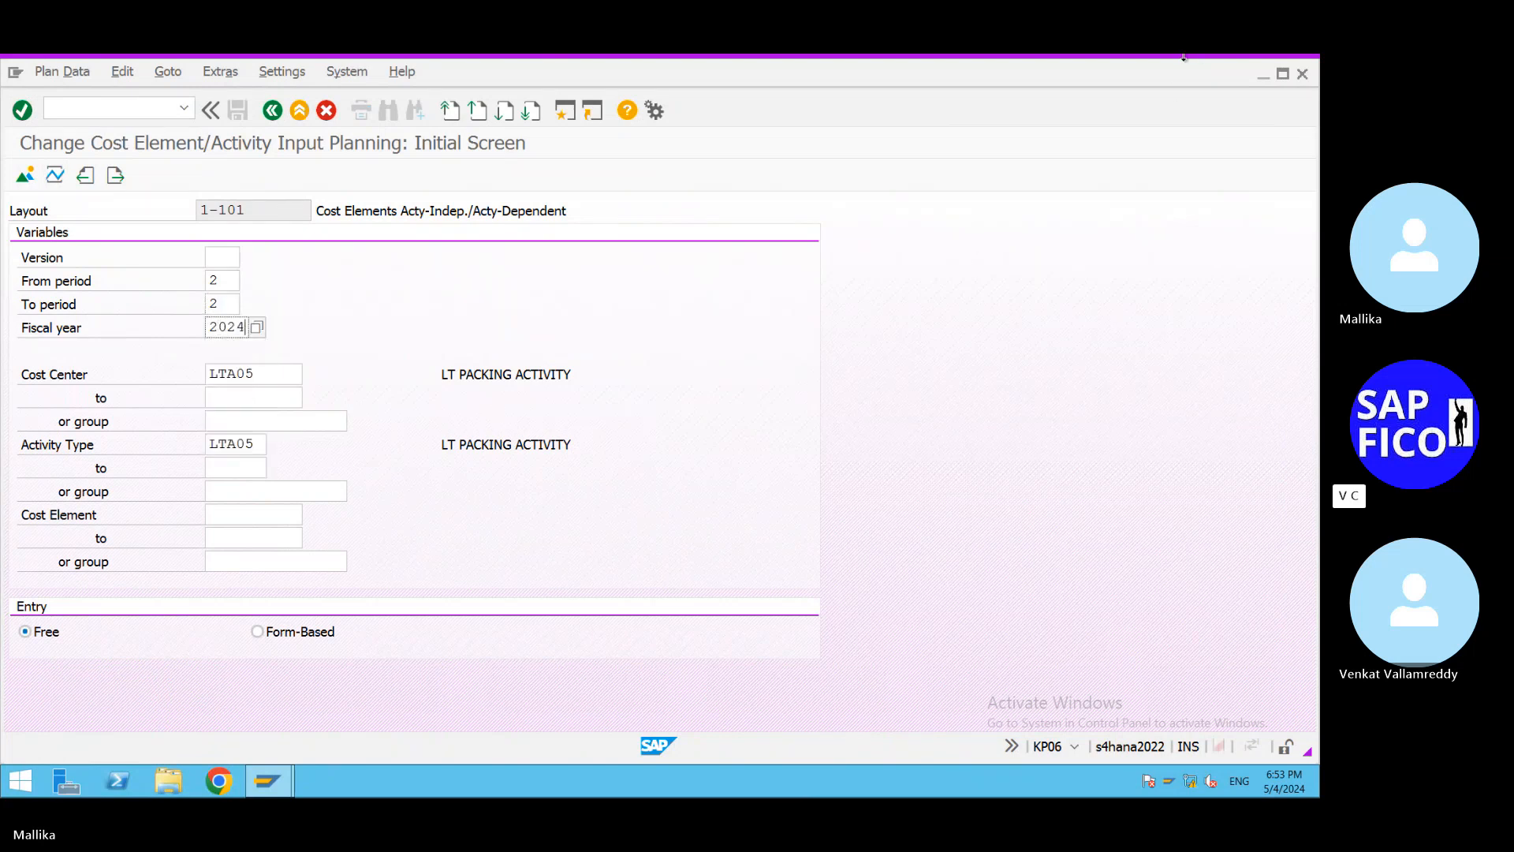
click(1147, 69)
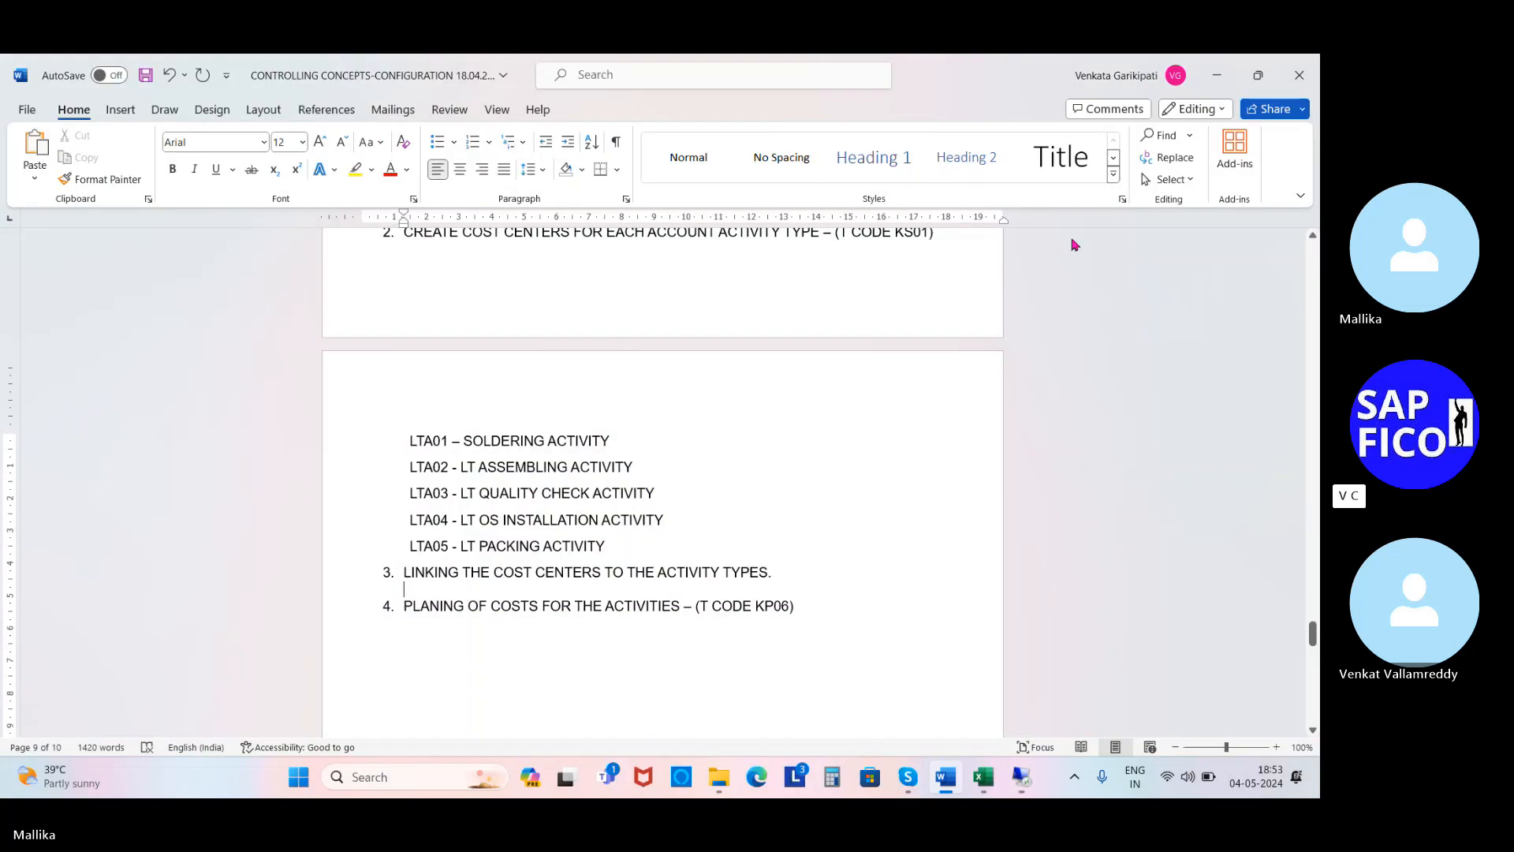
click(908, 777)
click(1042, 733)
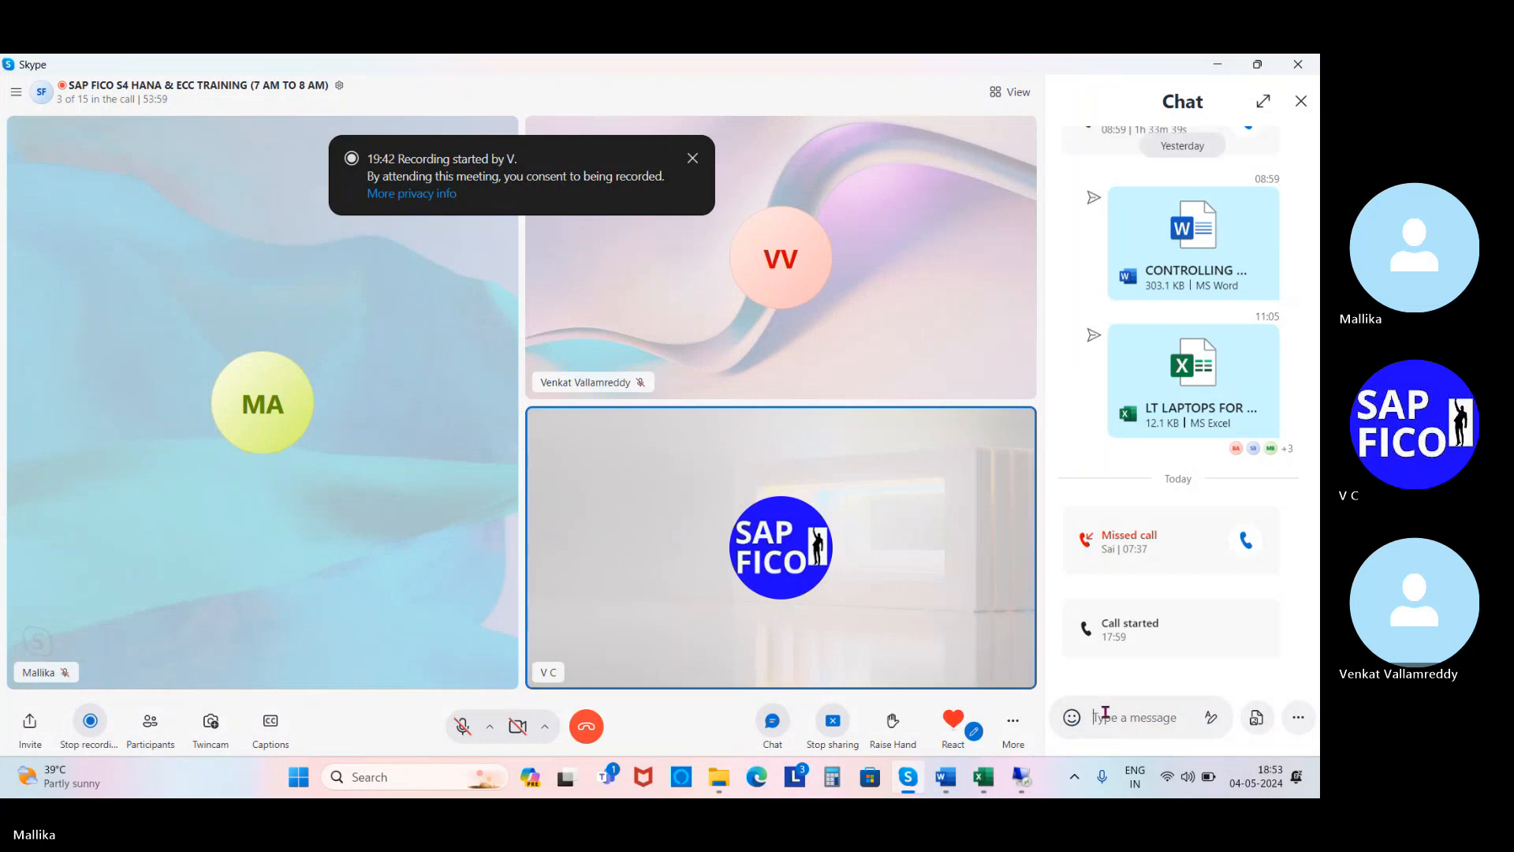
text(soMEBO)
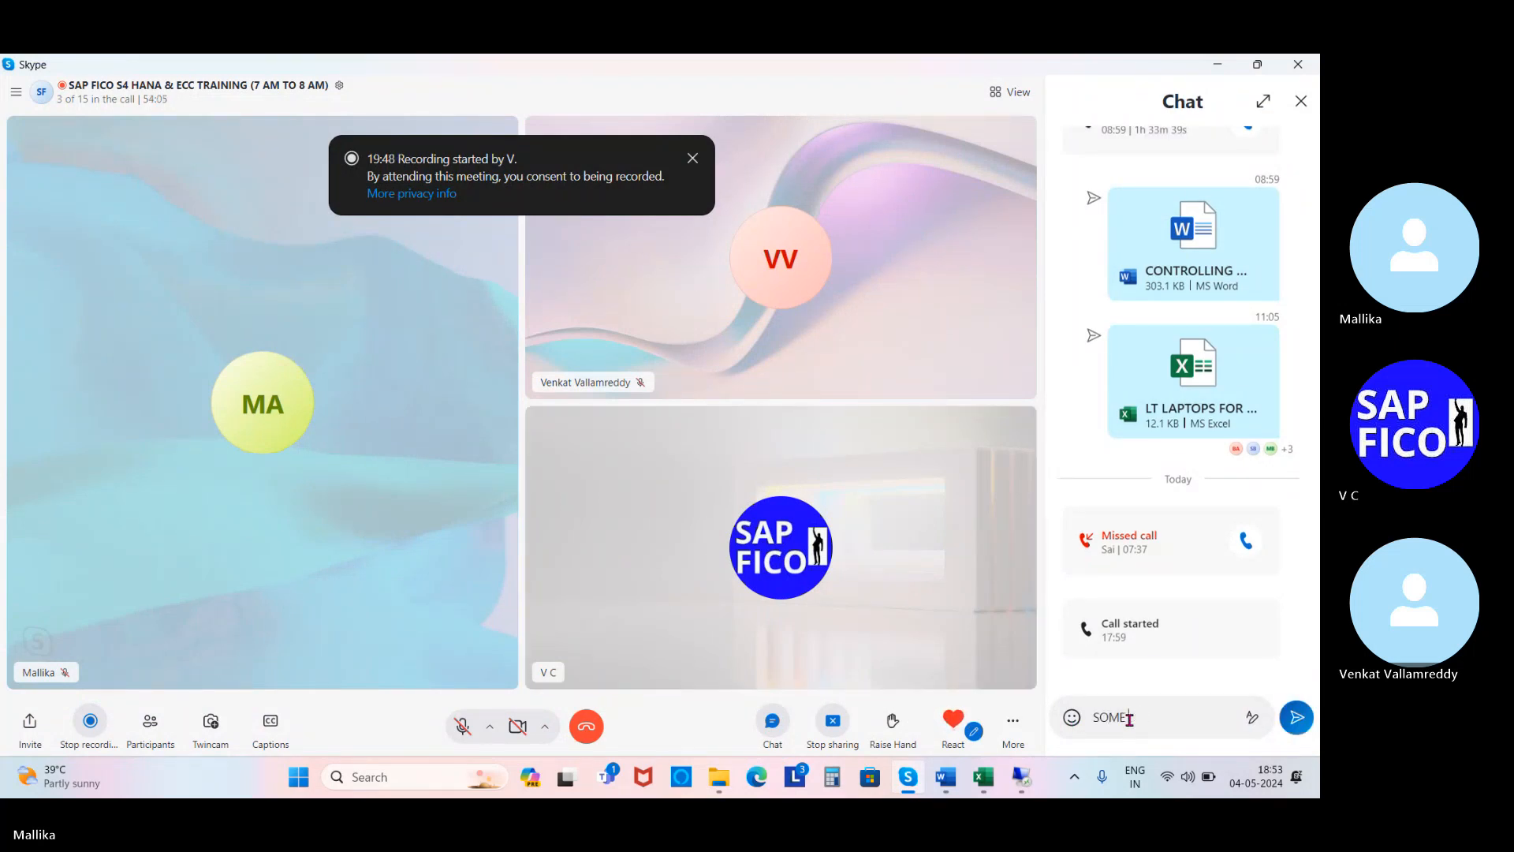
key(BackSpace)
key(BackSpace)
key(BackSpace)
key(BackSpace)
key(BackSpace)
key(BackSpace)
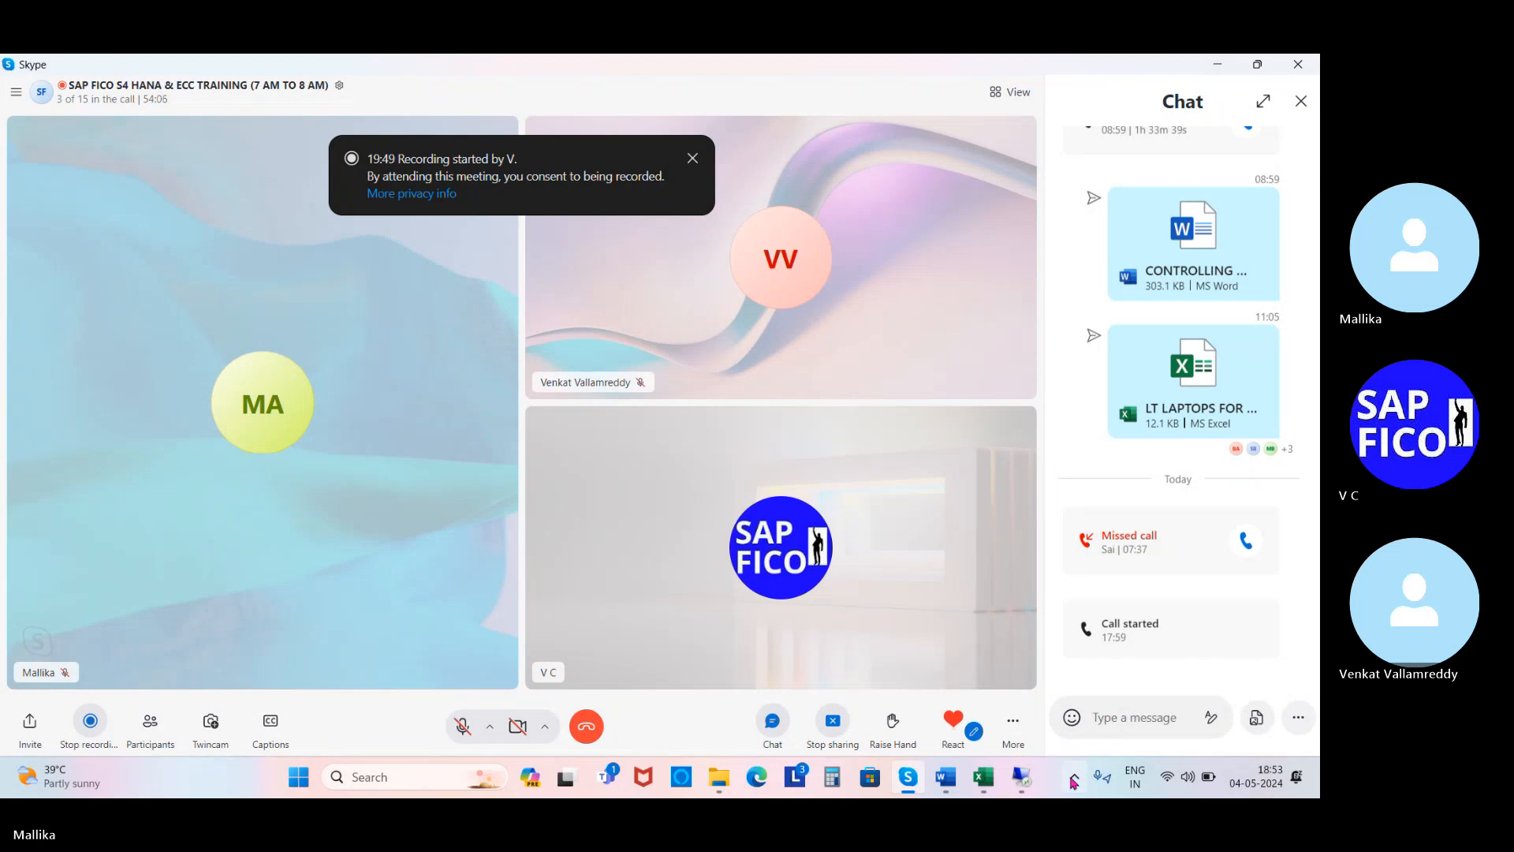
click(1022, 777)
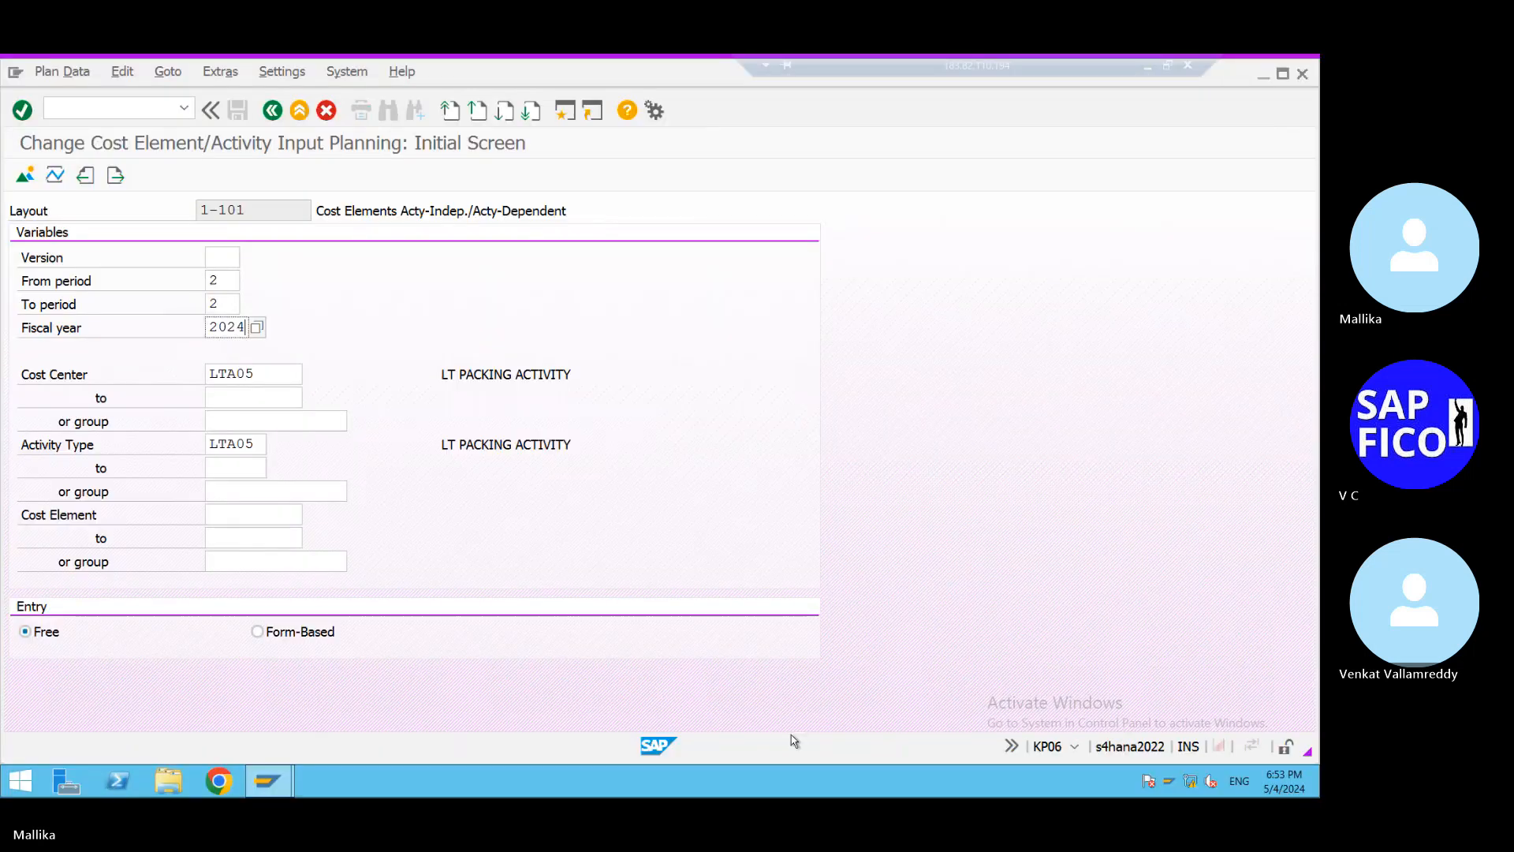
Set the planning cost center to LTA01.
click(284, 376)
key(BackSpace)
text(1)
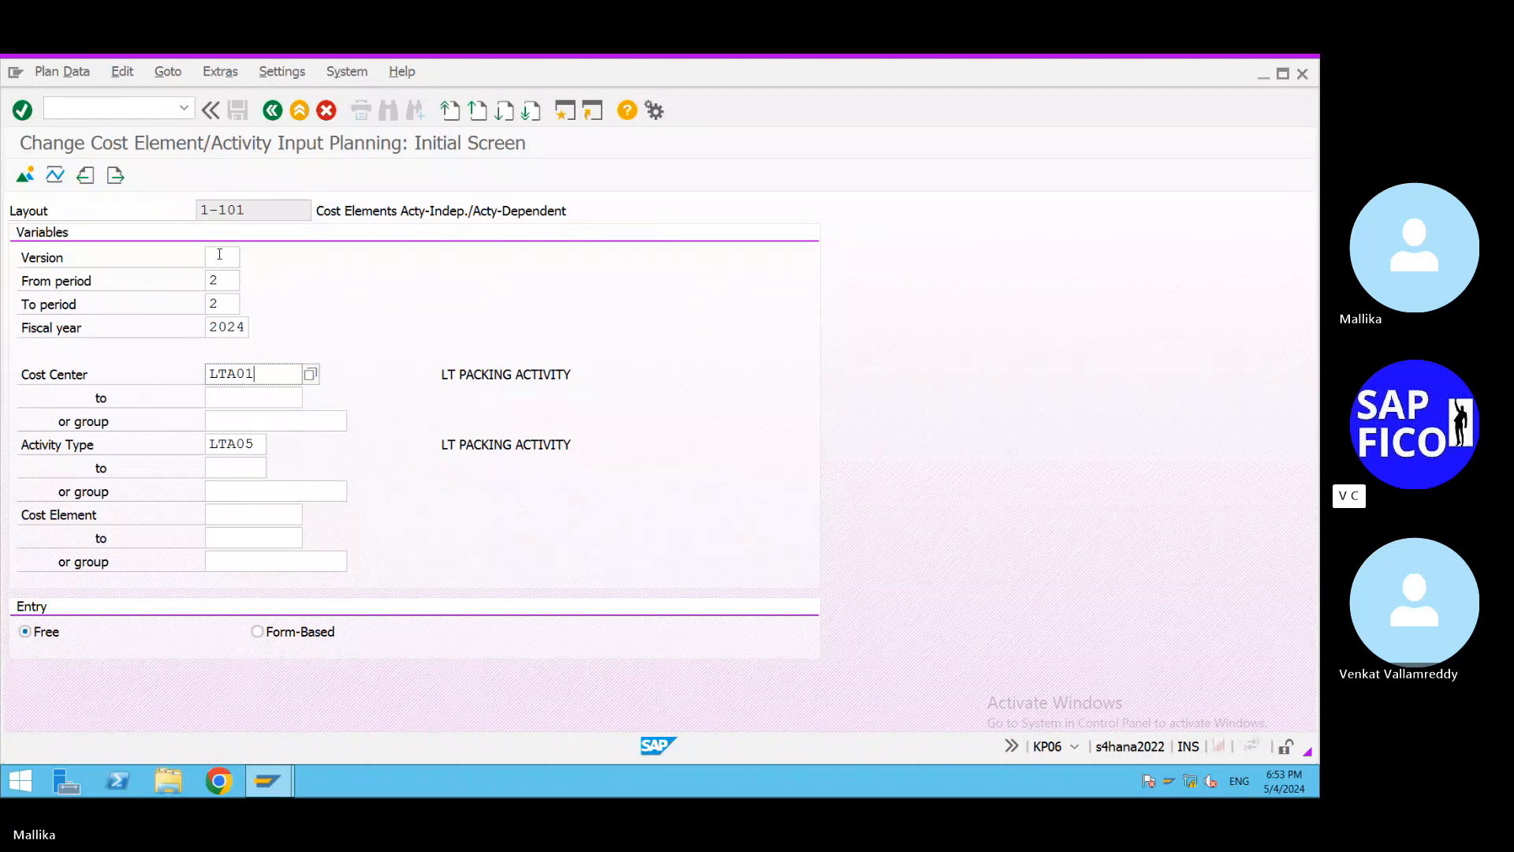
click(258, 444)
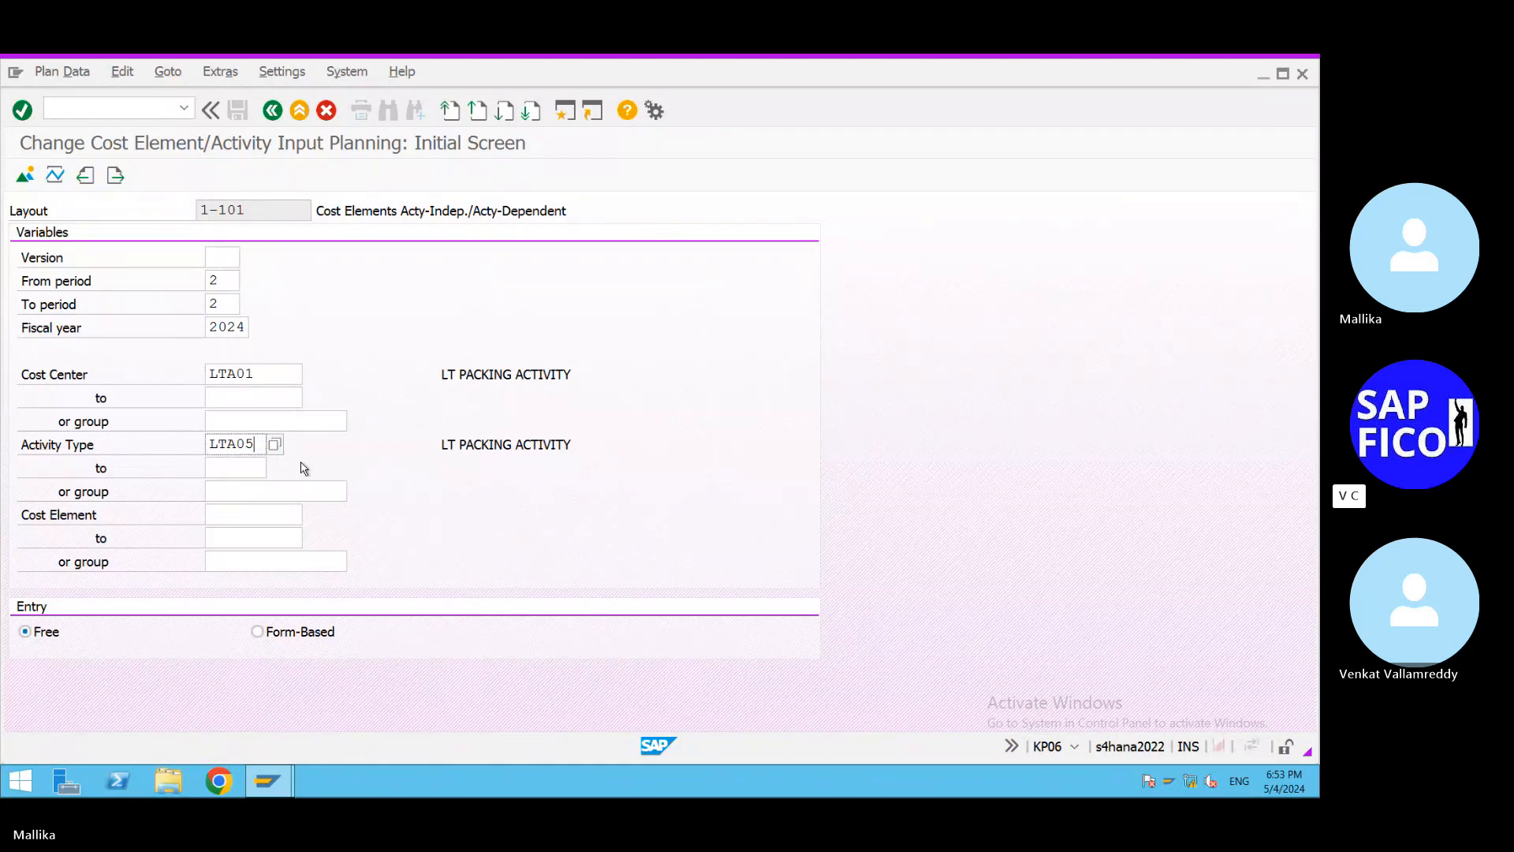
Open G/L account maintenance FS00 in a new session and look up the LT expense accounts under OTHER EXPENCES.
click(219, 516)
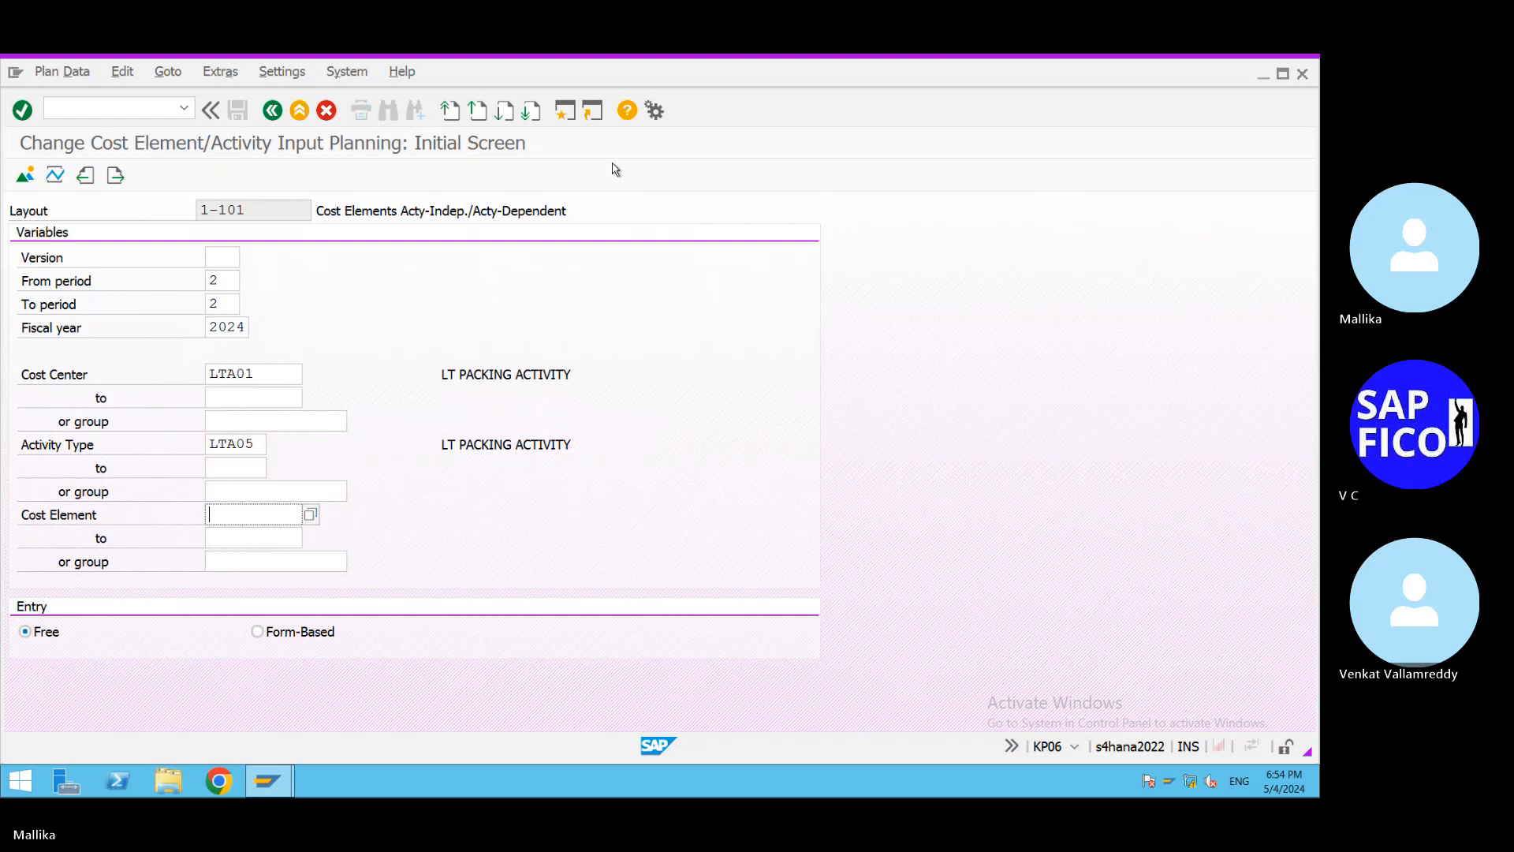
click(566, 112)
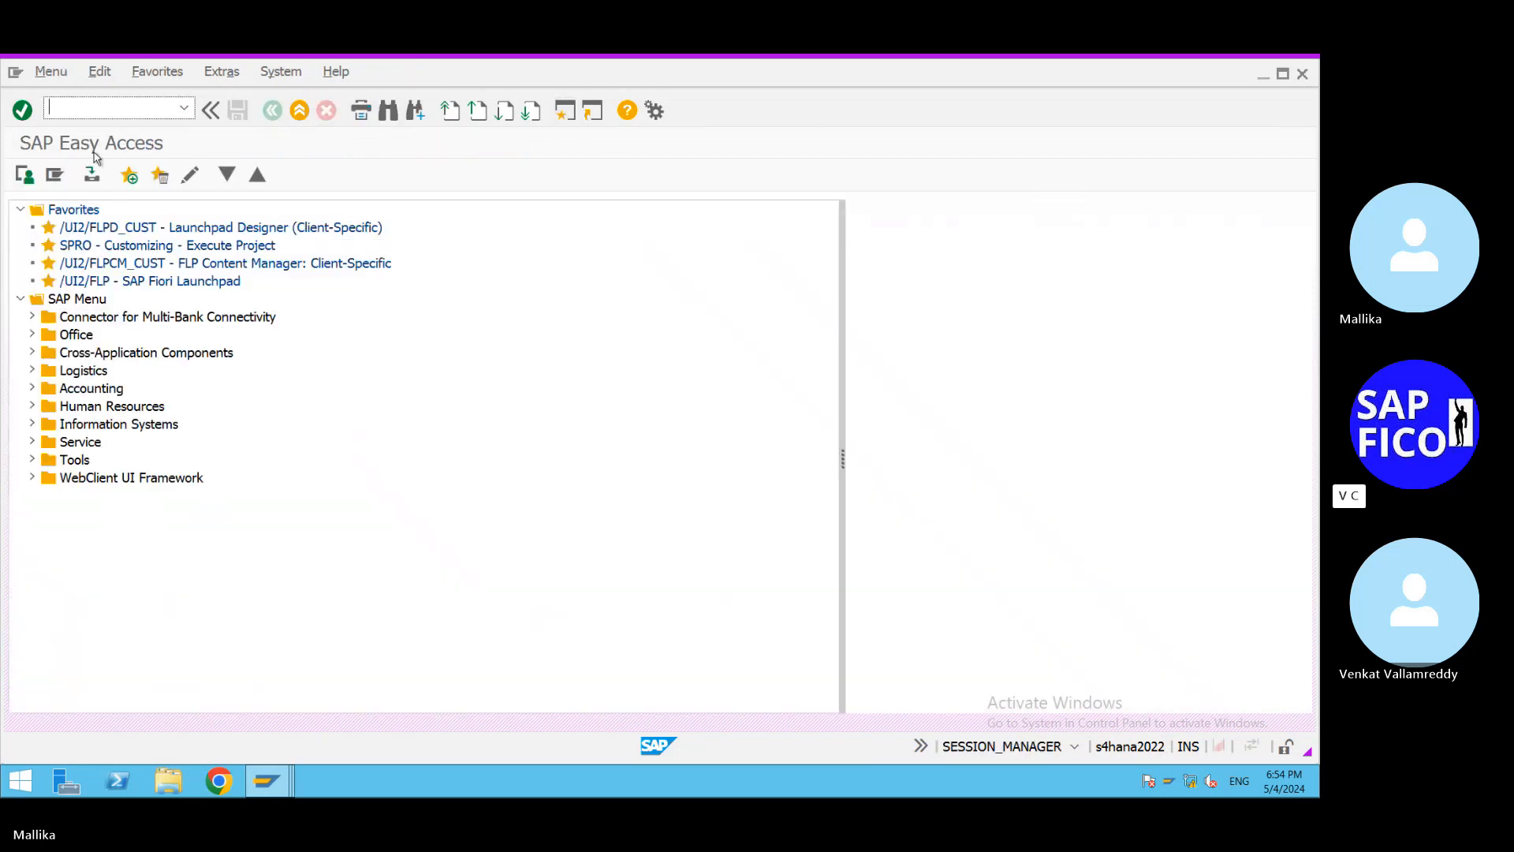
text(/nfs00)
key(Return)
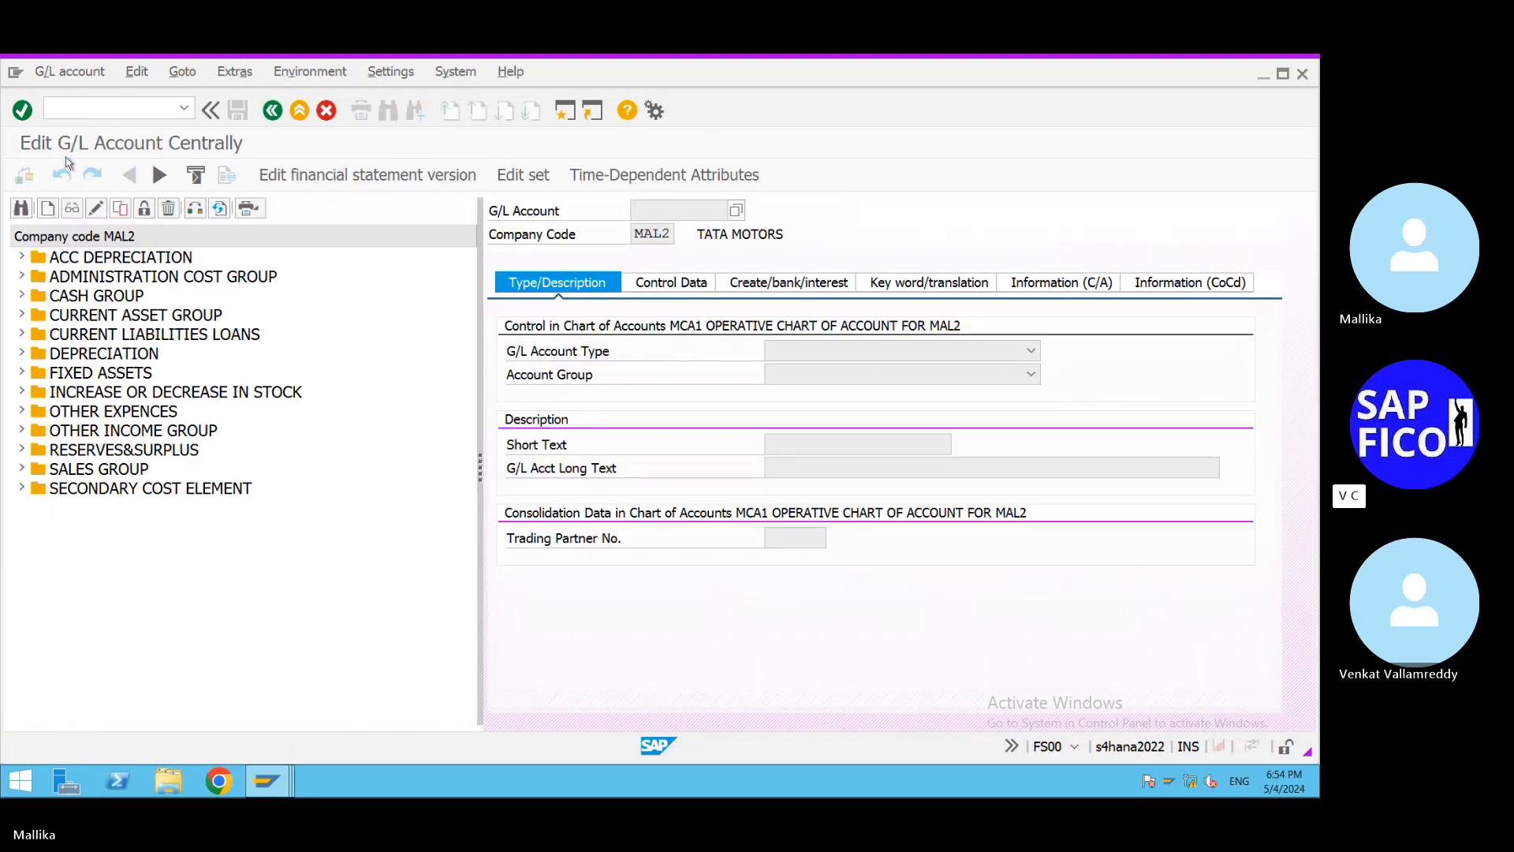
click(21, 411)
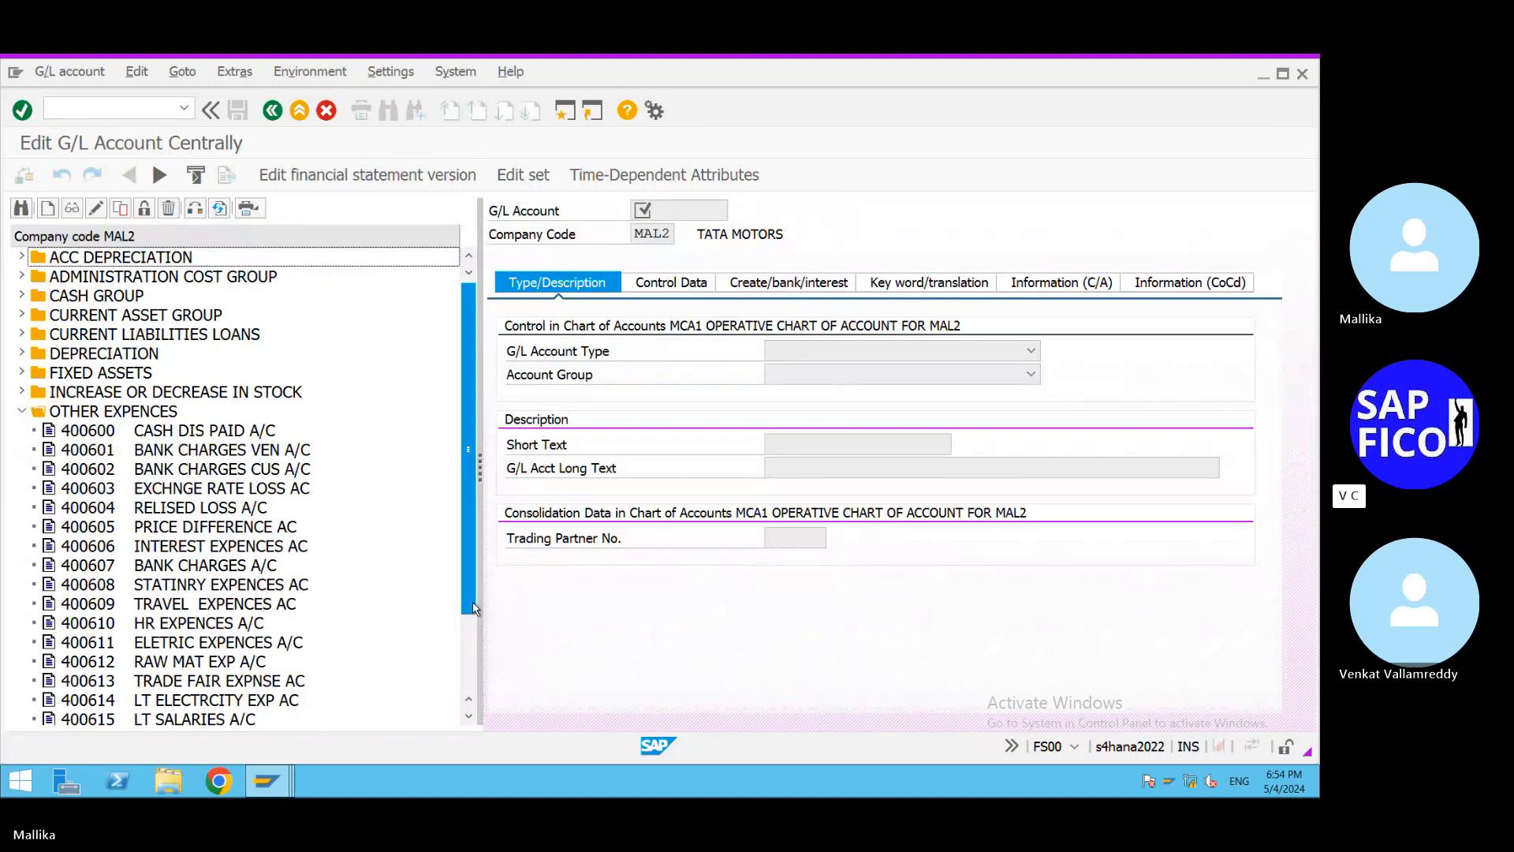
scroll(178, 623, down, 2)
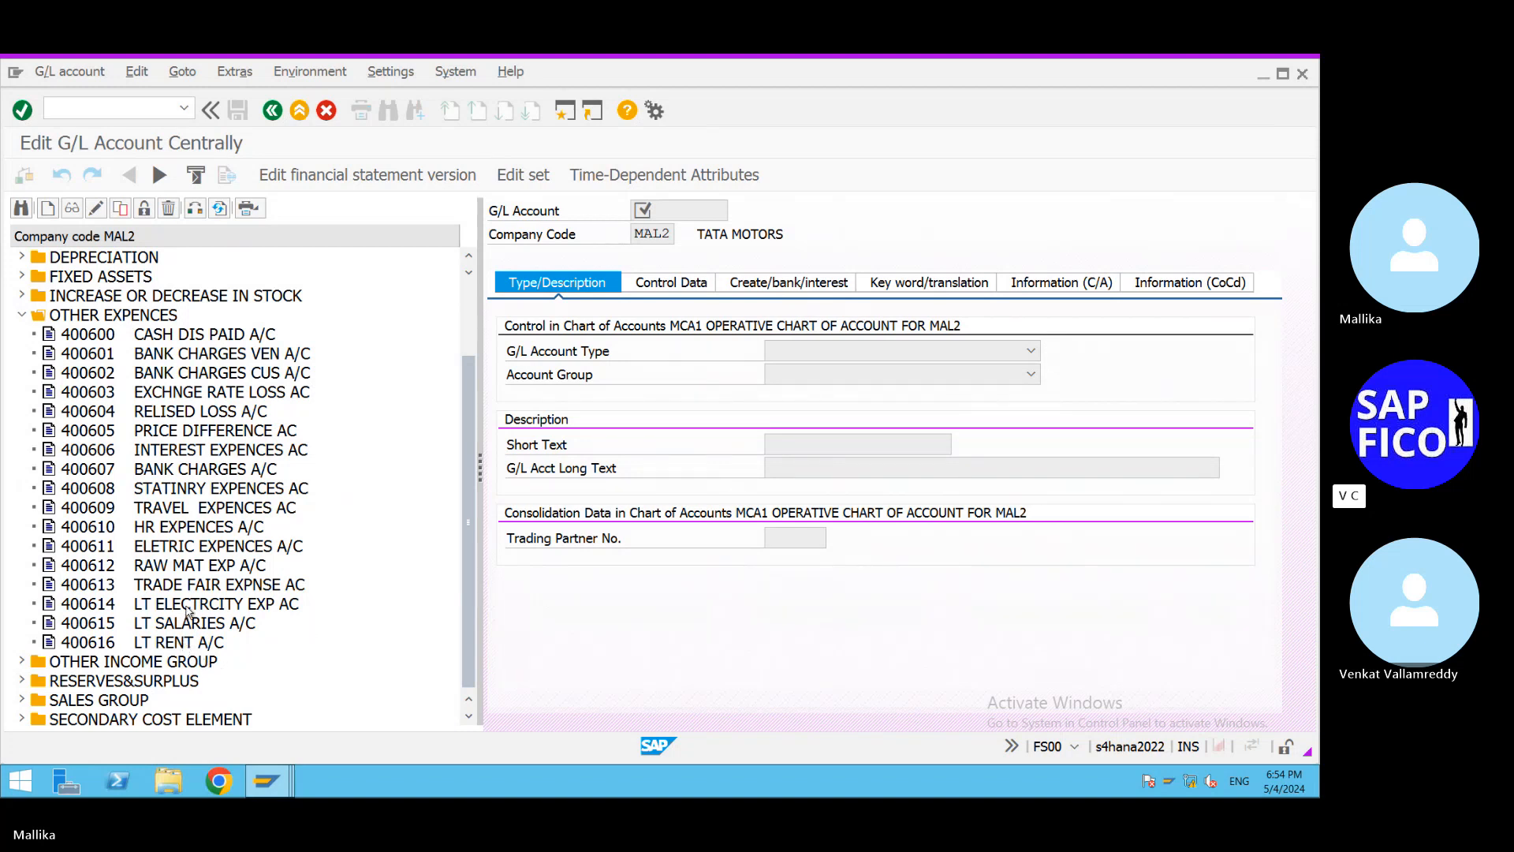
Return to the KP06 session and set the cost element range from 400614 to 400616.
click(283, 778)
click(304, 709)
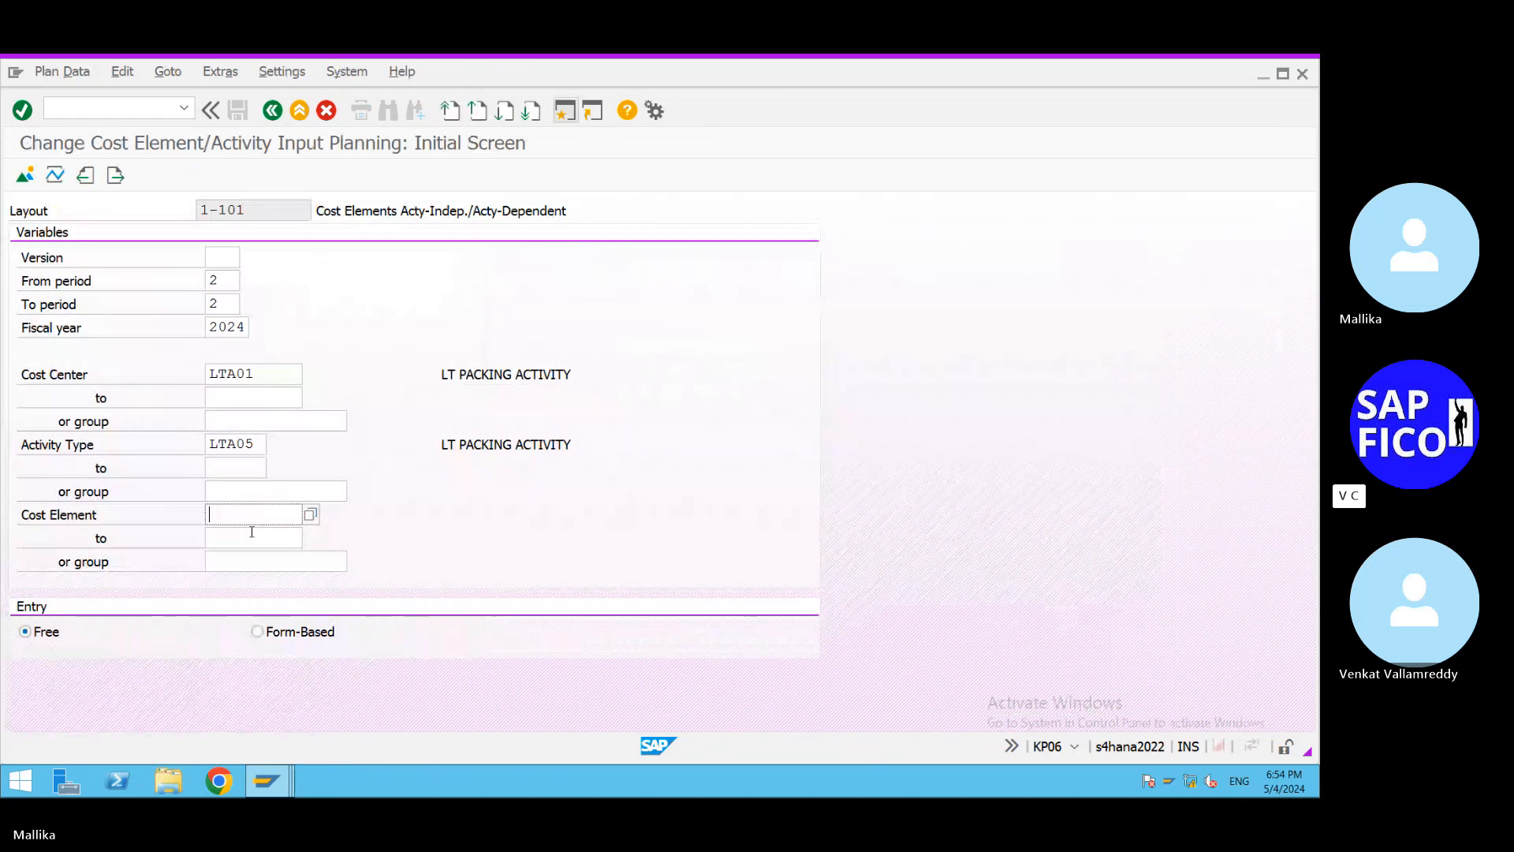
text(400)
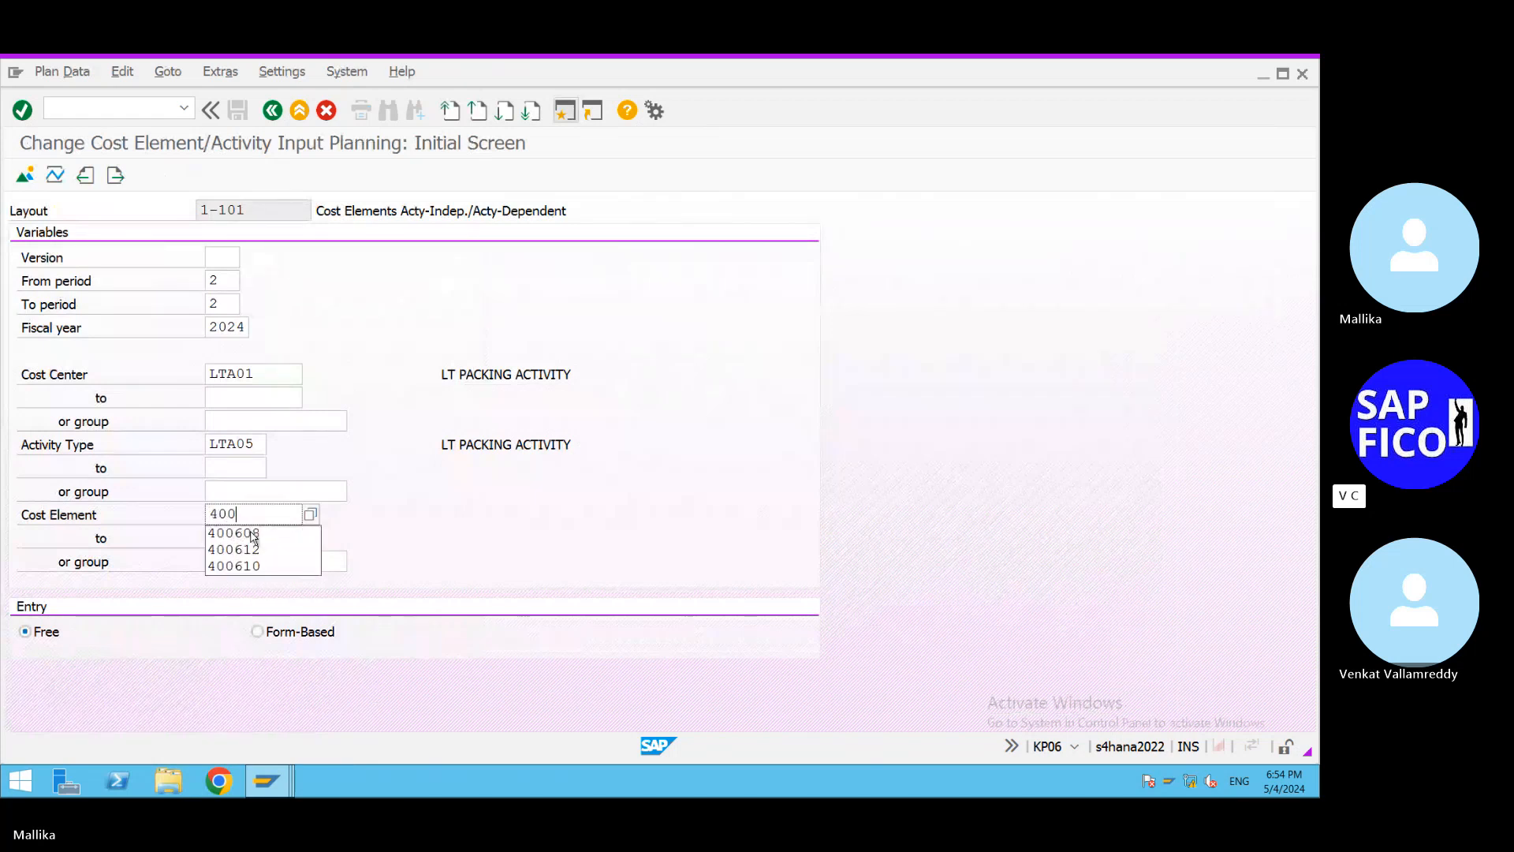
text(614)
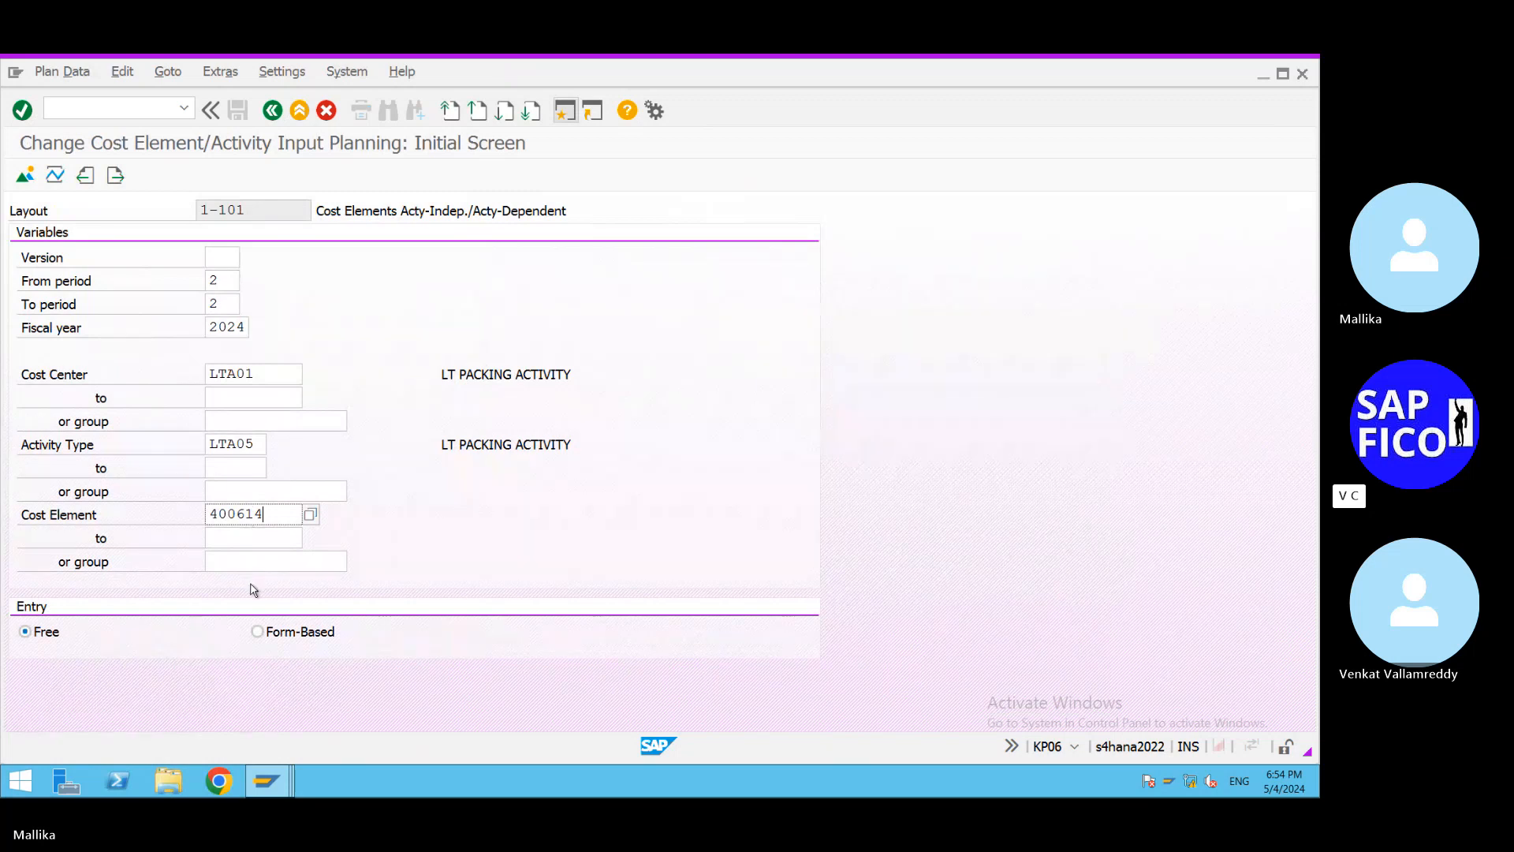
click(227, 534)
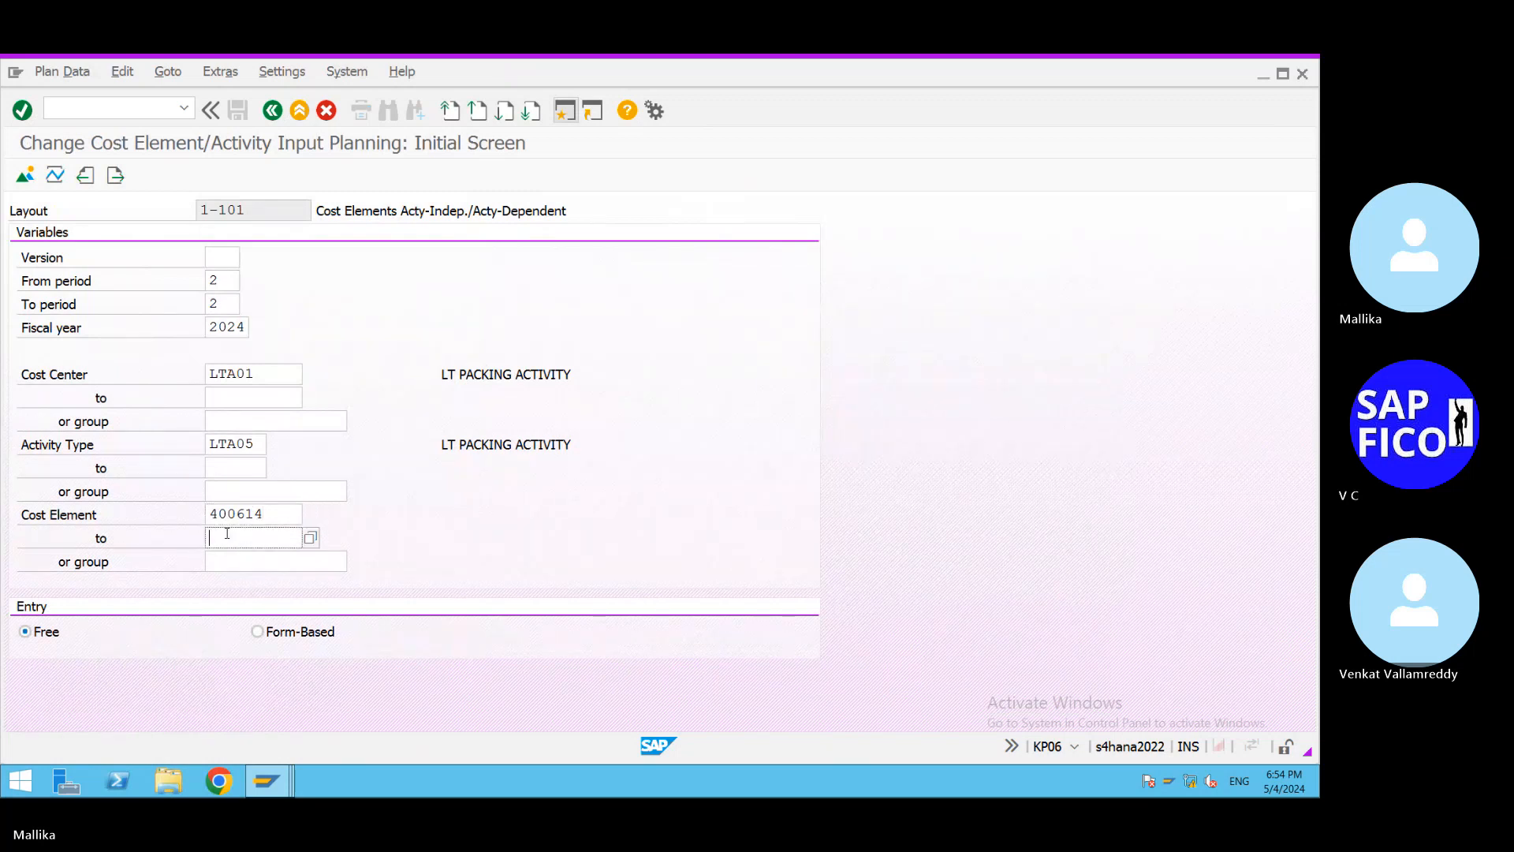
text(400)
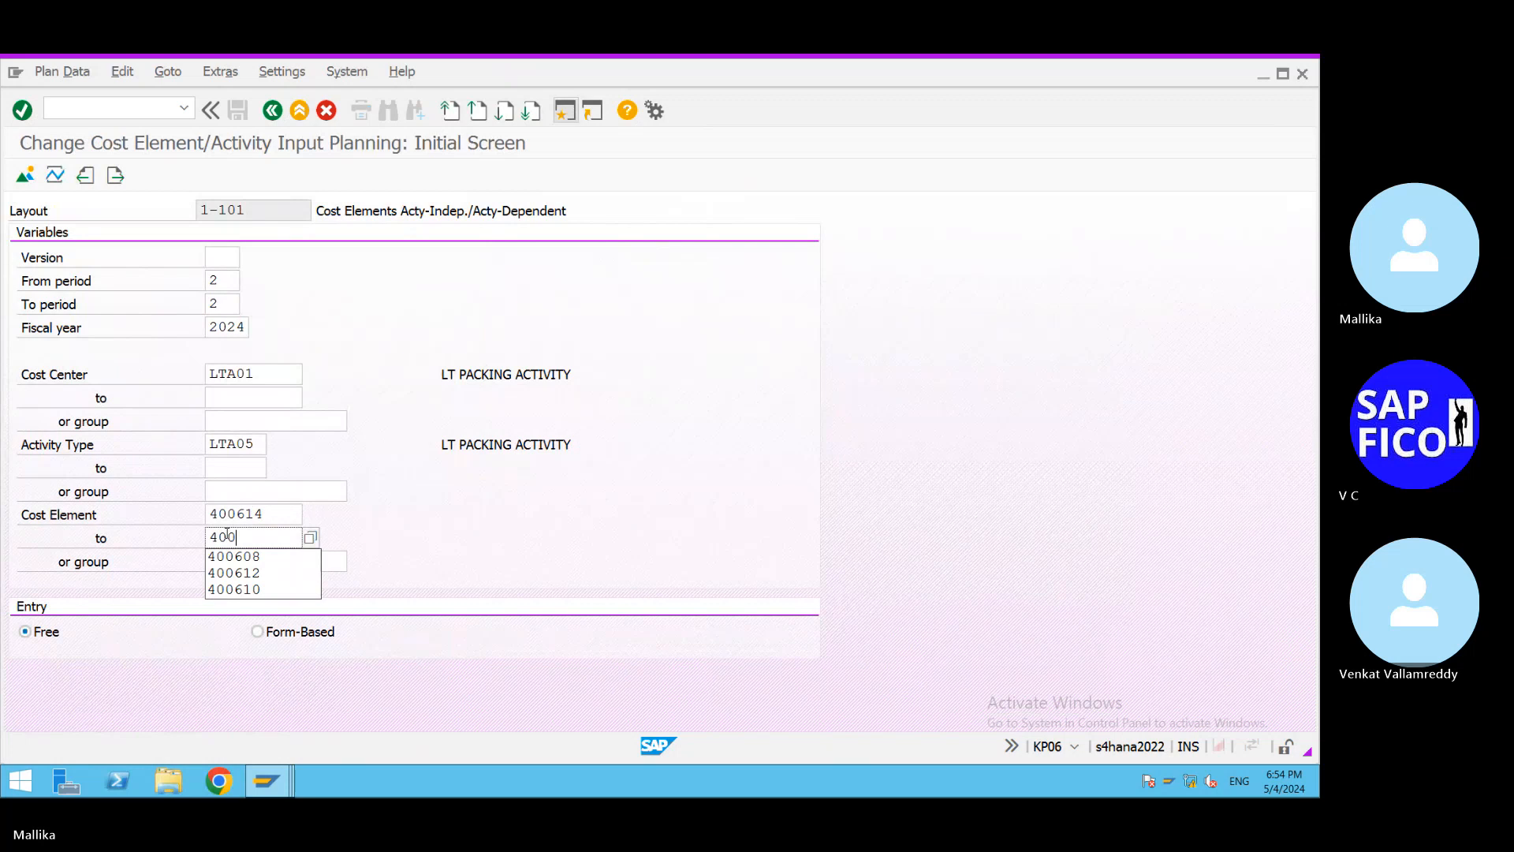
text(616)
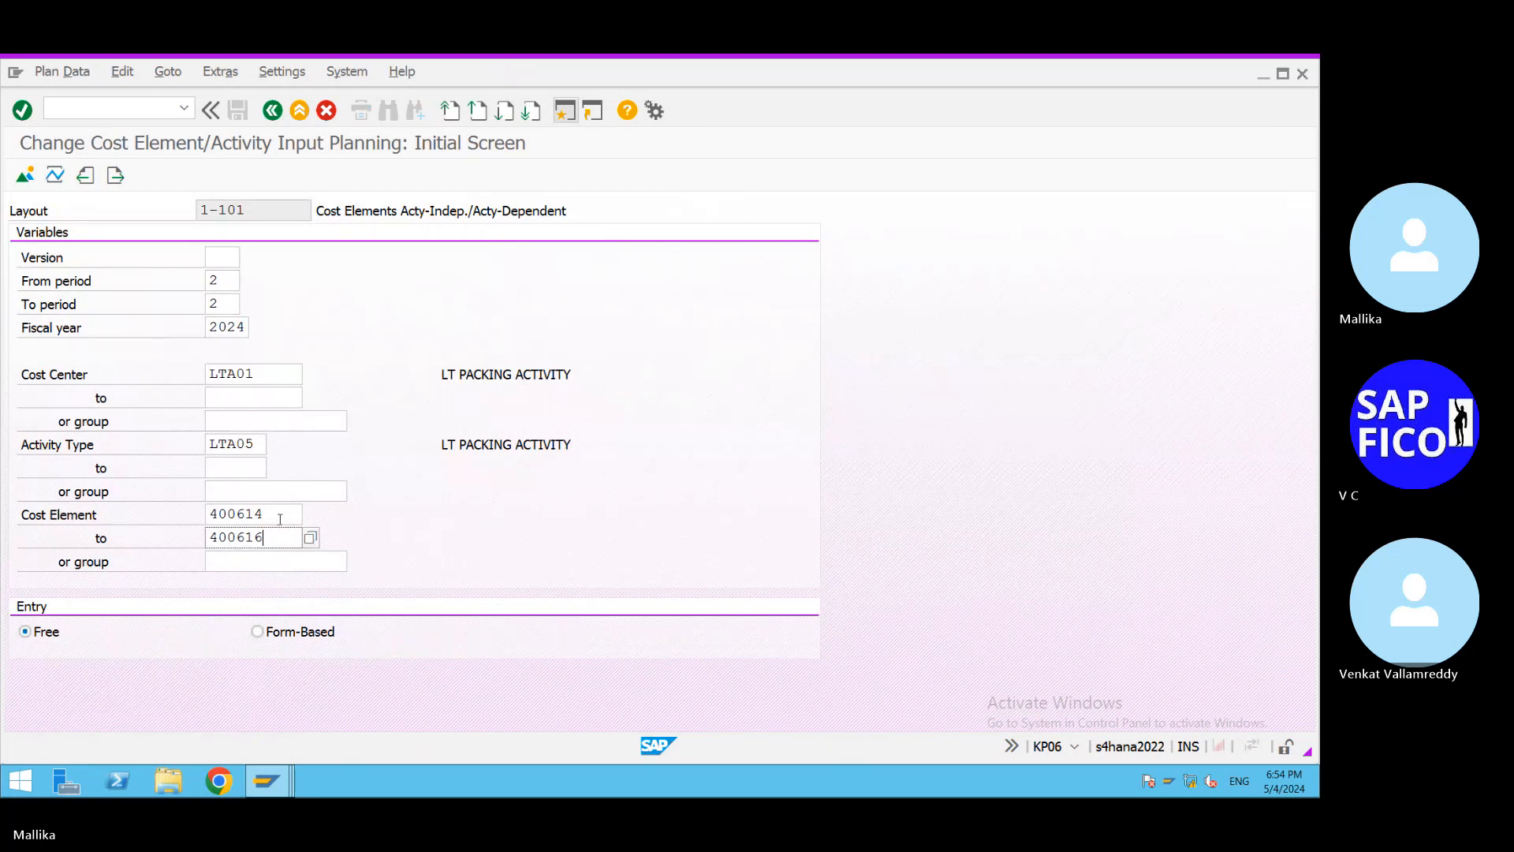
Clear the activity type and cost center values from the planning selection.
drag(259, 442, 142, 440)
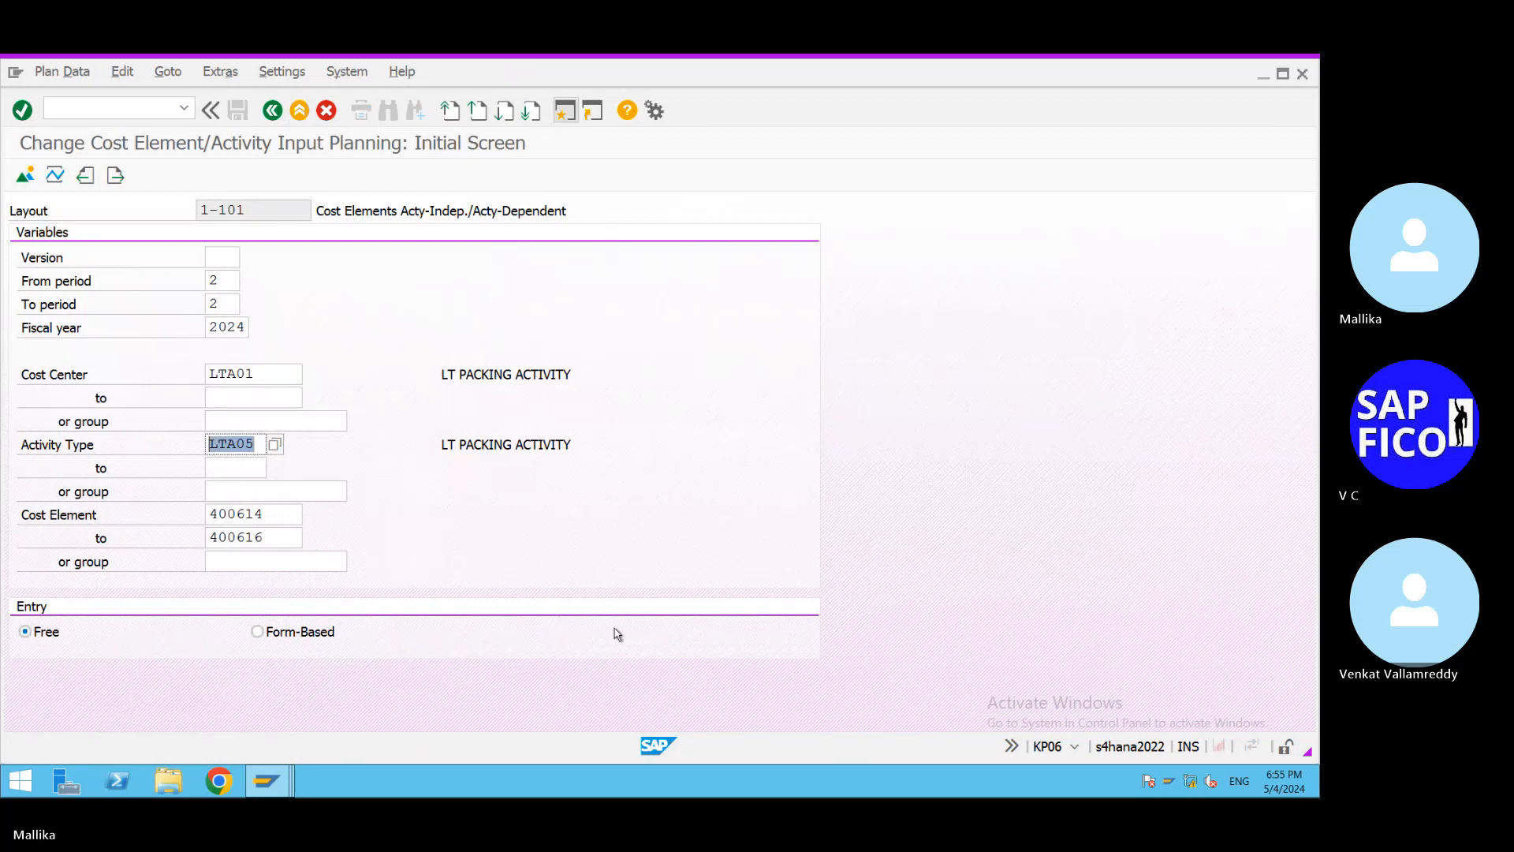
key(BackSpace)
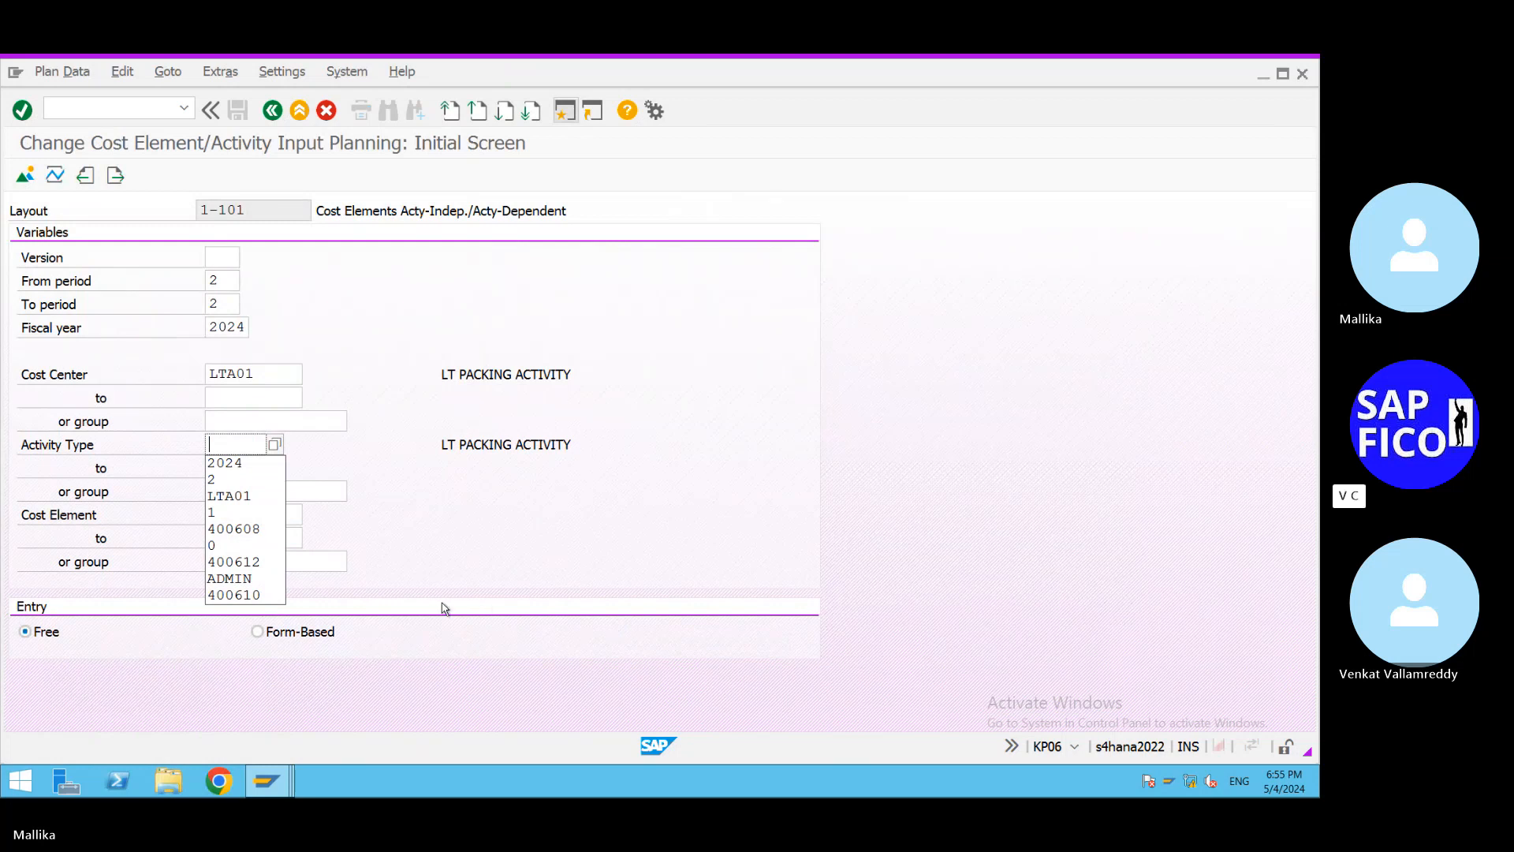
click(418, 559)
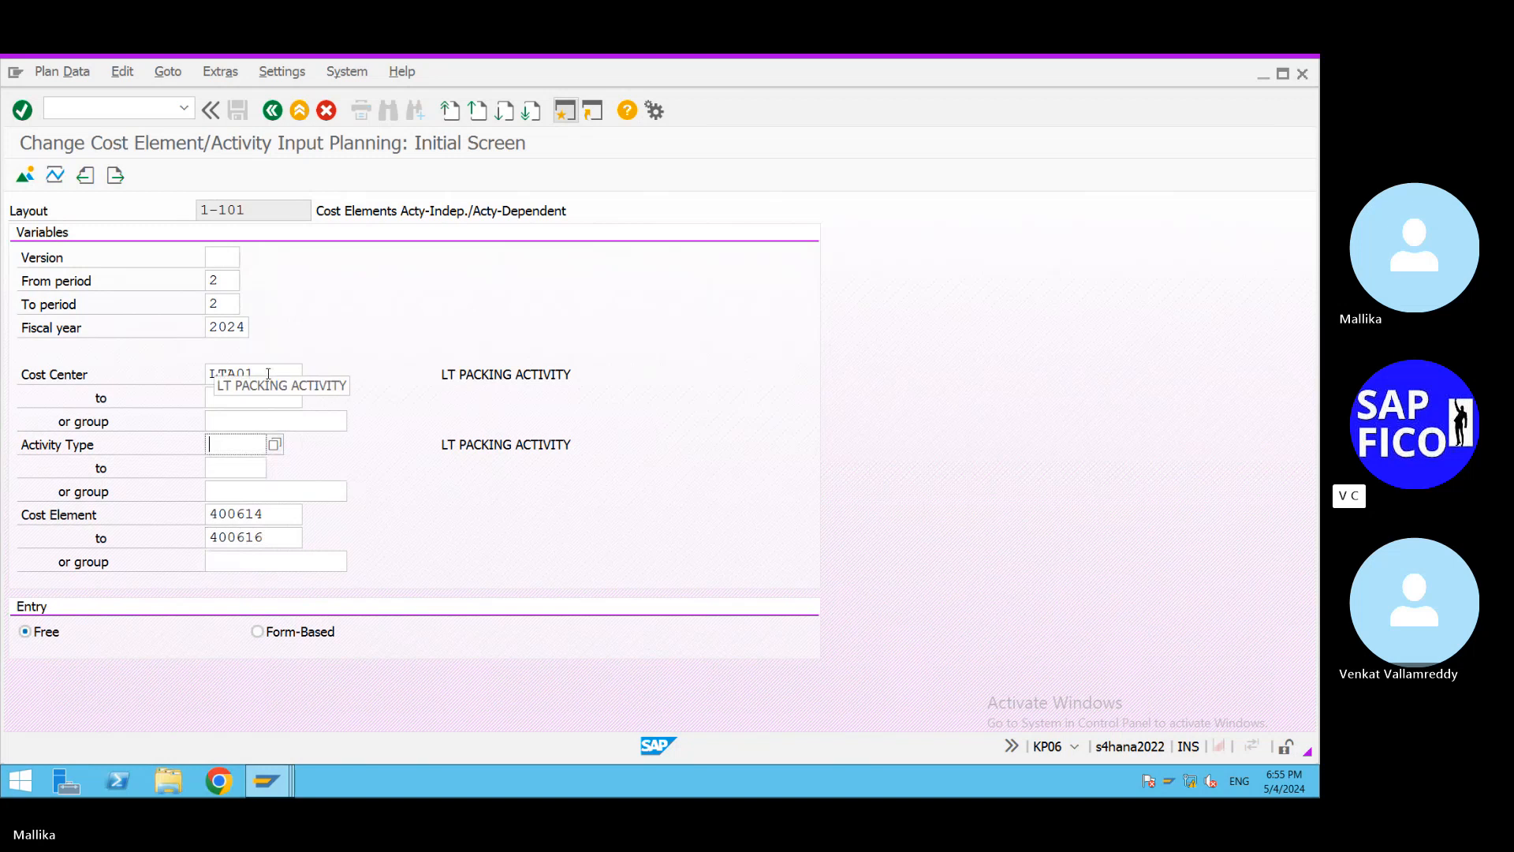
drag(291, 369, 137, 372)
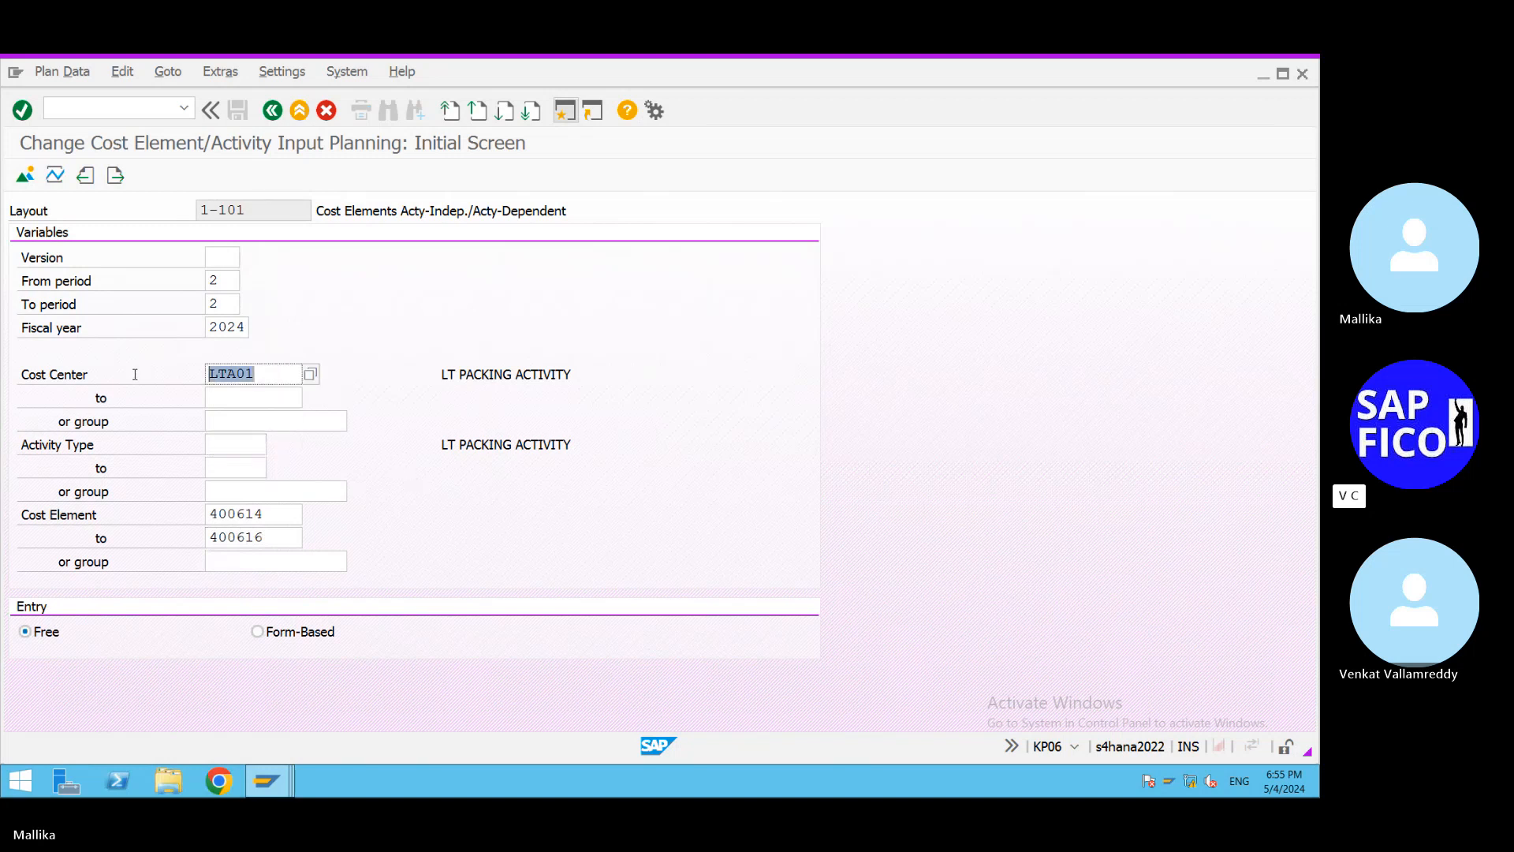
key(Delete)
click(447, 531)
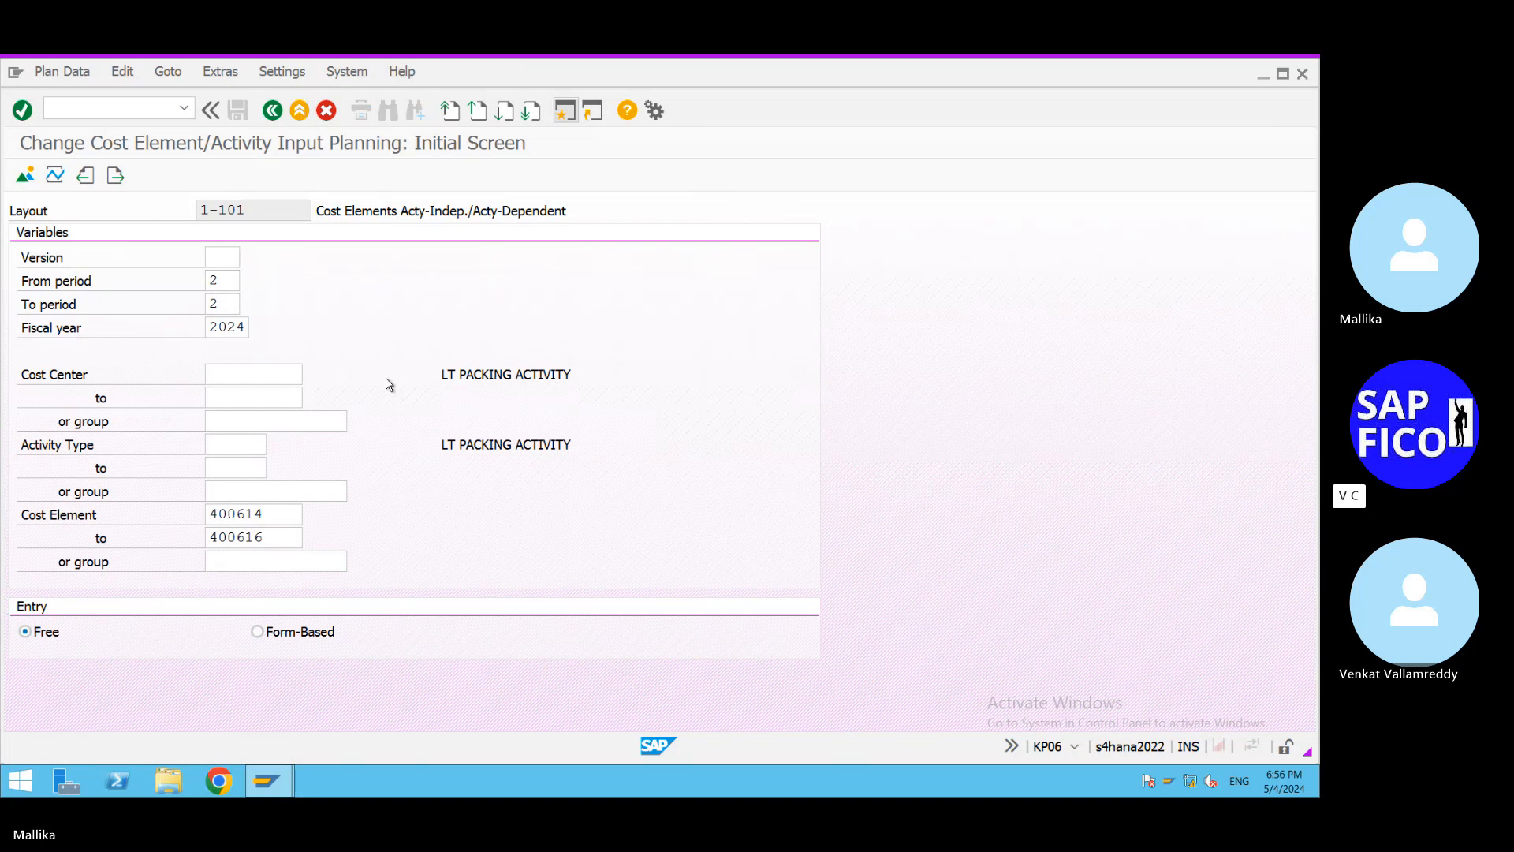
Set the version to 0 and try to open the planning overview screen.
click(25, 178)
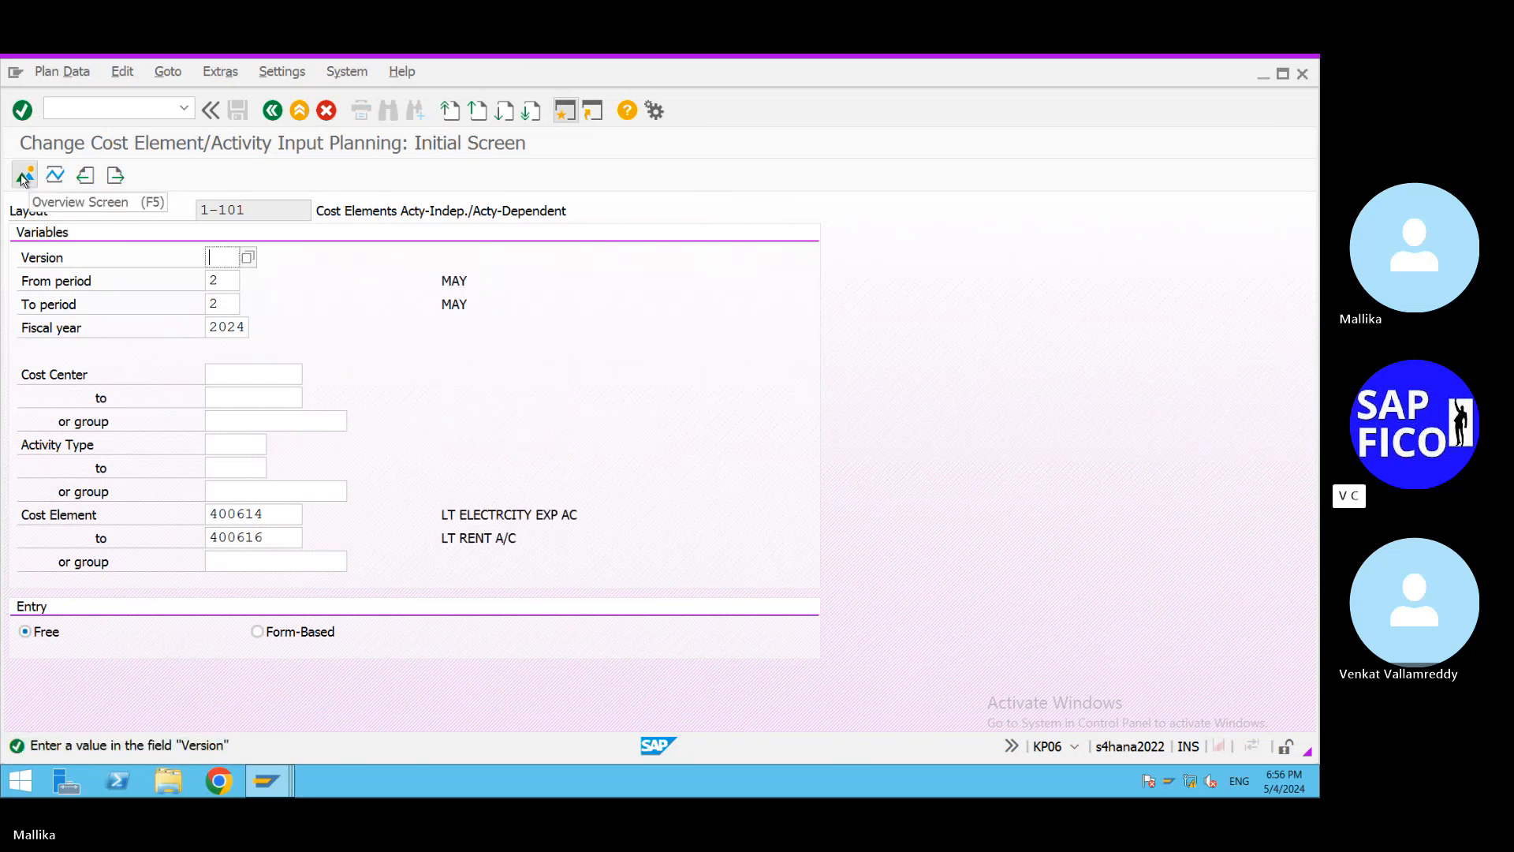
click(247, 257)
double_click(36, 179)
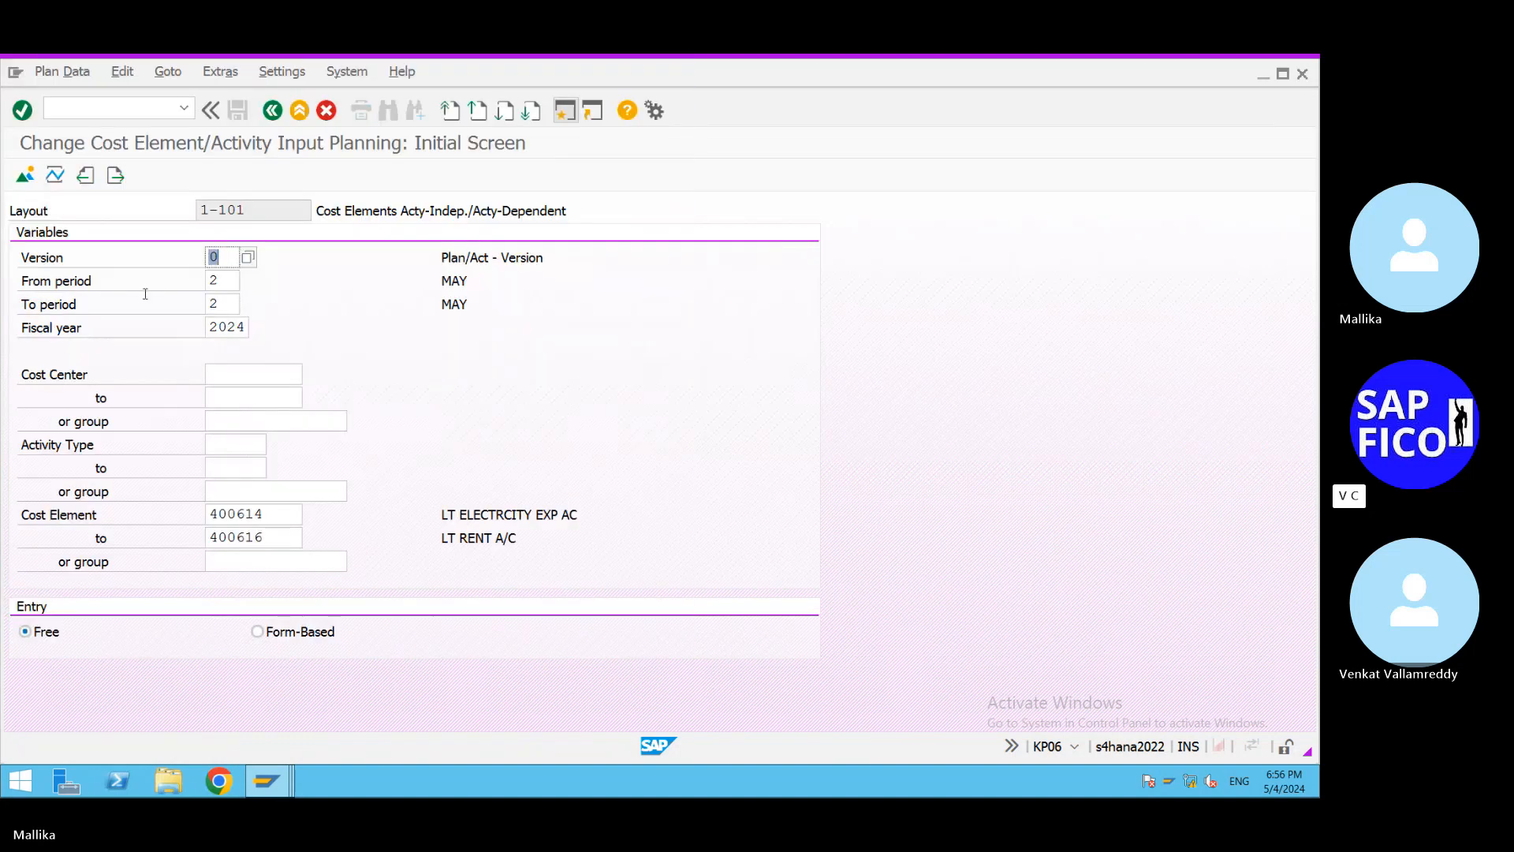
click(22, 178)
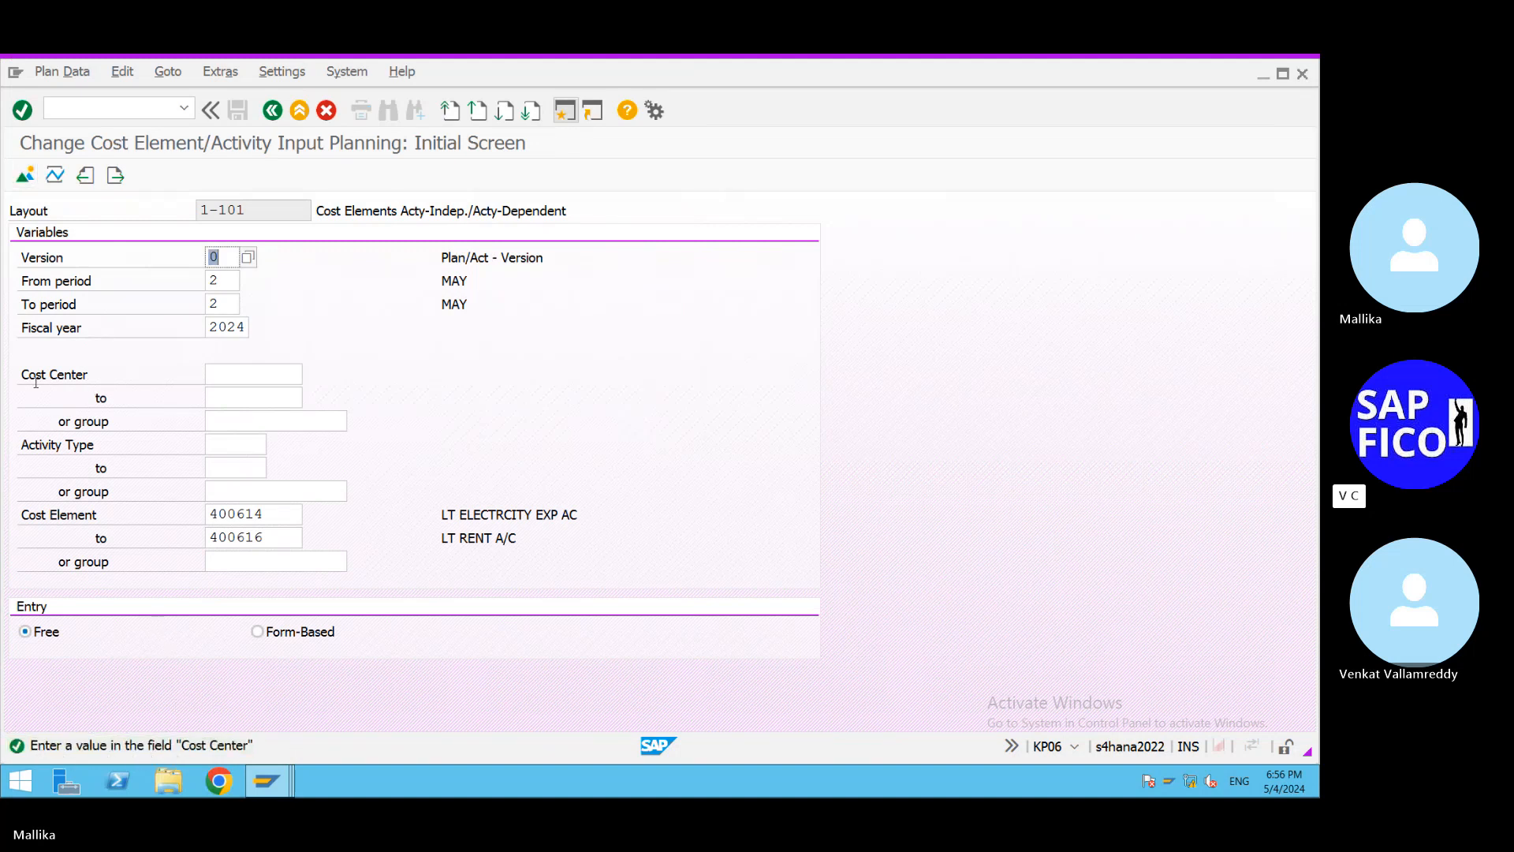
Set the cost center to LTA01 and try to open the planning overview screen.
click(251, 373)
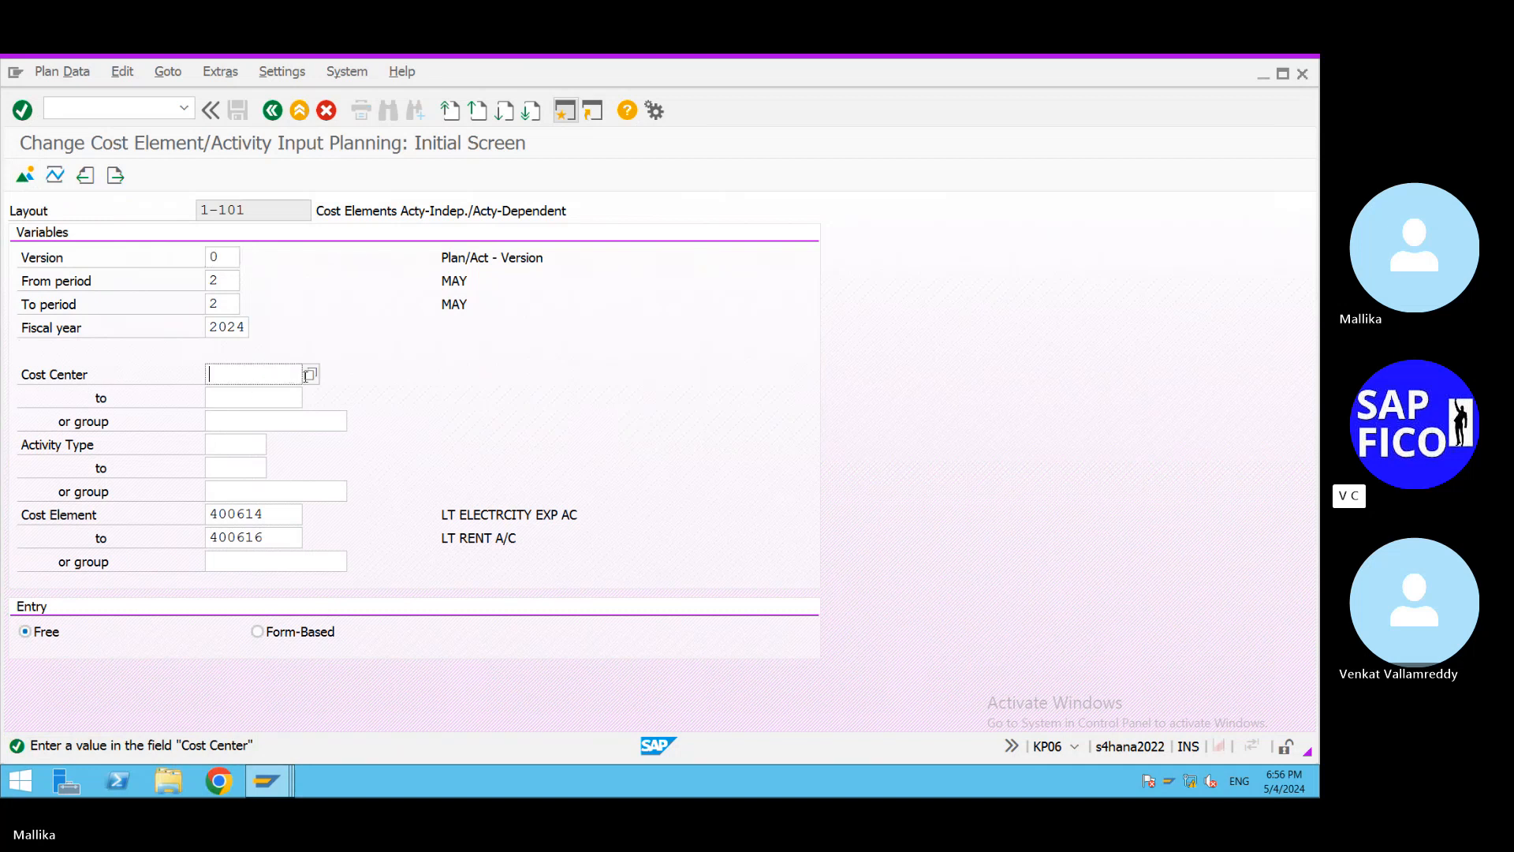
click(264, 375)
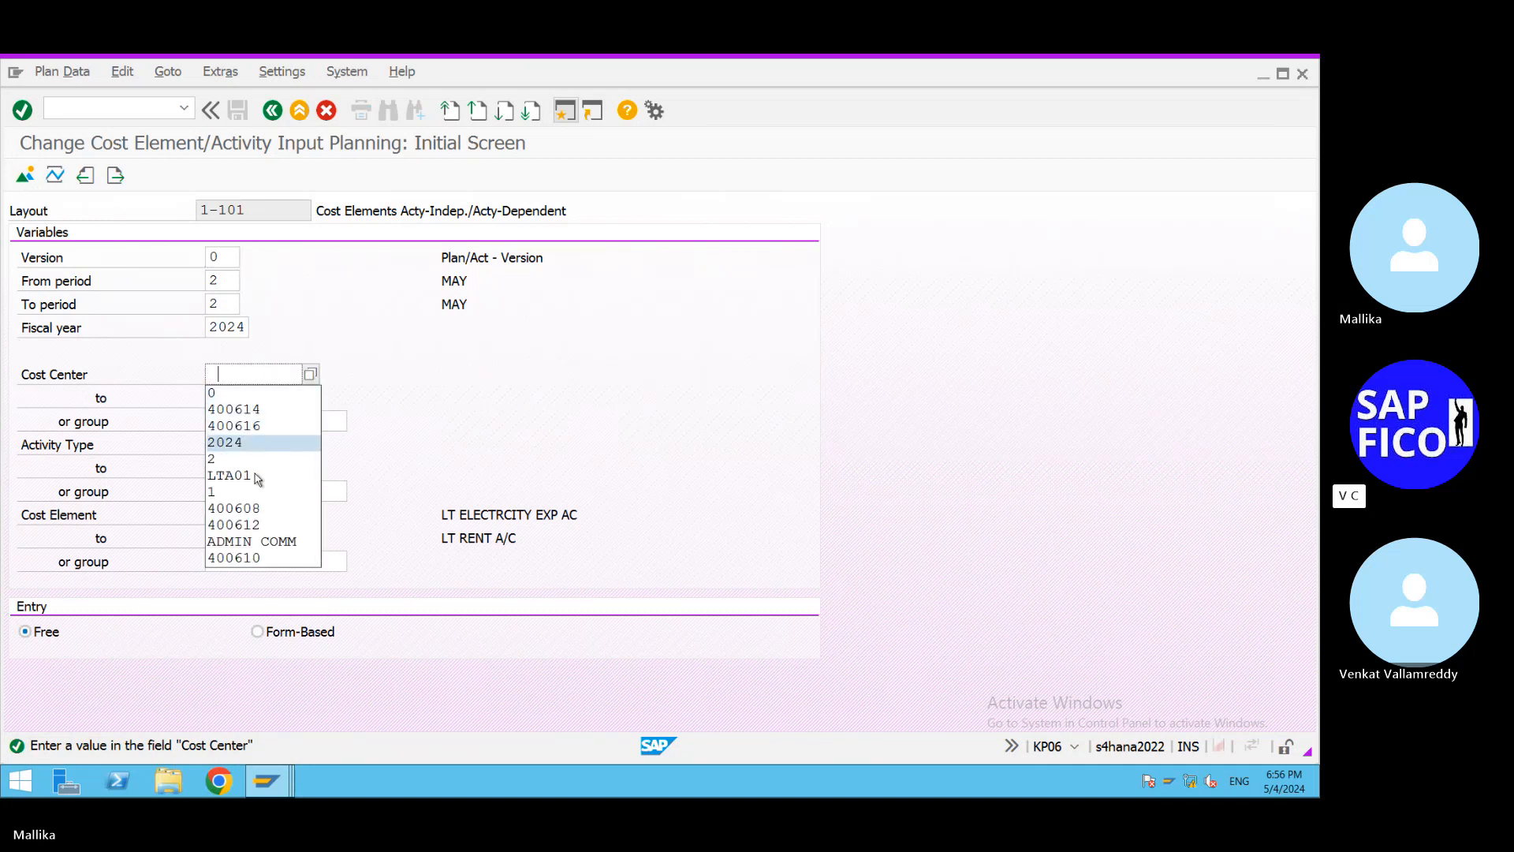
click(387, 436)
text(LTA01)
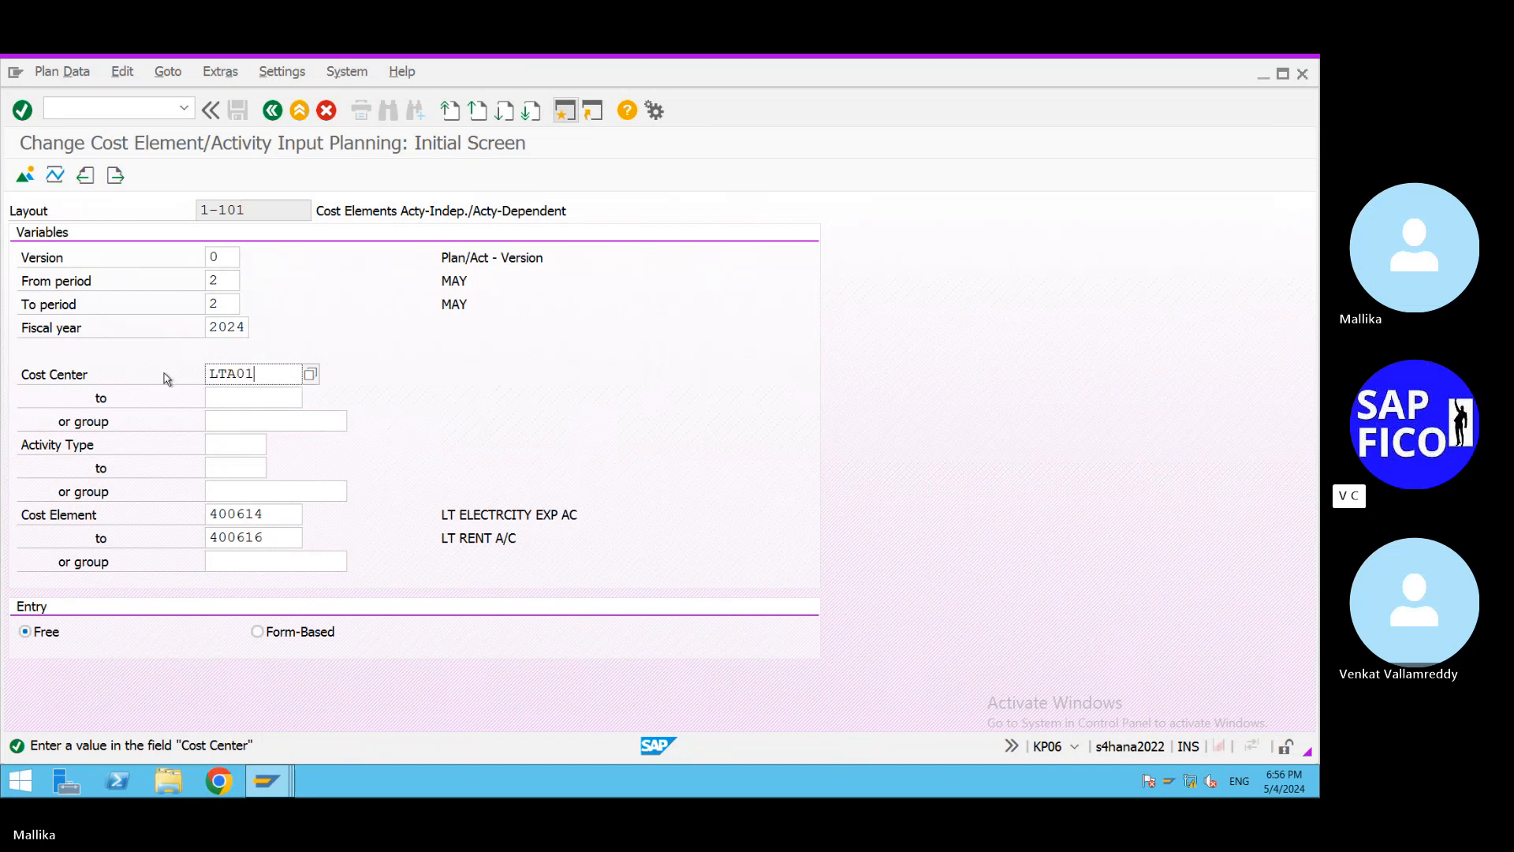
click(24, 177)
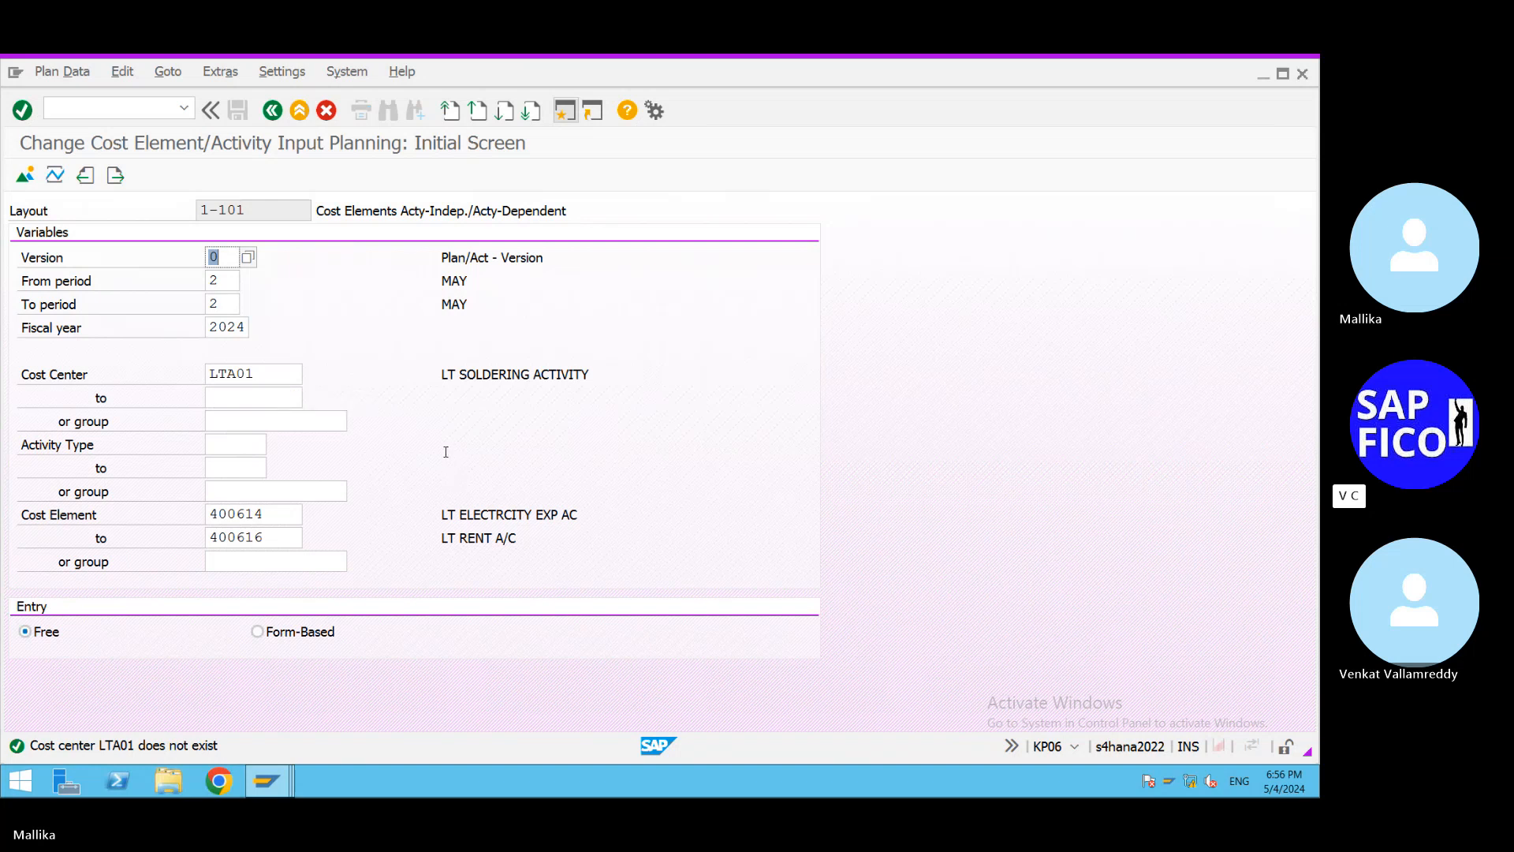
click(248, 371)
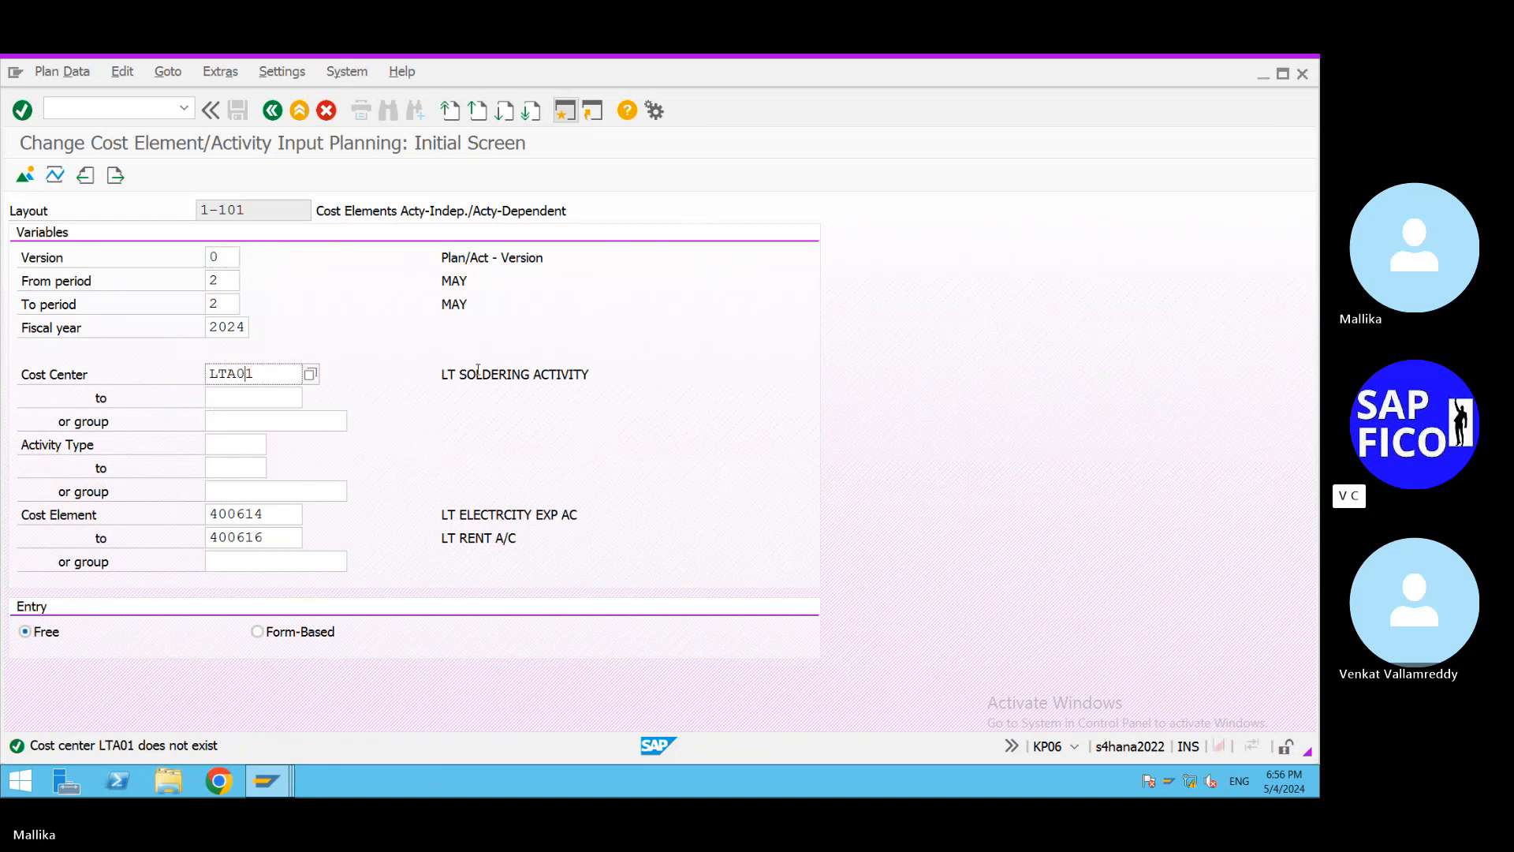
key(BackSpace)
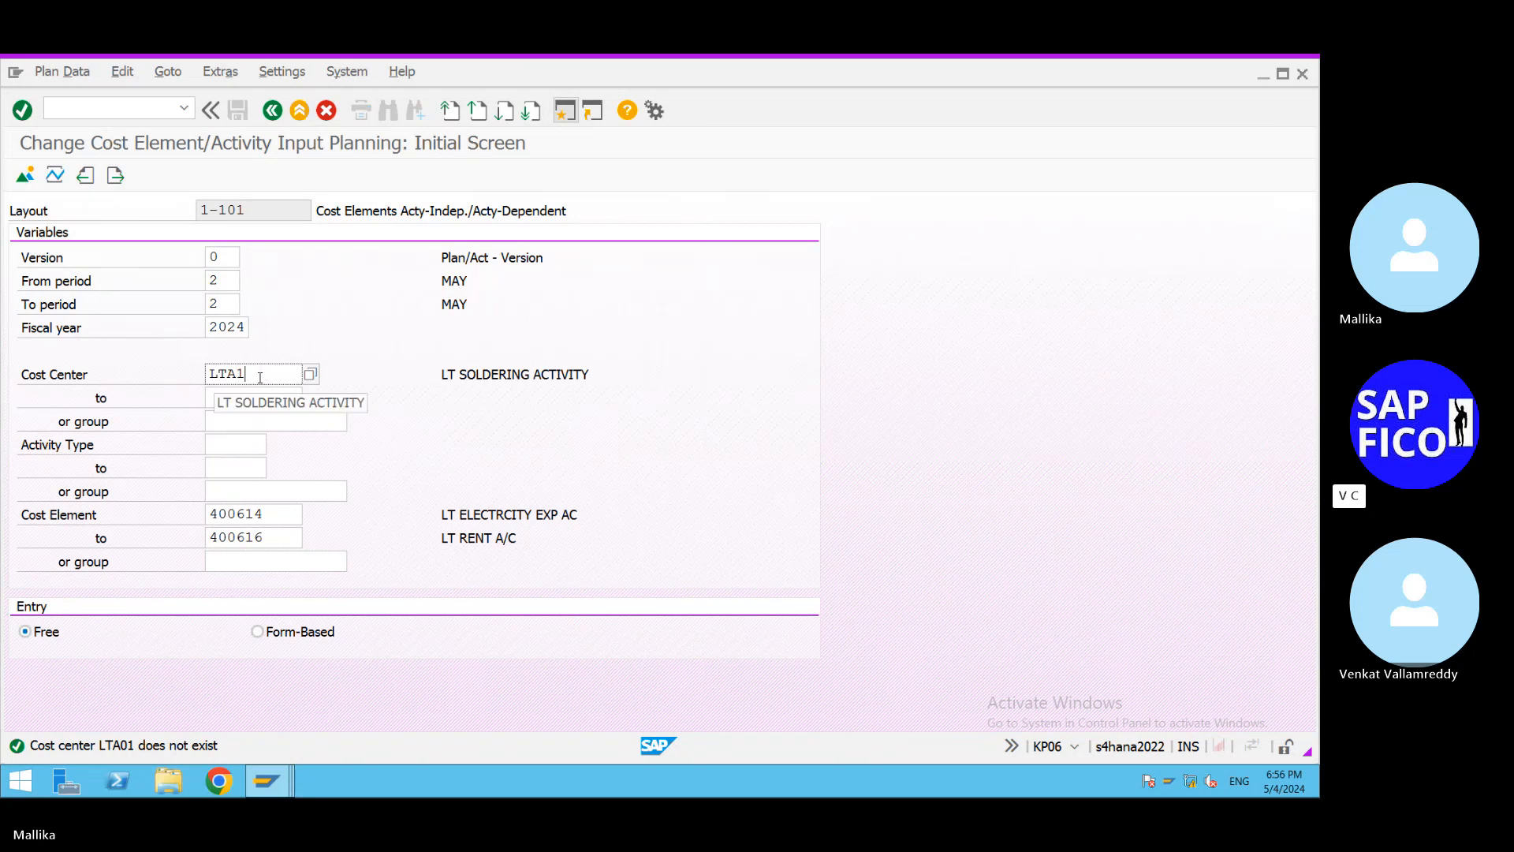
Switch to the G/L account session, open OKKS and save MAL2 as the controlling area.
click(267, 780)
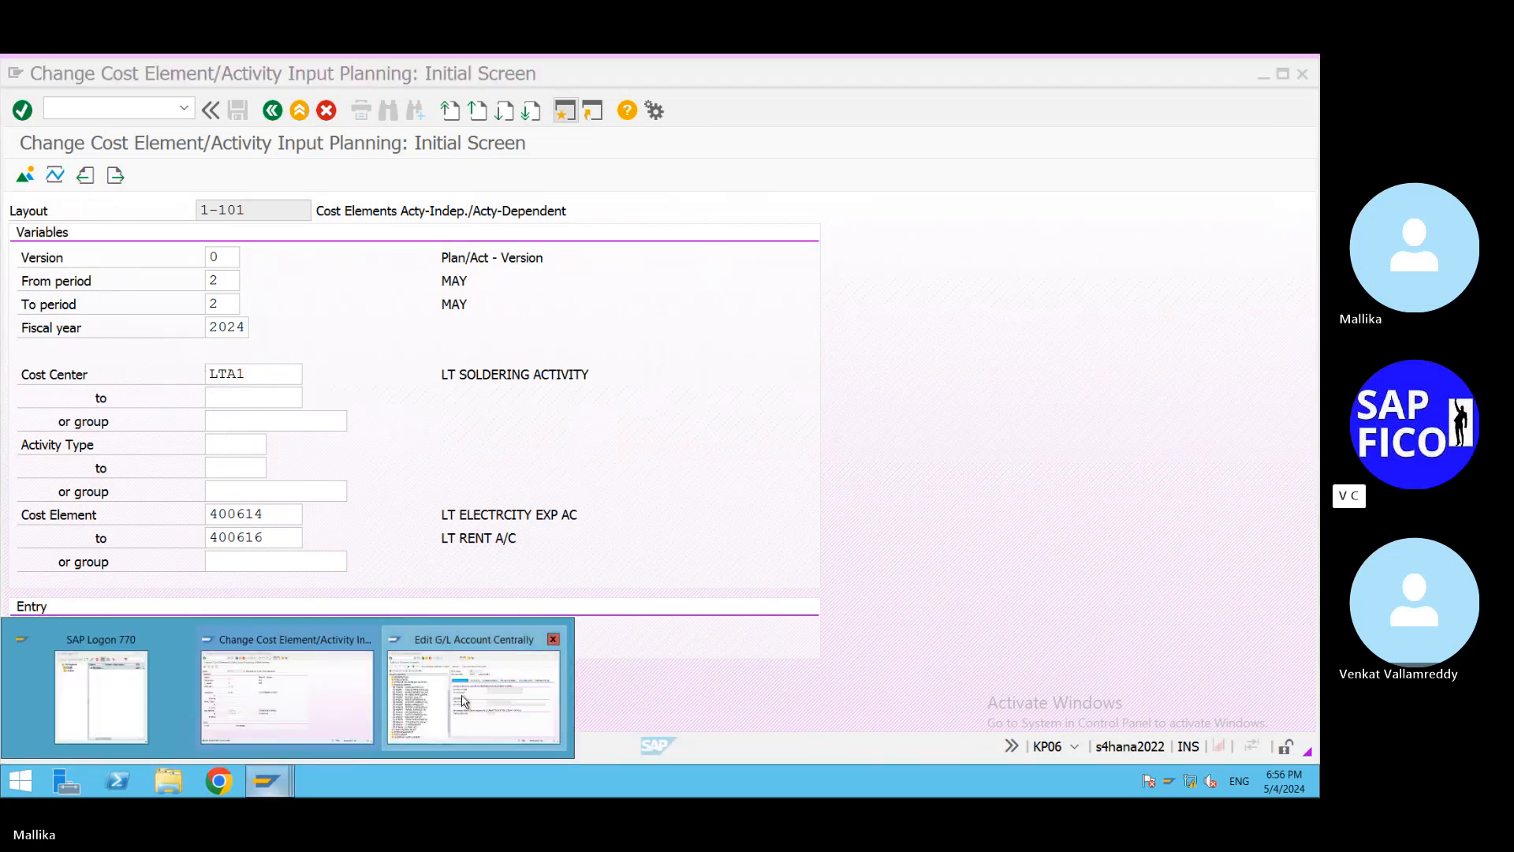
click(461, 717)
text(/)
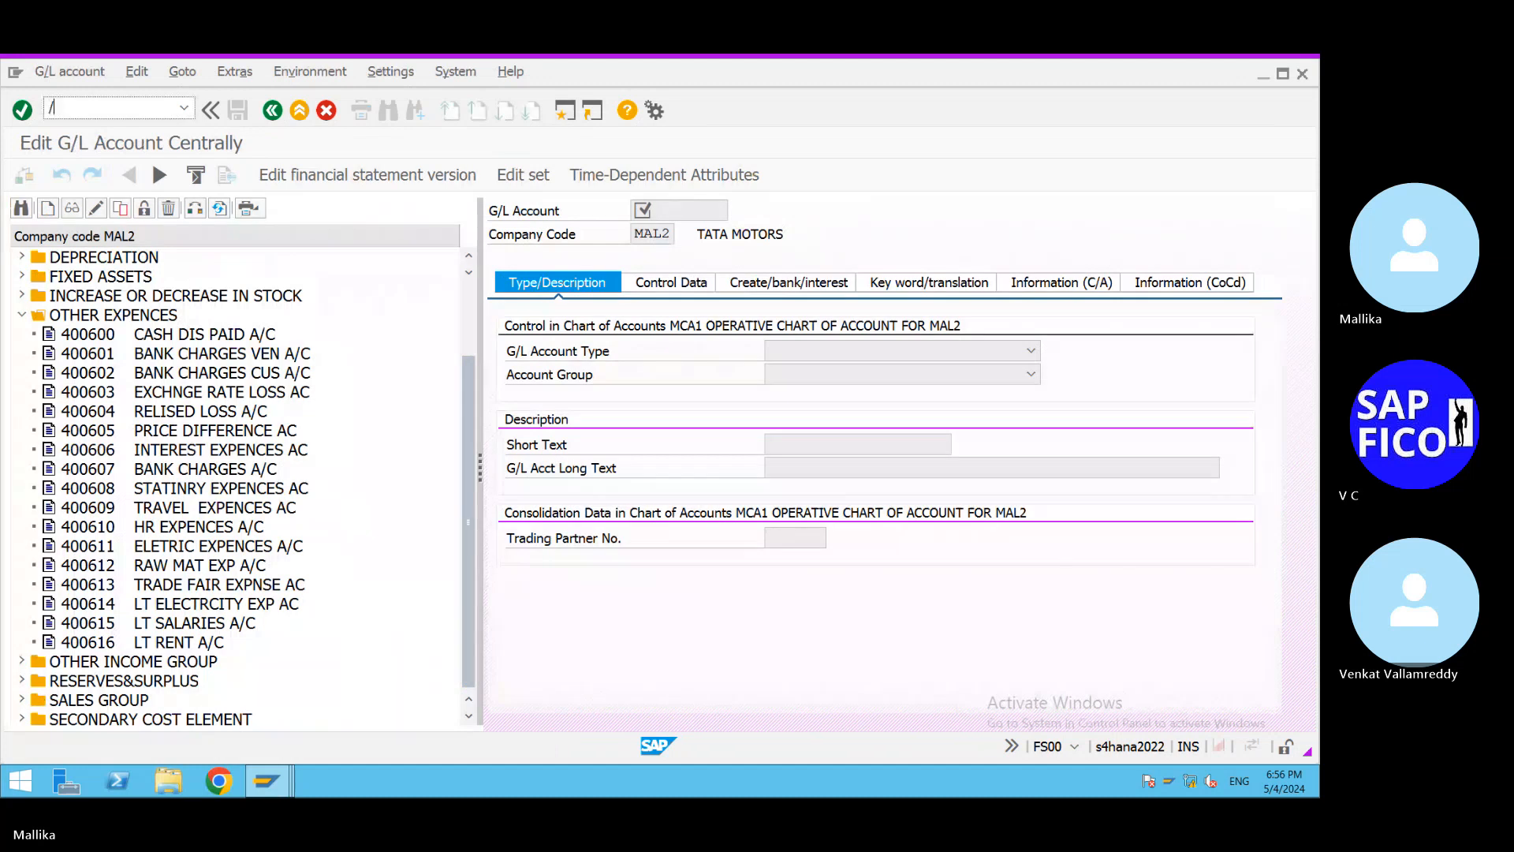
text(NOKKS)
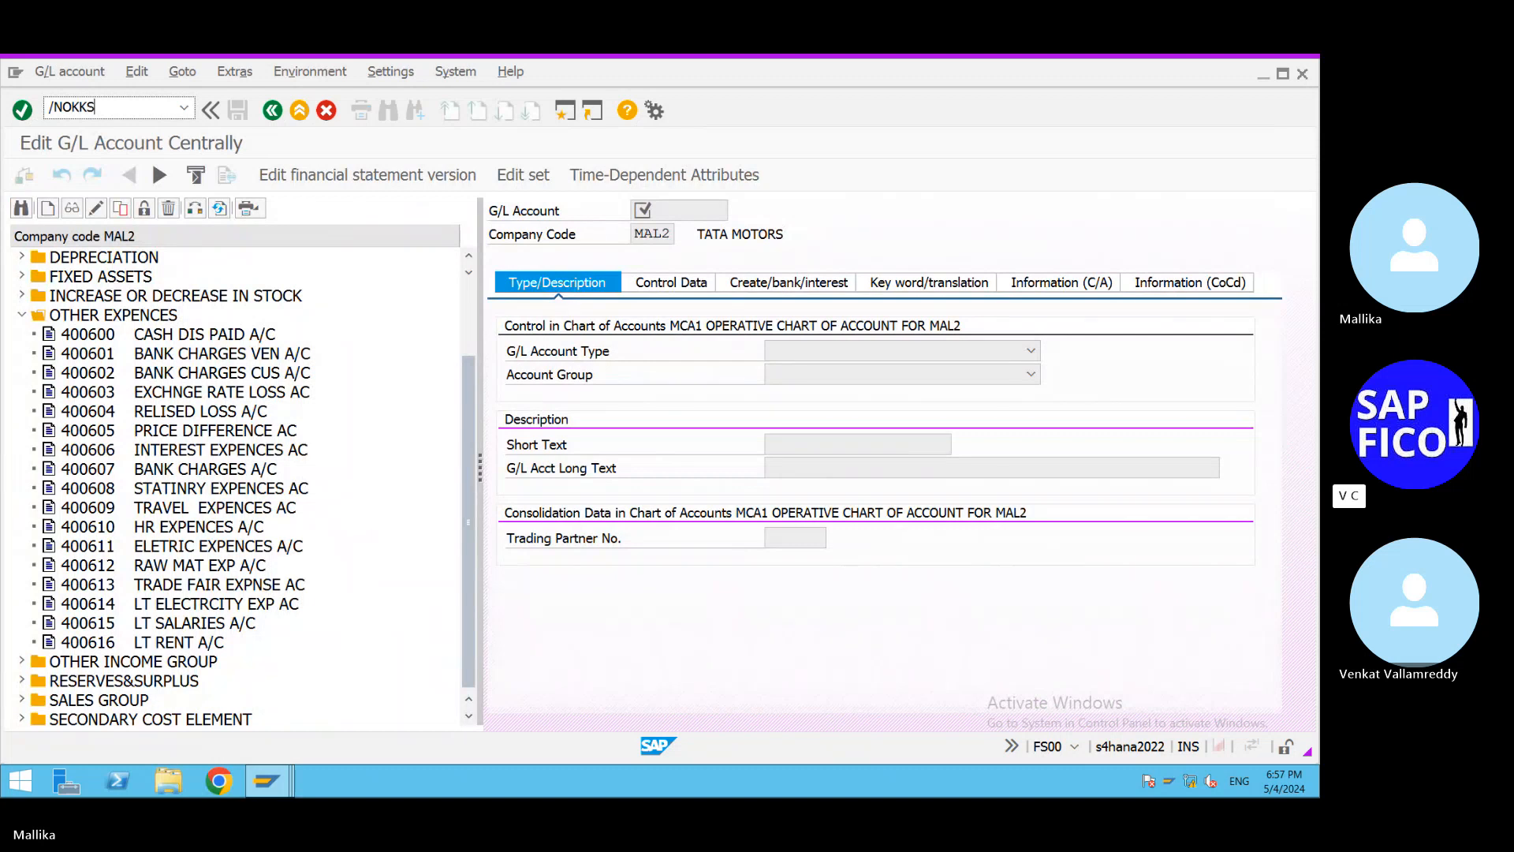
key(Return)
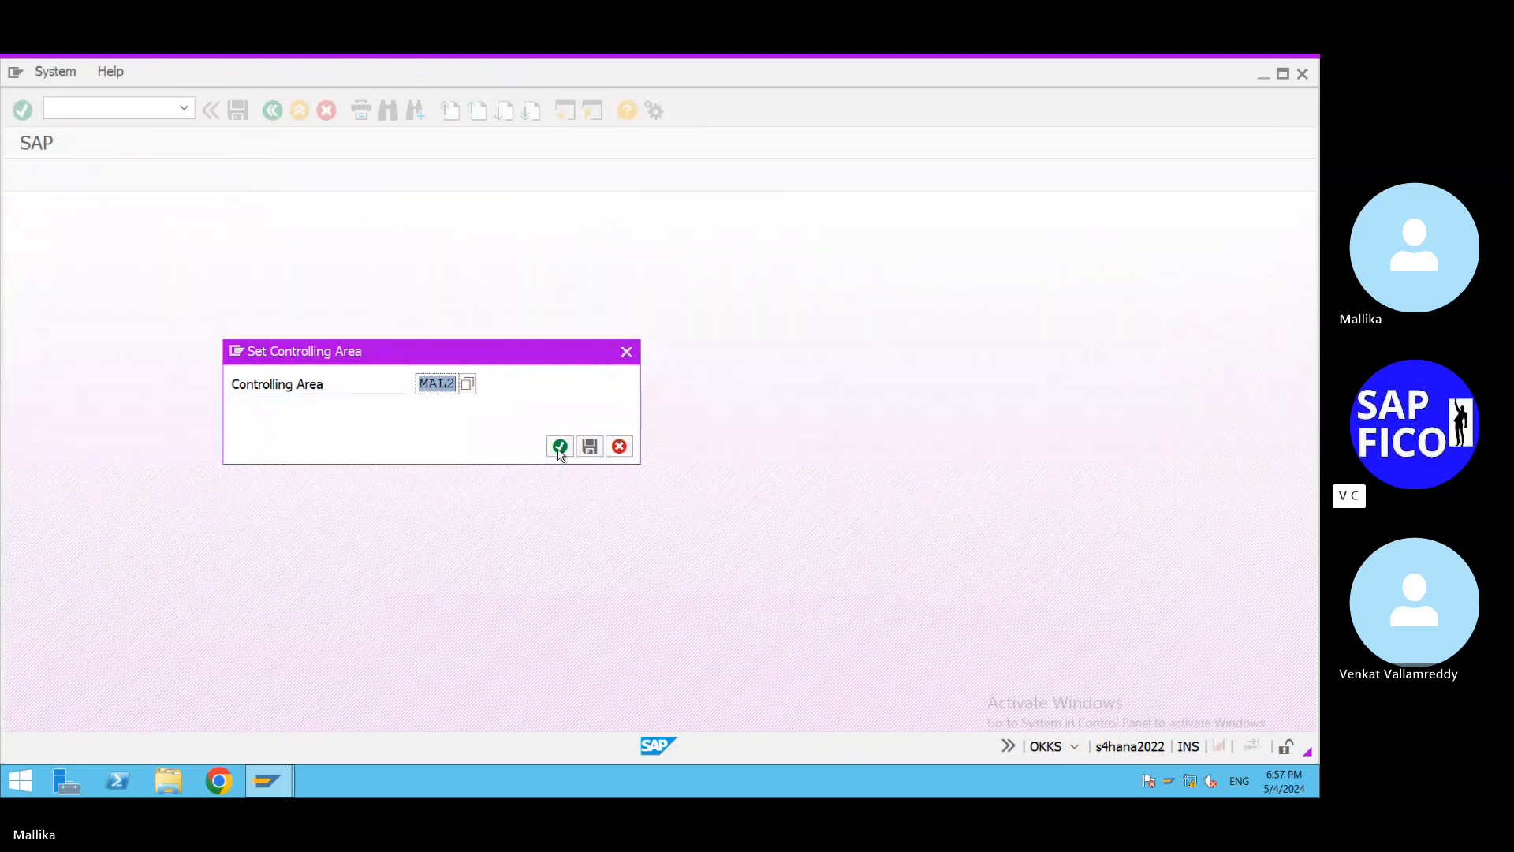
click(589, 447)
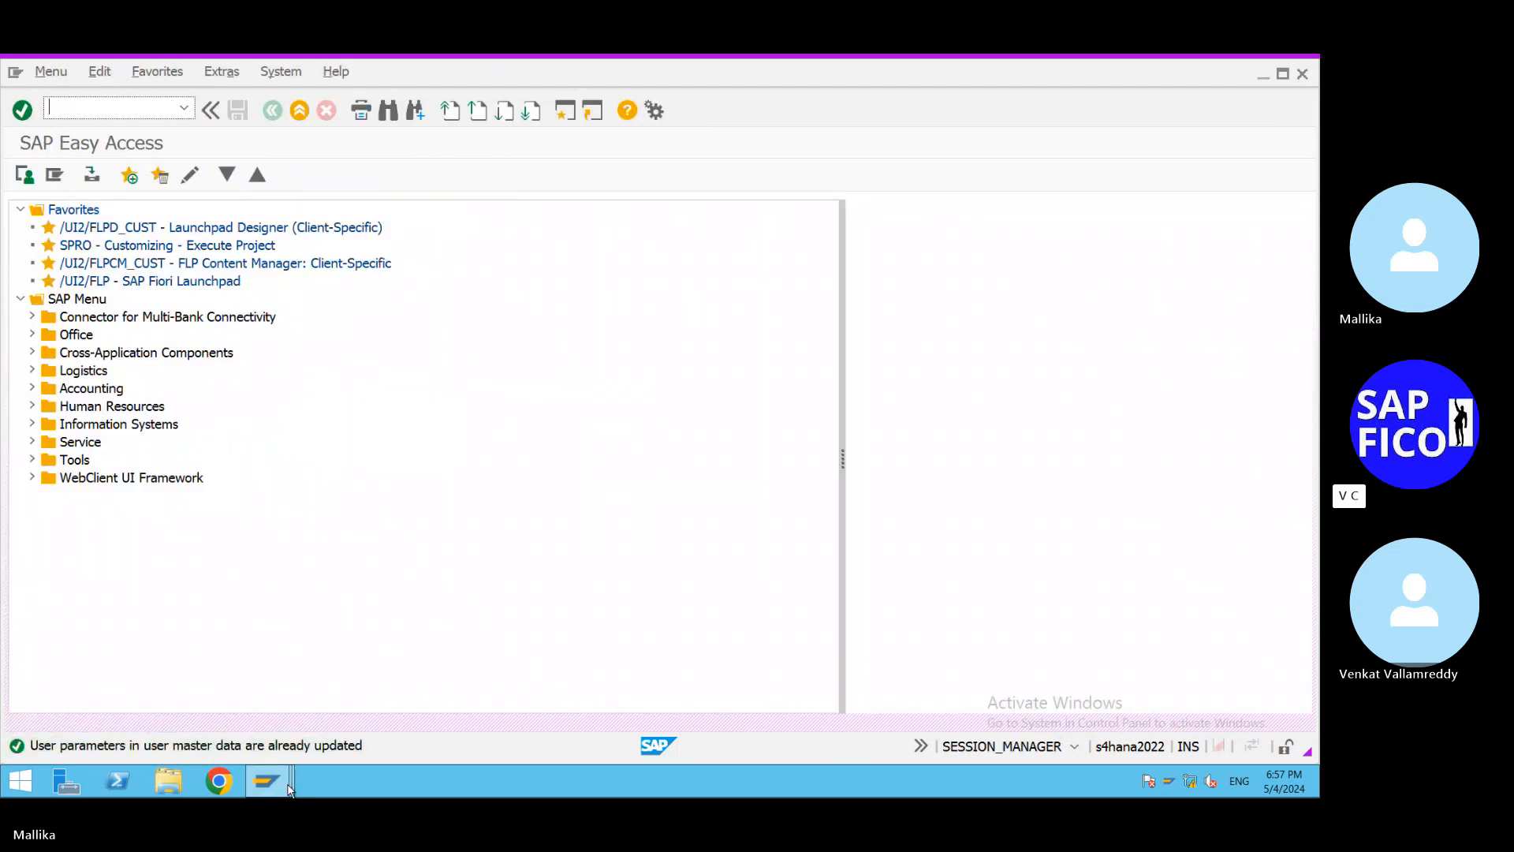
Return to the KP06 session and correct the cost center entry to LTA01.
mouse_move(269, 781)
click(347, 710)
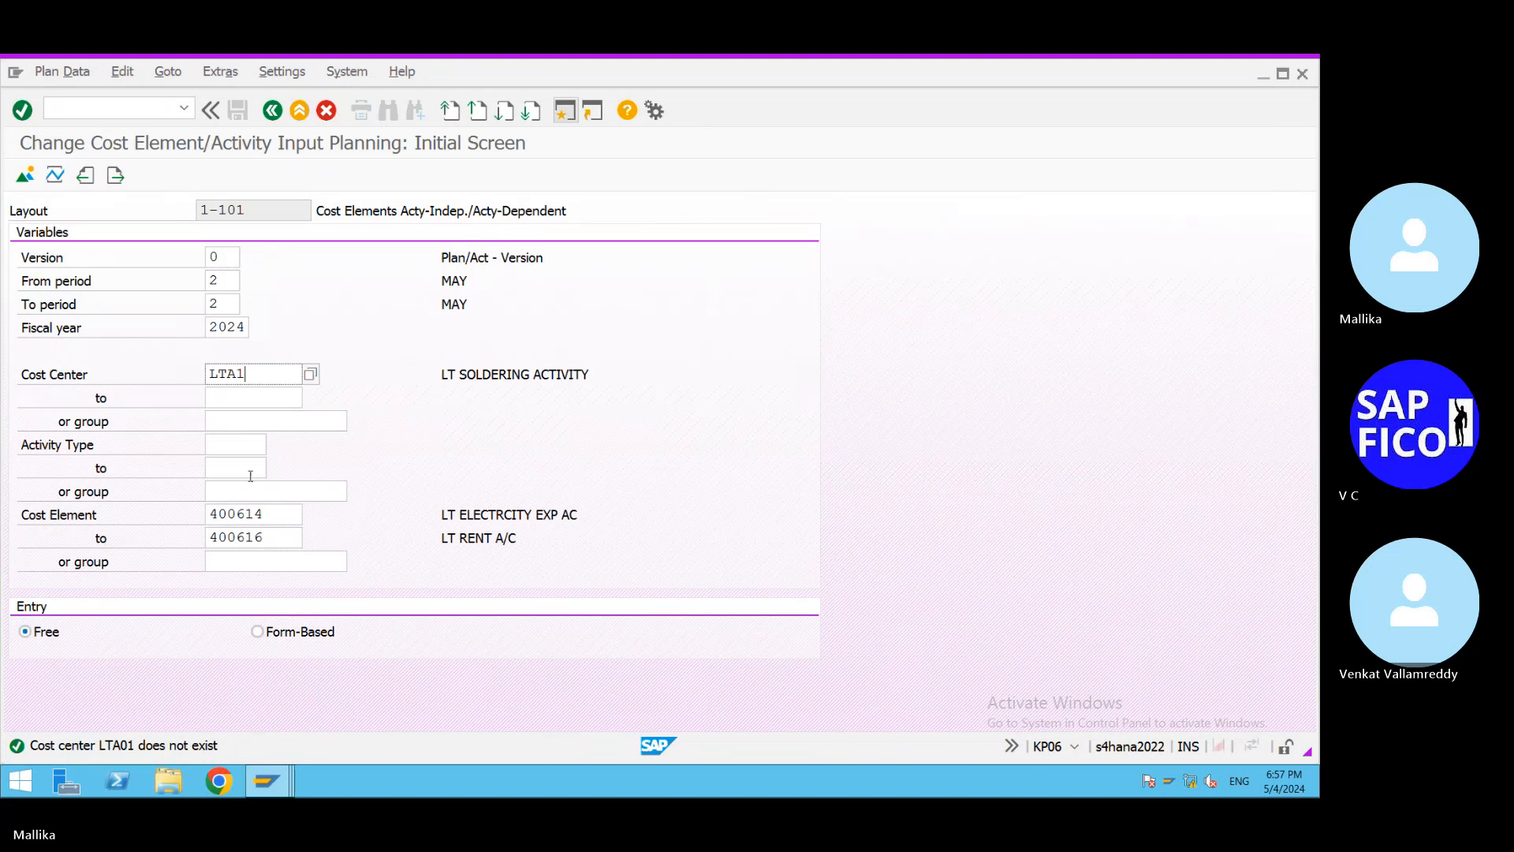
key(Left)
text(0)
click(270, 376)
Restart transaction KP06 and try to open the overview screen for cost center LTA01.
click(184, 109)
click(59, 105)
text(/N)
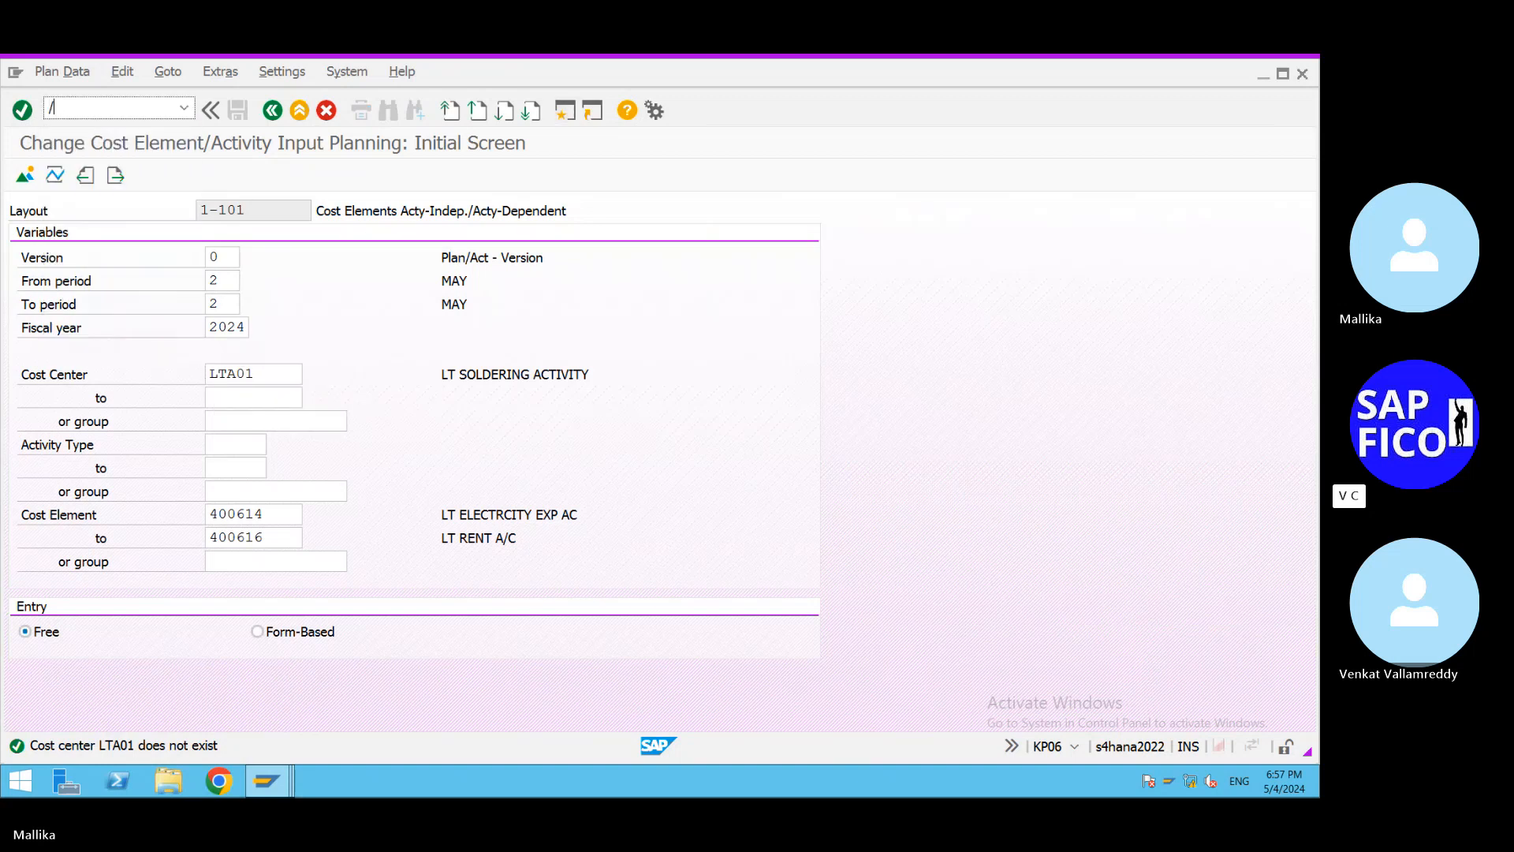
text(P06)
key(Return)
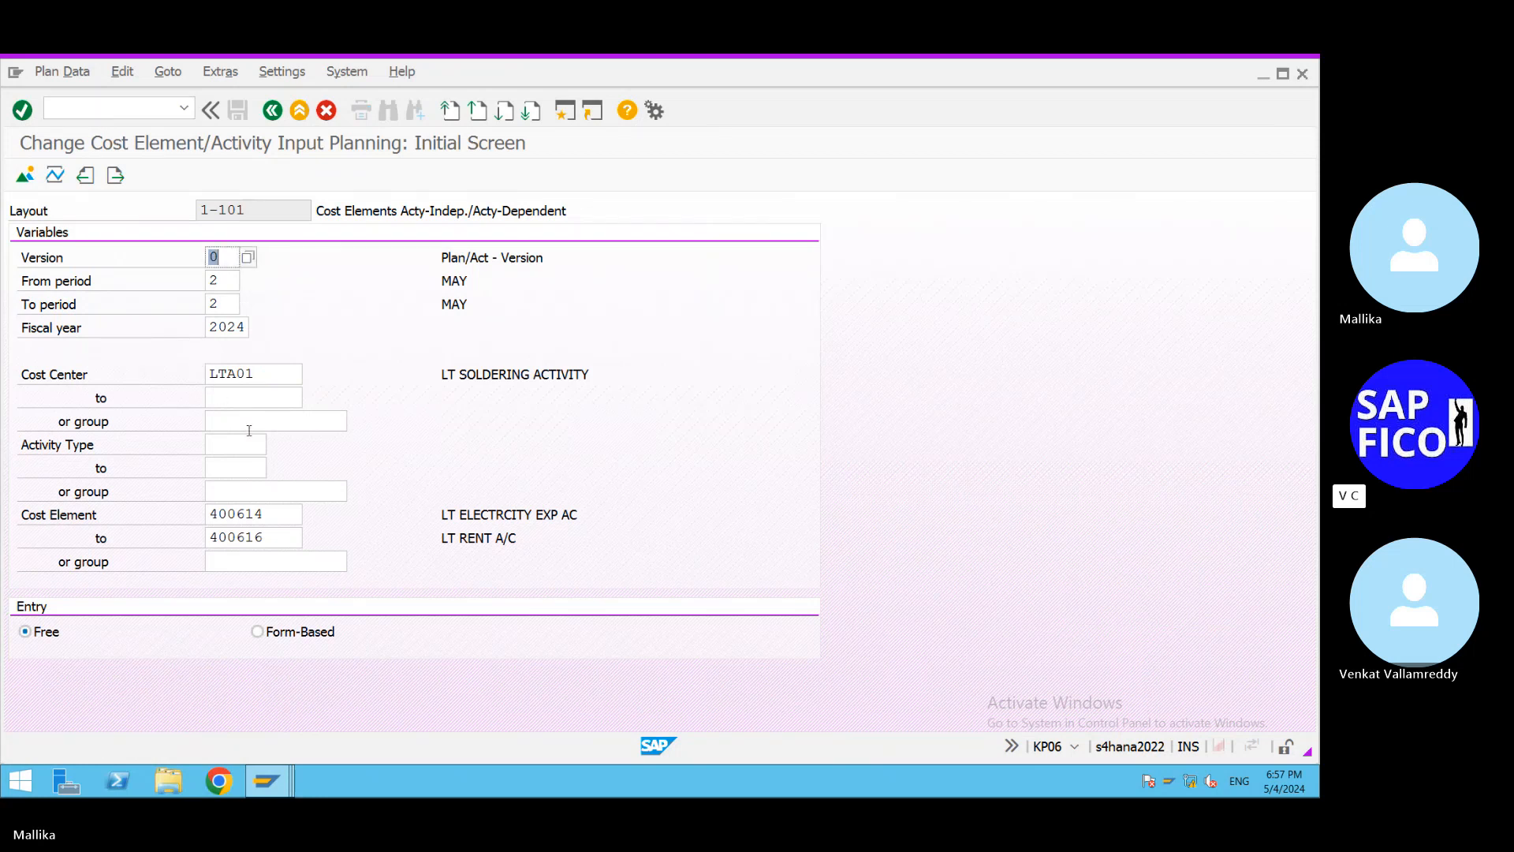
click(25, 179)
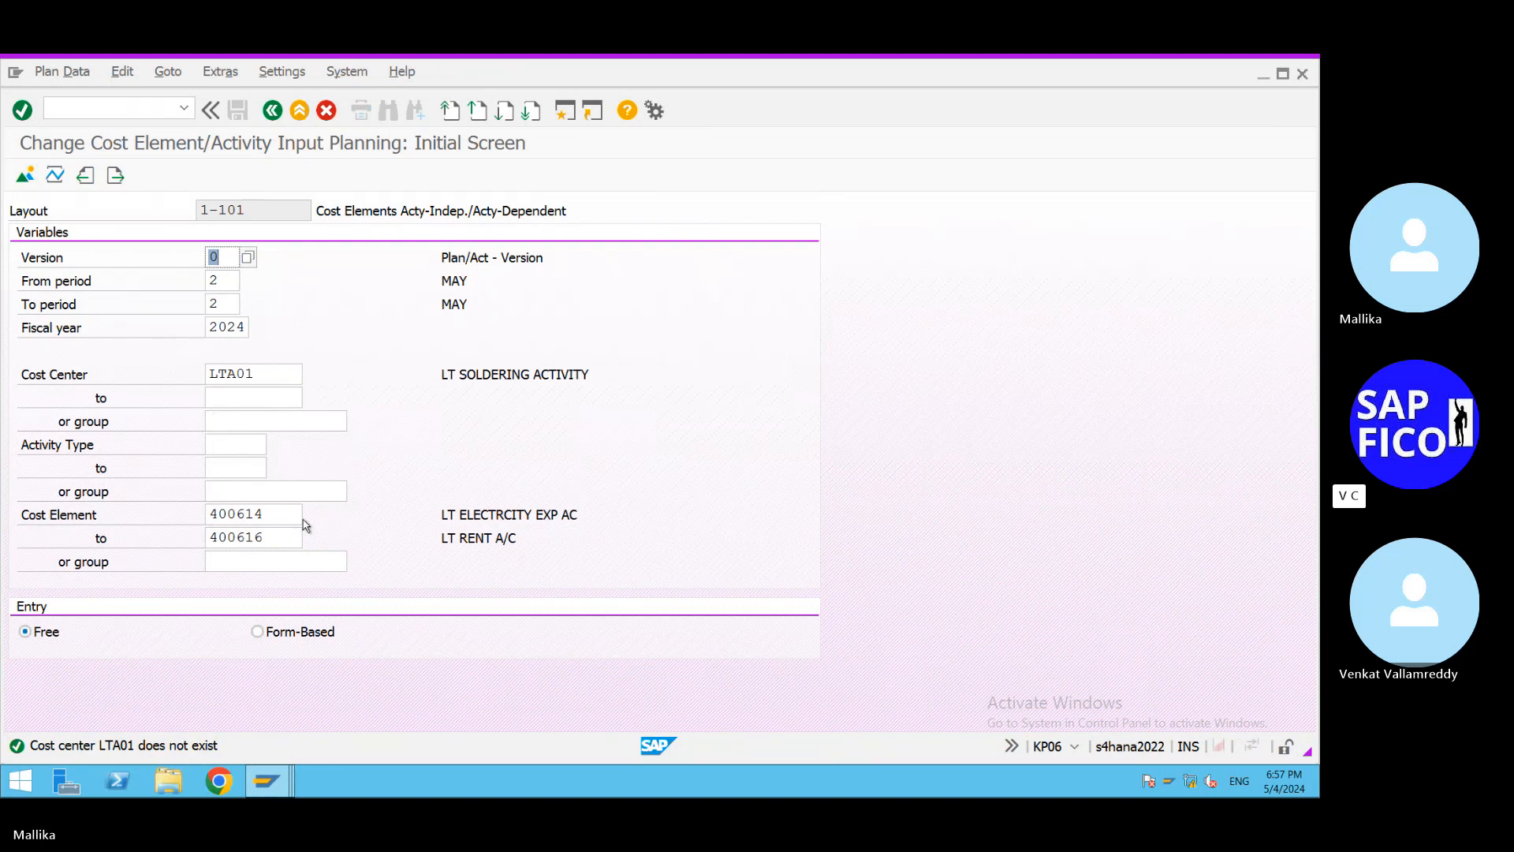
Look up the available cost centers and select LTA01 for the planning selection.
click(281, 373)
key(F4)
click(825, 571)
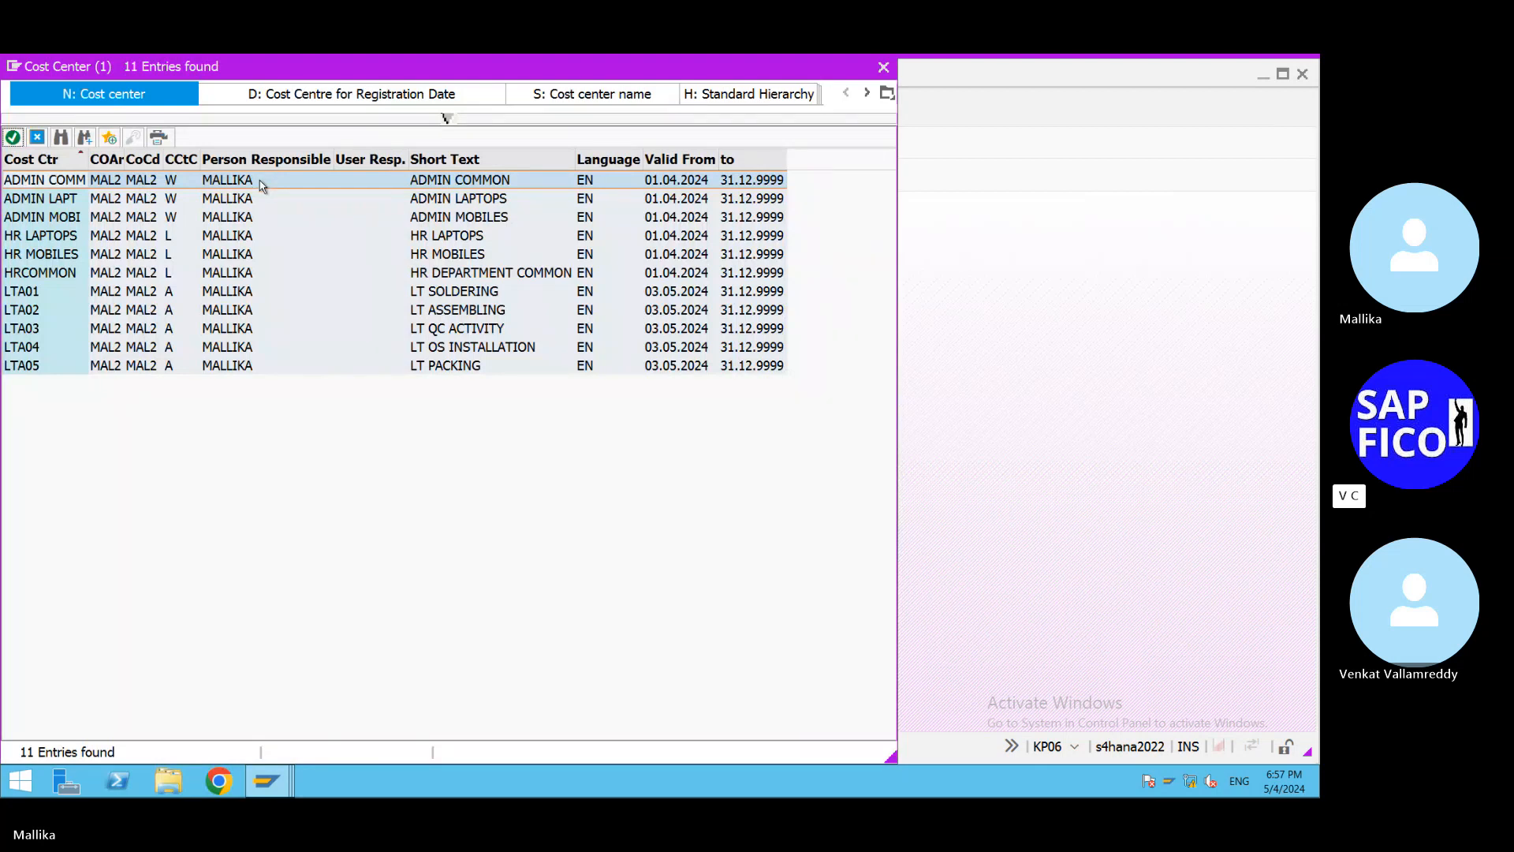
double_click(105, 294)
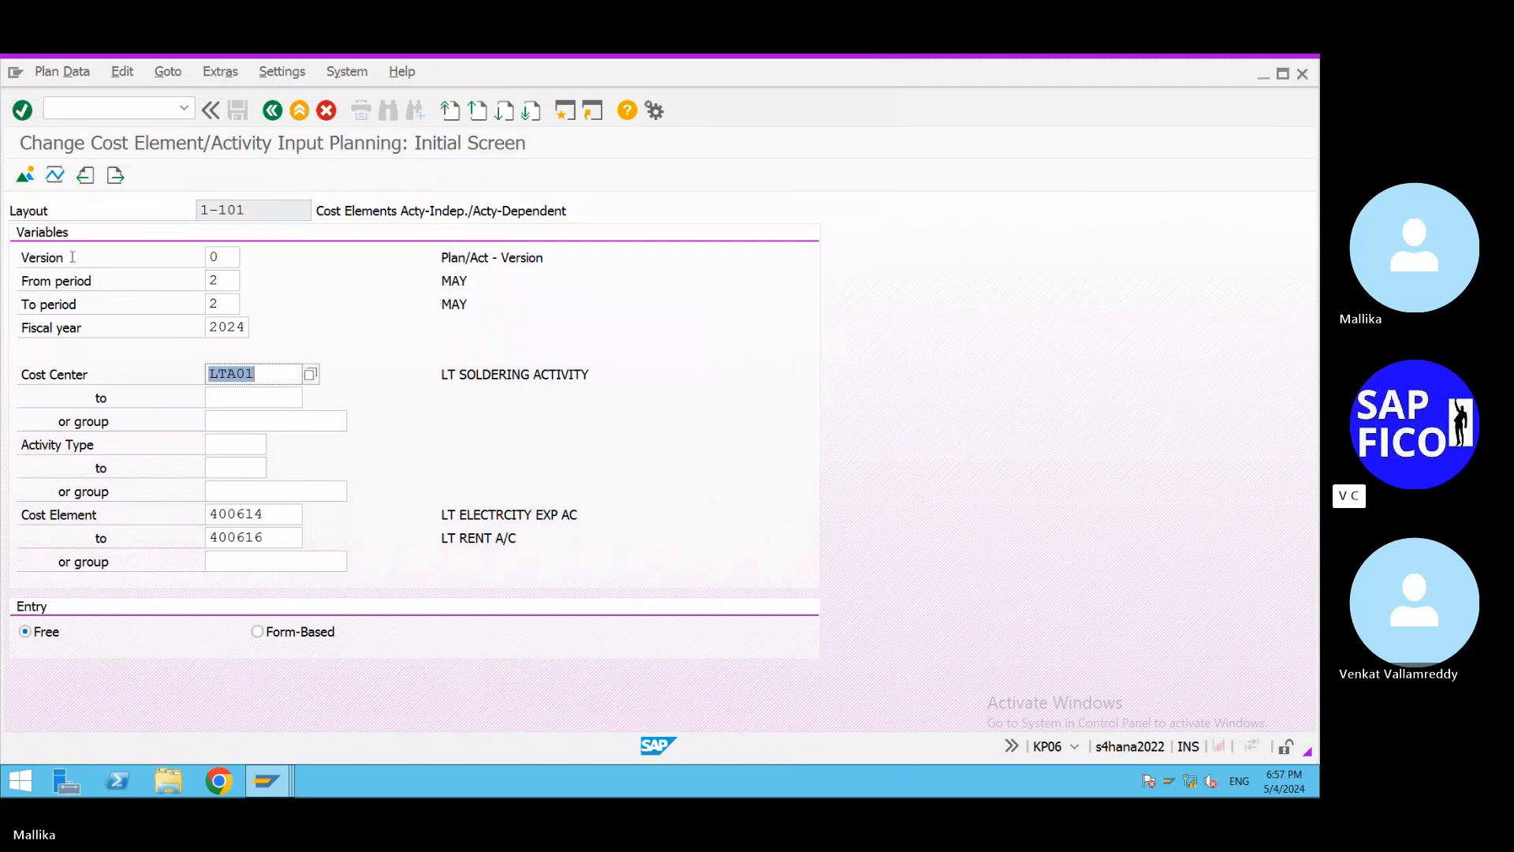
Try the planning overview again and read the detailed help for the status message on LTA01.
click(26, 175)
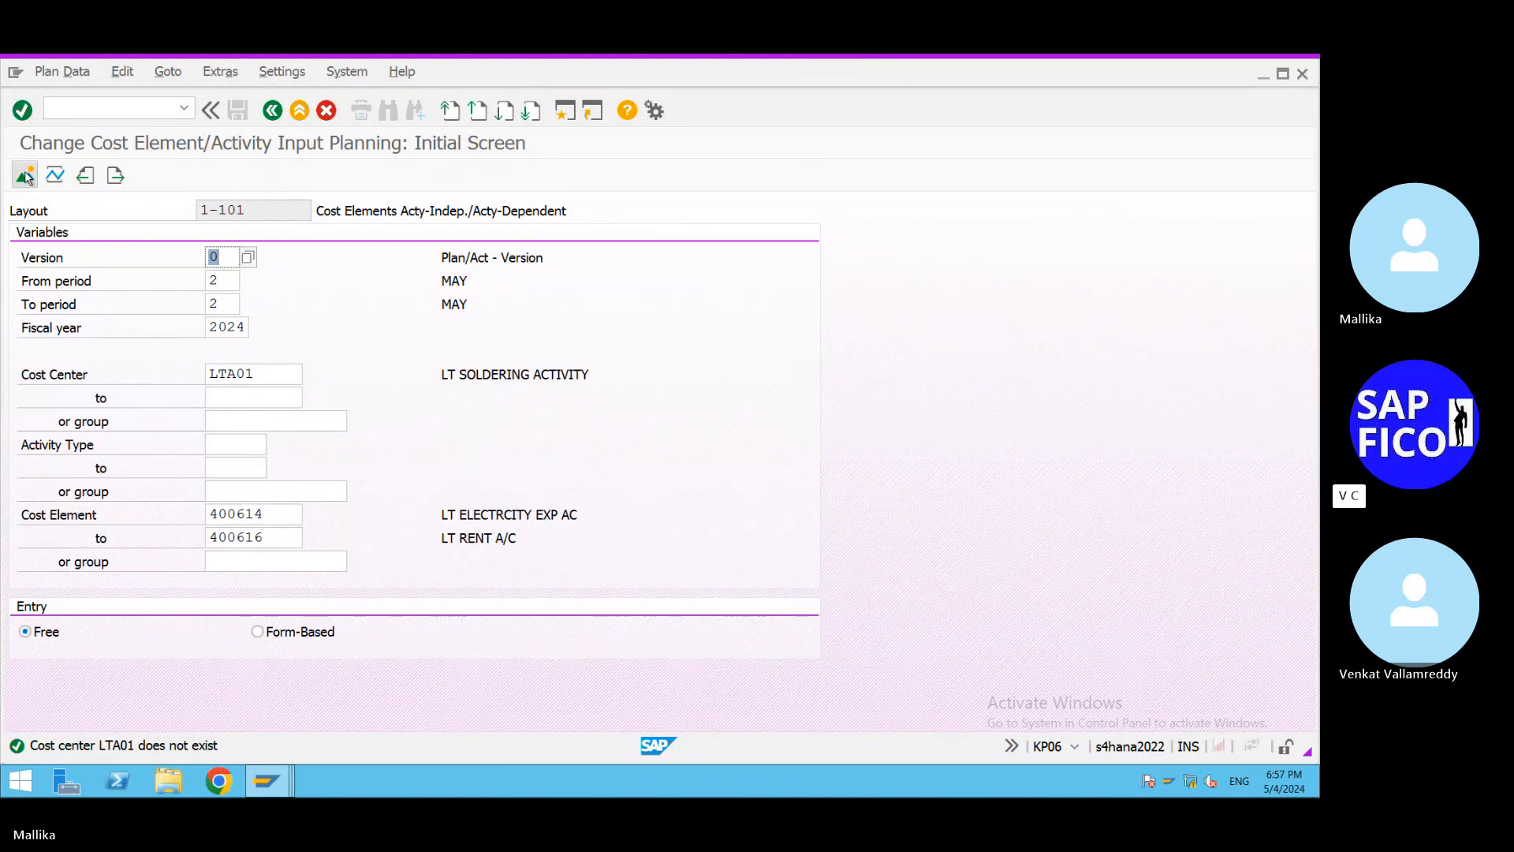
click(18, 750)
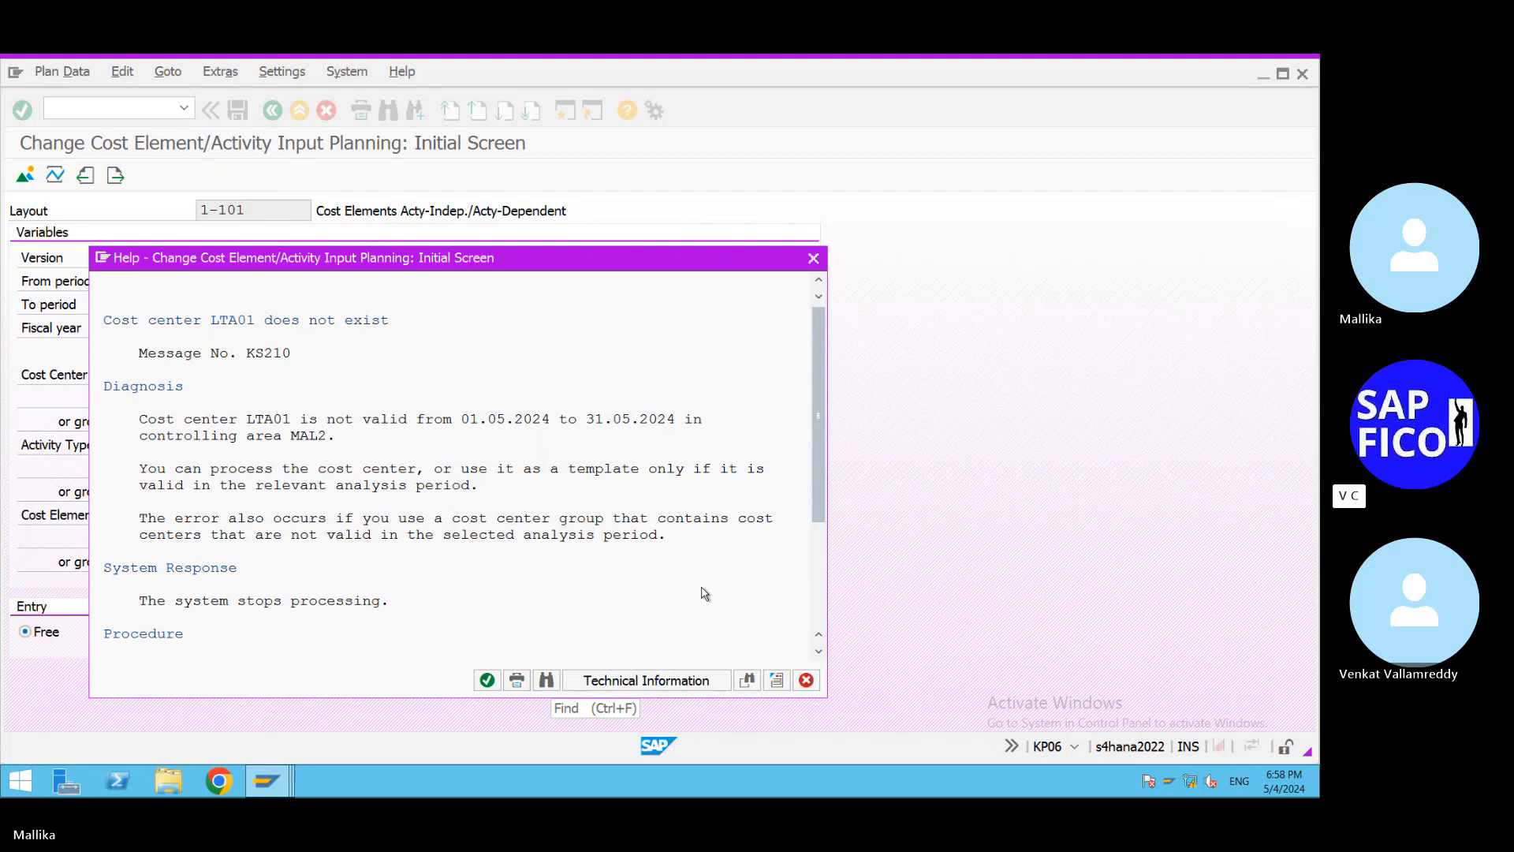
click(813, 259)
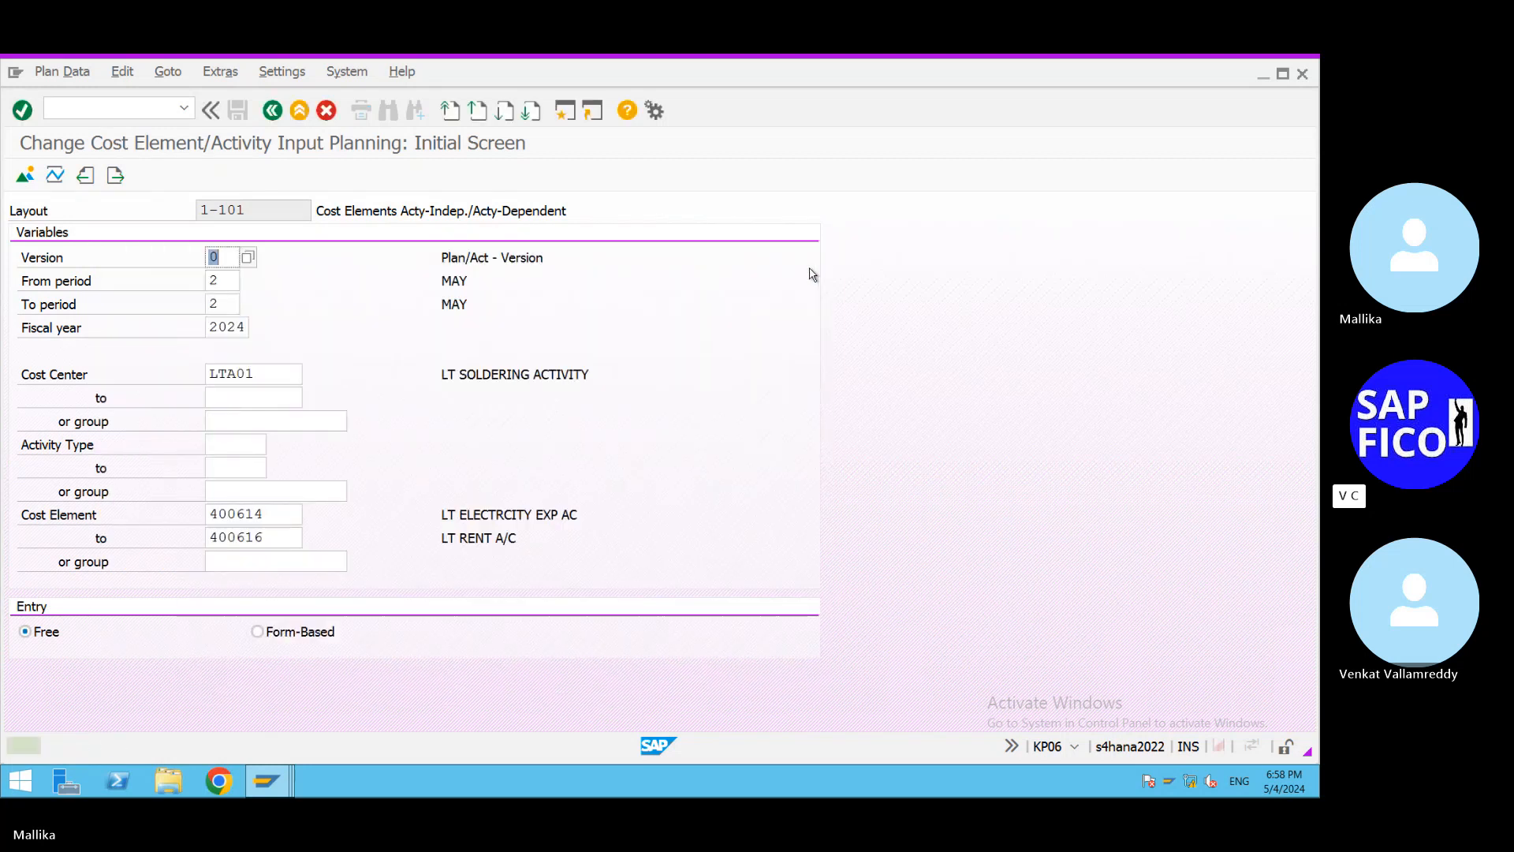
Open KS01 in the Easy Access session and try to create cost center LTA01 valid from 01.05.2024.
mouse_move(392, 757)
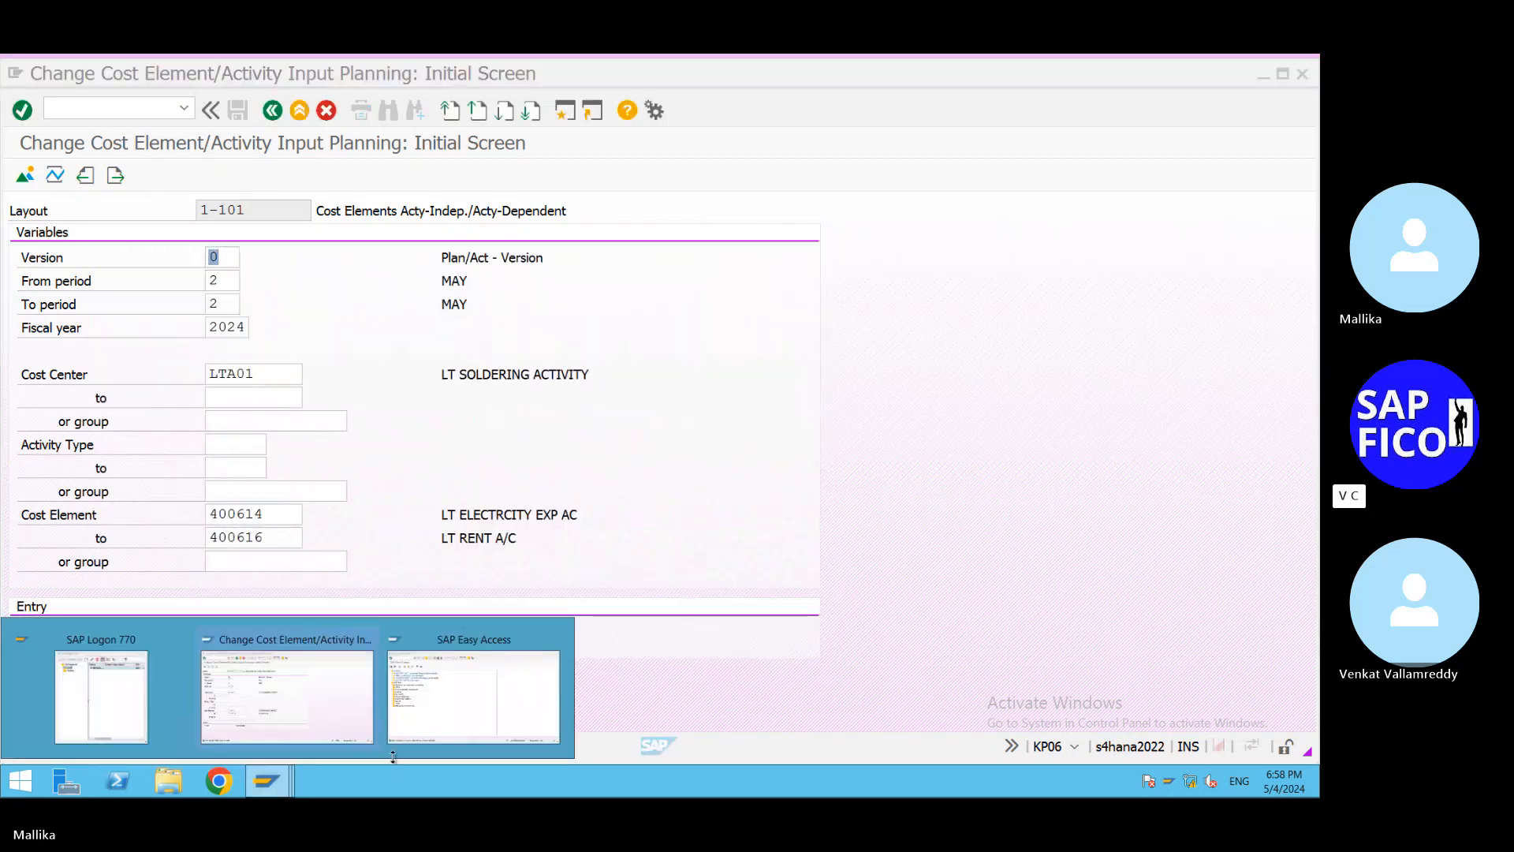
click(481, 719)
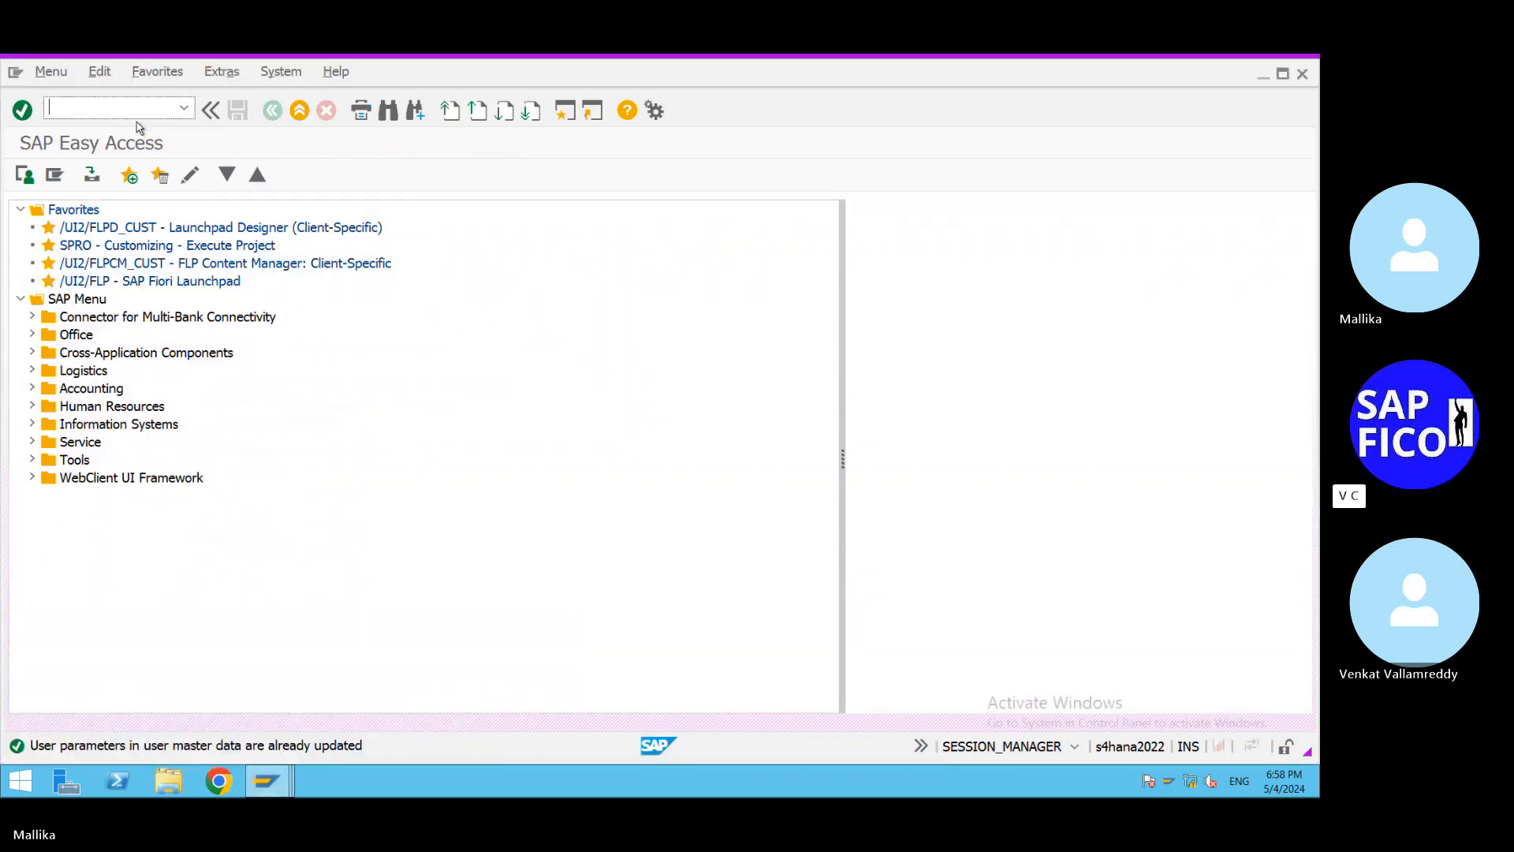
text(/NKS01)
key(Return)
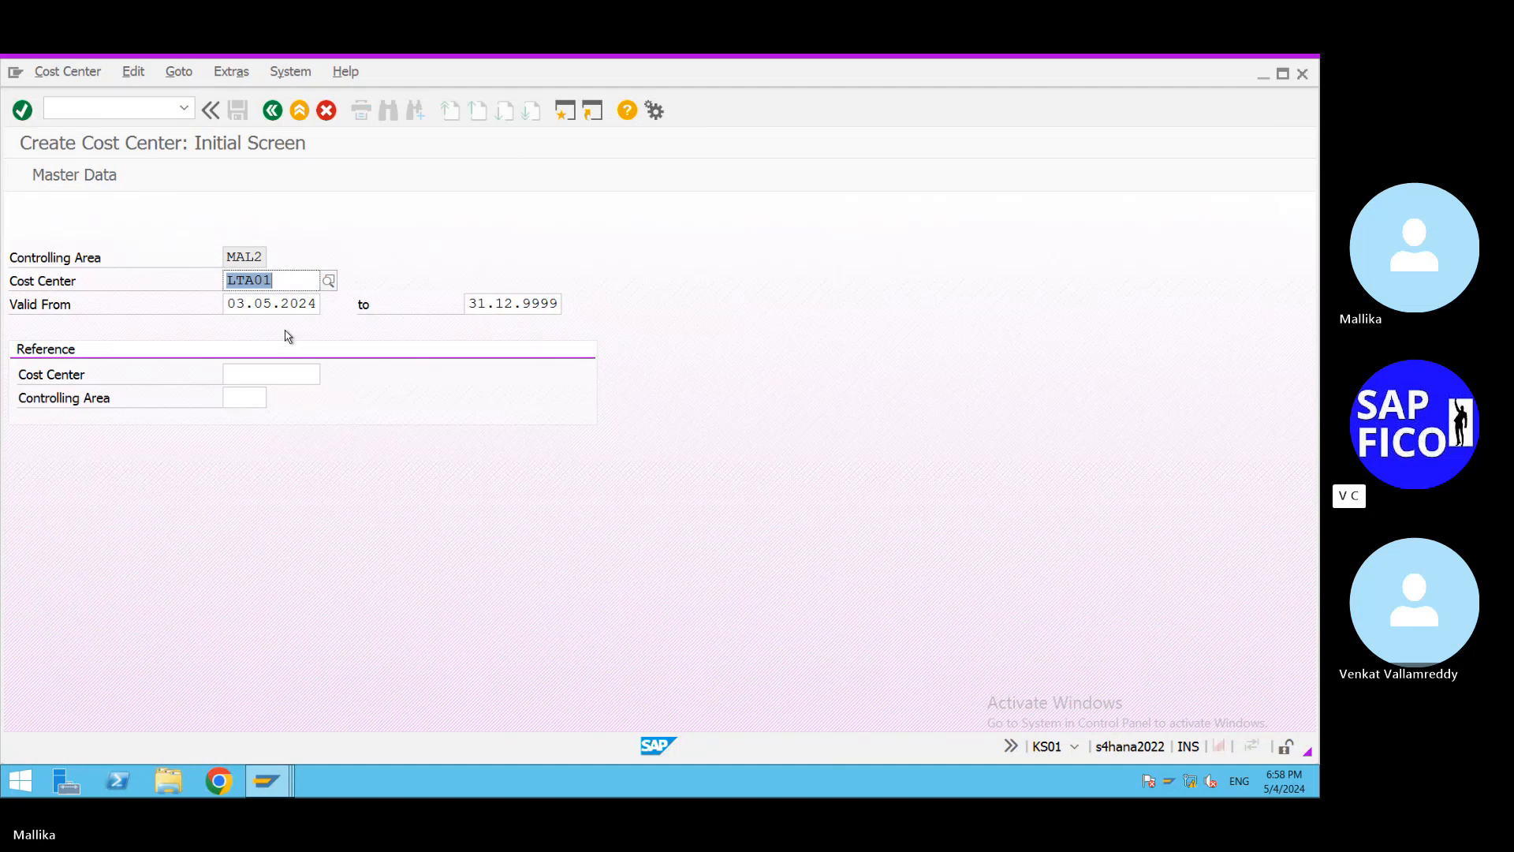
key(Tab)
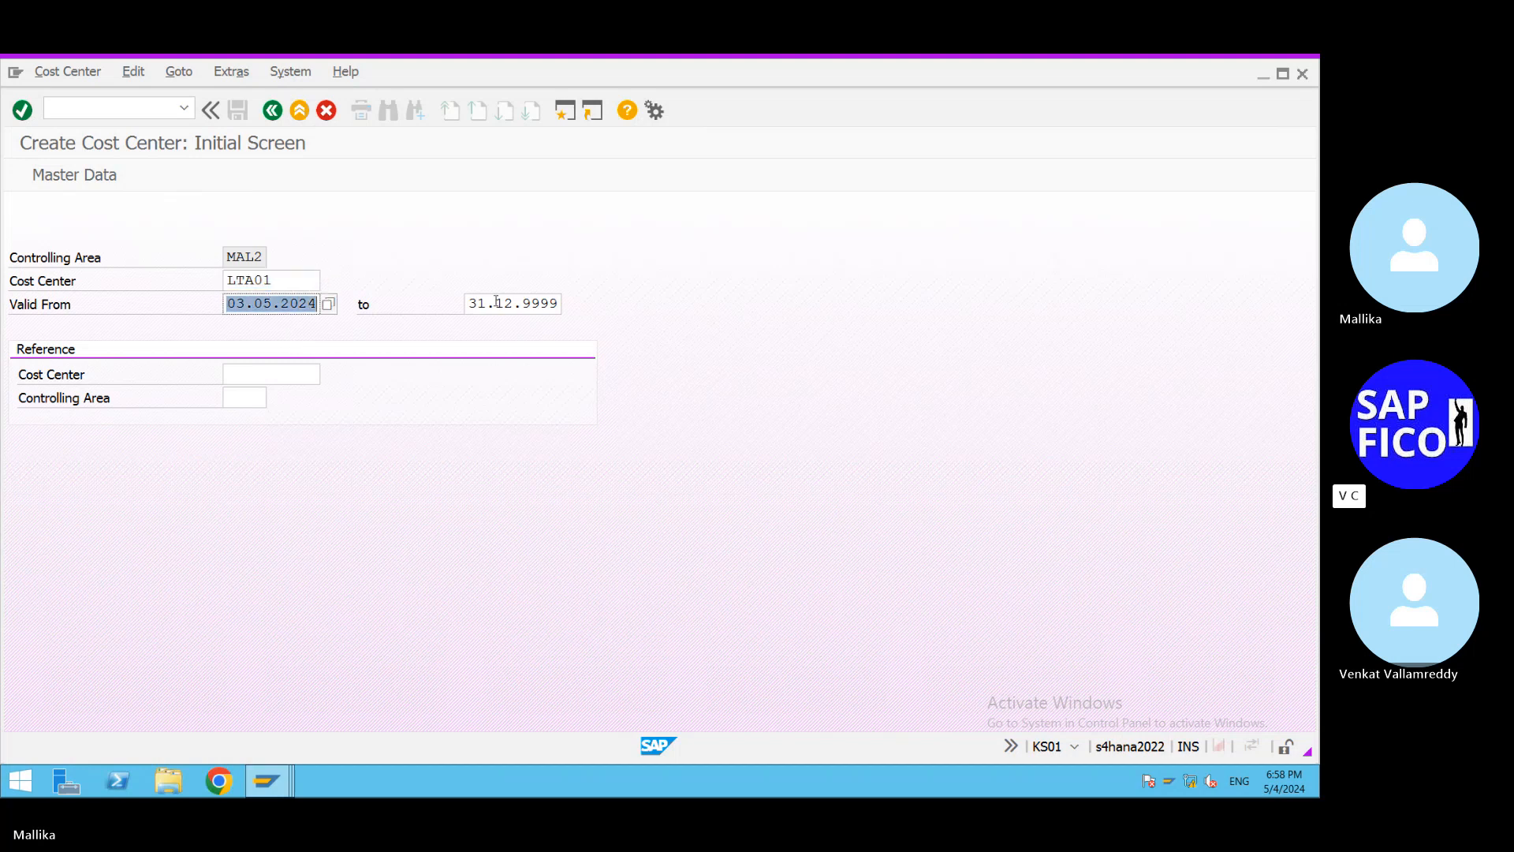
text(01.)
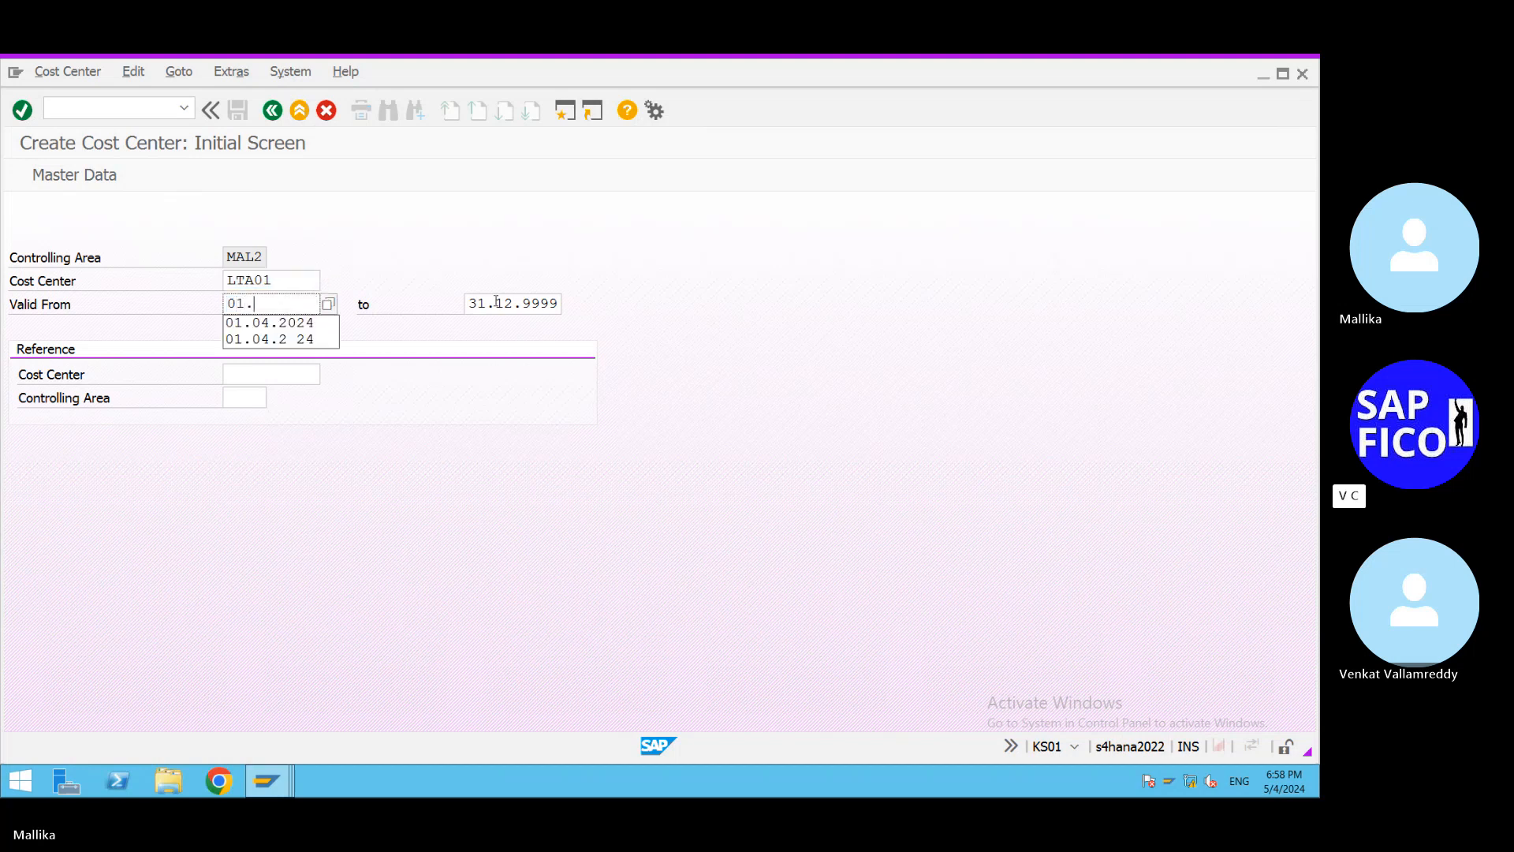
text(05)
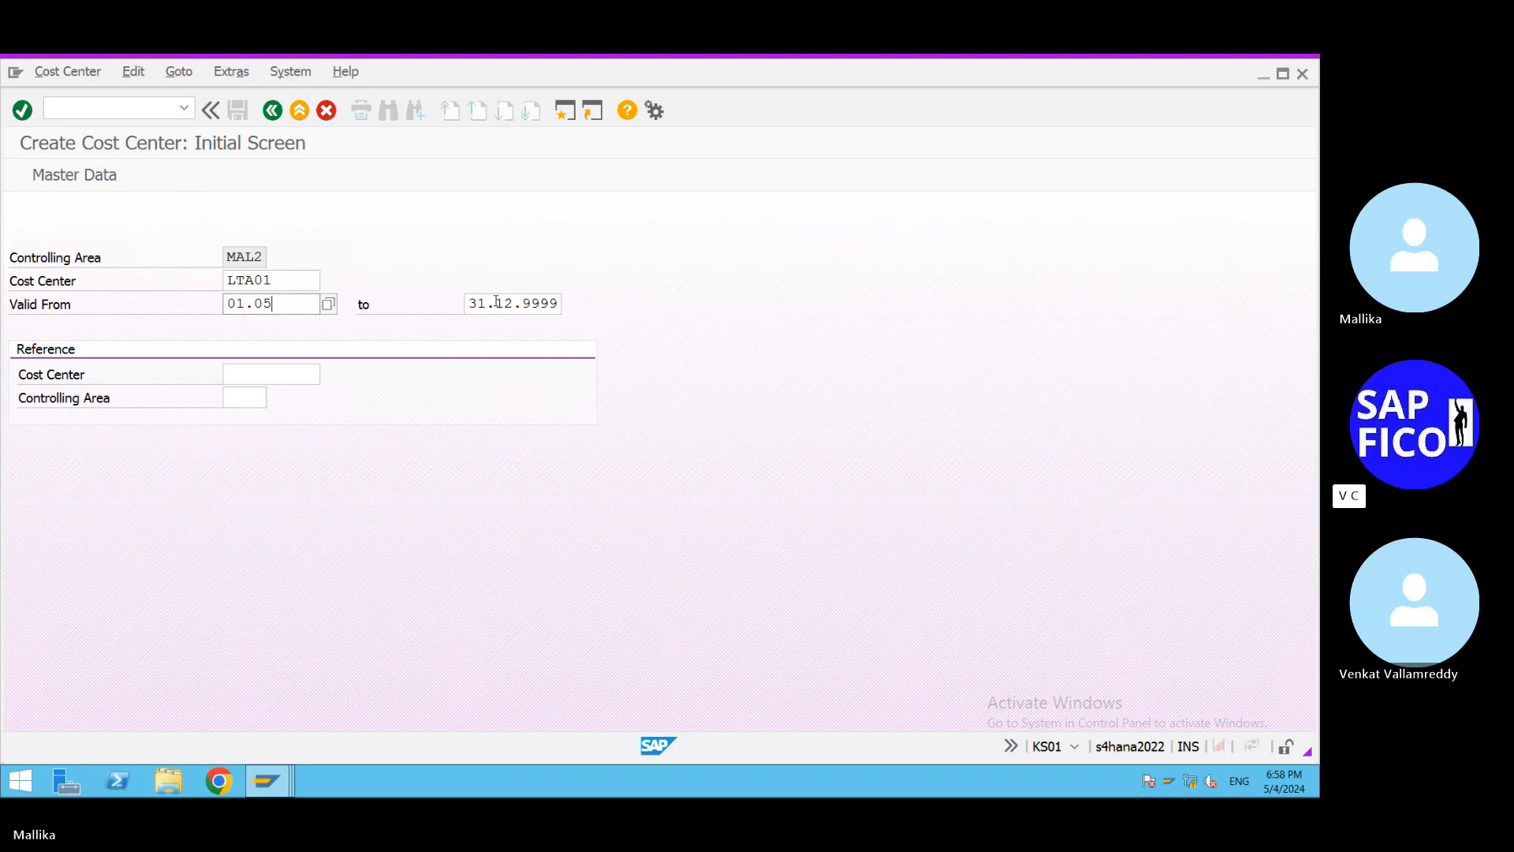
text(.2024)
key(Return)
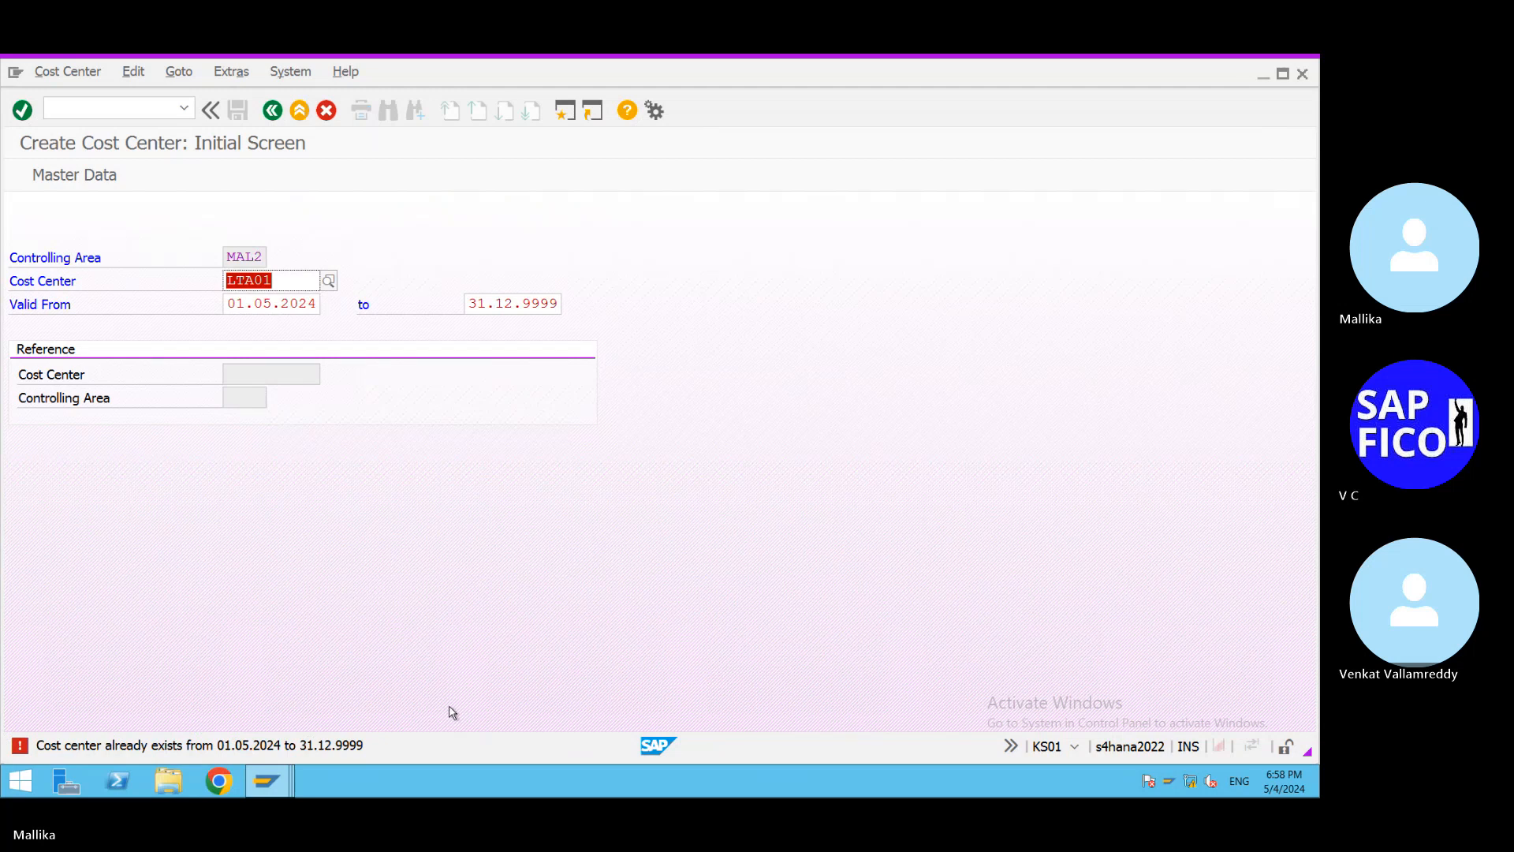
click(272, 111)
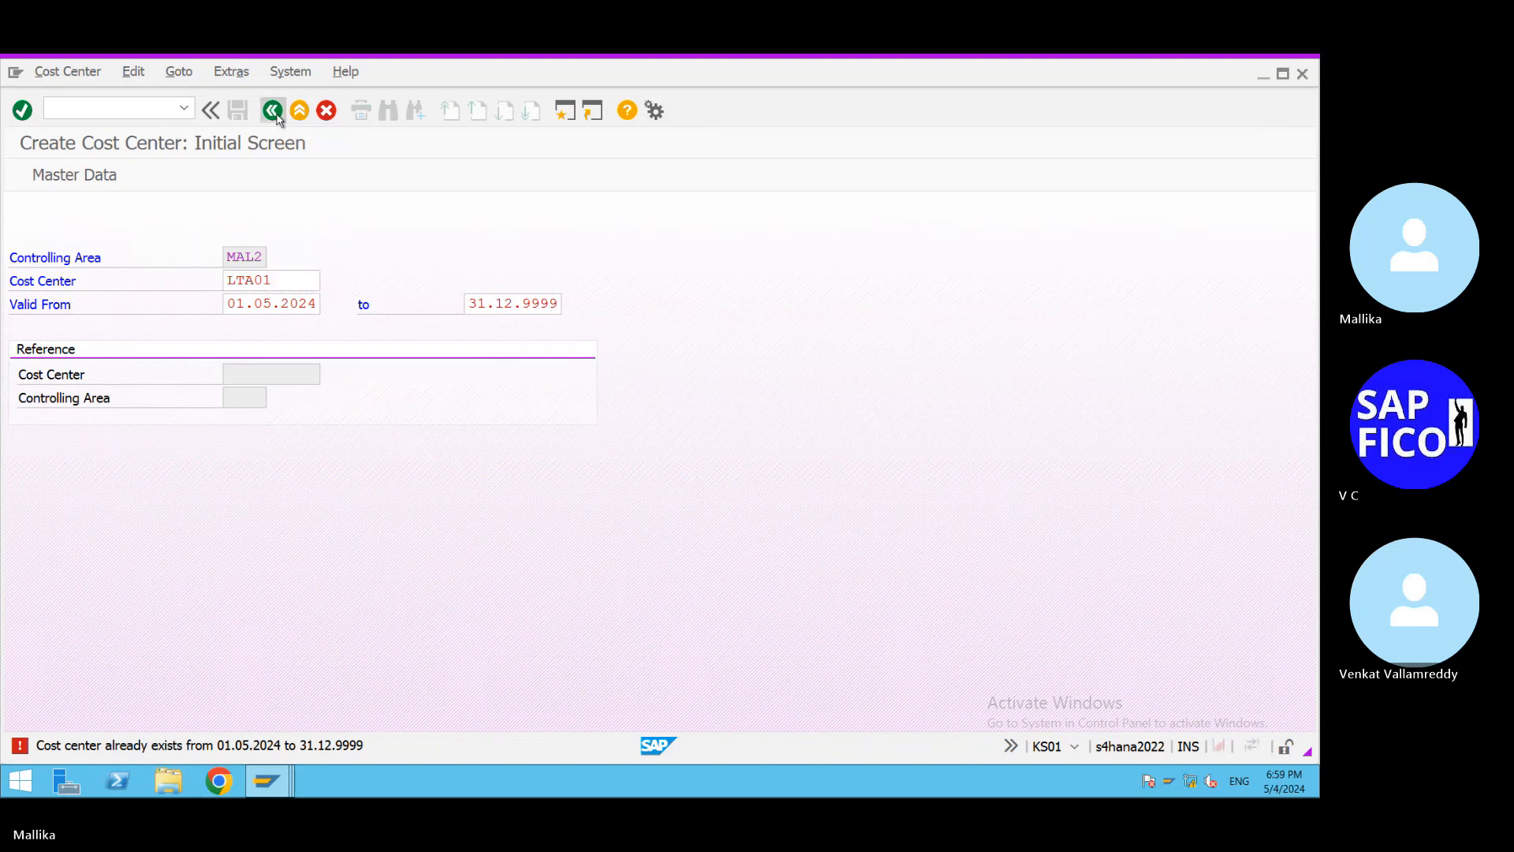
Open cost center LTA01 in change transaction KS02 to check its validity dates and basic data.
click(183, 110)
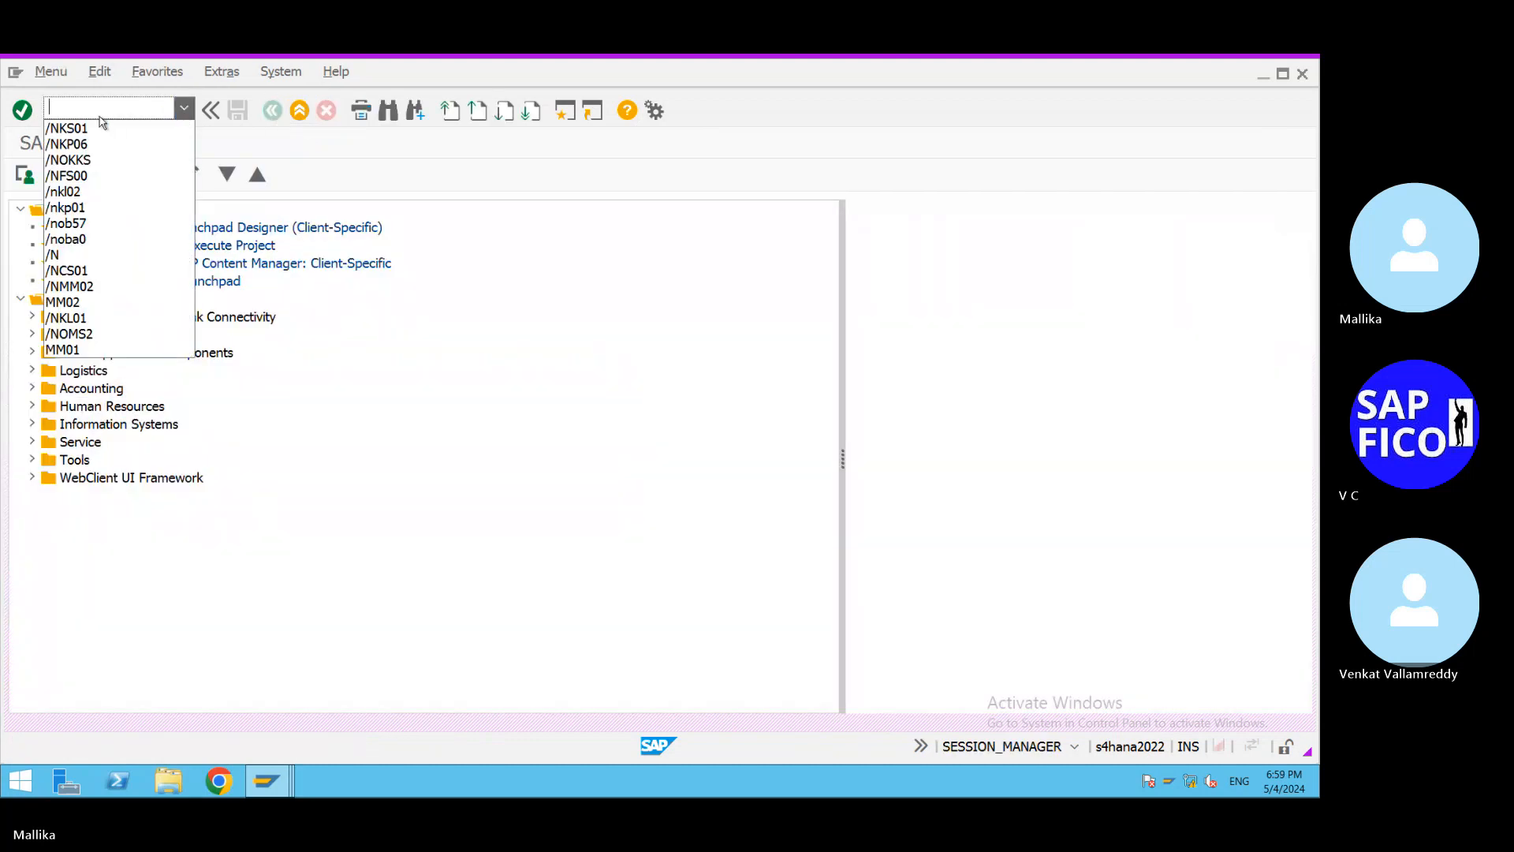
click(88, 111)
text(/NKS02)
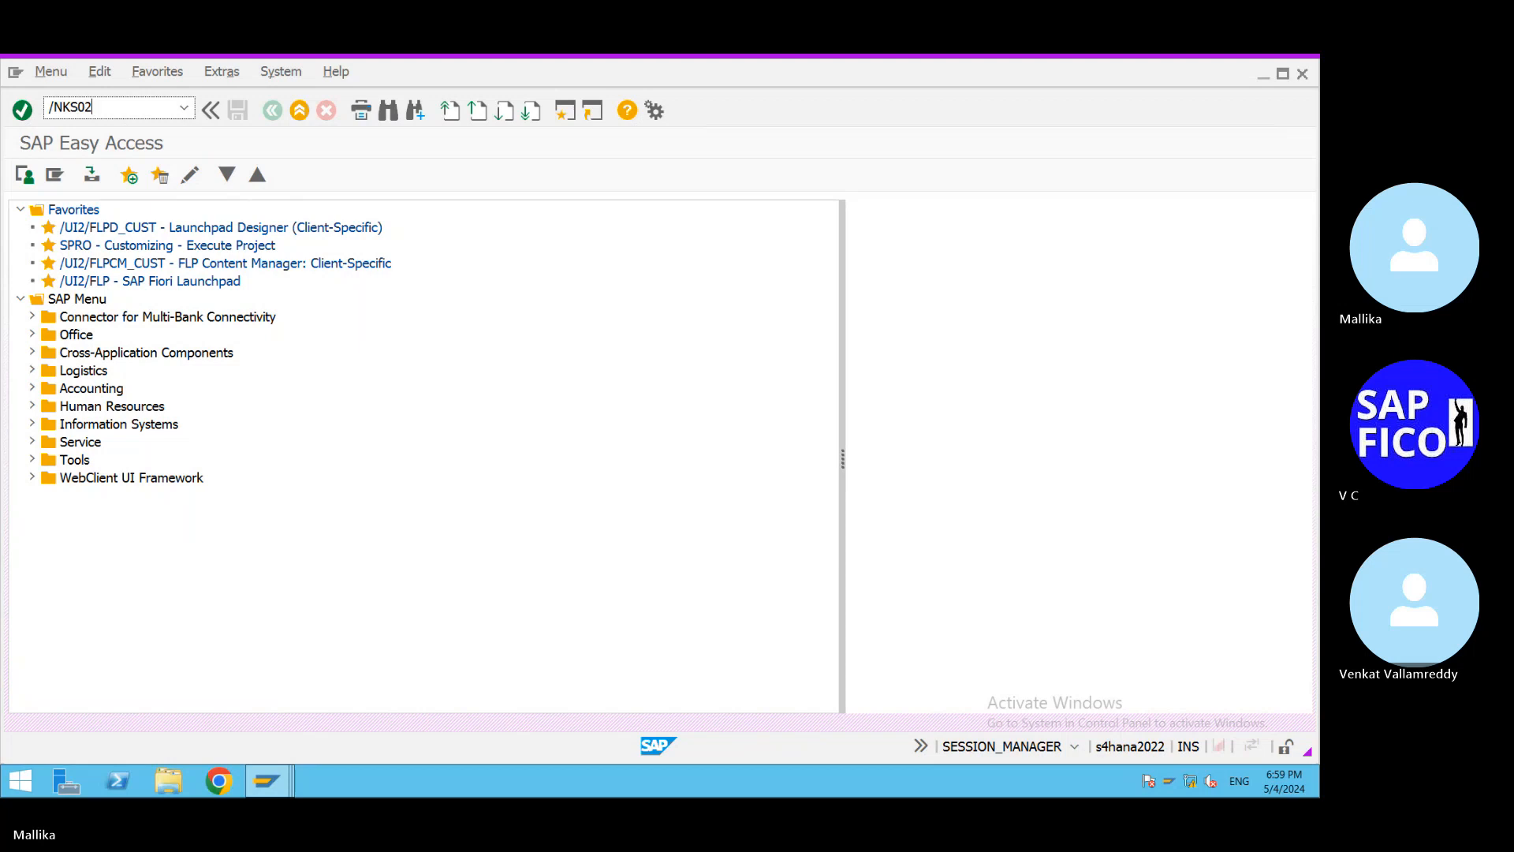
key(Return)
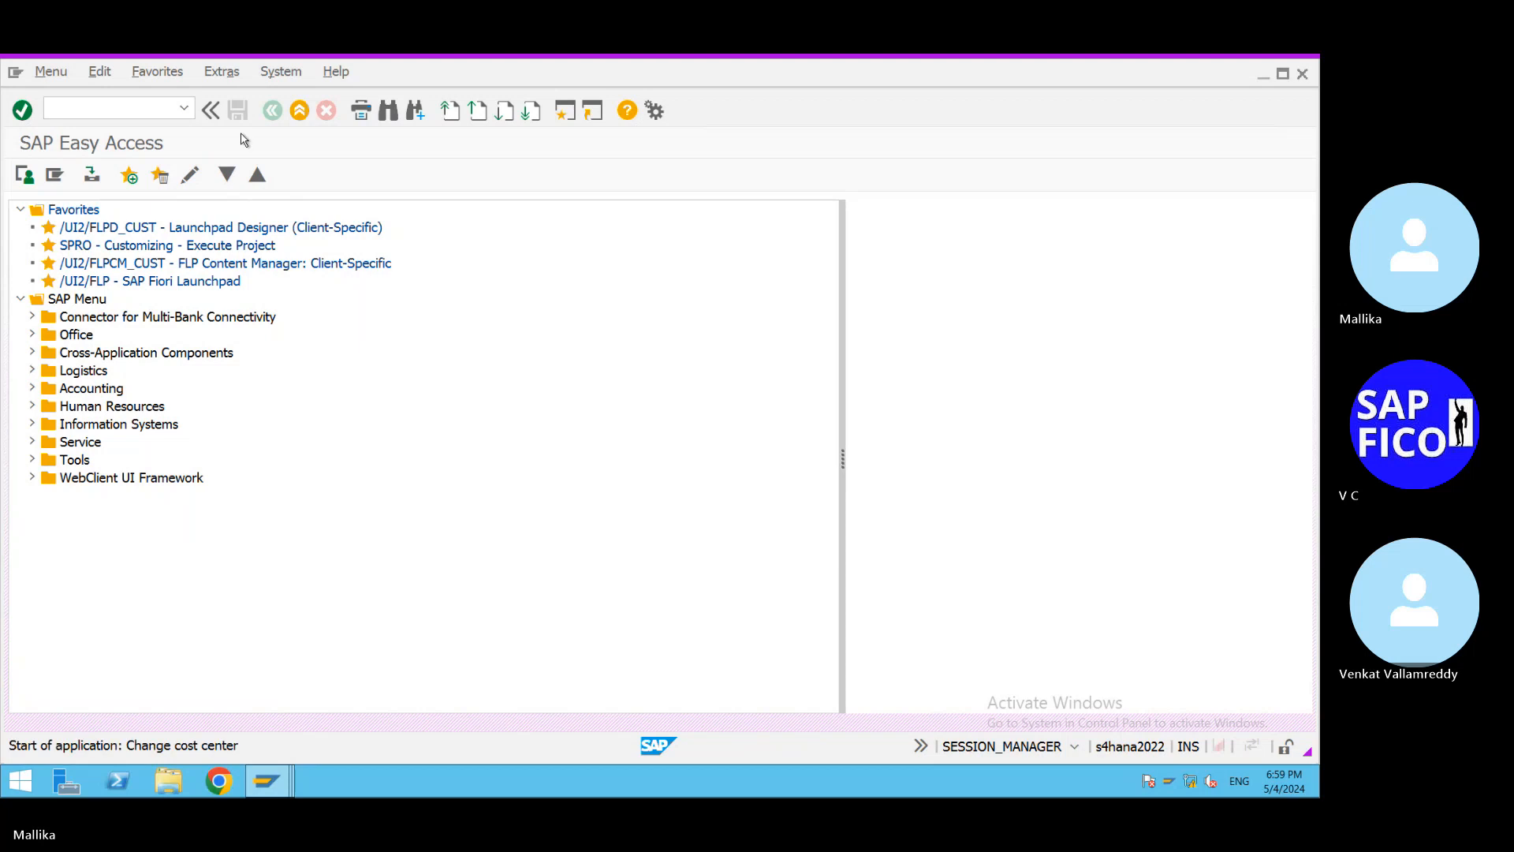
key(Return)
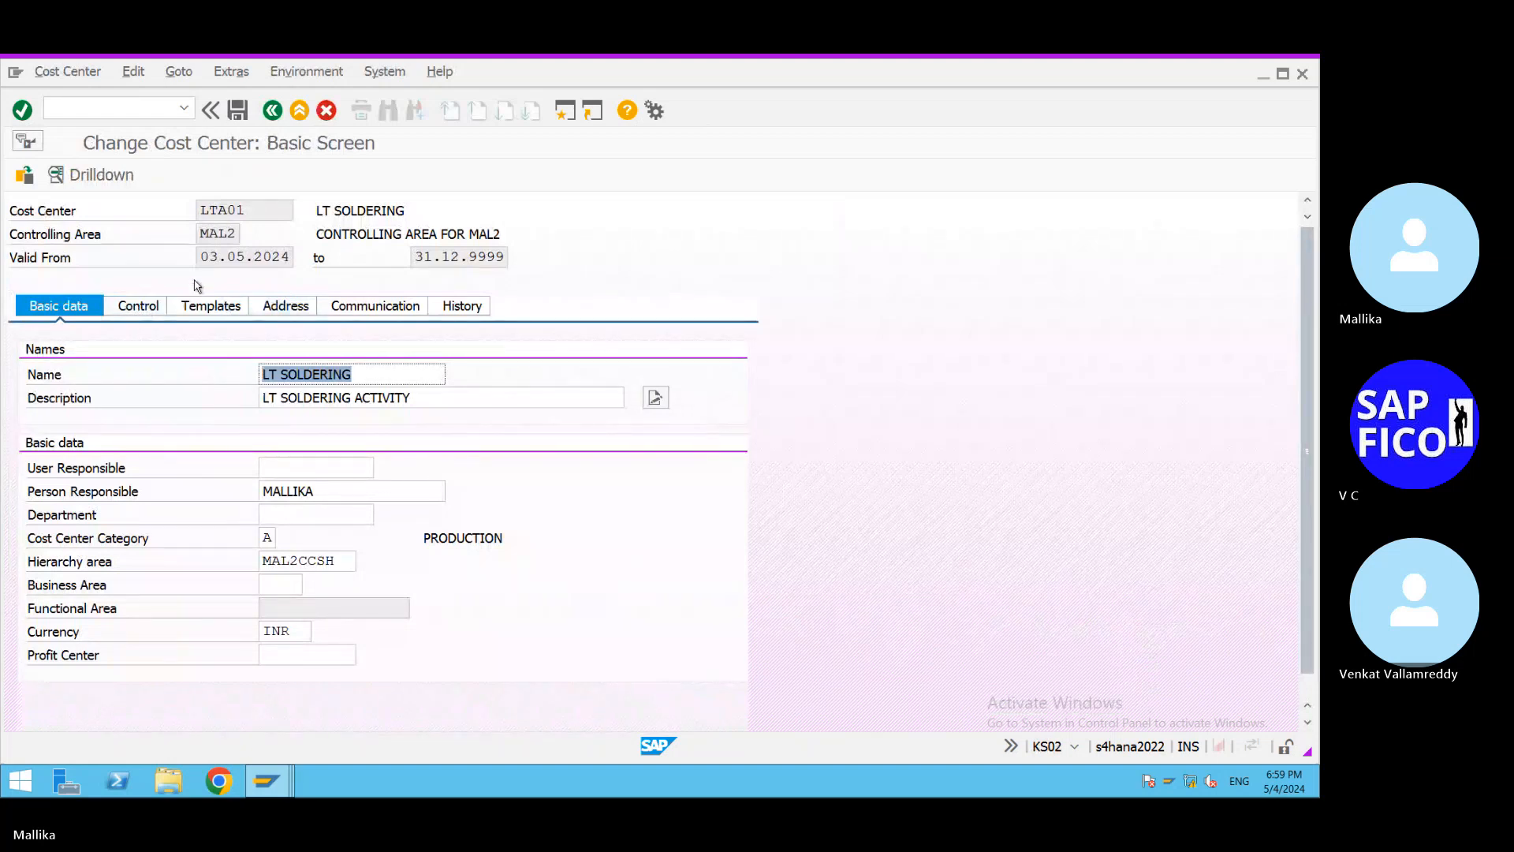
Open KS01 and set the valid-from date of cost center LTA01 to 01.05.2024.
click(75, 108)
text(/NKS01)
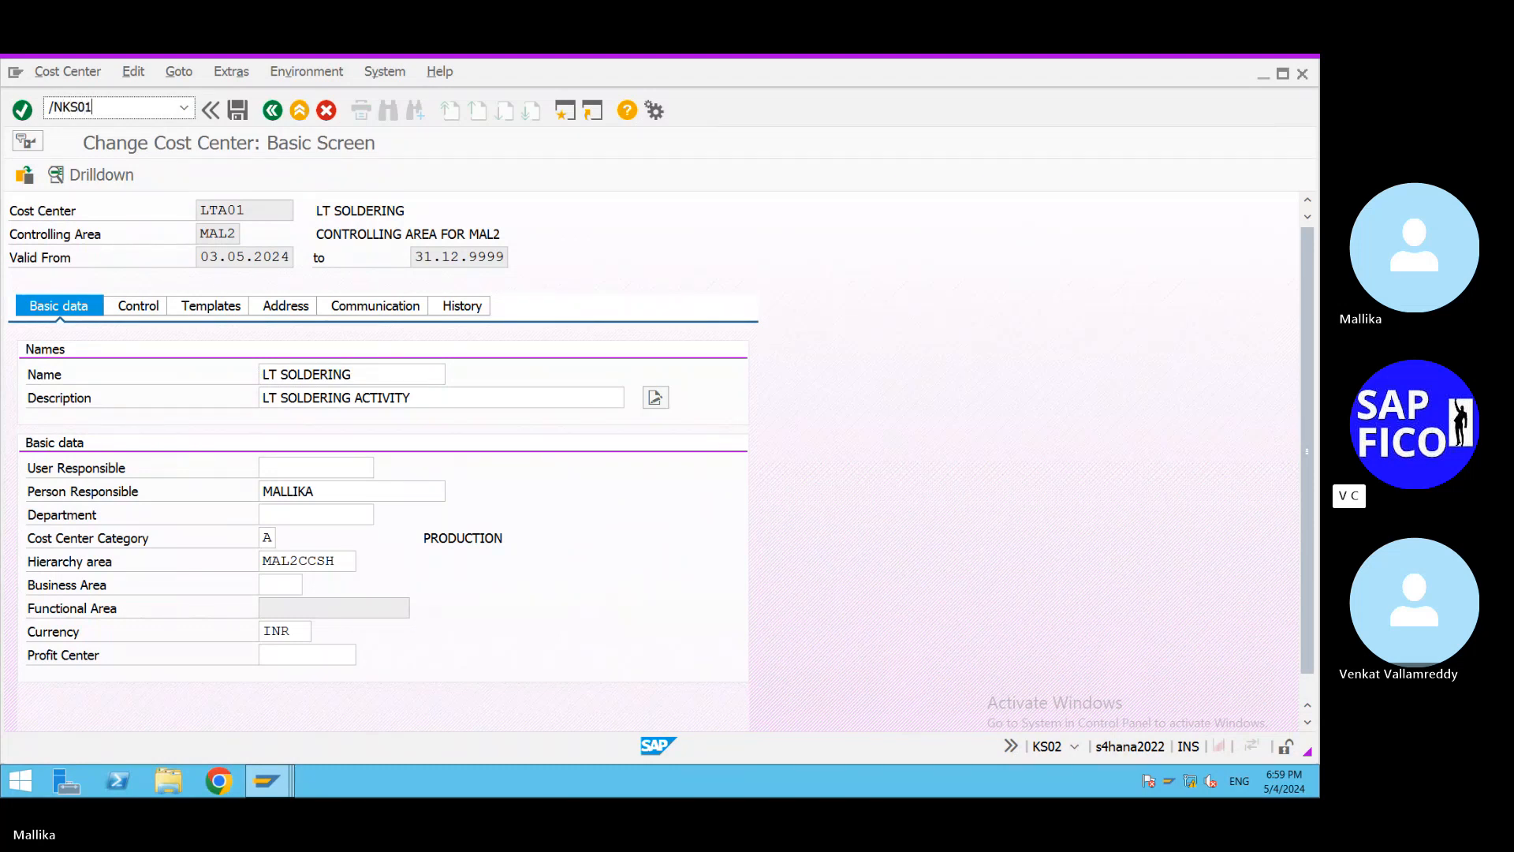
key(Return)
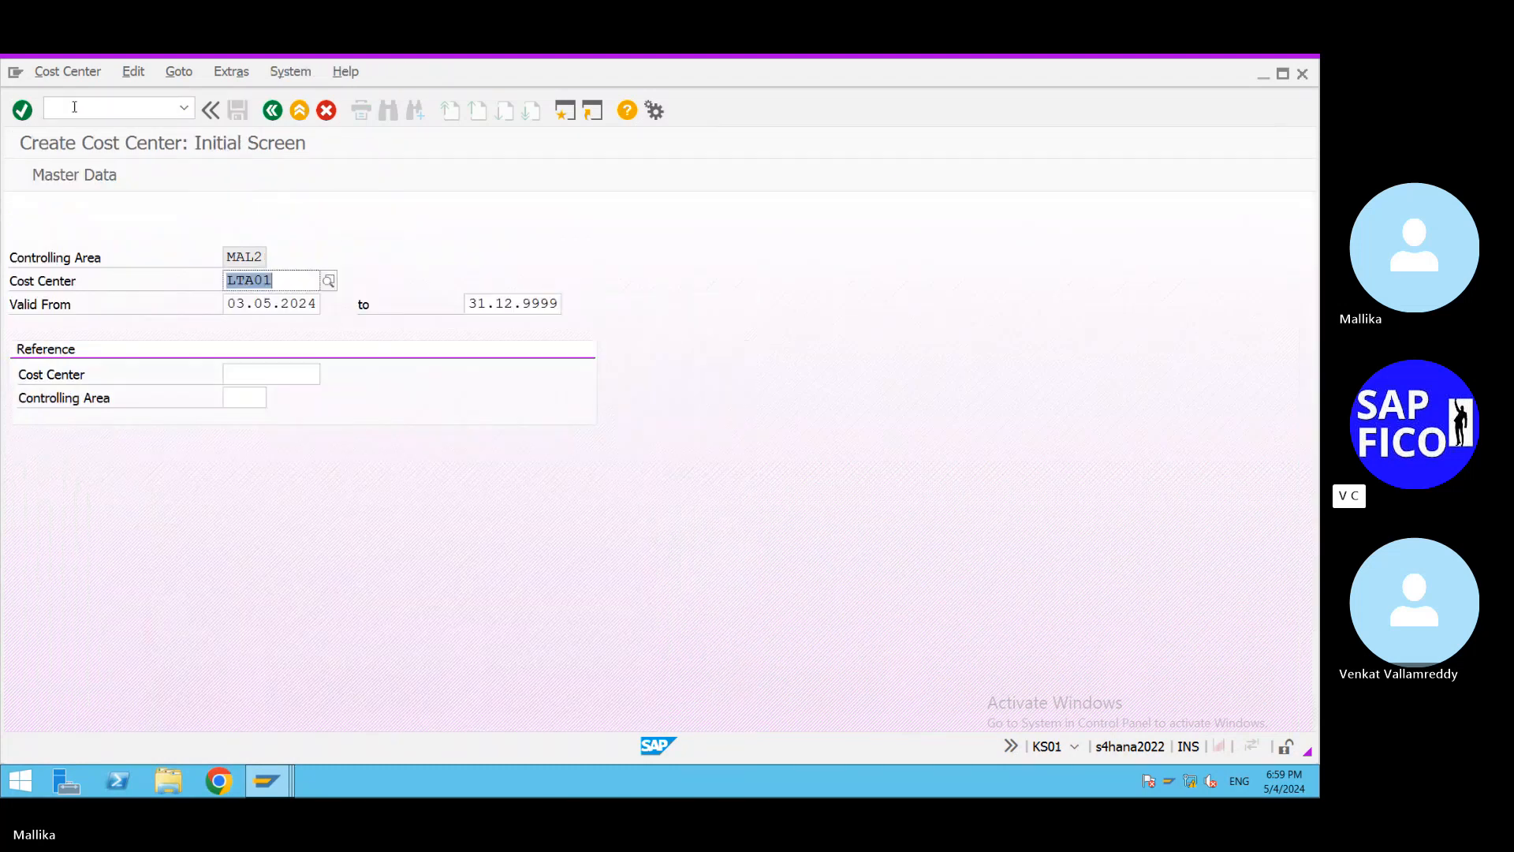
click(245, 304)
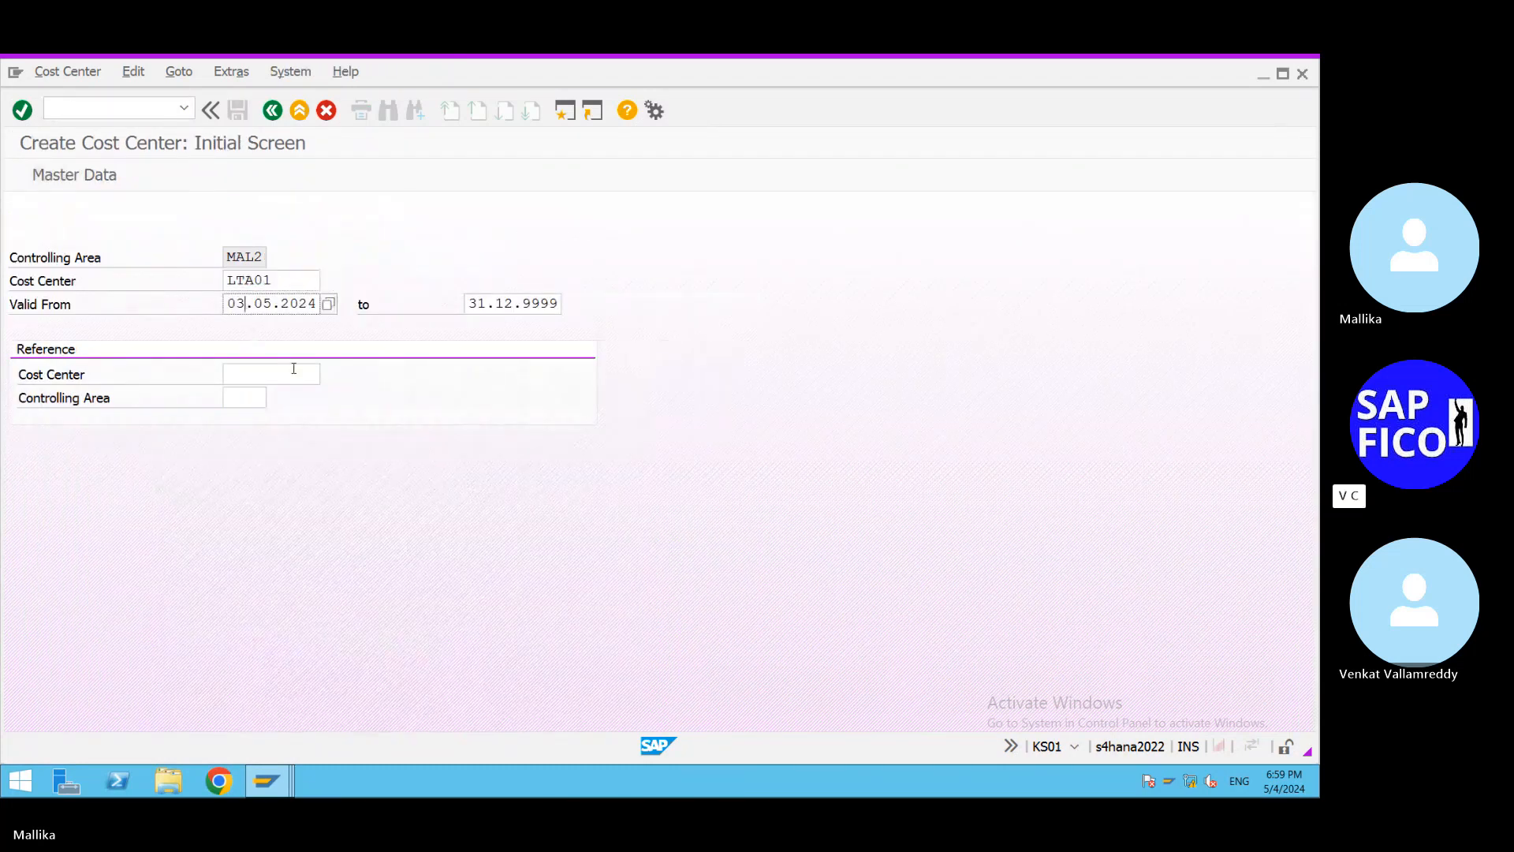
key(BackSpace)
text(1)
Enter LTA01 in controlling area MAL2 as the reference and try to create the cost center from it.
double_click(287, 283)
key(ctrl+c)
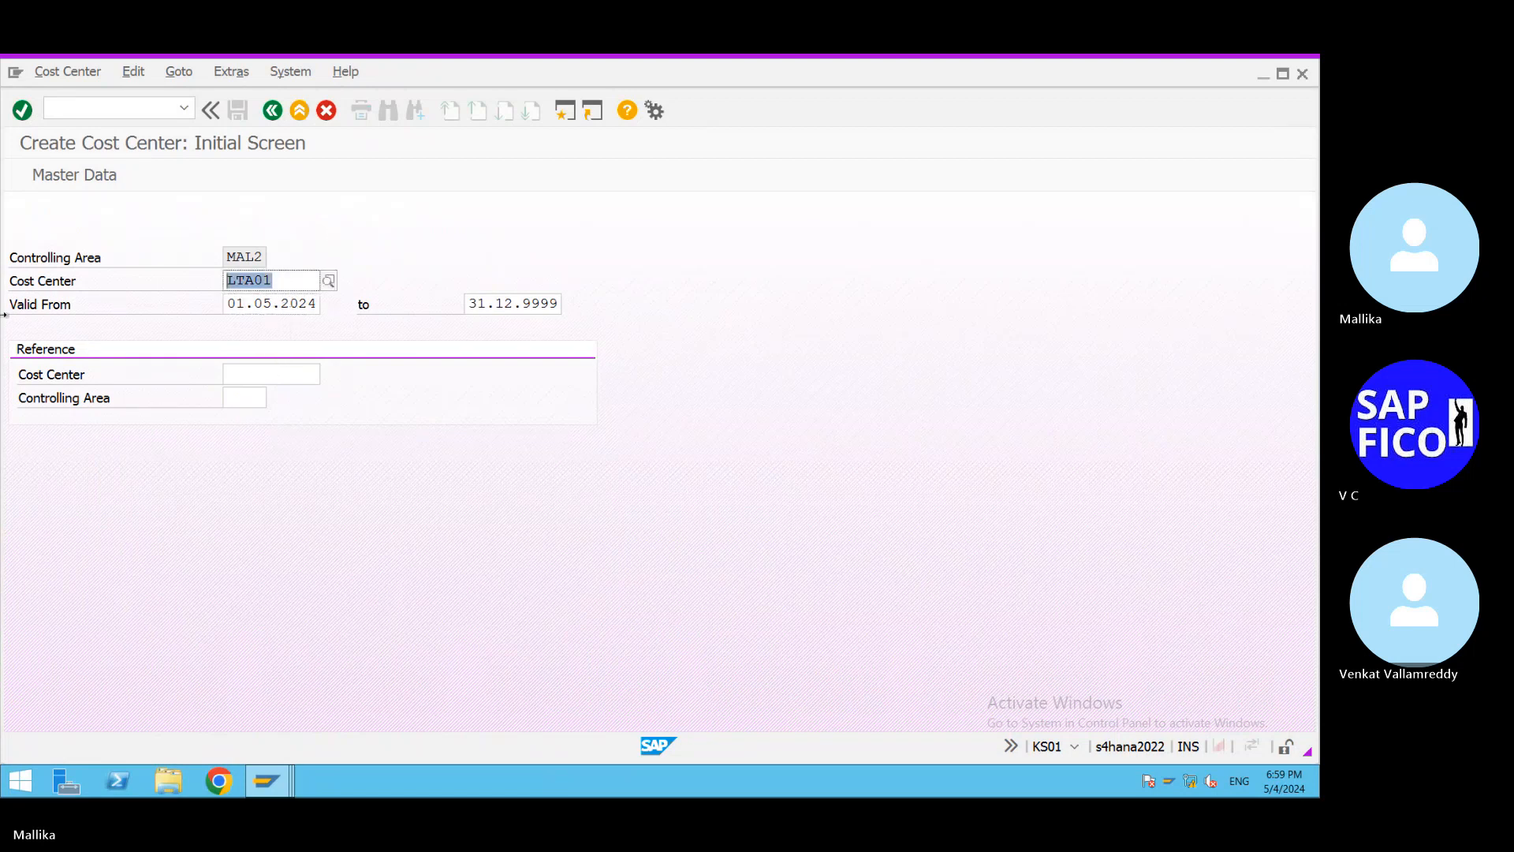
click(256, 375)
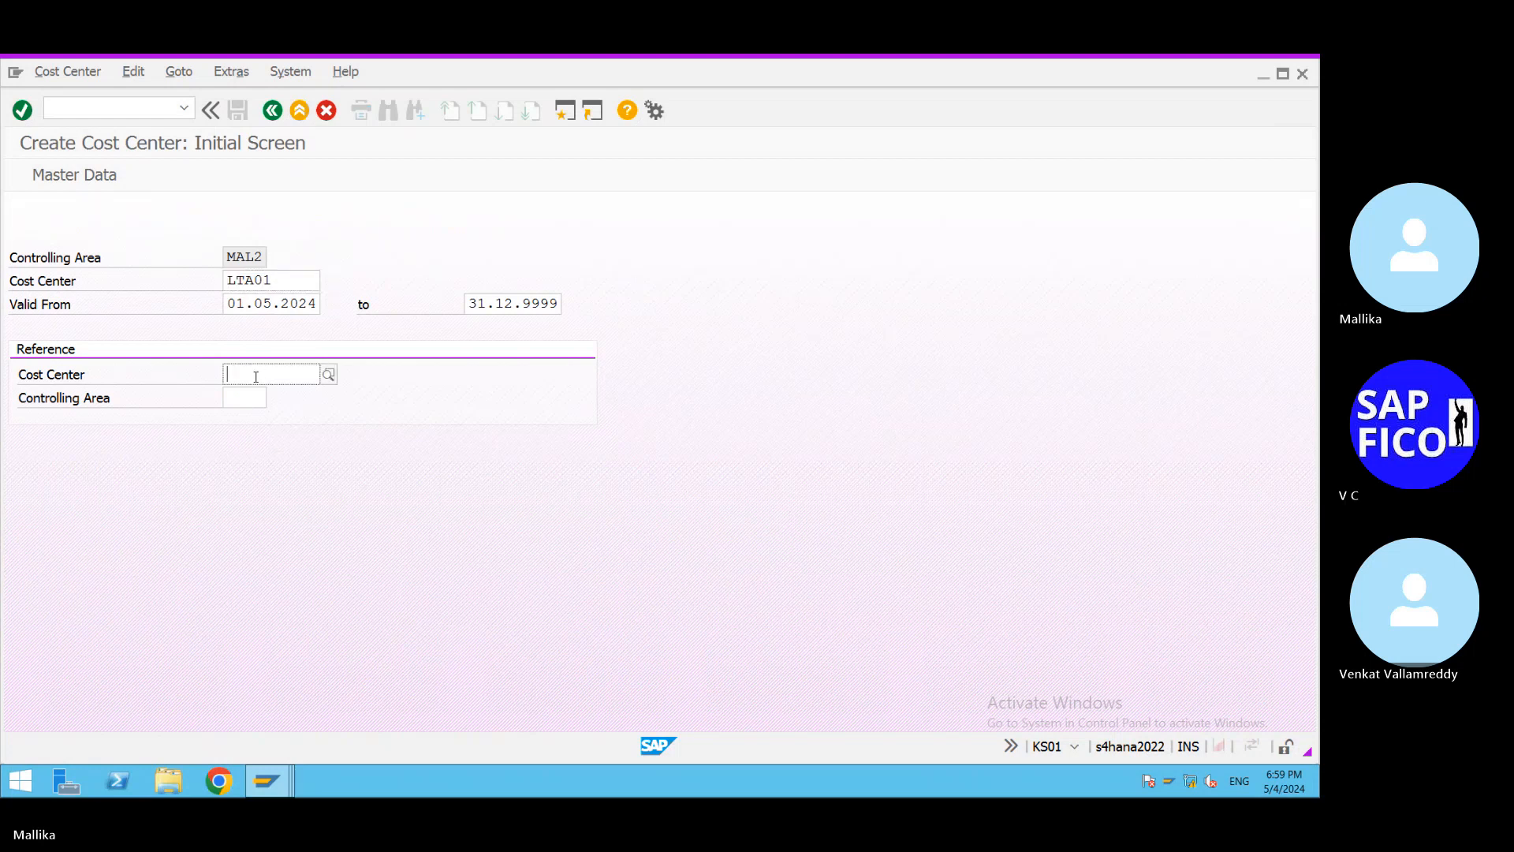
key(ctrl+v)
key(Tab)
text(MAL2)
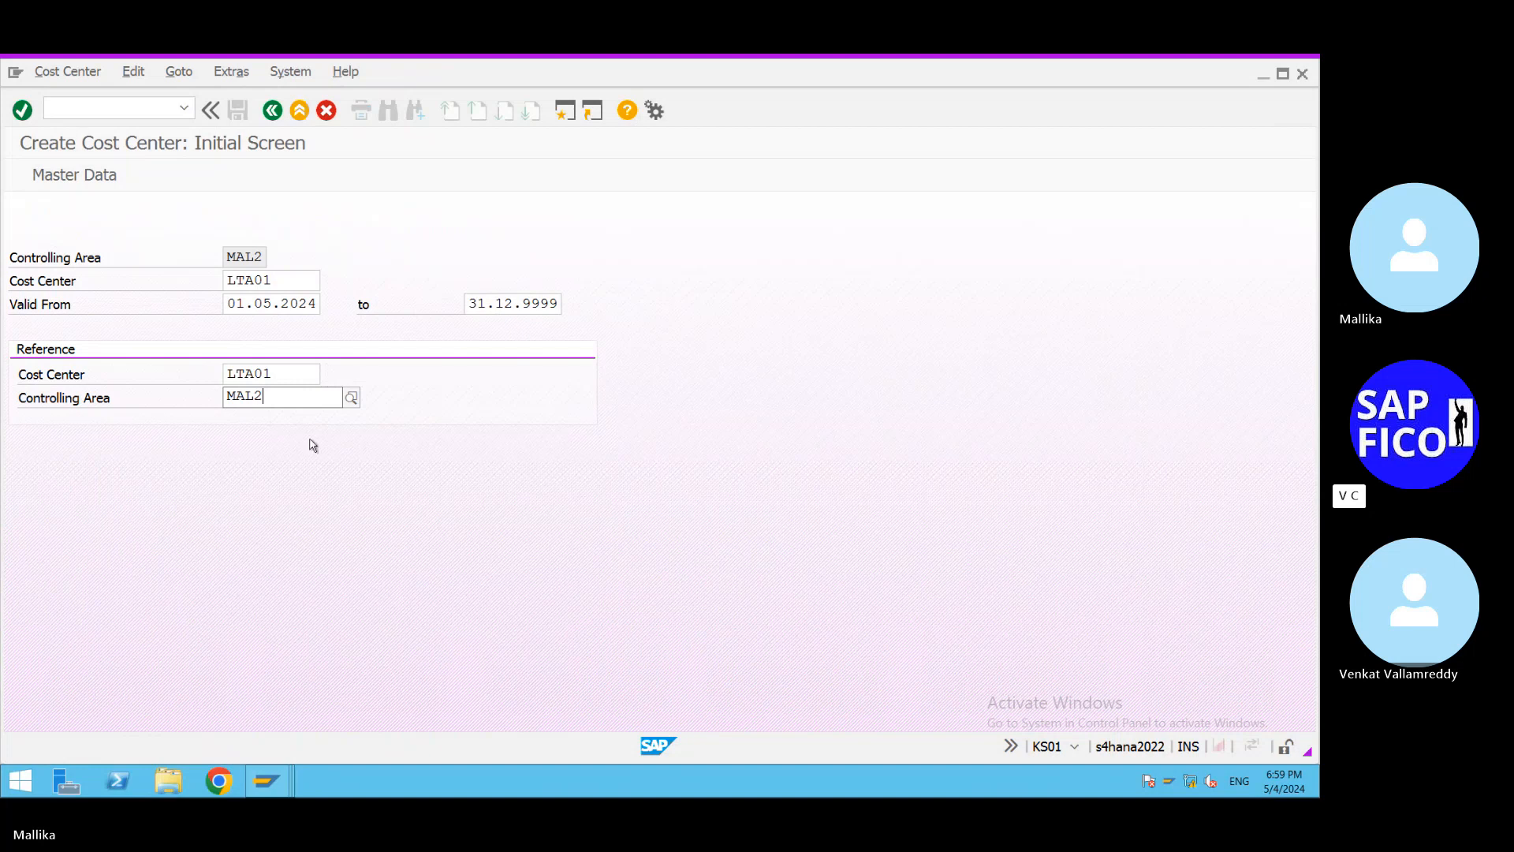
click(308, 445)
key(Return)
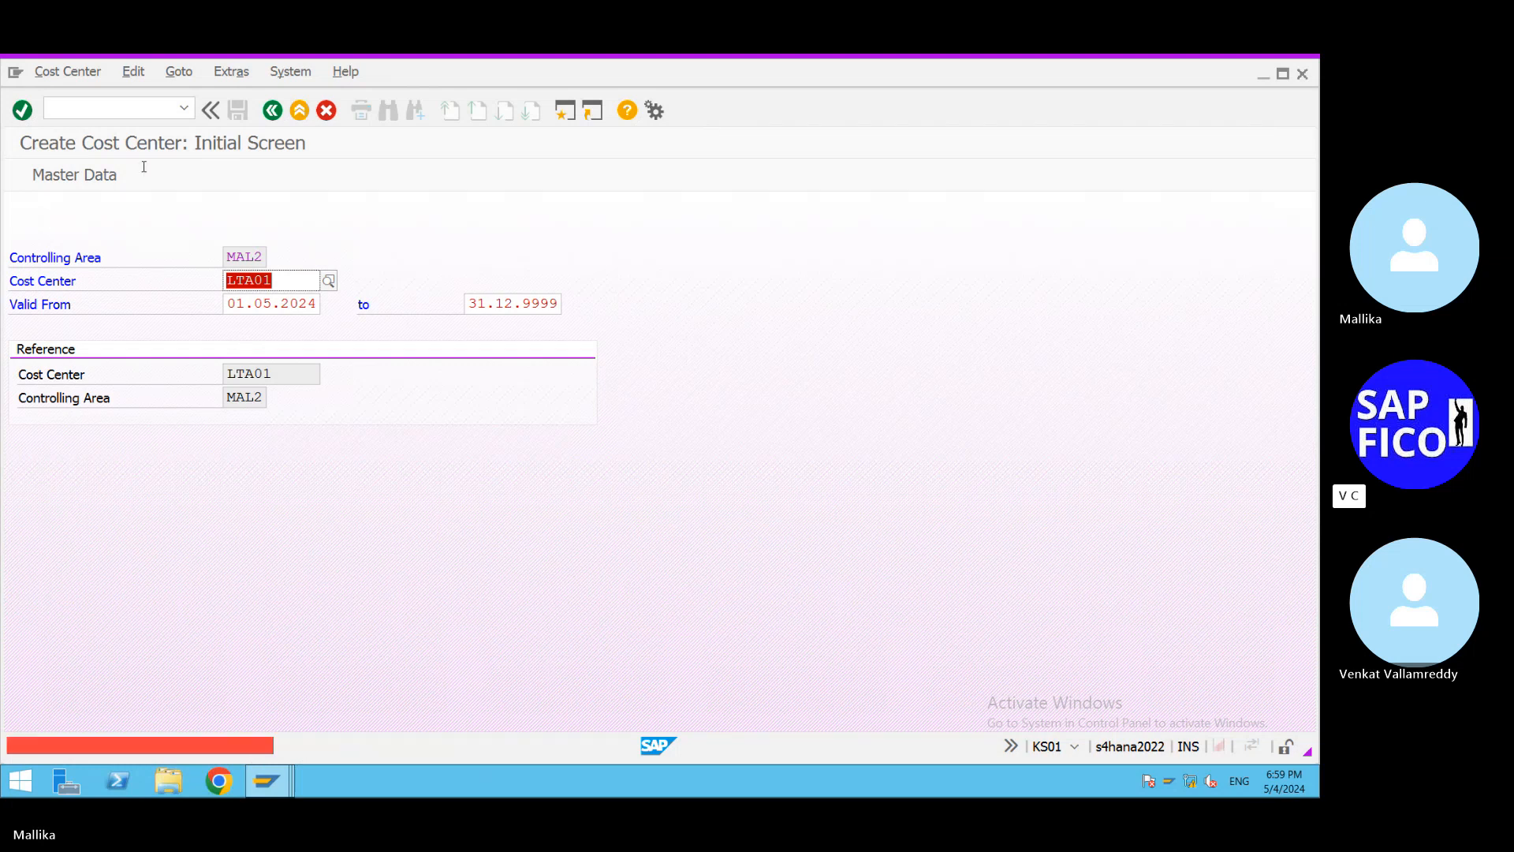
Open the KS02 change transaction and display cost center LTA01's basic data and validity dates.
click(90, 110)
text(/)
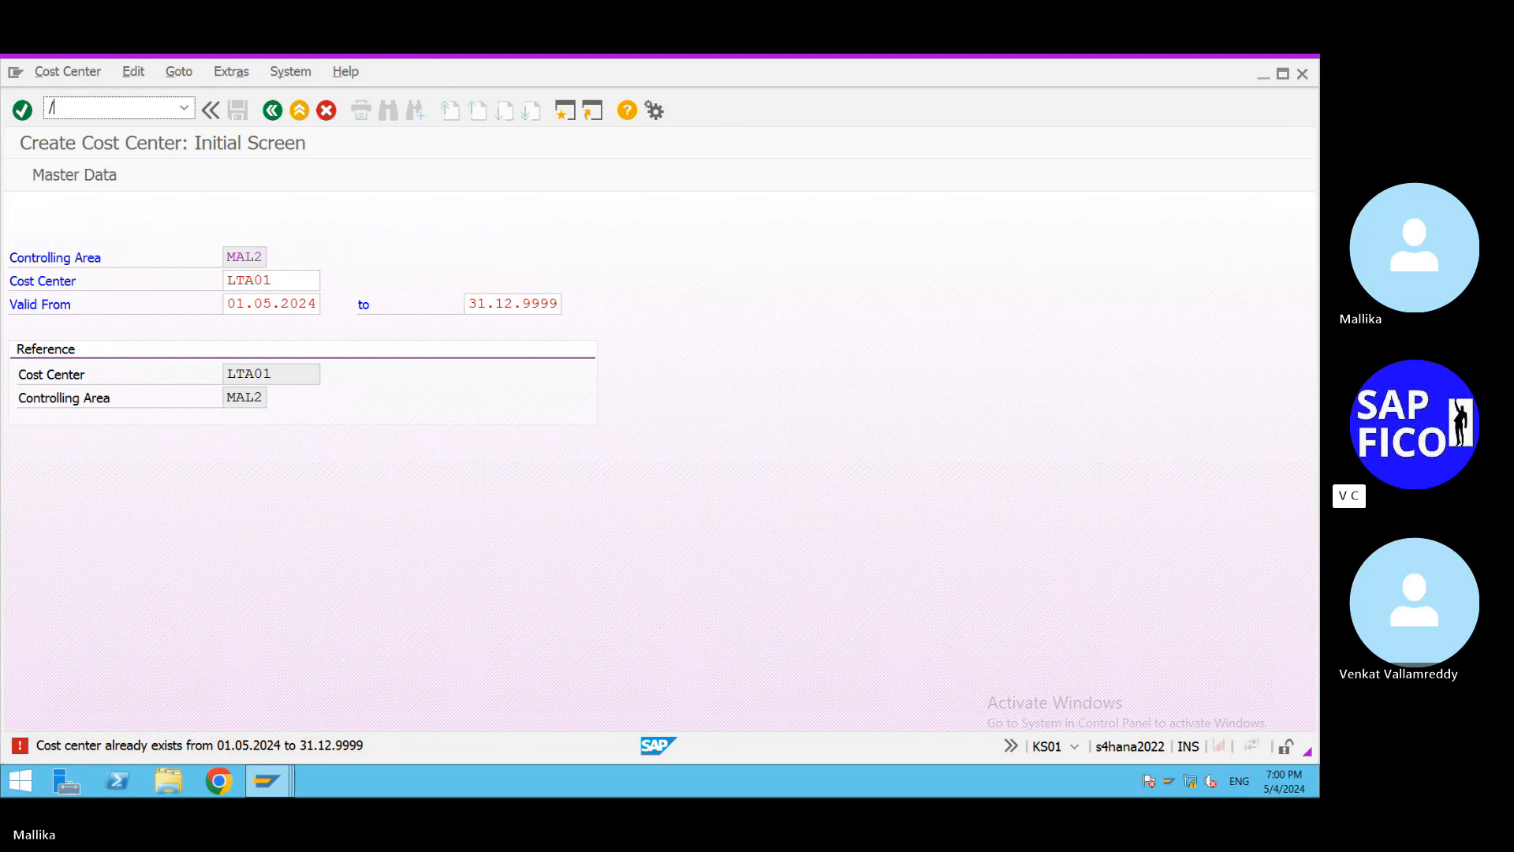
text(NKS01)
key(Return)
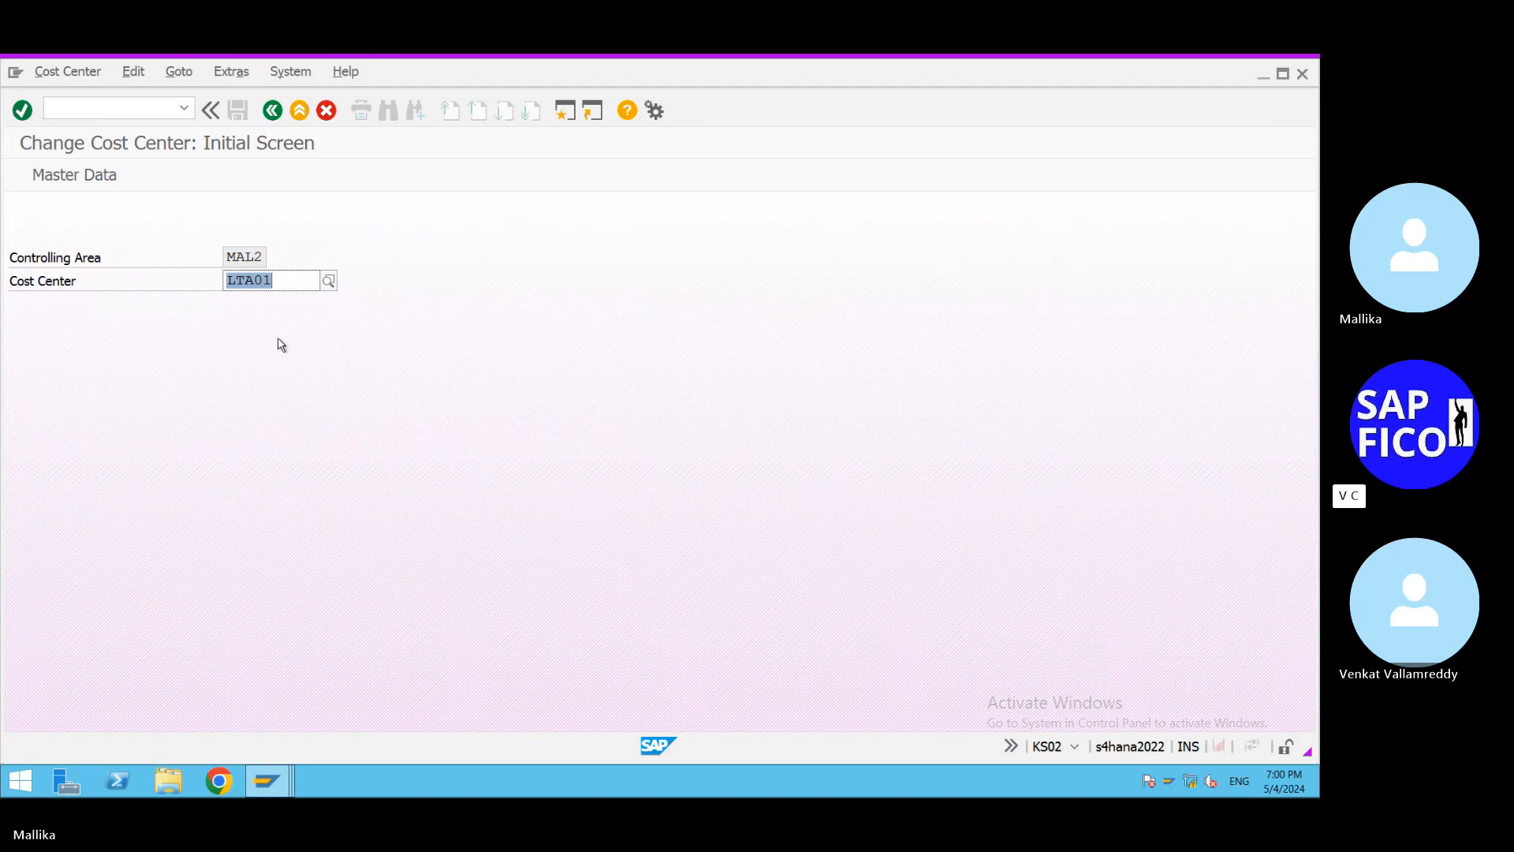
key(Return)
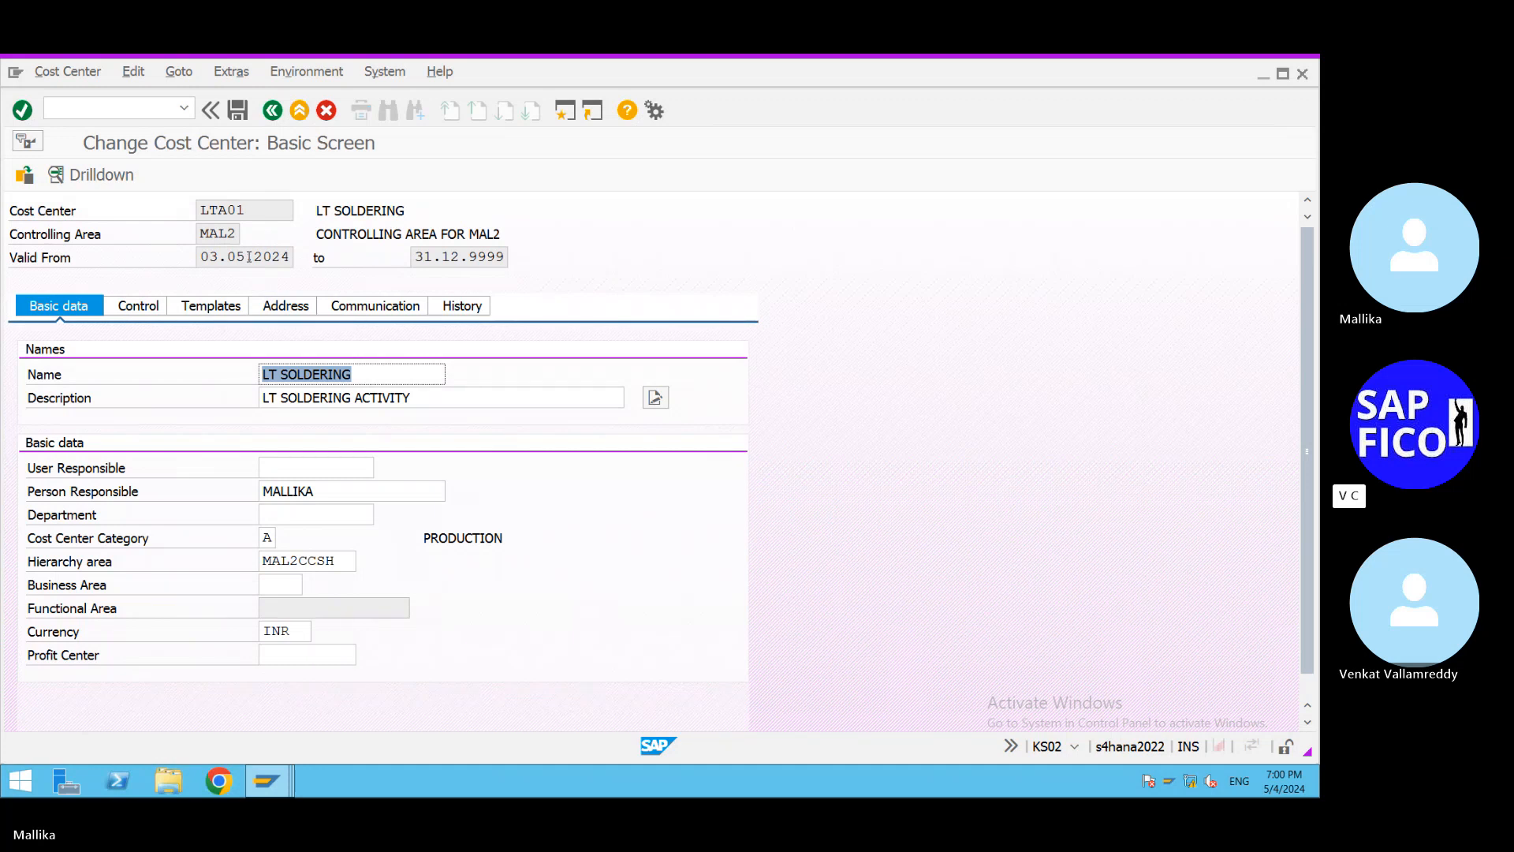
Return to KP06 and try to open the planning overview for LTA01 with cost elements 400614 to 400616.
click(81, 112)
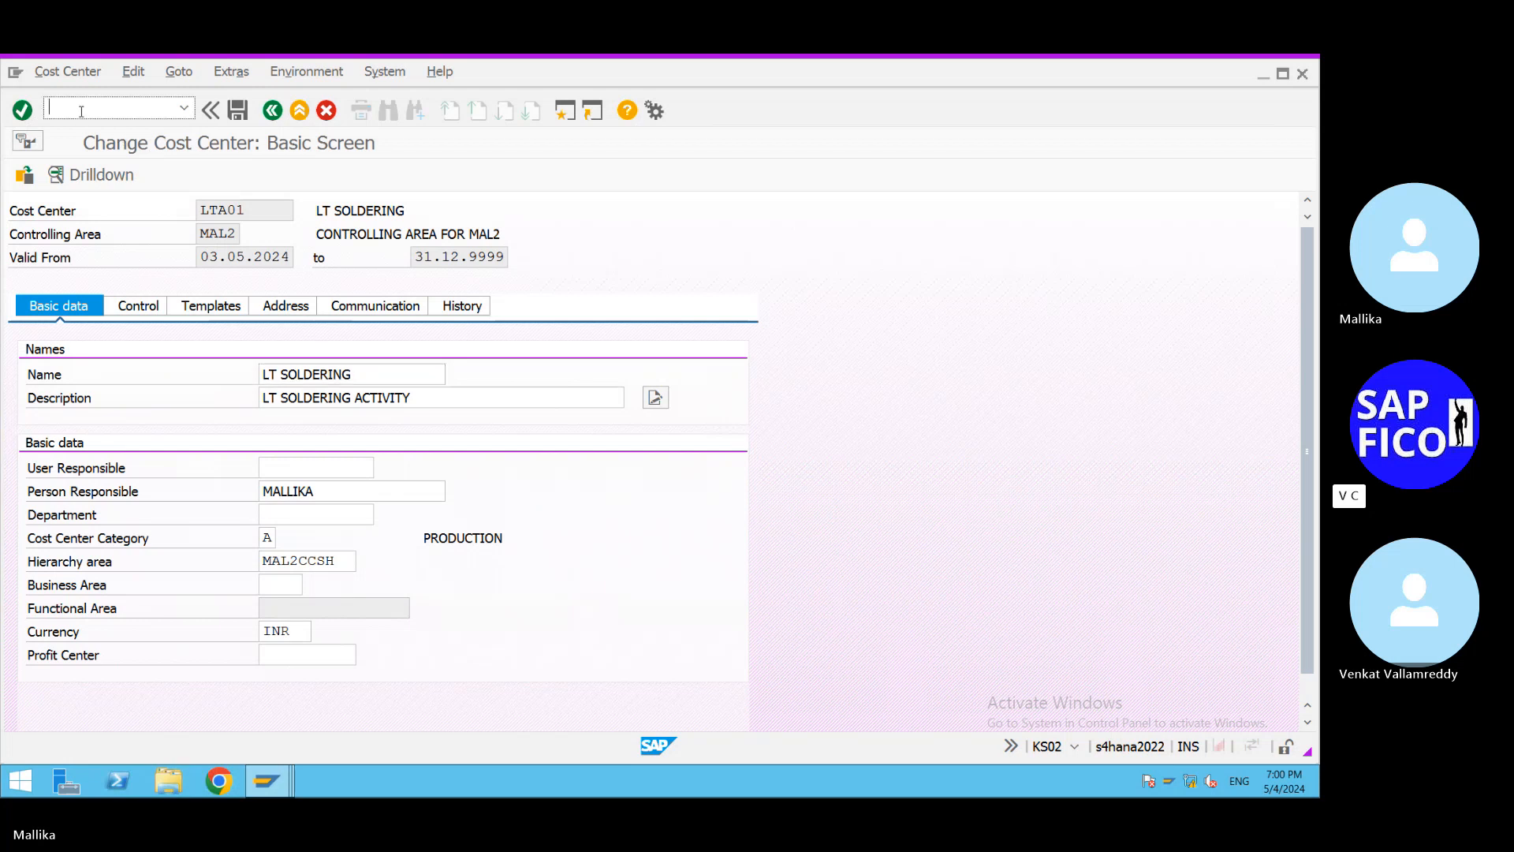
text(/N)
text(KP06)
key(Return)
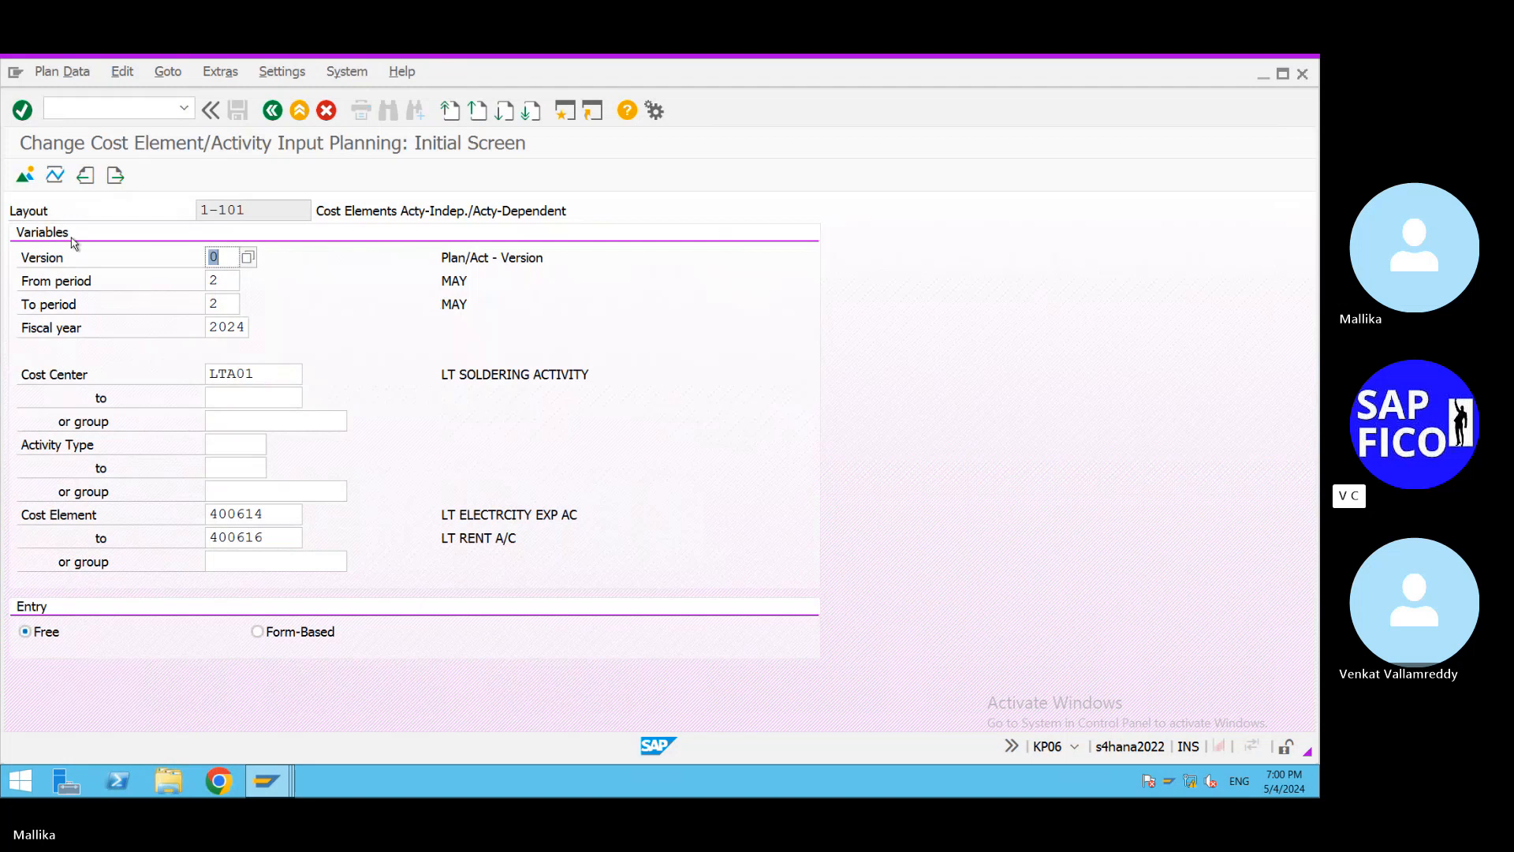
click(24, 176)
click(24, 176)
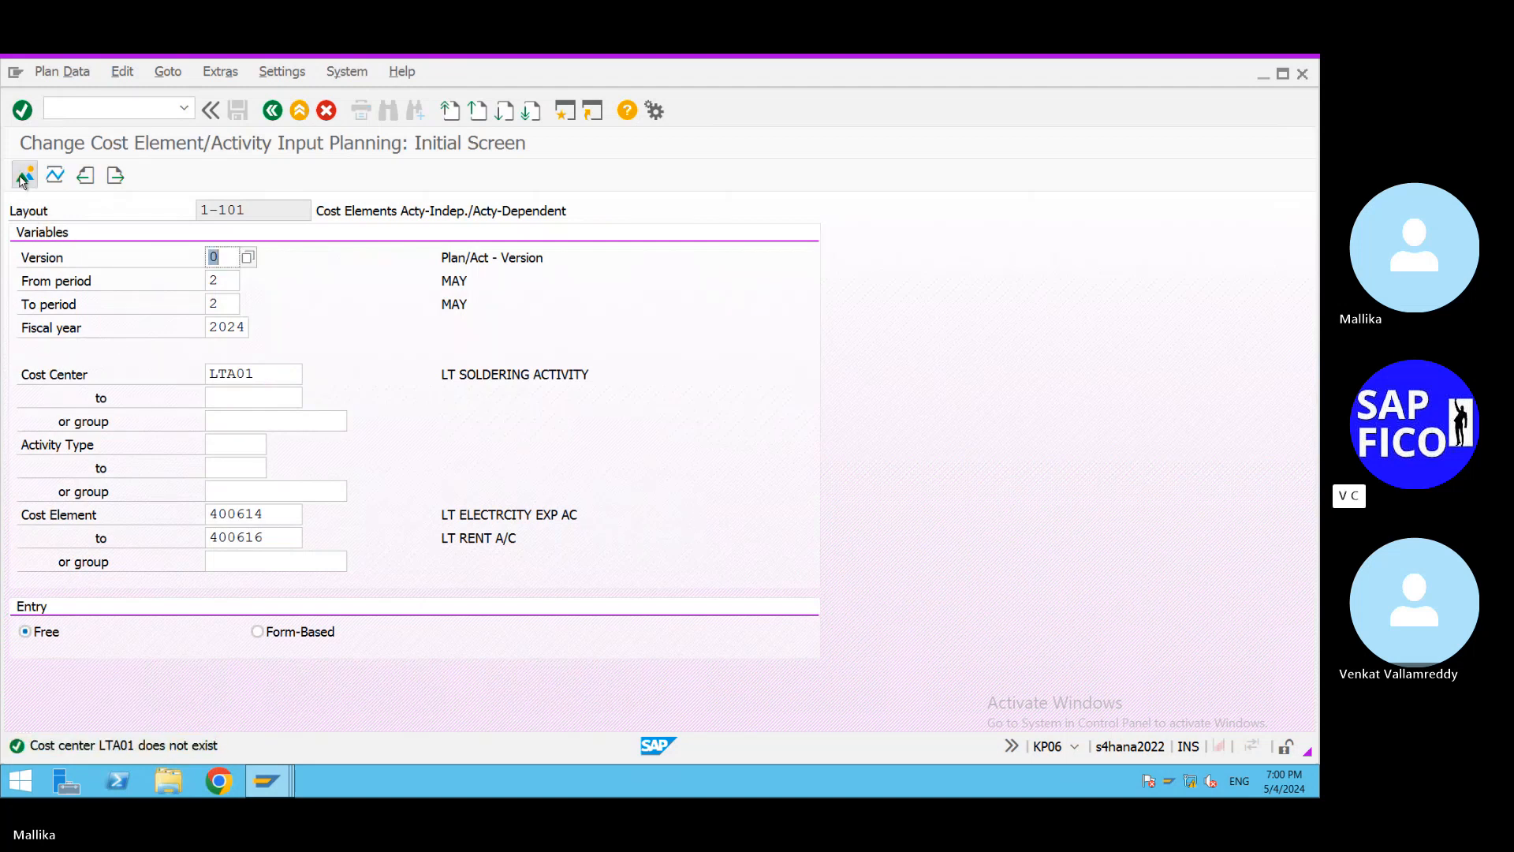
Read the detailed help for the LTA01 status message, including its procedure section, and close it.
double_click(14, 743)
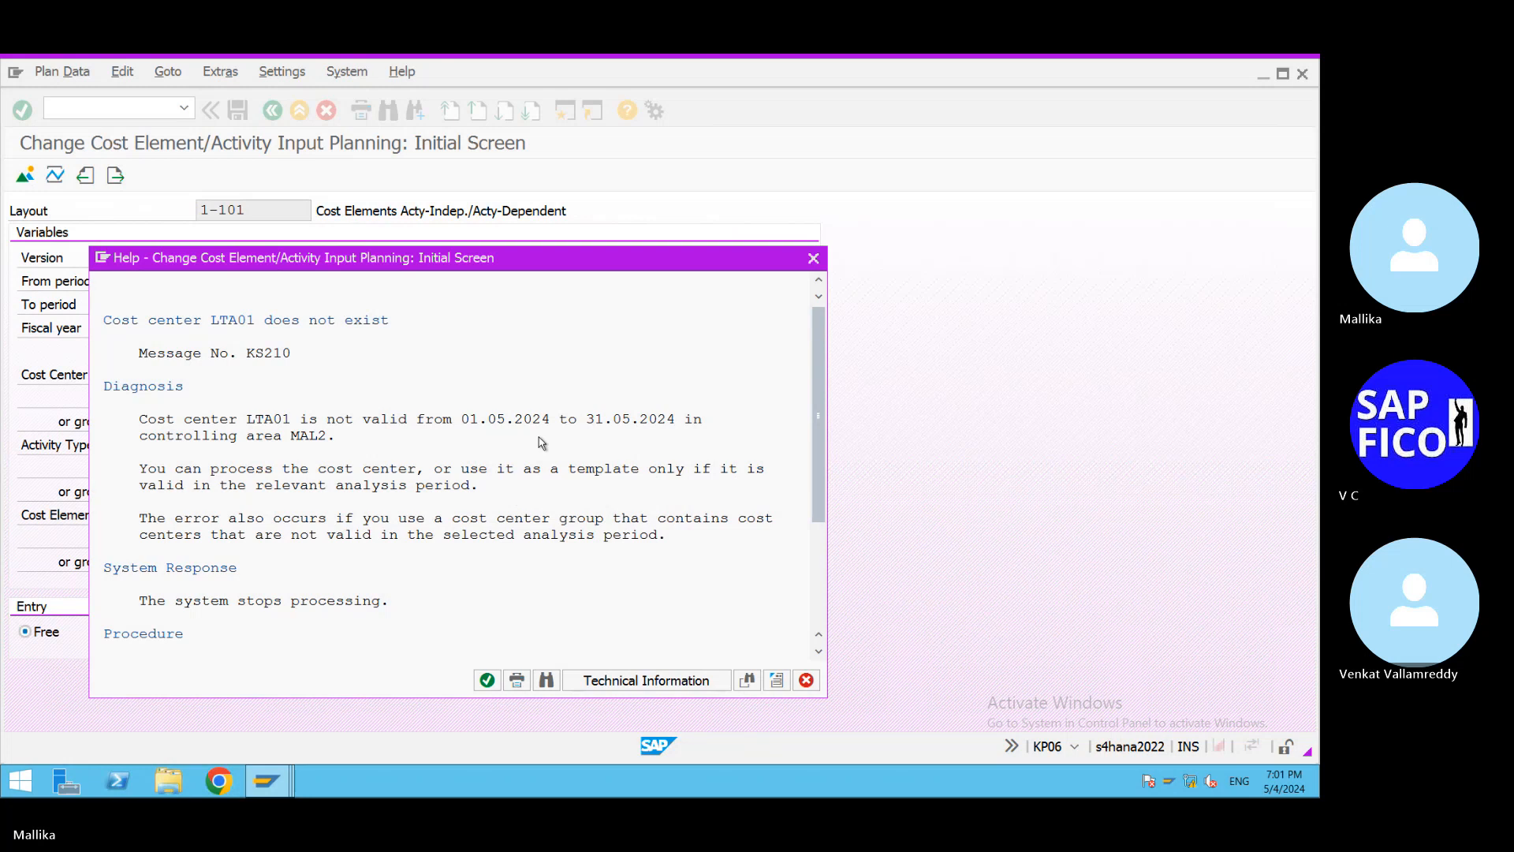
click(136, 633)
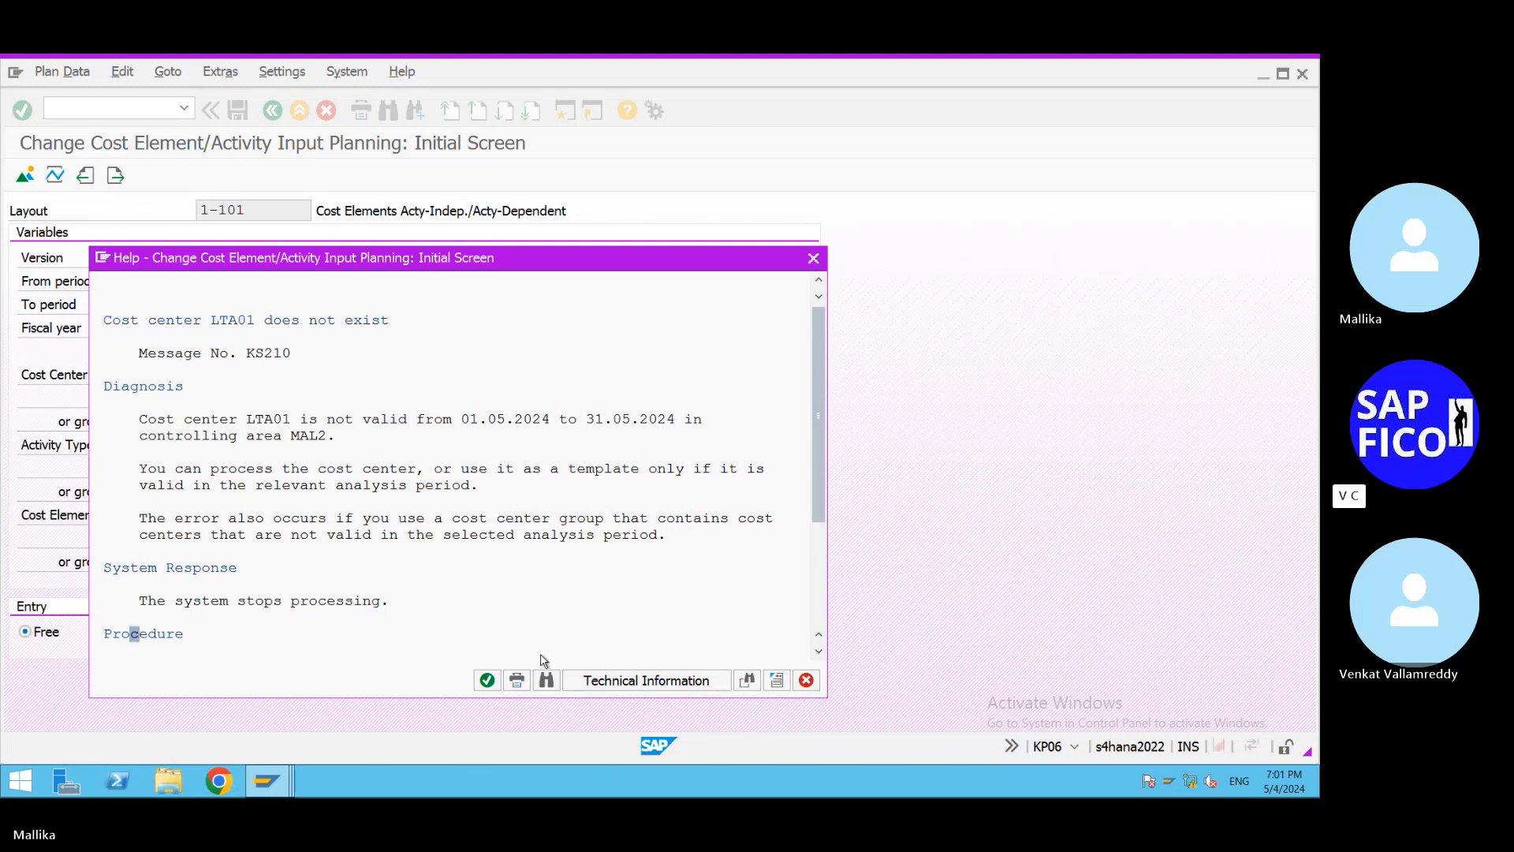
double_click(157, 636)
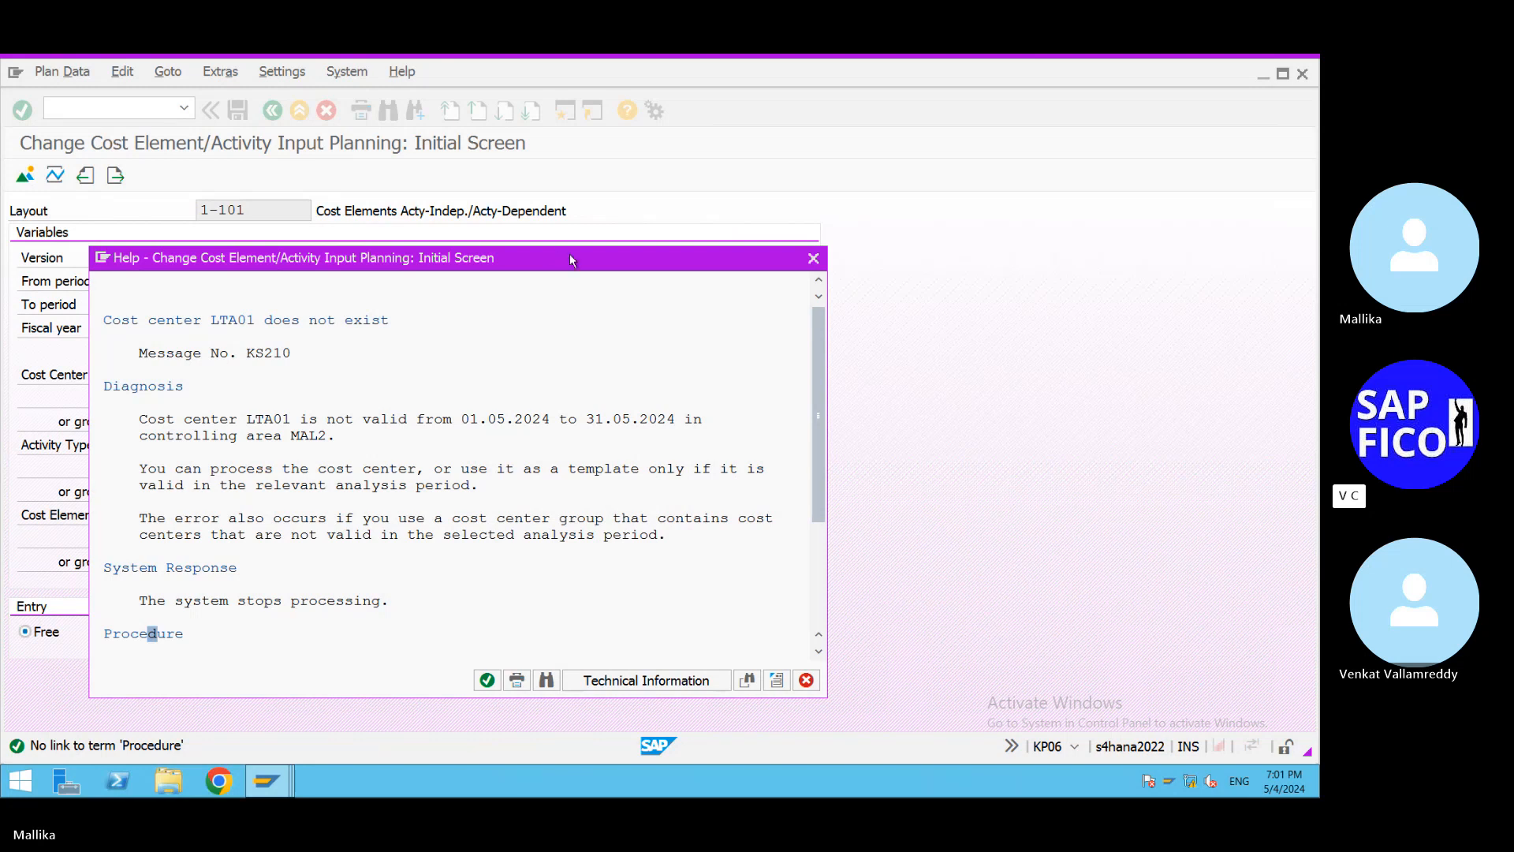
drag(571, 256, 919, 196)
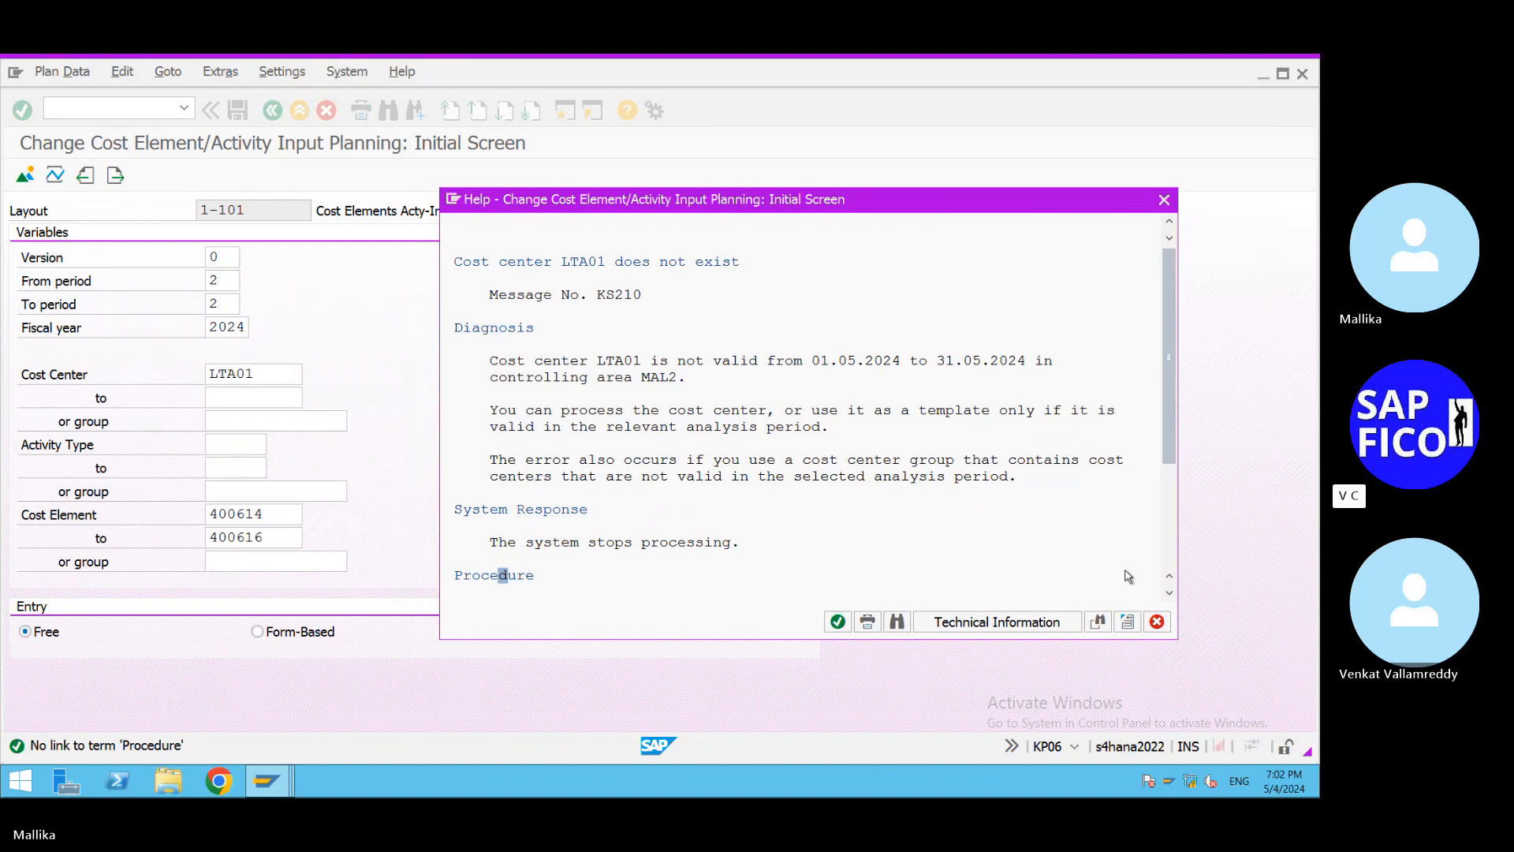
click(1157, 621)
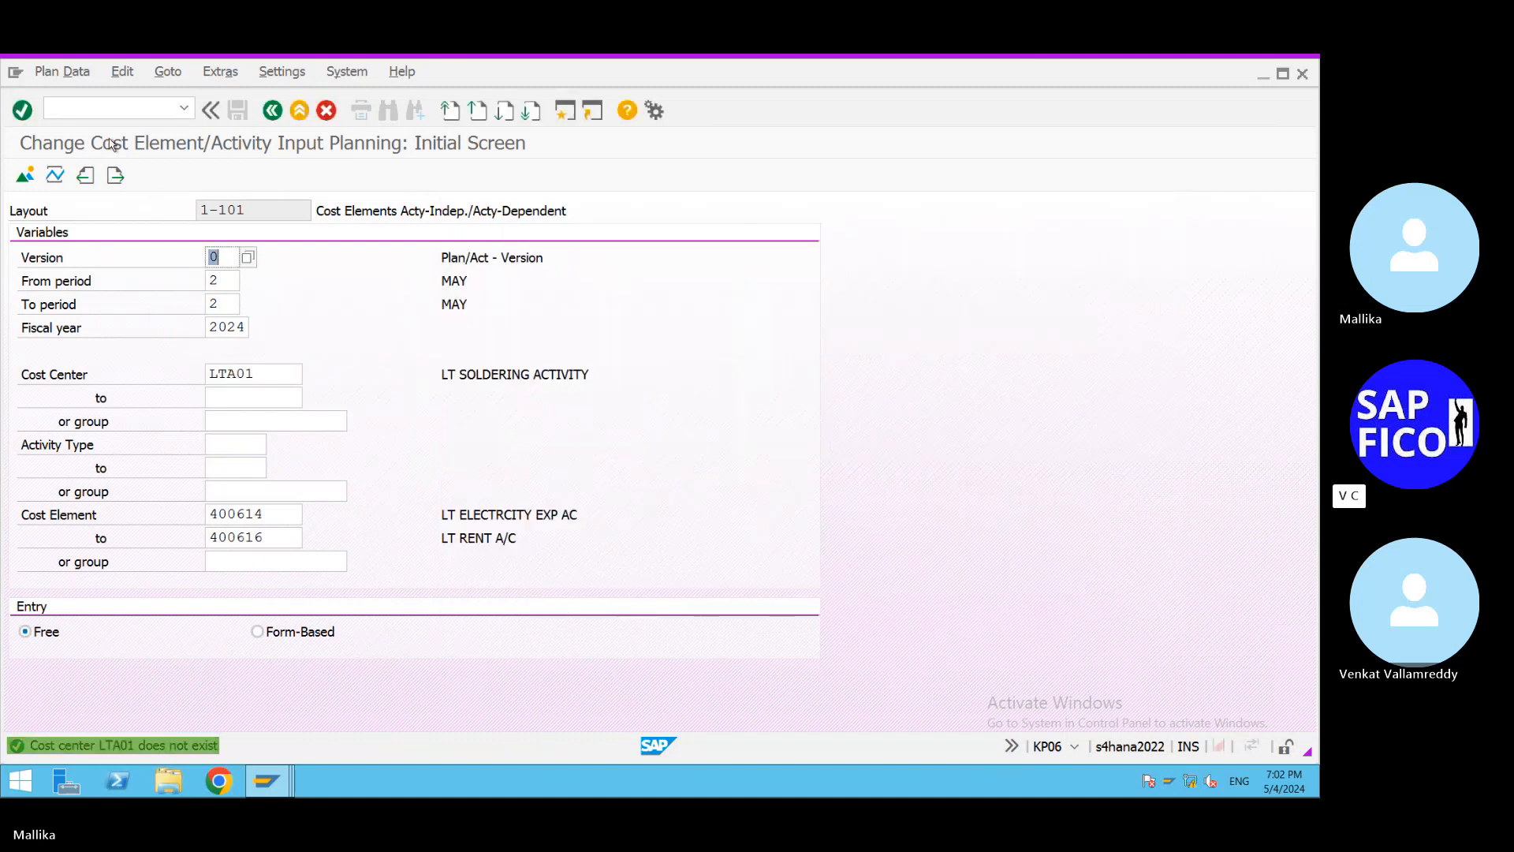
Open the cost center standard hierarchy with transaction OKEON.
click(78, 112)
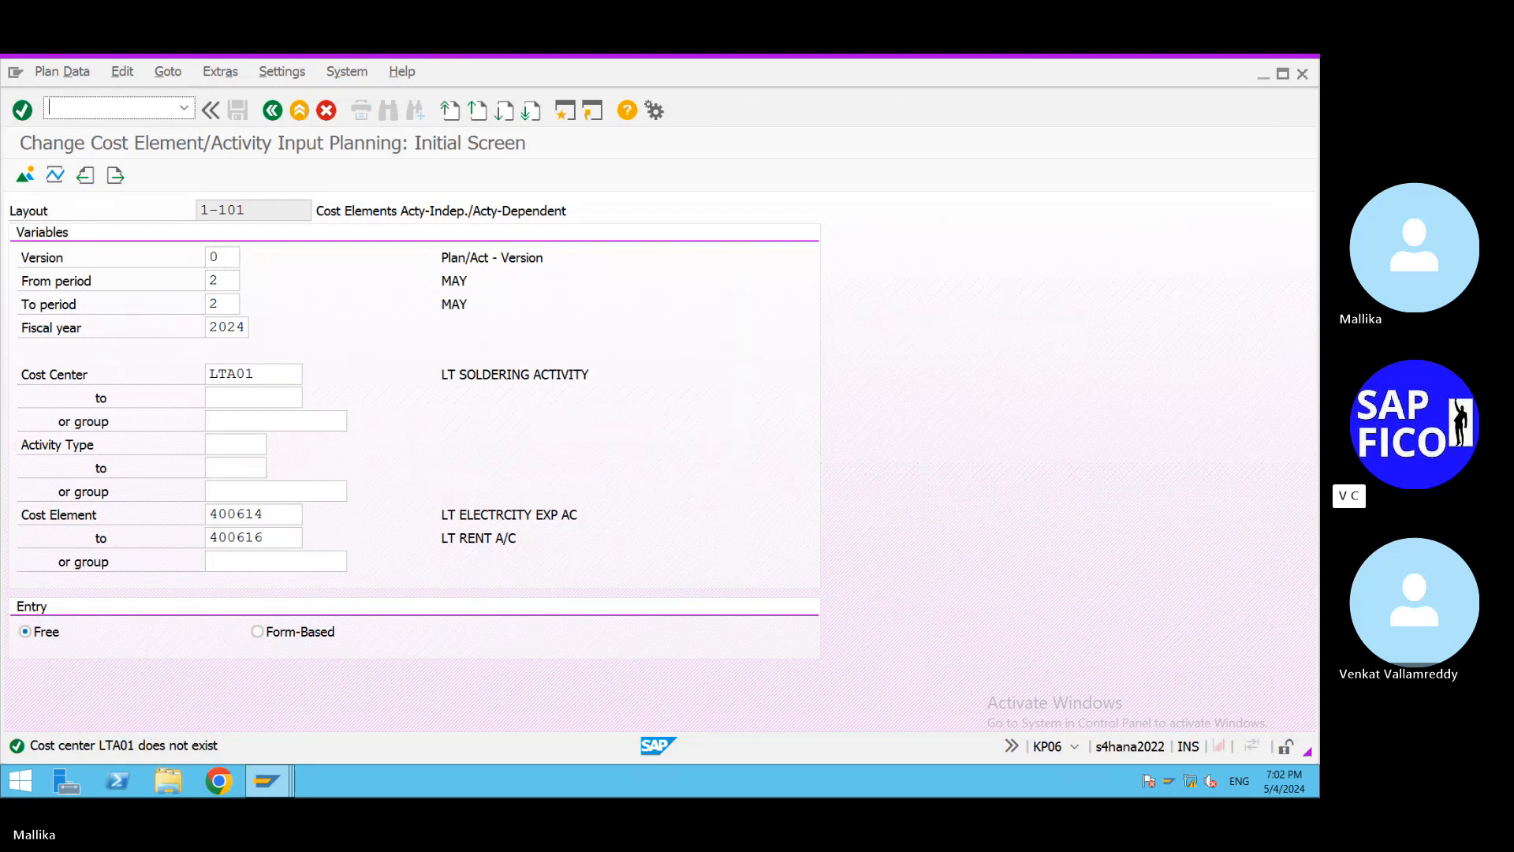
text(/NOKE01)
key(BackSpace)
text(N)
key(Return)
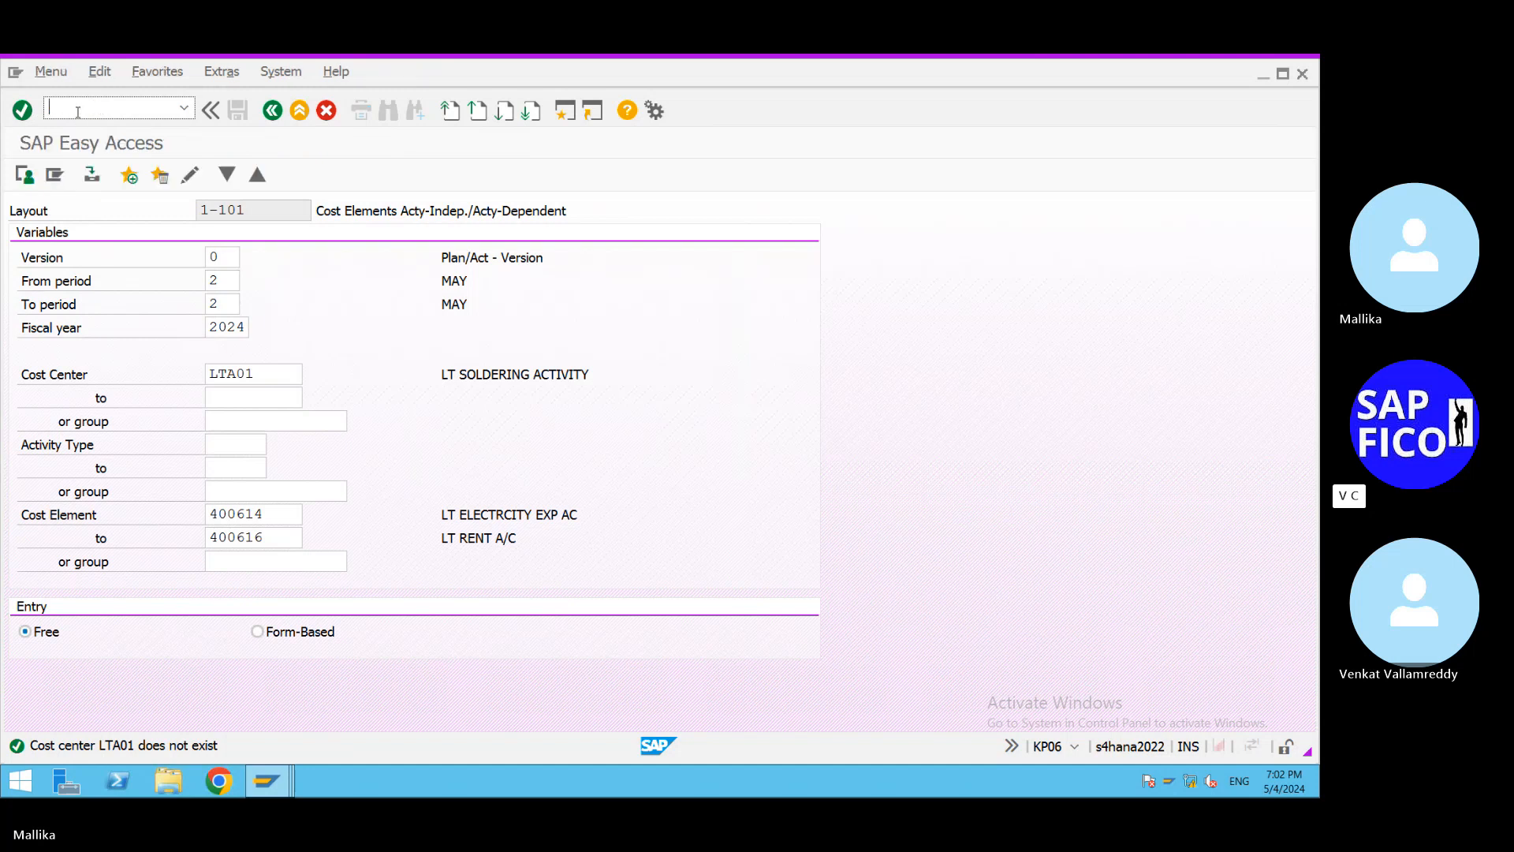
text(/NOKE)
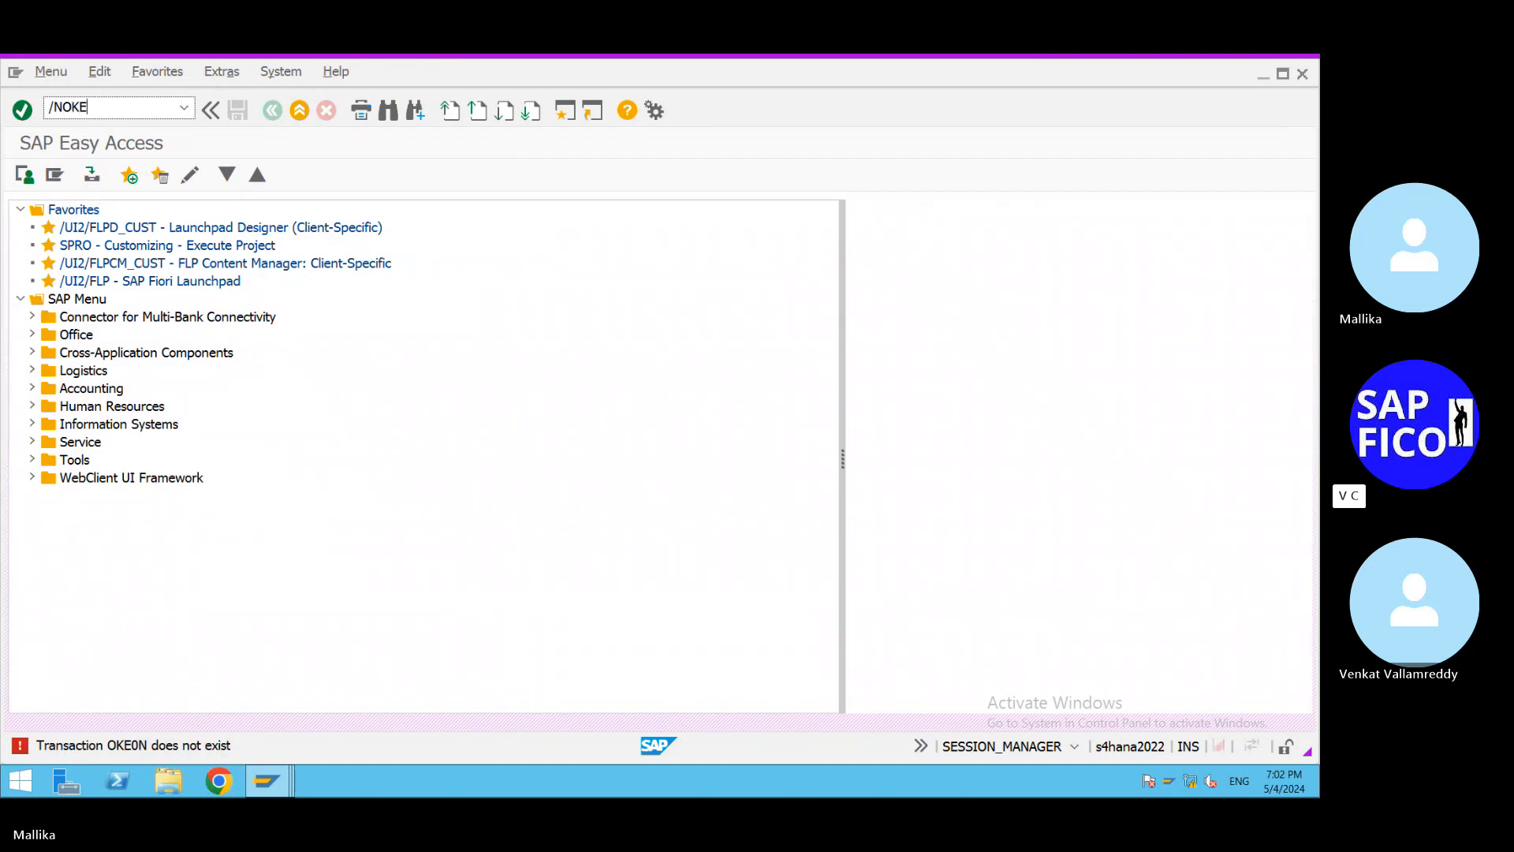
text(ON)
key(Return)
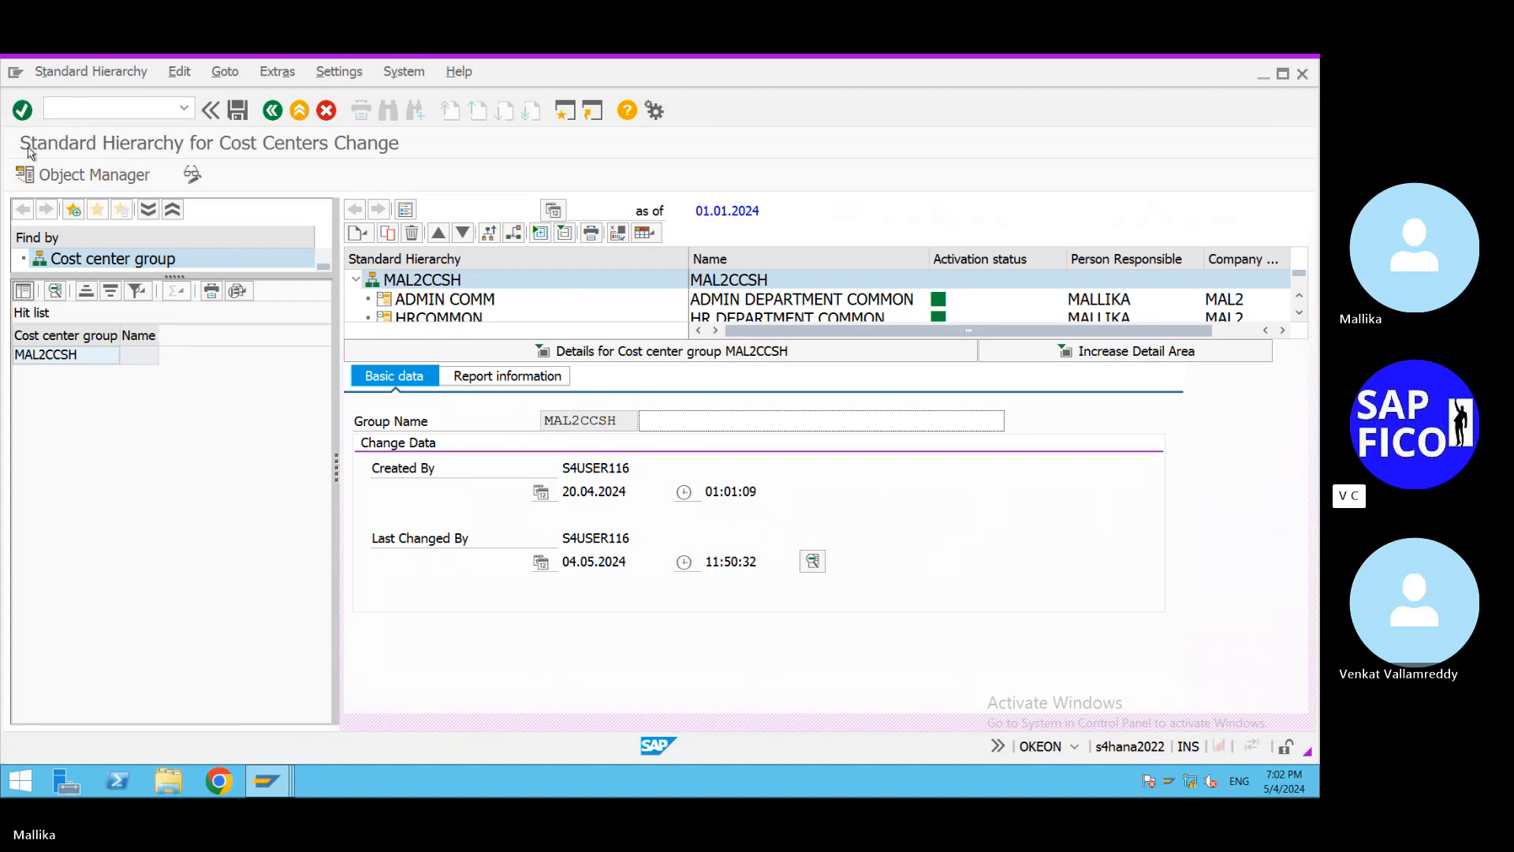
Show the details of cost center LTA01 in the standard hierarchy and switch the hierarchy to display mode.
click(1299, 316)
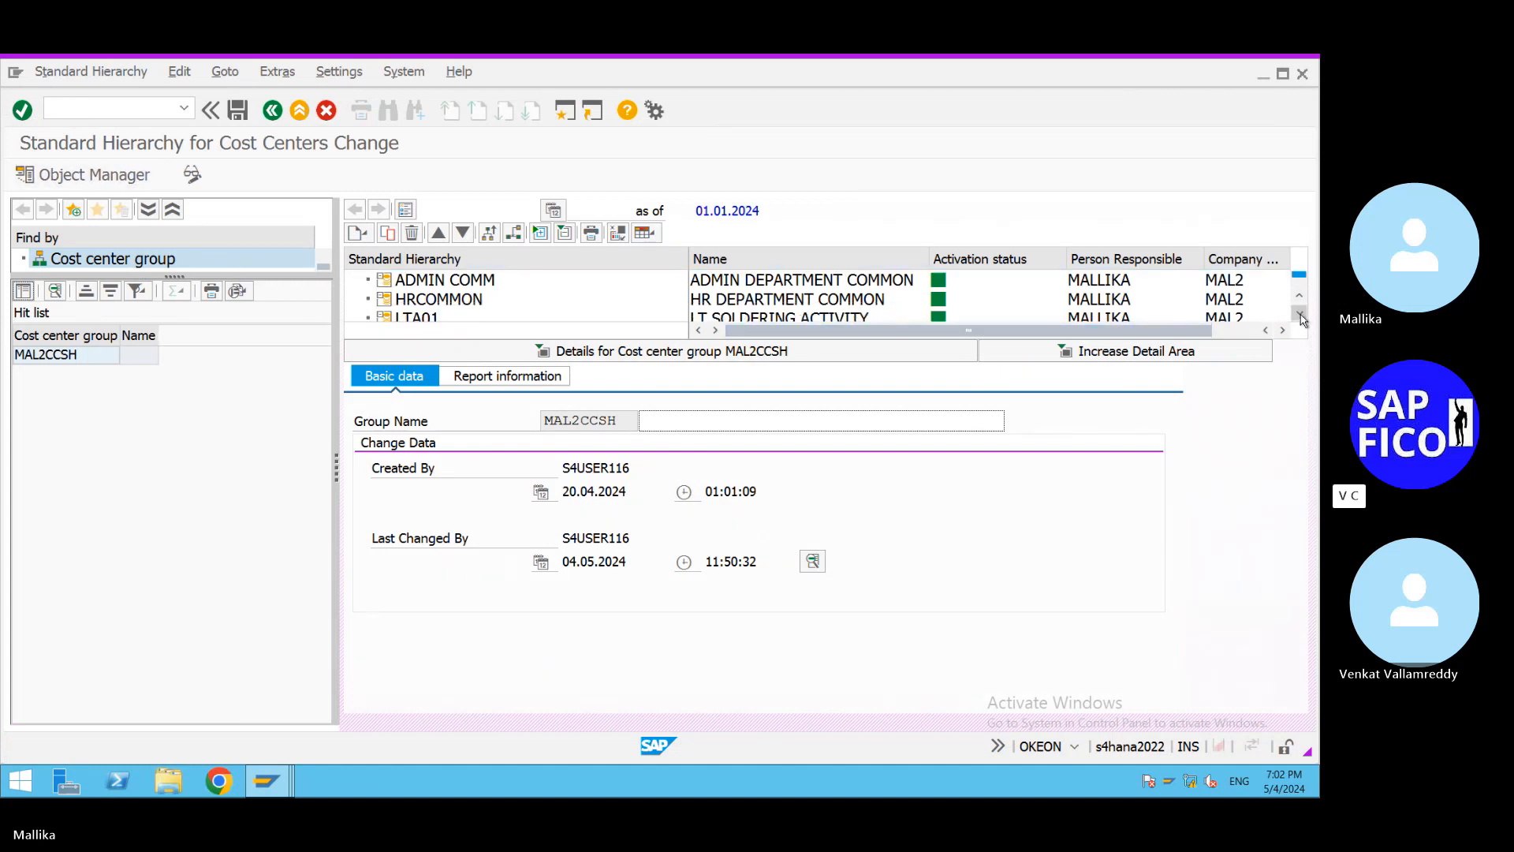
click(1300, 315)
click(1300, 315)
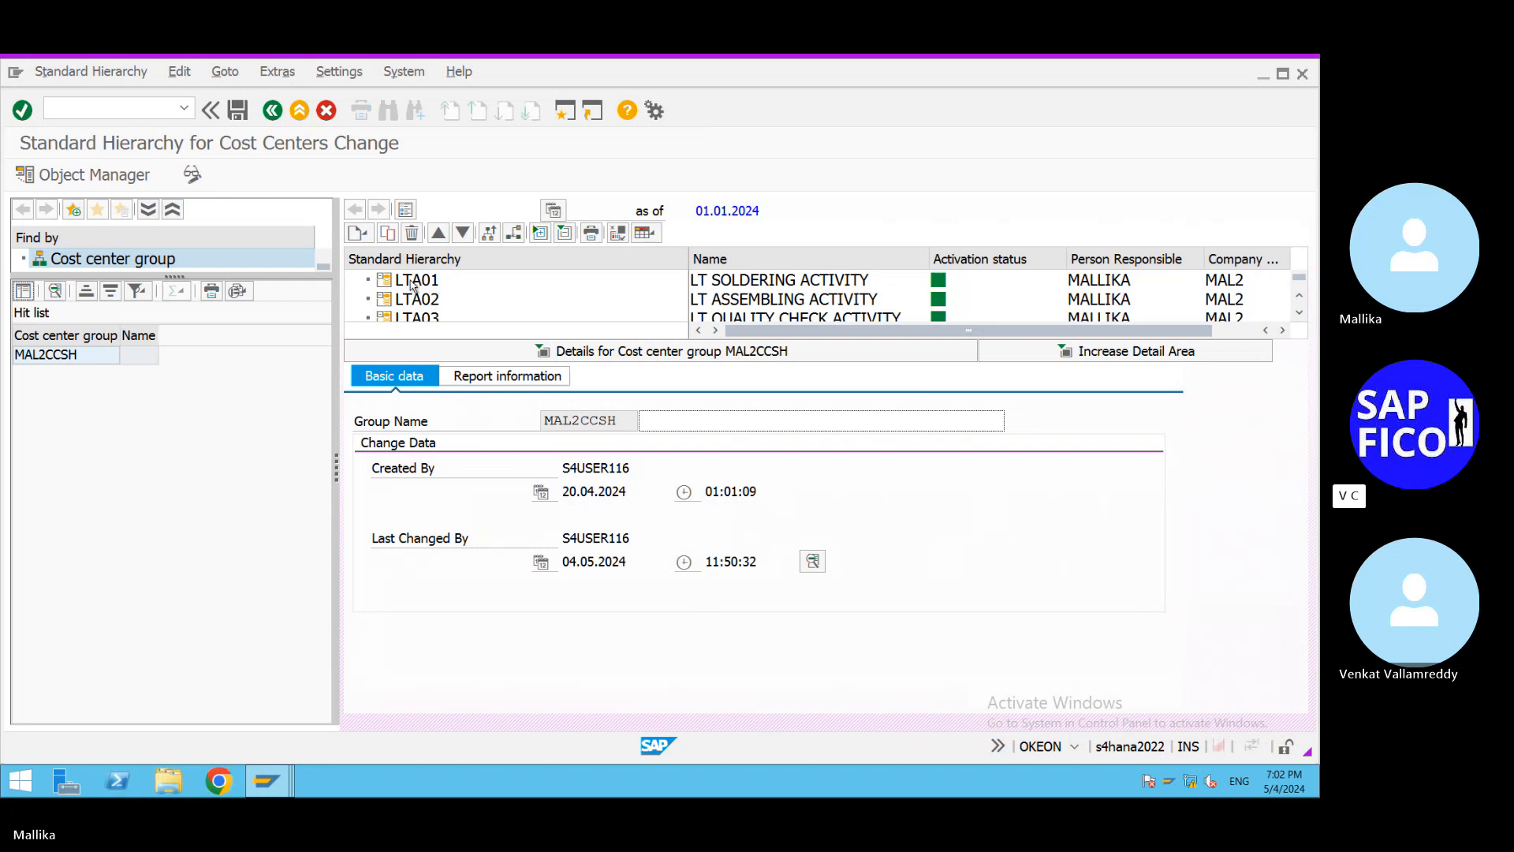
double_click(411, 280)
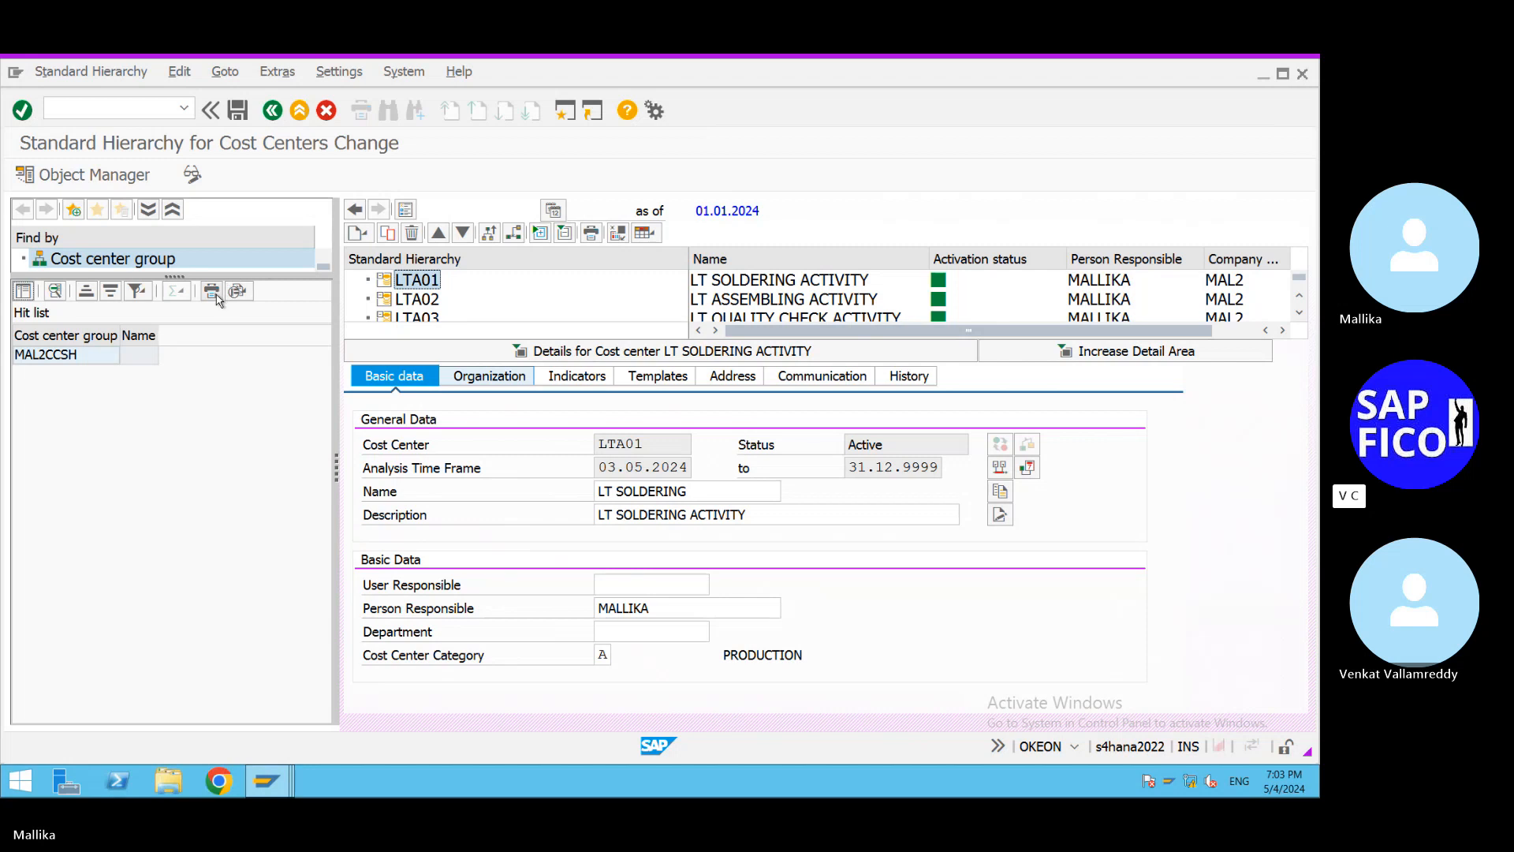
click(192, 175)
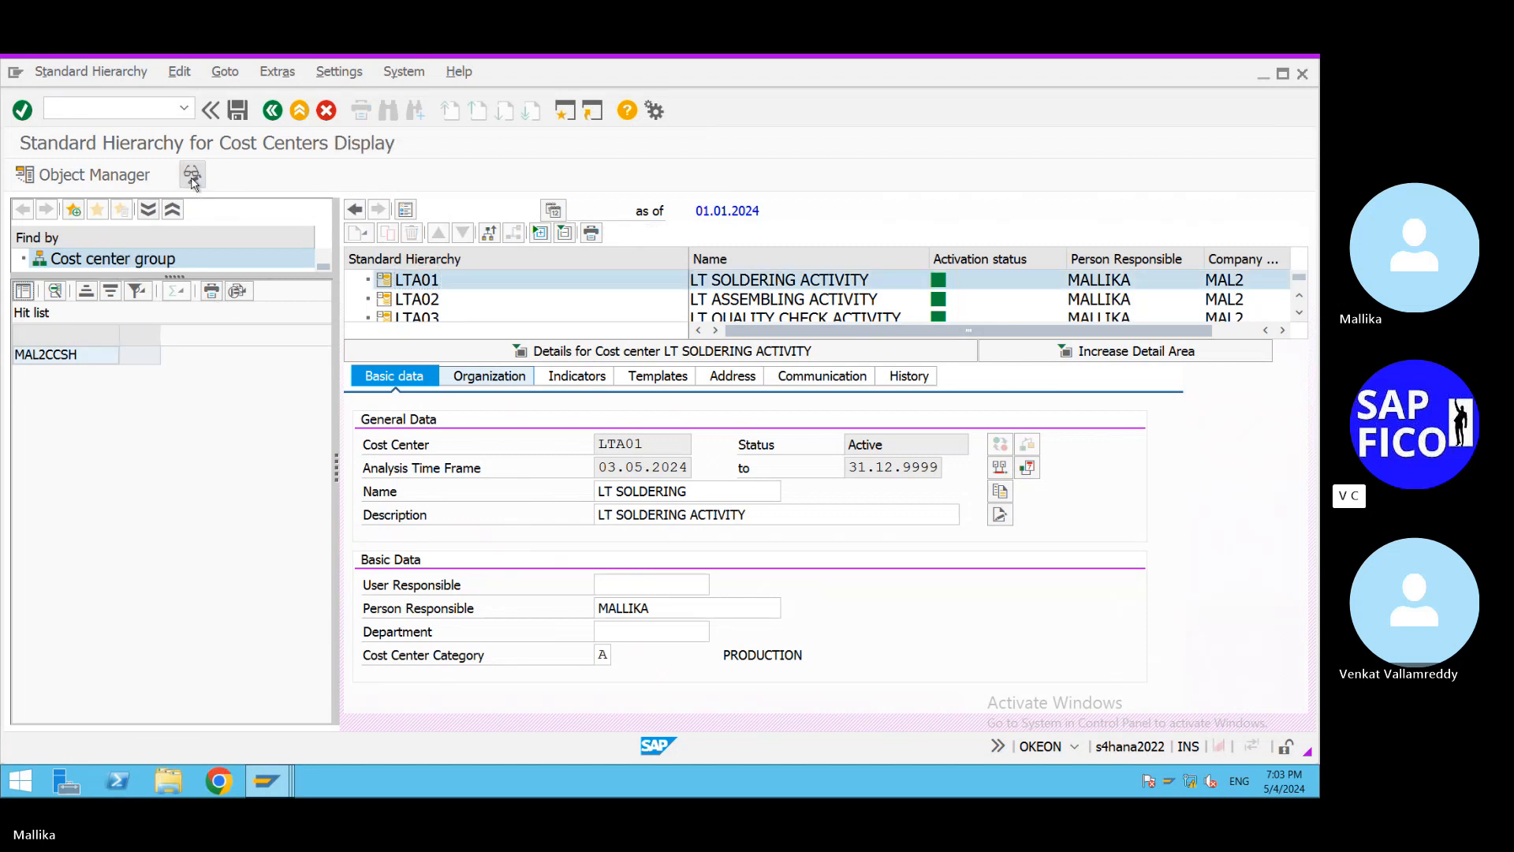
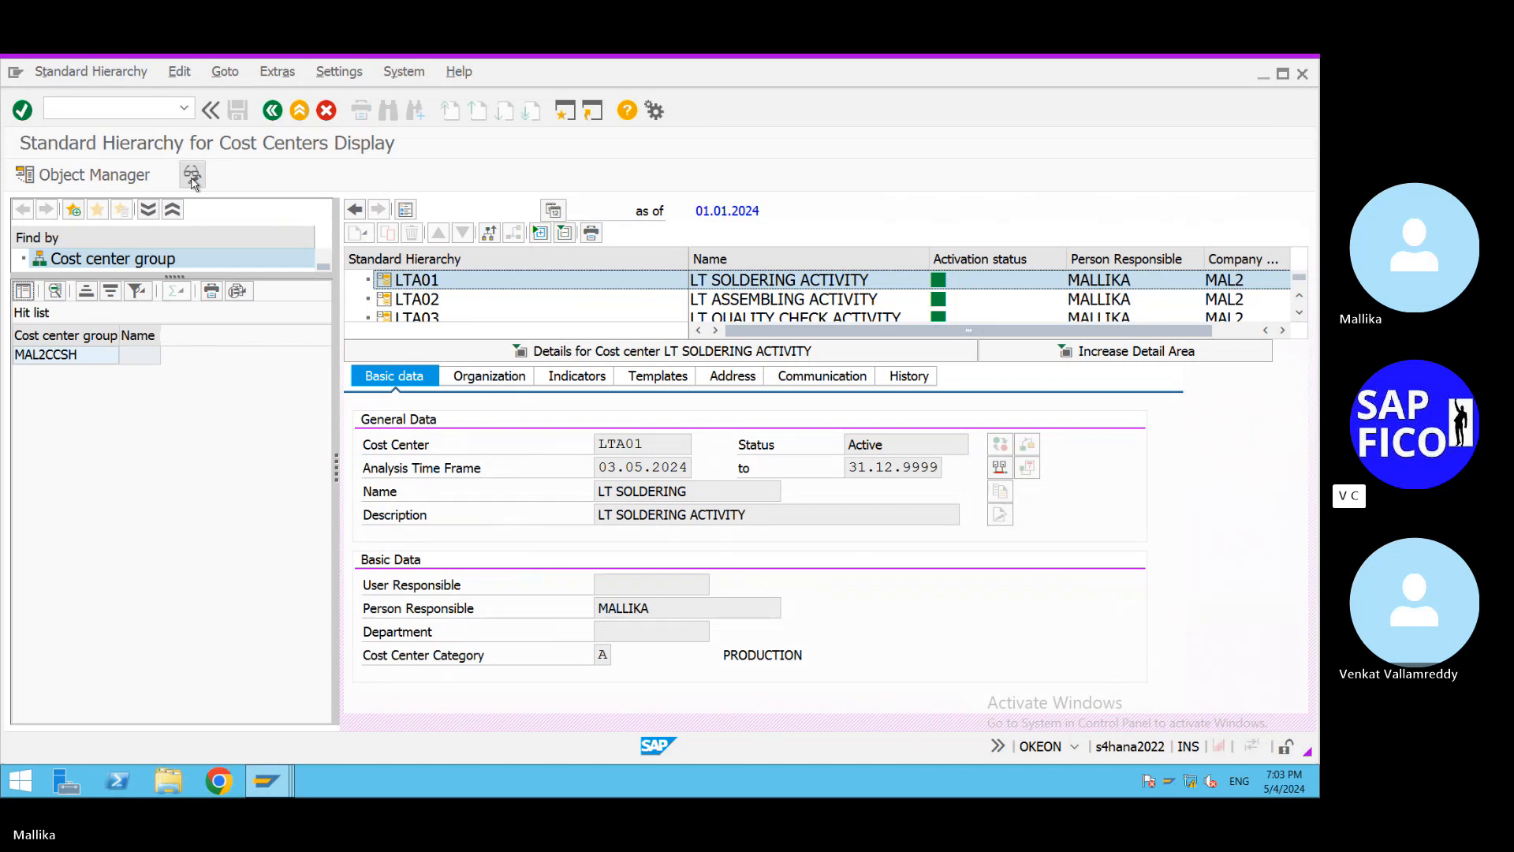
Return to KP06, set the to-period to 3 and try to open the planning overview.
click(183, 108)
click(115, 159)
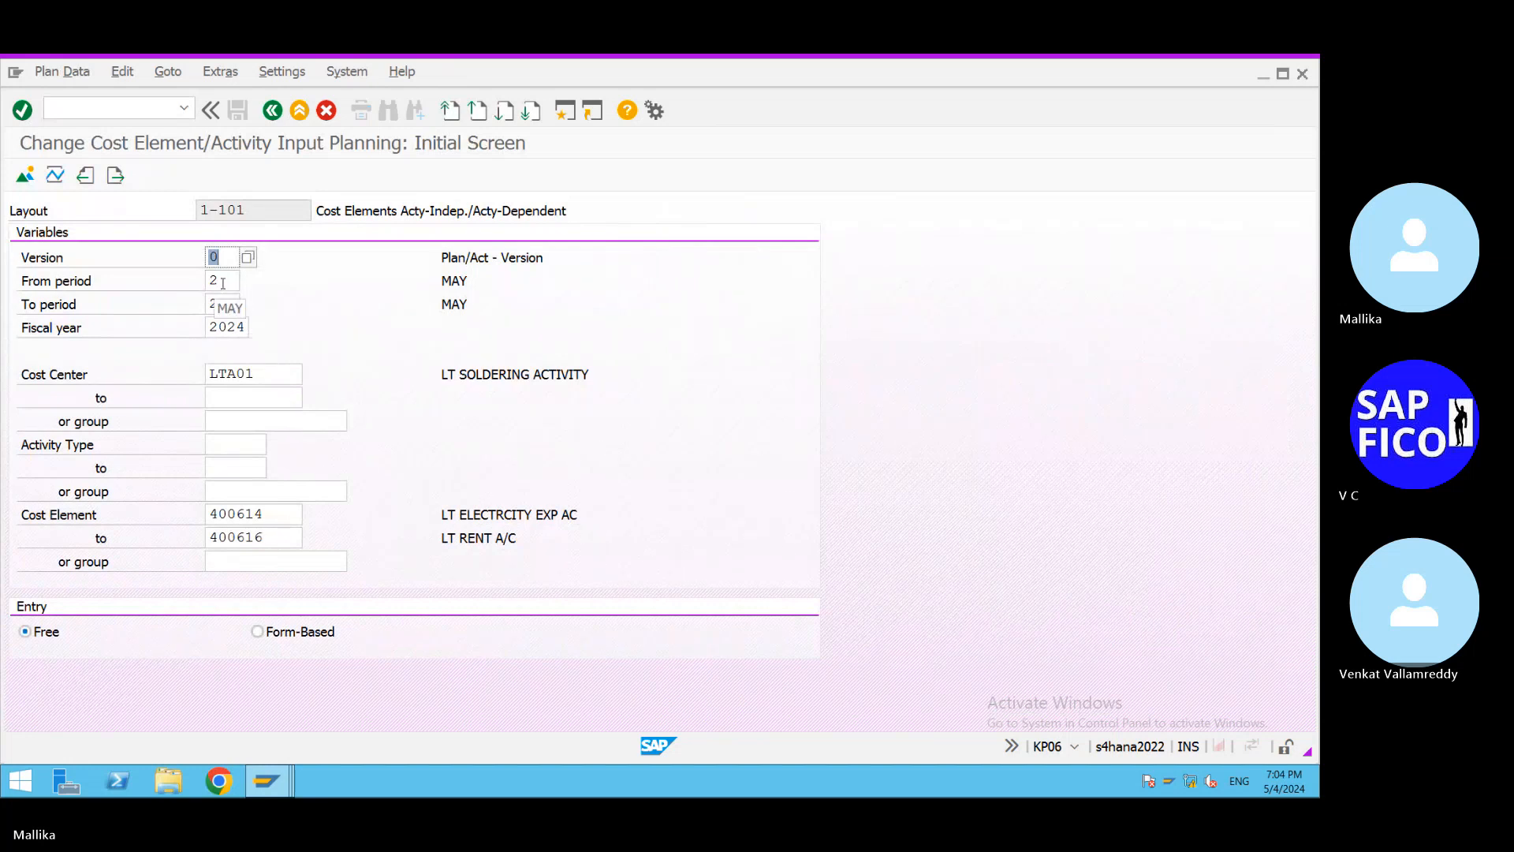
click(224, 300)
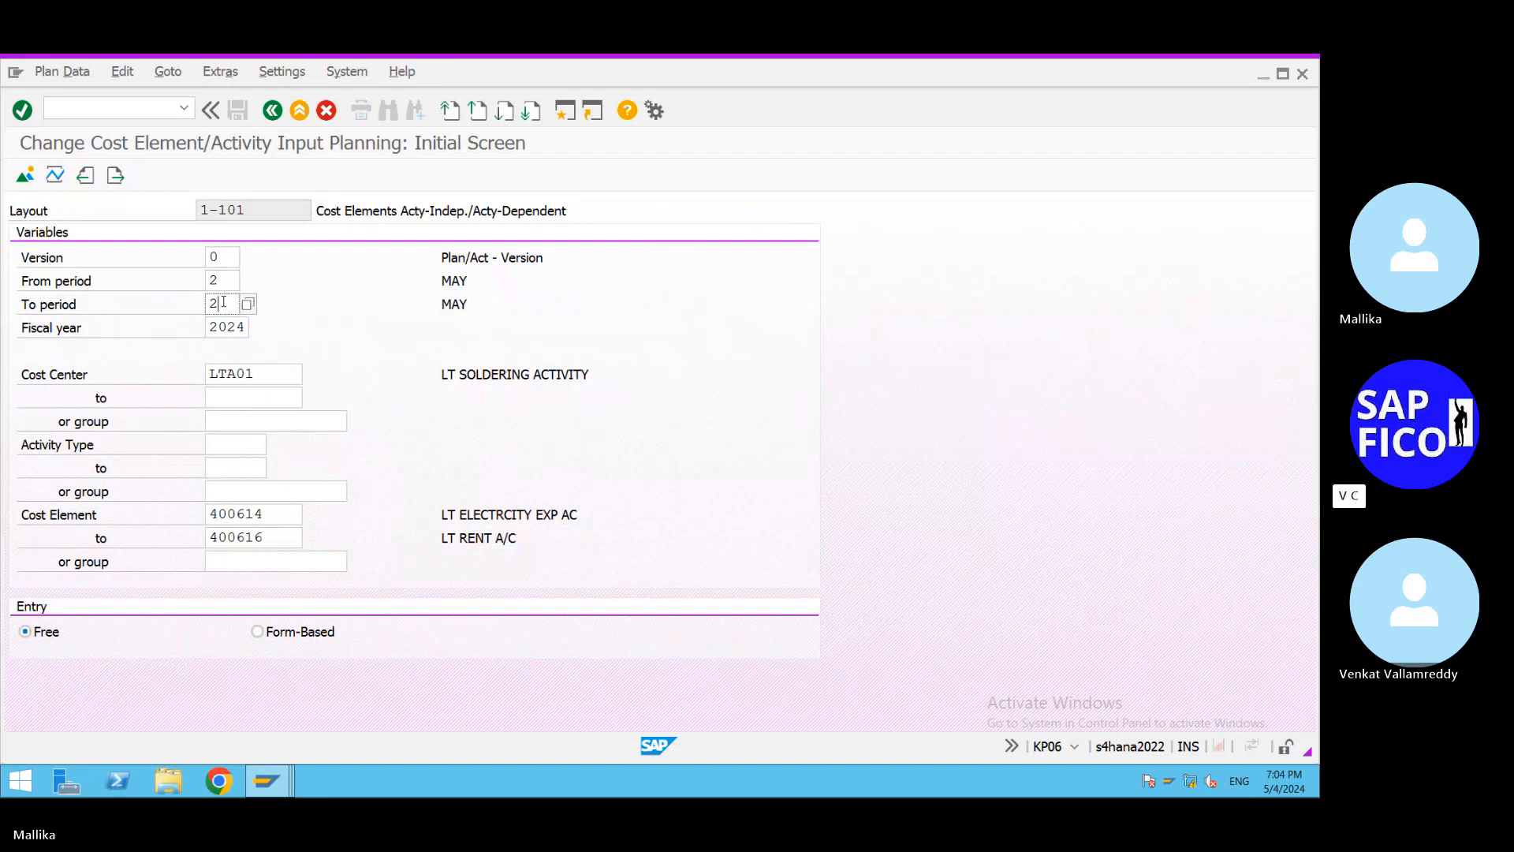
key(BackSpace)
text(3)
click(24, 176)
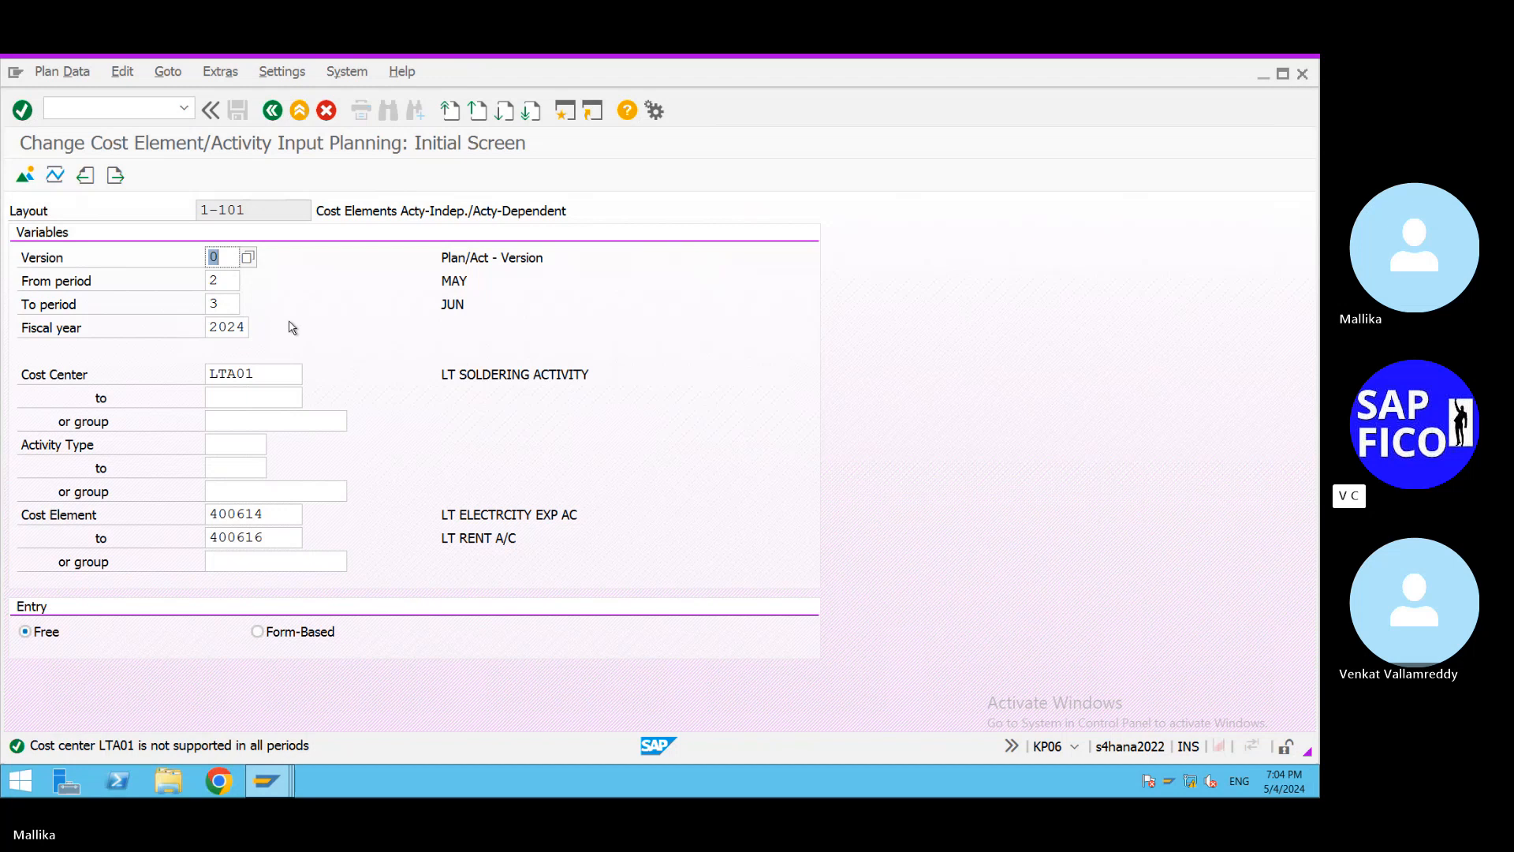
Clear the from-period and to-period and try to open the planning overview without them.
click(230, 305)
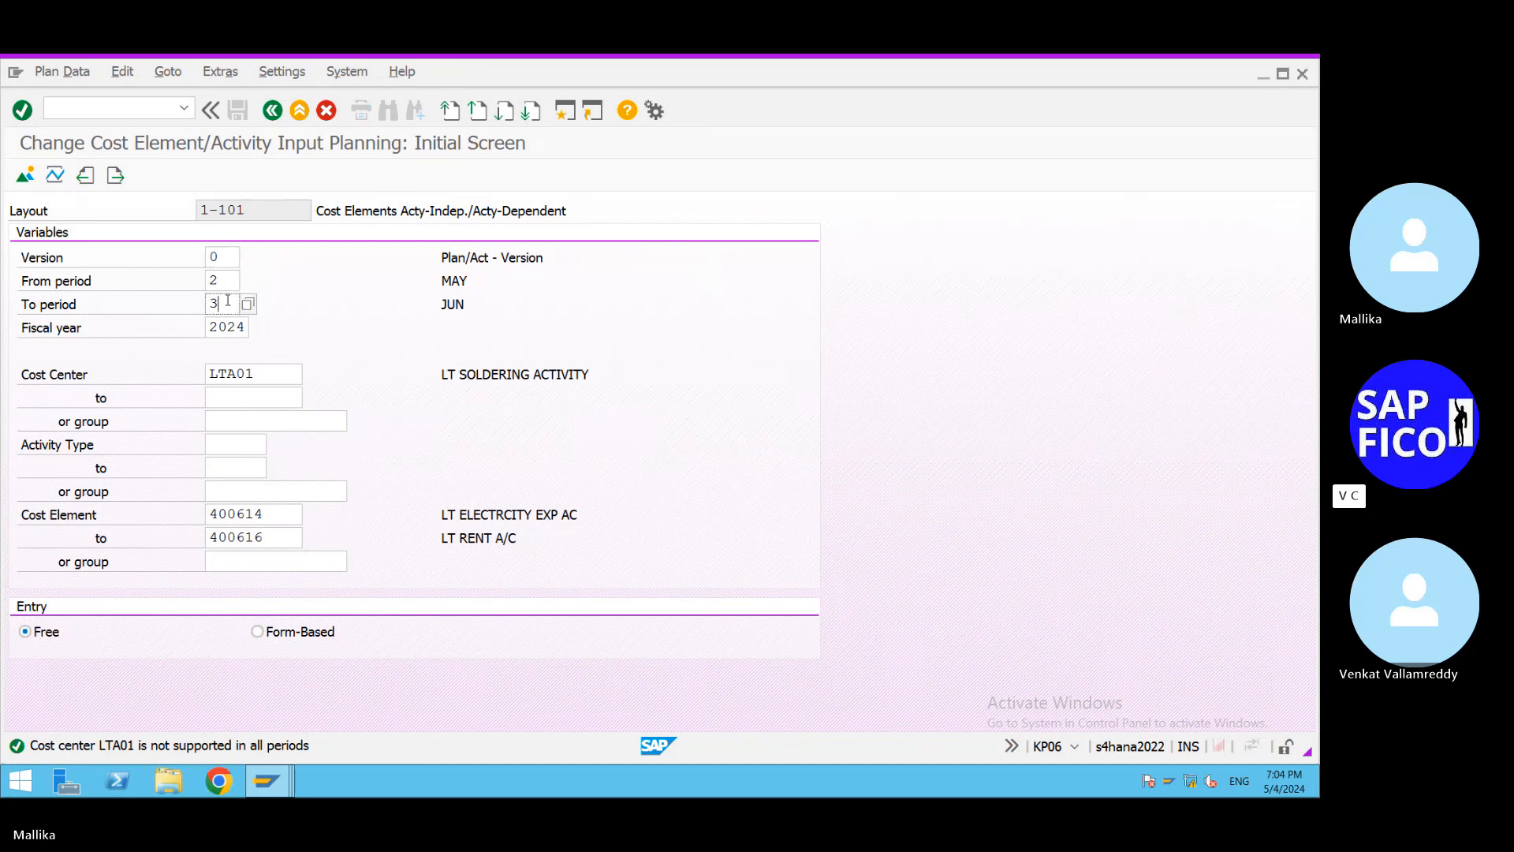
key(BackSpace)
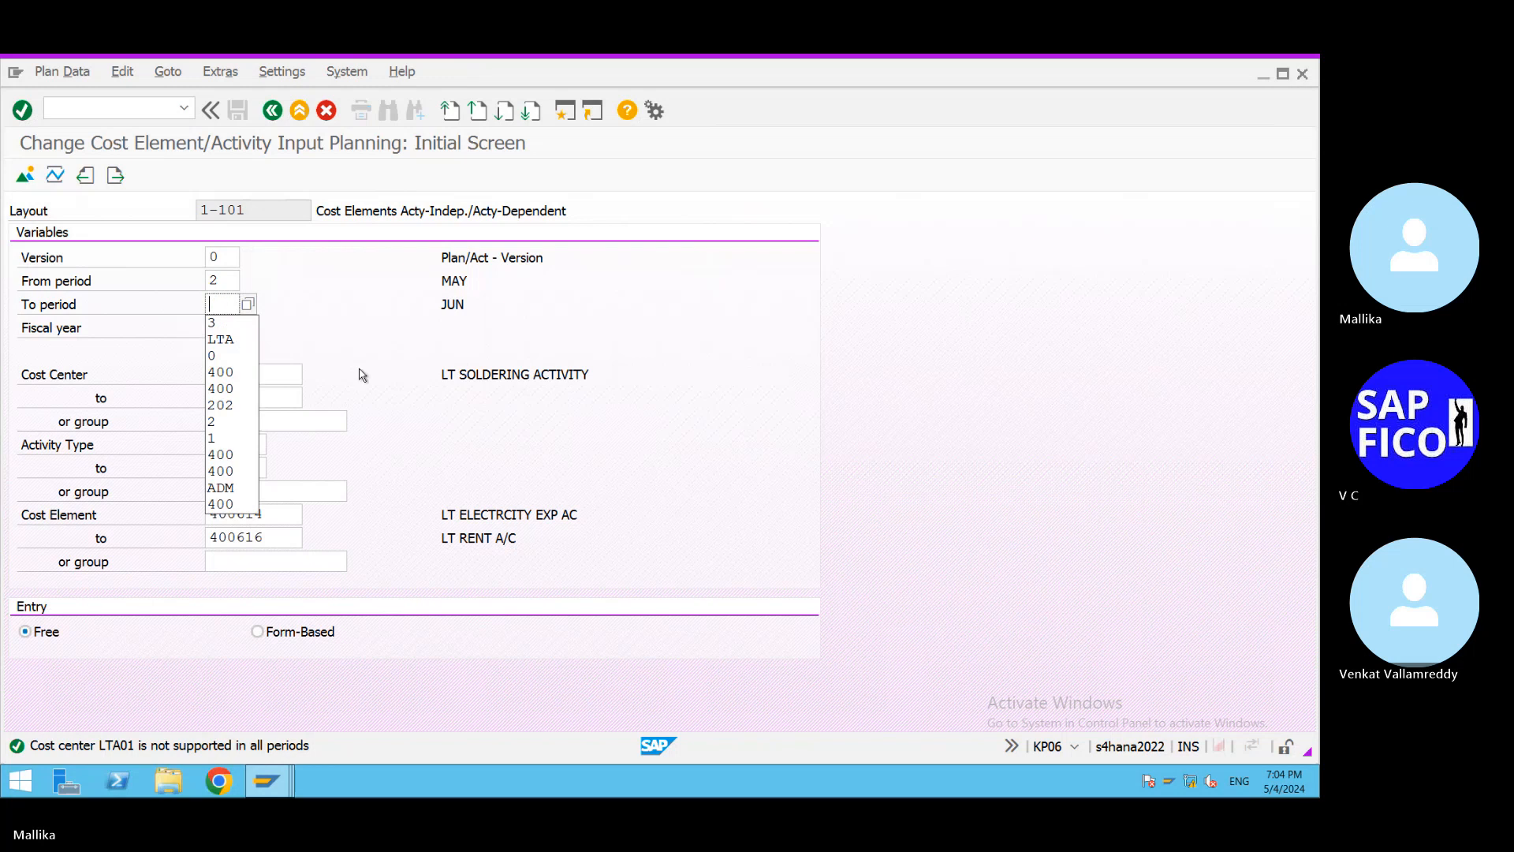
key(Escape)
click(228, 280)
key(BackSpace)
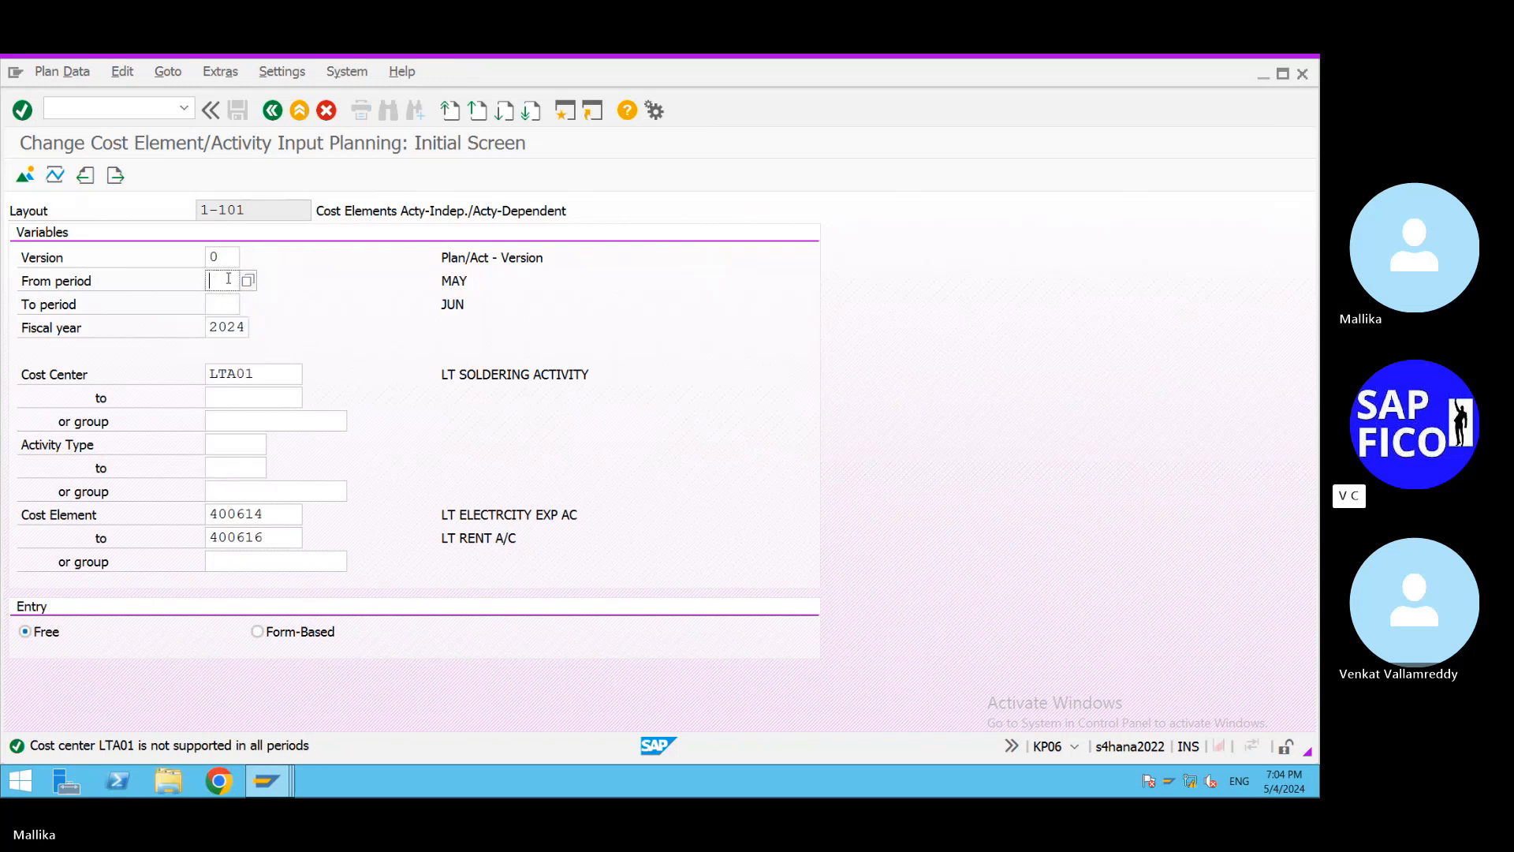
key(Escape)
click(24, 176)
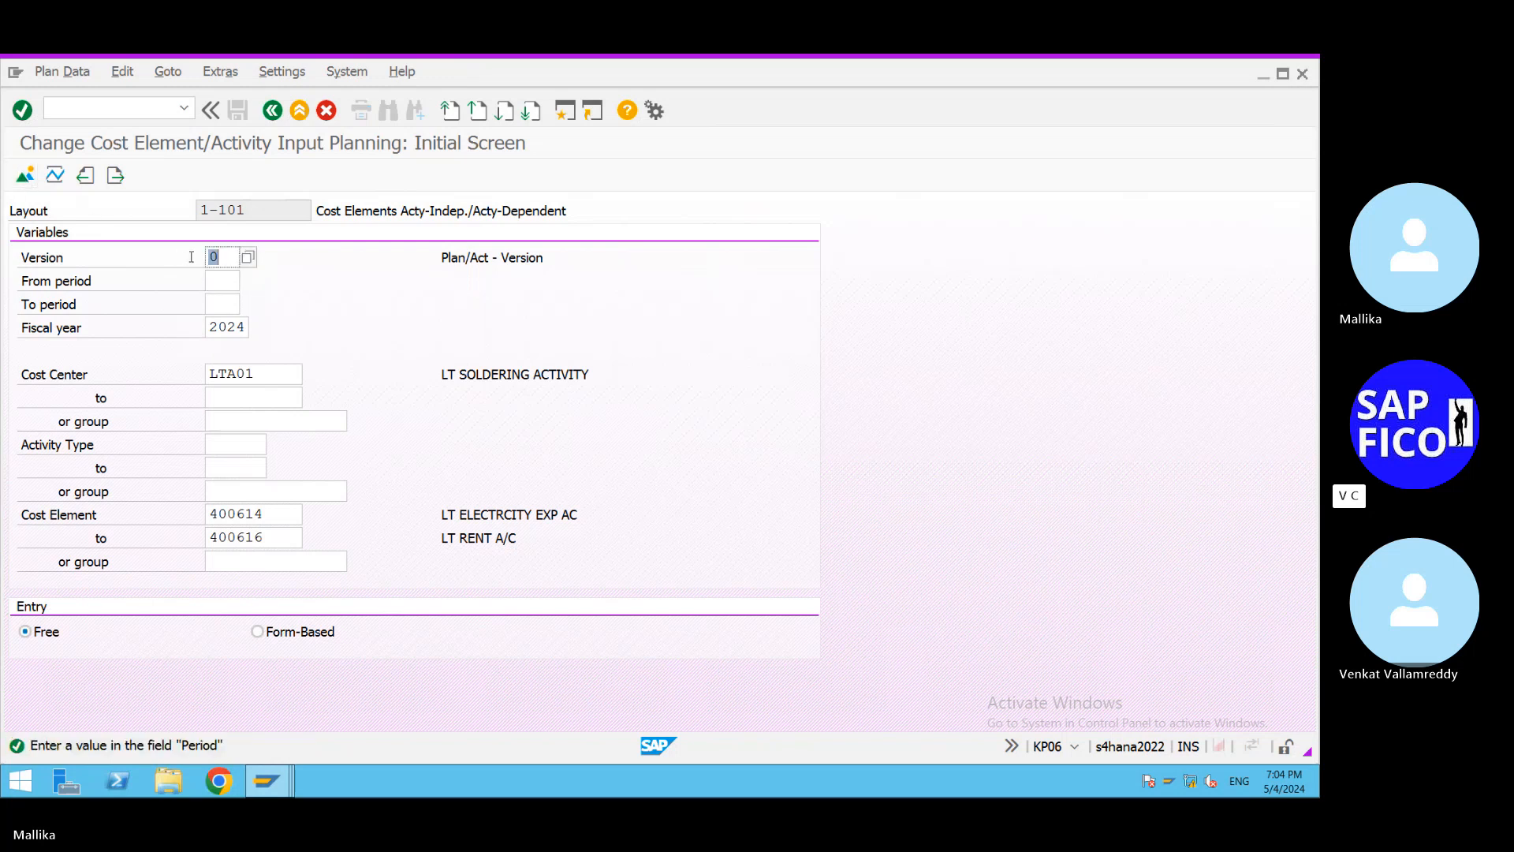
Set both the from-period and the to-period to 2 for the LTA01 planning selection.
click(219, 282)
text(2)
click(26, 176)
click(227, 302)
text(2)
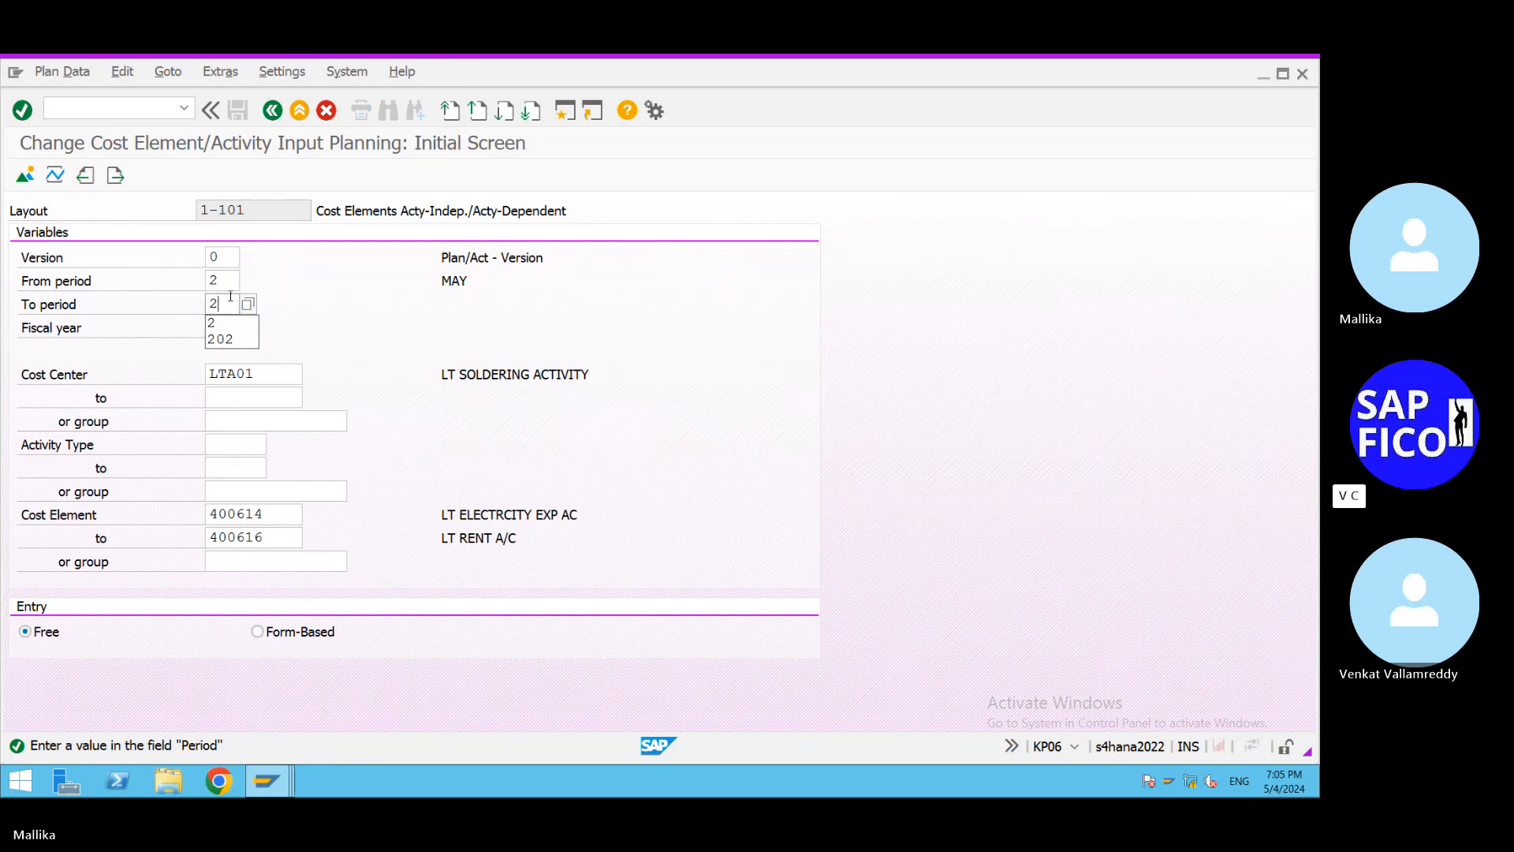
Try to open the planning overview for LTA01 in period 2 and read the long text of the resulting message.
click(281, 308)
click(26, 177)
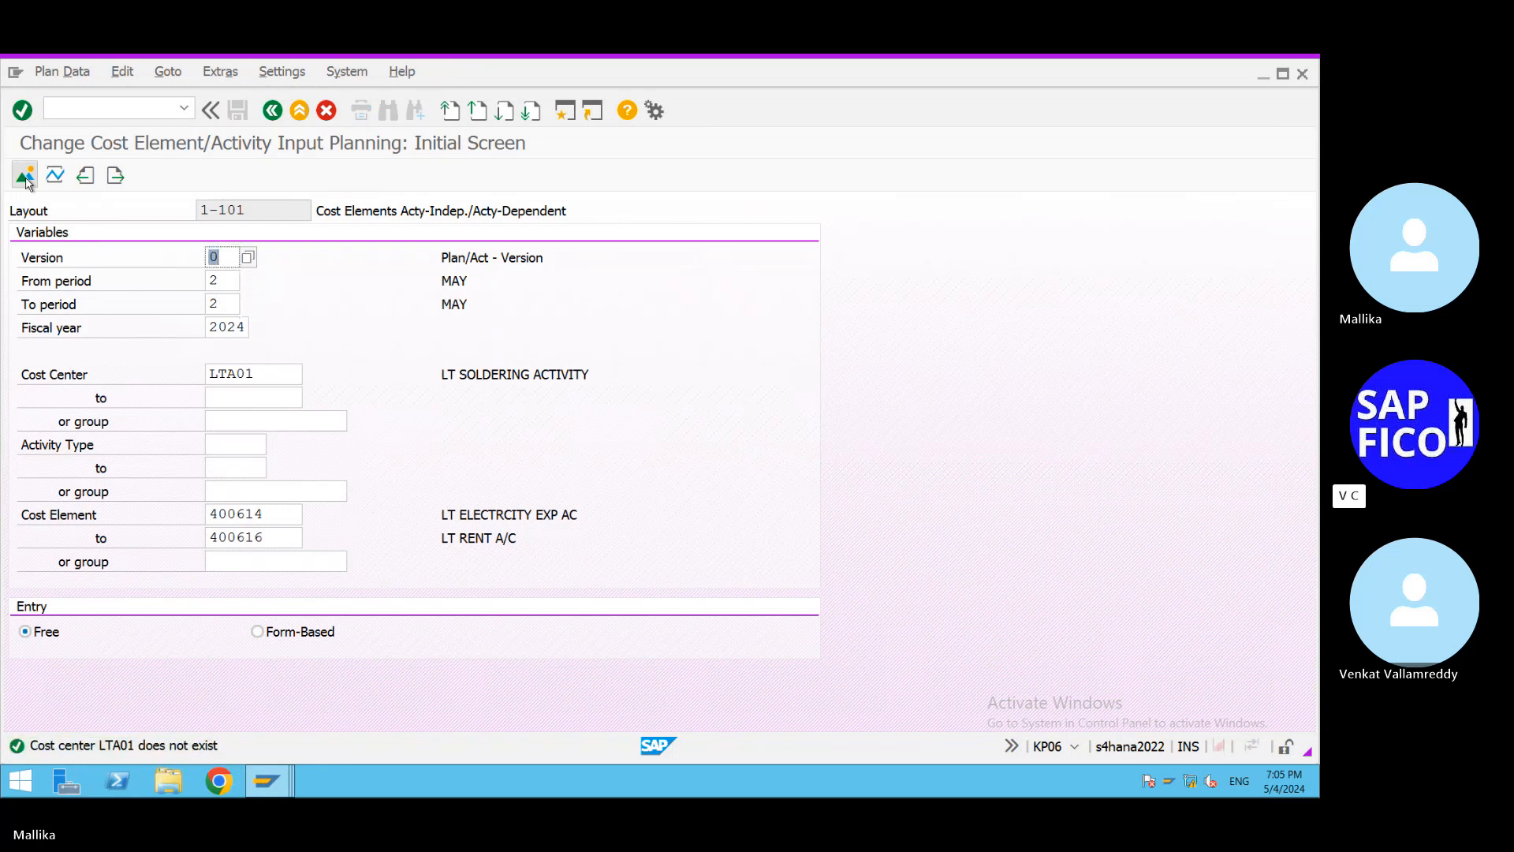
click(17, 746)
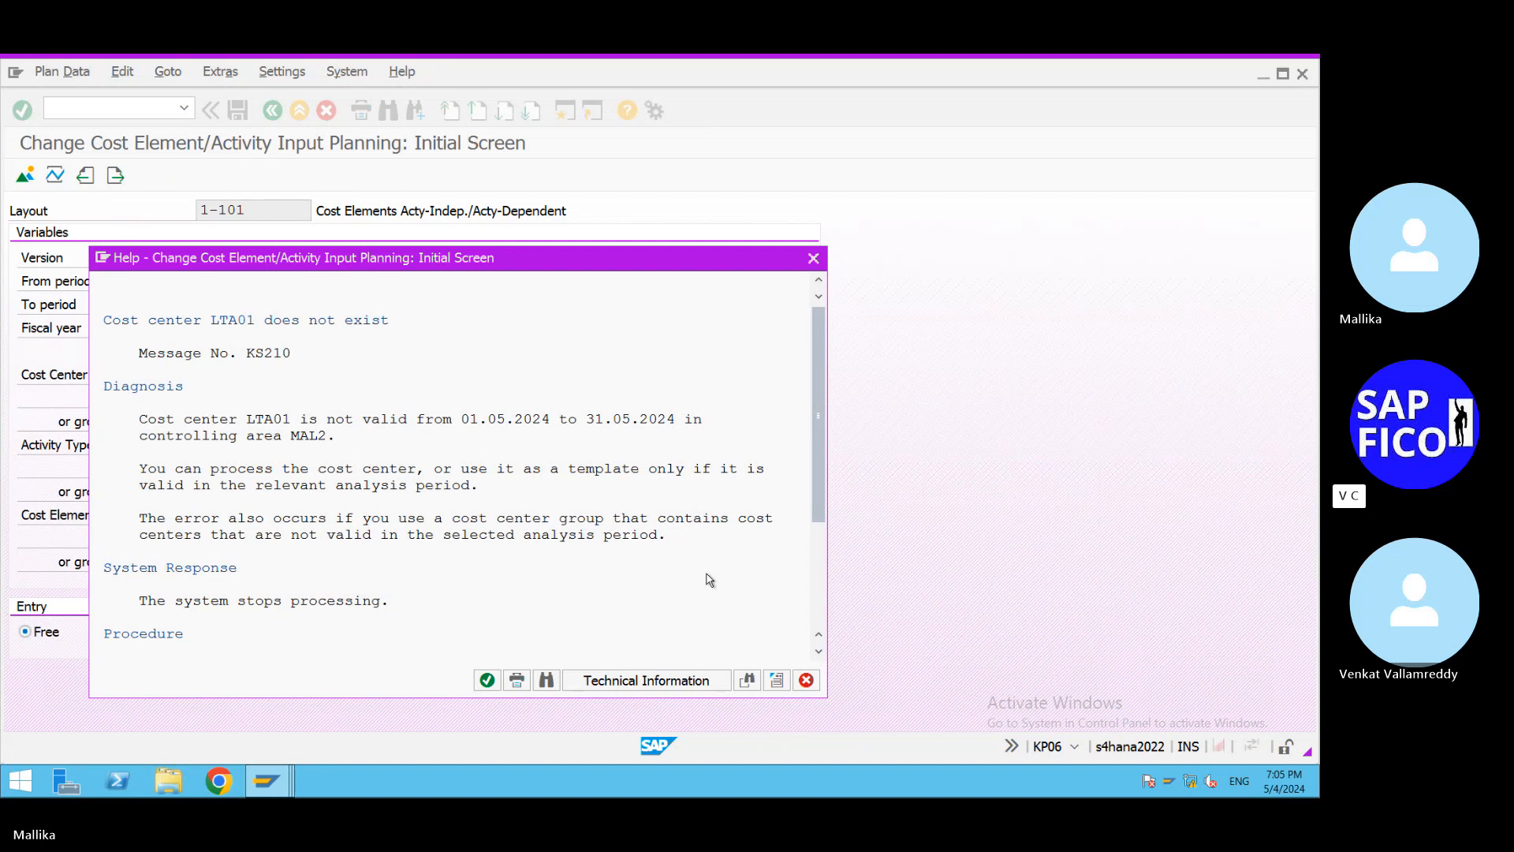
click(813, 258)
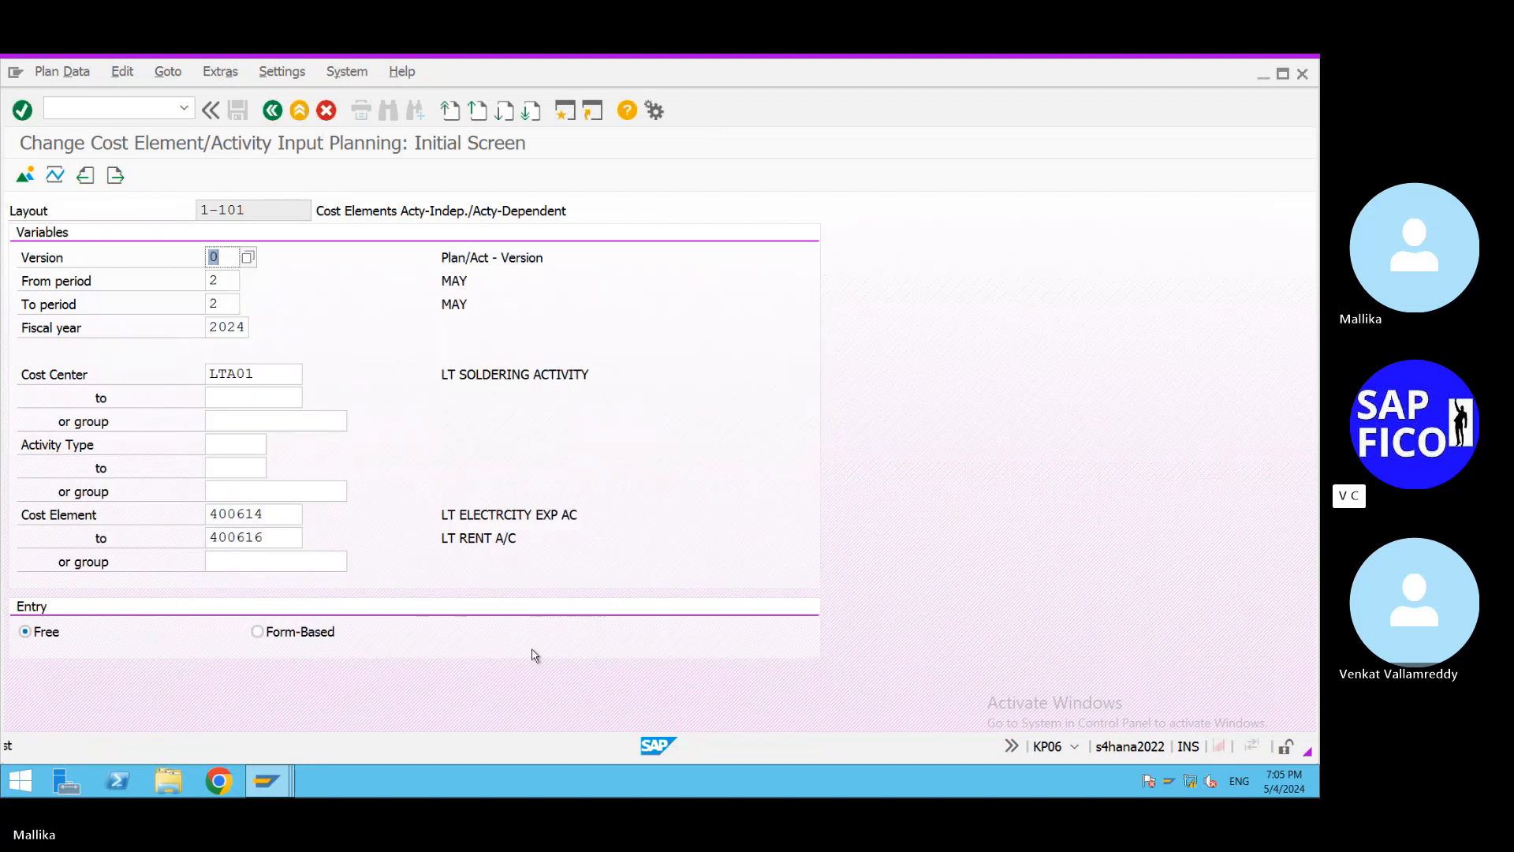
Start KS01 and set the valid-from date for cost center LTA01 to 01.05.2024.
click(266, 780)
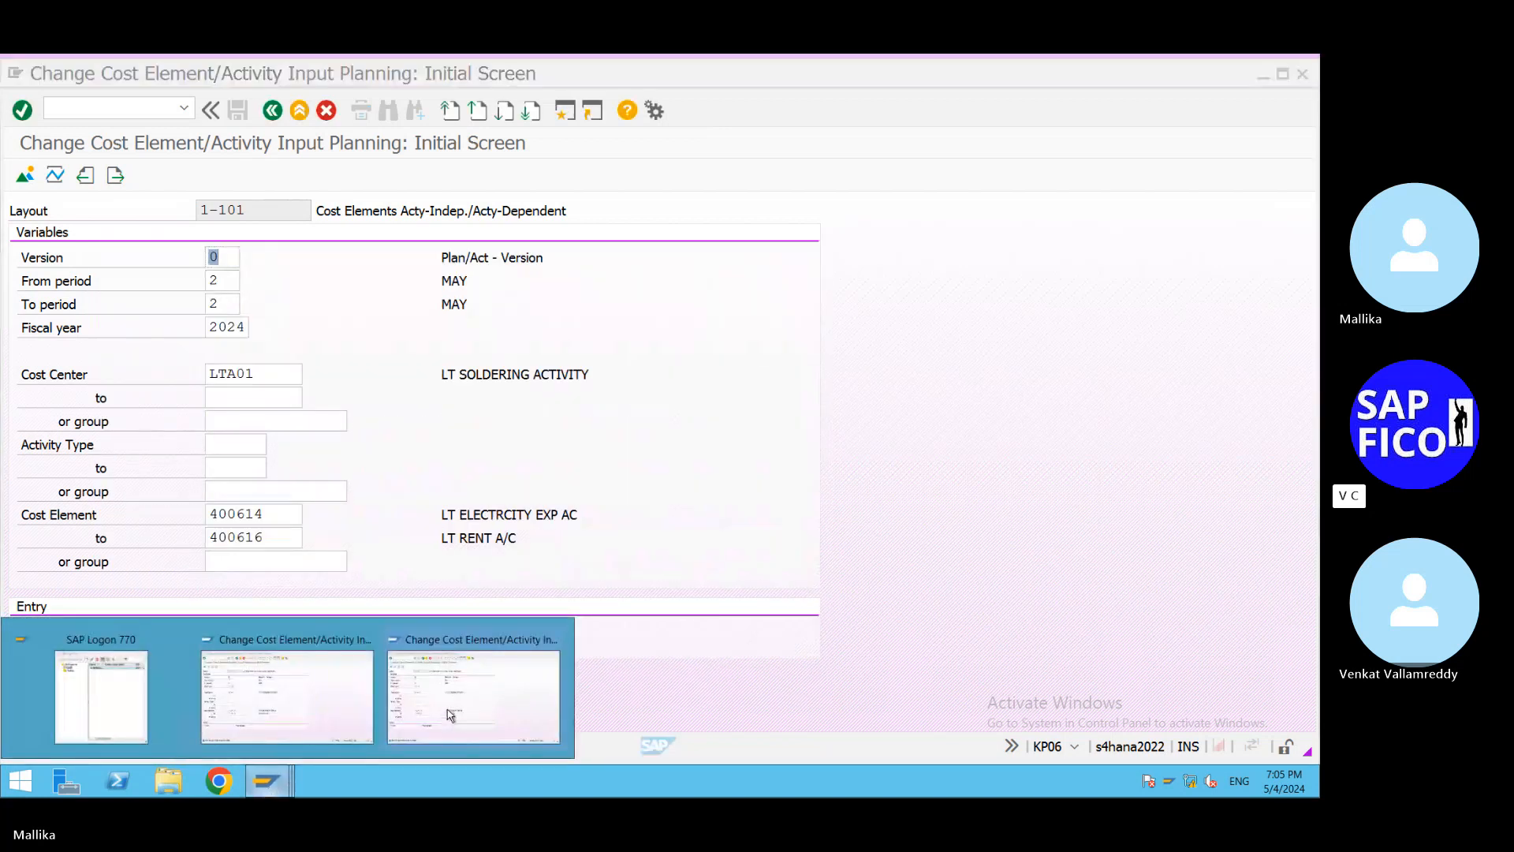
click(302, 661)
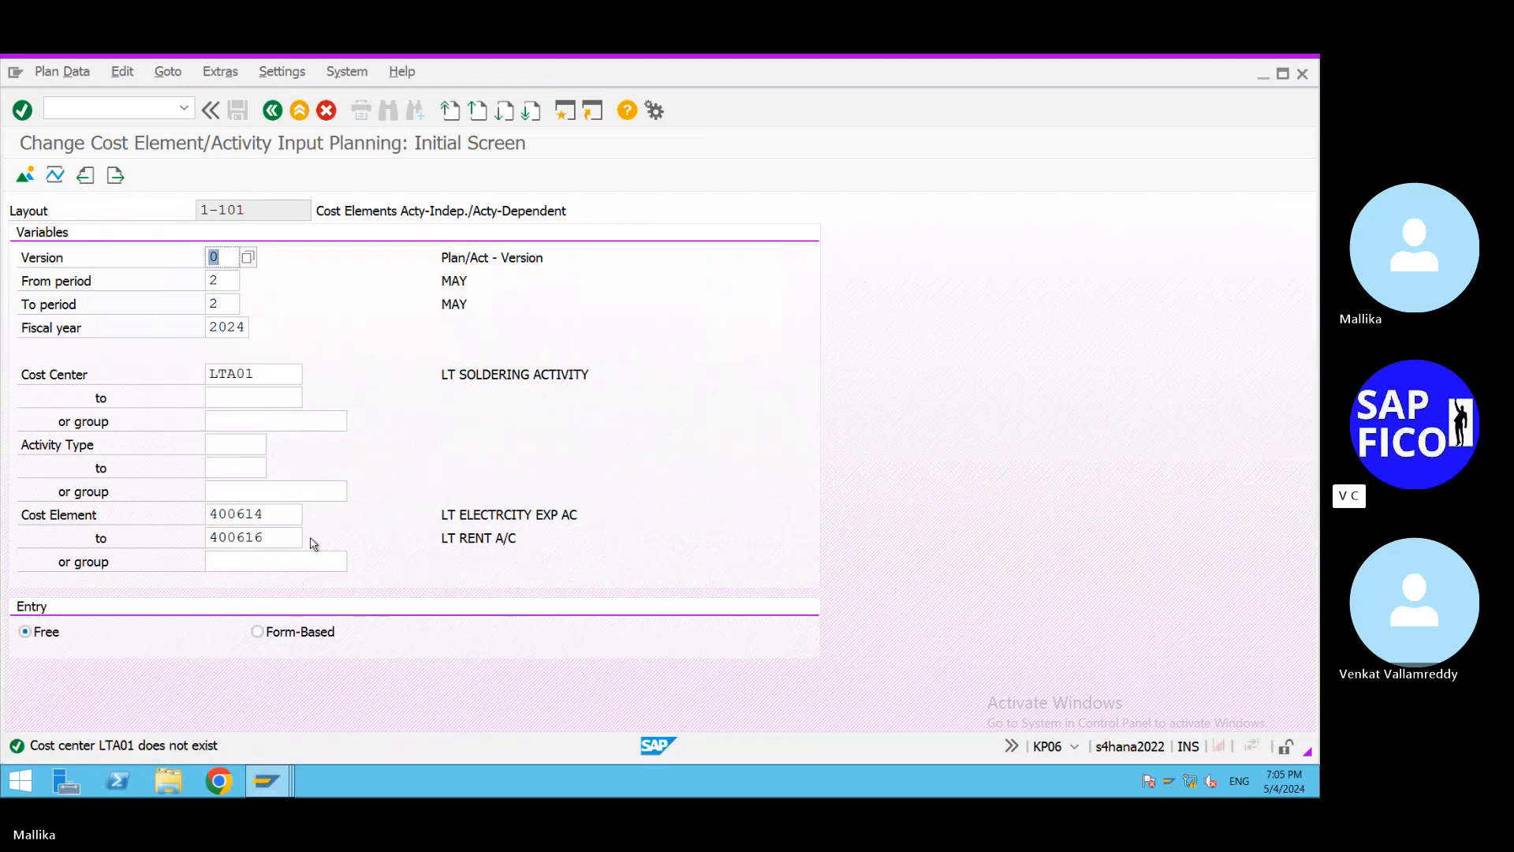
click(183, 107)
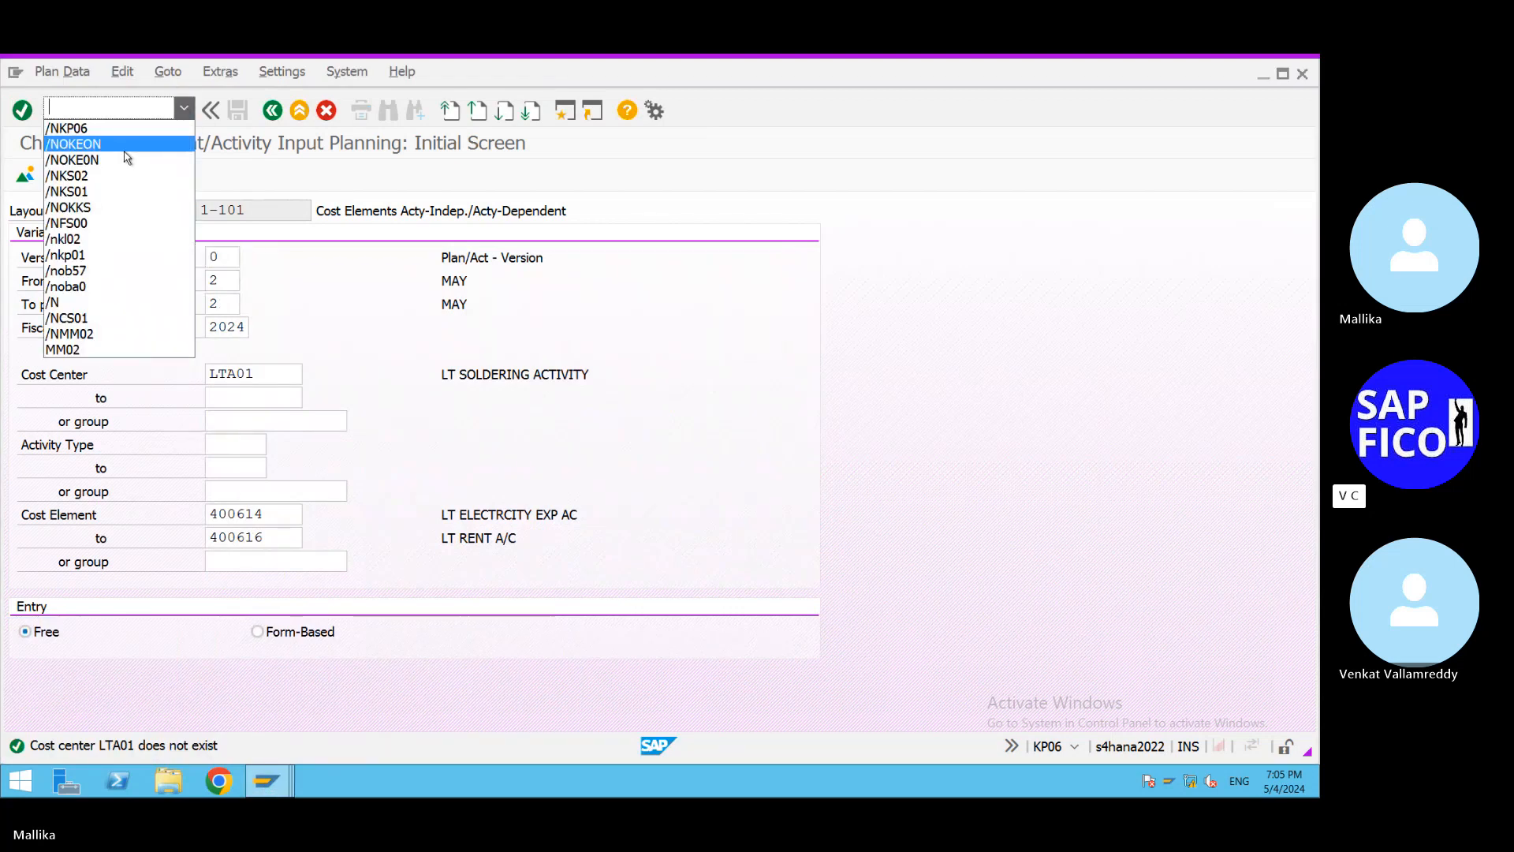
click(97, 192)
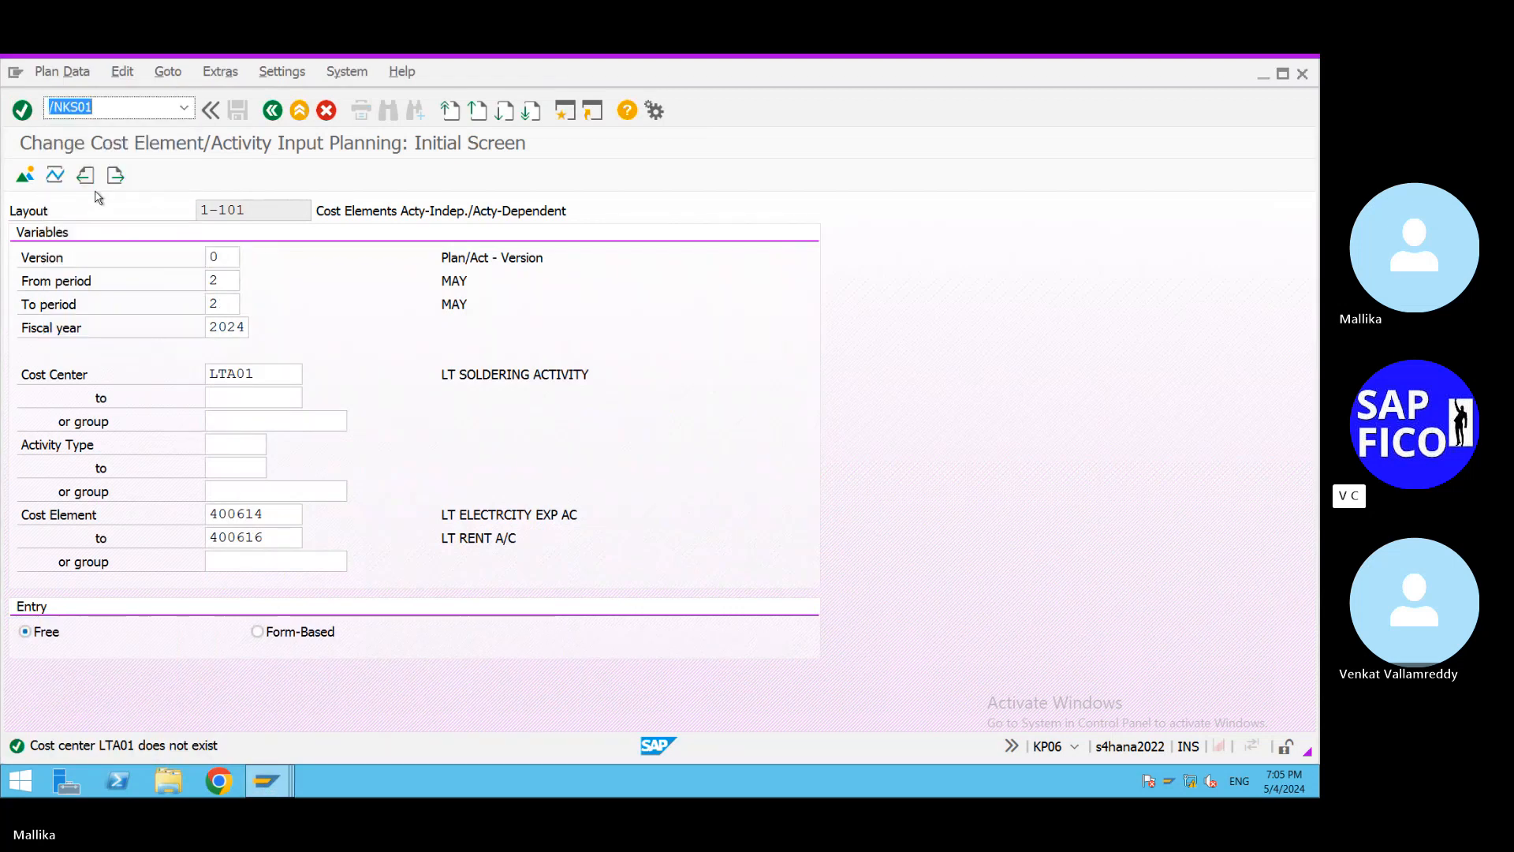
key(Return)
click(299, 282)
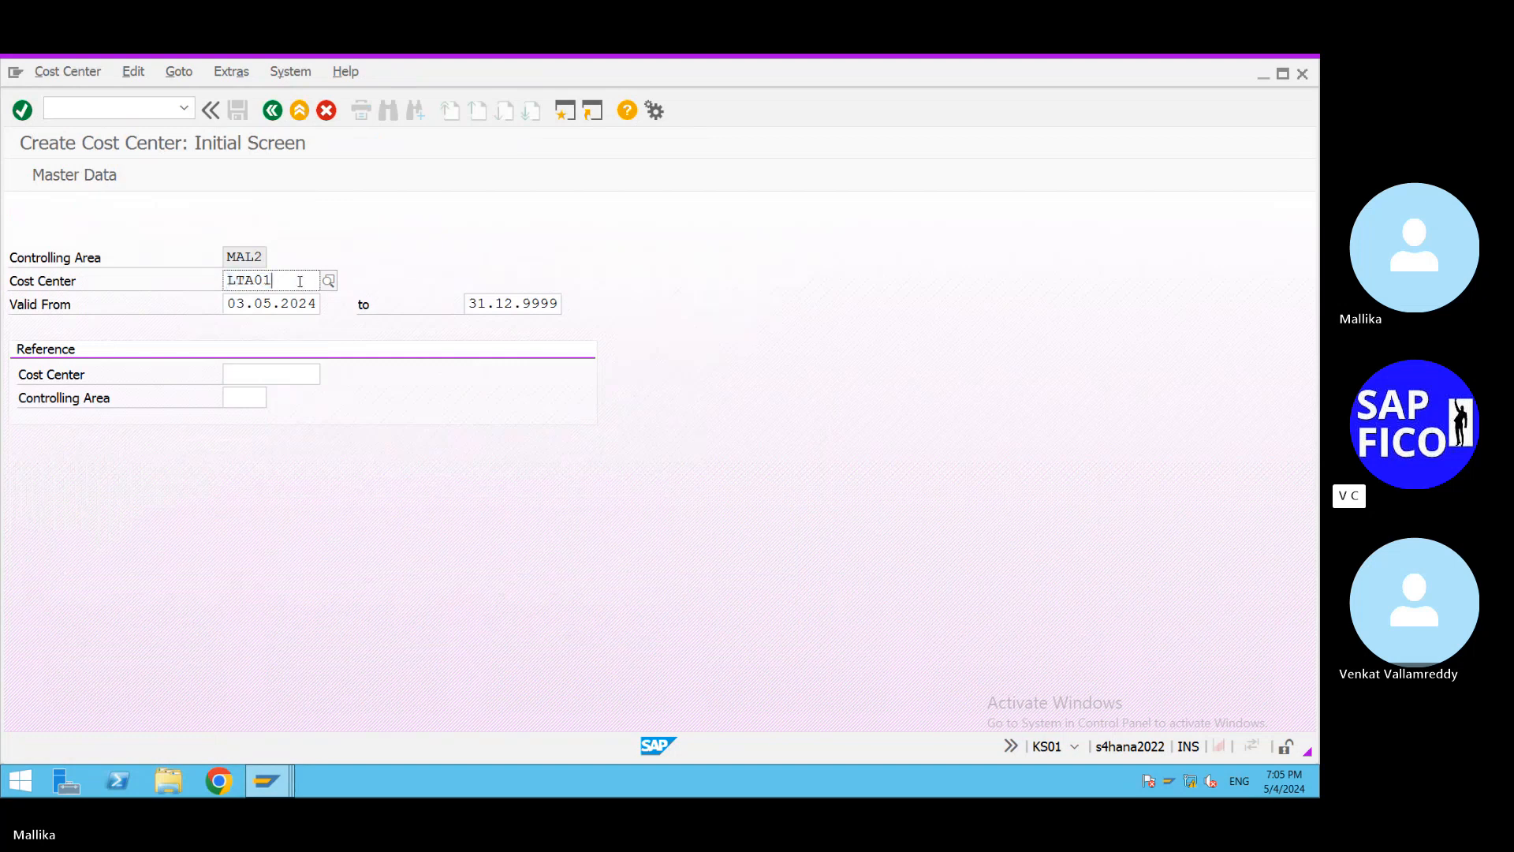
click(246, 304)
key(BackSpace)
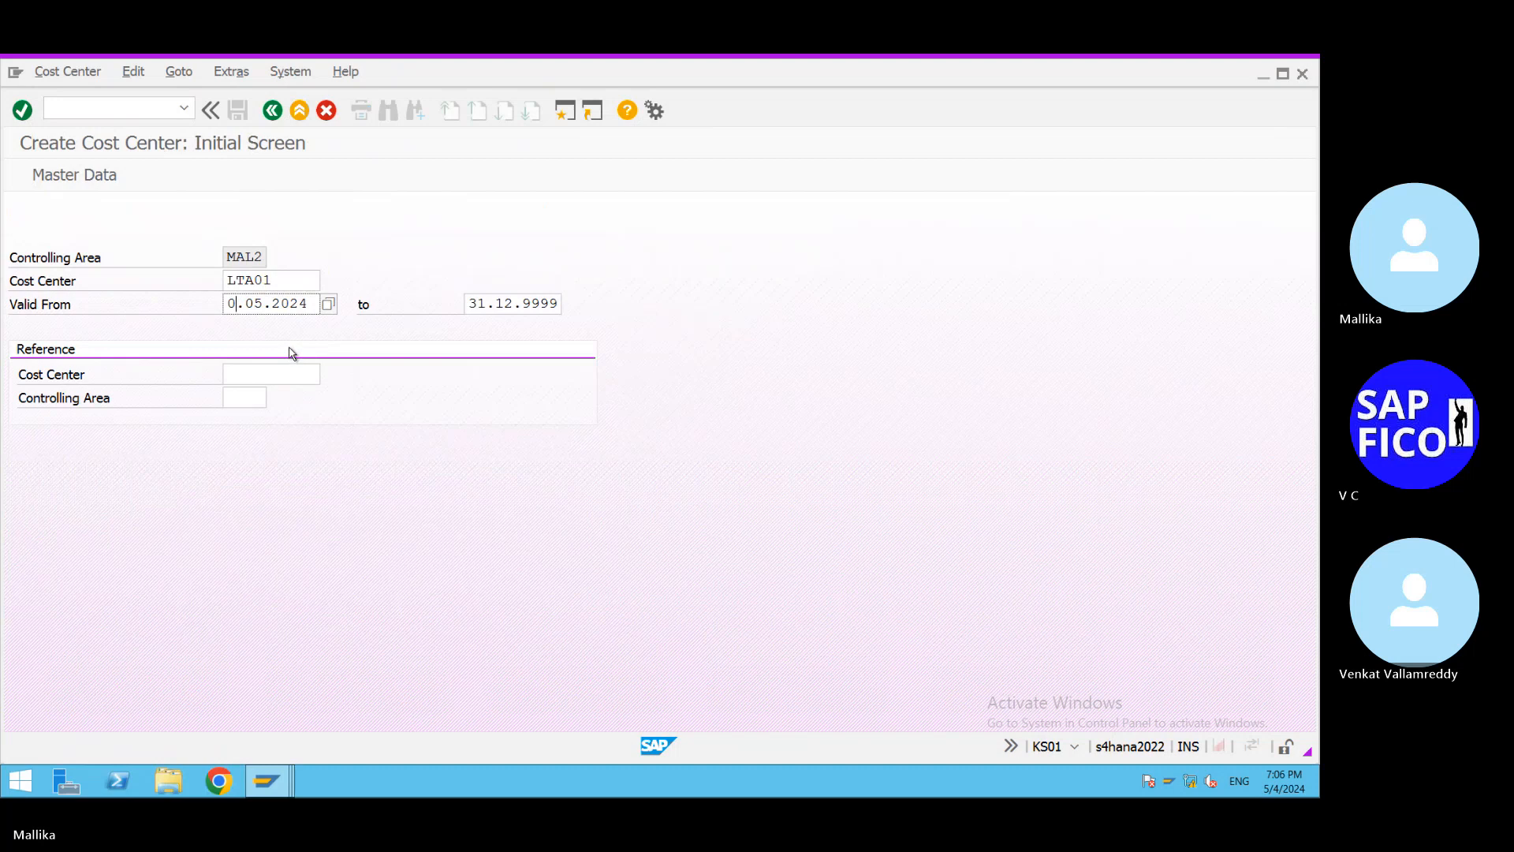
text(1)
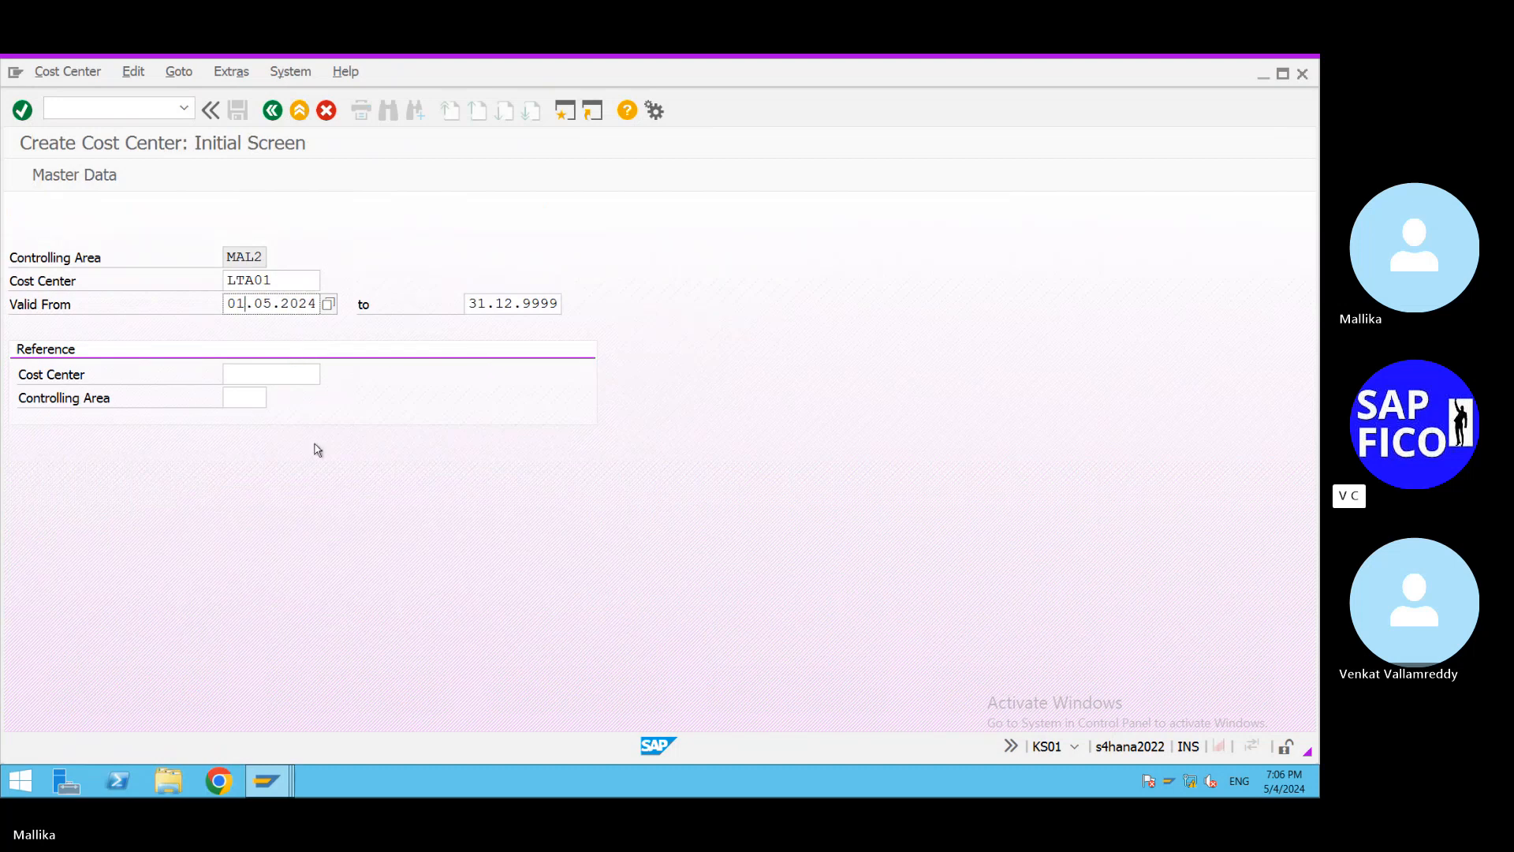
Enter reference cost center LTA01 and reference controlling area MAL2, and try to create the cost center.
click(243, 375)
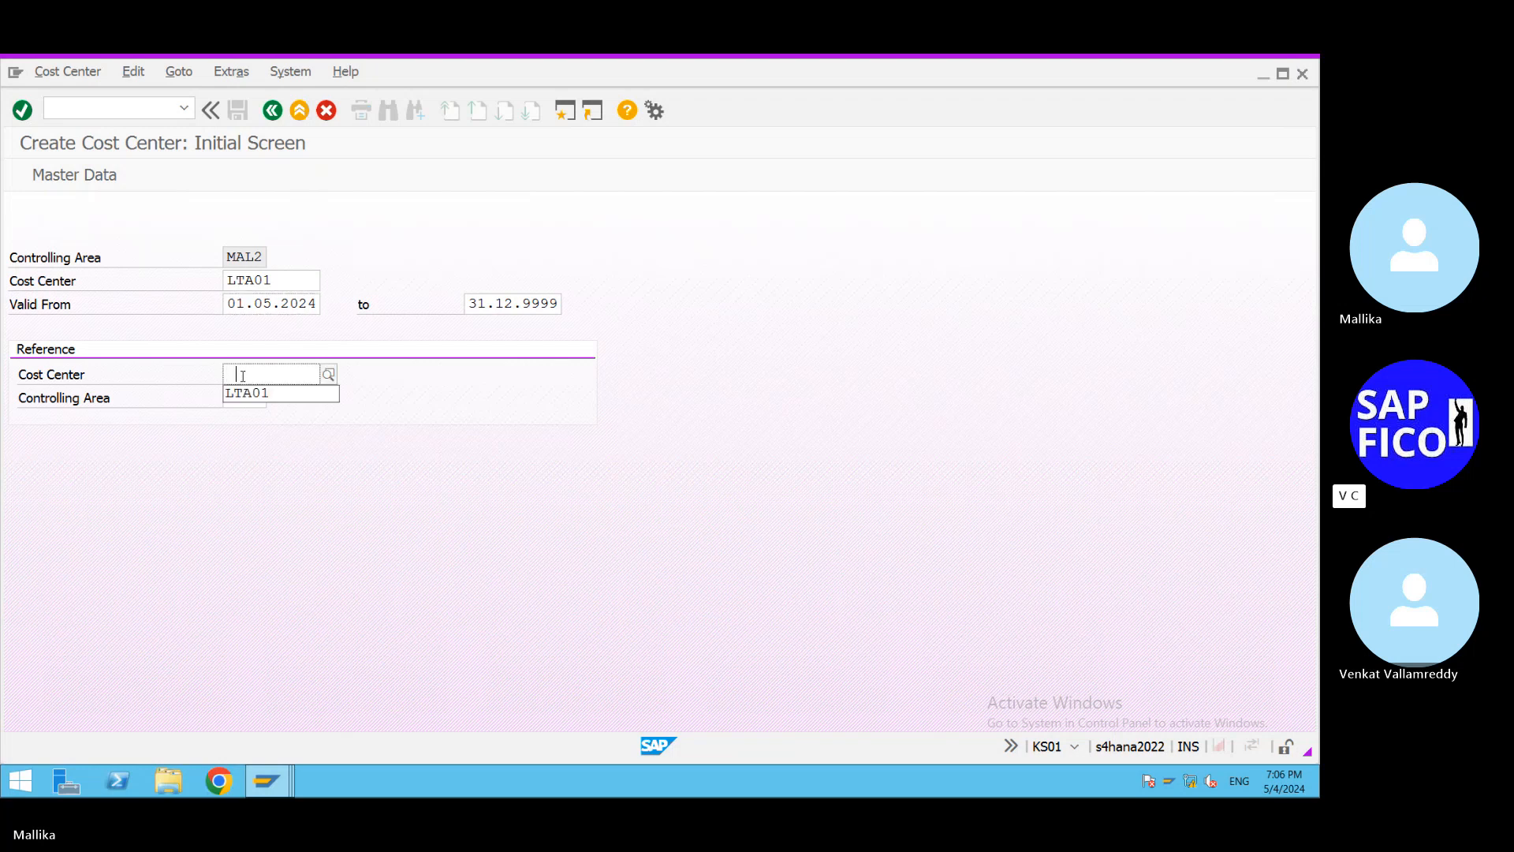
click(247, 395)
click(247, 398)
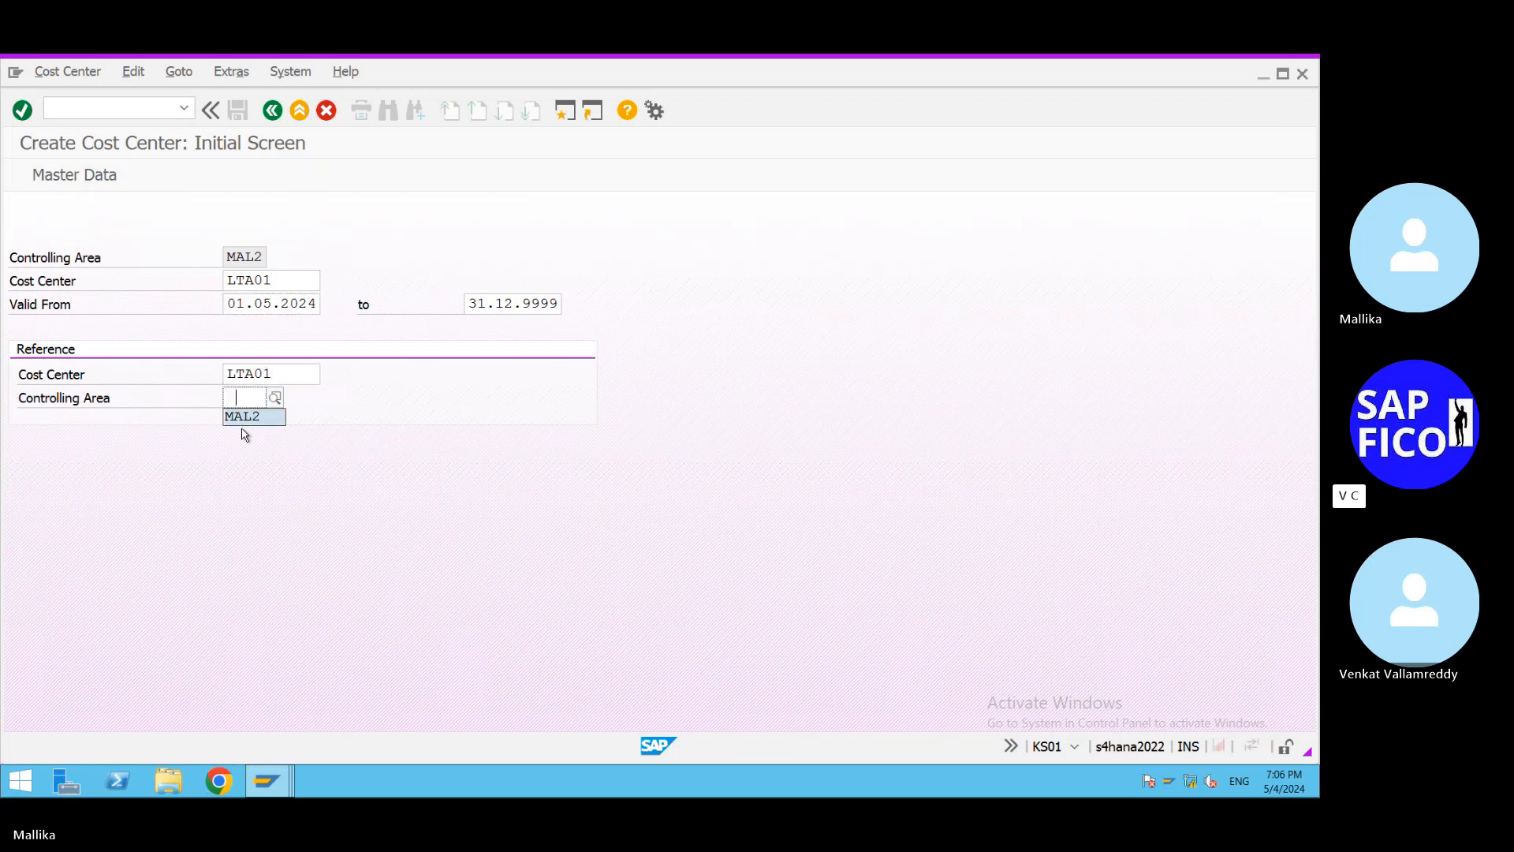
click(244, 426)
key(Return)
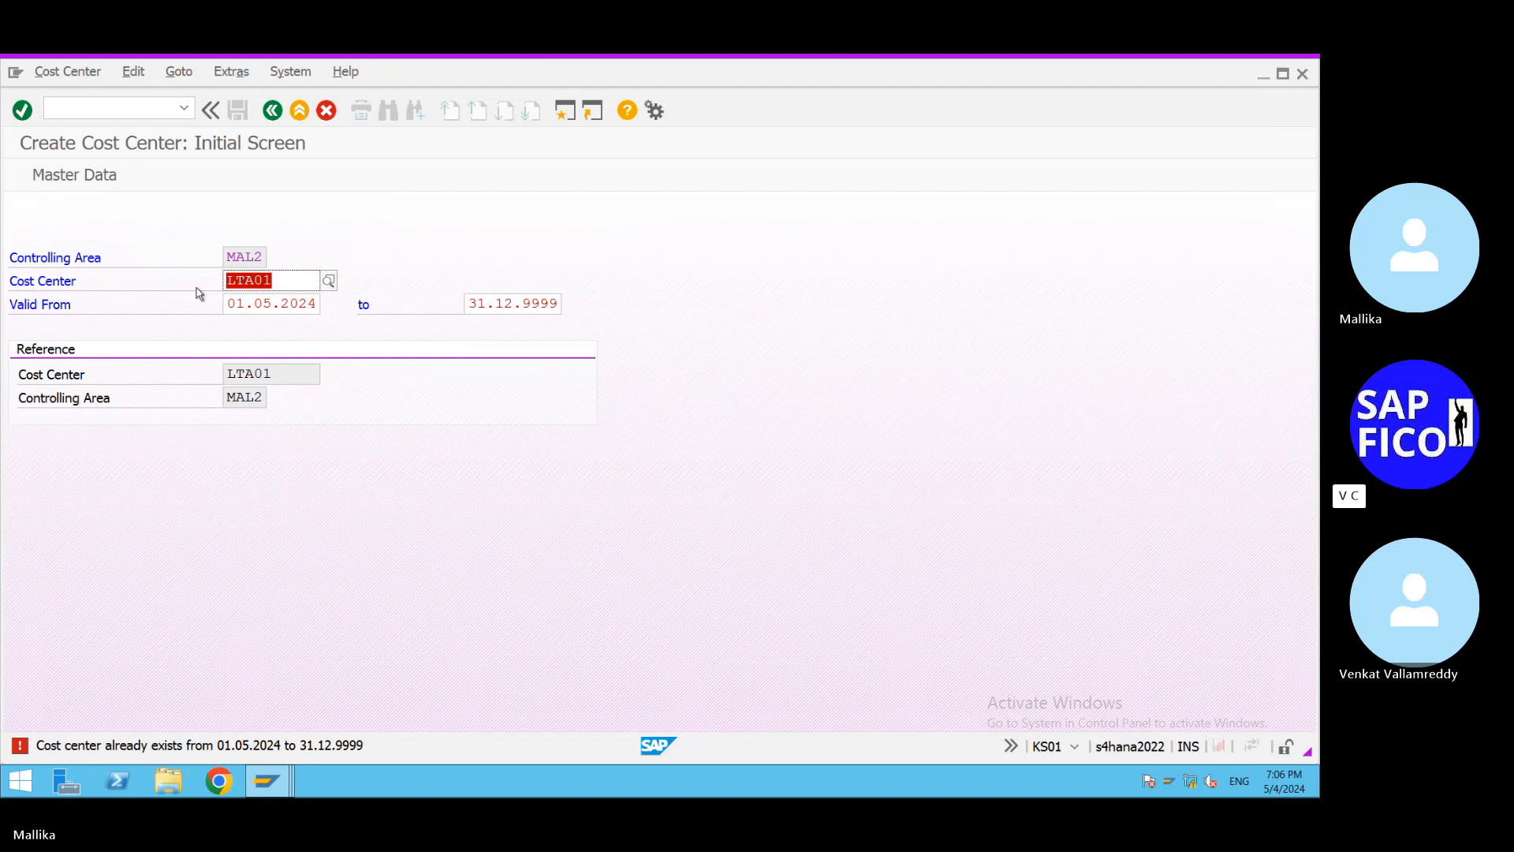
Re-enter the final character of the cost center code and try again to create the cost center.
click(292, 278)
key(BackSpace)
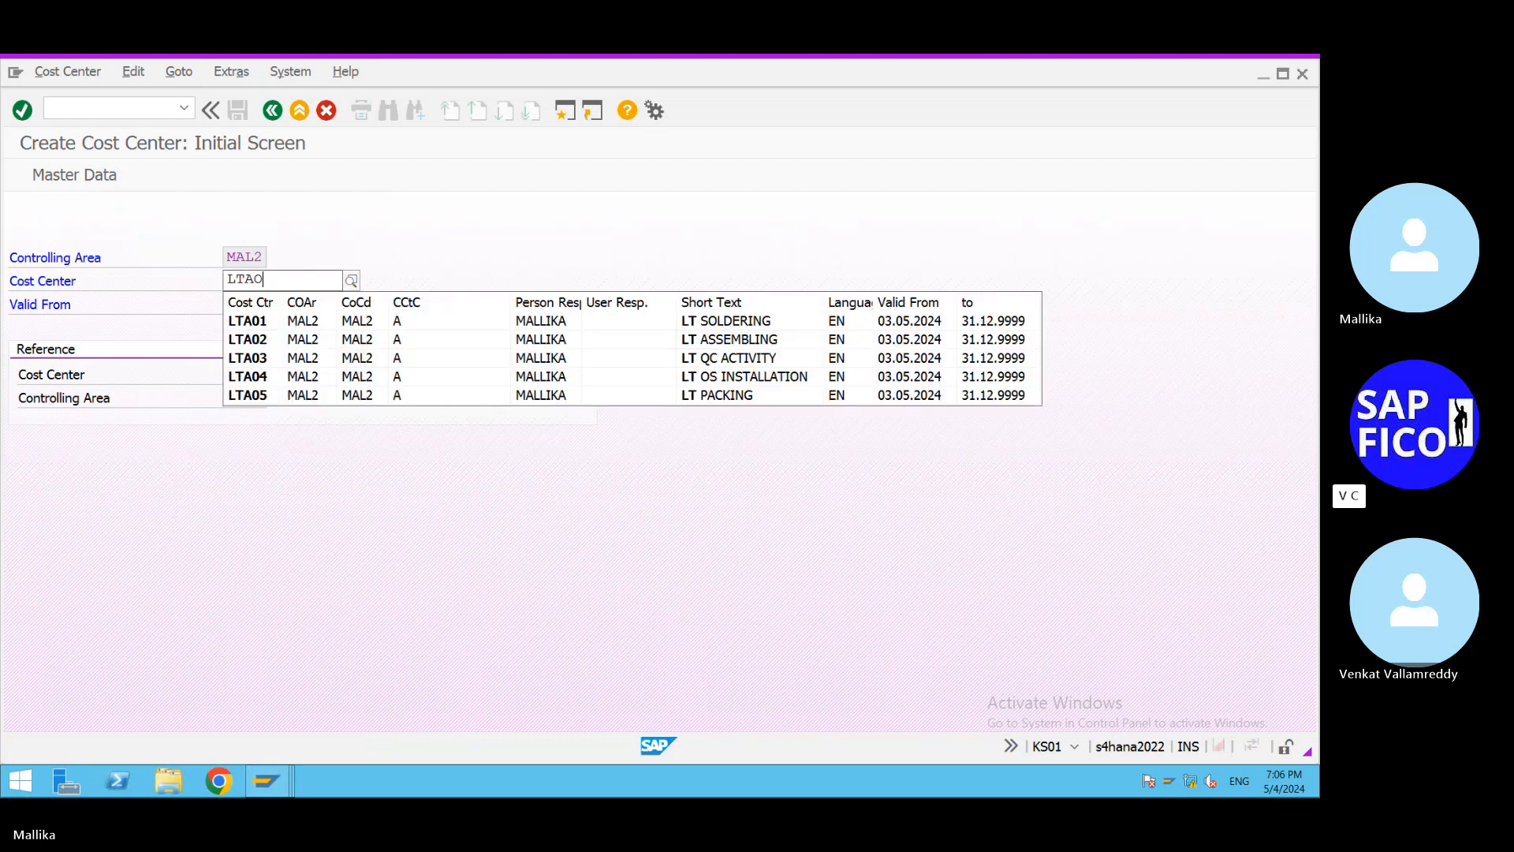
text(1)
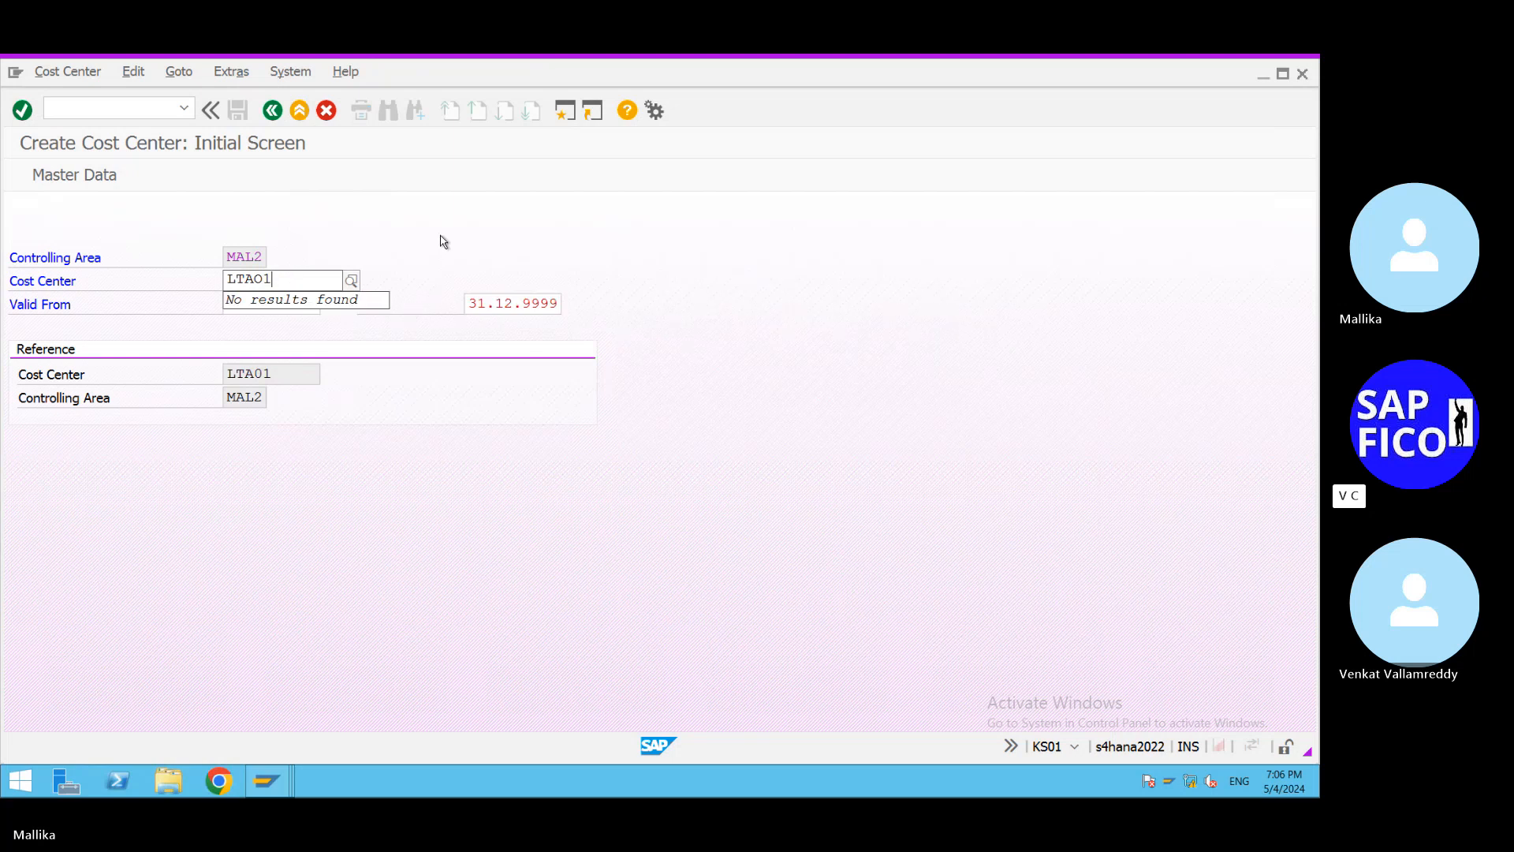
key(Return)
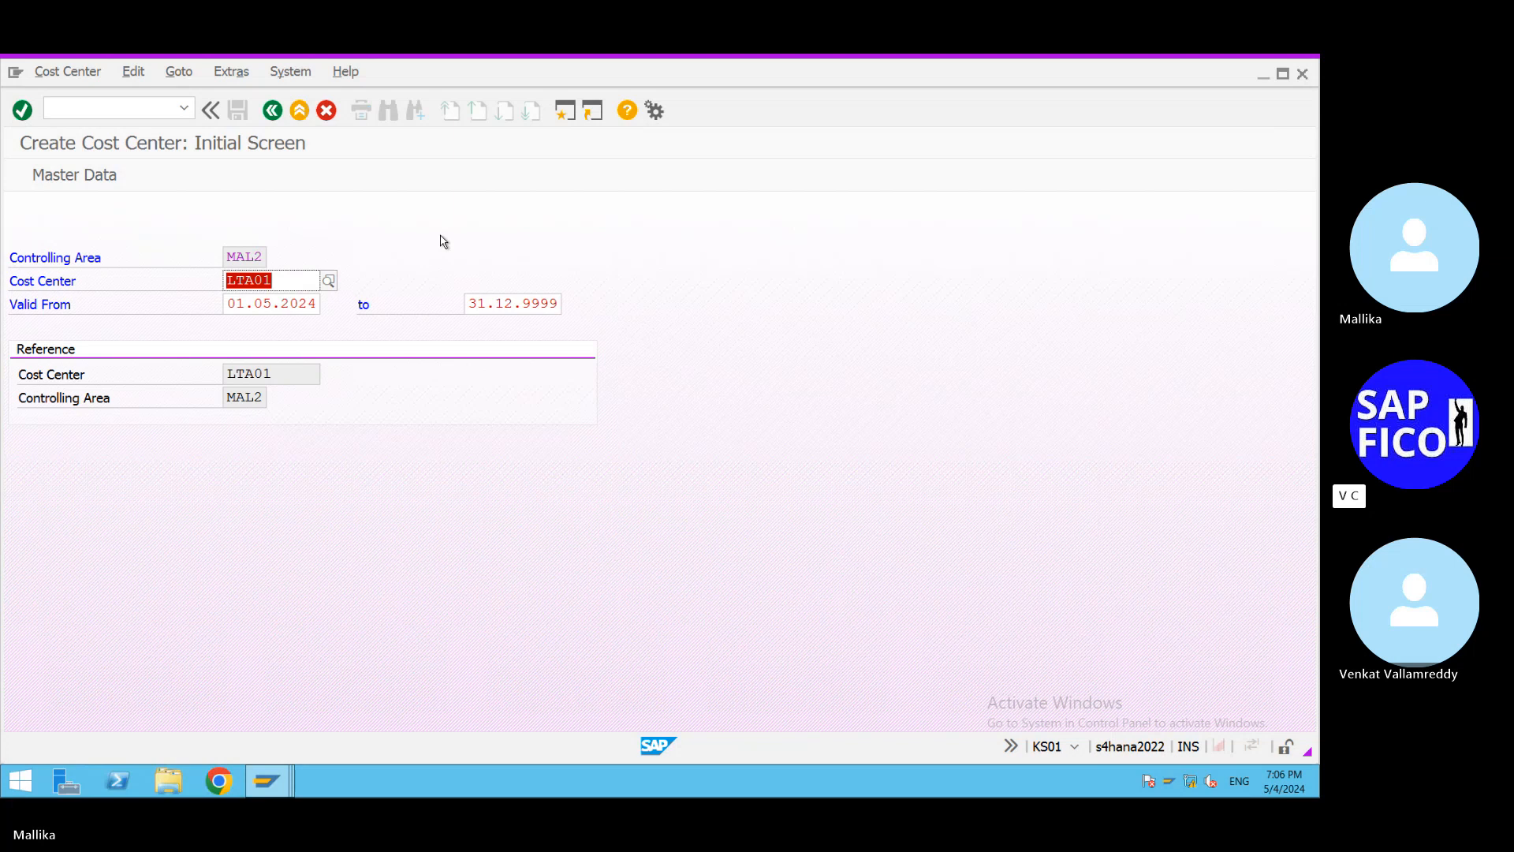
key(Return)
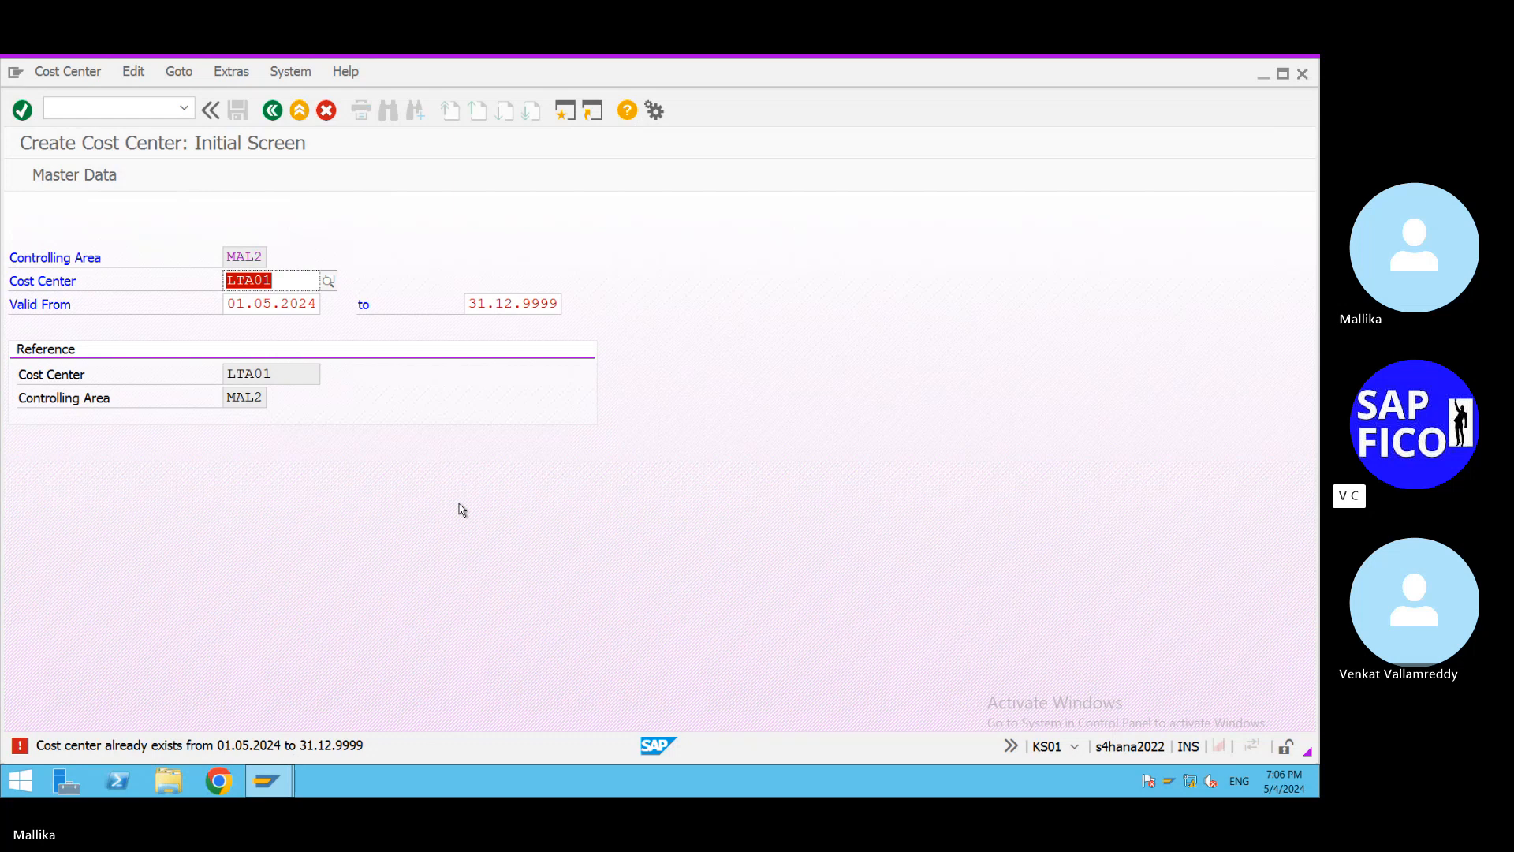
Change the cost center code to LTAO1, spelled with the letter O, and create and save it from the reference data.
click(294, 280)
key(BackSpace)
key(BackSpace)
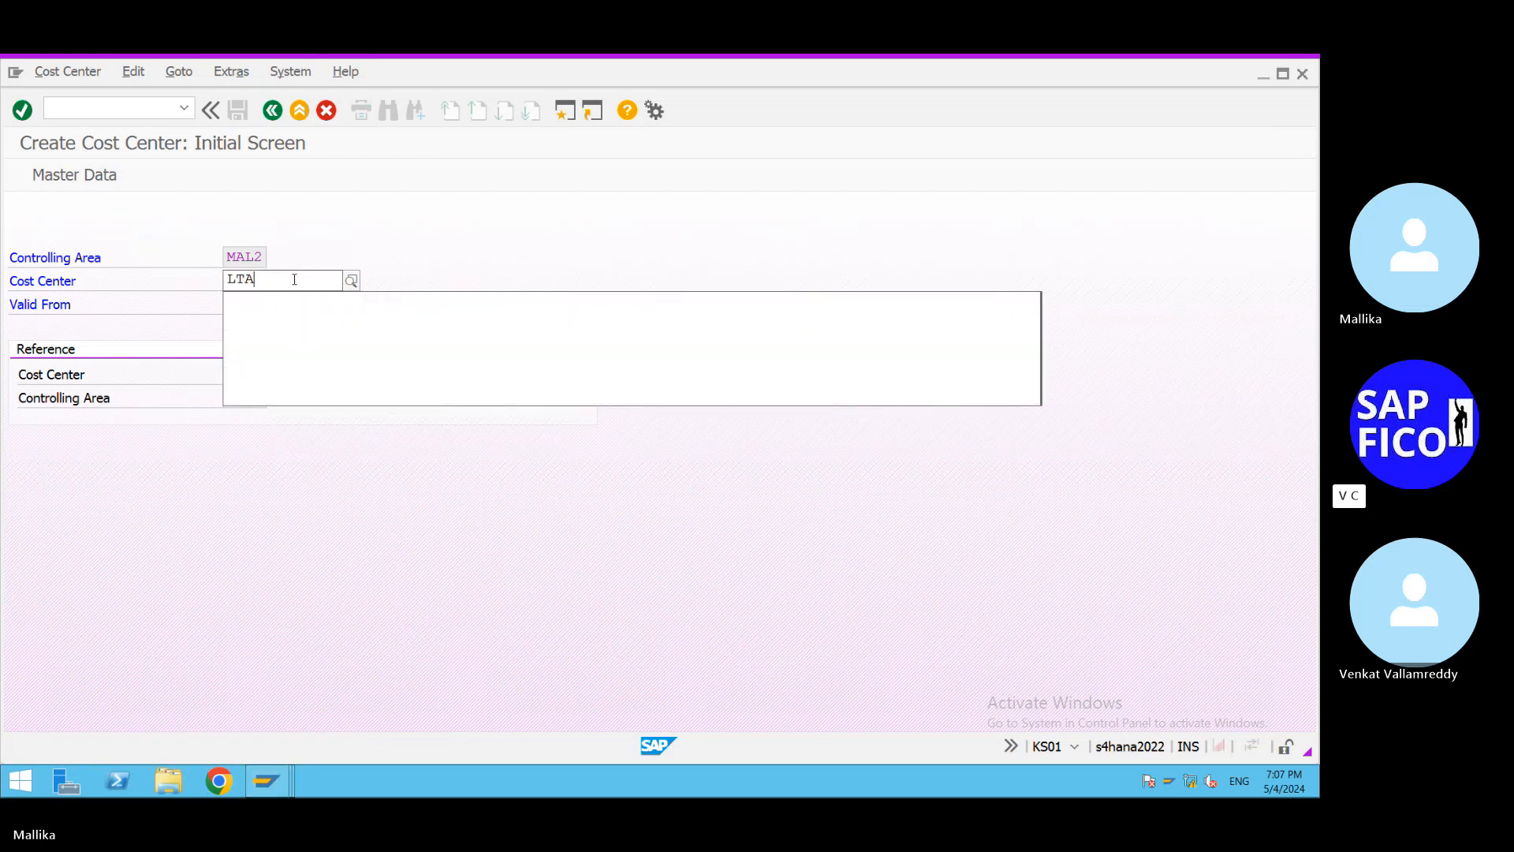
text(01)
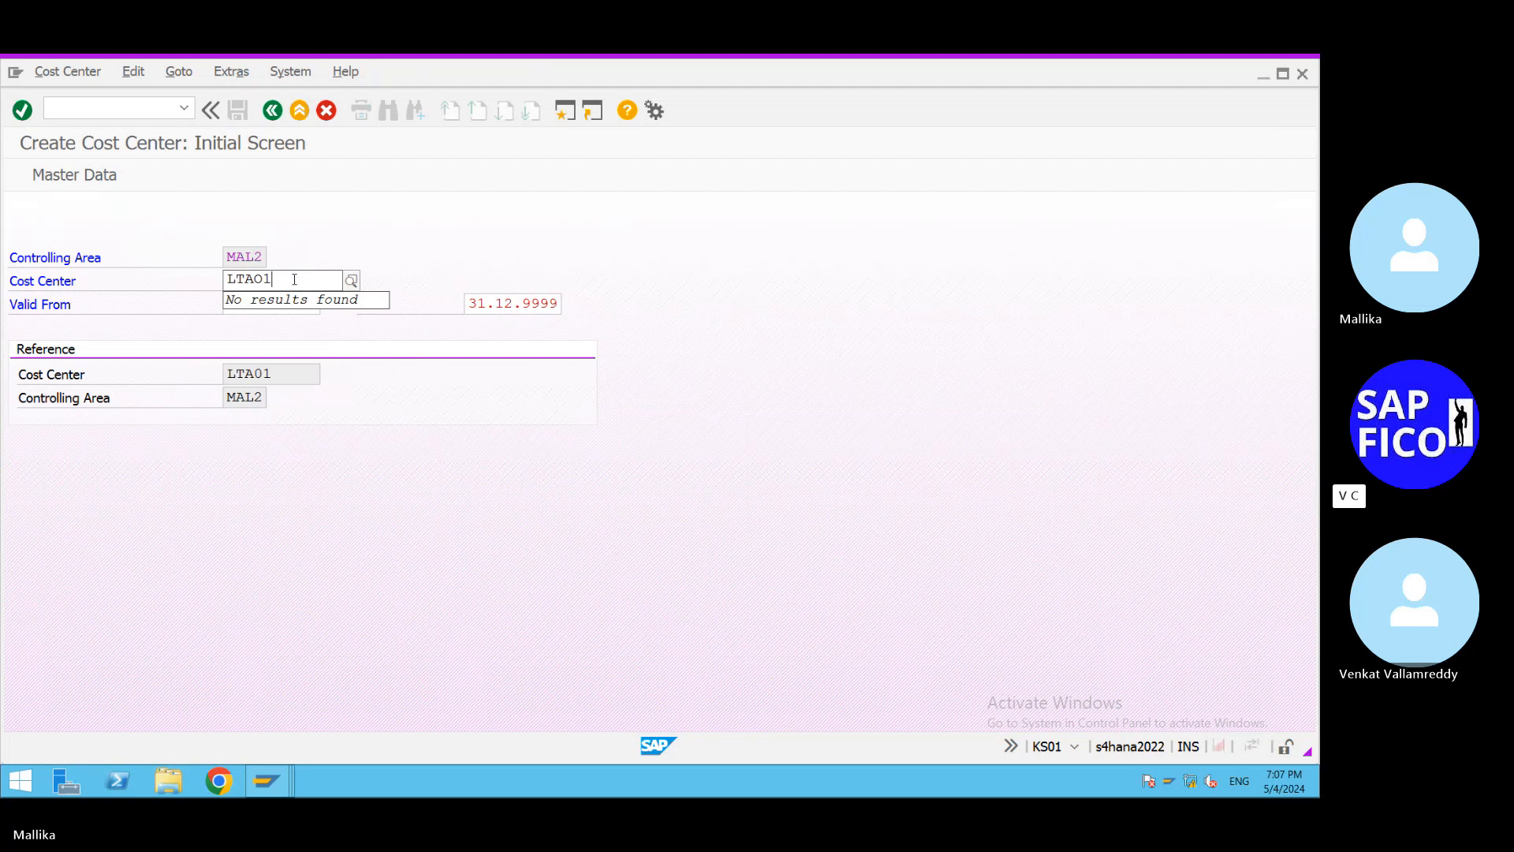
key(Return)
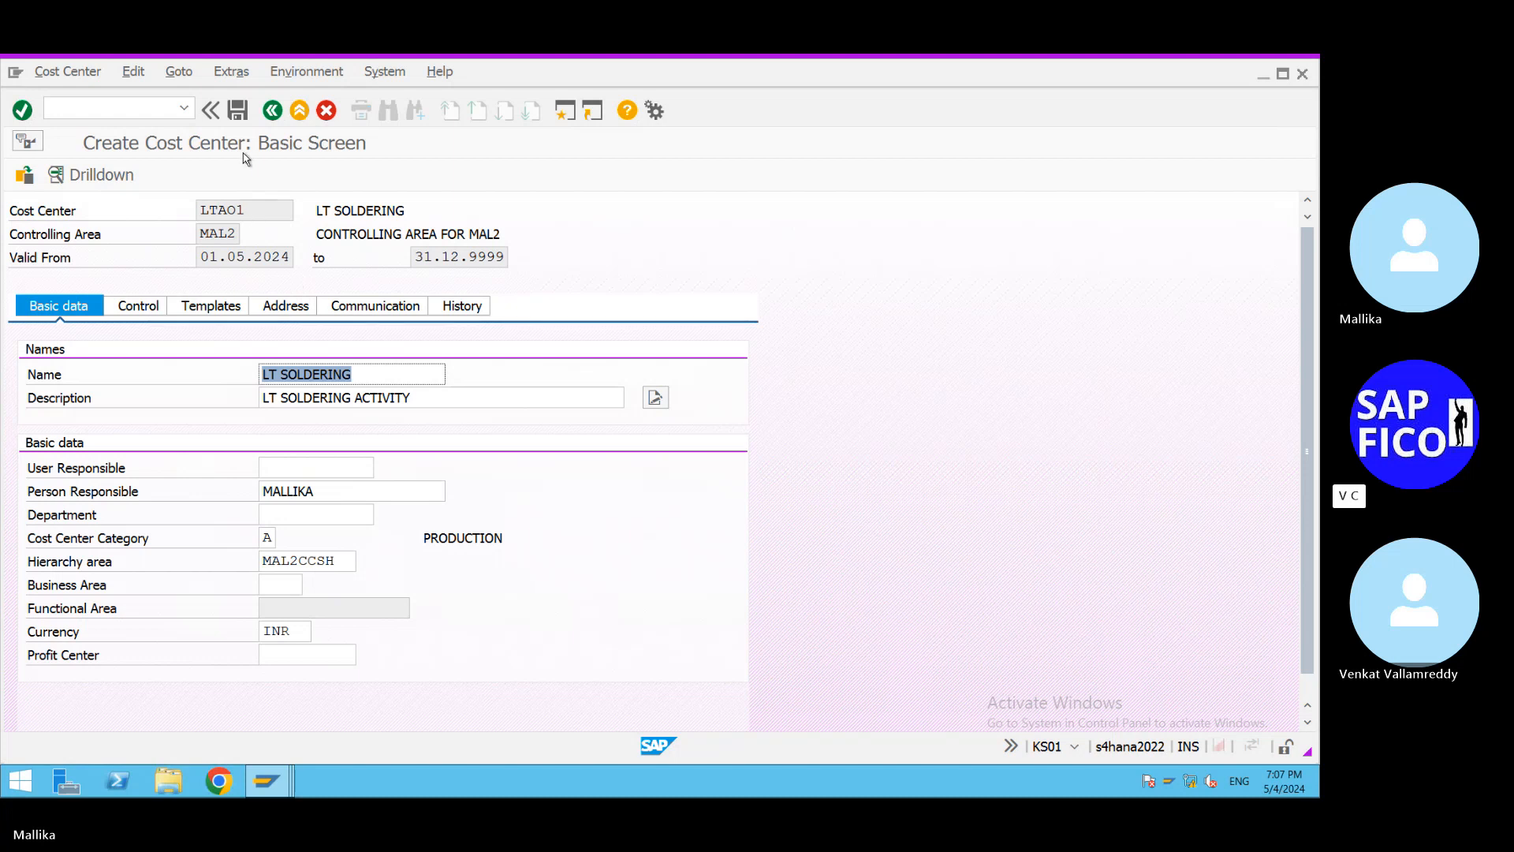
click(238, 113)
click(238, 113)
click(238, 111)
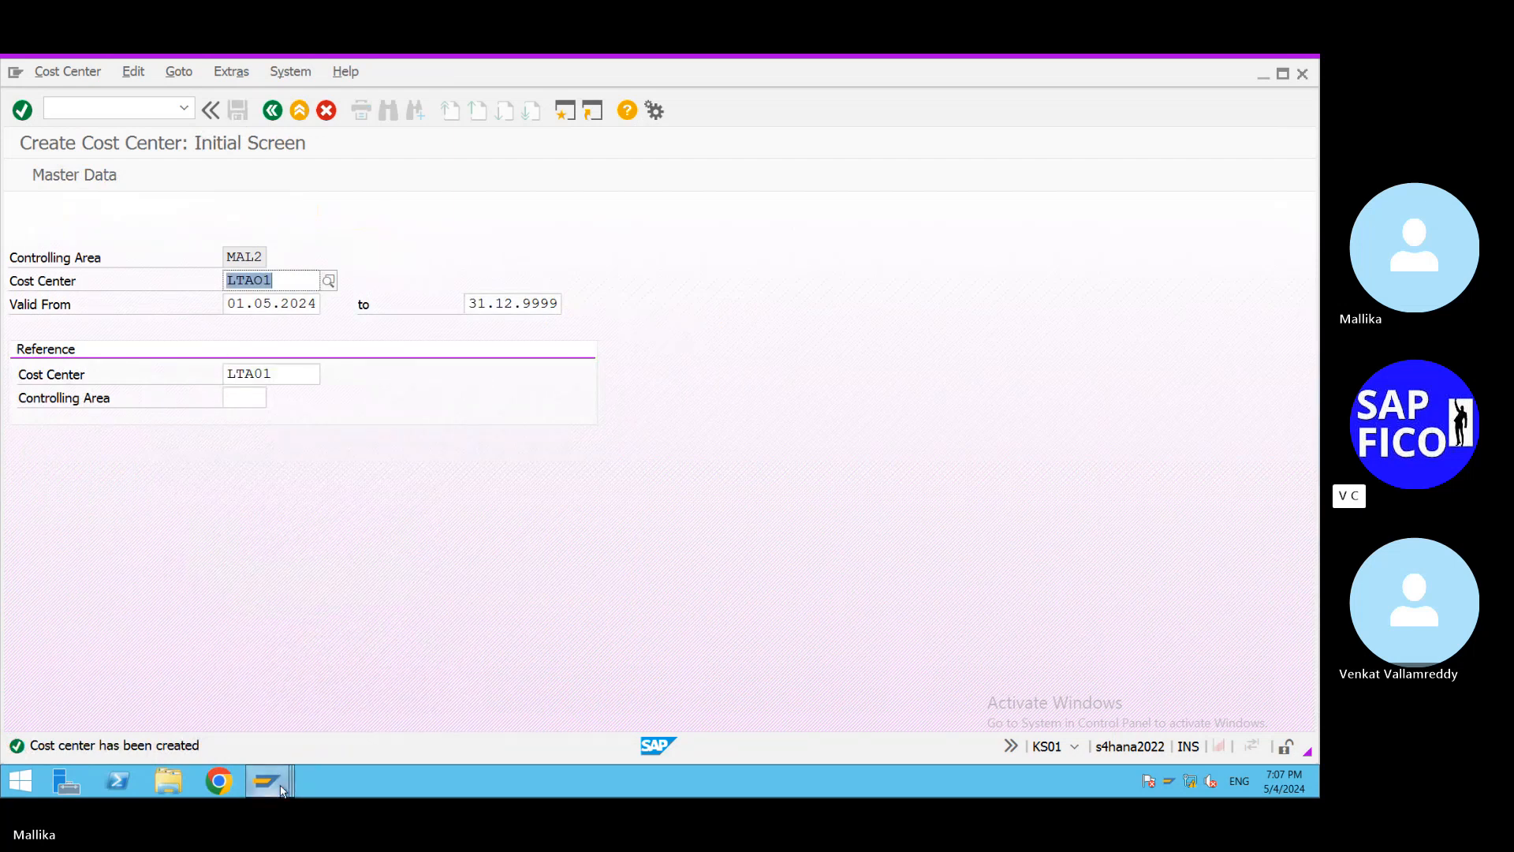
Go back to the planning session and restart KP06.
mouse_move(267, 780)
click(423, 724)
mouse_move(272, 785)
click(293, 729)
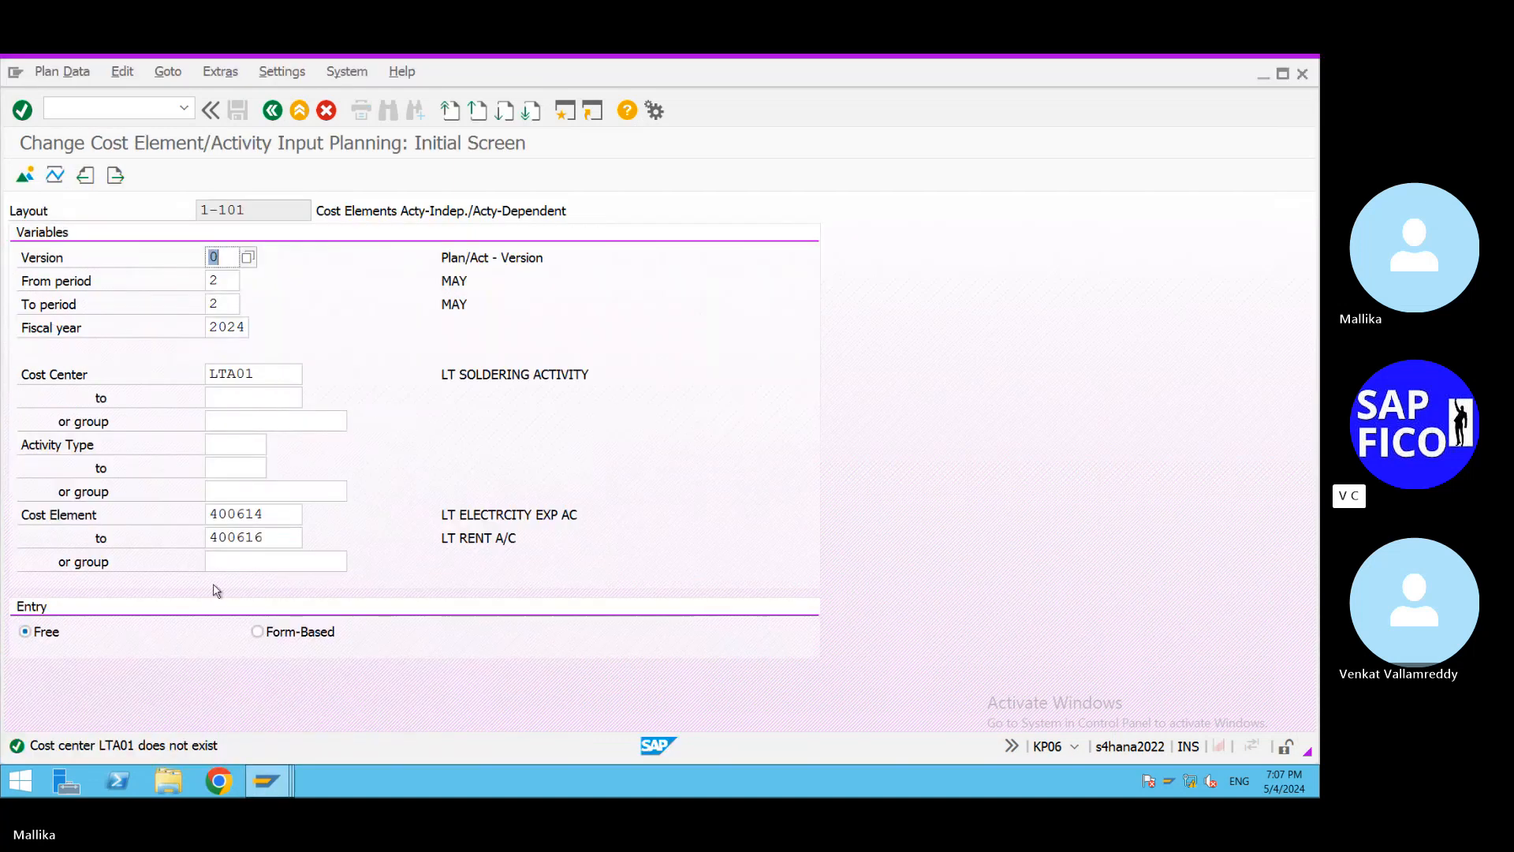
click(184, 109)
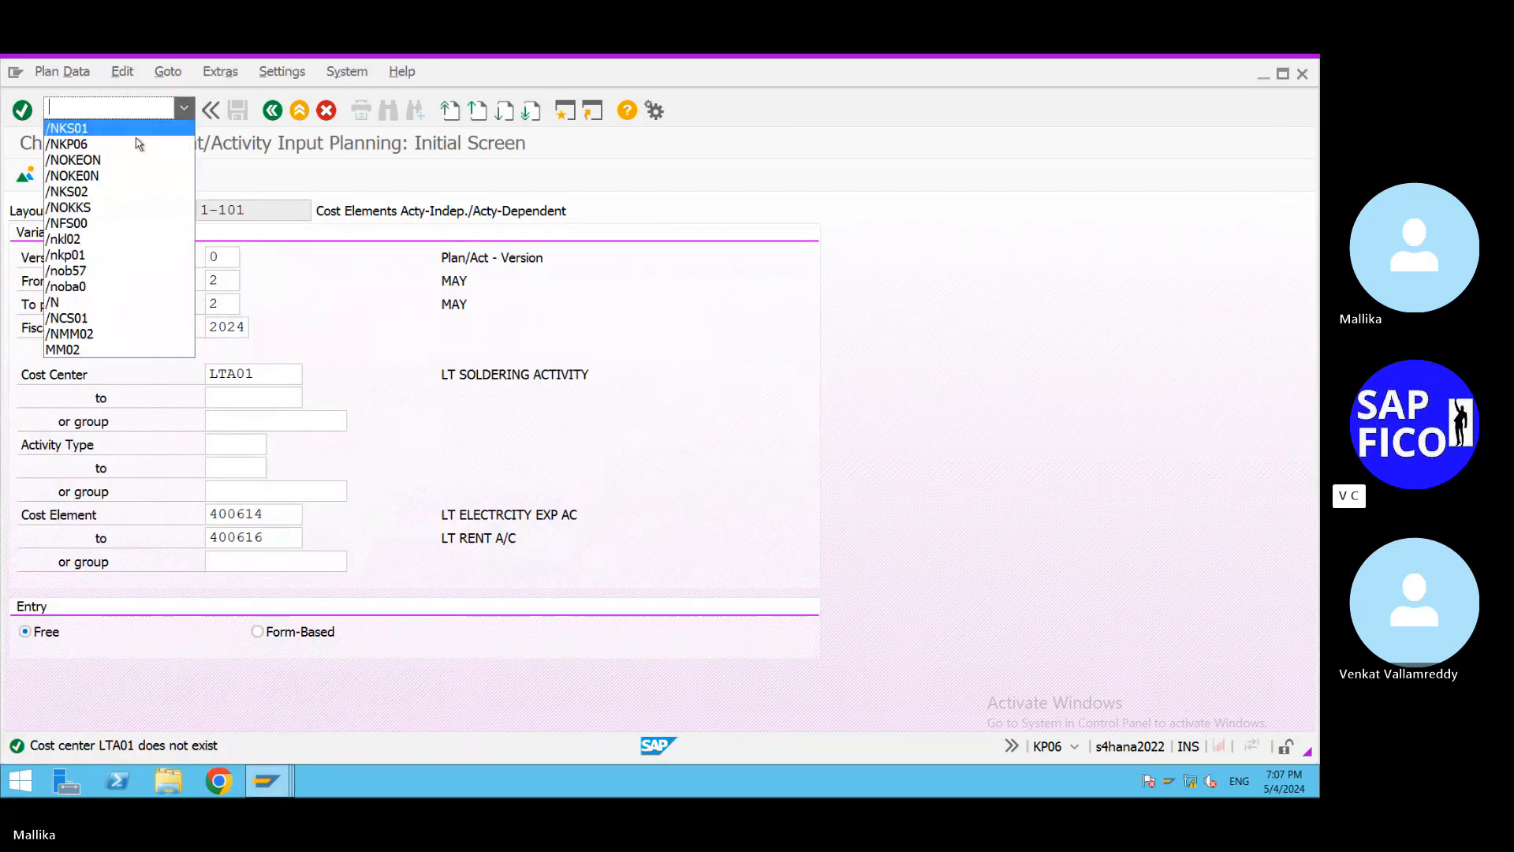
click(130, 142)
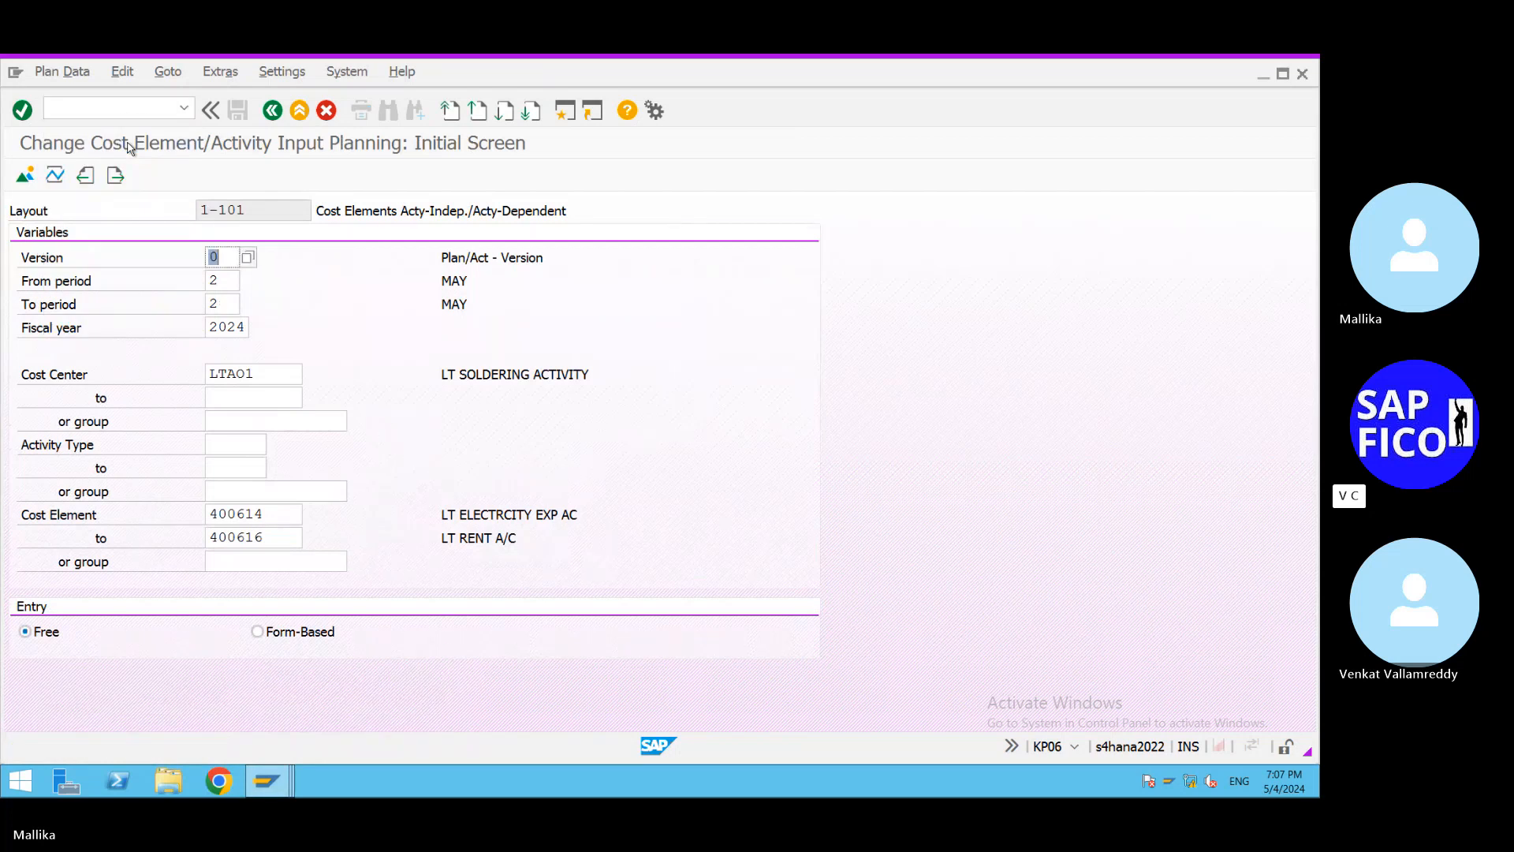
Look up the MAL2 cost centers, pick LTAO1 for planning and open its planning overview for period 2.
click(283, 376)
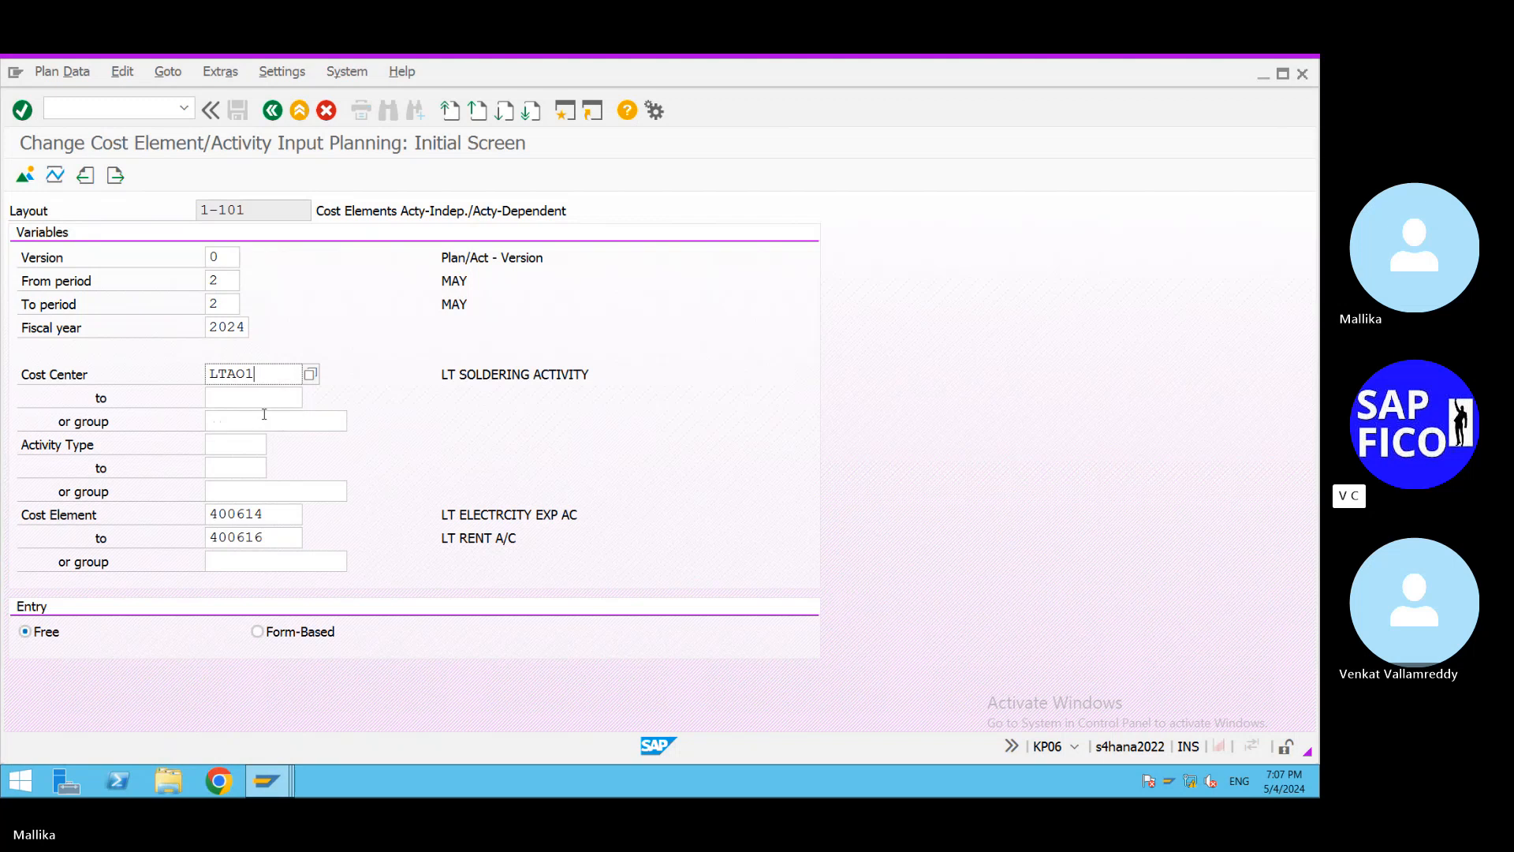
click(310, 374)
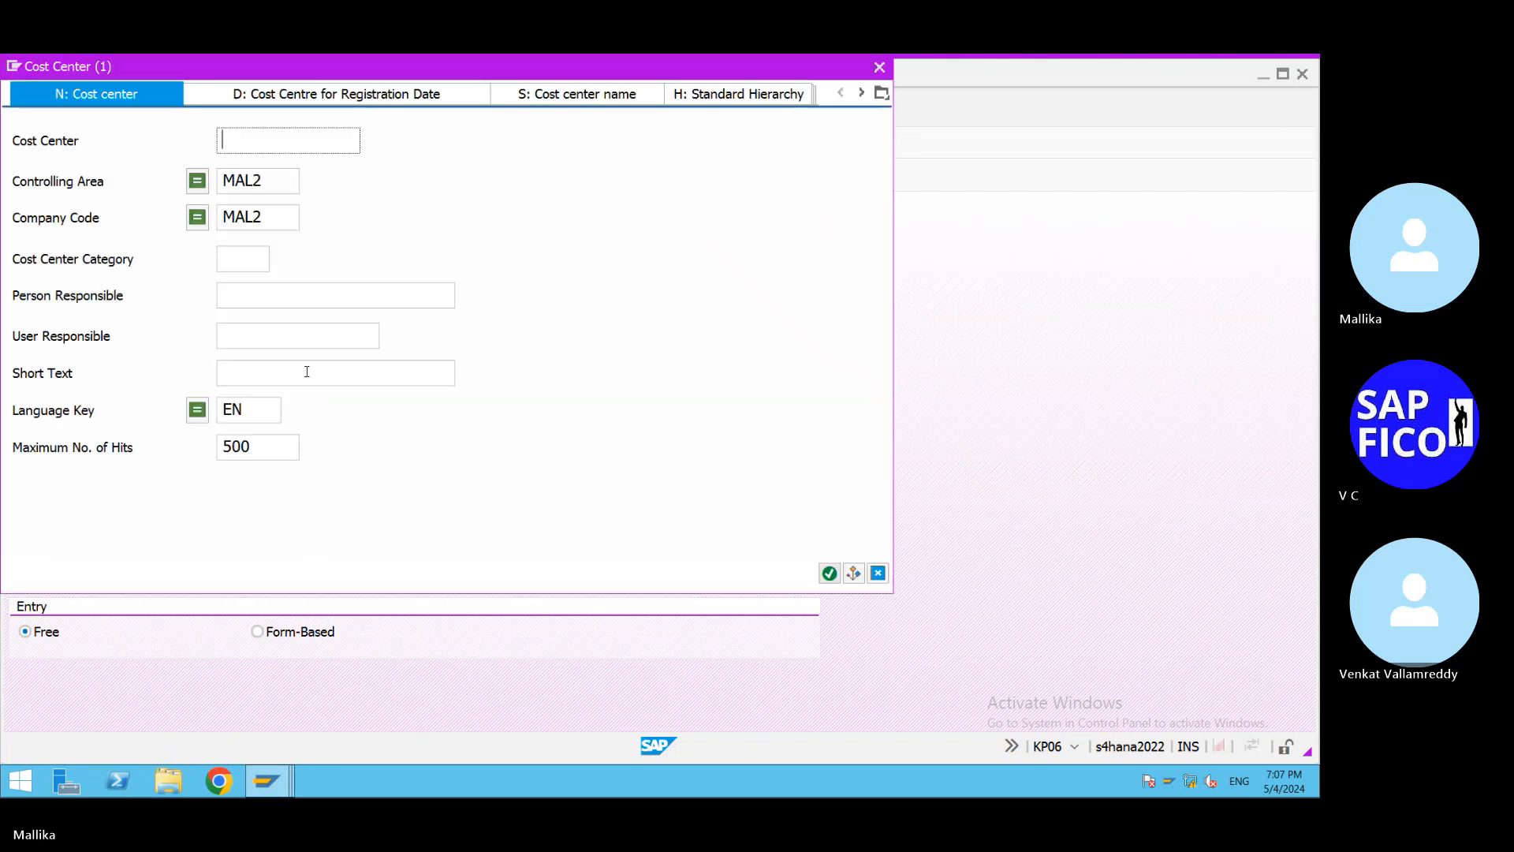
click(829, 574)
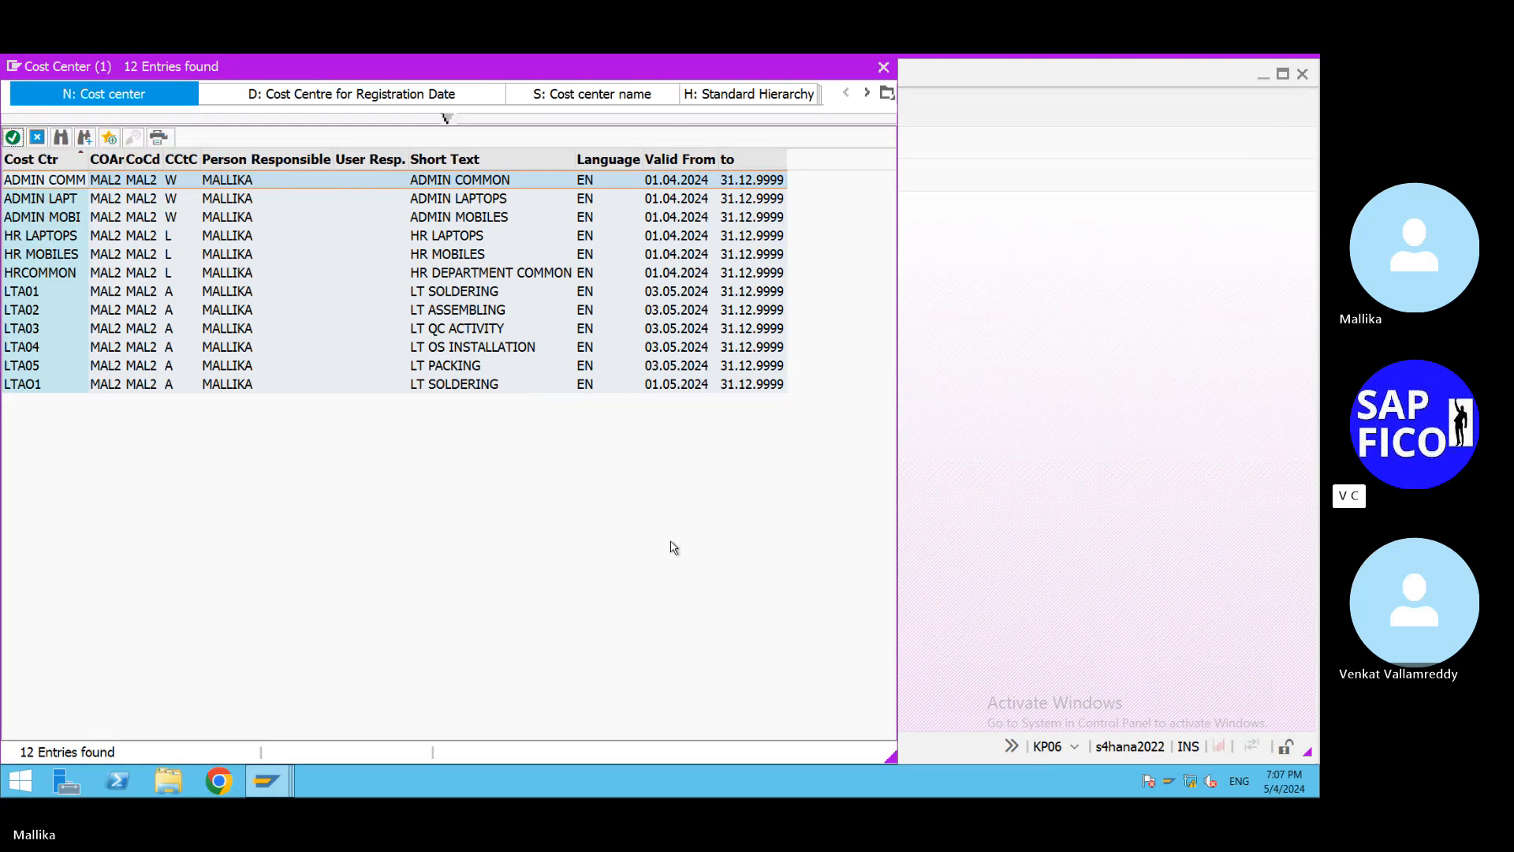
click(25, 386)
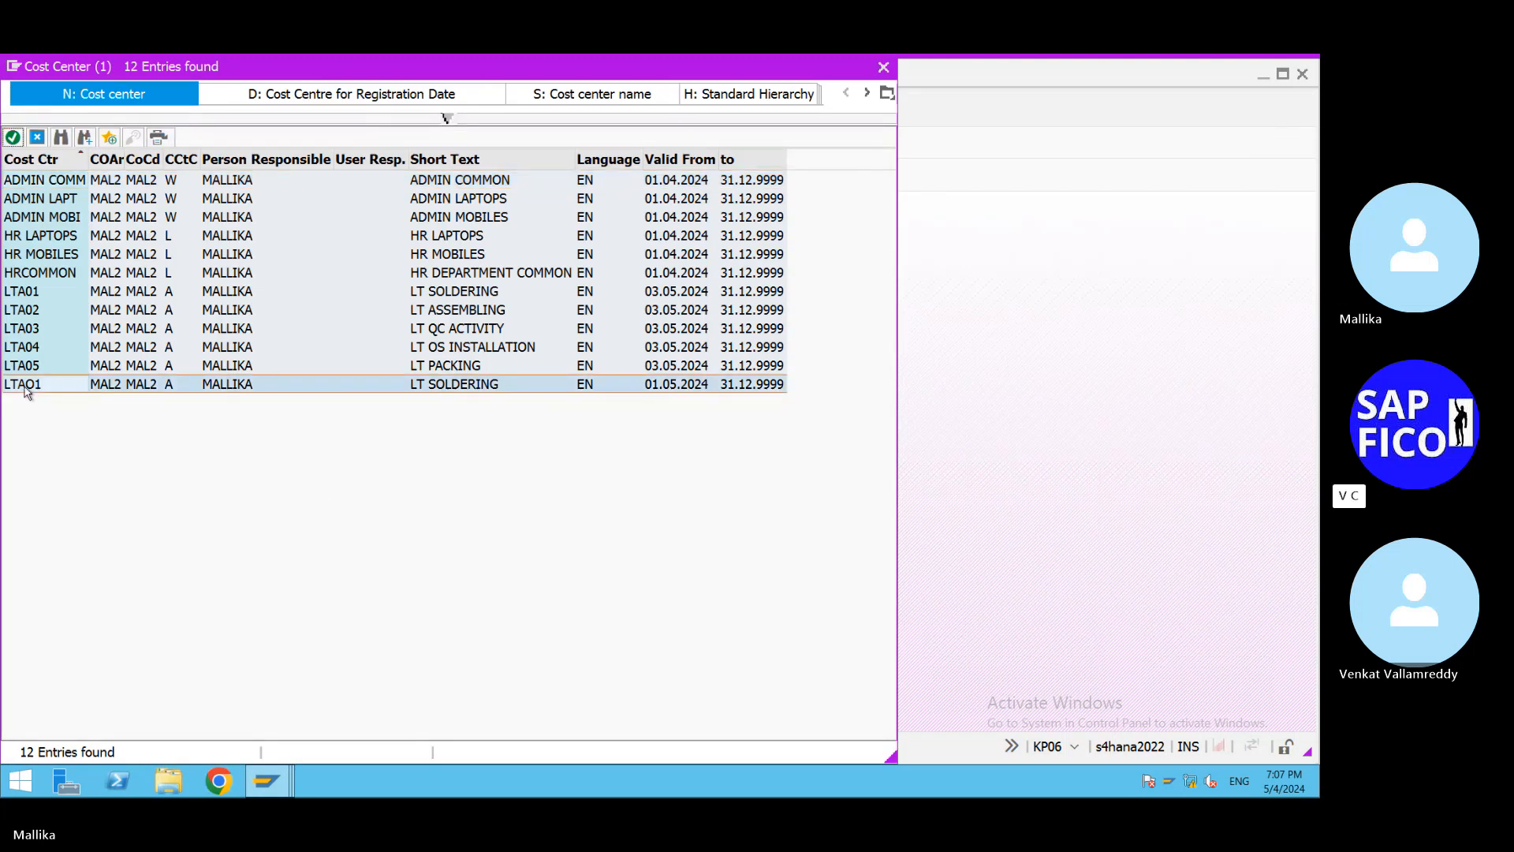
double_click(143, 387)
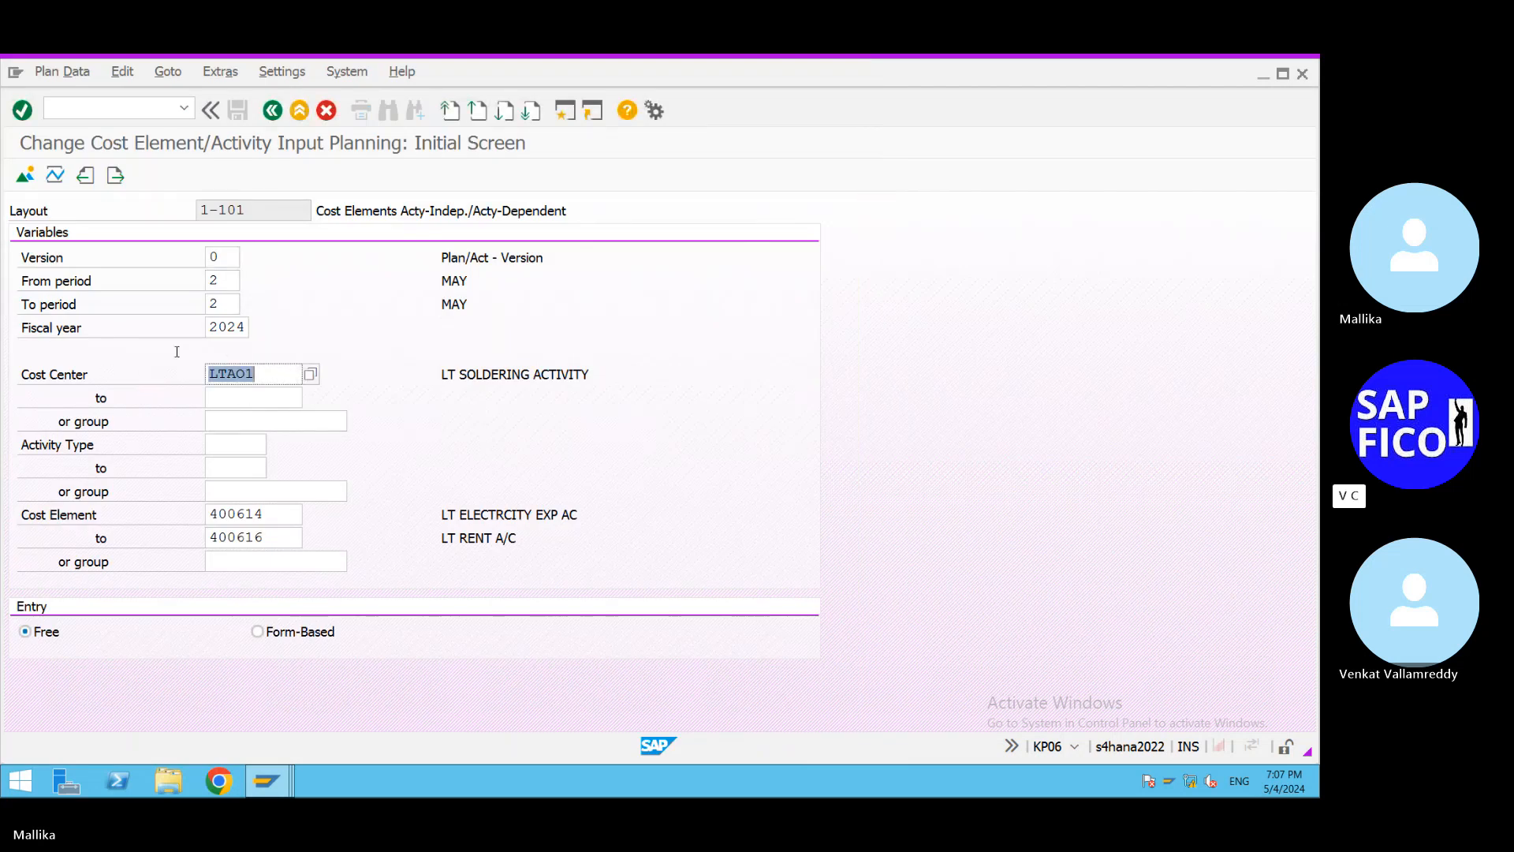
click(25, 175)
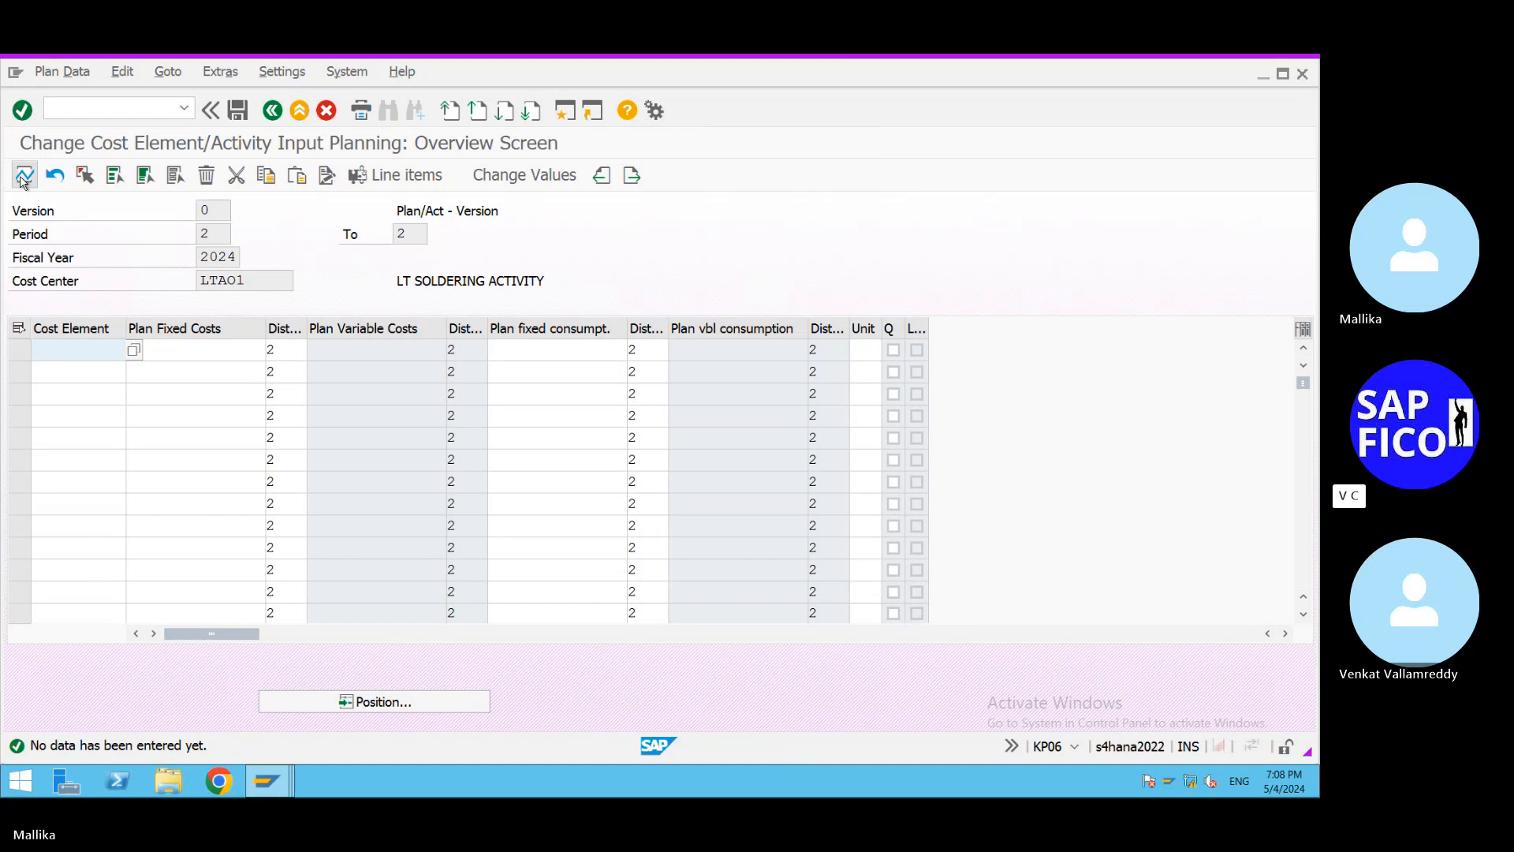
Leave the planning overview without entering data and start transaction KS01 for creating cost centers.
click(69, 108)
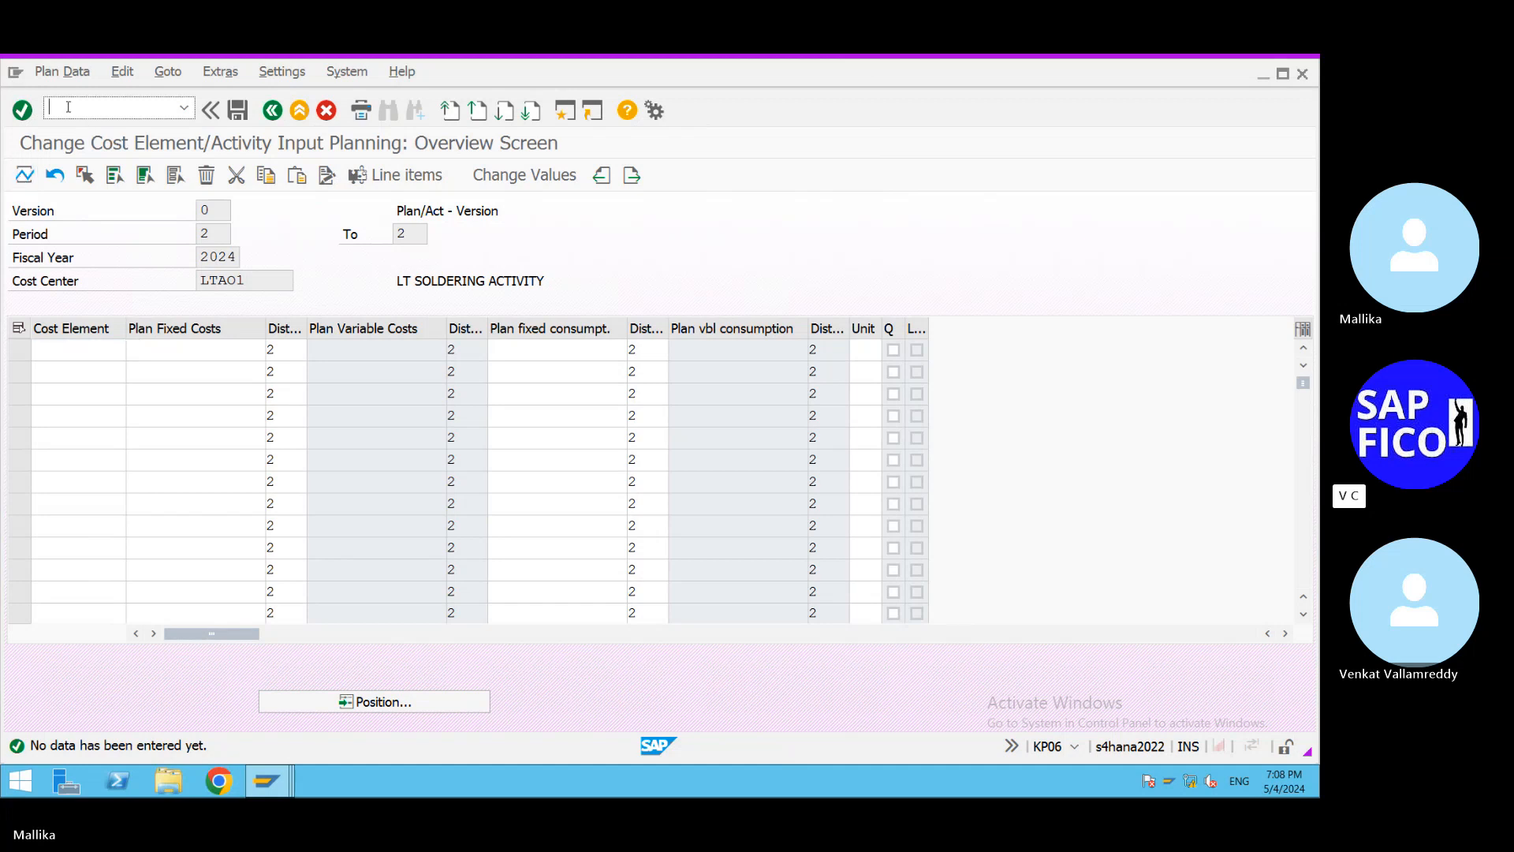
text(/n)
key(Return)
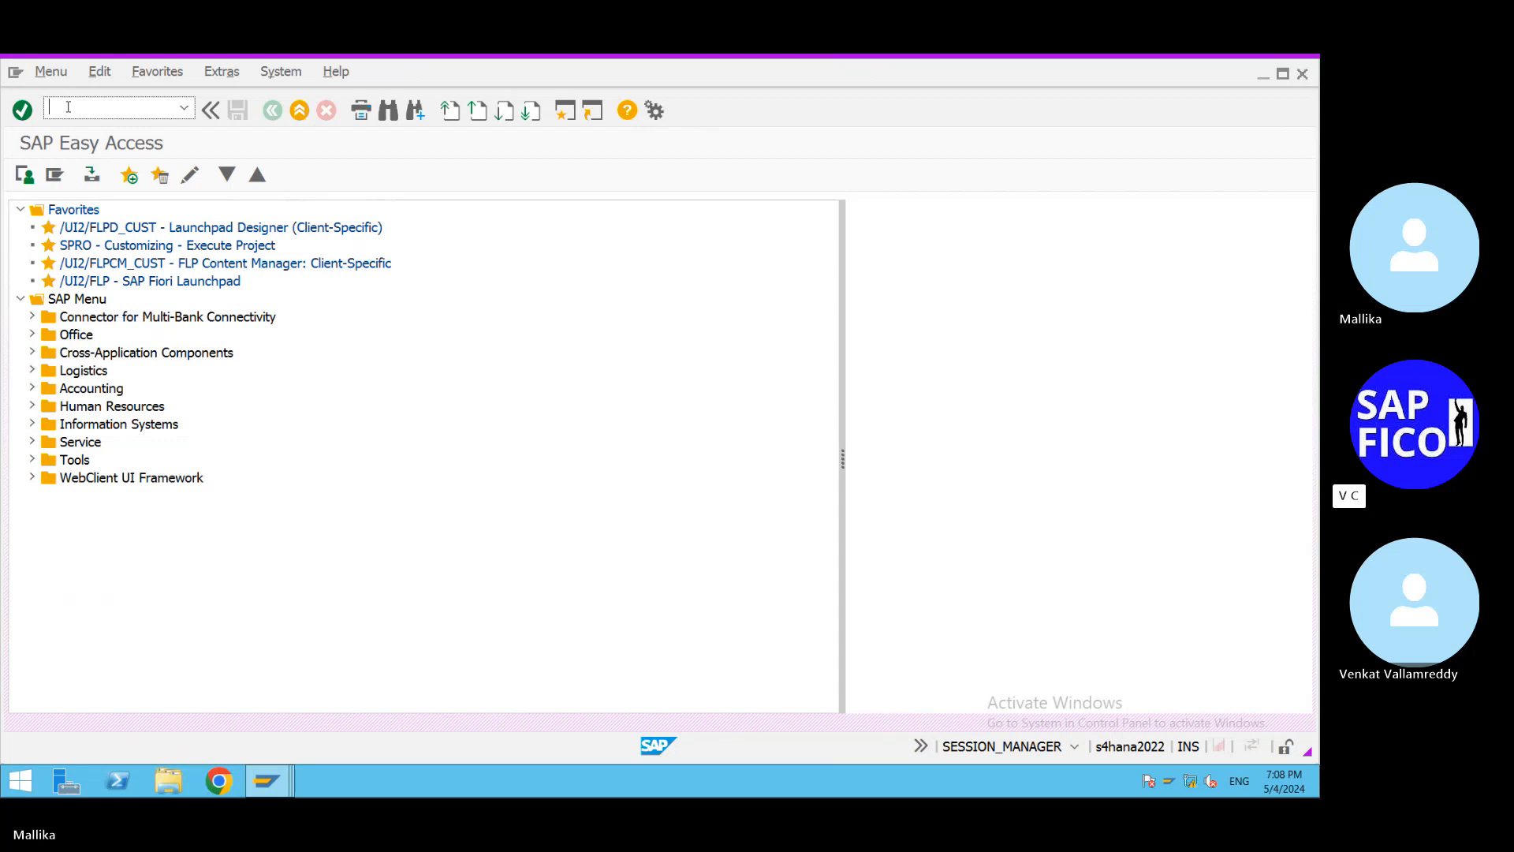
text(/NKS01)
key(Return)
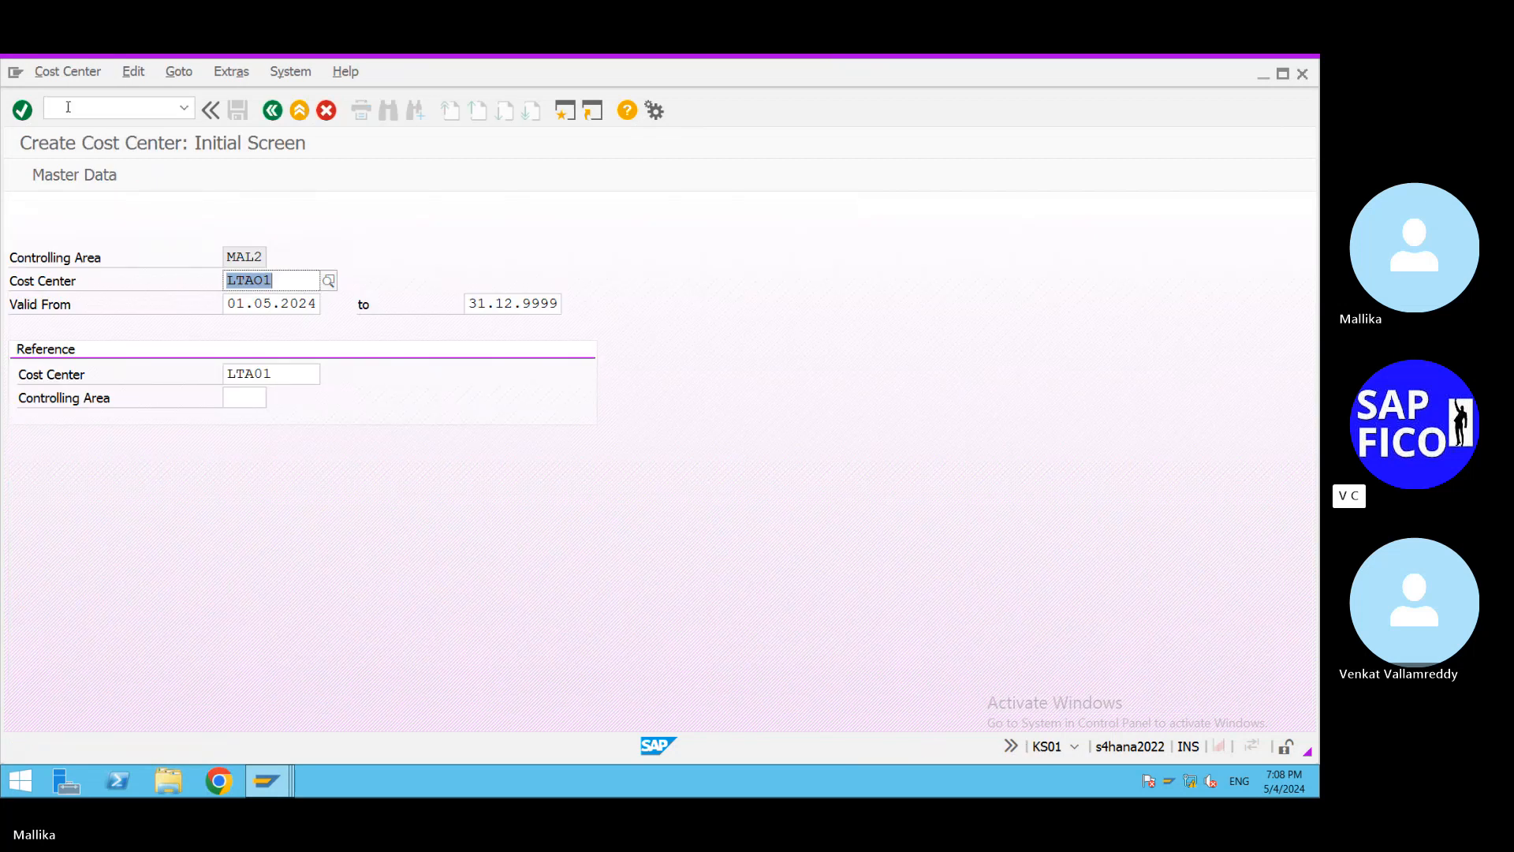
Enter LTAO2, spelled with the letter O, as the new cost center and LTA02 as the reference cost center.
click(281, 279)
key(BackSpace)
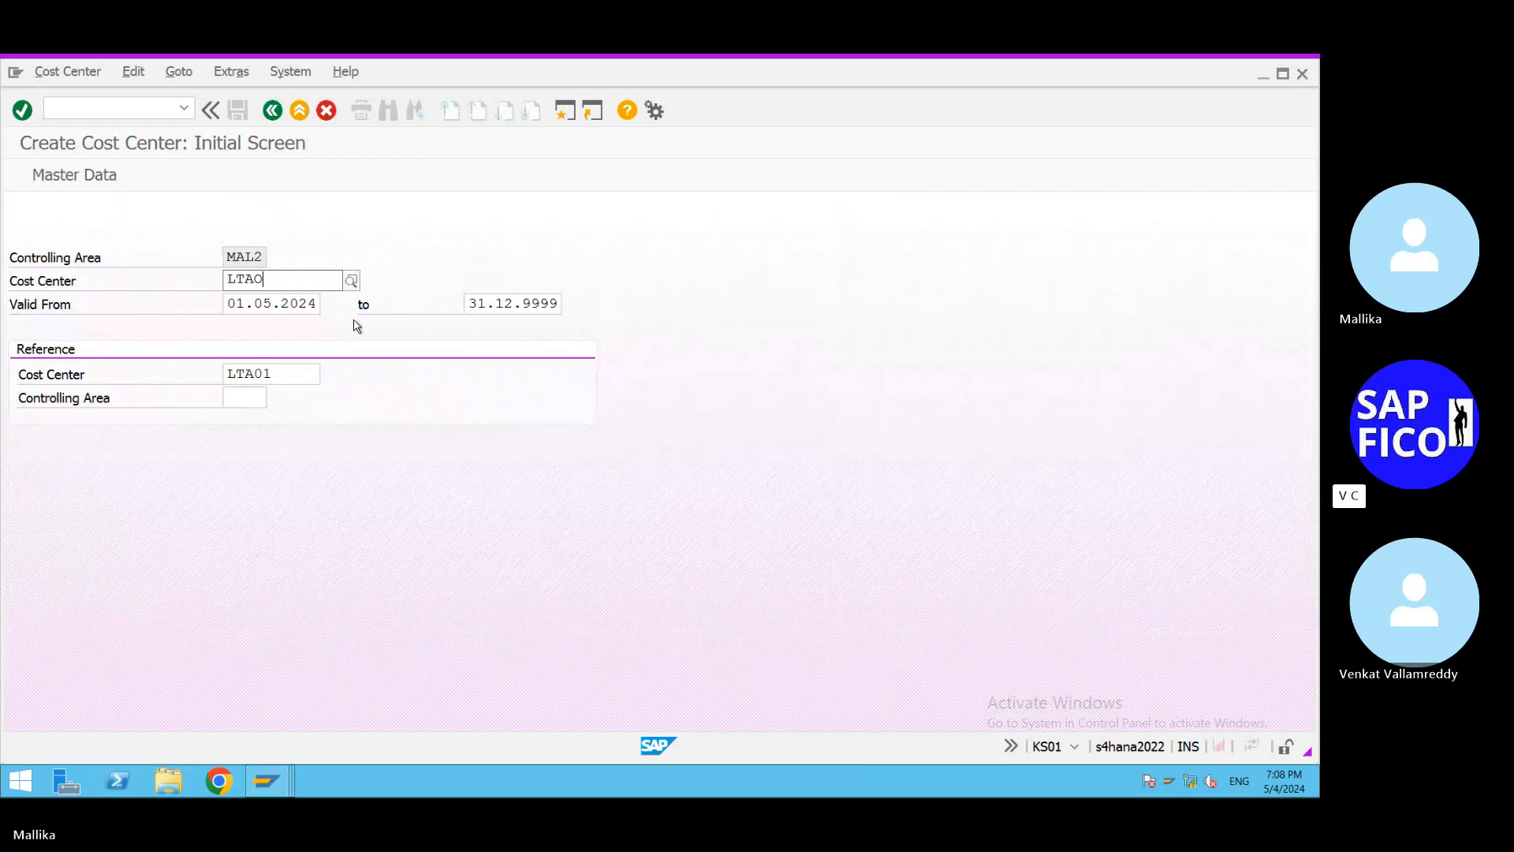
text(2)
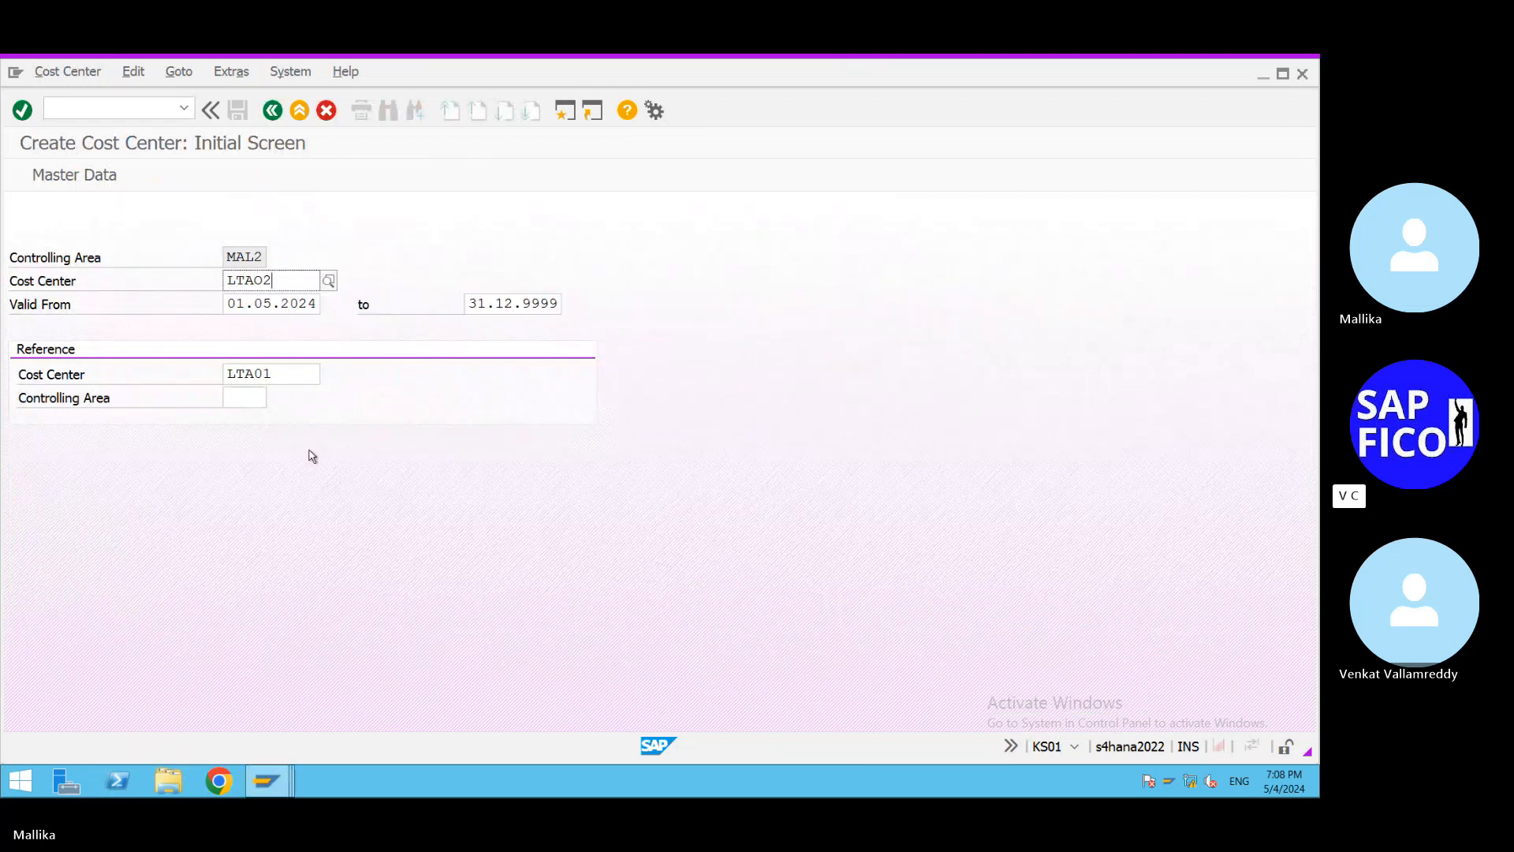
double_click(281, 373)
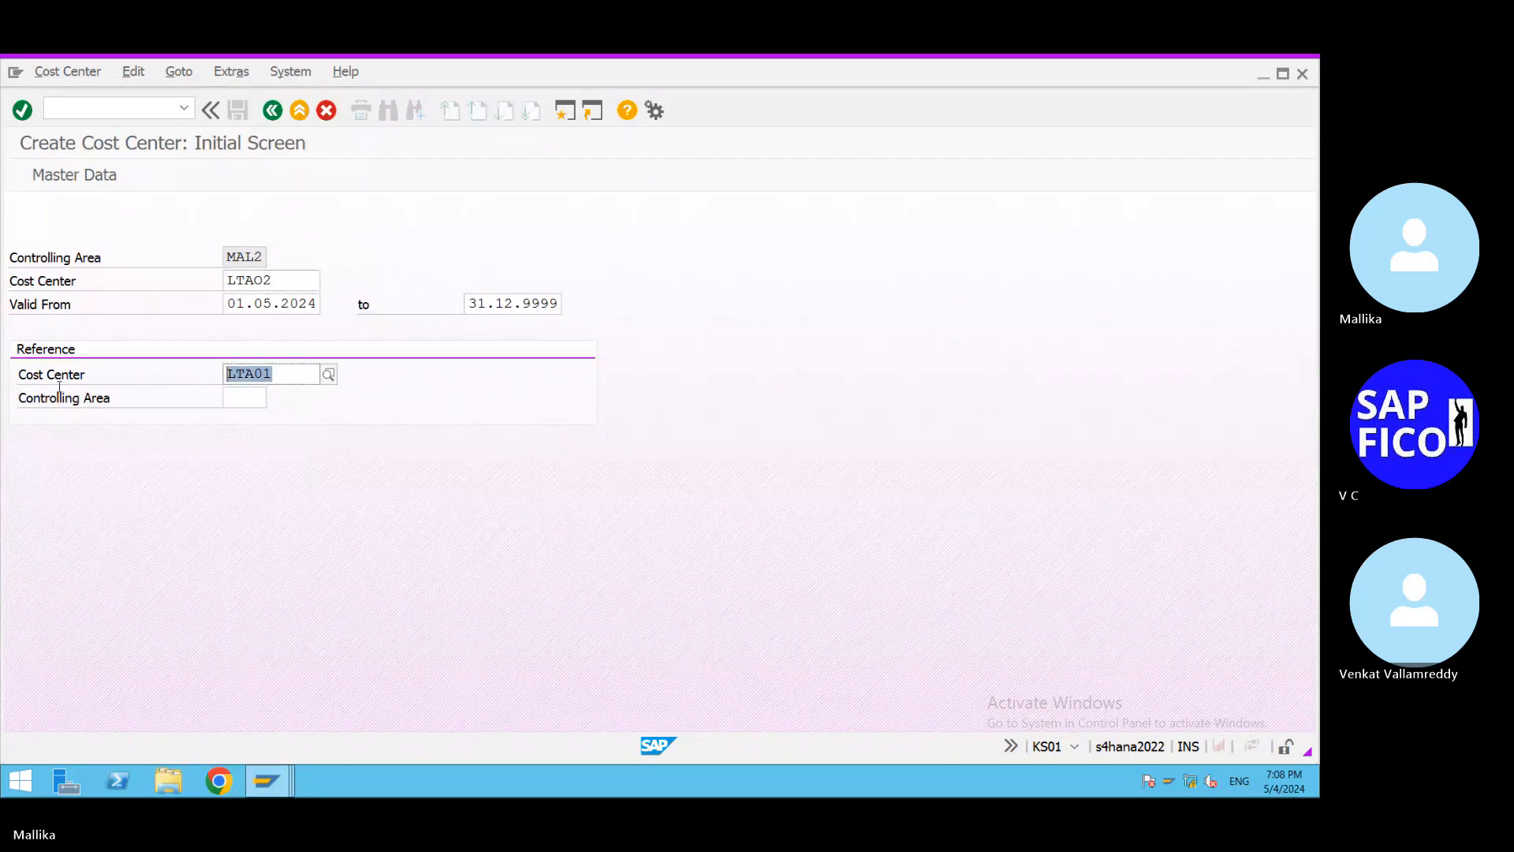
click(290, 377)
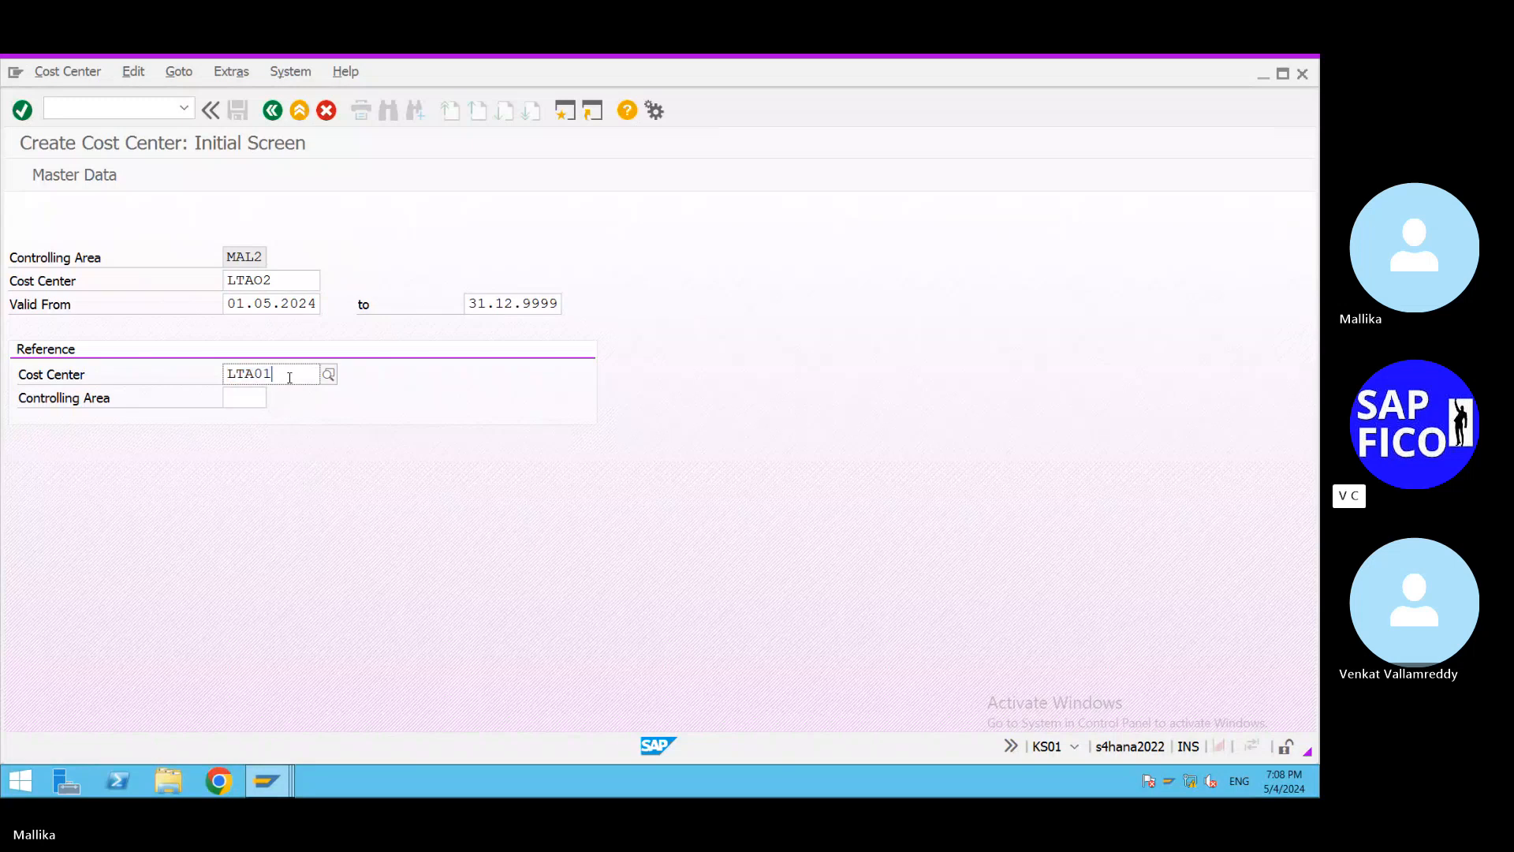
key(BackSpace)
text(2)
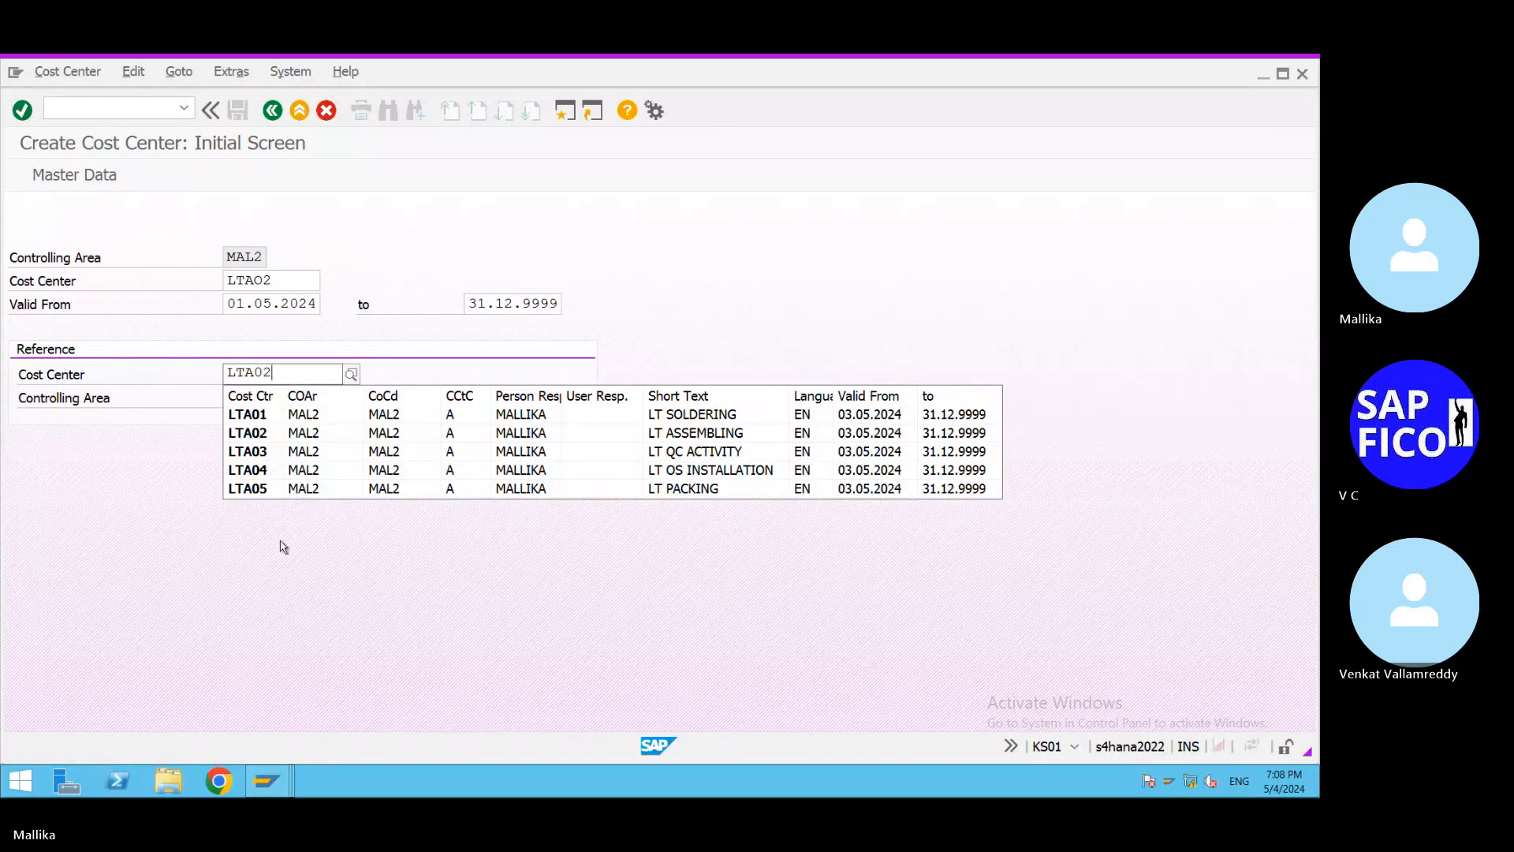
Set the reference controlling area to MAL2, take over the reference data and save cost center LTAO2.
click(235, 396)
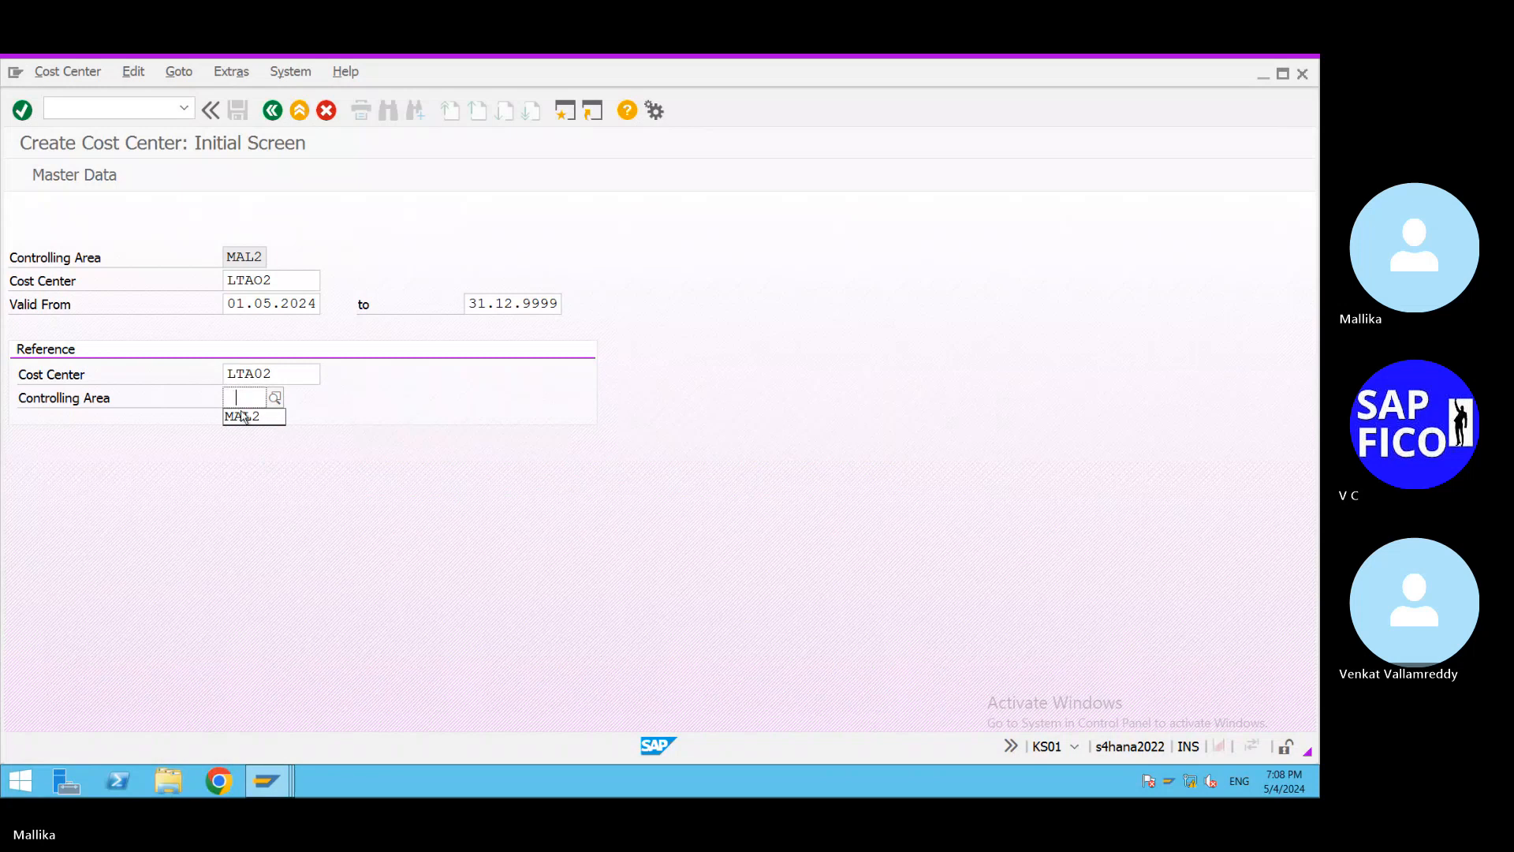
click(246, 416)
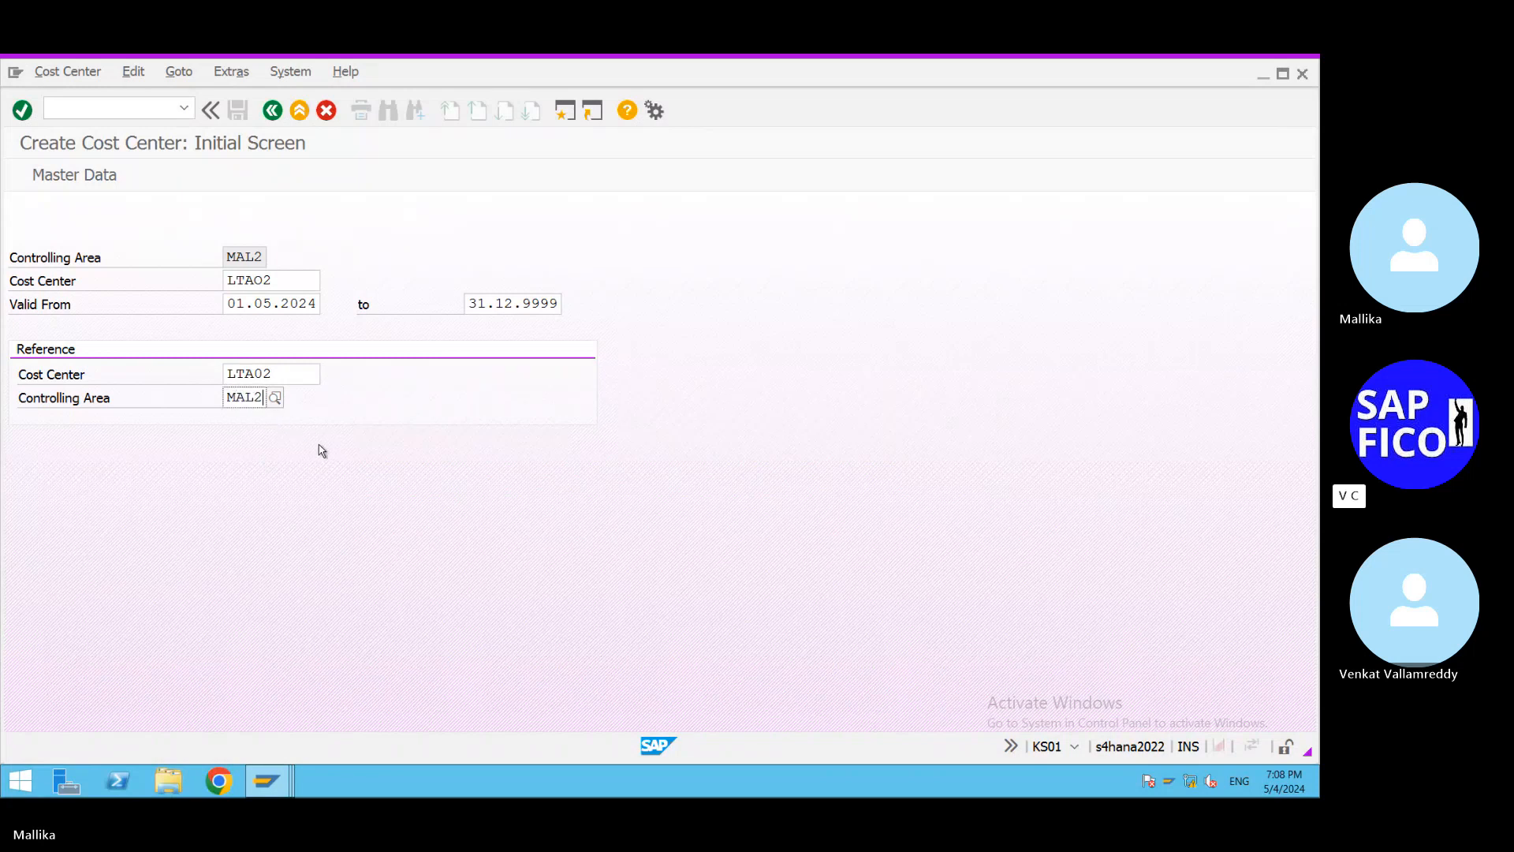
key(Return)
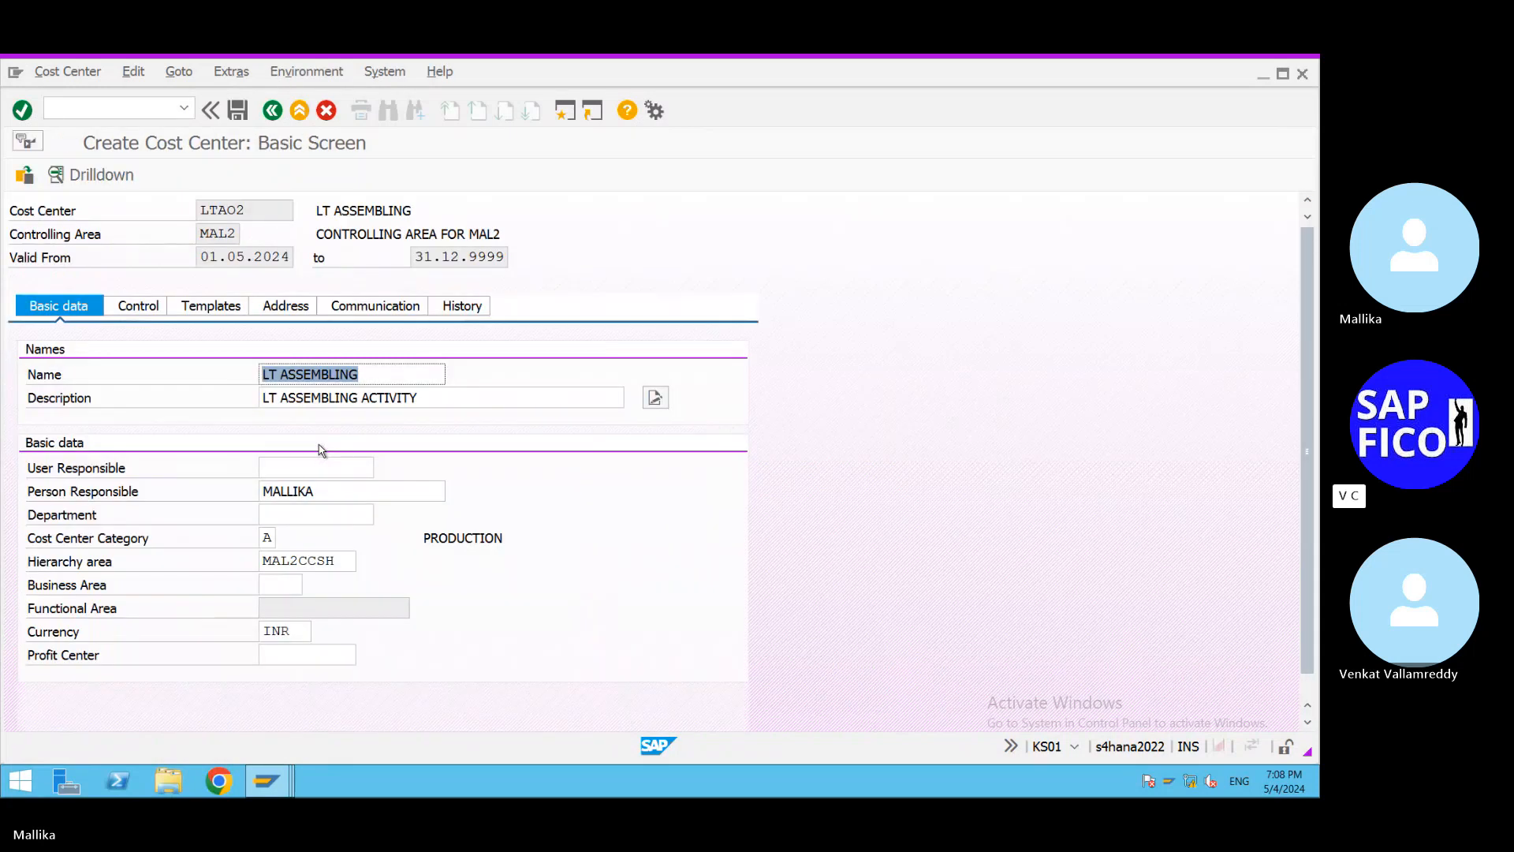
click(237, 111)
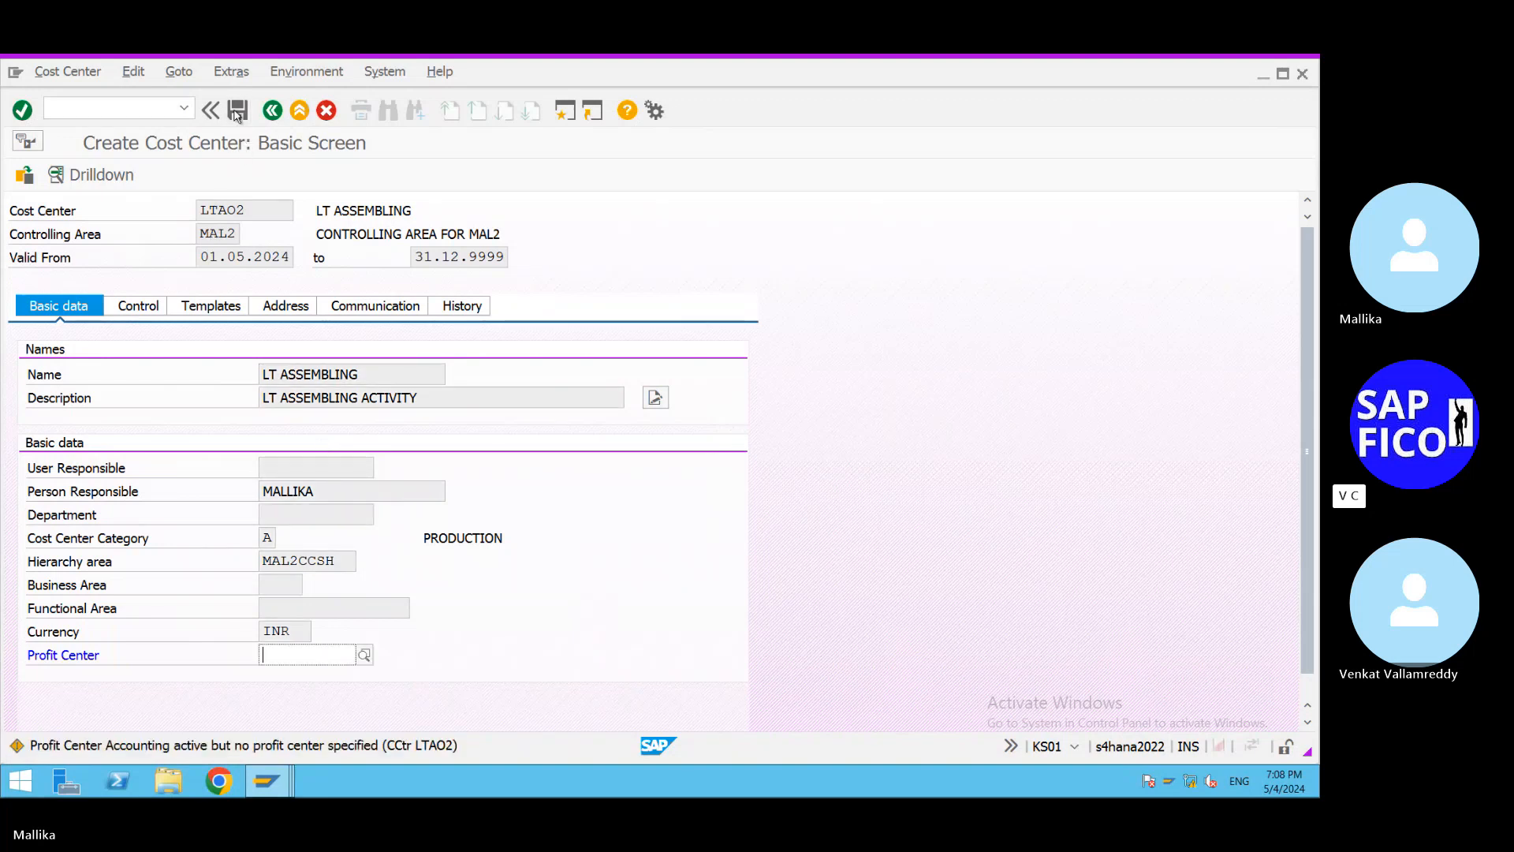
click(237, 112)
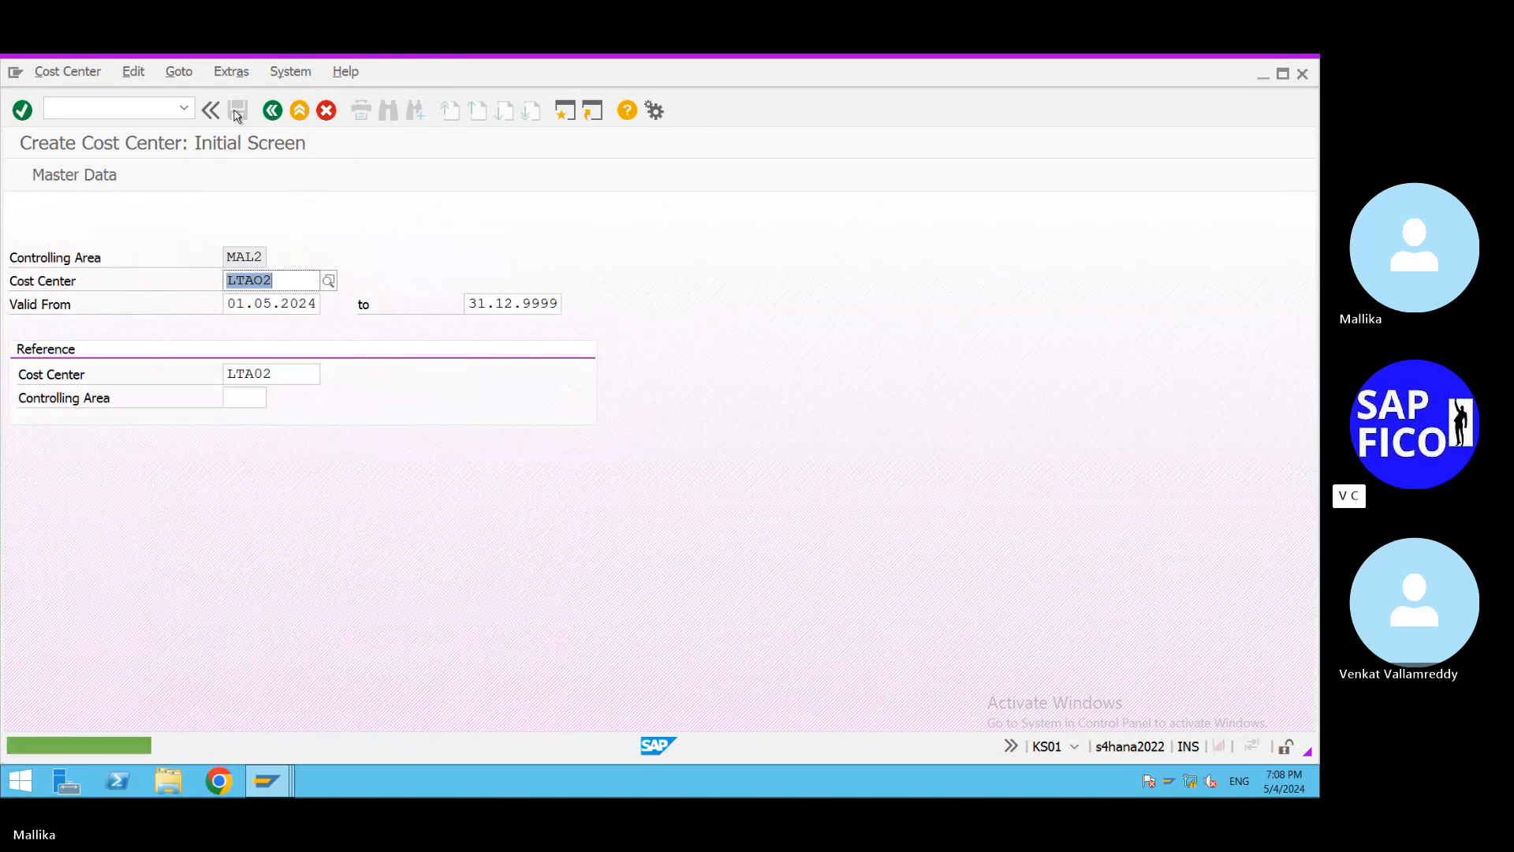
Change the new cost center to LTAO3, keeping the letter O, and the reference cost center to LTA03.
click(281, 280)
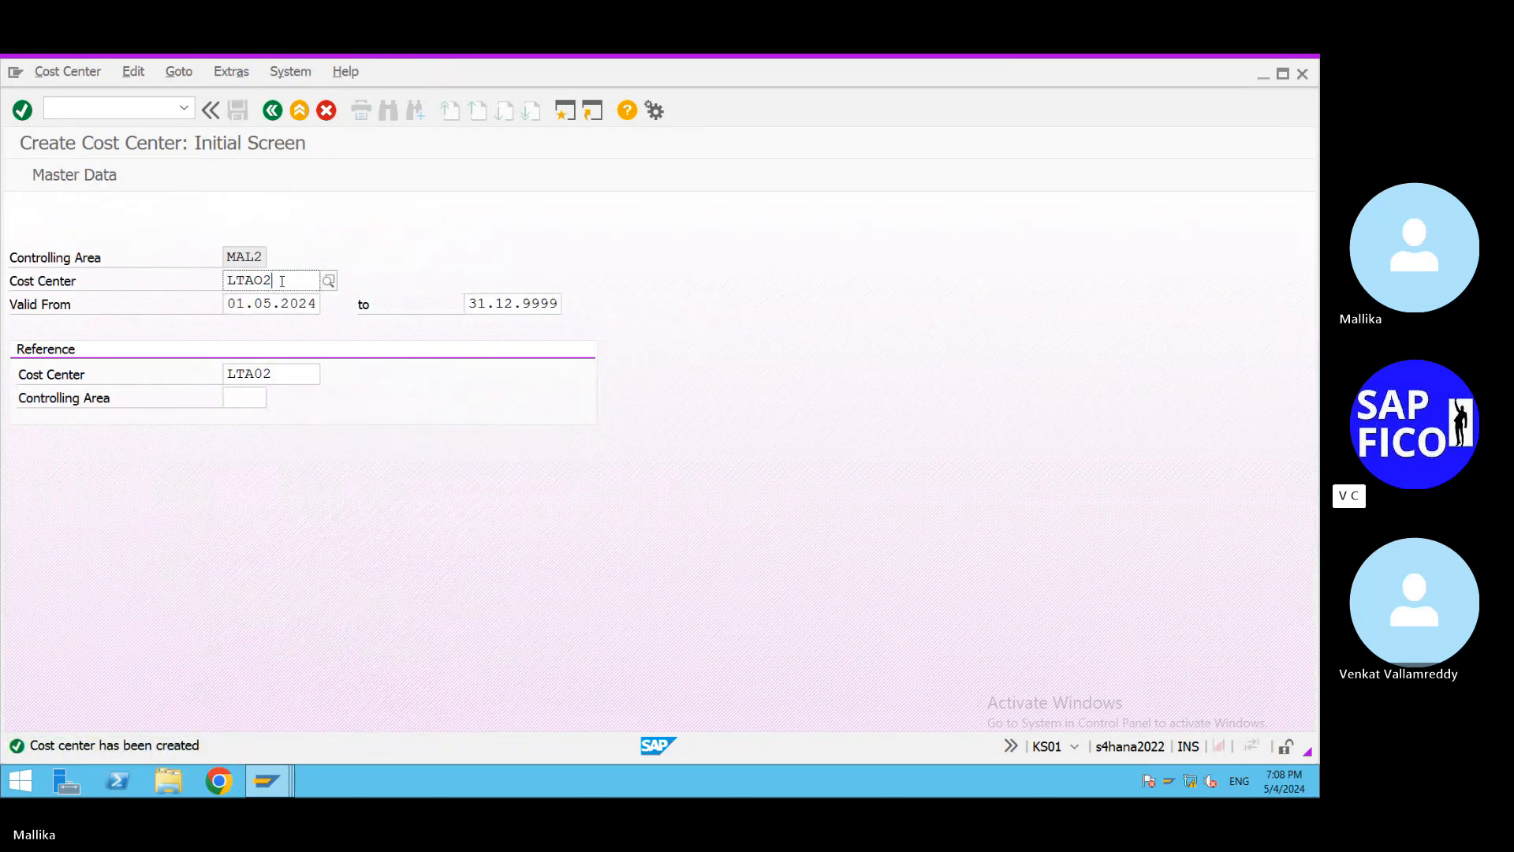
key(BackSpace)
text(3)
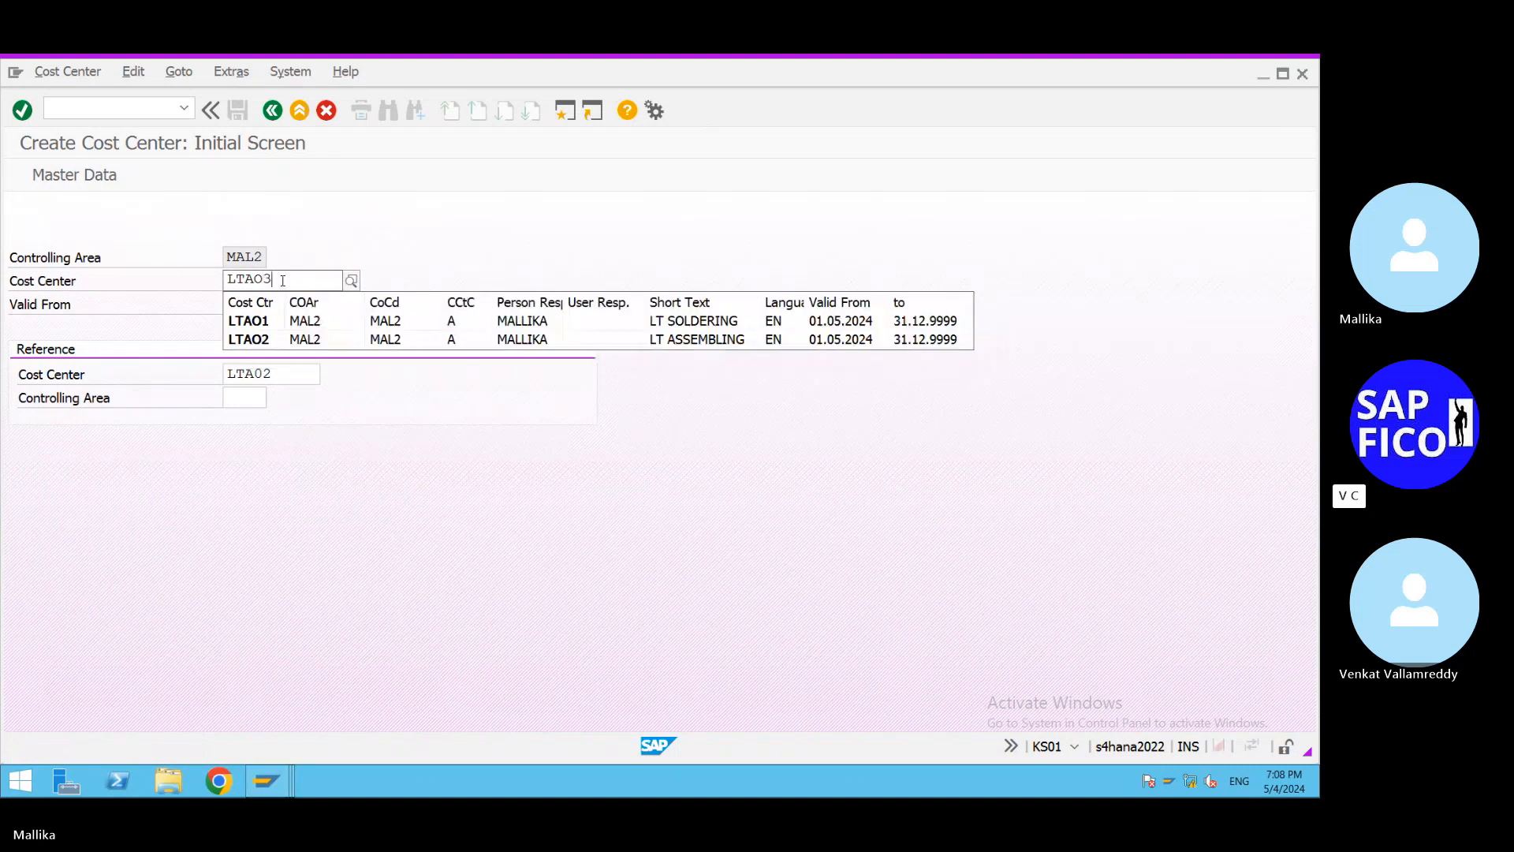
click(325, 483)
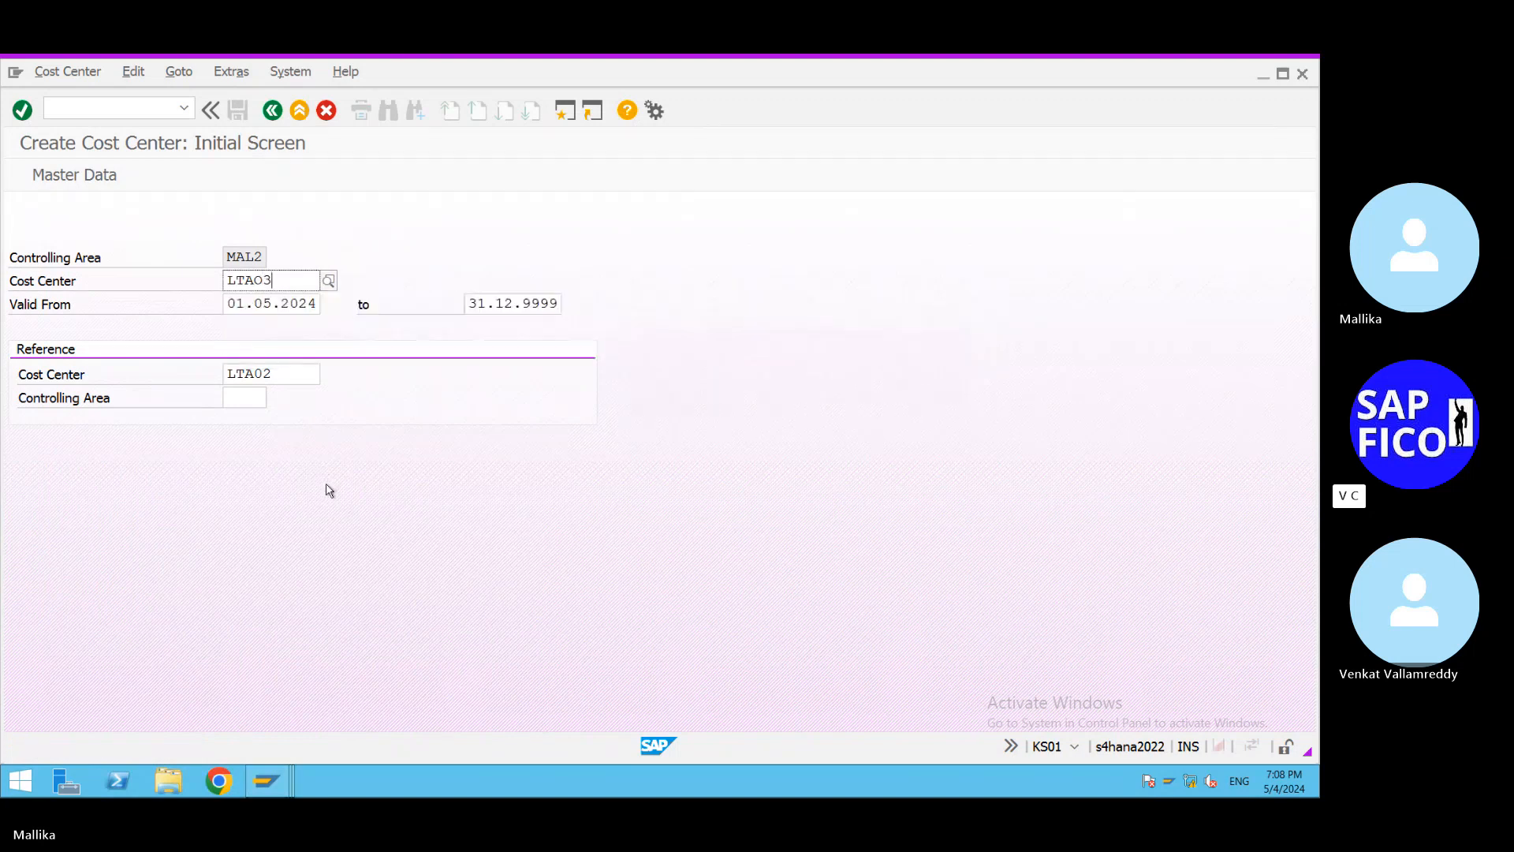
click(280, 376)
key(BackSpace)
text(3)
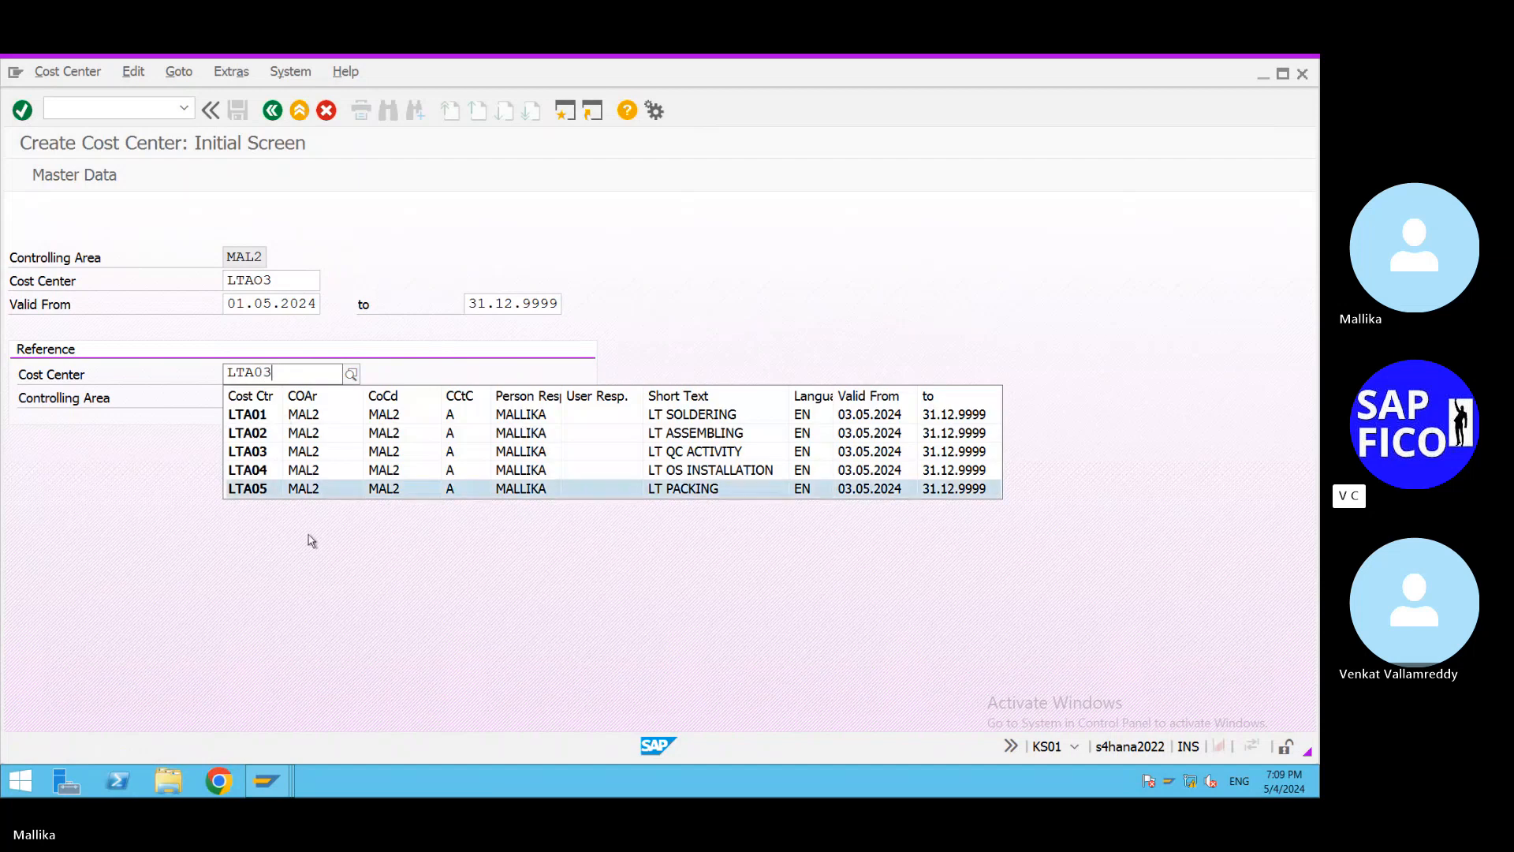
click(322, 590)
Set the reference controlling area to MAL2, take over the reference data and save cost center LTAO3.
click(236, 396)
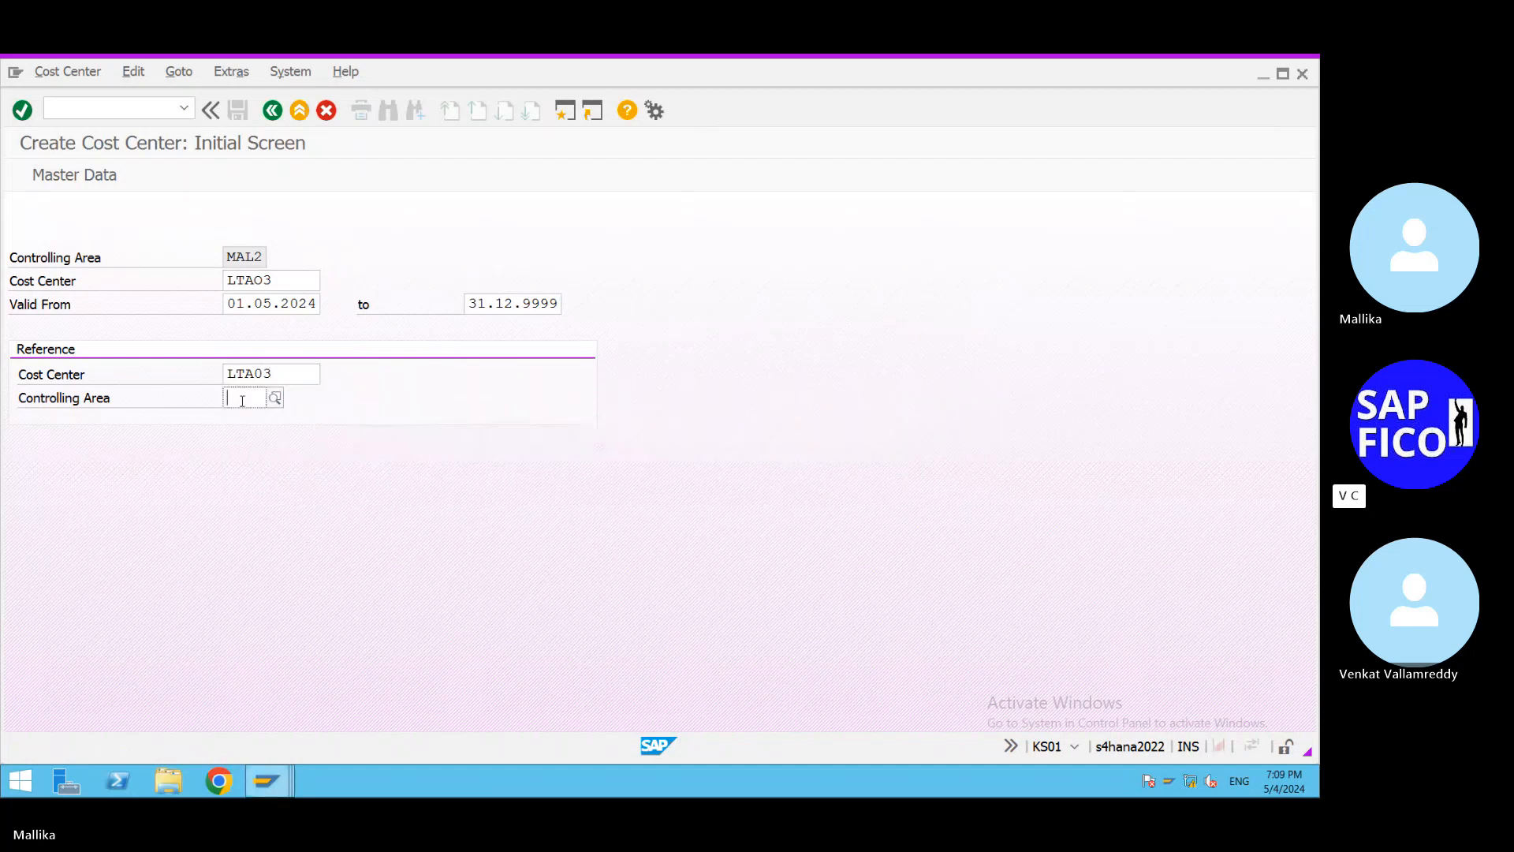
click(250, 419)
key(Return)
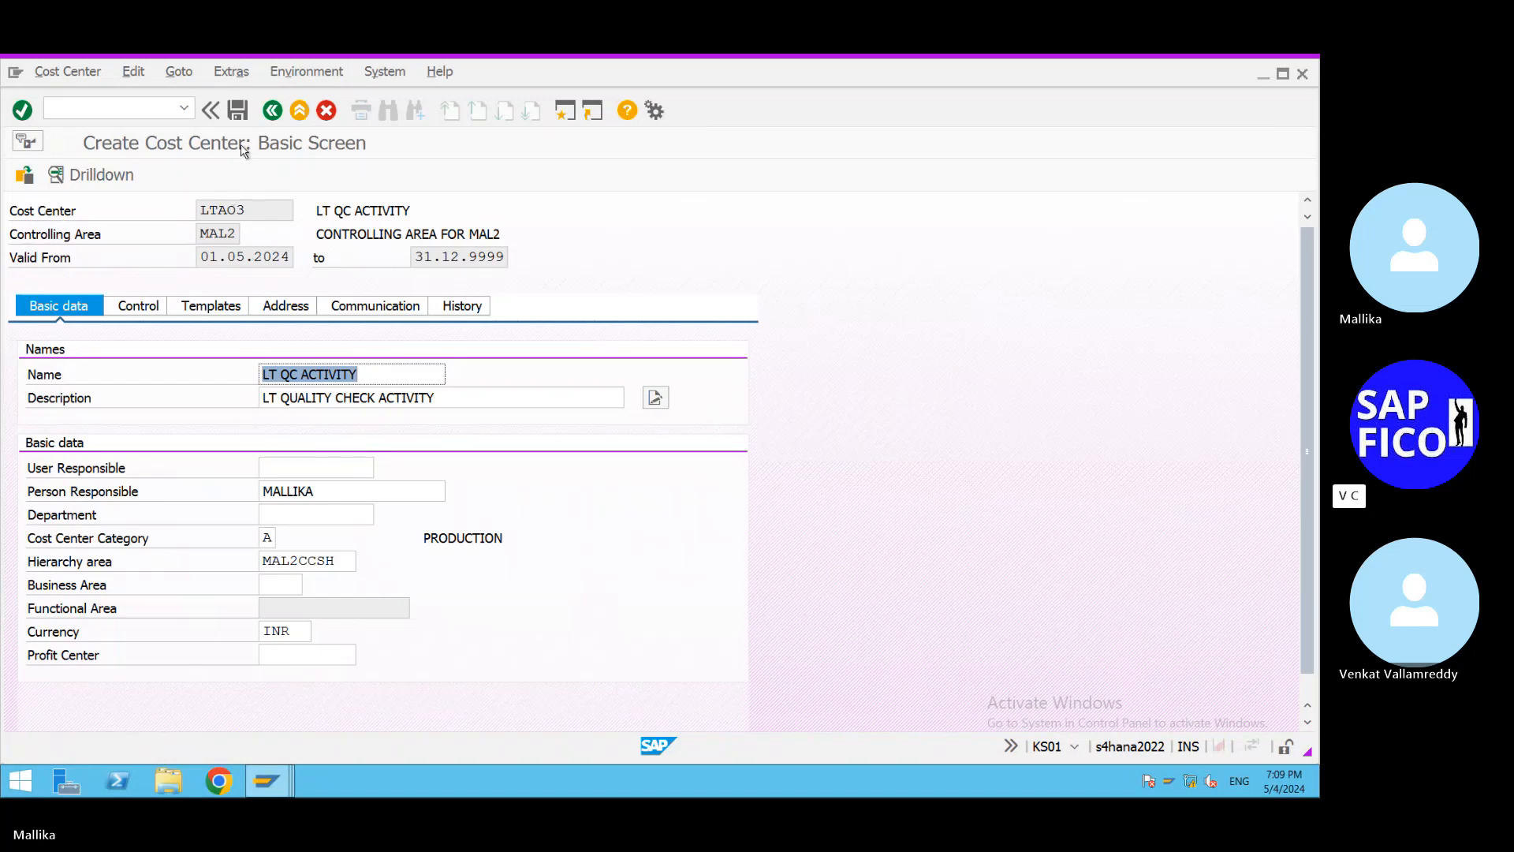
click(236, 111)
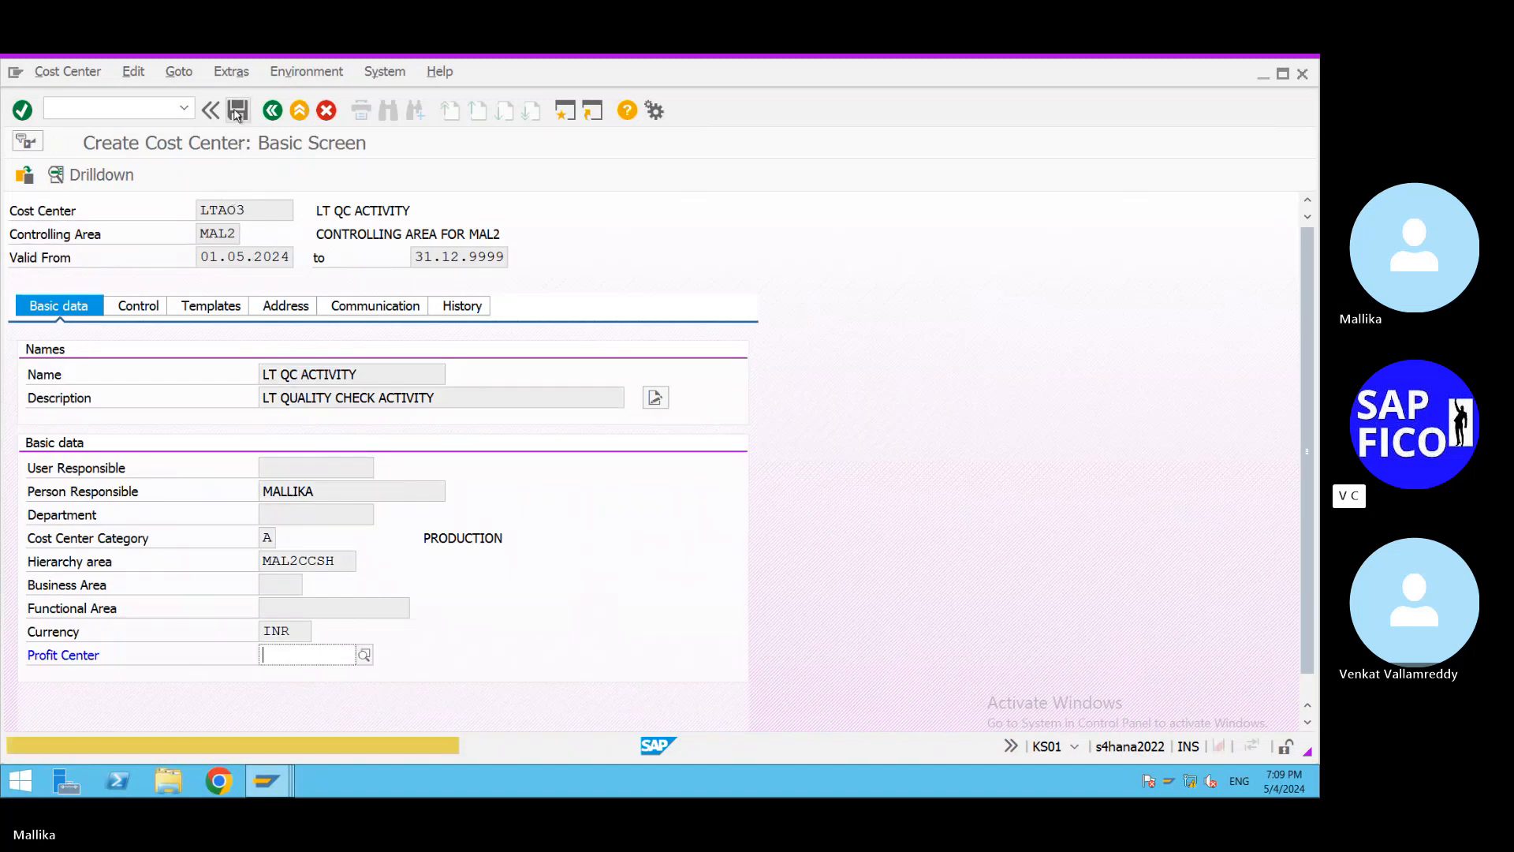
click(237, 111)
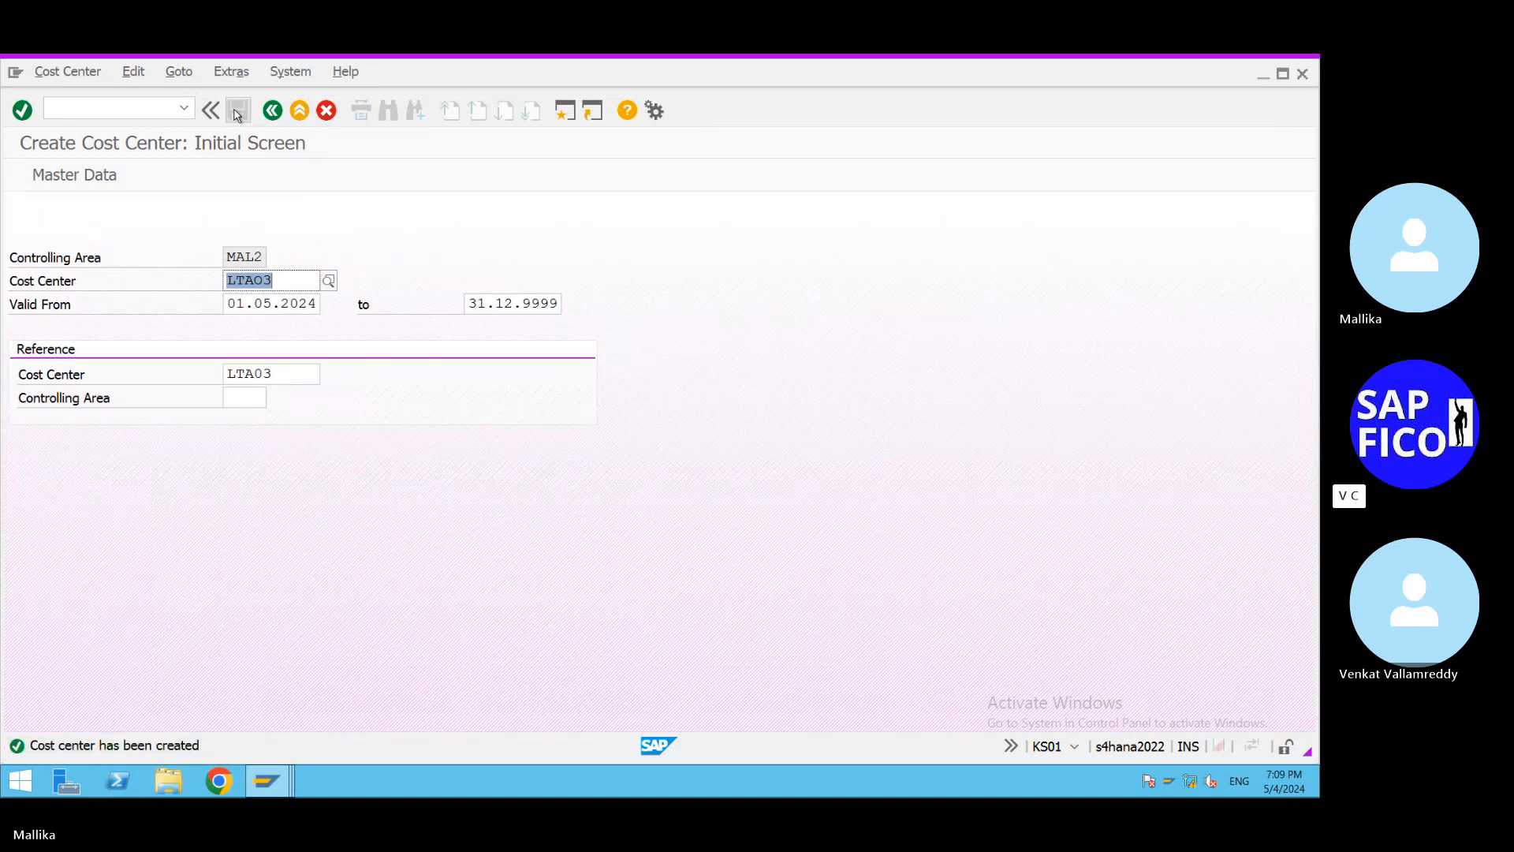
Change the new cost center to LTAO4, keeping the letter O, and the reference cost center to LTA04.
click(281, 282)
key(BackSpace)
text(4)
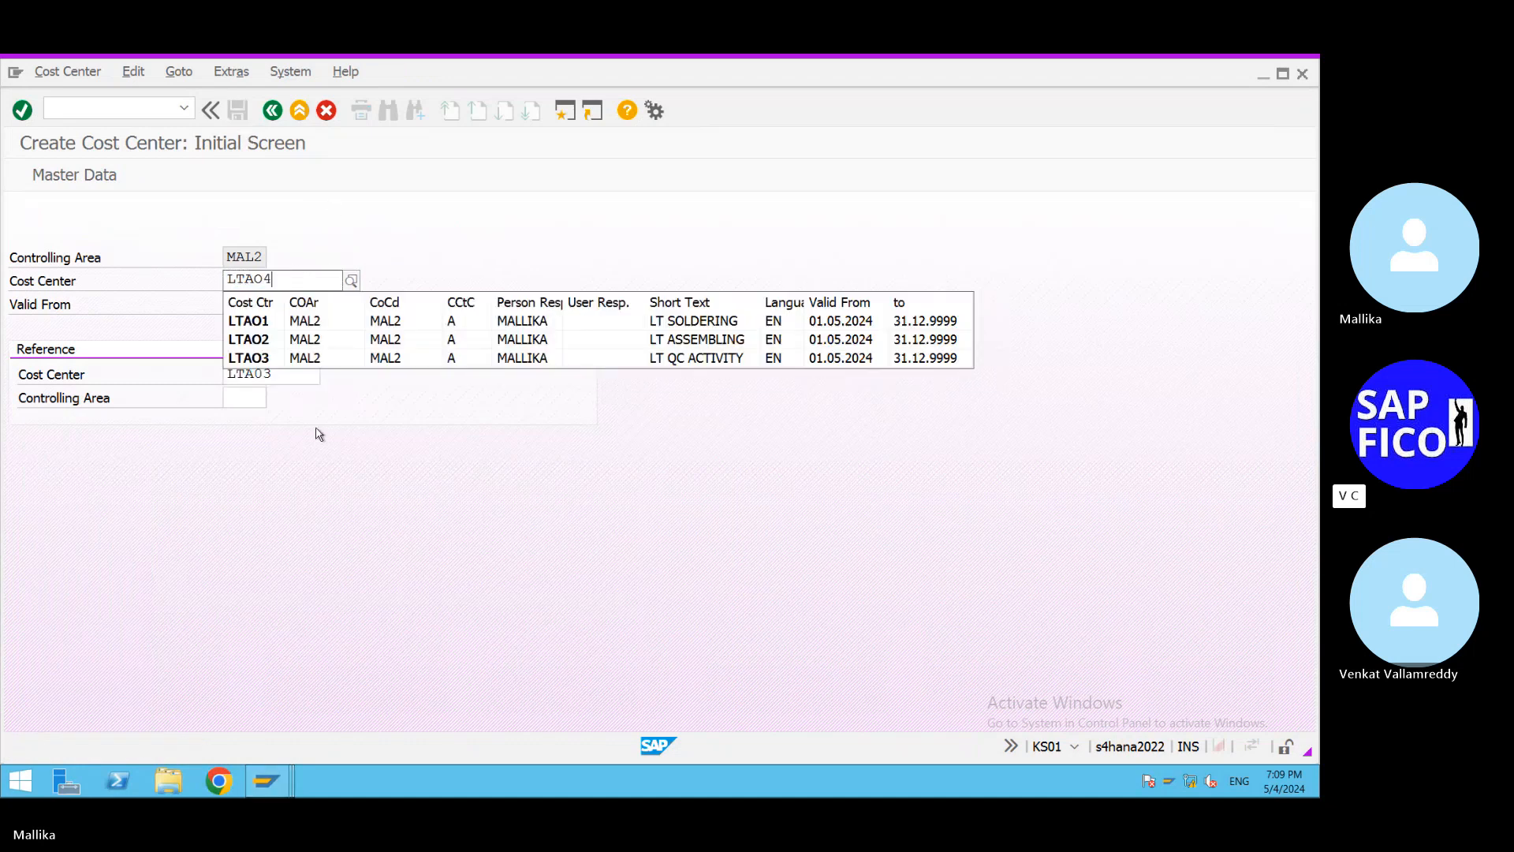
click(284, 374)
key(BackSpace)
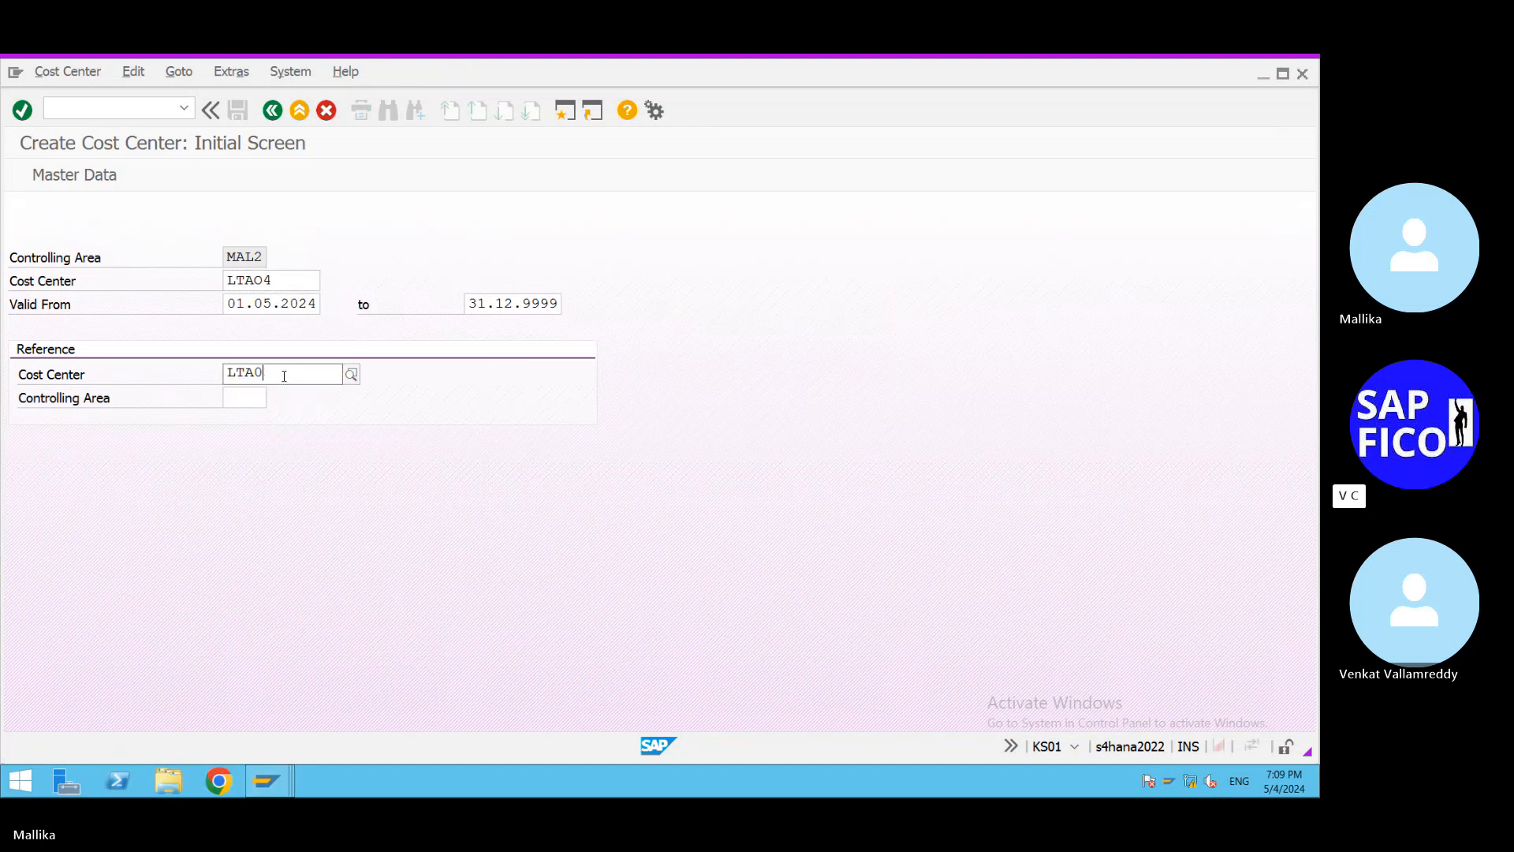
text(4)
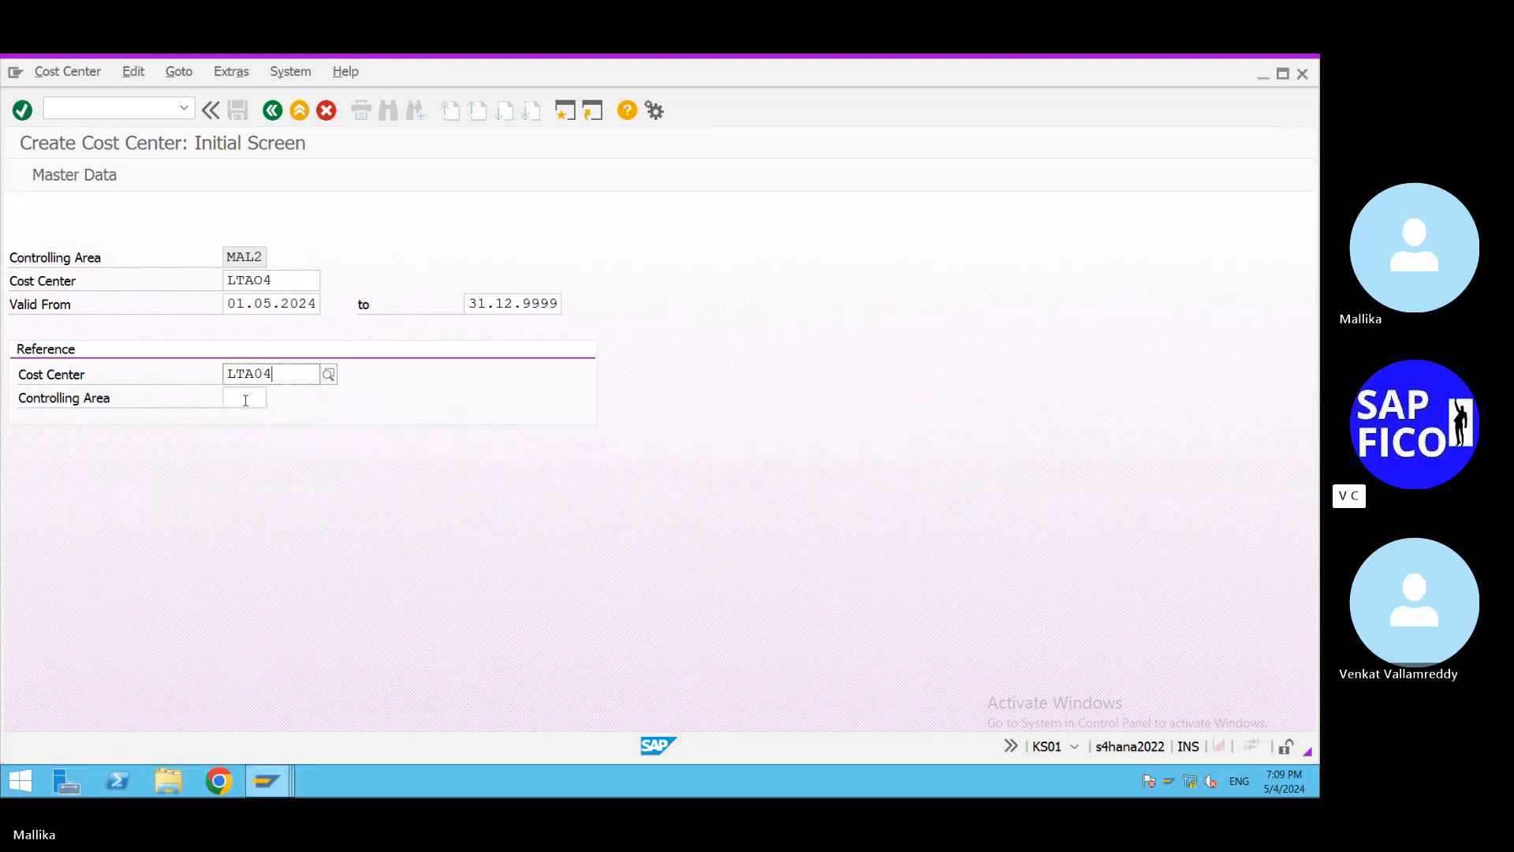
Set the reference controlling area to MAL2, take over the reference data and save cost center LTAO4.
click(243, 397)
text(M)
click(252, 415)
key(Return)
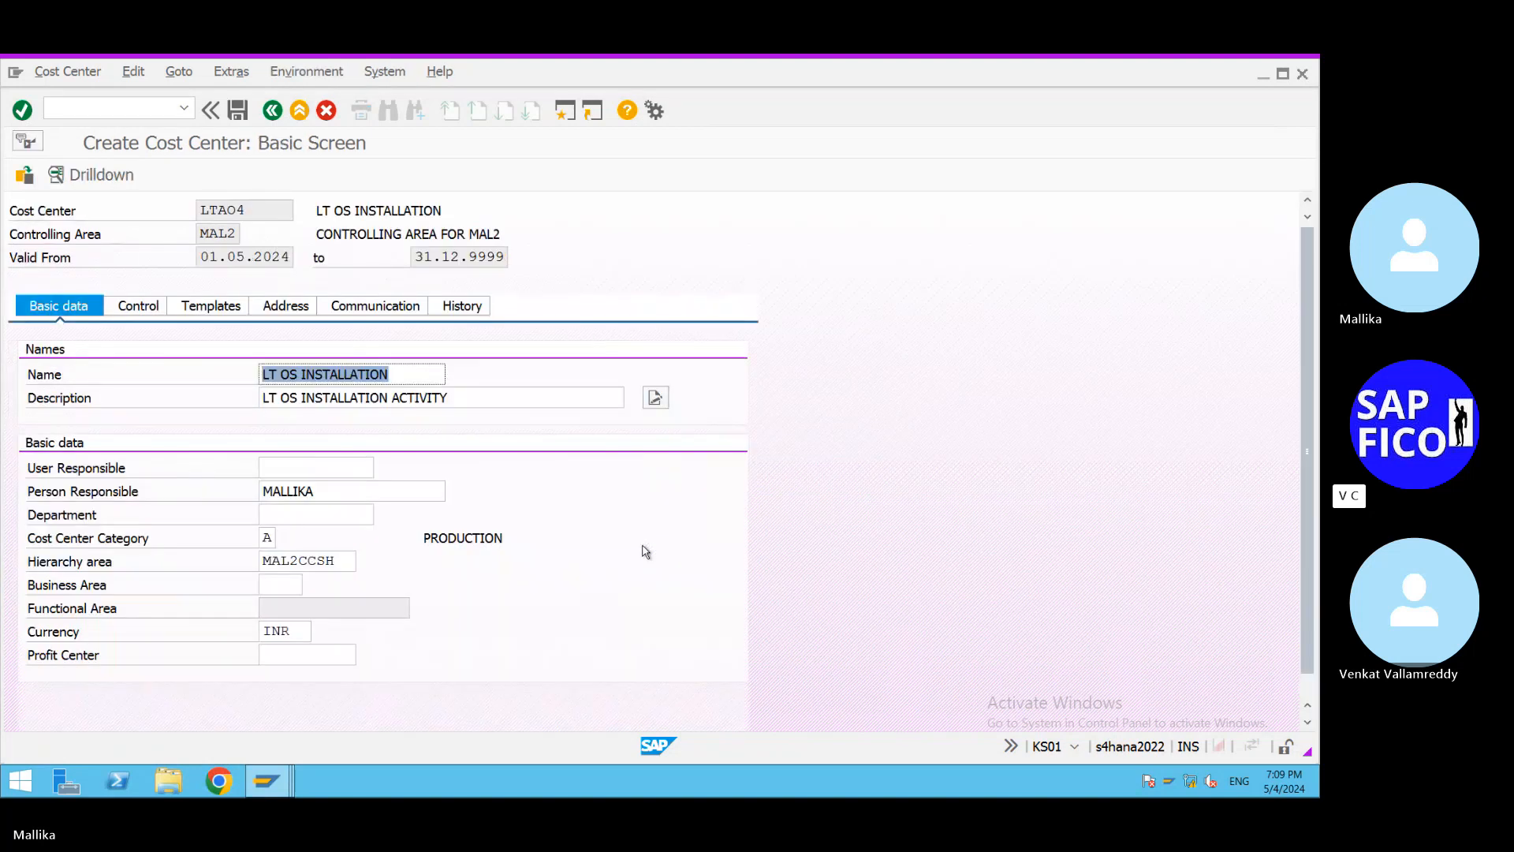
click(236, 112)
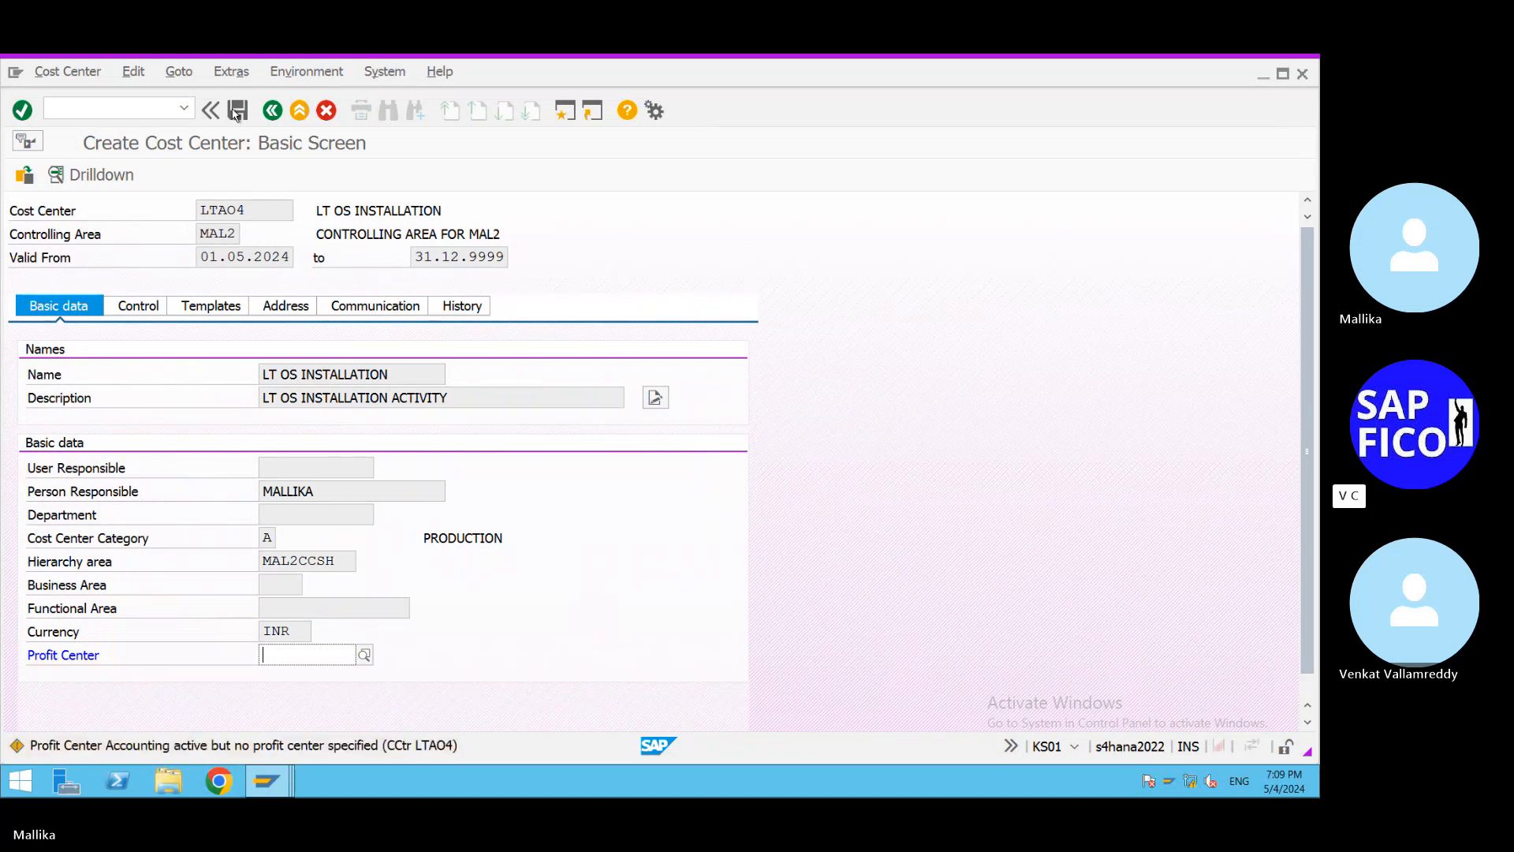
click(236, 115)
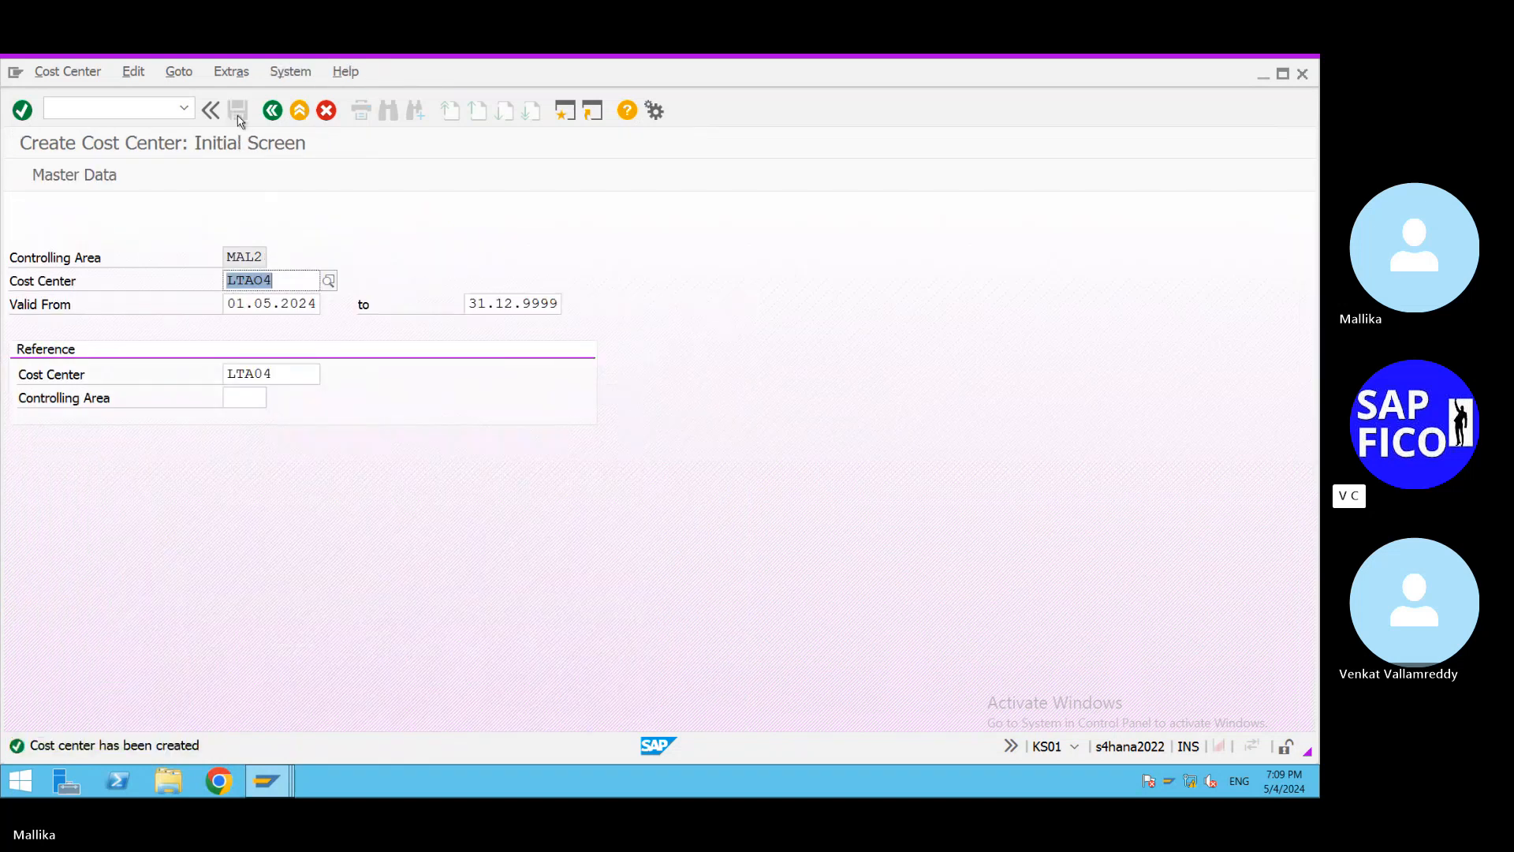
Change the new cost center to LTAO5, keeping the letter O, and the reference cost center to LTA05.
click(289, 276)
key(BackSpace)
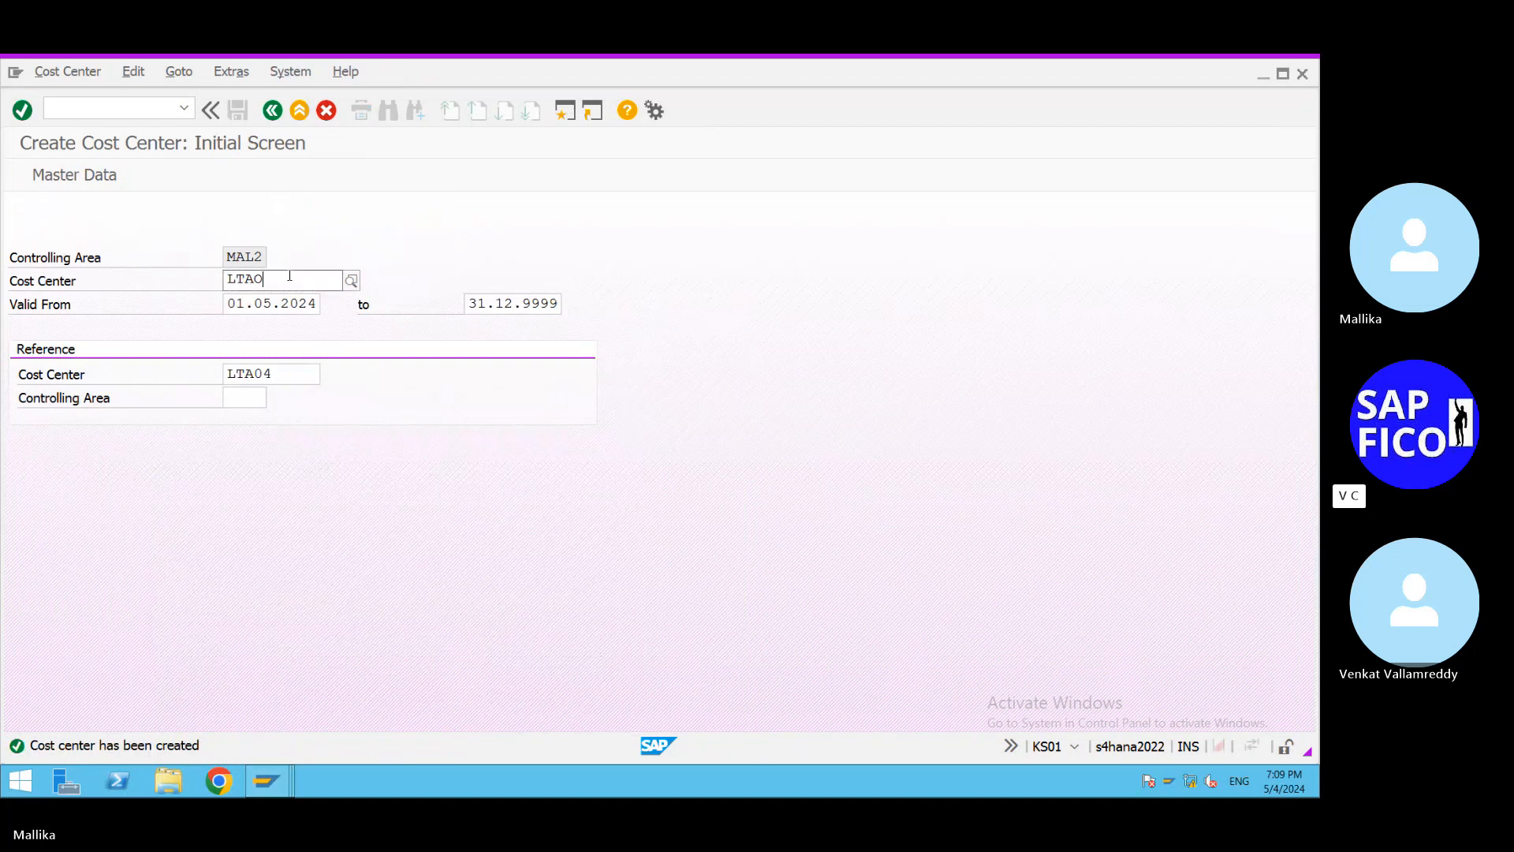
text(5)
click(319, 582)
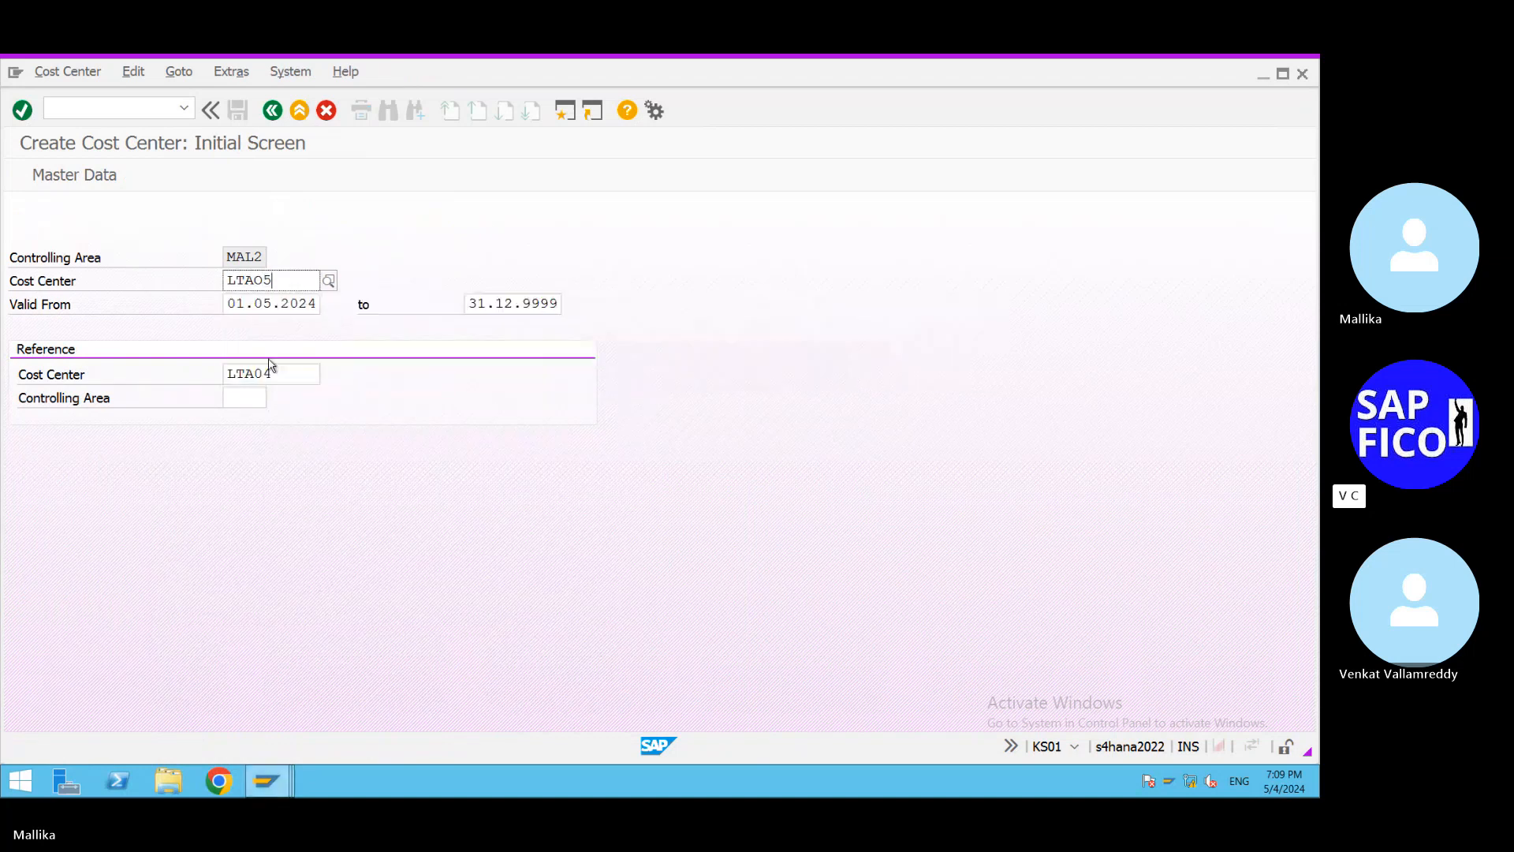
click(274, 370)
key(BackSpace)
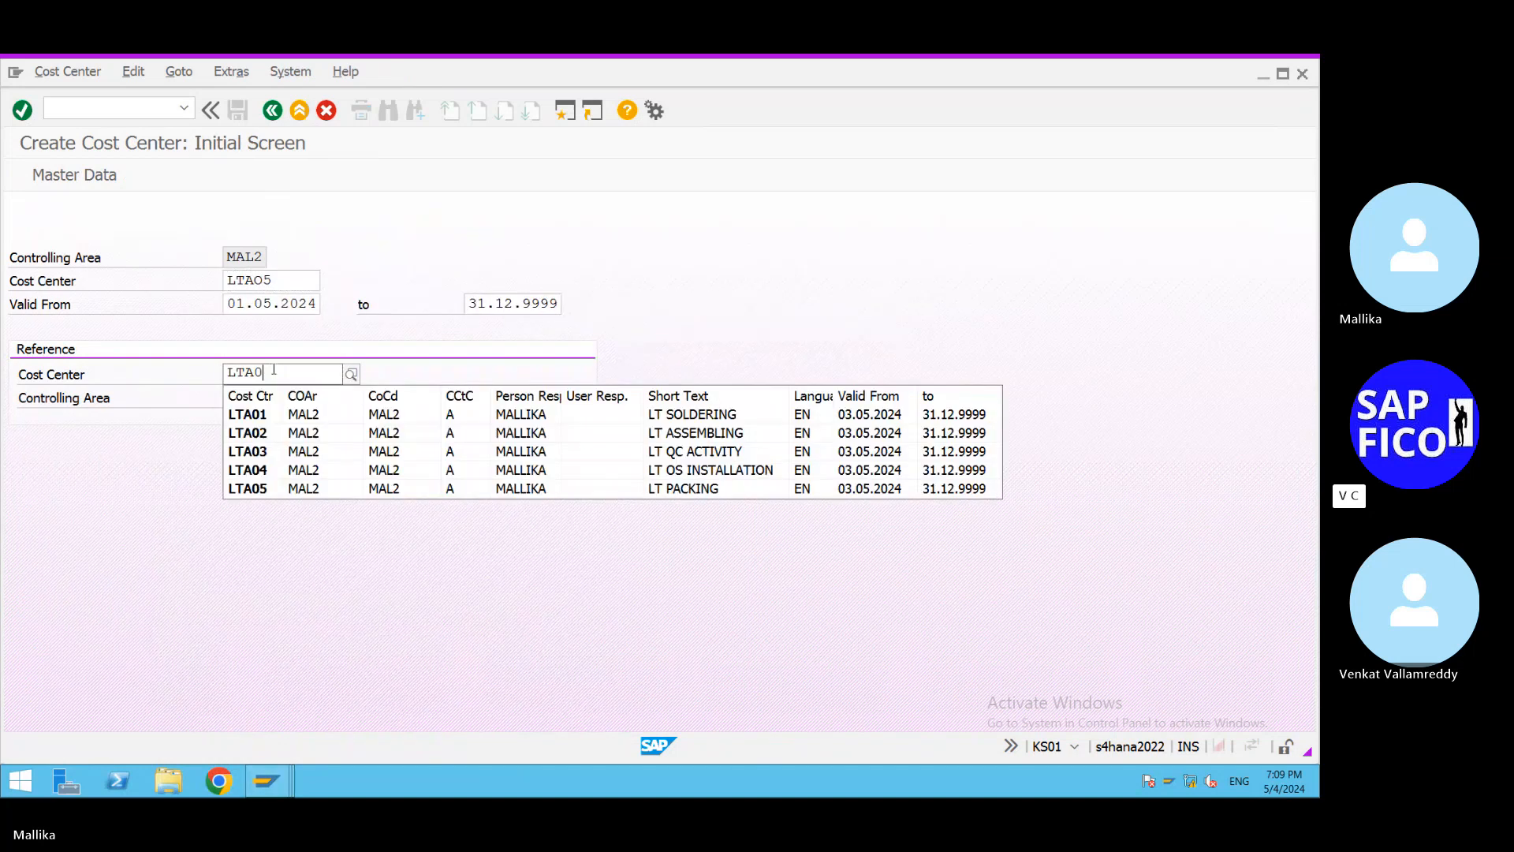
text(5)
click(253, 416)
Set the reference controlling area to MAL2, take over the reference data and save cost center LTAO5.
click(249, 398)
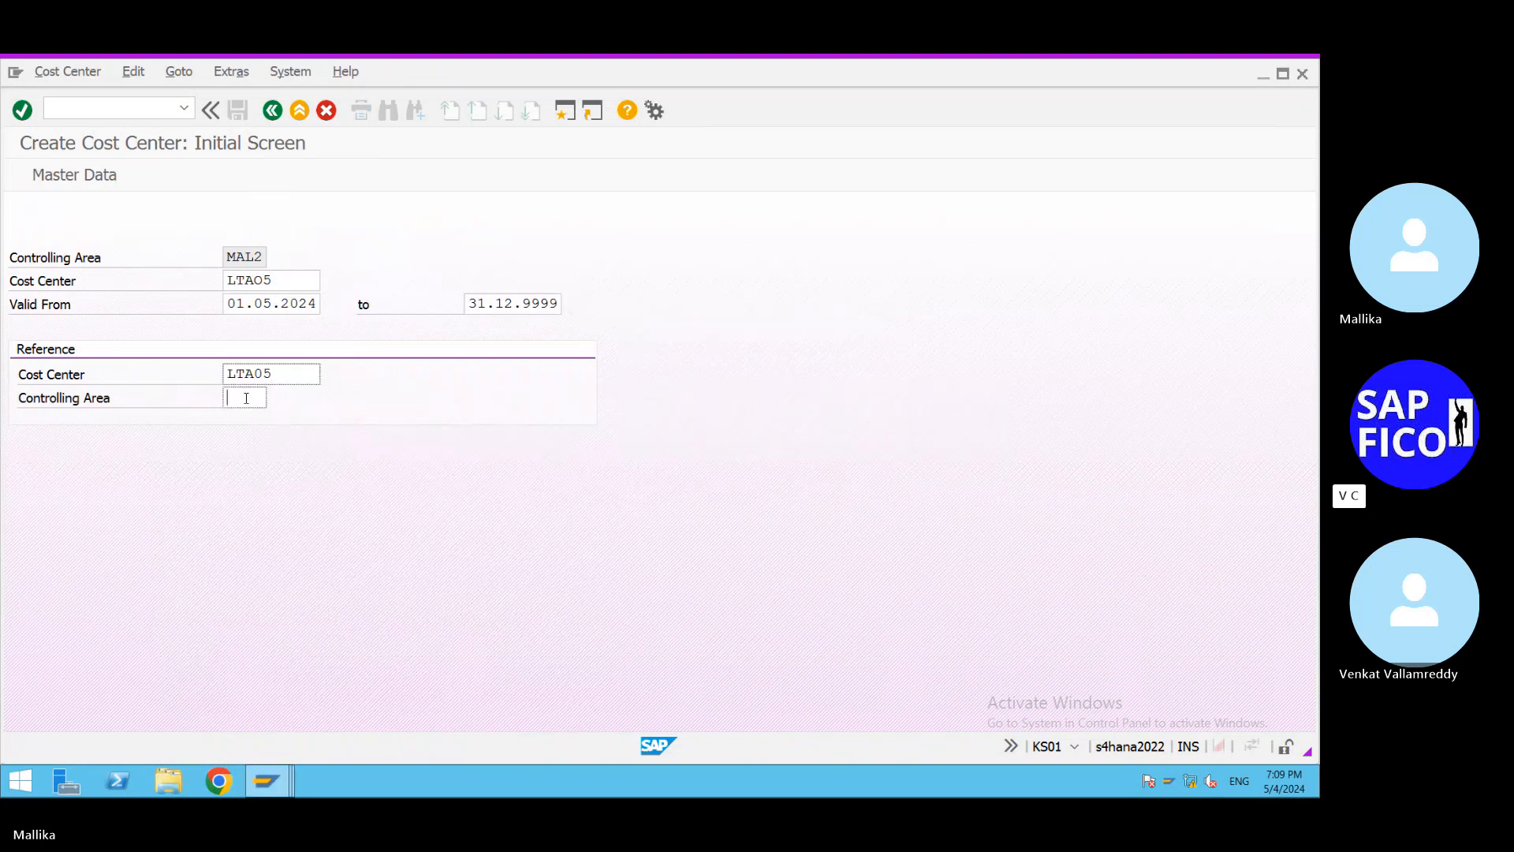
click(244, 416)
key(Return)
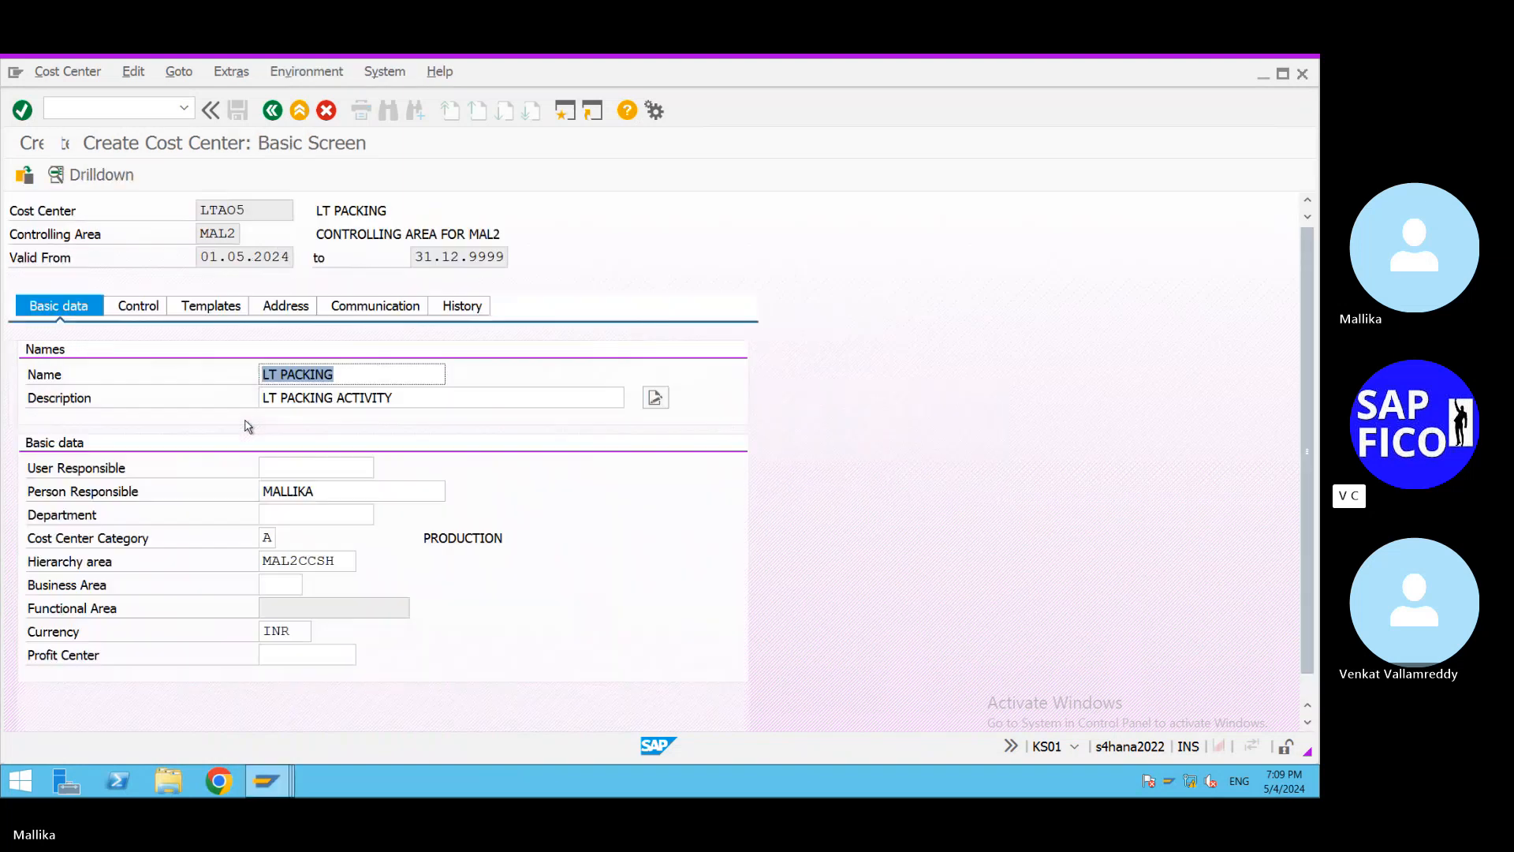
click(238, 112)
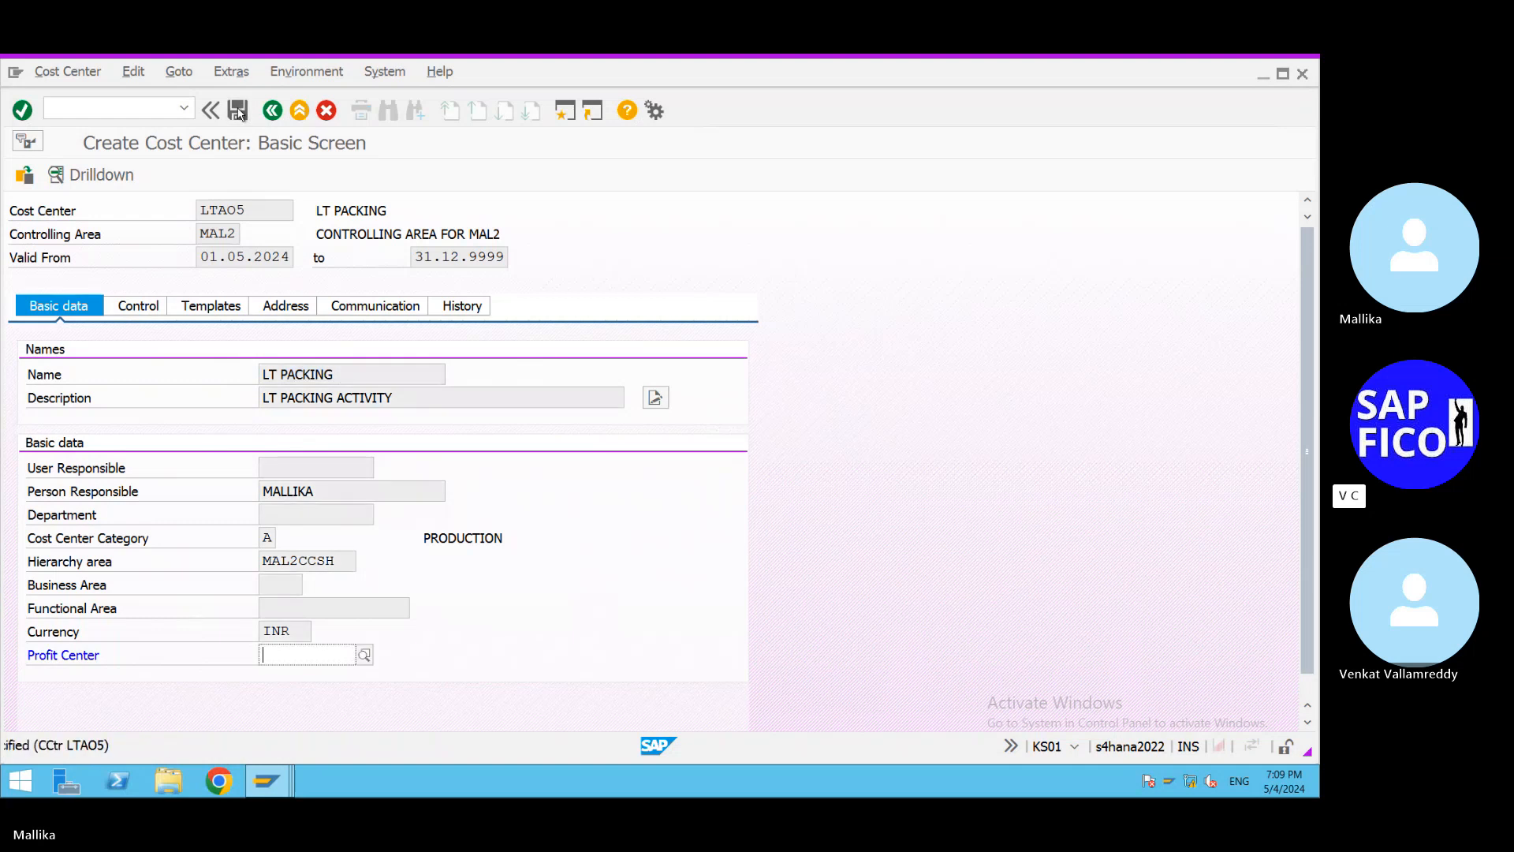
click(238, 111)
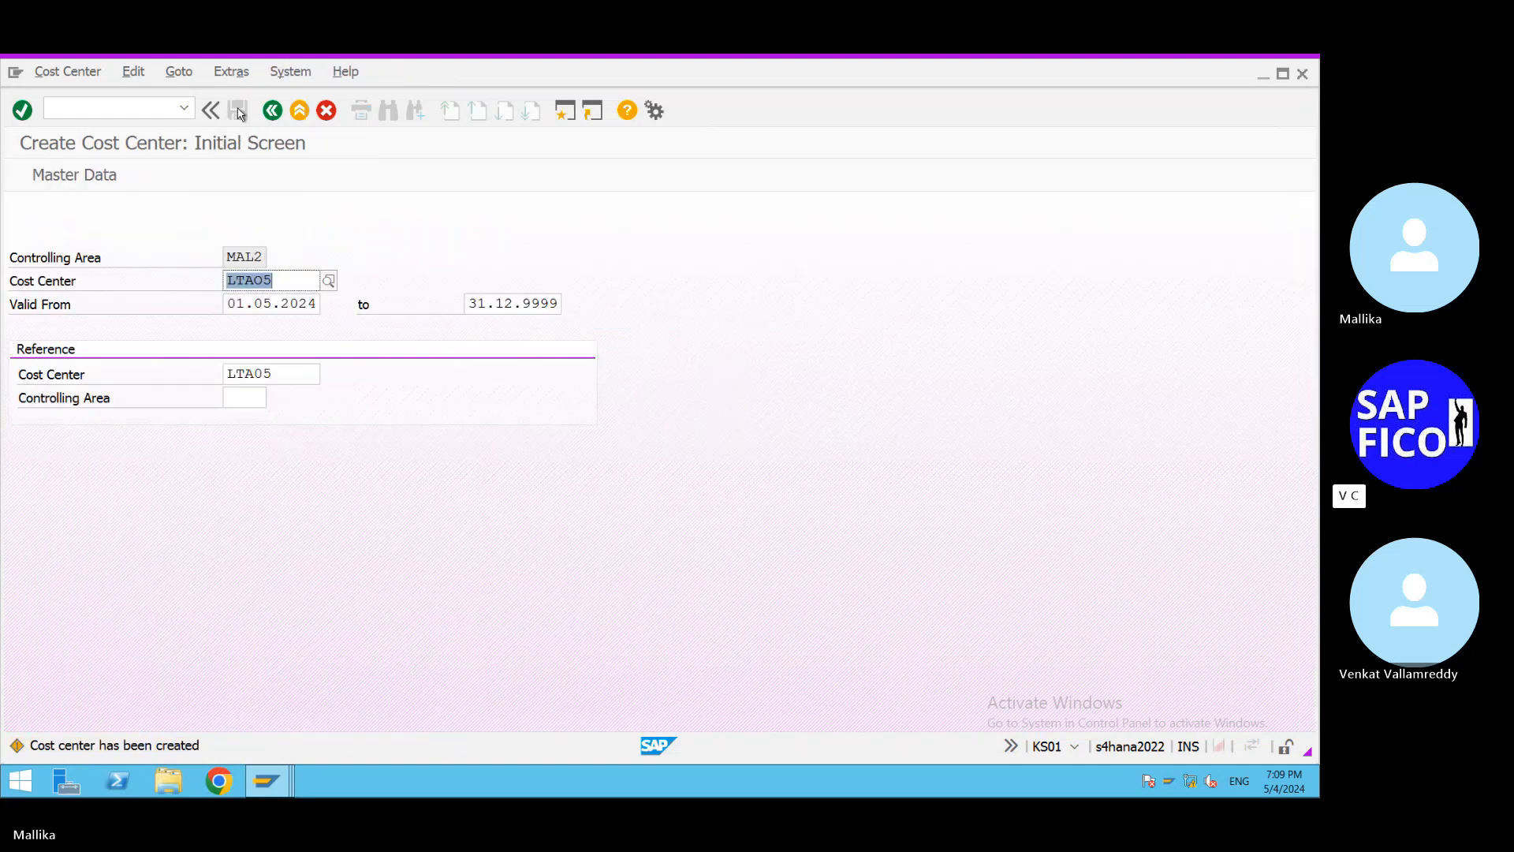
Open cost element planning with transaction KP06 in the session where LTAO5 was created.
click(267, 781)
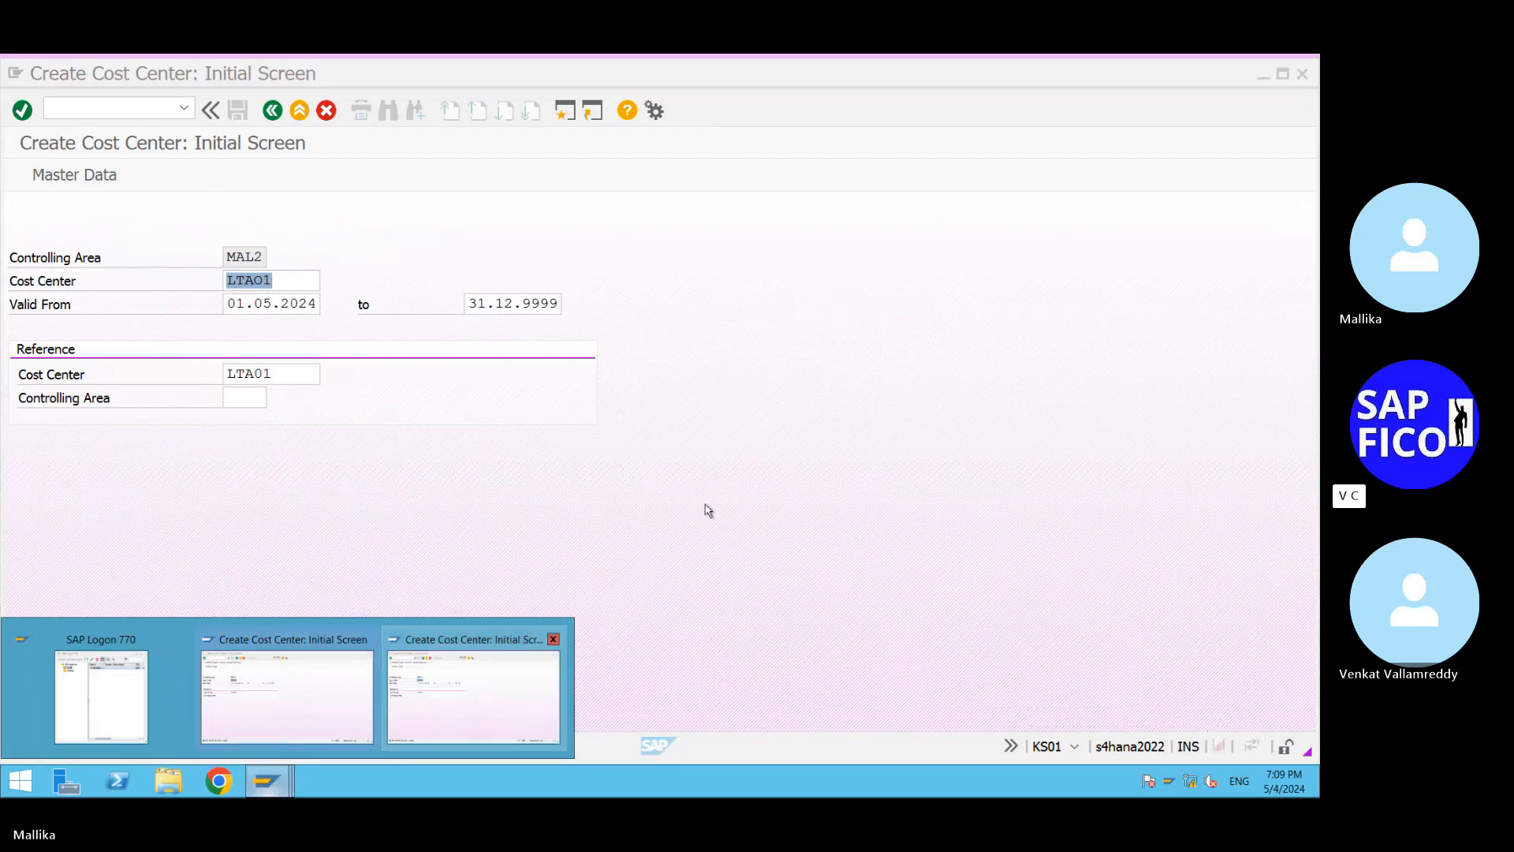
click(303, 723)
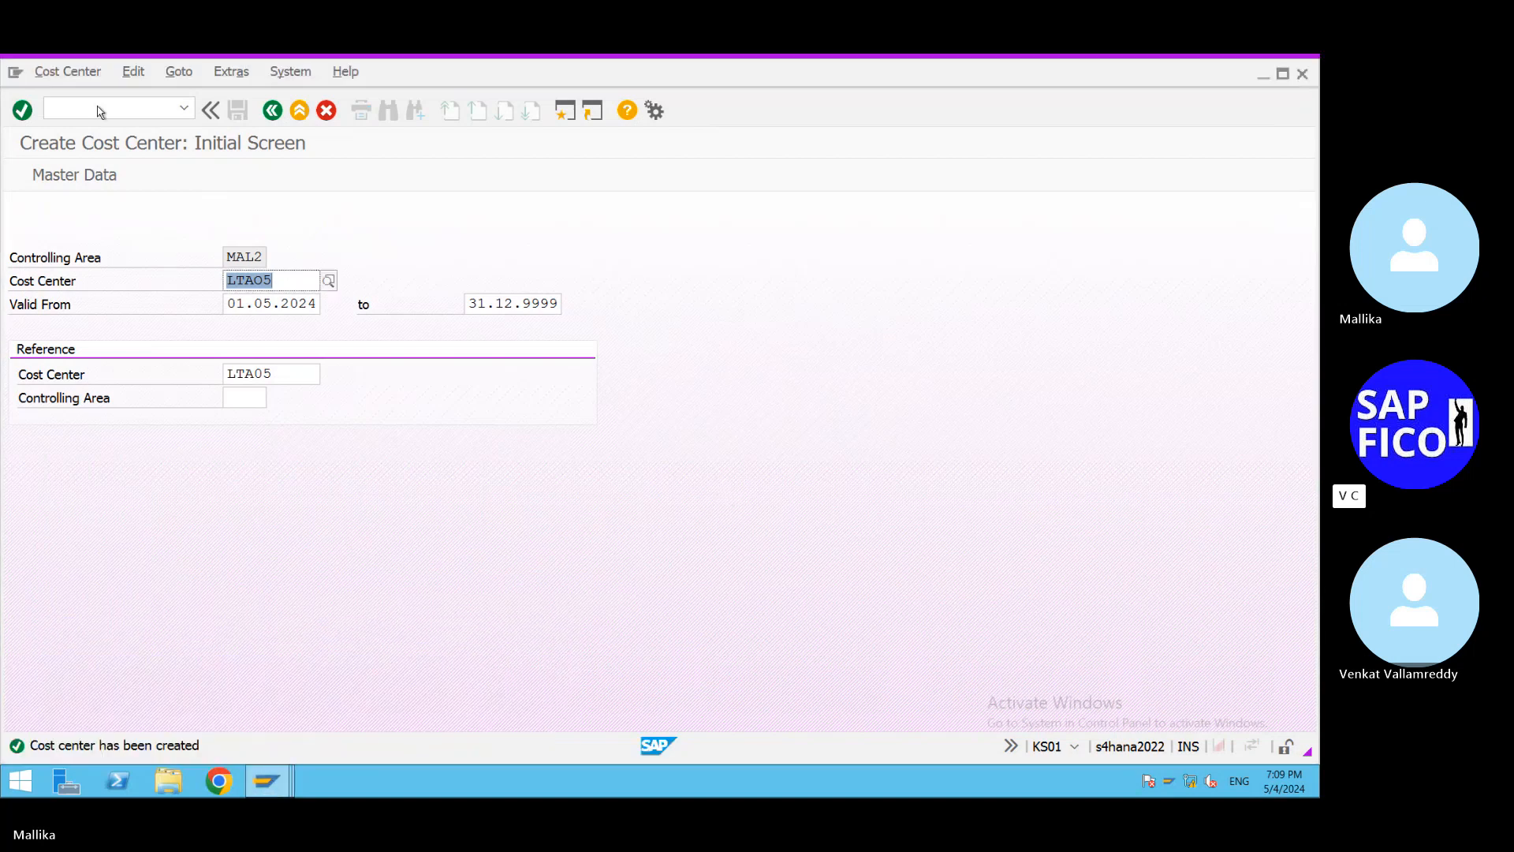
click(184, 108)
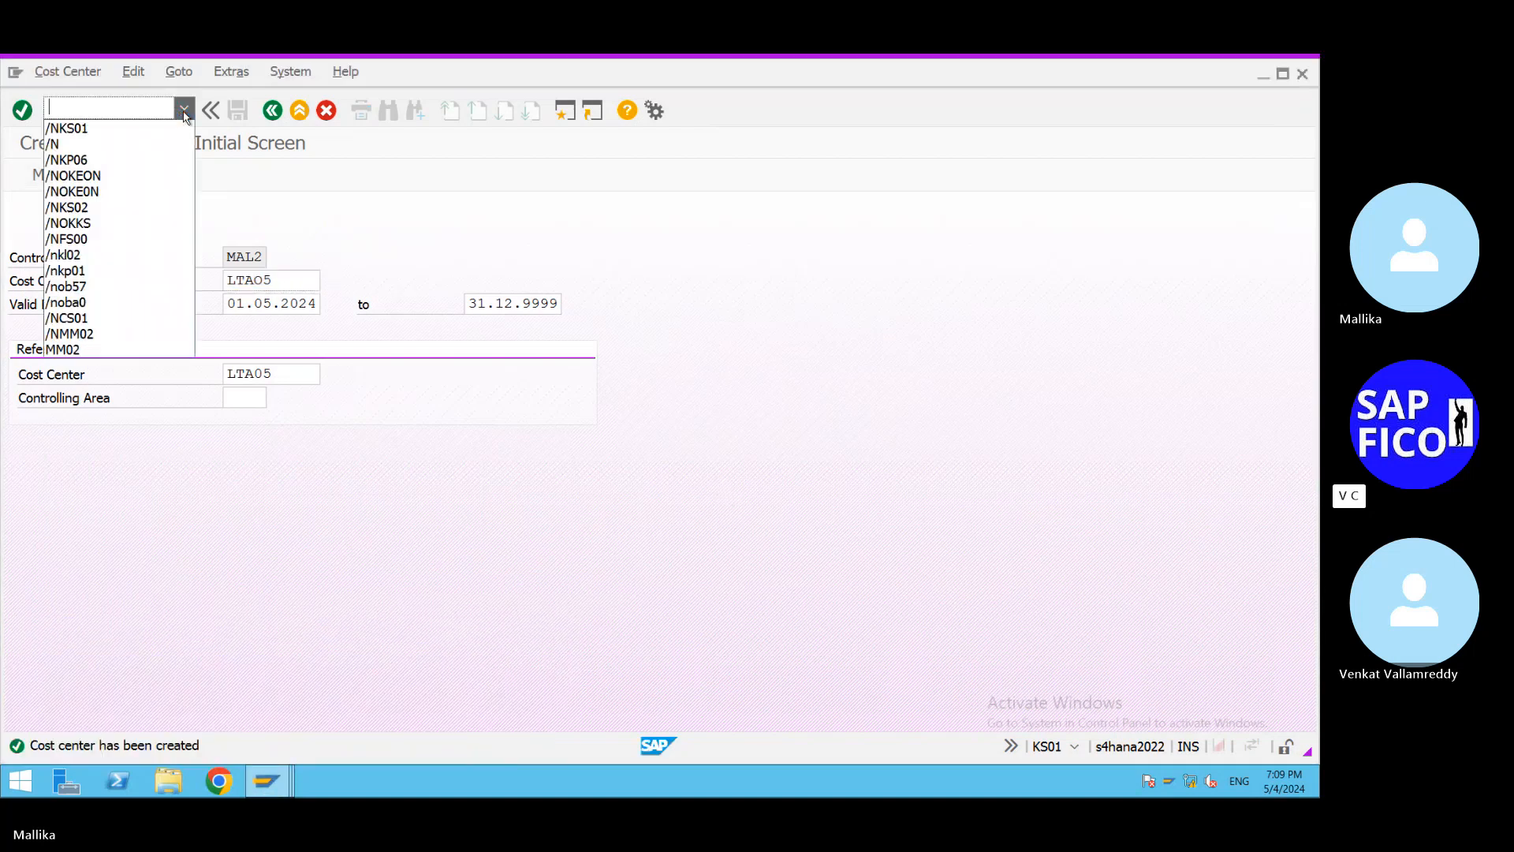
click(109, 162)
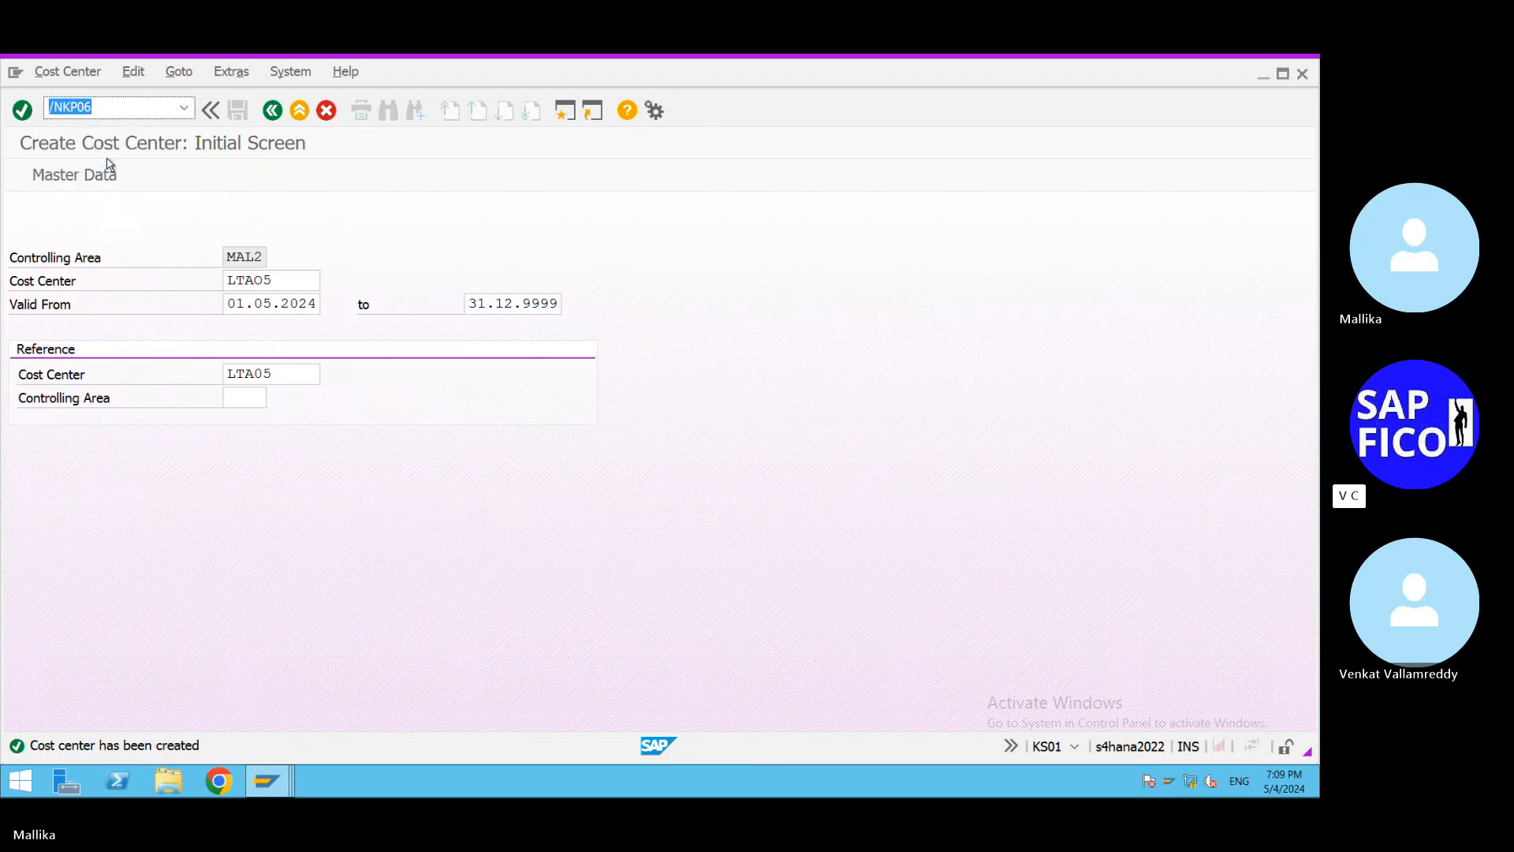
key(Return)
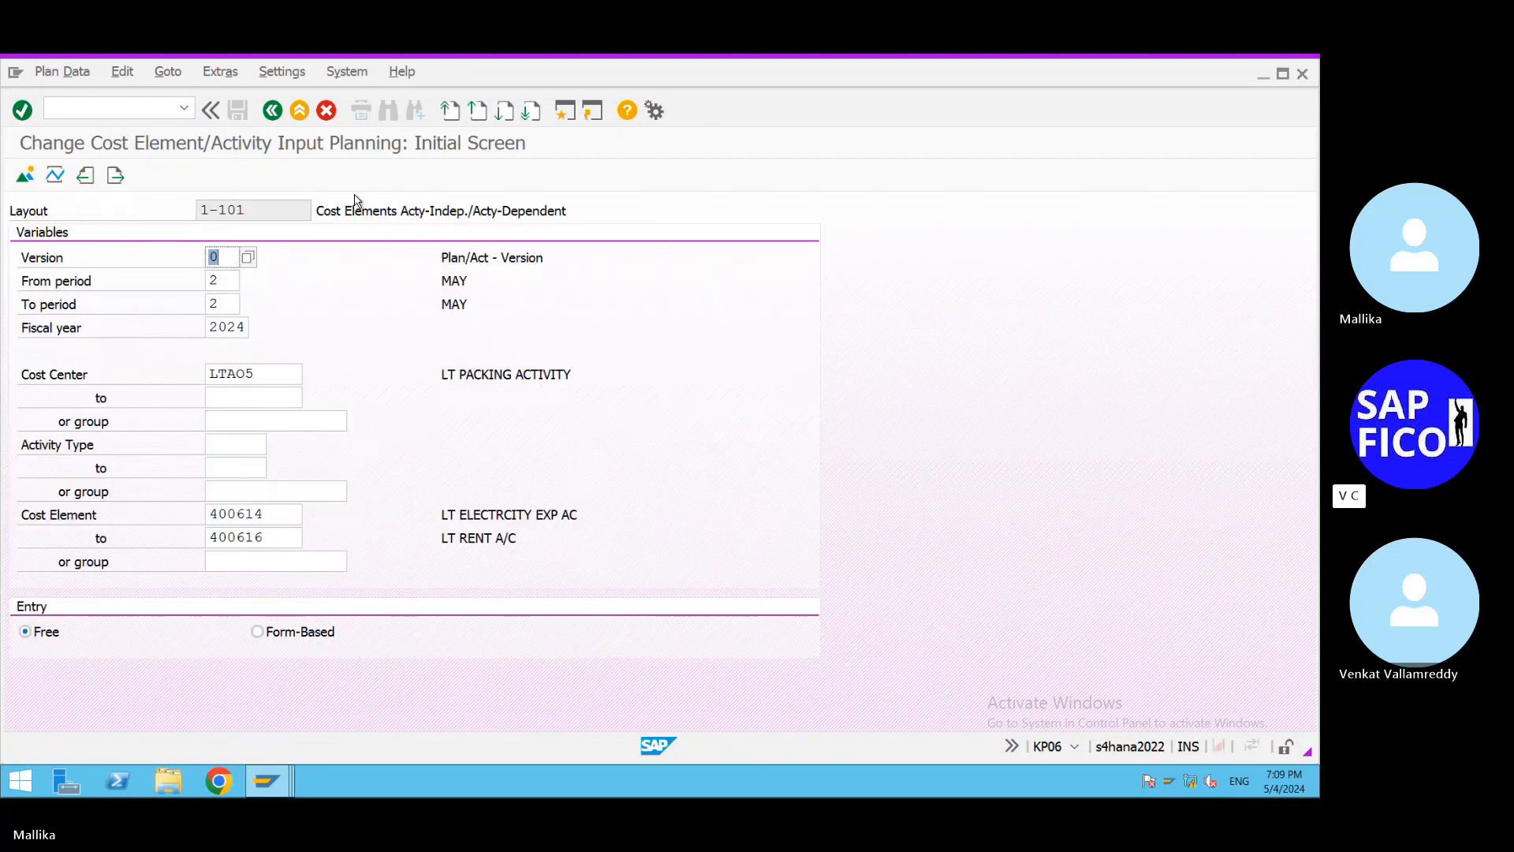
Set the planning cost center to LTAO1, choose form-based entry and open its planning overview.
click(258, 372)
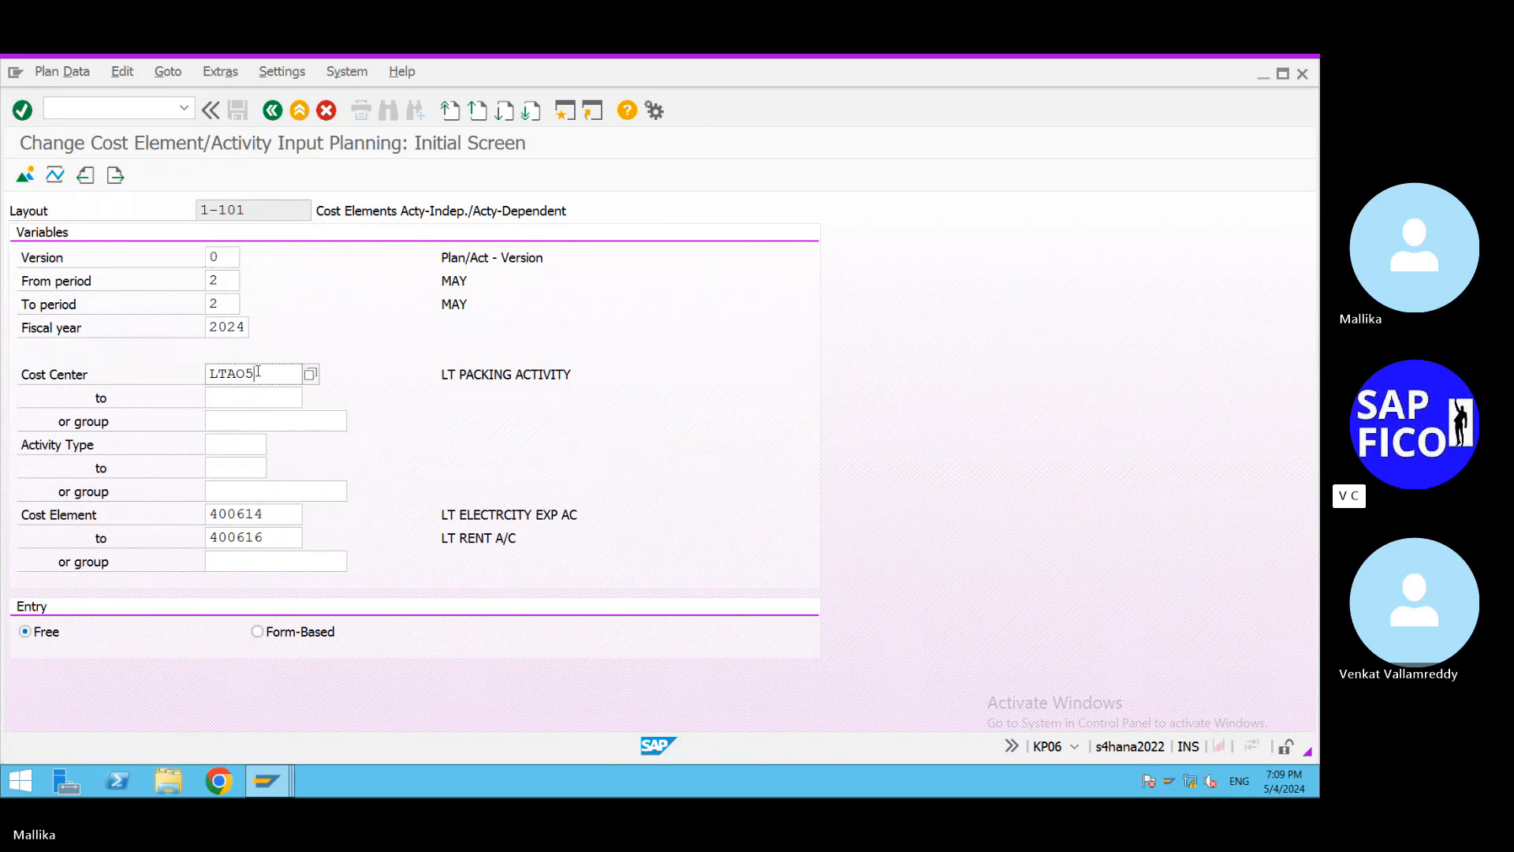
key(BackSpace)
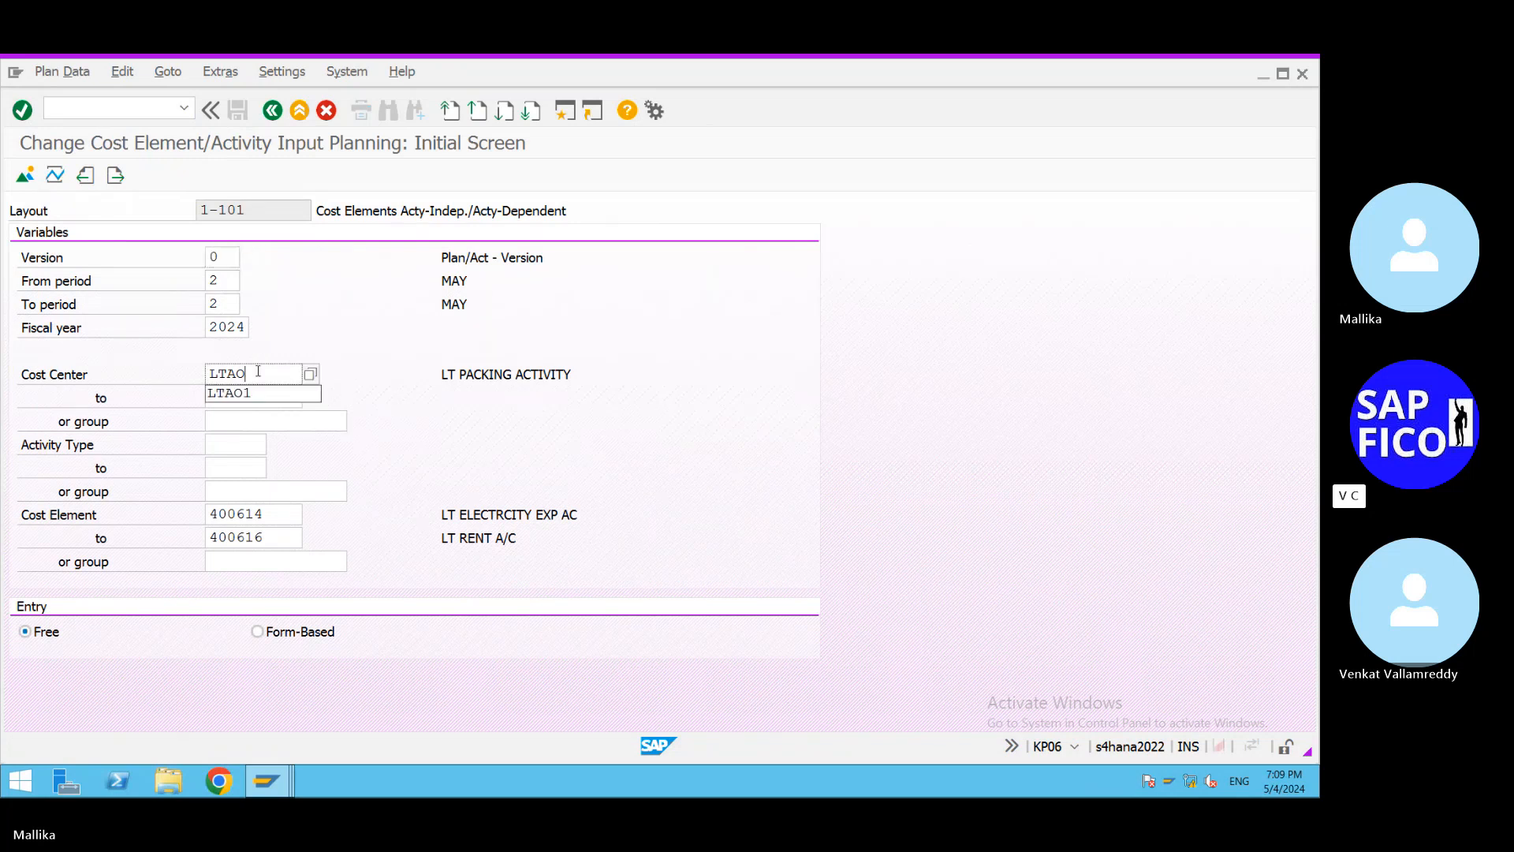
text(1)
click(463, 461)
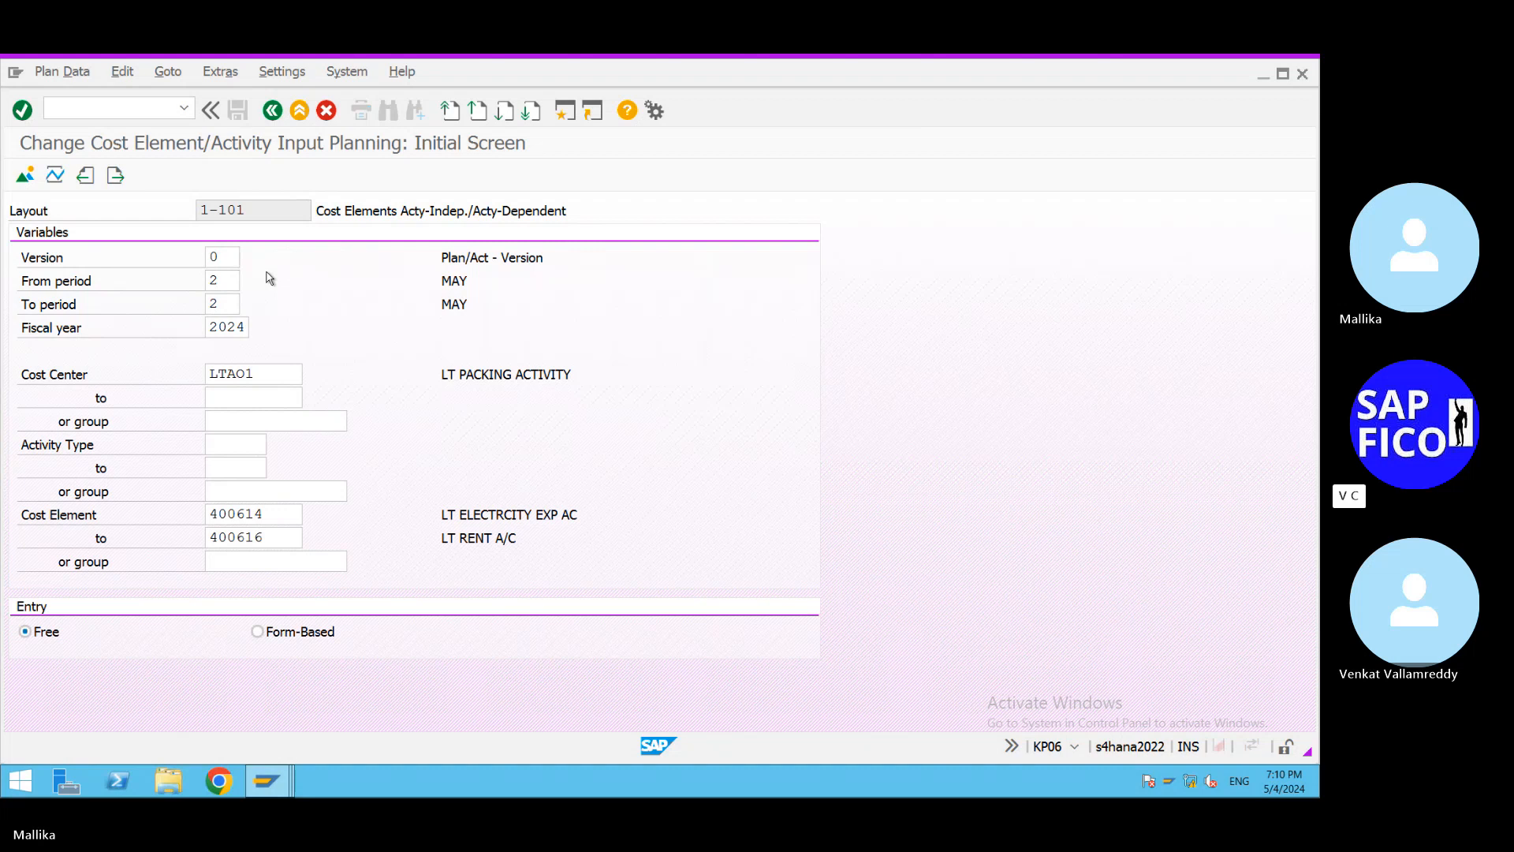
click(260, 631)
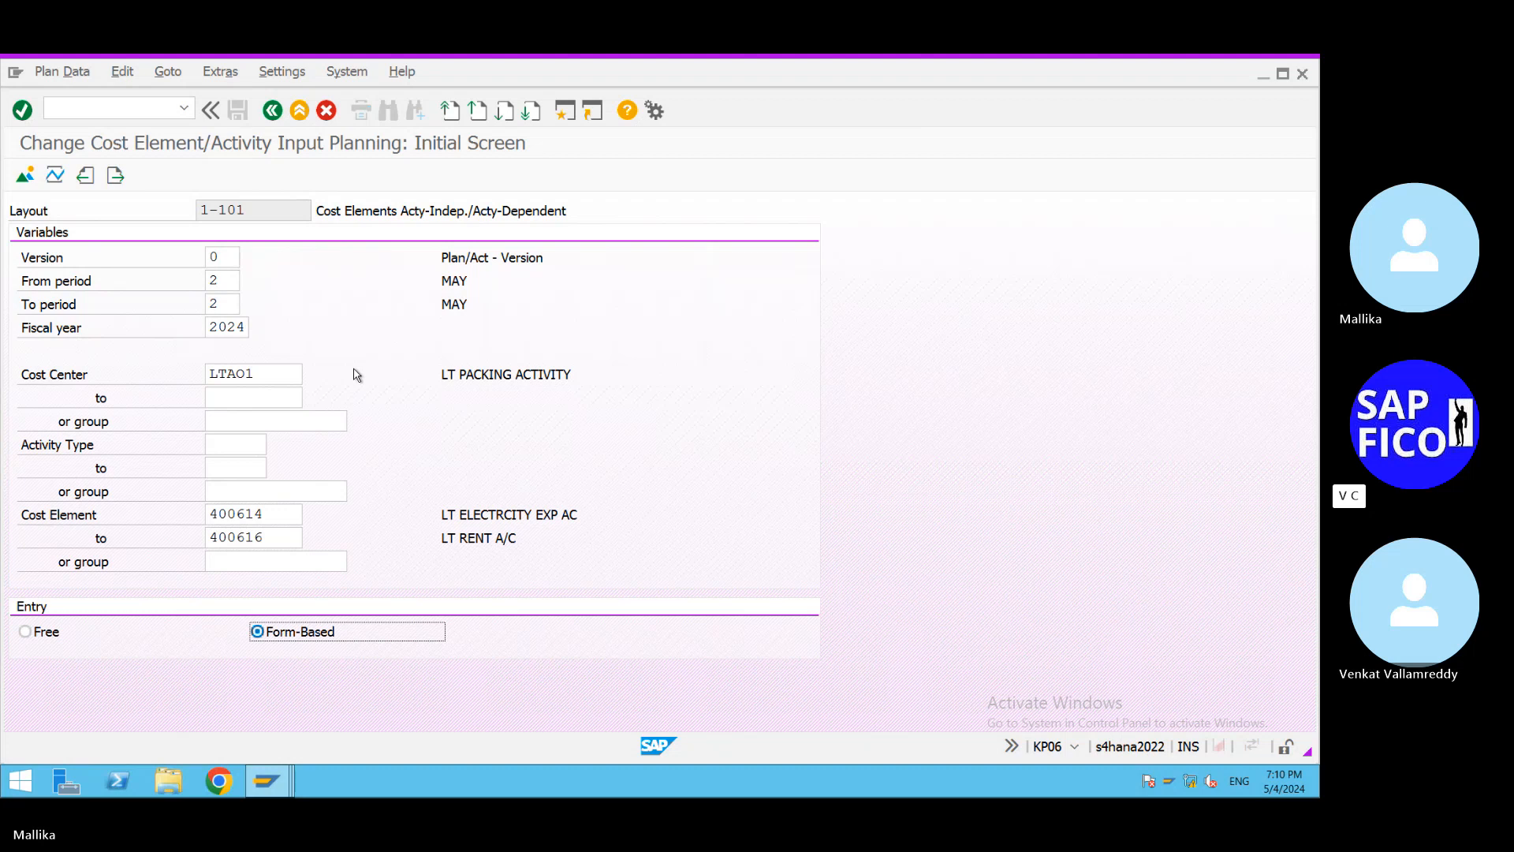
click(24, 175)
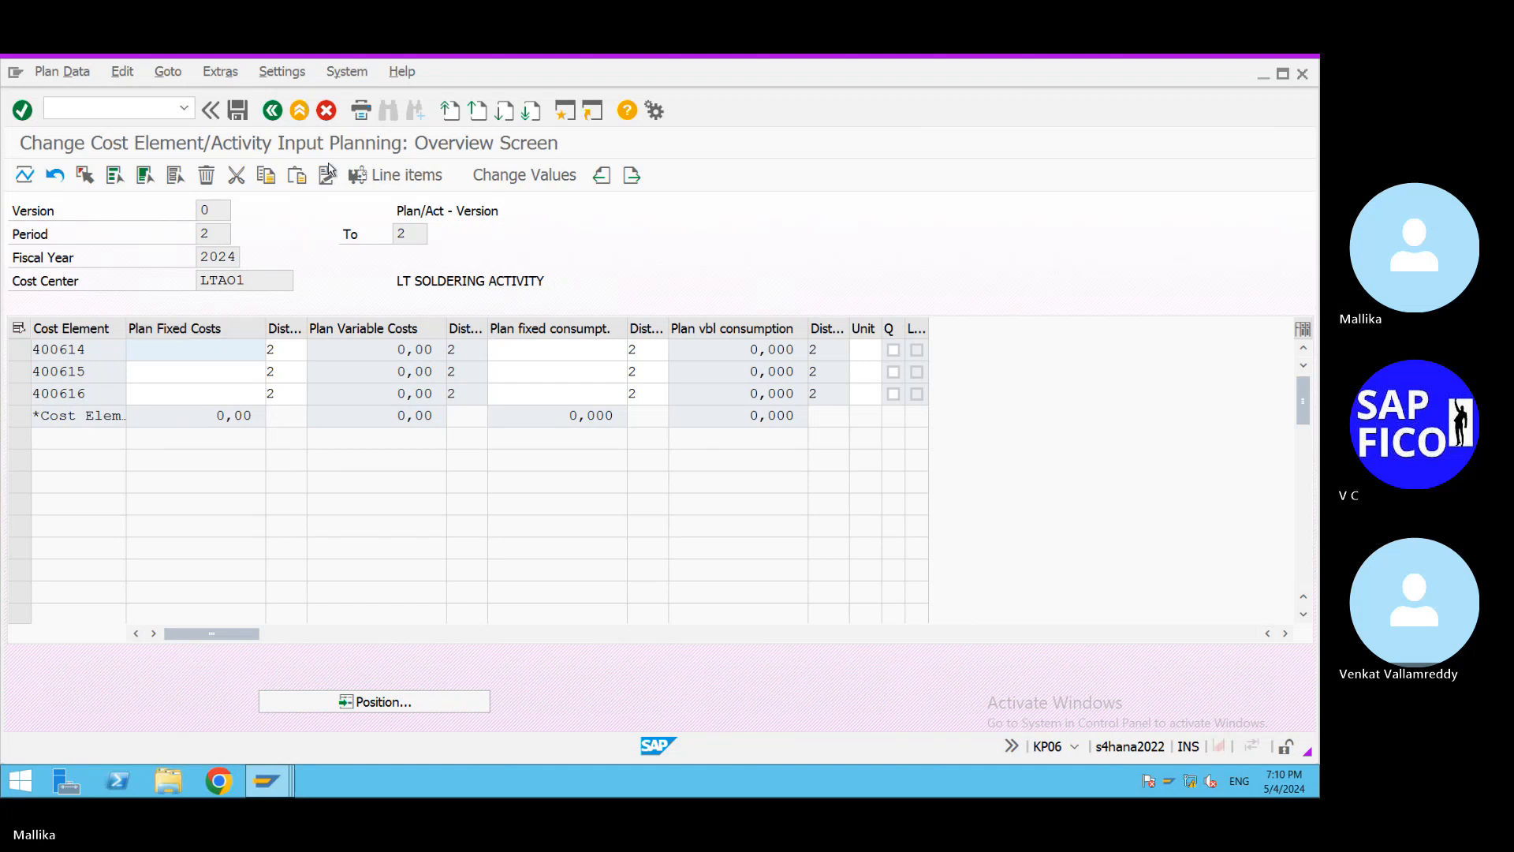
Open the LTAO1 planning overview with free entry for comparison, and reopen it with form-based entry.
click(272, 112)
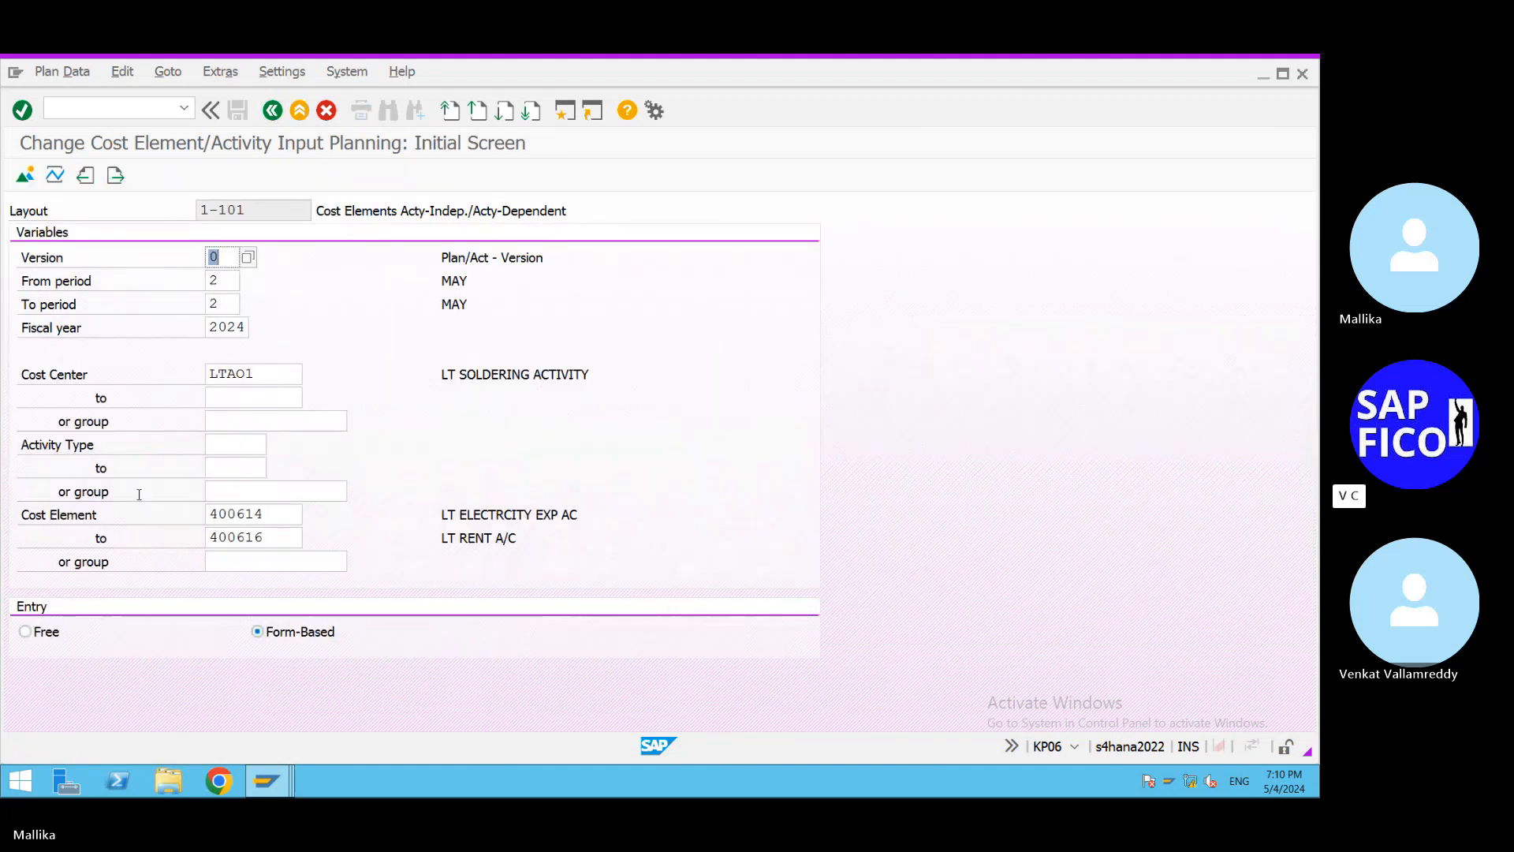
click(26, 632)
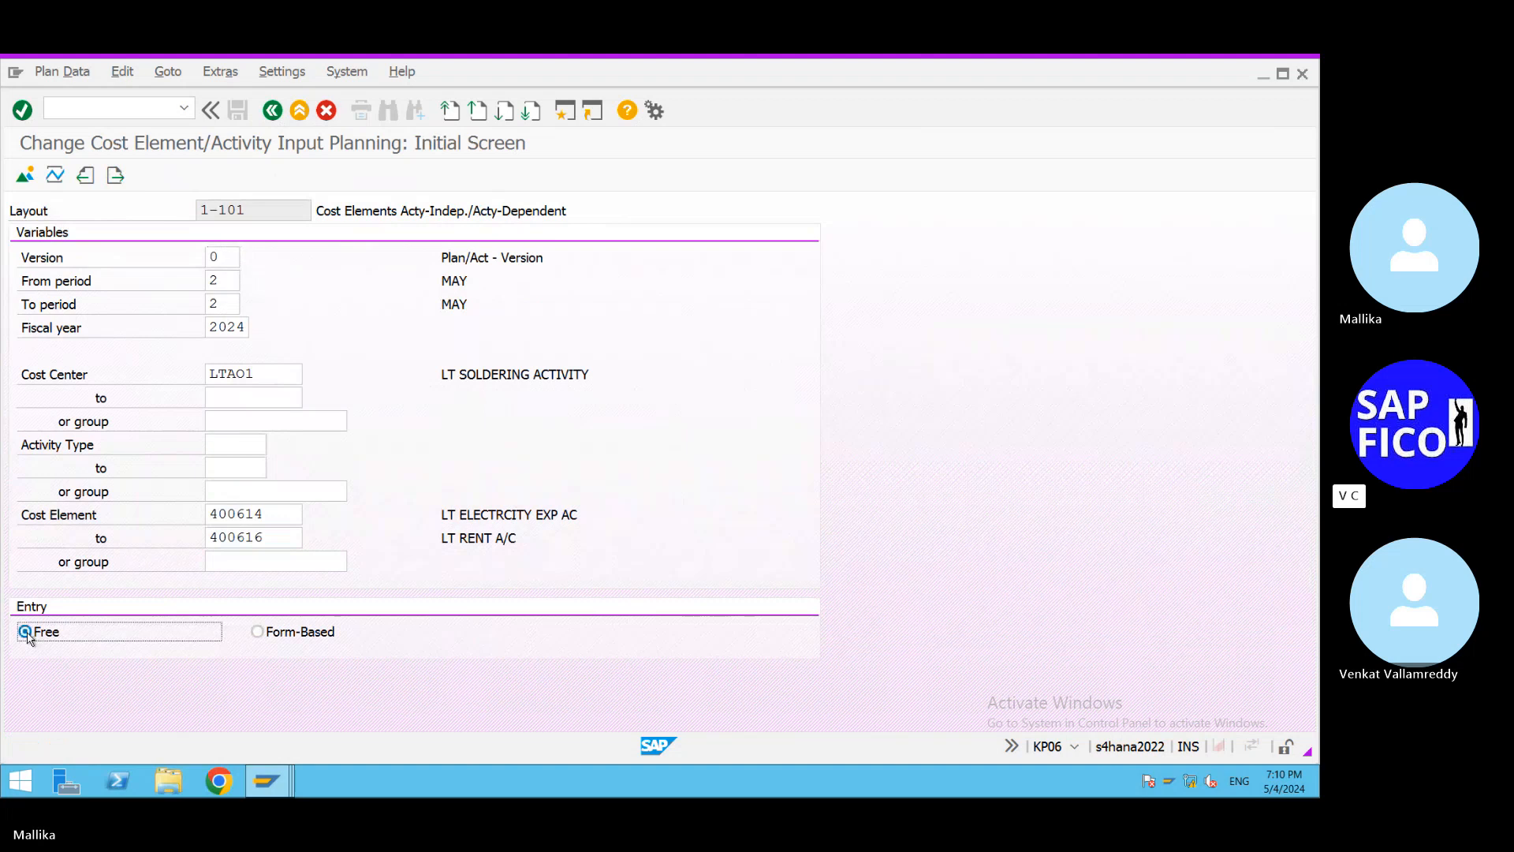
click(26, 179)
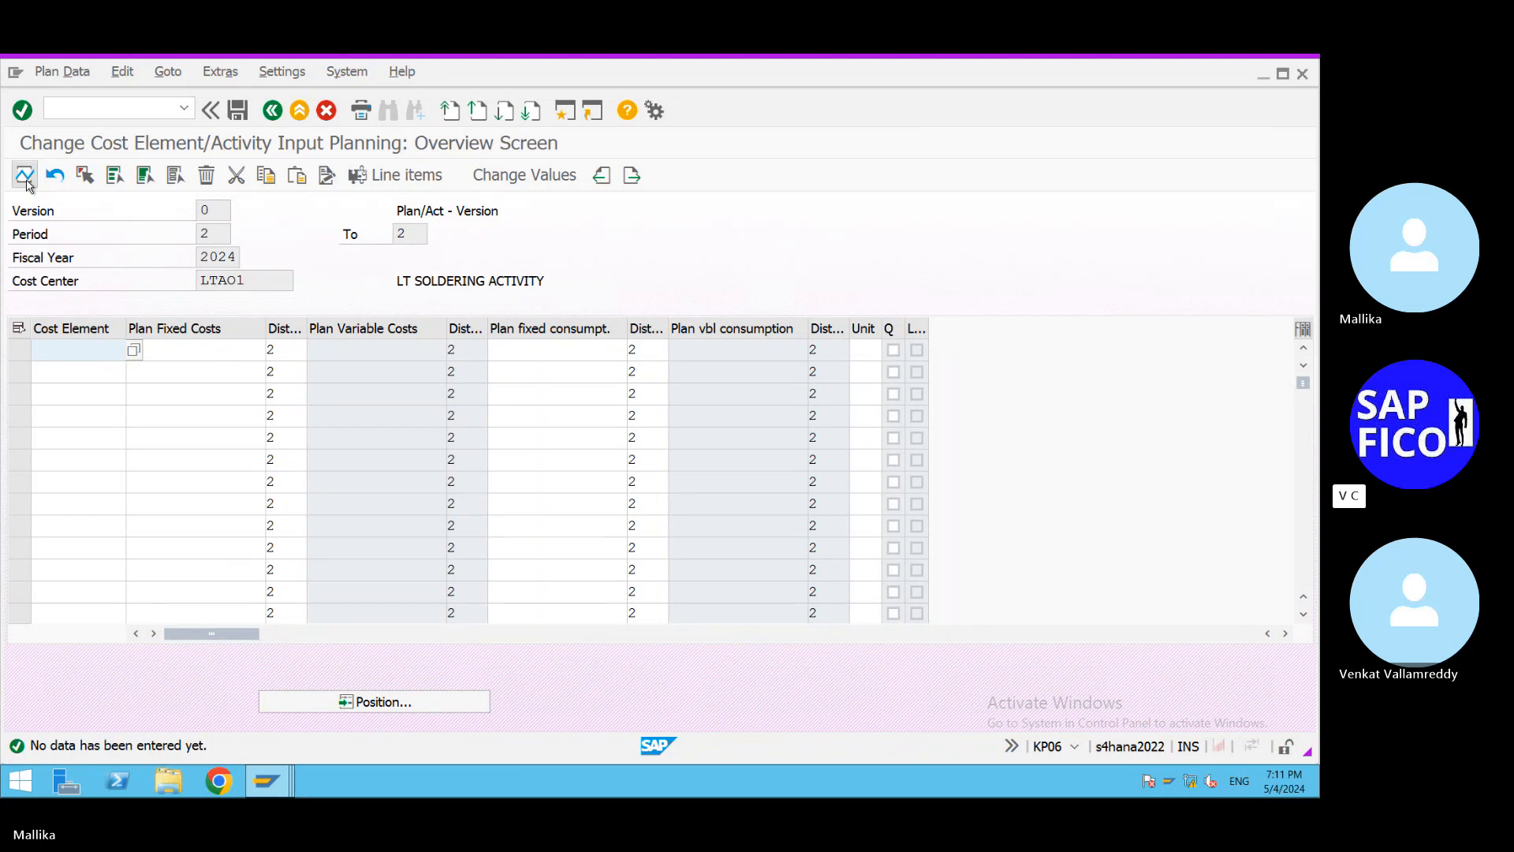
click(274, 112)
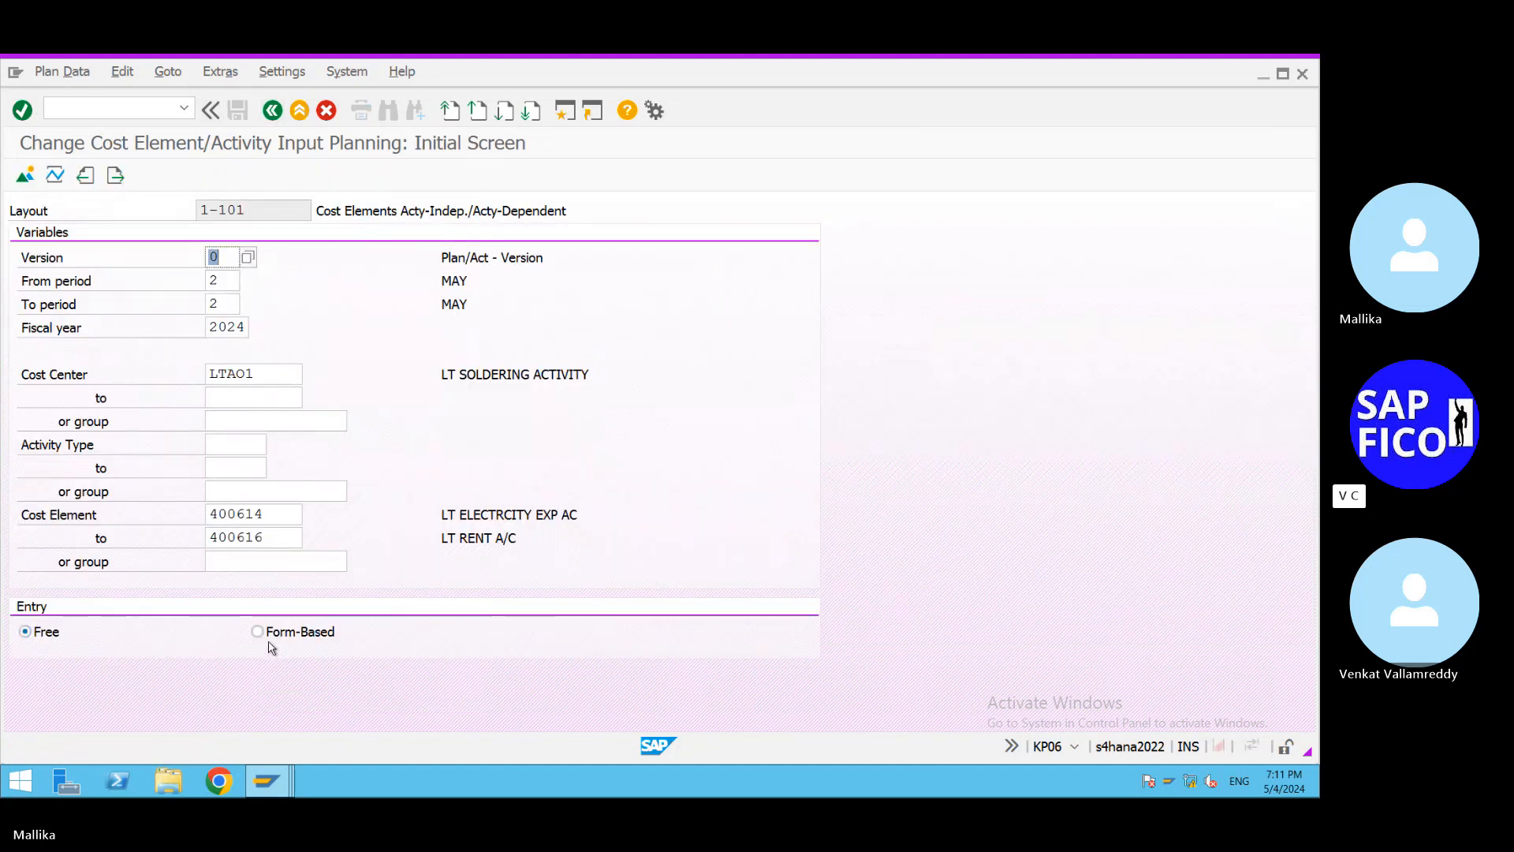
click(263, 635)
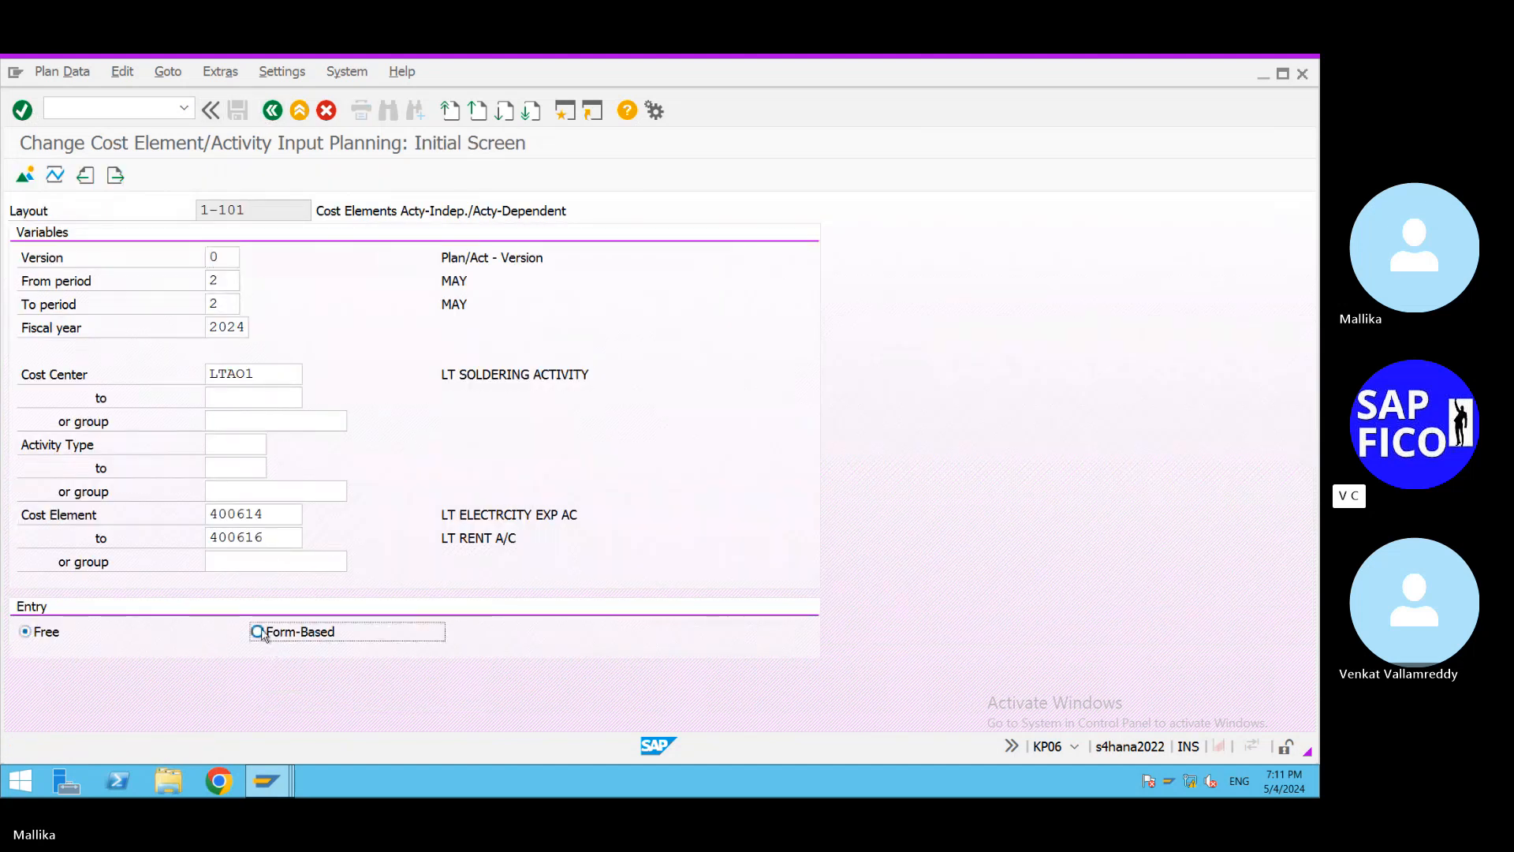
click(24, 175)
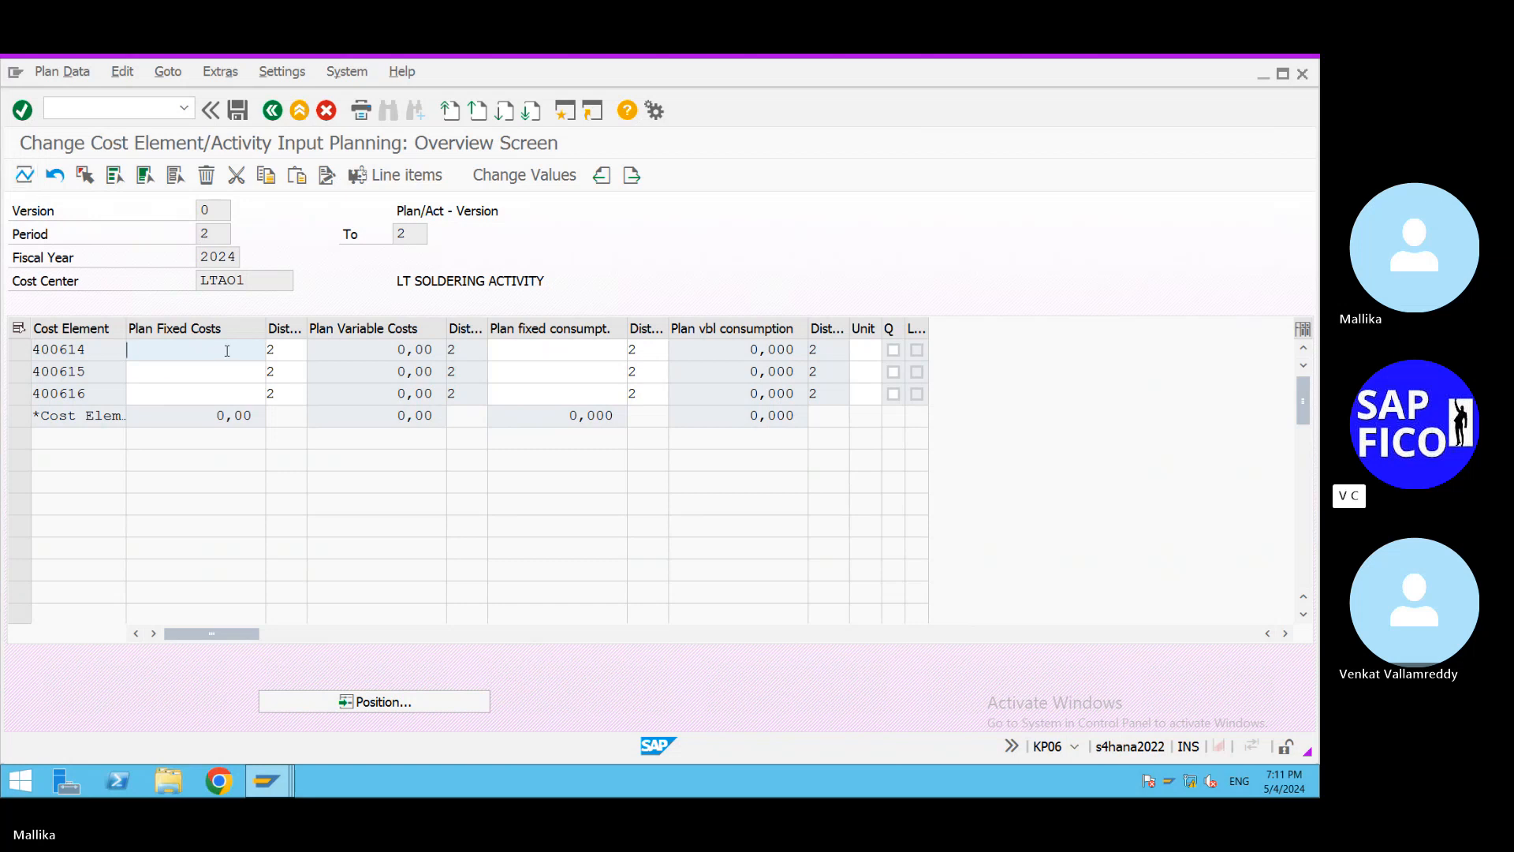
Enter LTAO1 plan fixed costs of 5000 for cost element 400614, 10000 for 400615 and 20000 for 400616, and save the plan.
text(5000)
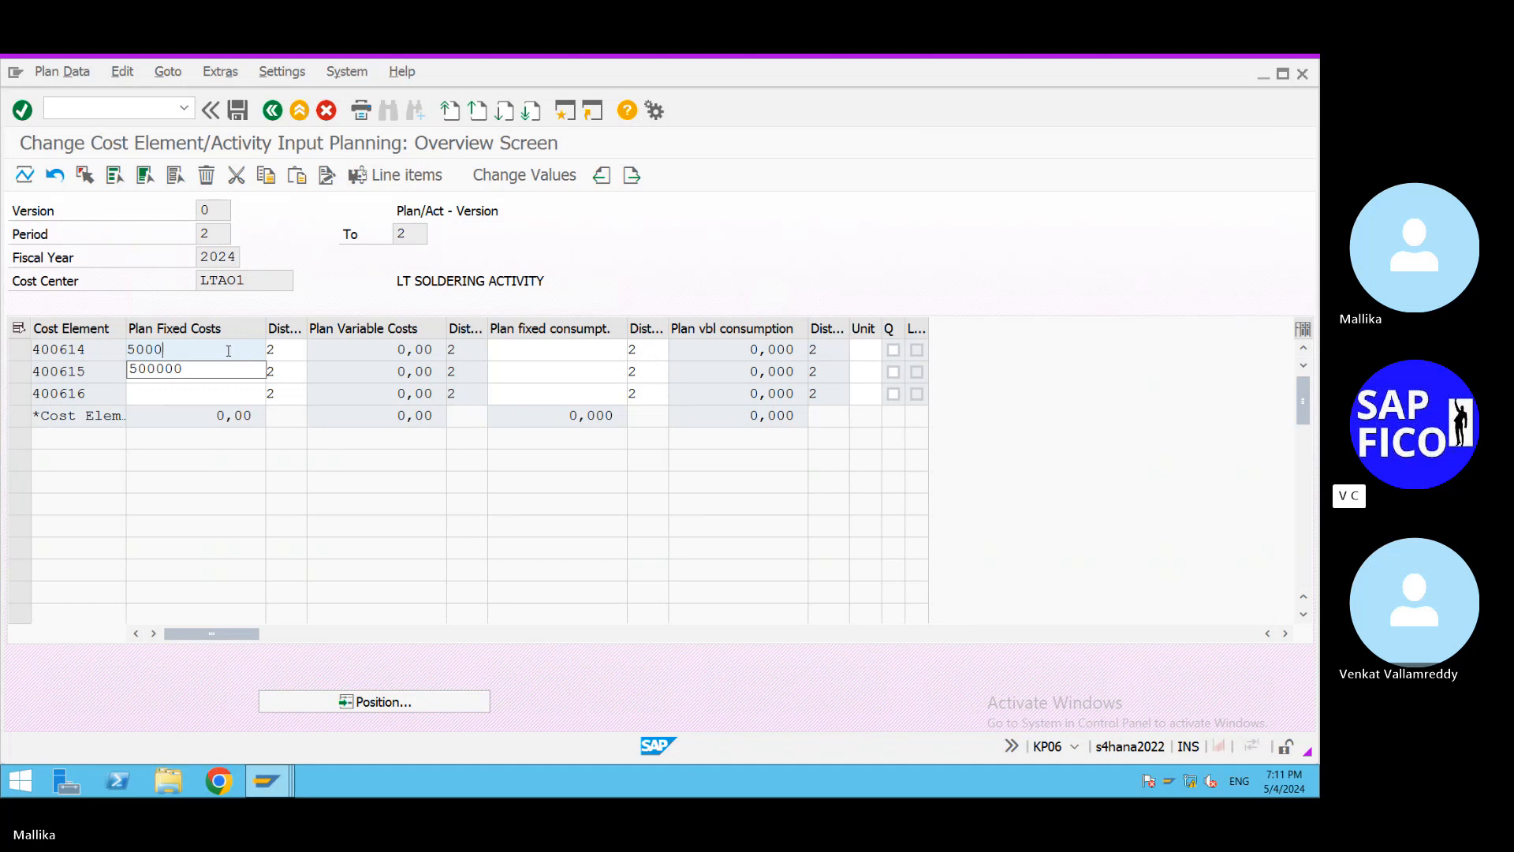
click(184, 514)
click(165, 373)
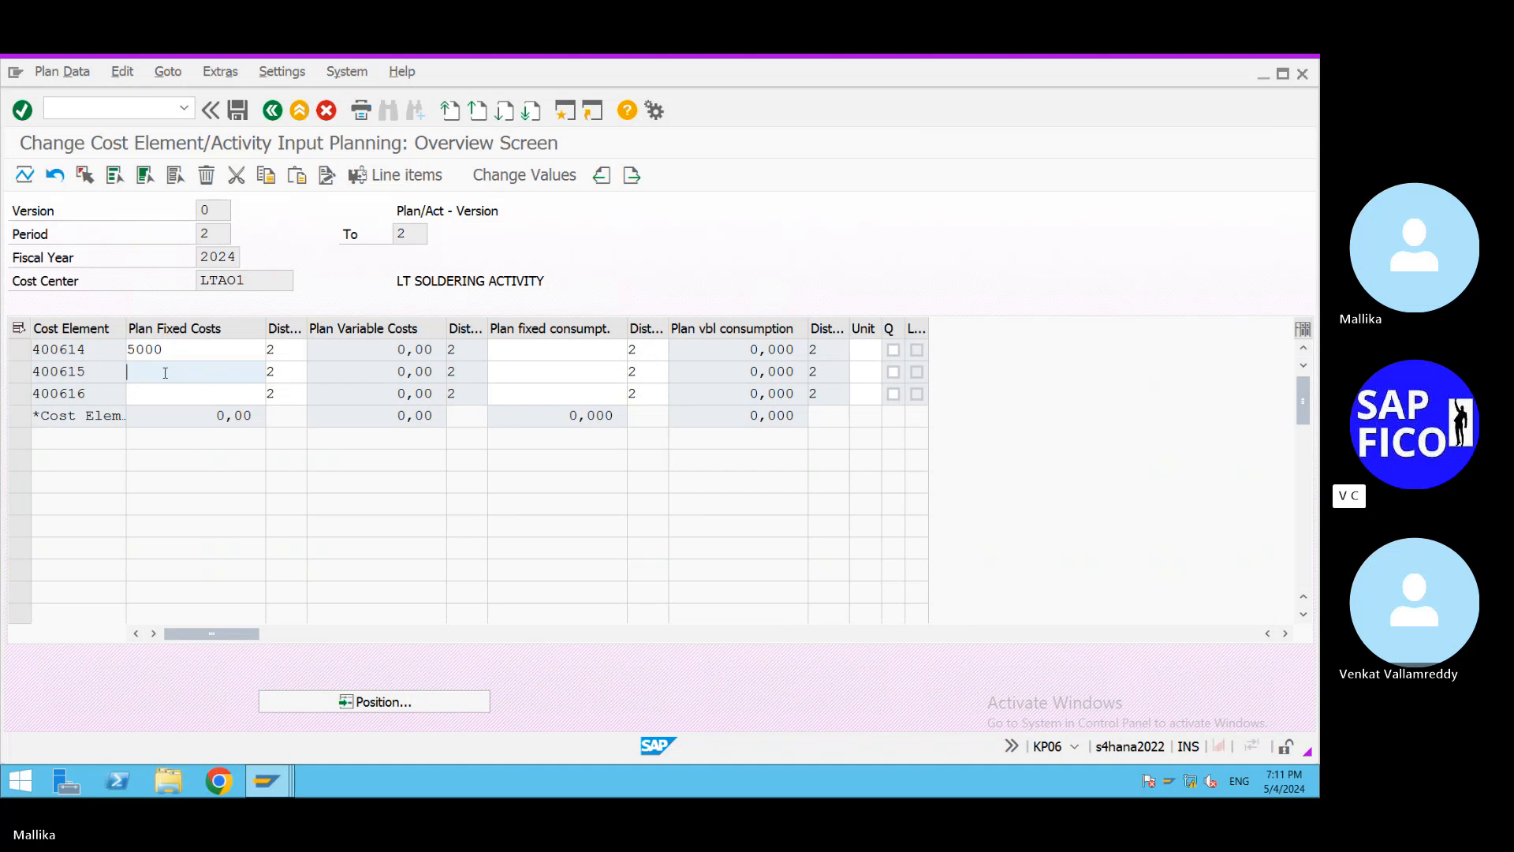
text(10000)
click(167, 397)
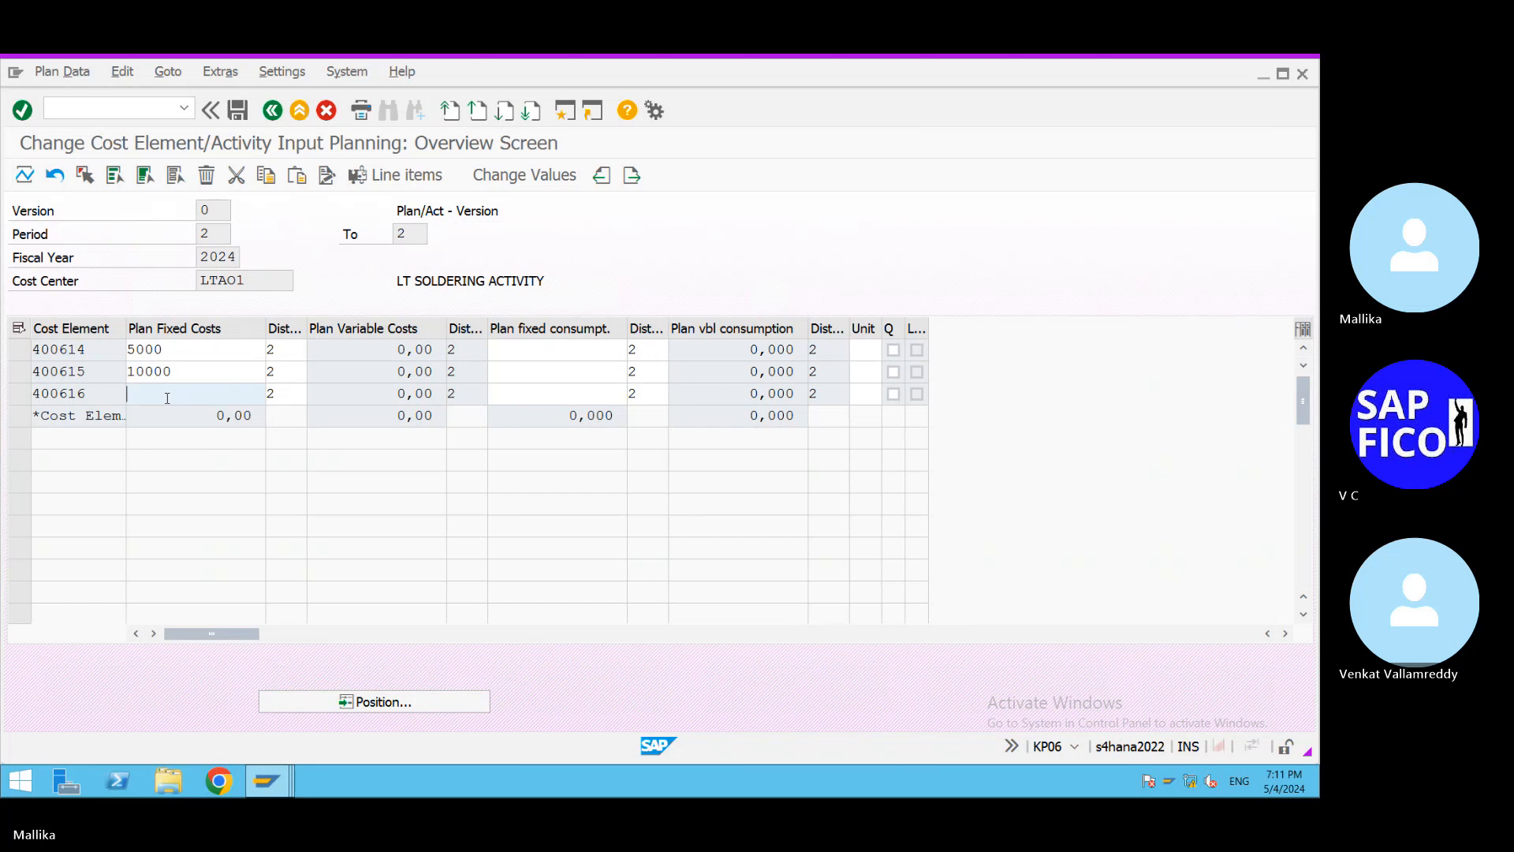
text(20000)
key(Return)
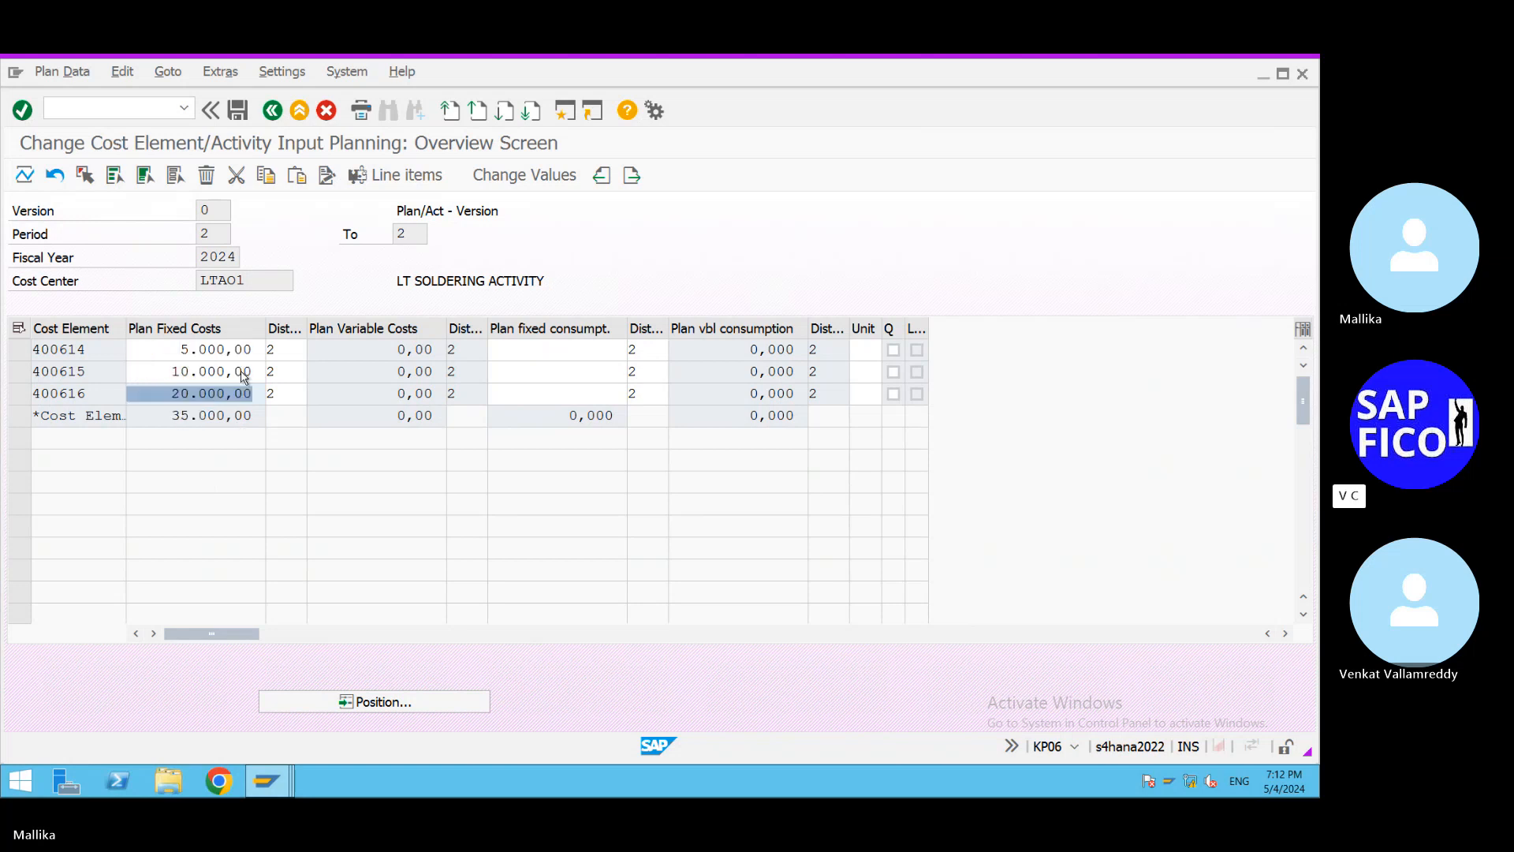
click(237, 114)
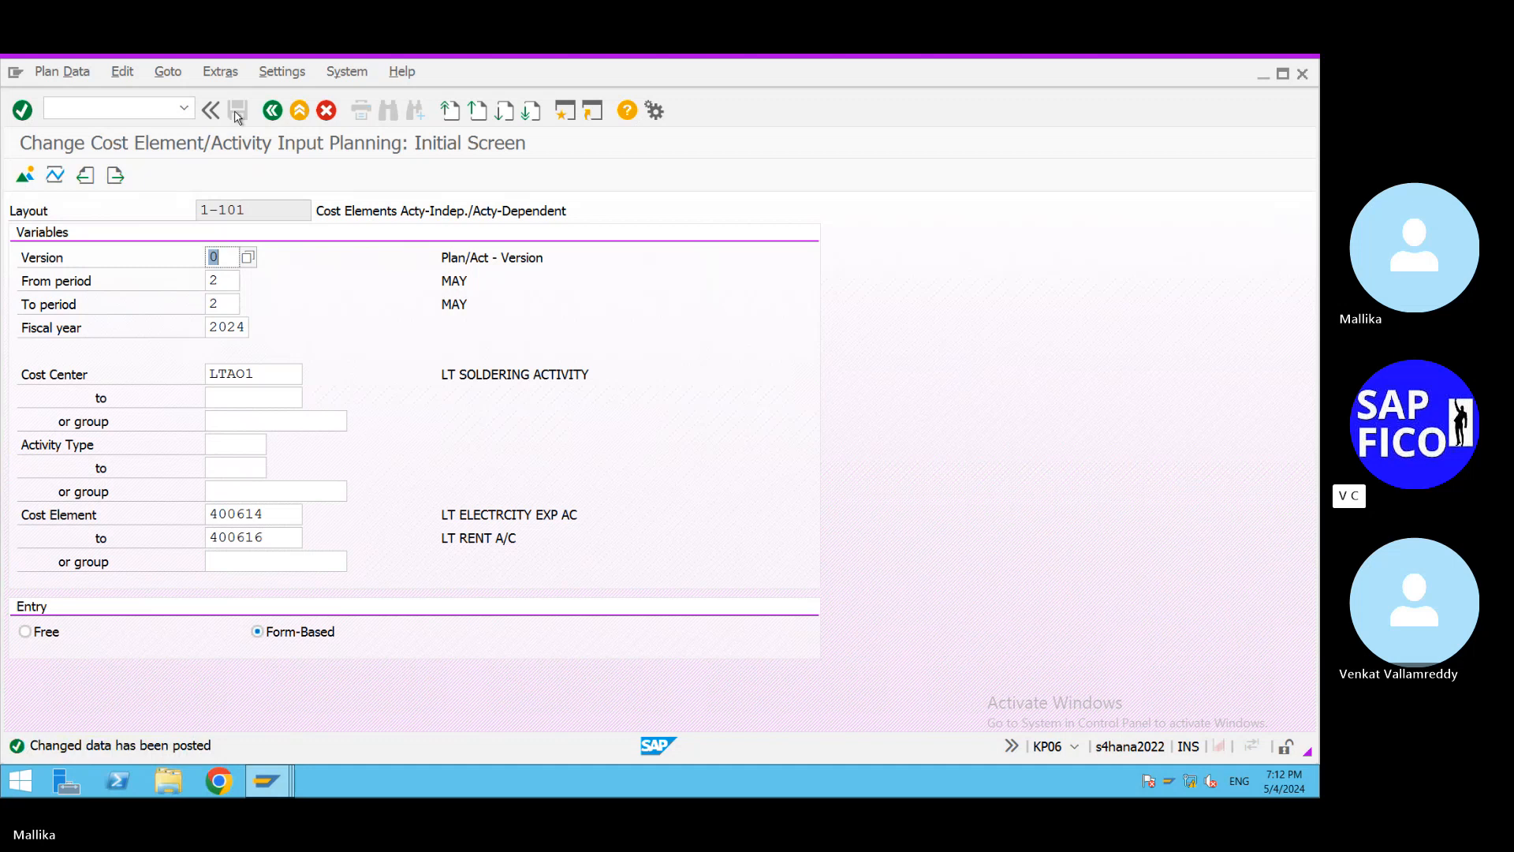
Change the planning cost center to LTAO2 and open its form-based planning overview.
click(266, 368)
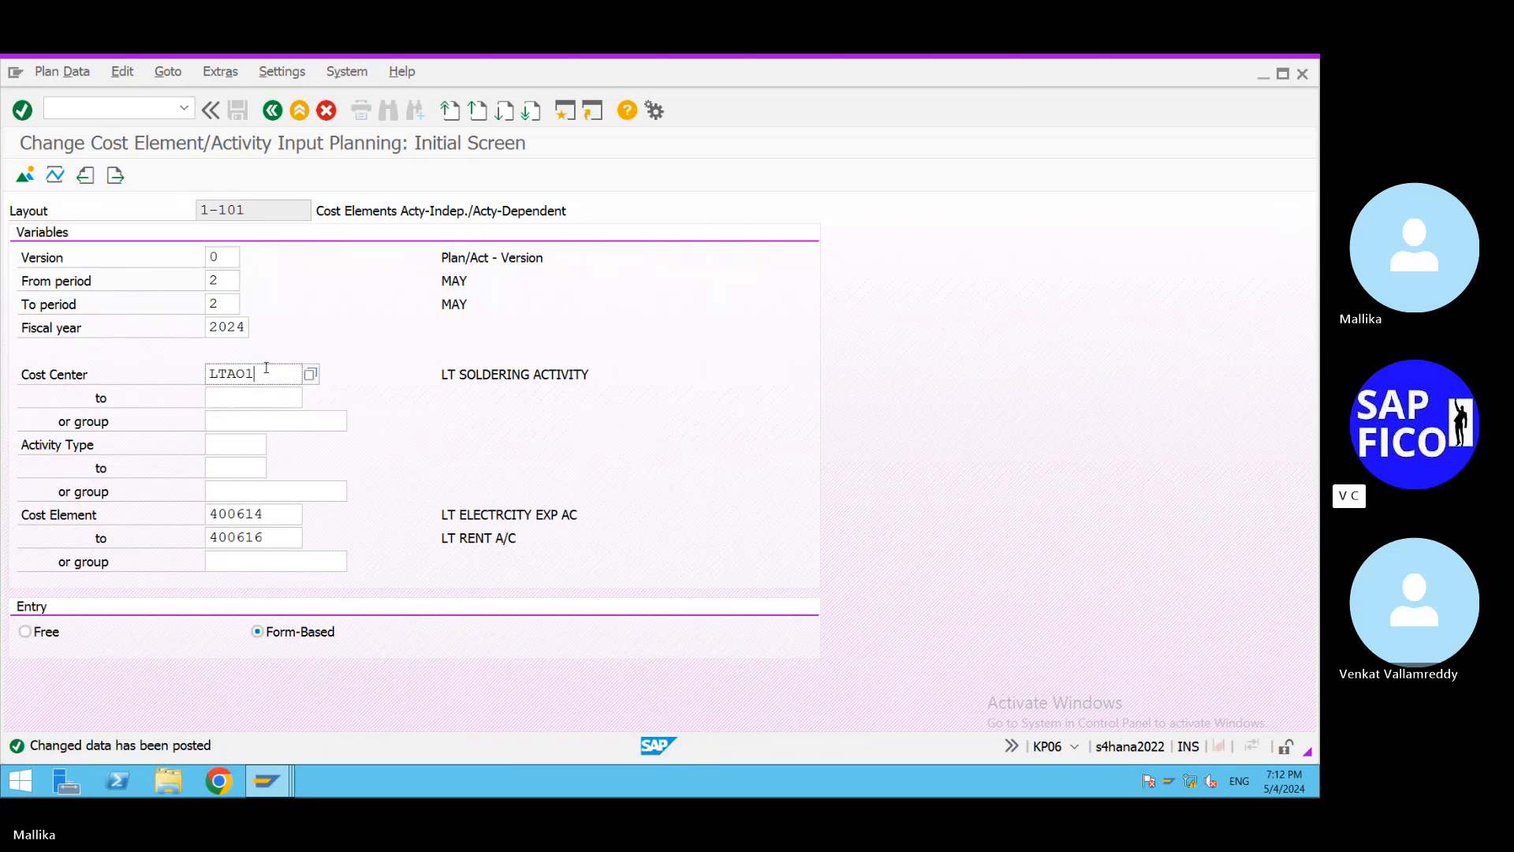
key(BackSpace)
text(2)
click(25, 184)
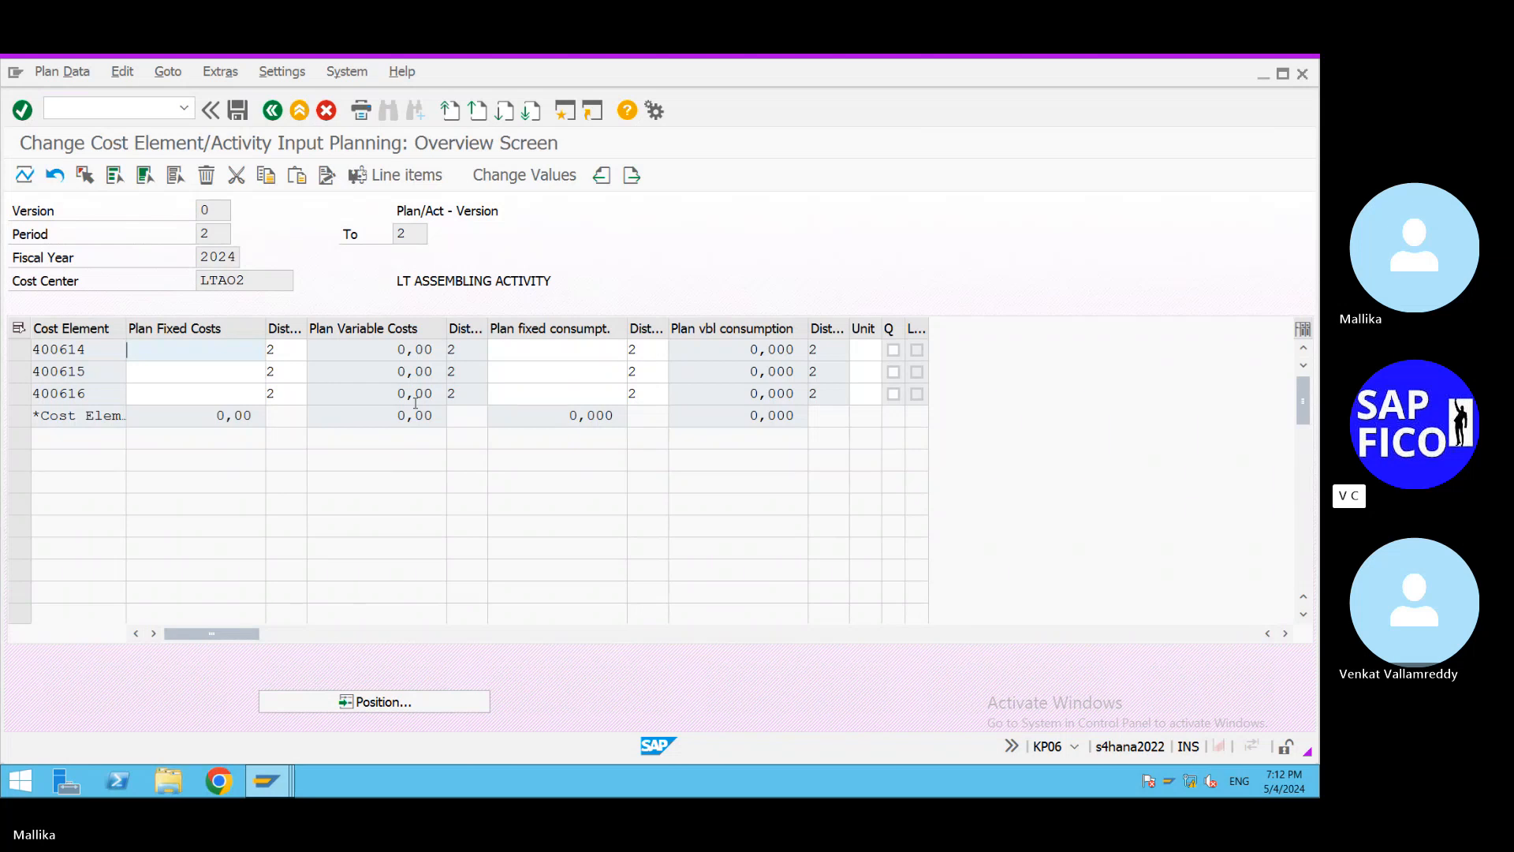
Enter LTAO2 plan fixed costs of 10000 for cost element 400614, 20000 for 400615 and 30000 for 400616, and save the plan.
text(6000)
click(145, 372)
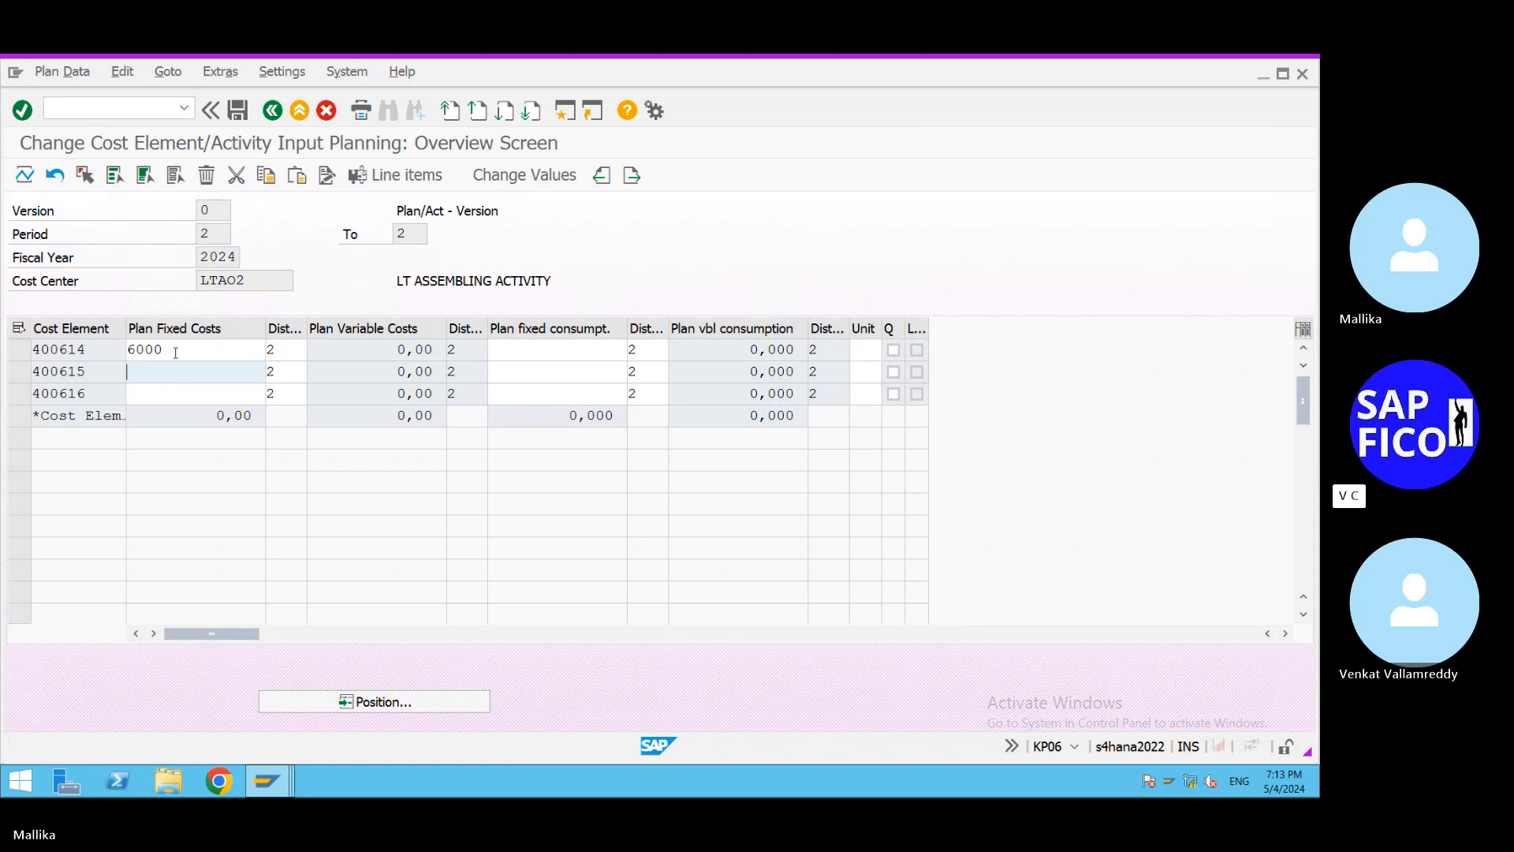
double_click(177, 349)
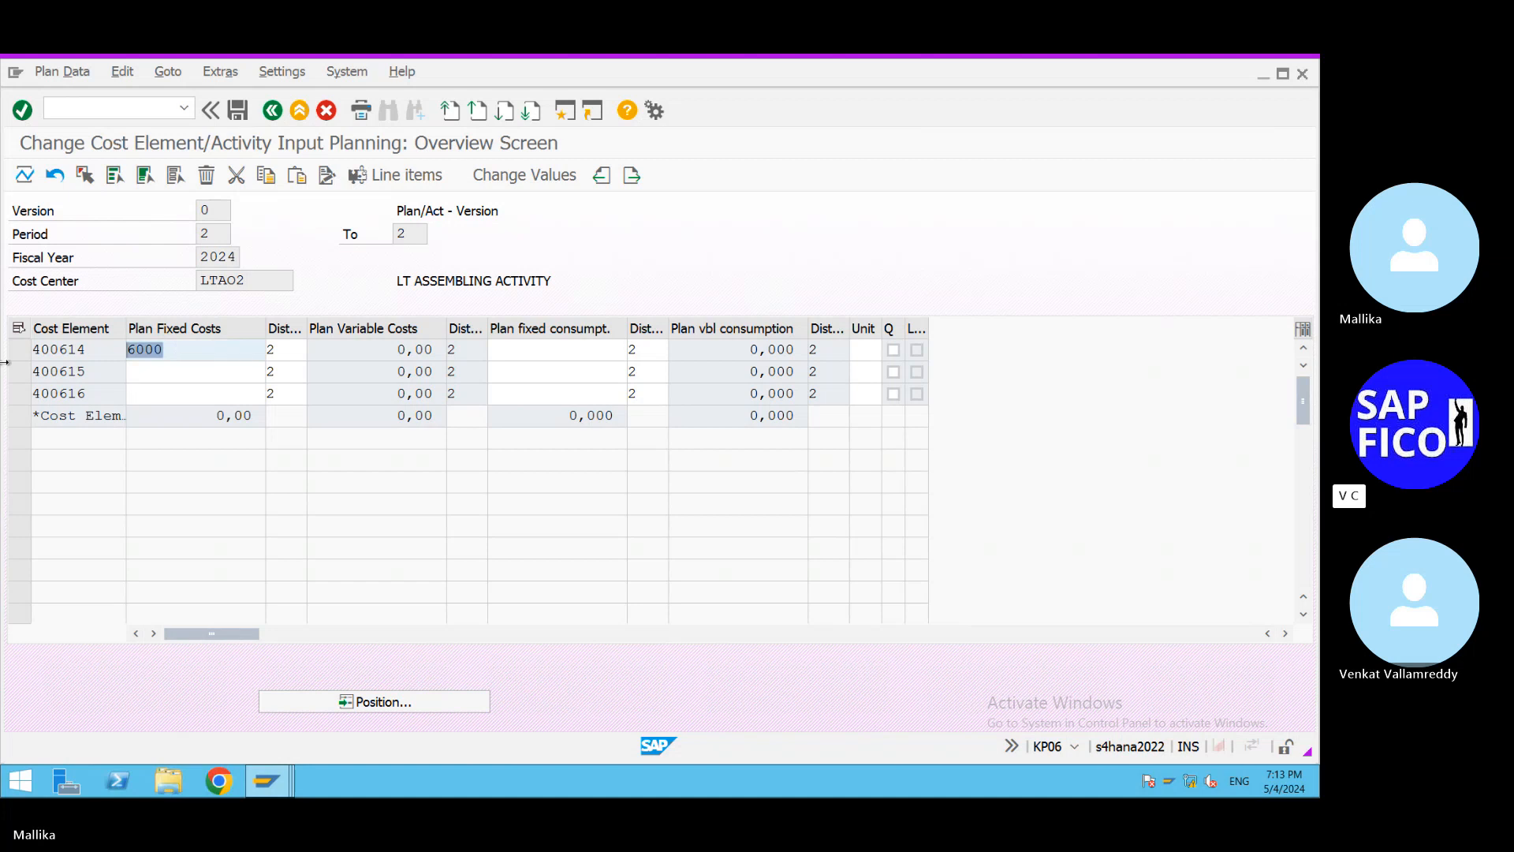
text(10000)
click(154, 373)
text(20000)
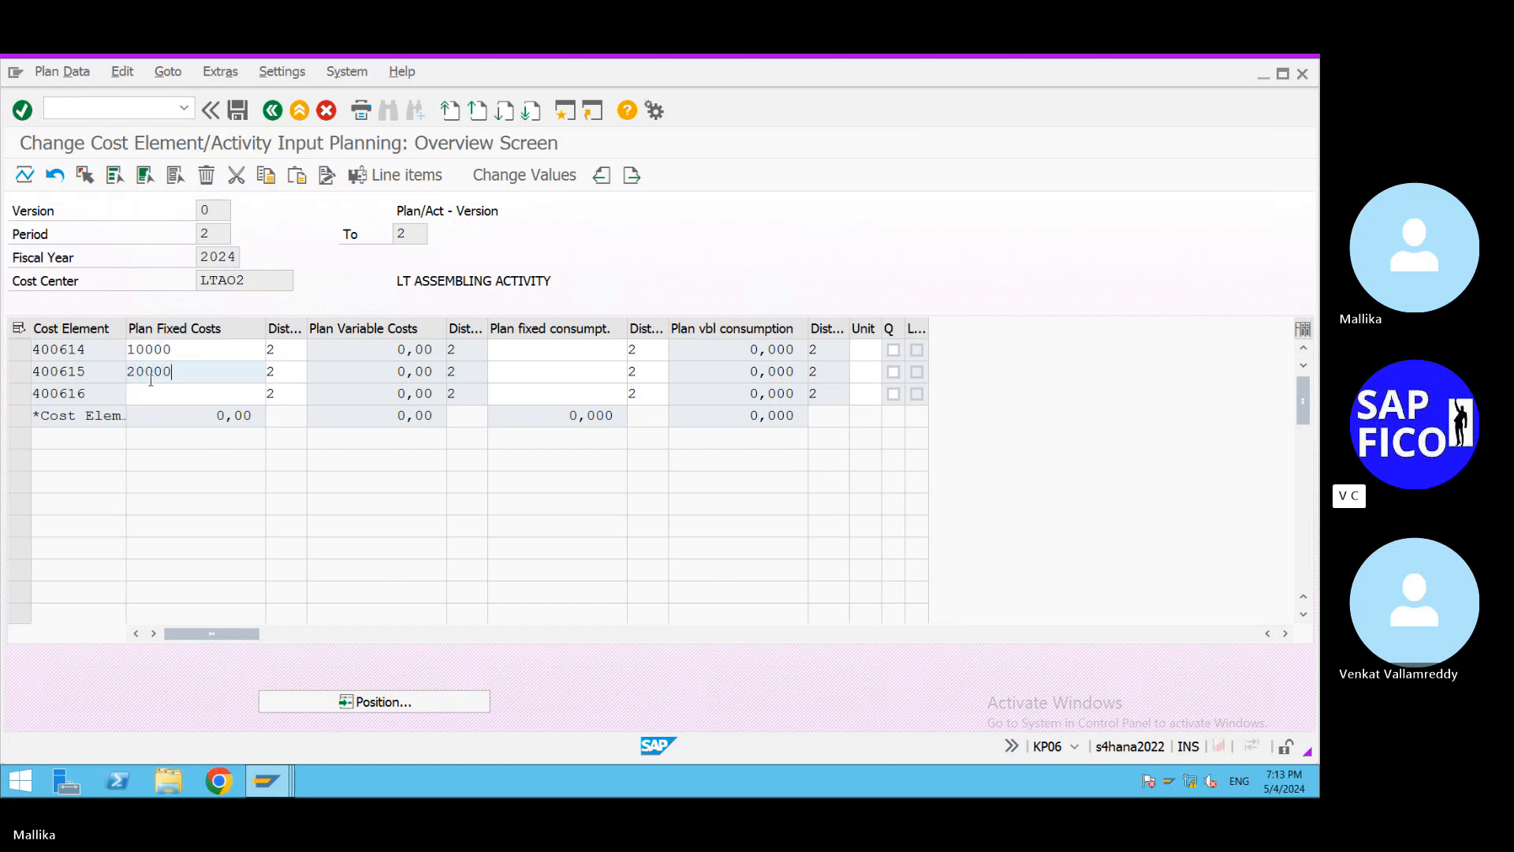
click(144, 393)
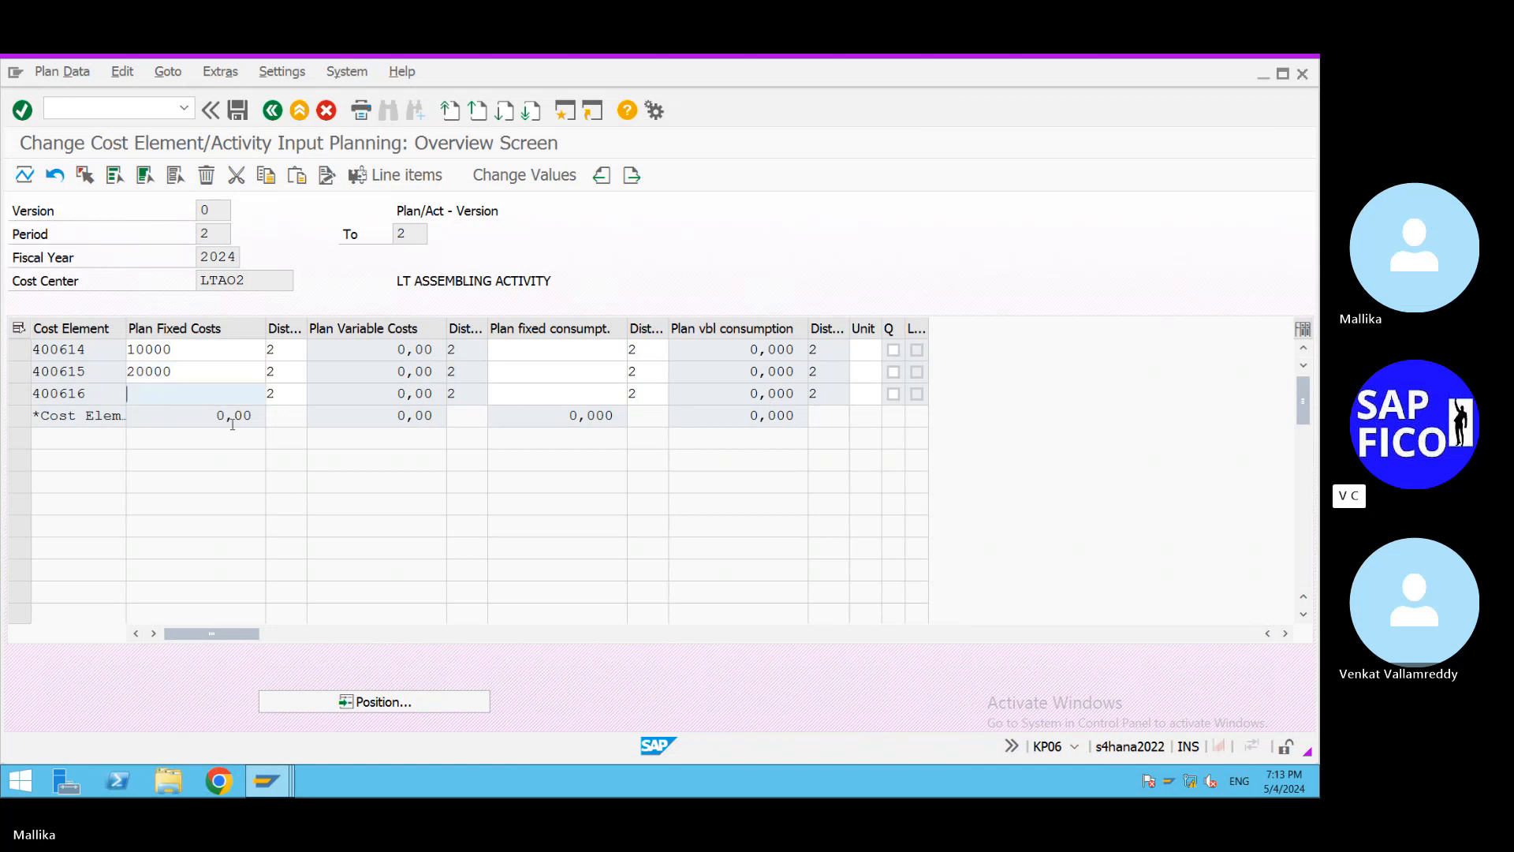
text(30000)
key(Return)
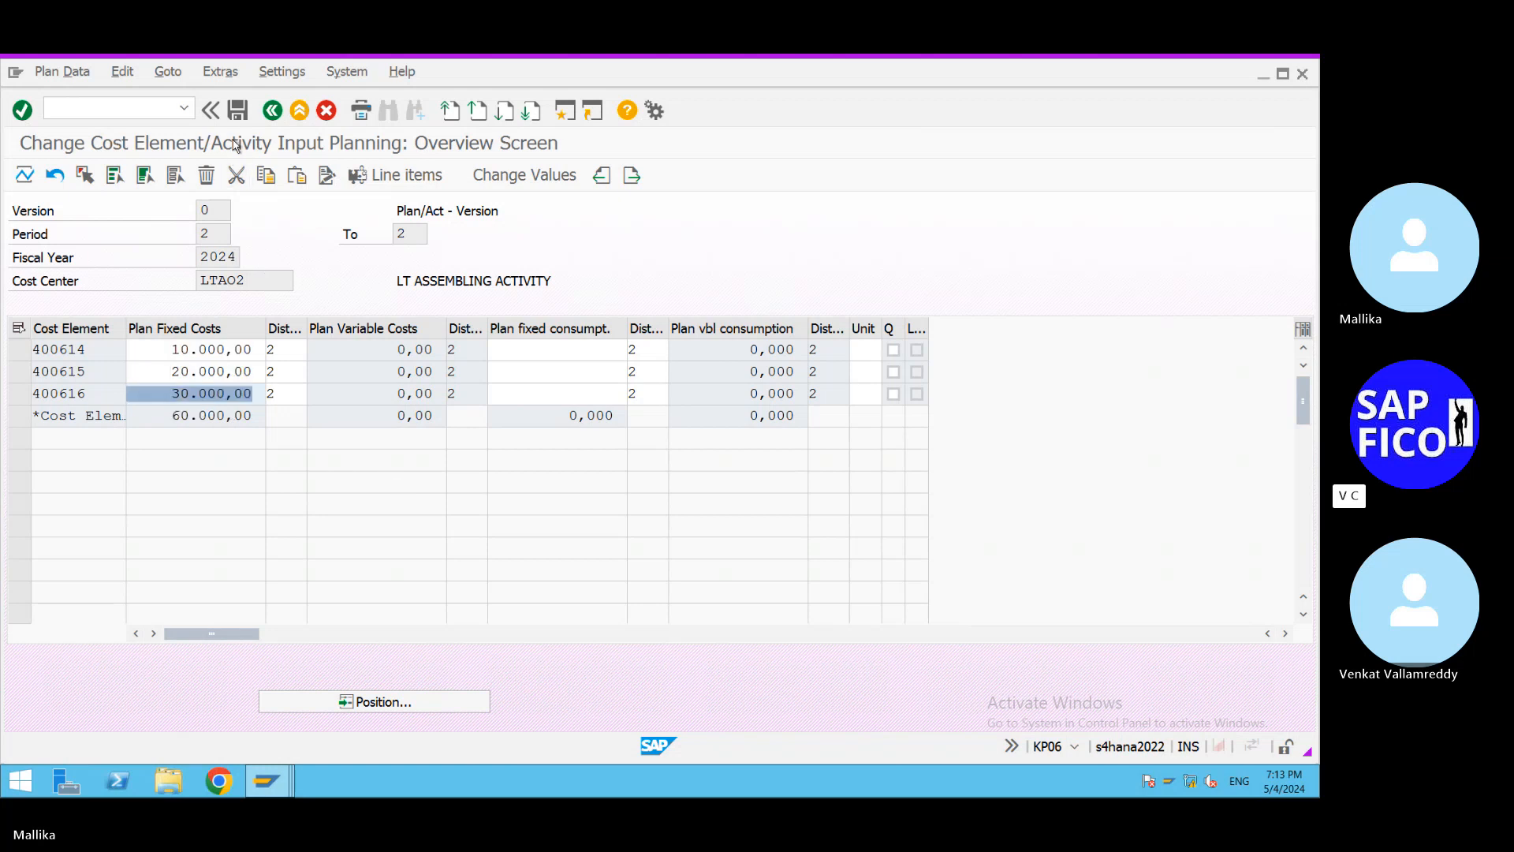
click(237, 111)
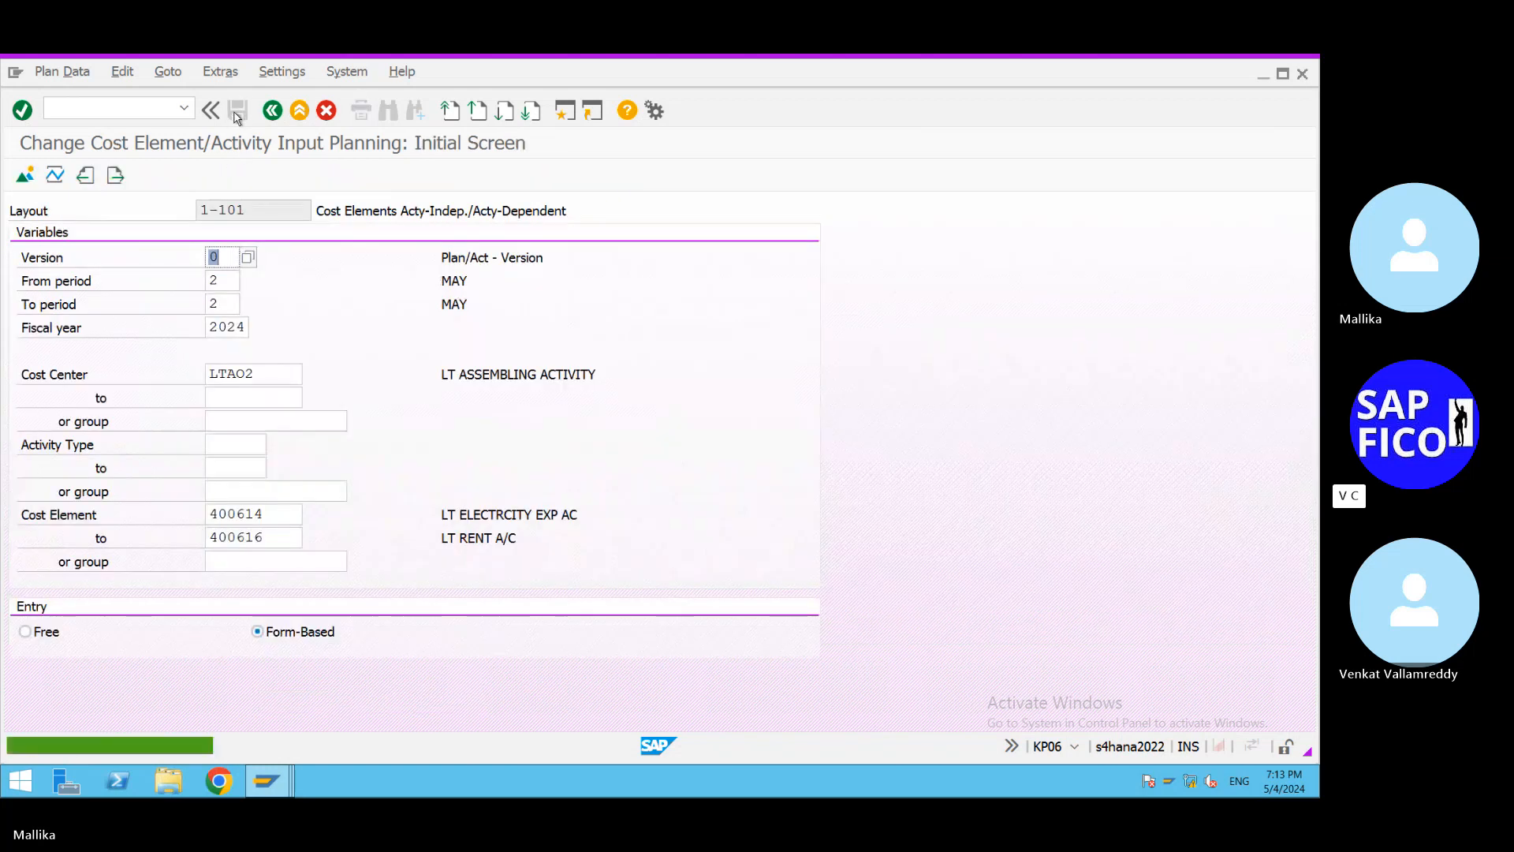
Change the planning cost center to LTAO3 and open its form-based planning overview.
click(265, 375)
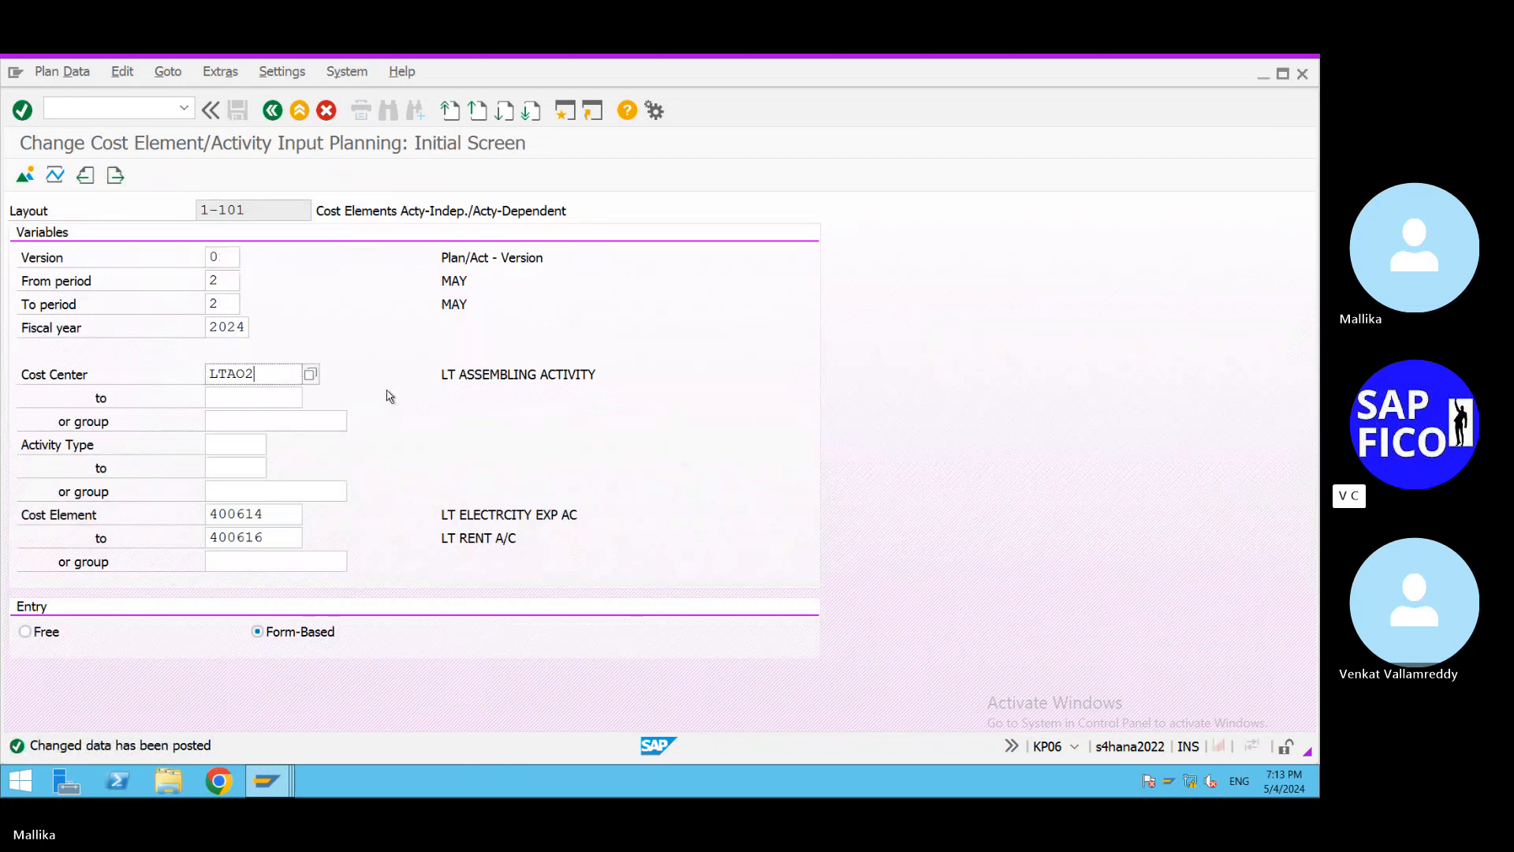
key(BackSpace)
text(3)
click(26, 176)
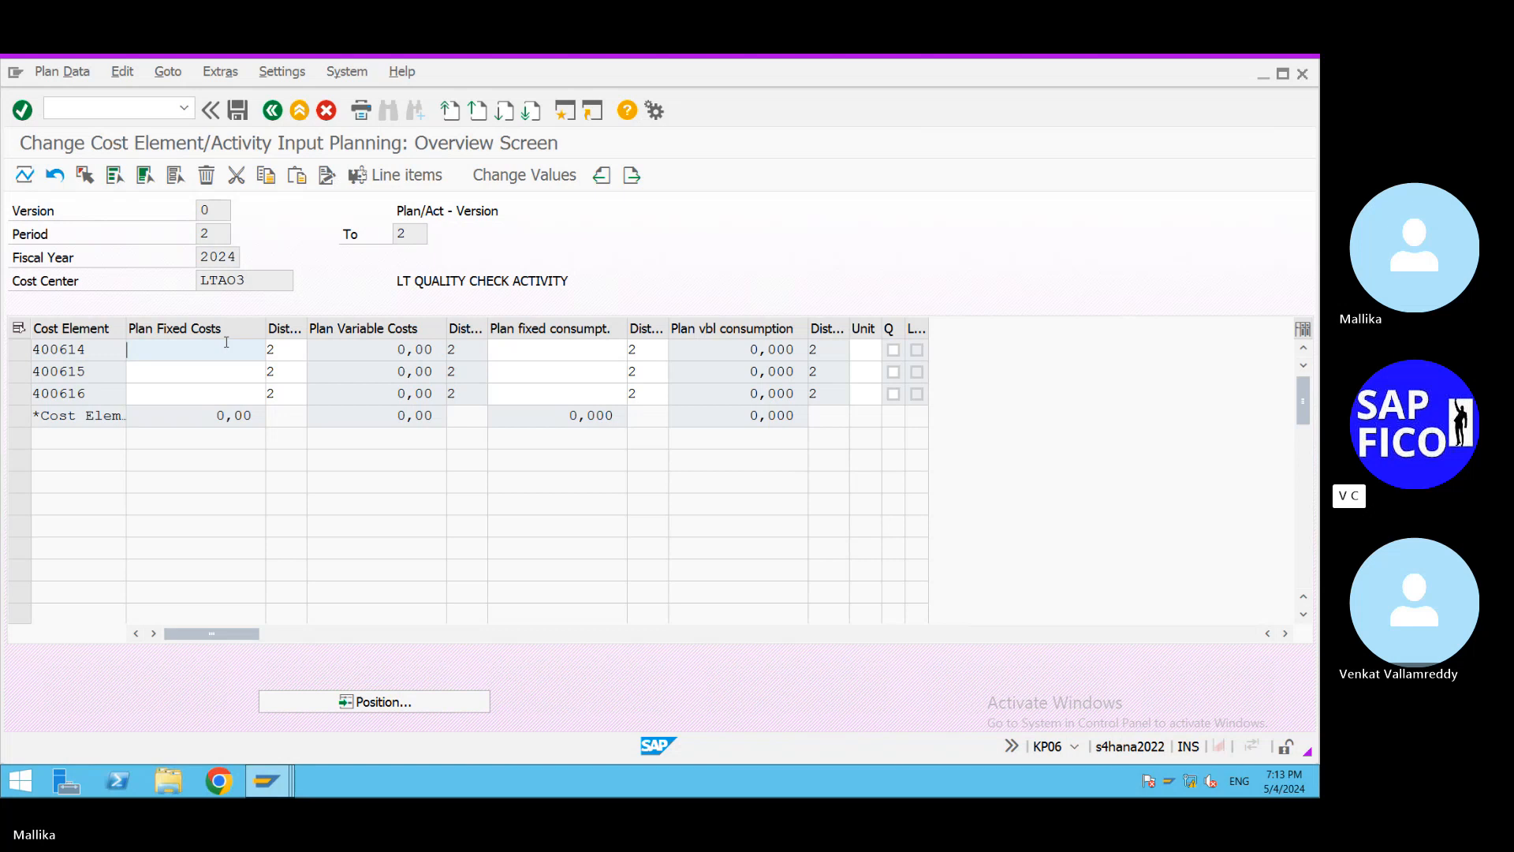
Enter LTAO3 plan fixed costs of 2000 for cost element 400614, 15000 for 400615 and 10000 for 400616.
text(2000)
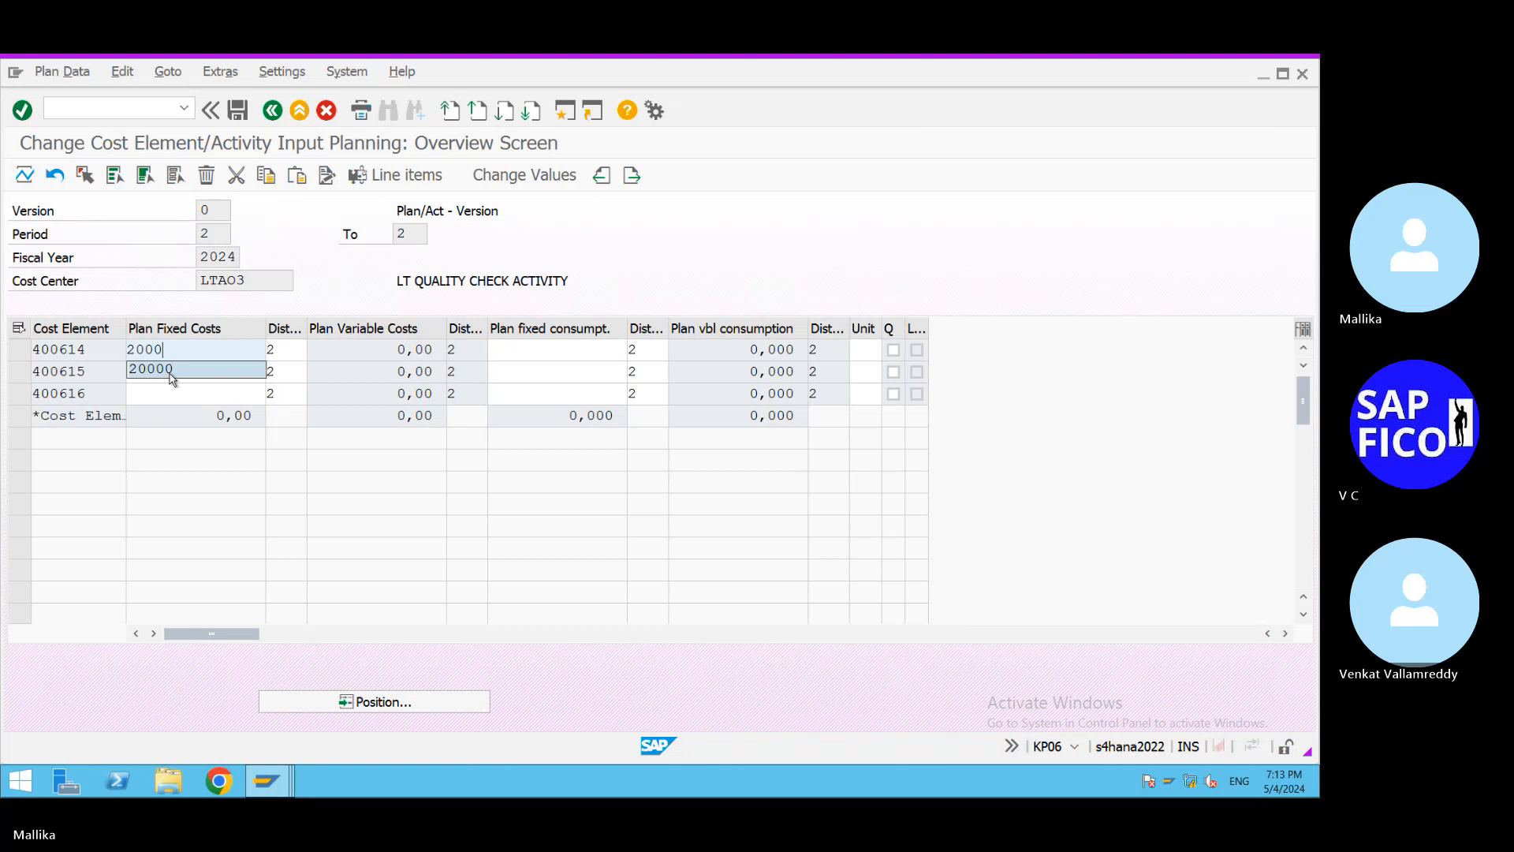
click(145, 370)
text(15)
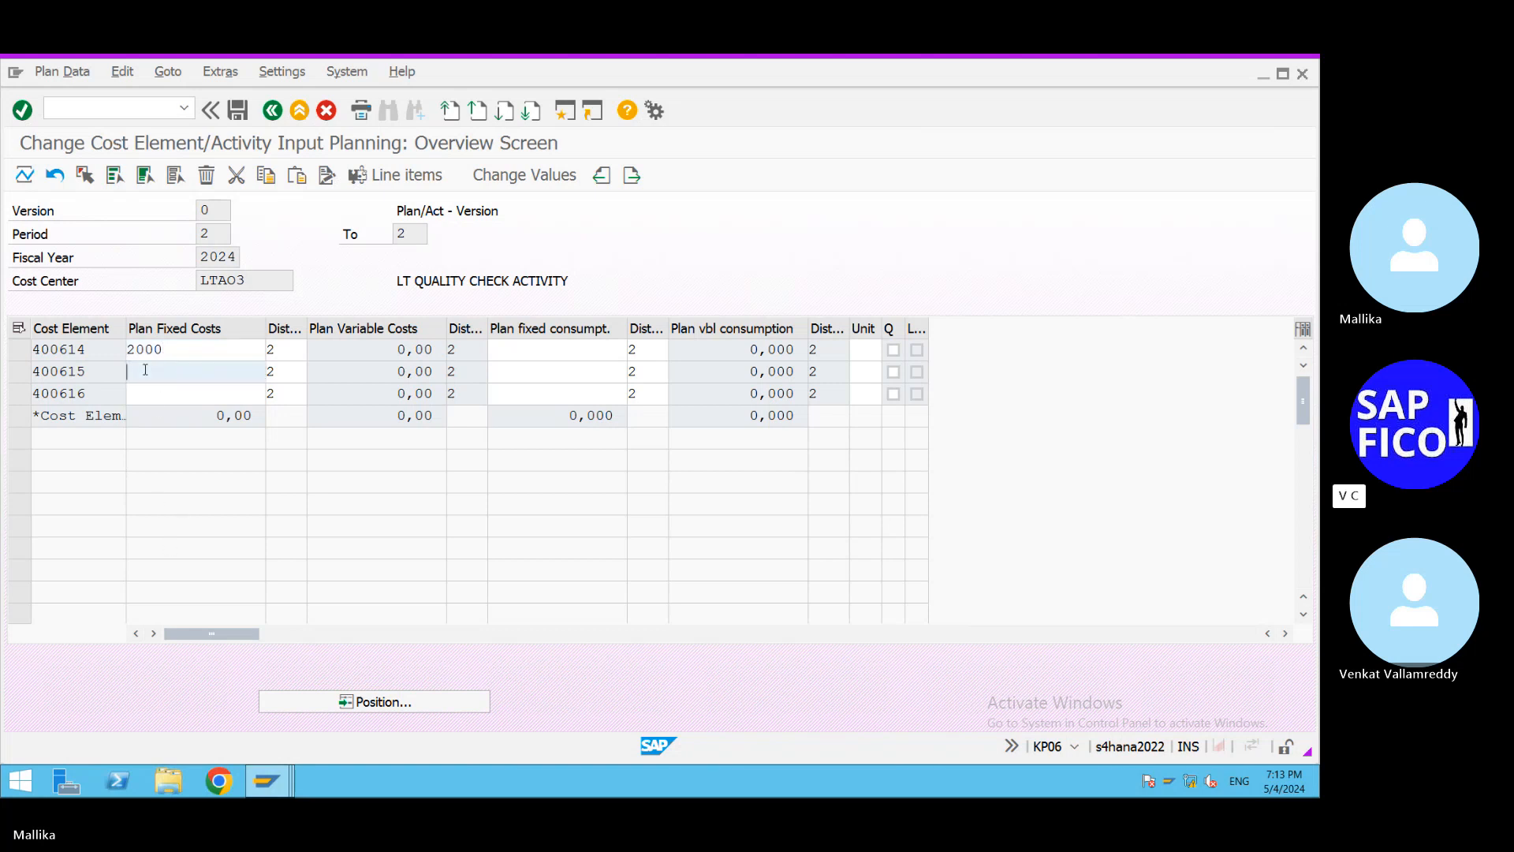
text(000)
click(151, 394)
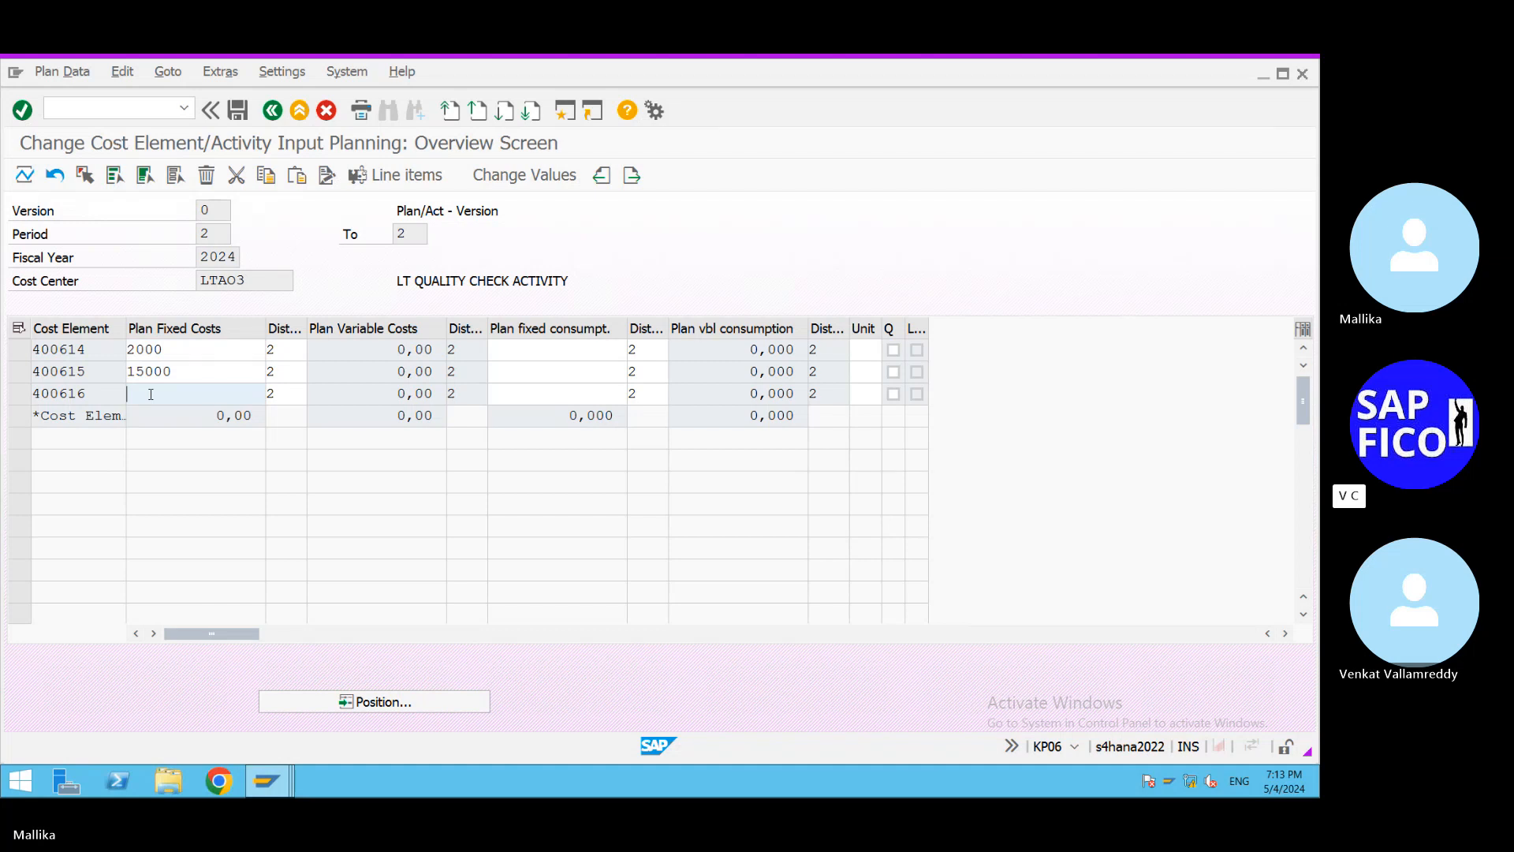
text(0000)
key(Return)
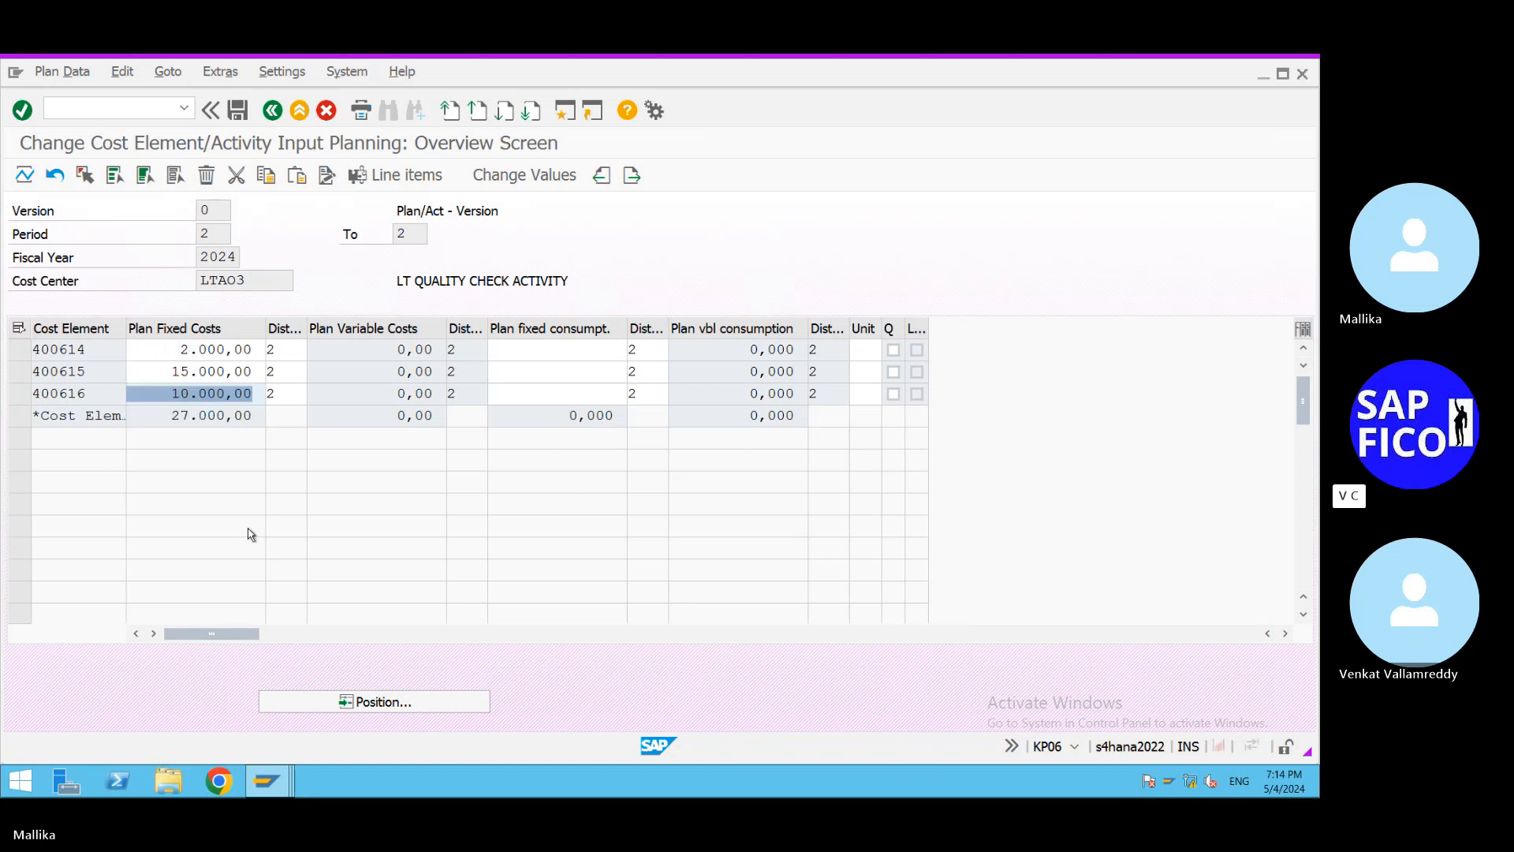
Save the LTAO3 plan and open the form-based planning overview for cost center LTAO4.
click(238, 111)
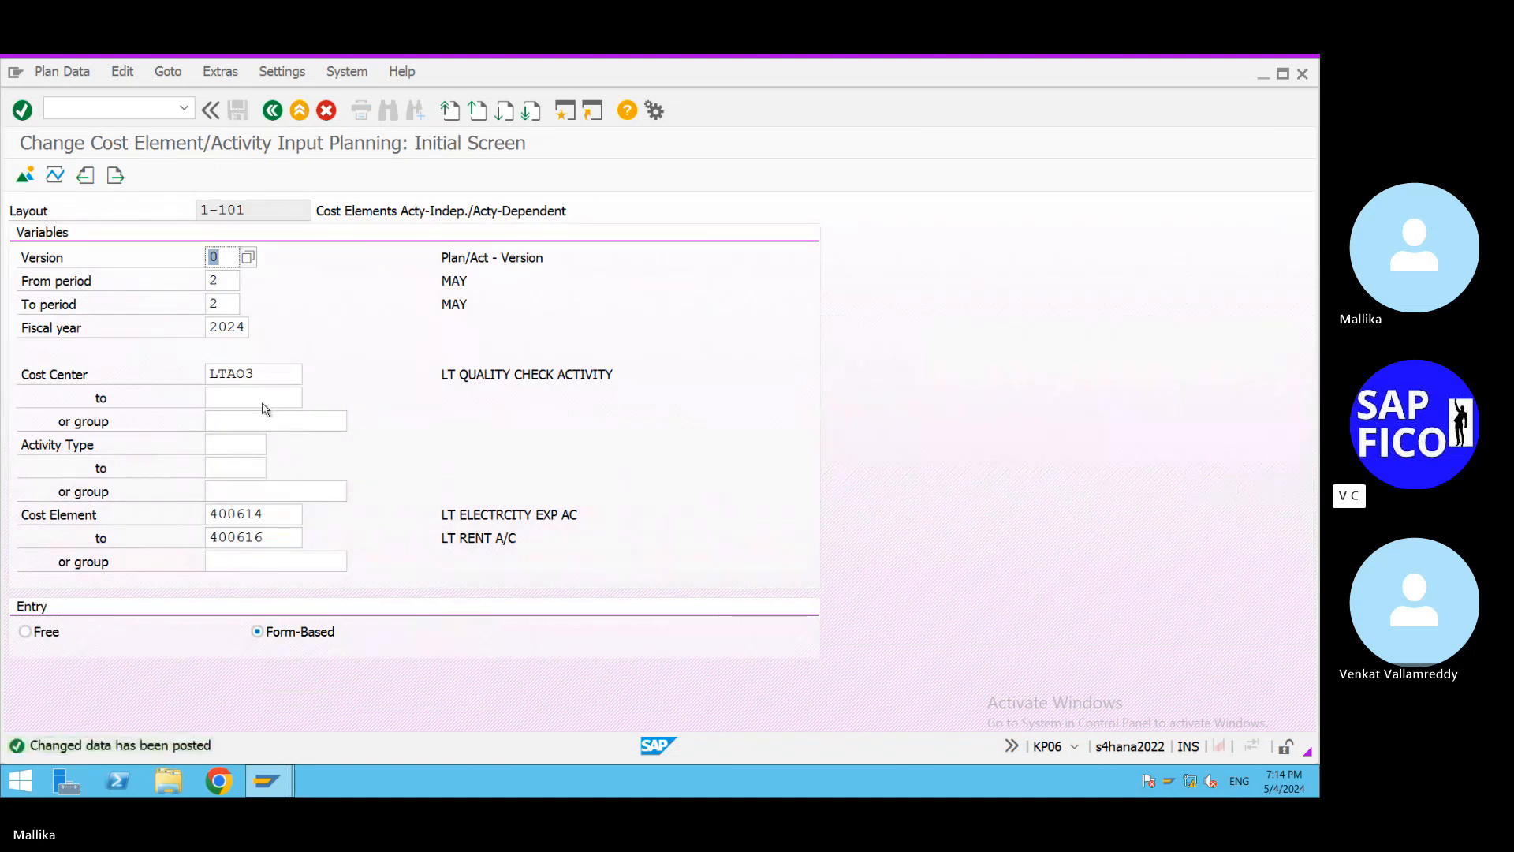
key(BackSpace)
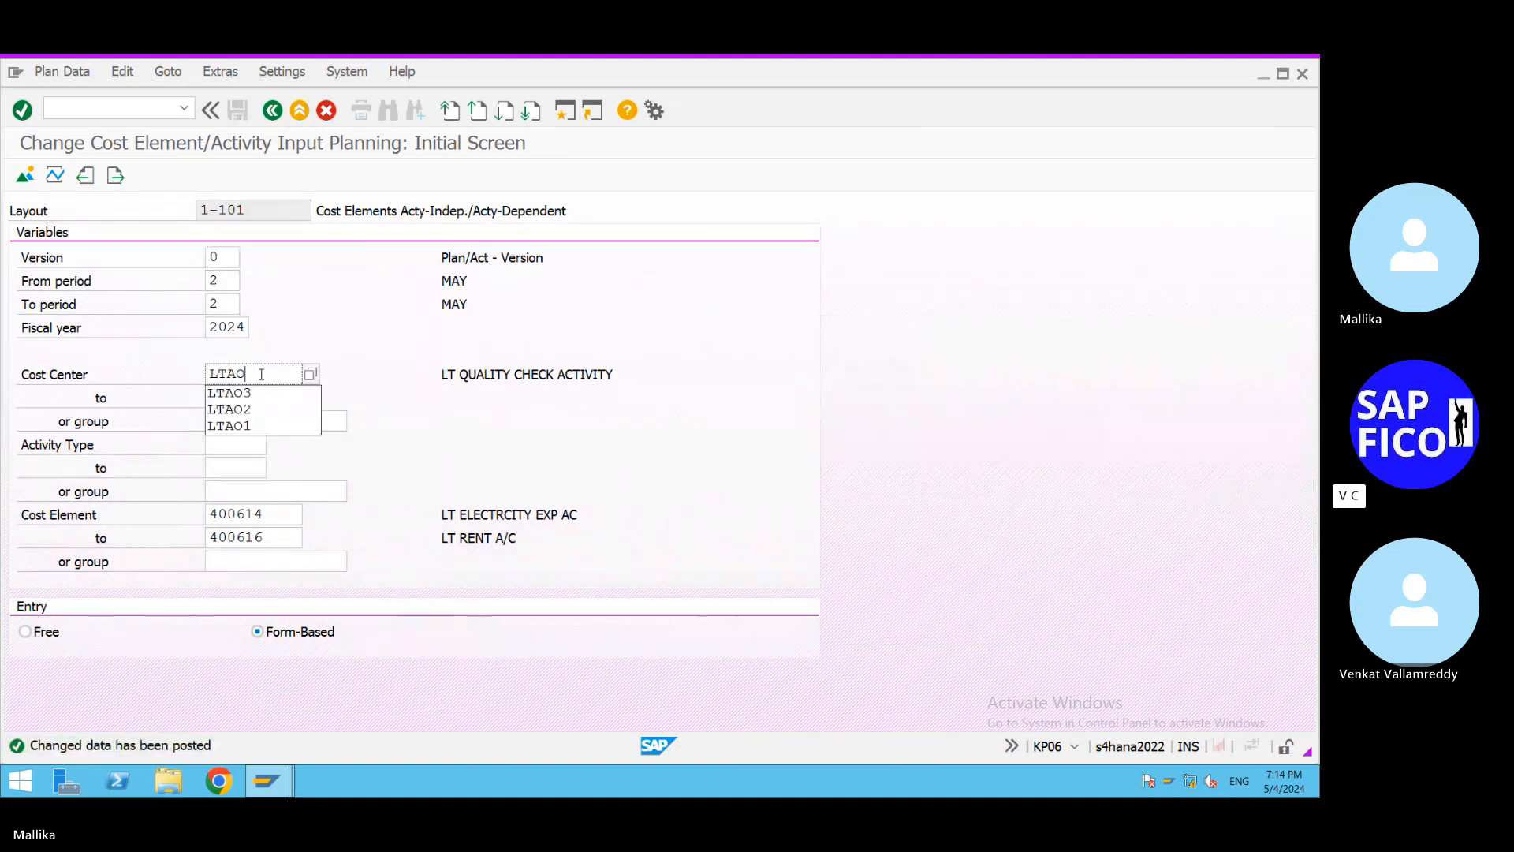
text(4)
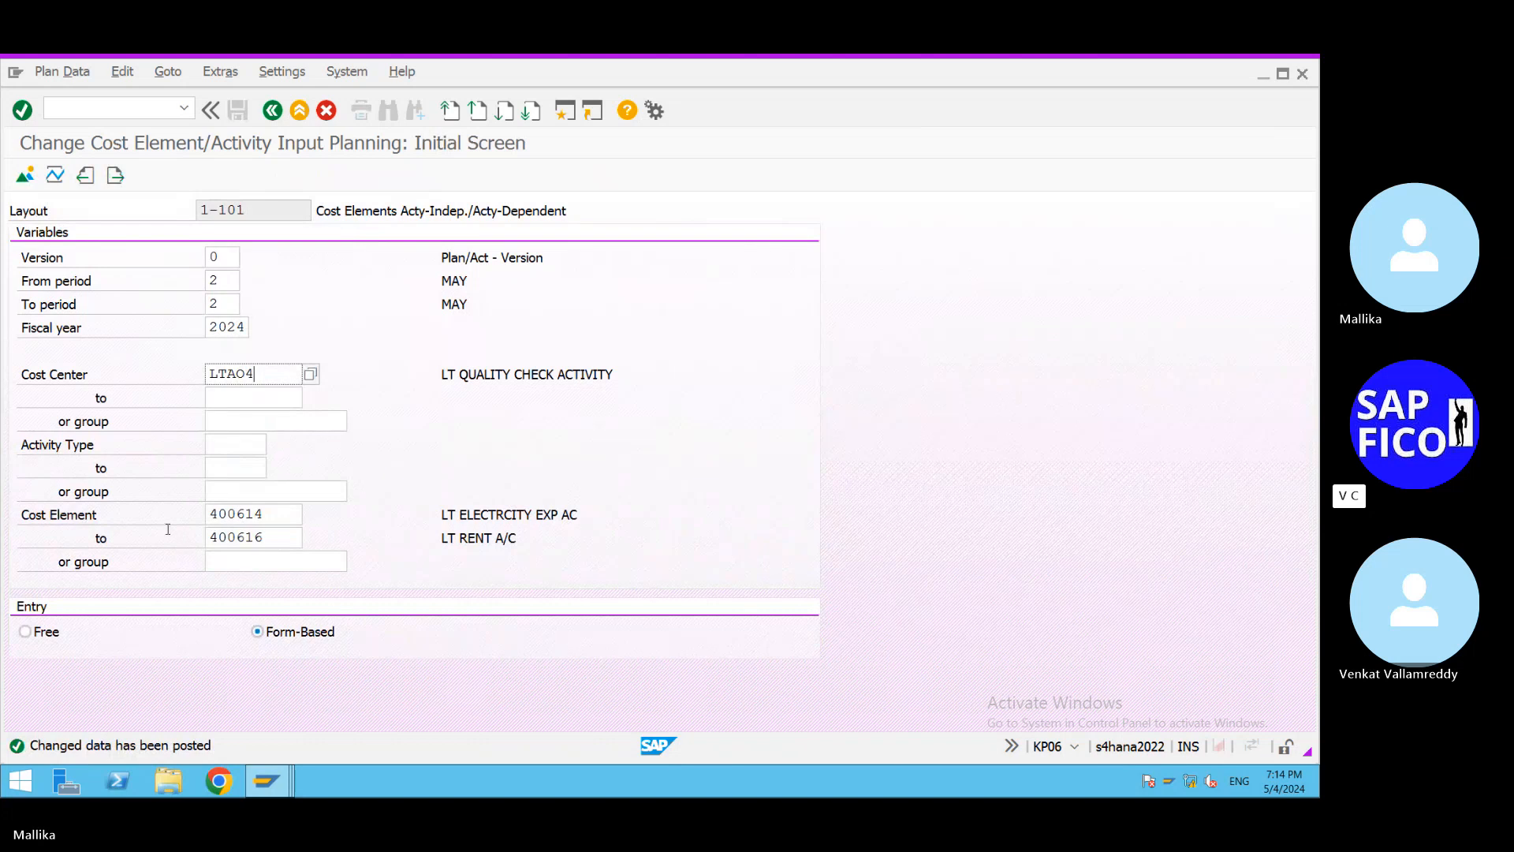
click(25, 175)
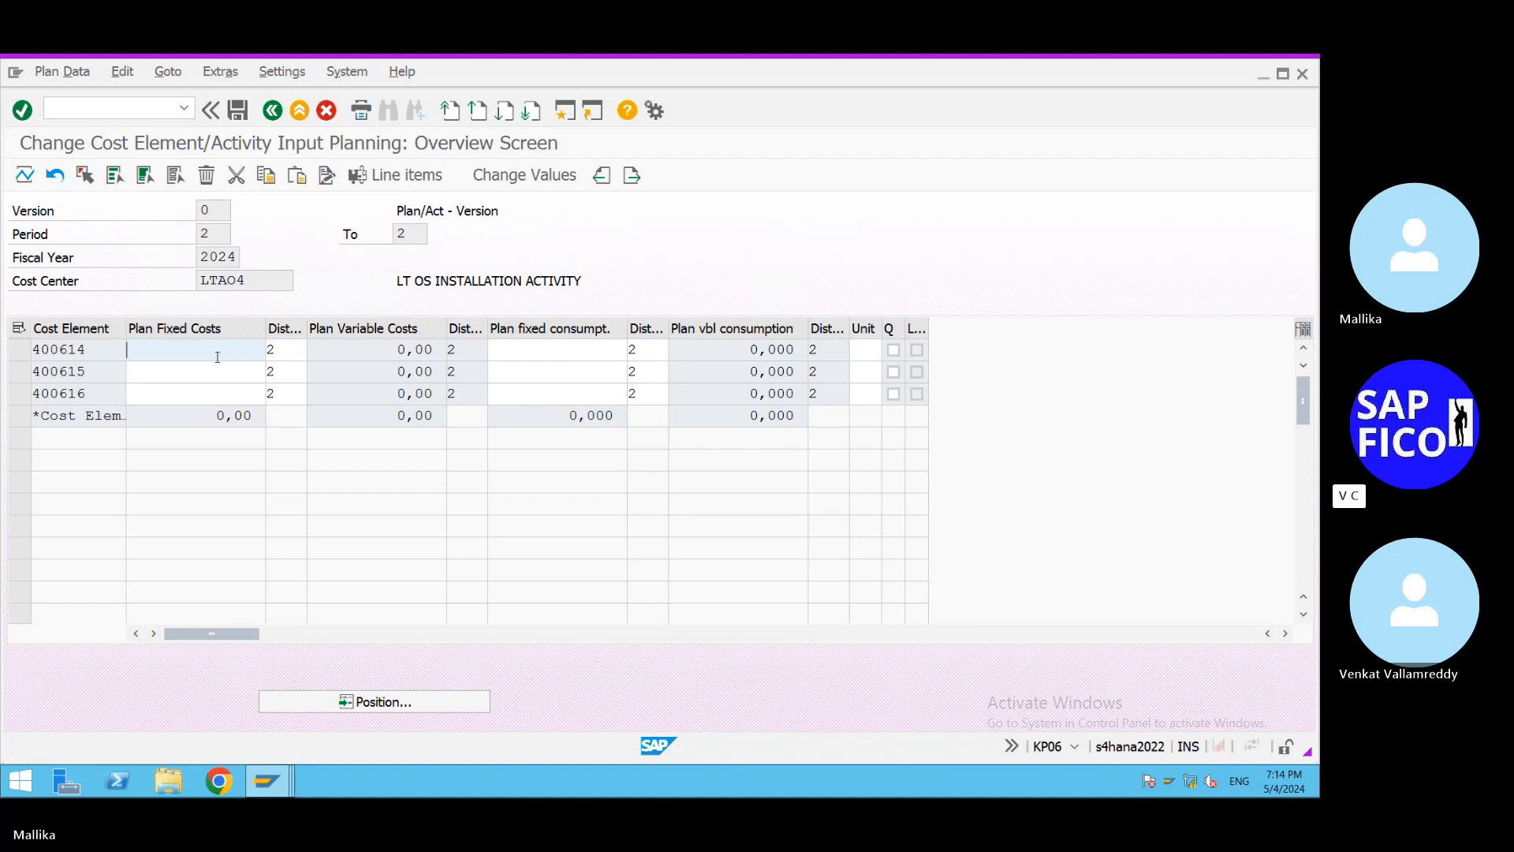
Enter LTAO4 plan fixed costs of 5000 for cost element 400614, 10000 for 400615 and 15000 for 400616, and save the plan.
text(4)
key(BackSpace)
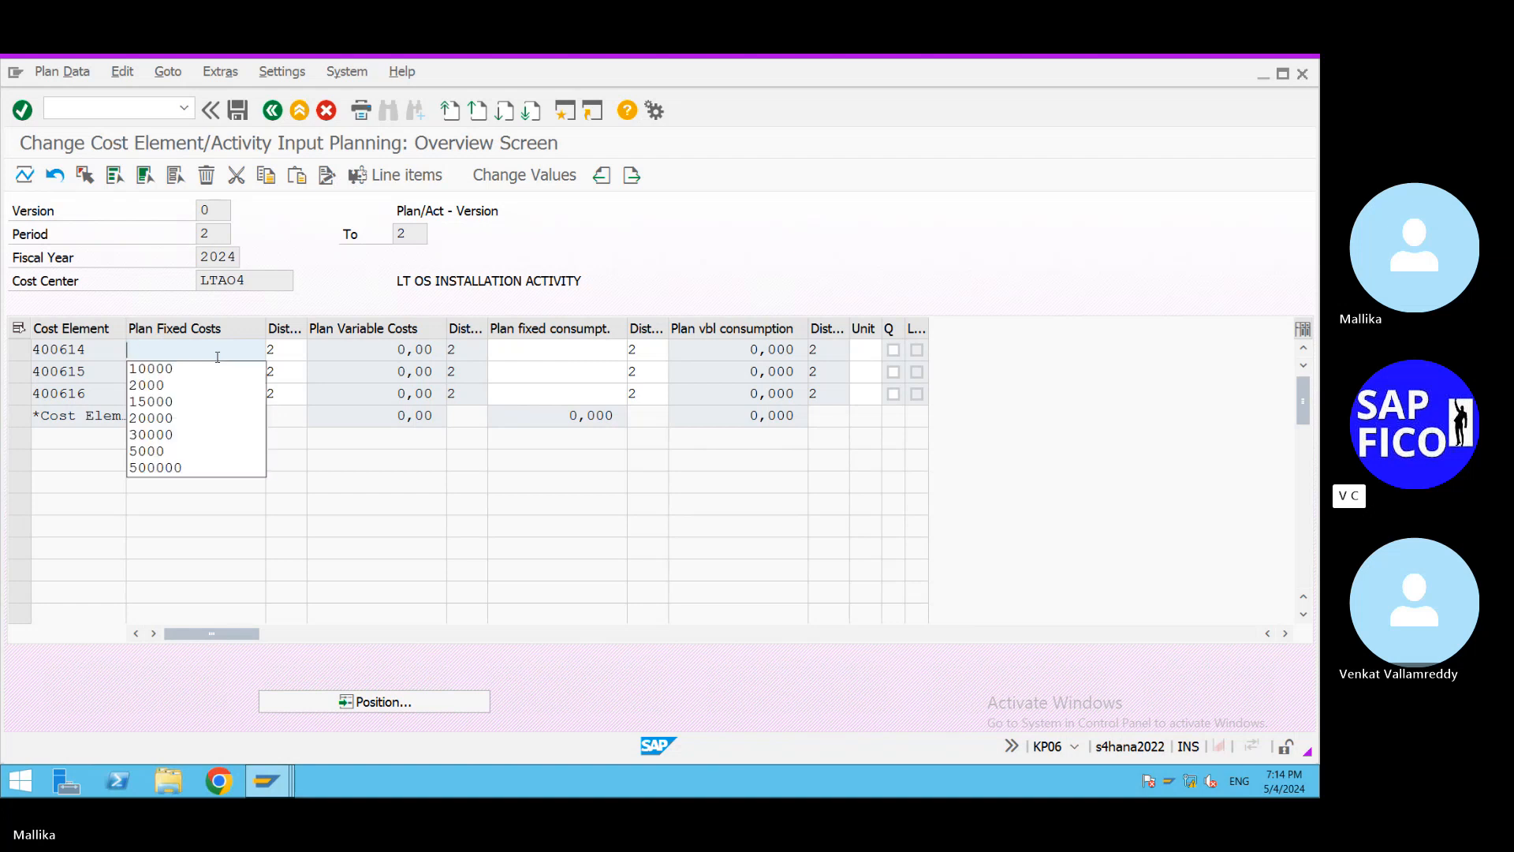
text(5000)
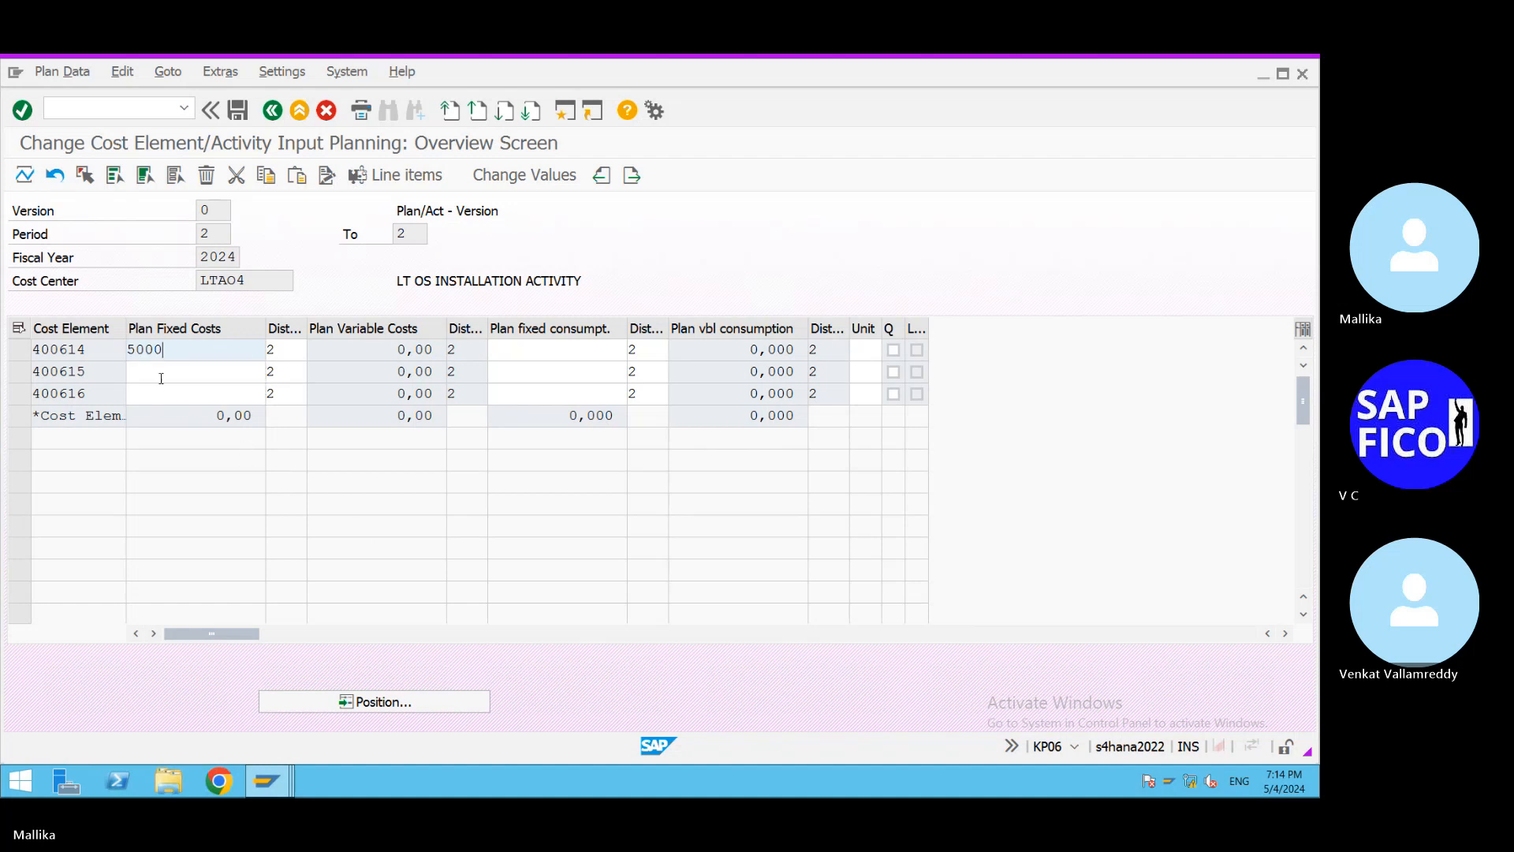
click(146, 369)
text(15000)
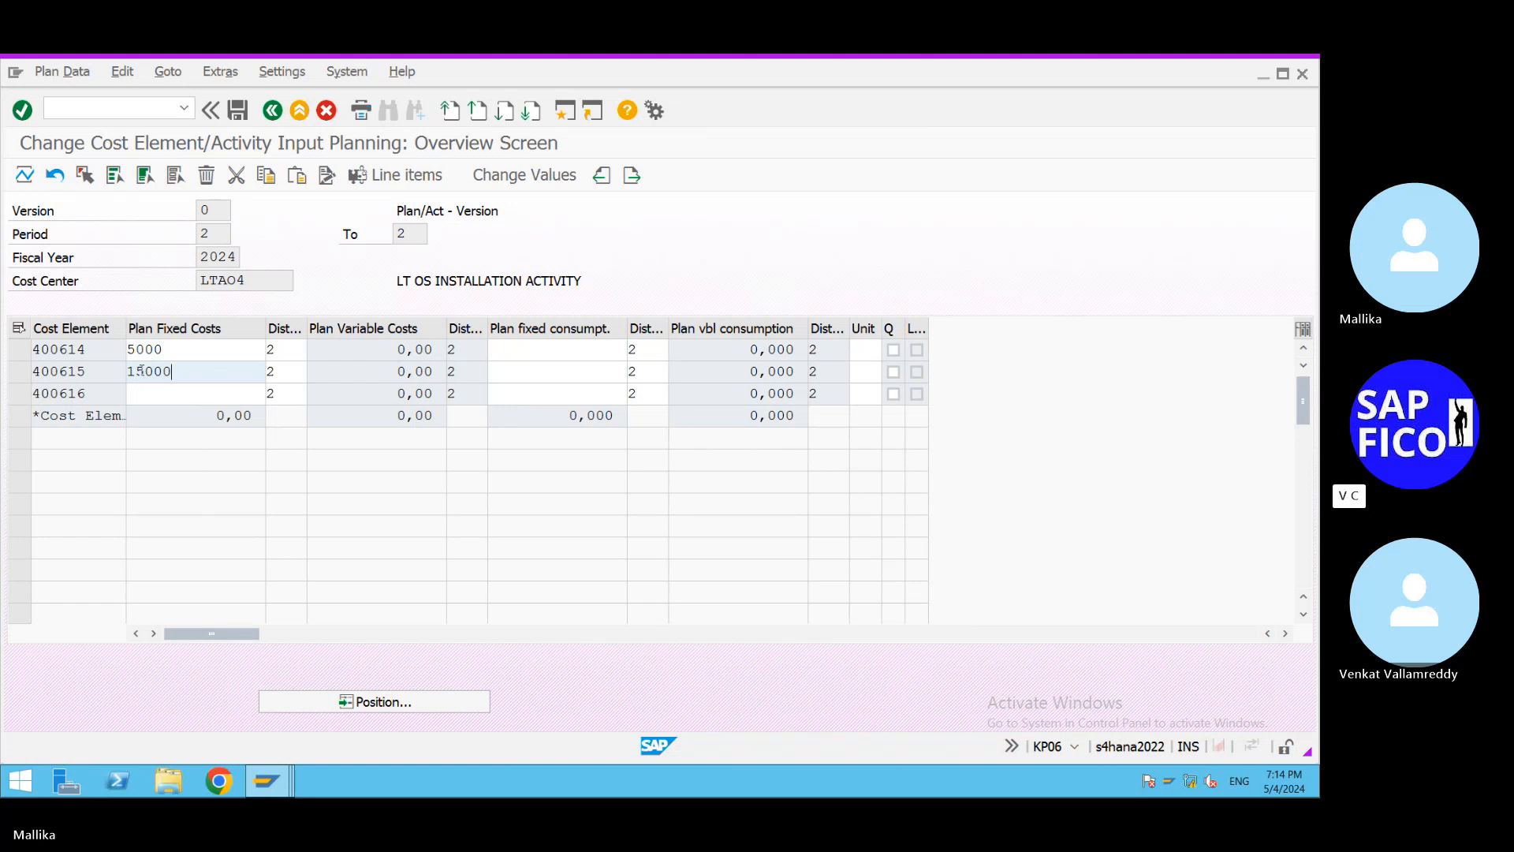
key(Left)
key(Left)
key(Left)
key(BackSpace)
text(0)
click(142, 389)
text(15000)
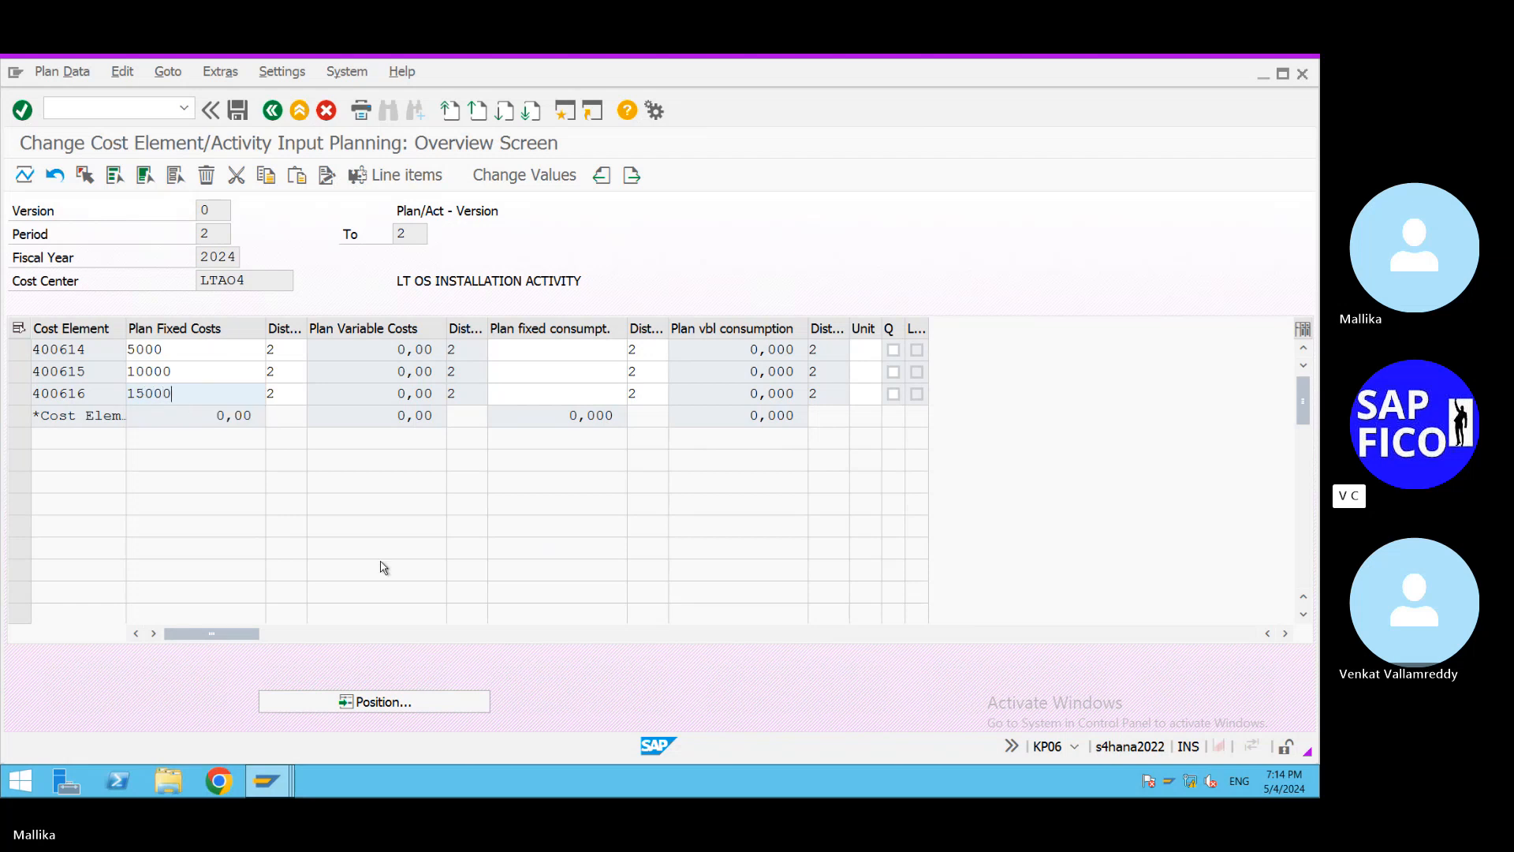
key(Return)
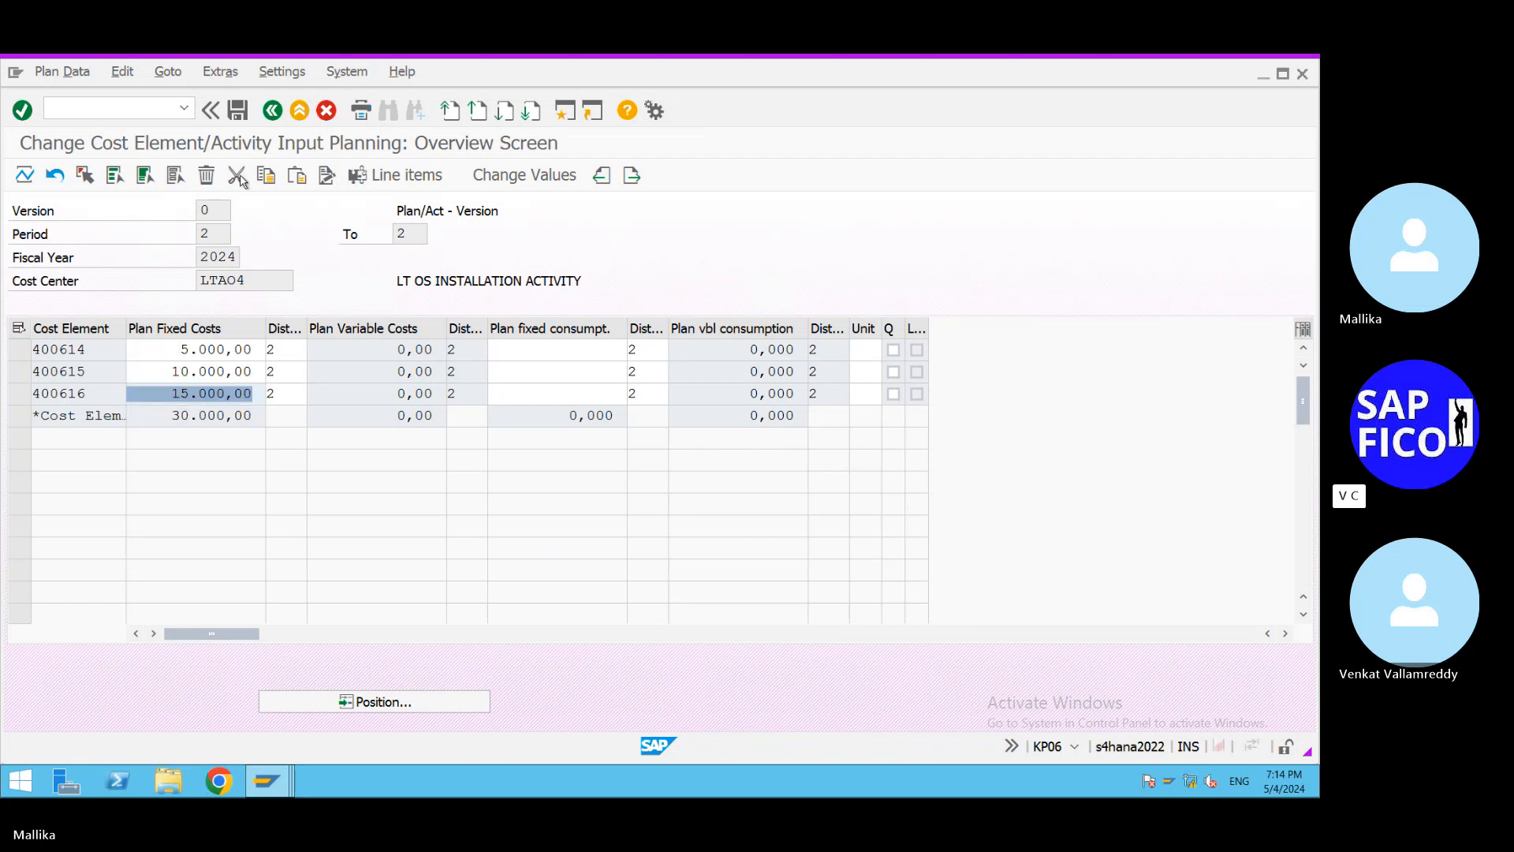
click(240, 116)
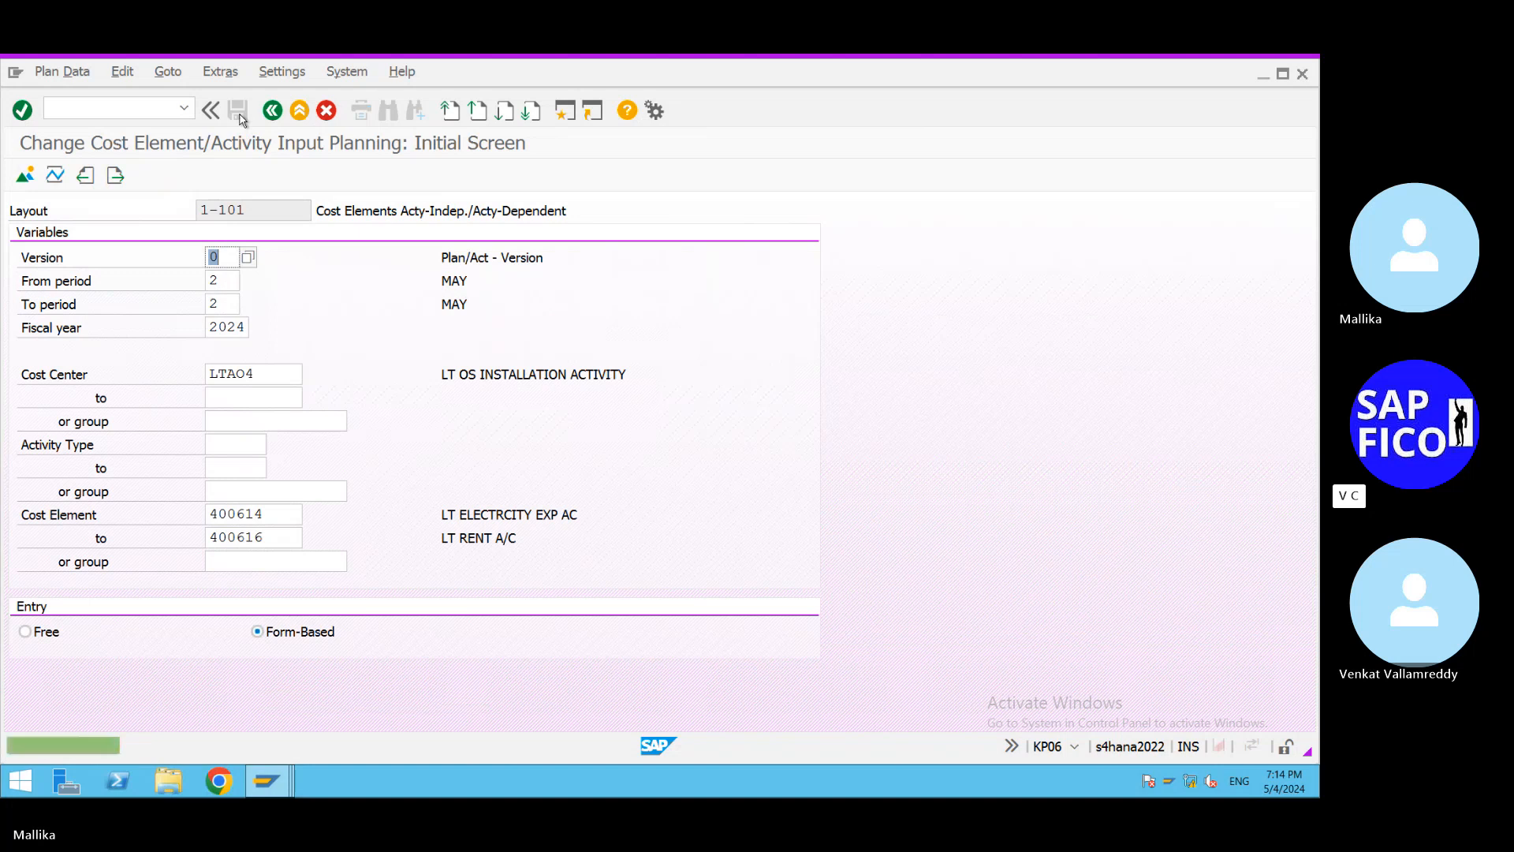
Change the planning cost center to LTAO5 and open its form-based planning overview.
click(273, 382)
key(BackSpace)
click(271, 389)
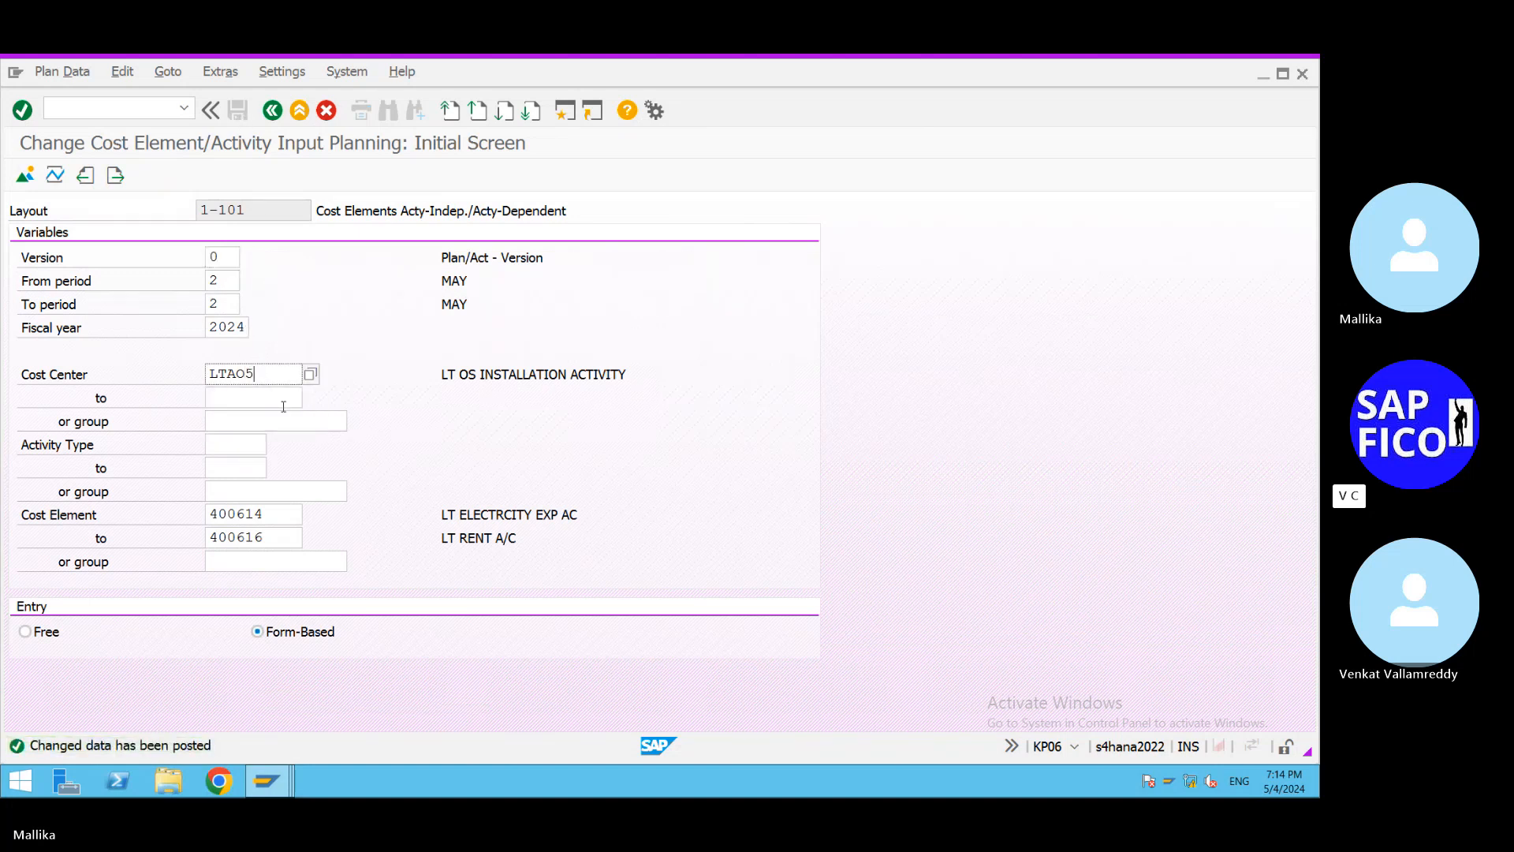
key(Return)
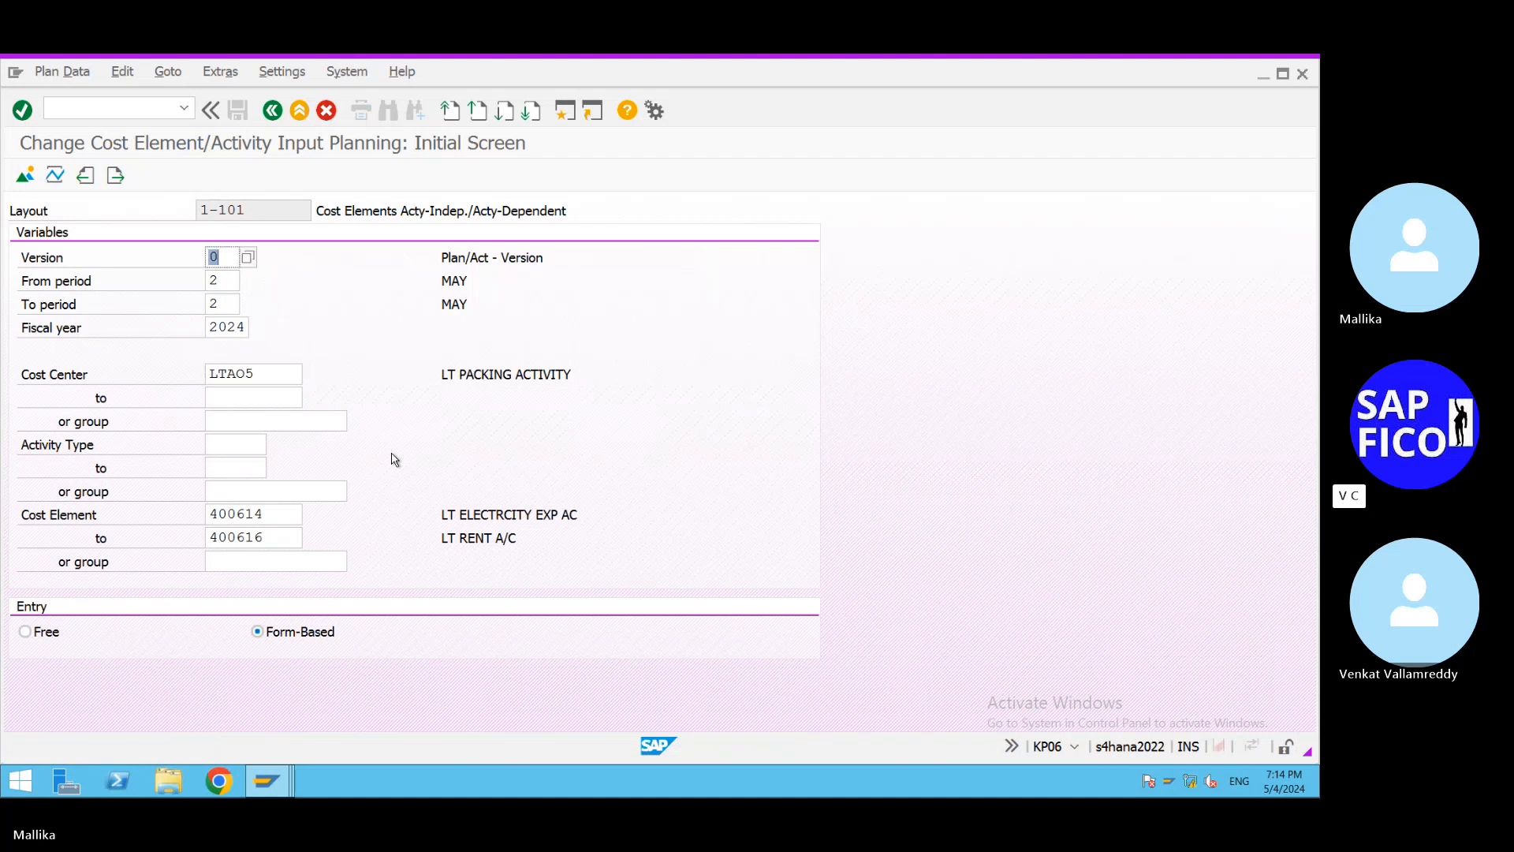
click(25, 177)
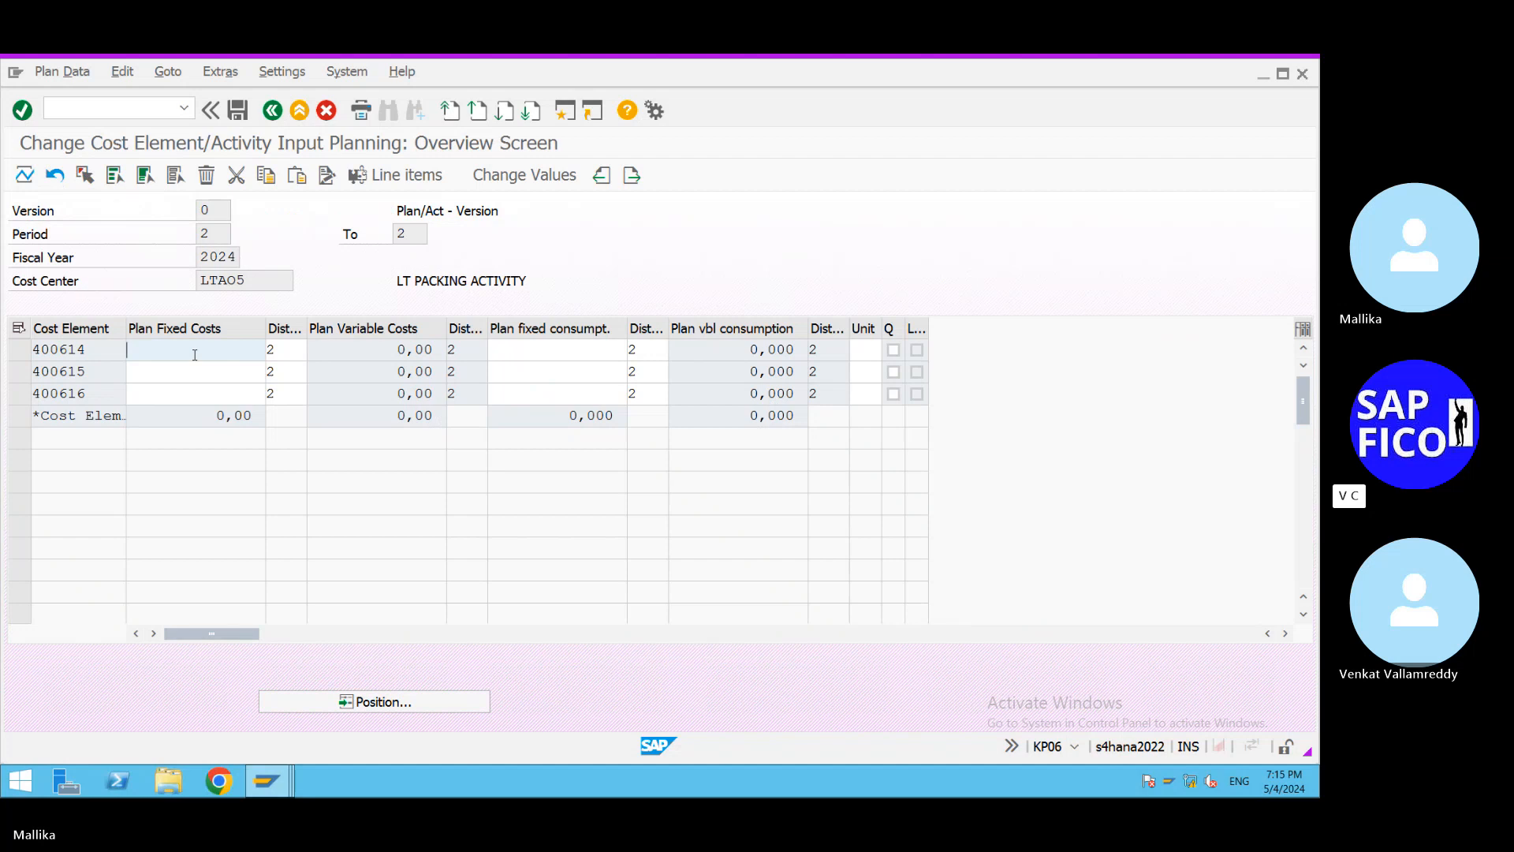
Enter LTAO5 plan fixed costs of 10000 for cost element 400614, 15000 for 400615 and 10000 for 400616, and save the plan.
text(1)
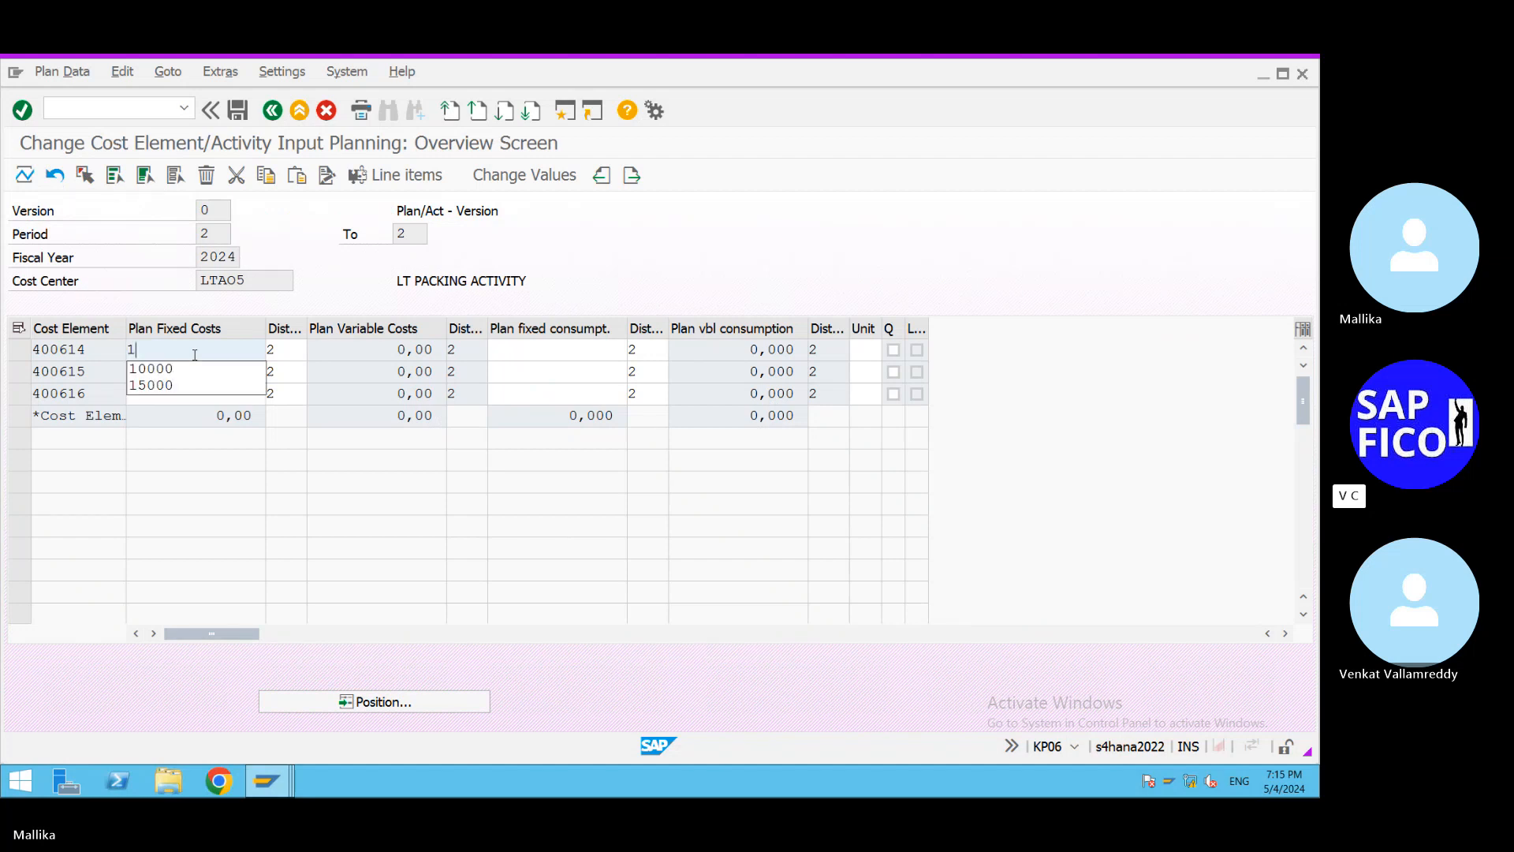
text(0000)
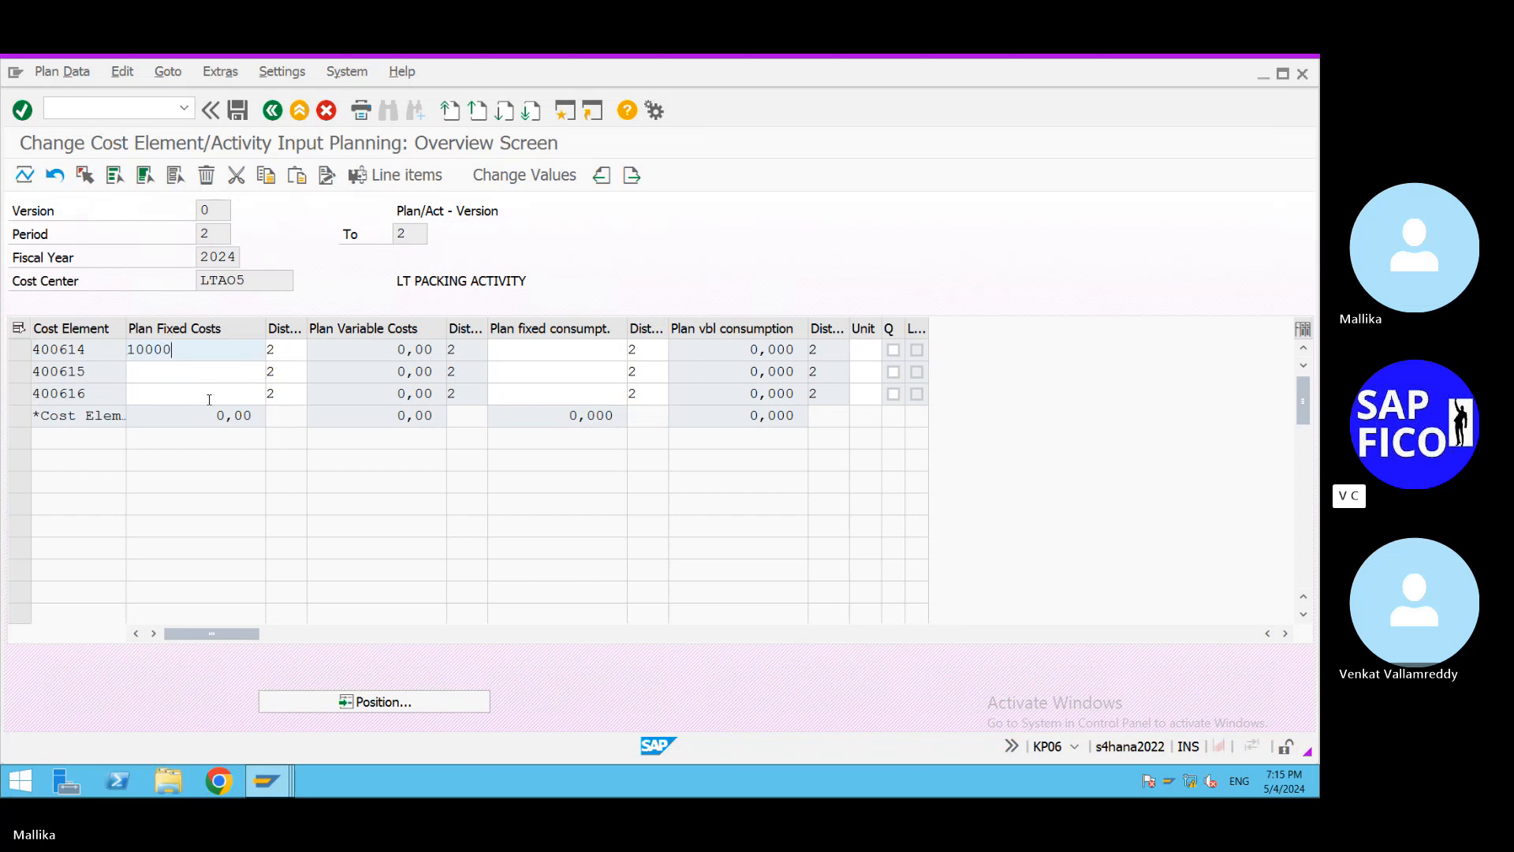
click(166, 374)
click(167, 373)
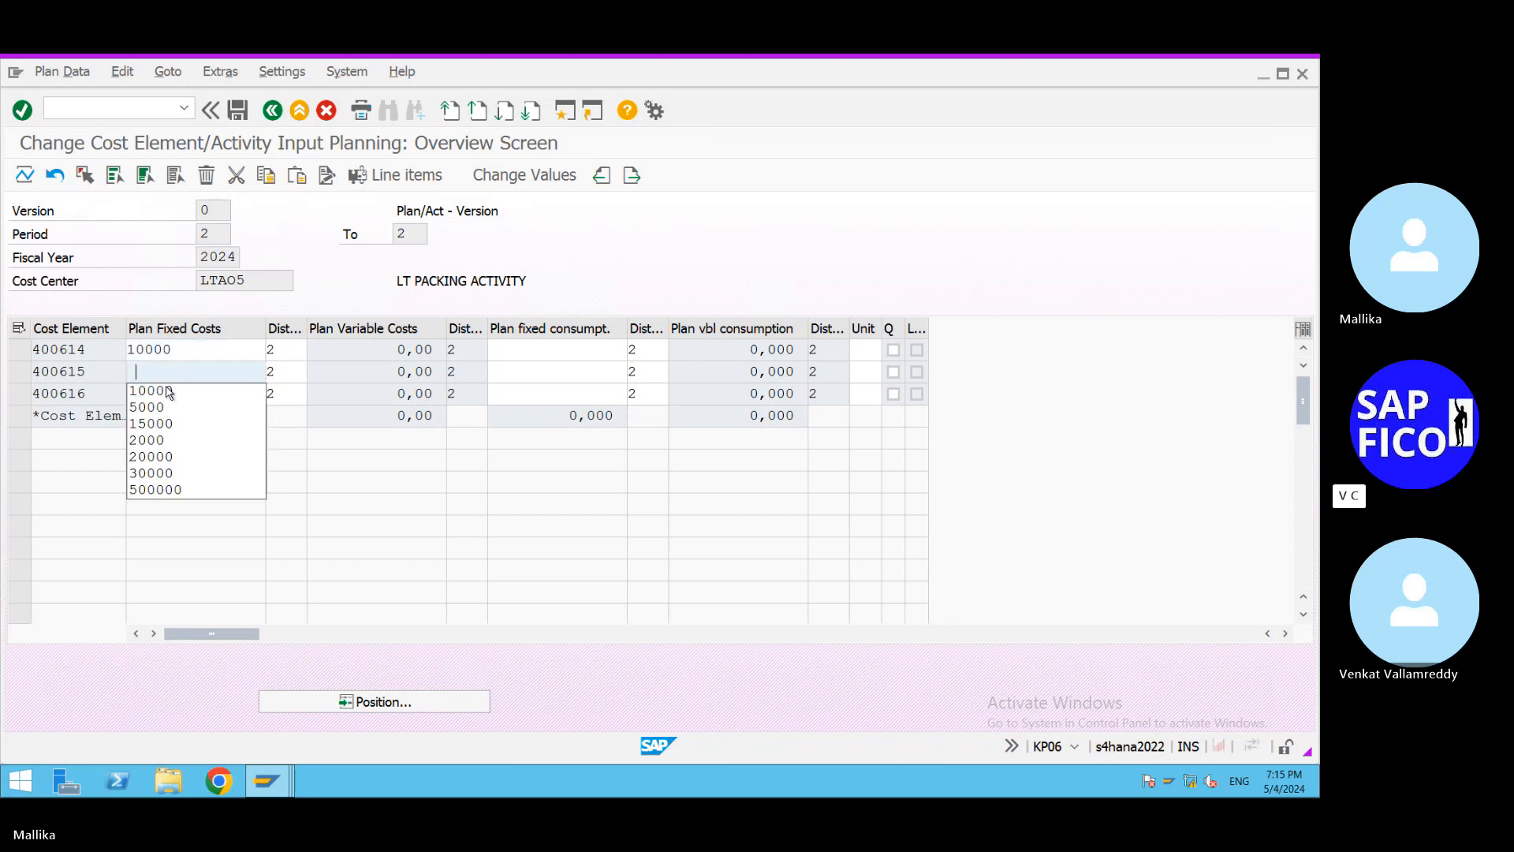
click(174, 425)
click(152, 398)
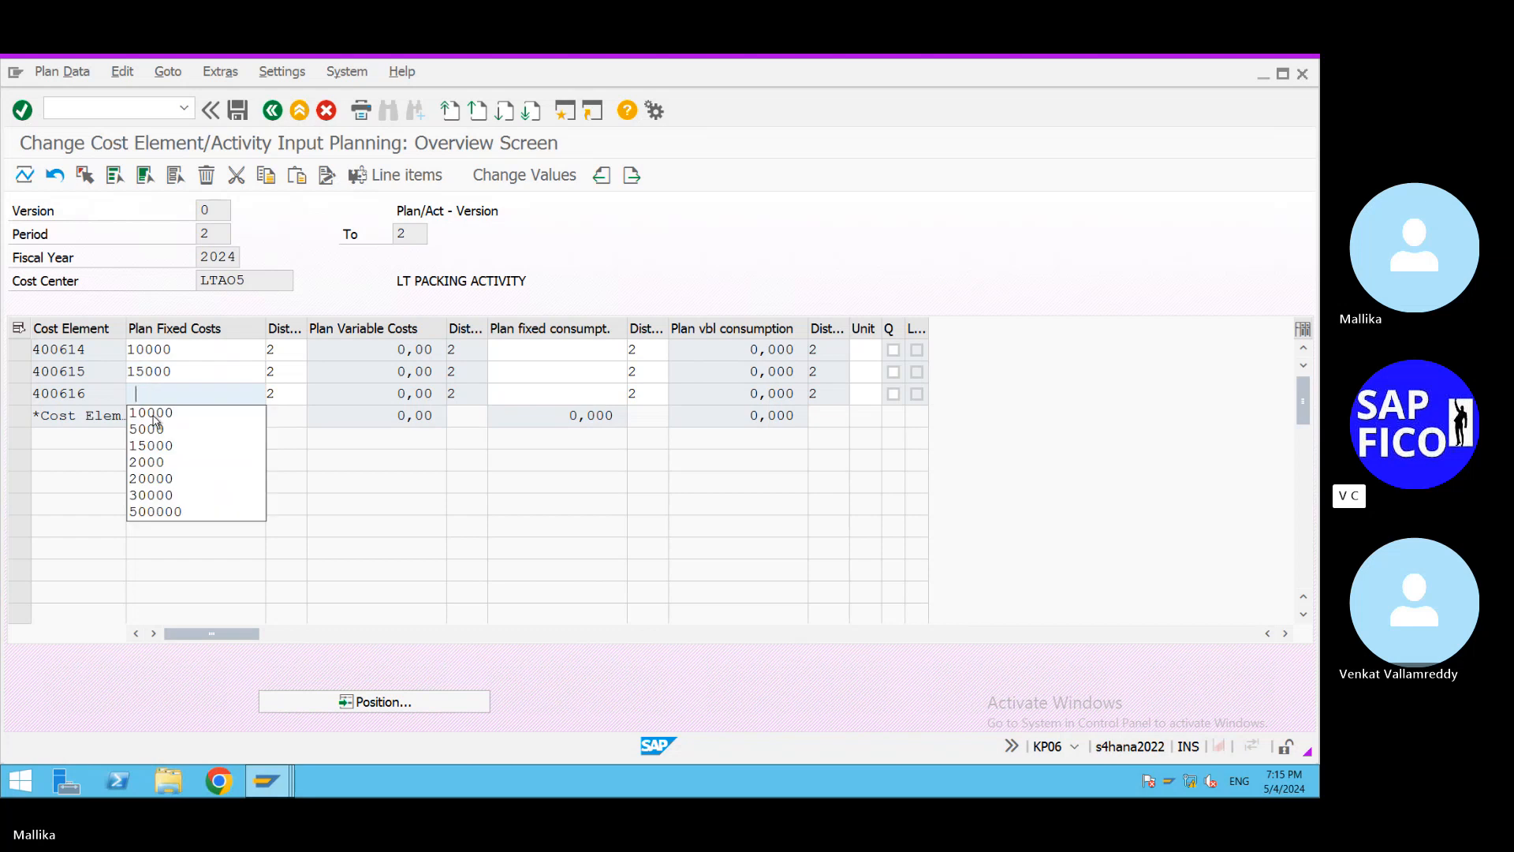
click(164, 409)
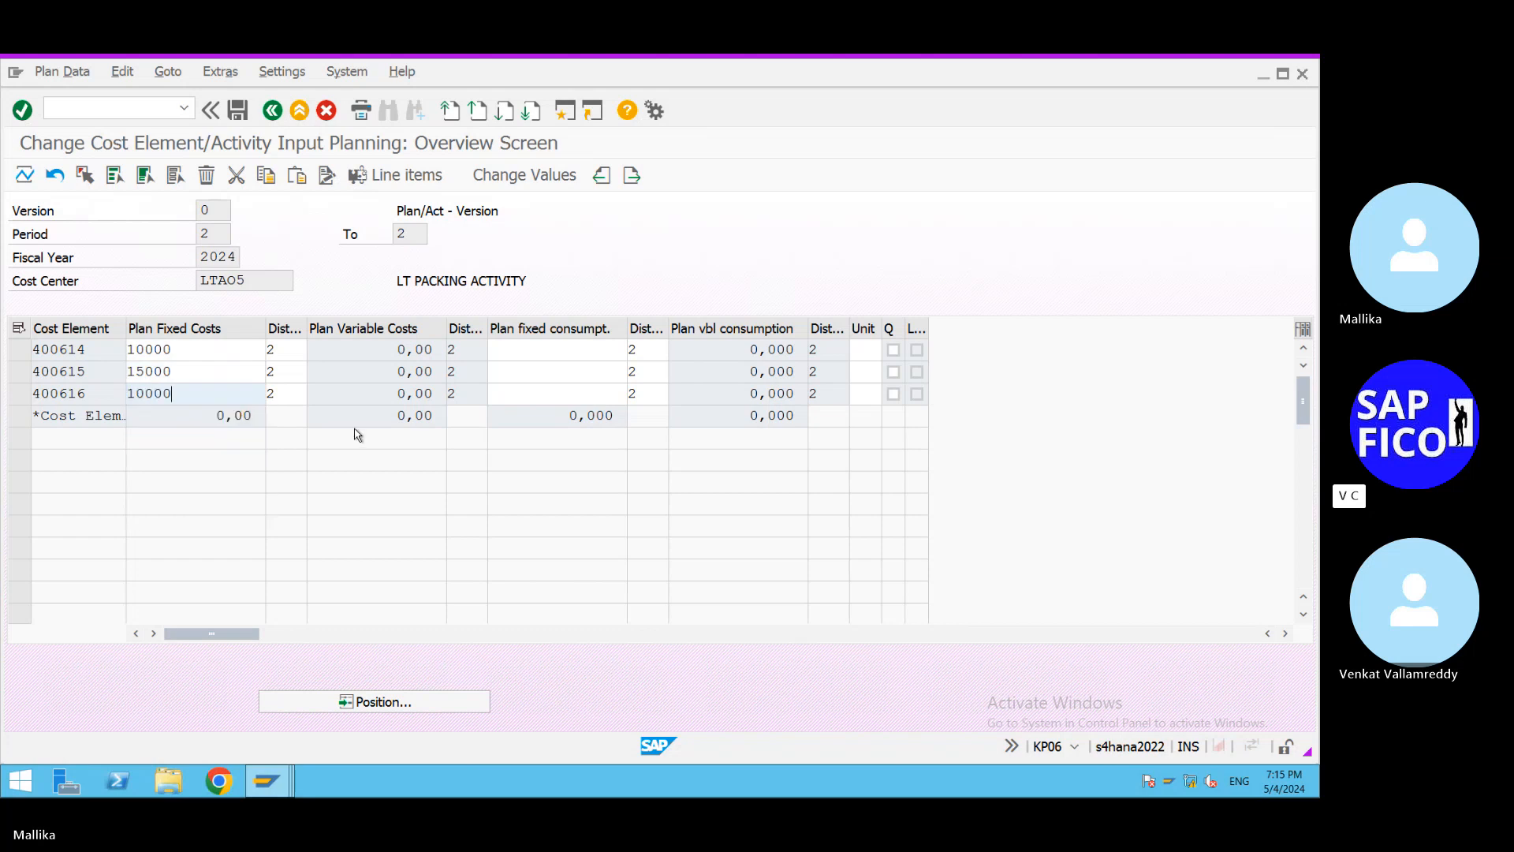
key(Return)
click(237, 113)
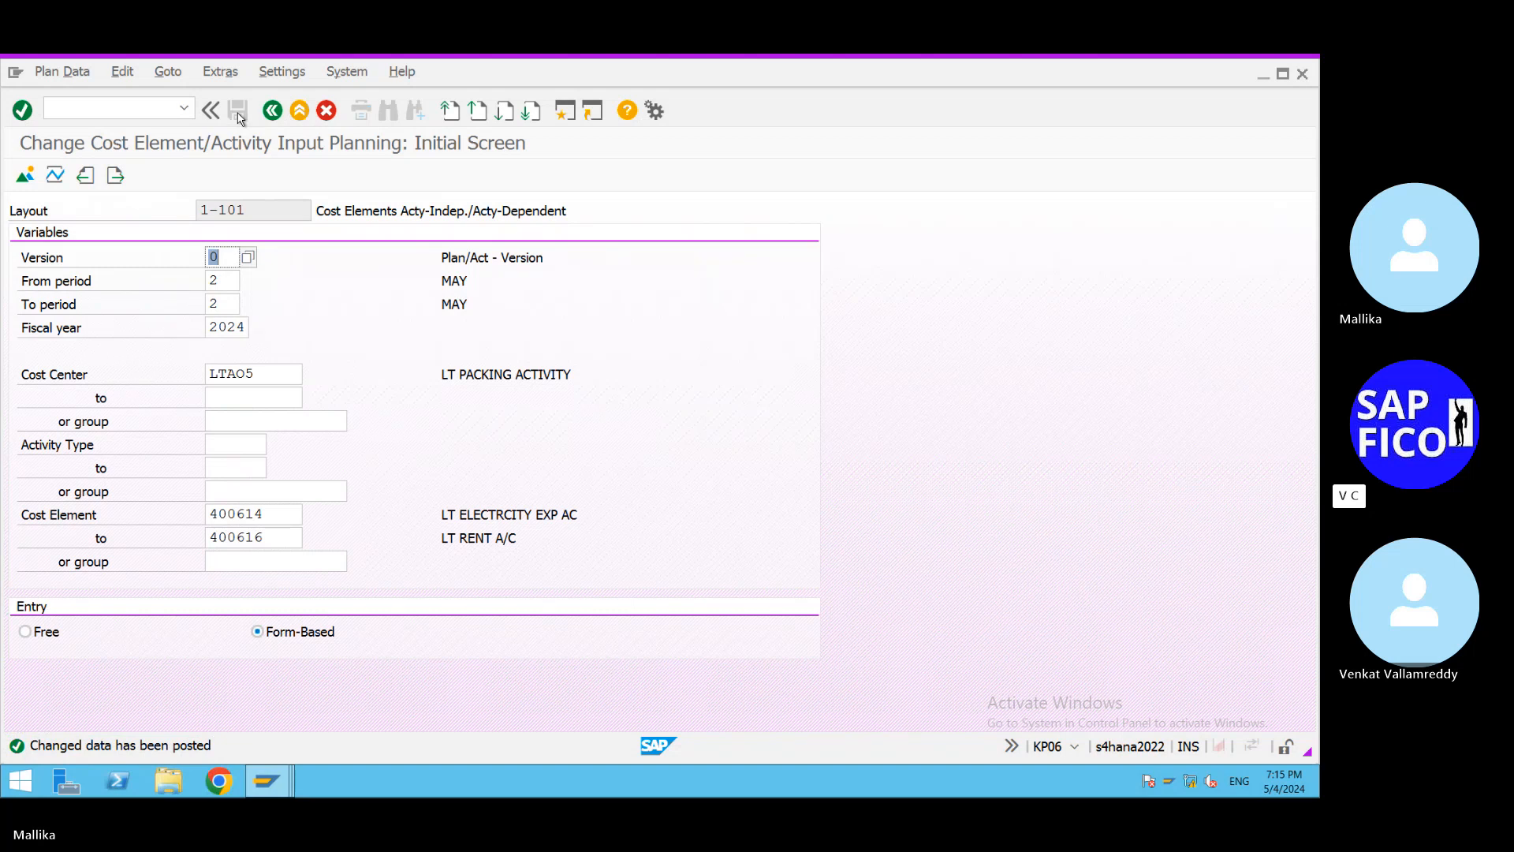
Switch to the Word configuration notes and add the numbered item "PLAN OR ACTUAL COMPARISONS" after the KP06 planning item.
mouse_move(1317, 795)
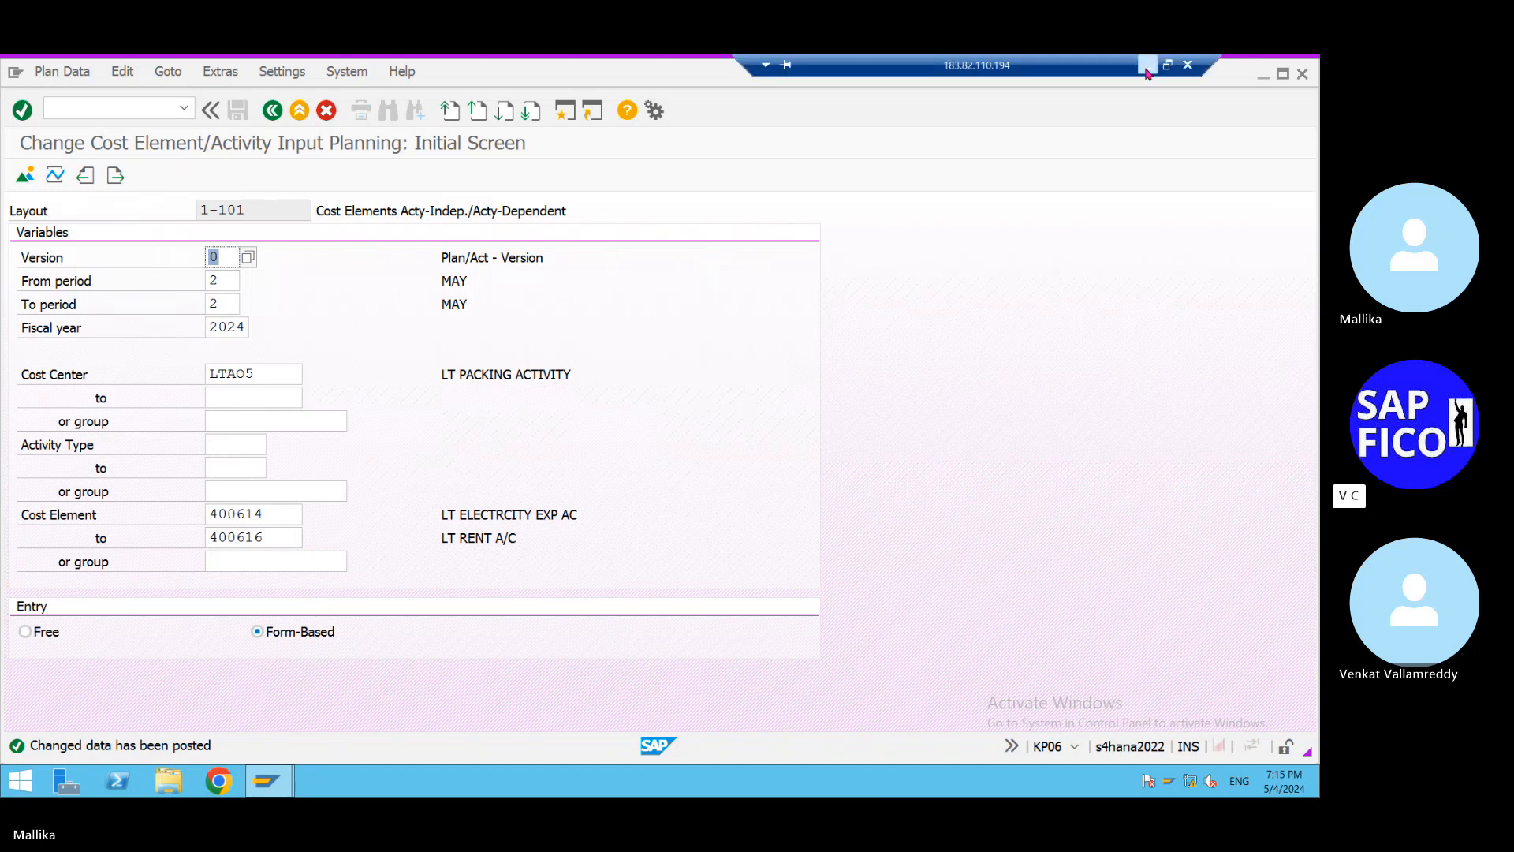
click(1147, 66)
click(949, 779)
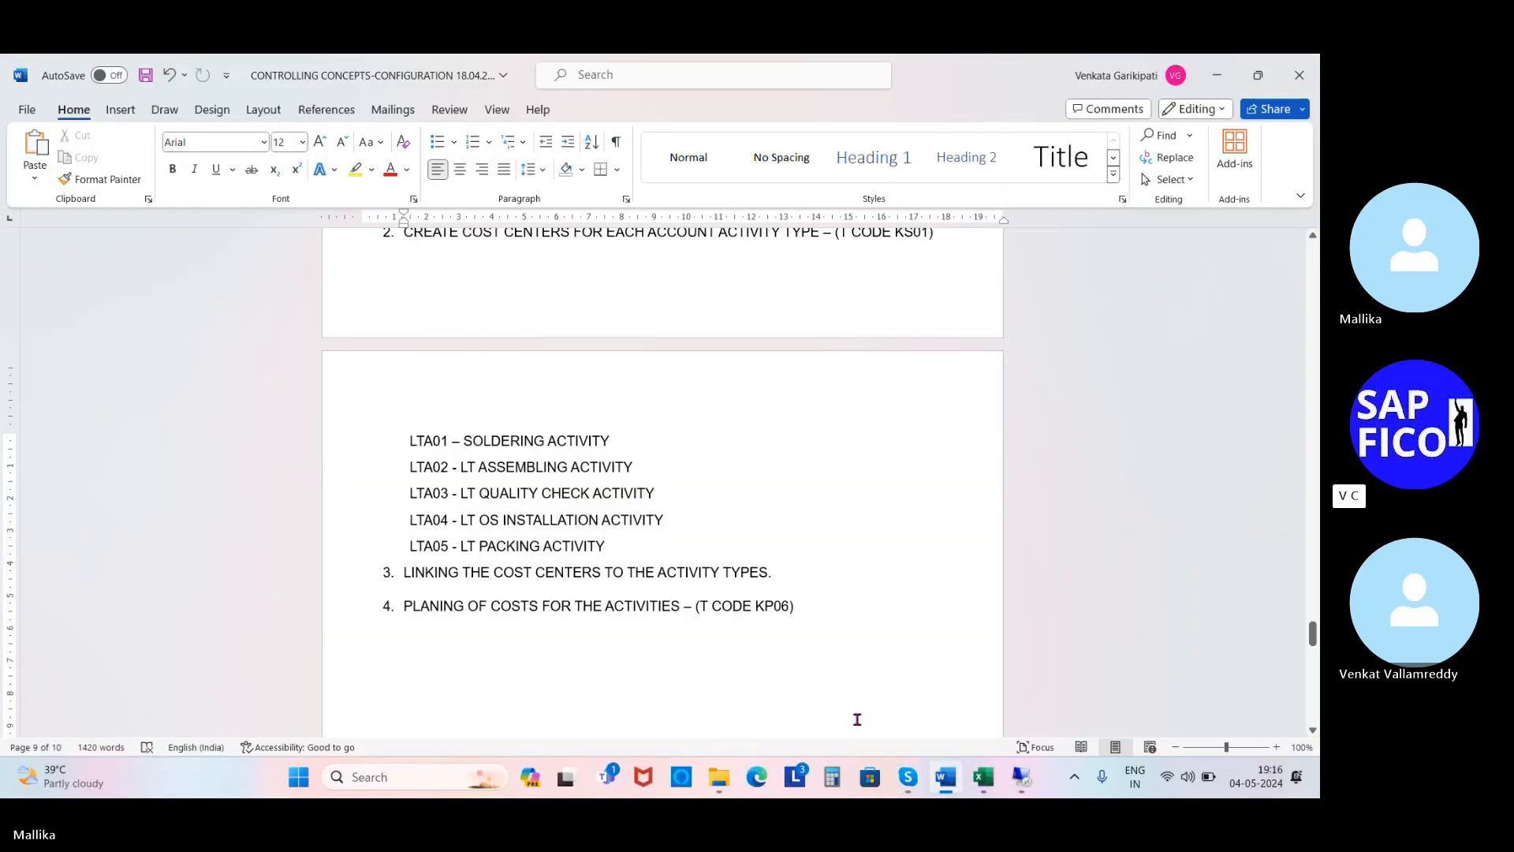
click(806, 605)
key(Return)
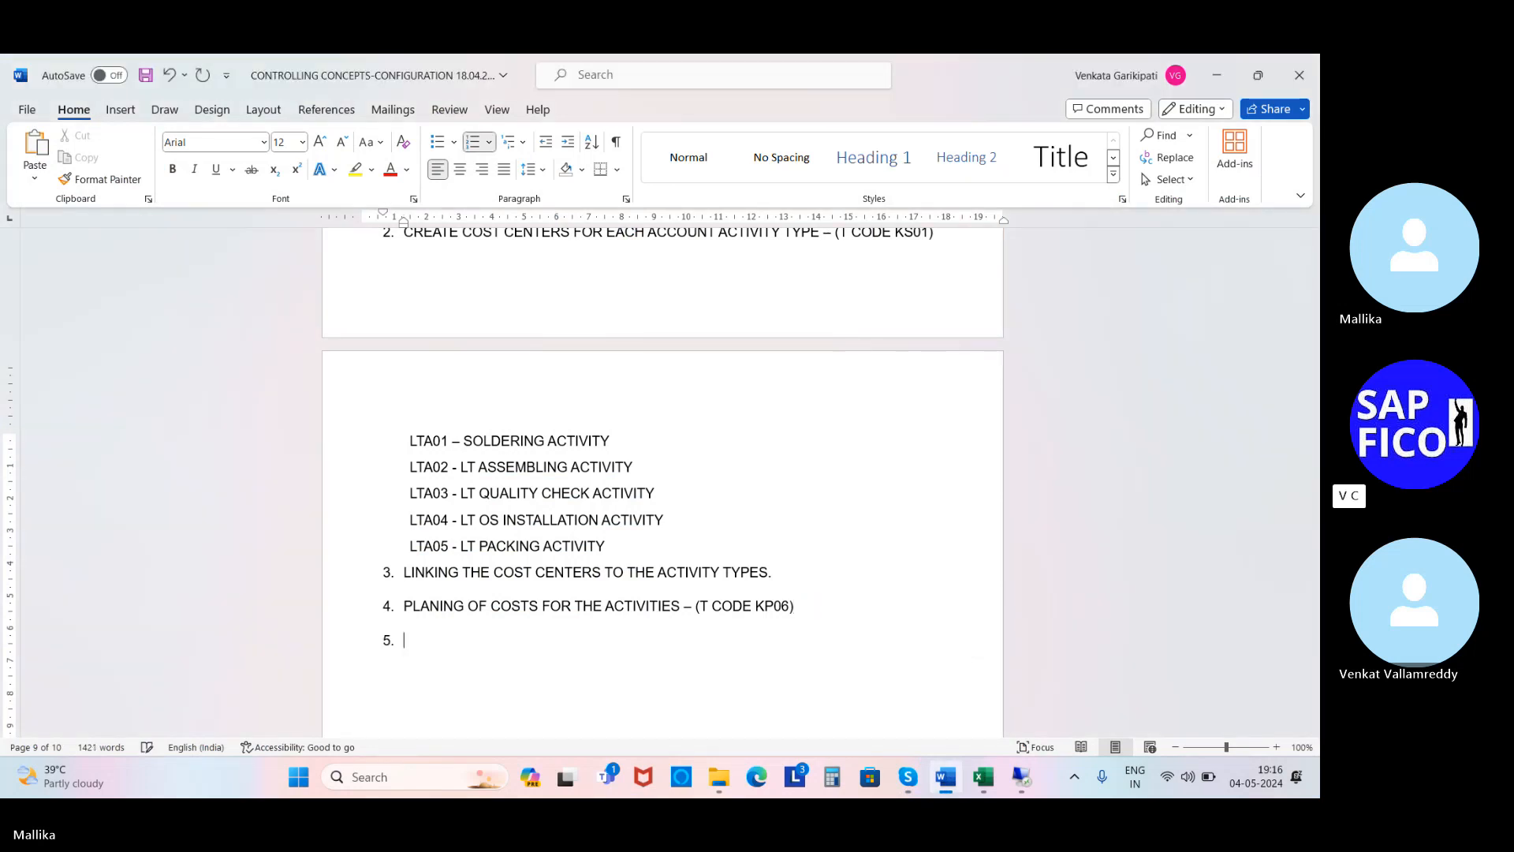
text(PLAN OR ACTUAL COMP)
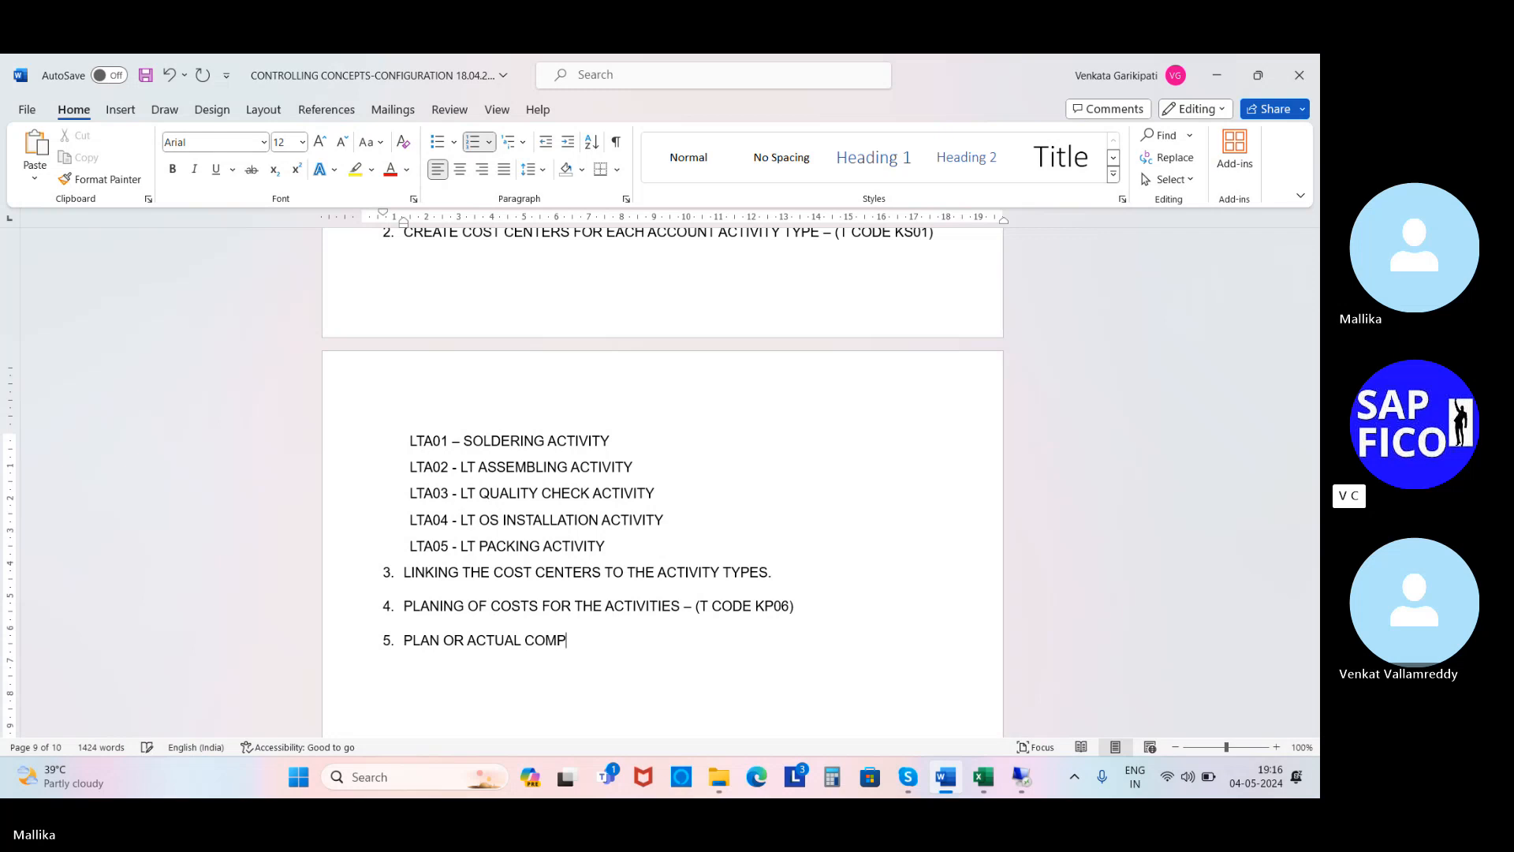
text(ARESINE)
key(BackSpace)
key(BackSpace)
text(NE)
key(BackSpace)
key(BackSpace)
key(BackSpace)
key(BackSpace)
key(BackSpace)
text(INONS)
key(BackSpace)
key(BackSpace)
key(BackSpace)
key(BackSpace)
key(BackSpace)
text(ARI)
key(BackSpace)
key(BackSpace)
key(BackSpace)
text(ISONS)
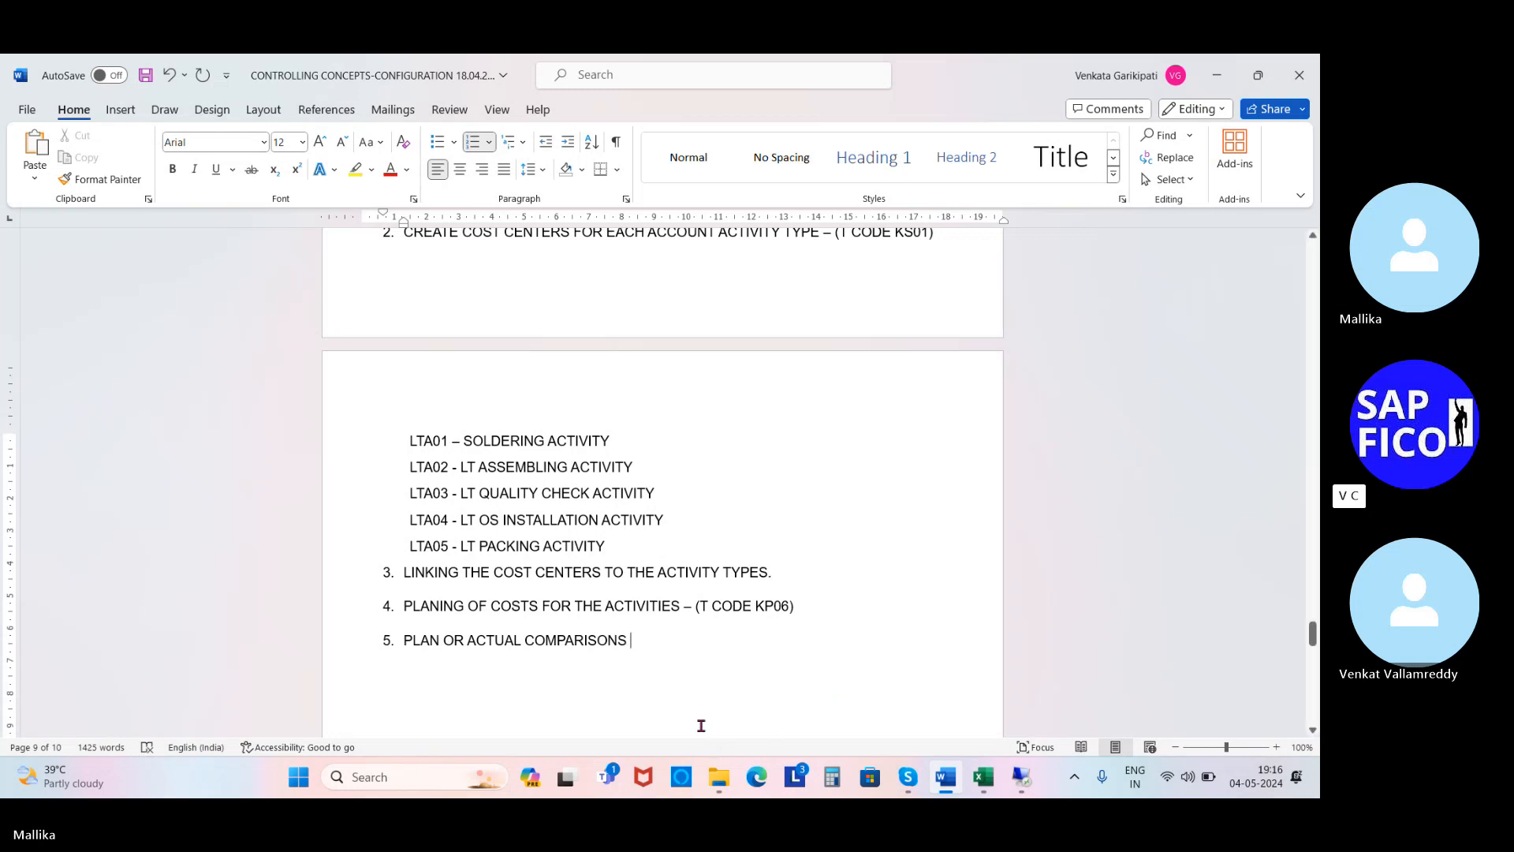
Append "– (T CODE S_ALR_87013611)" to the plan or actual comparisons item.
text( - T CO)
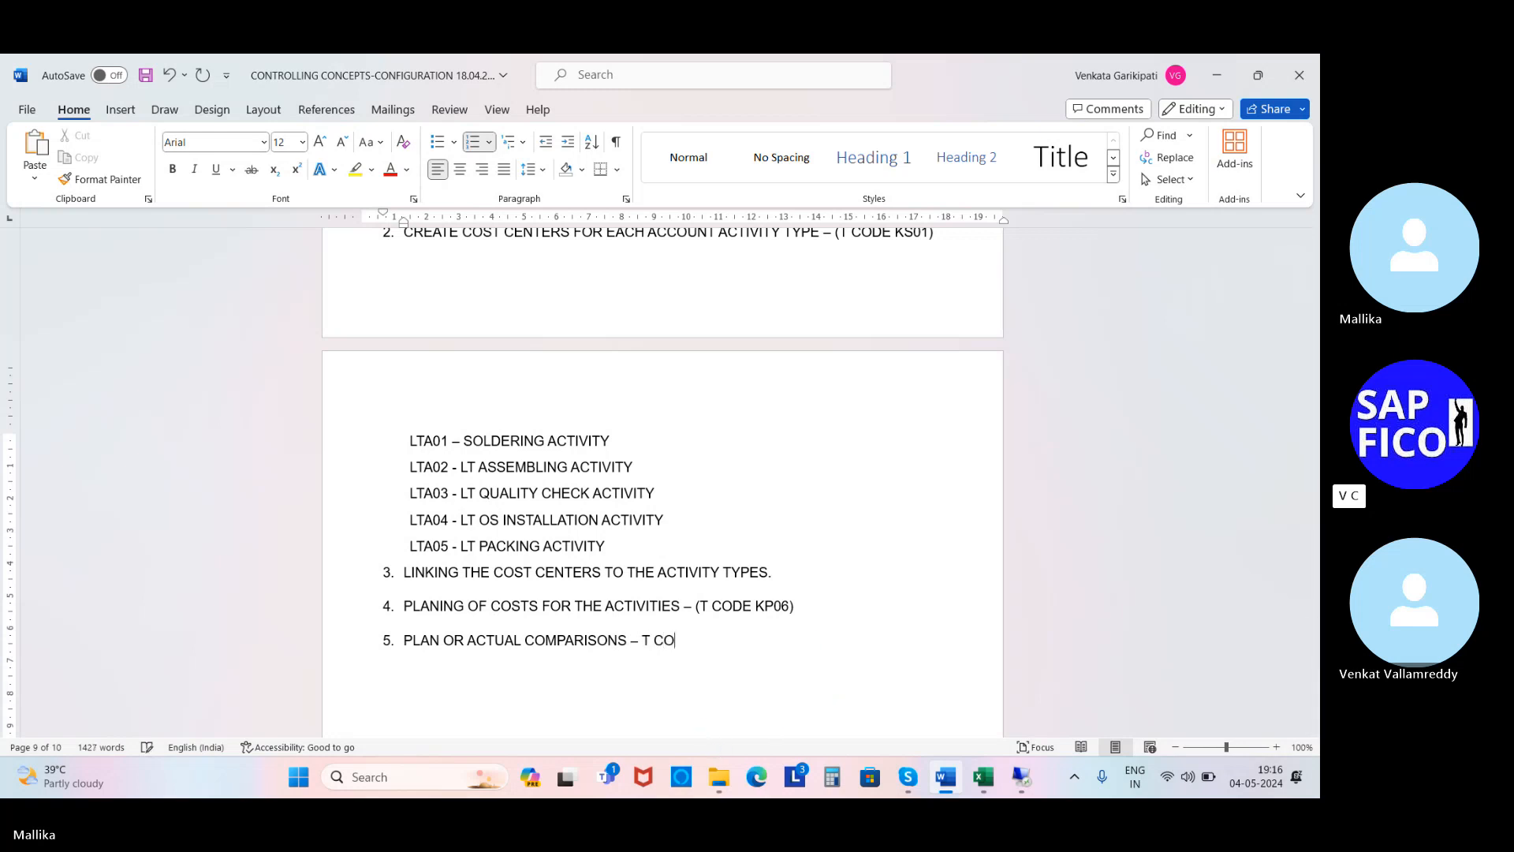
text(DE S_ALR_87)
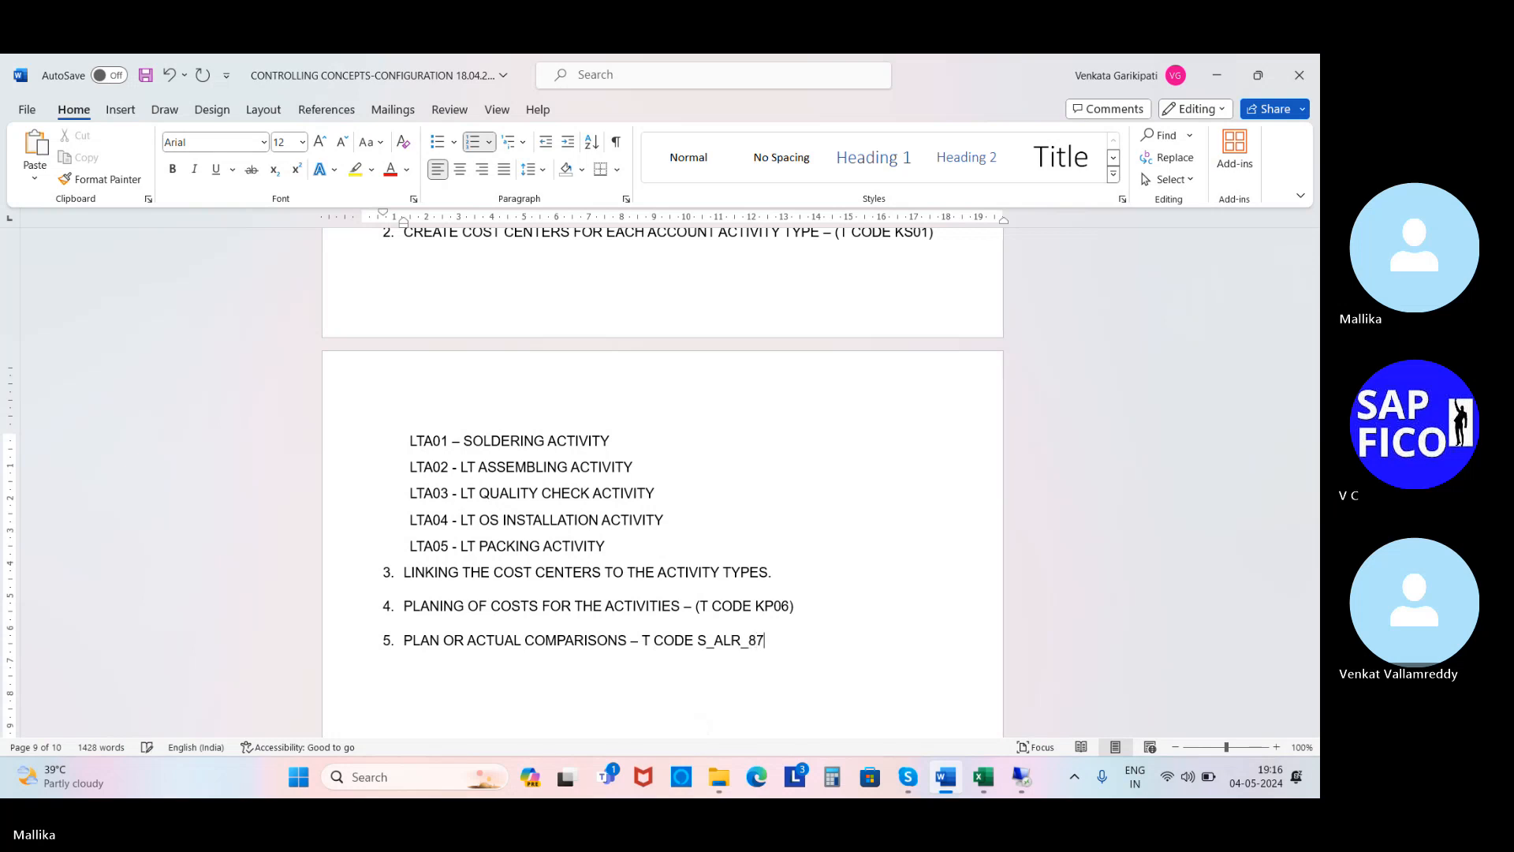
text(013611))
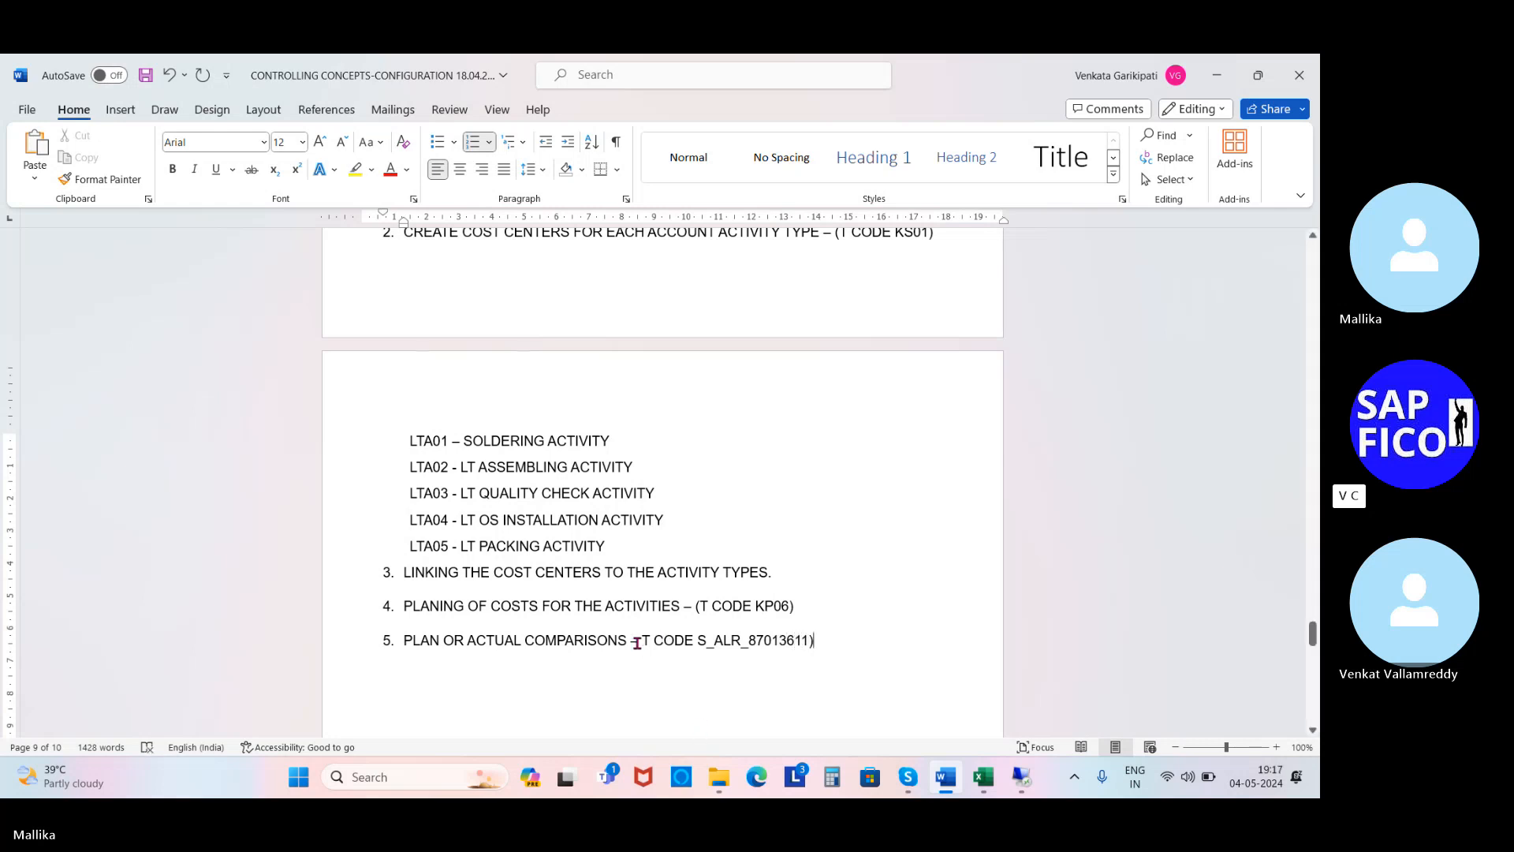
text(()
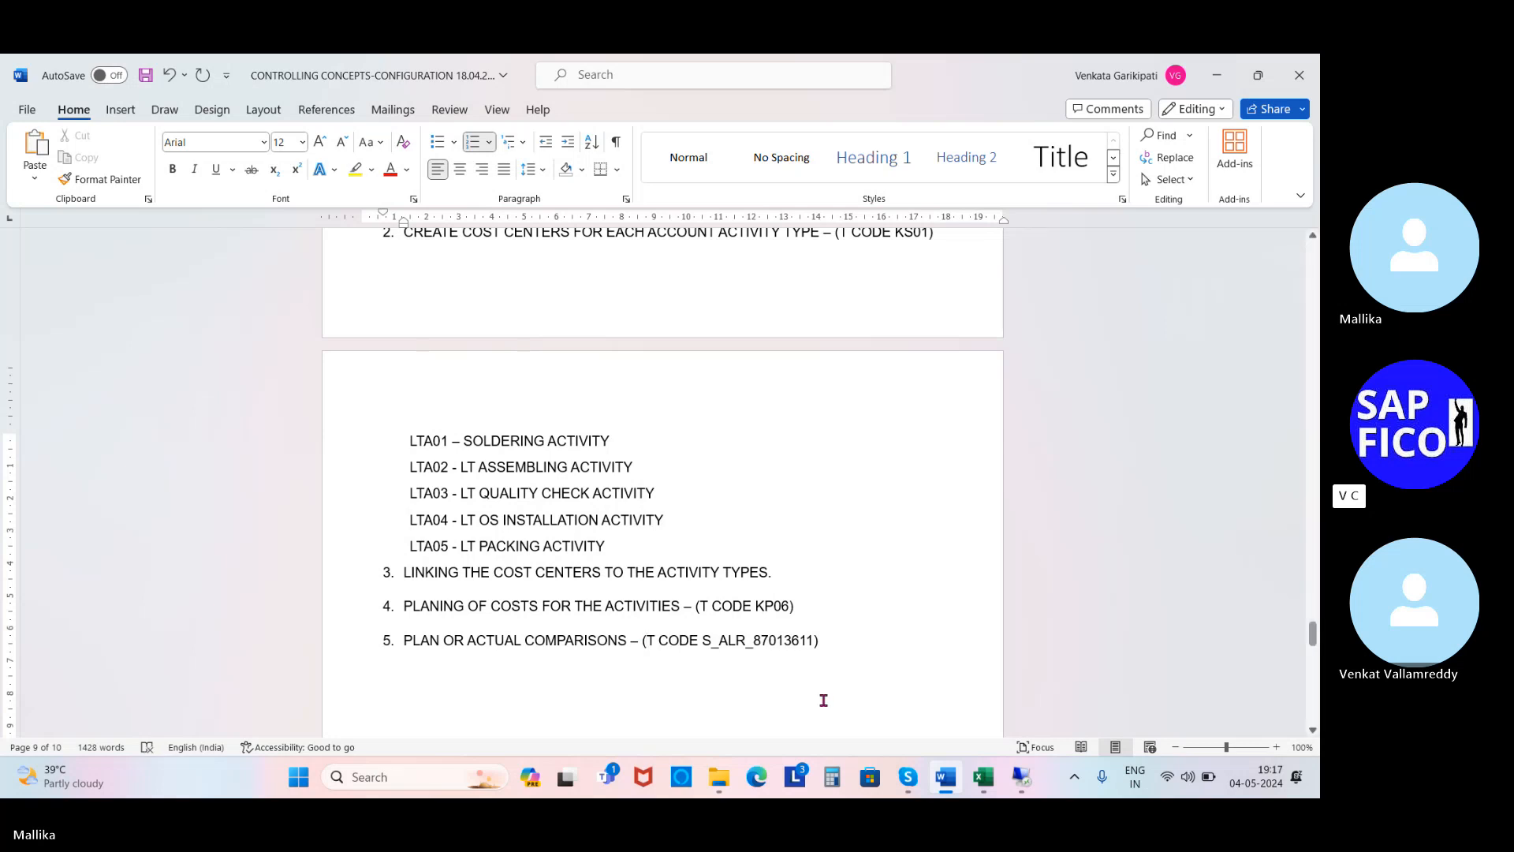
Switch back to the SAP session and leave KP06 for the SAP Easy Access screen with /N.
click(1019, 776)
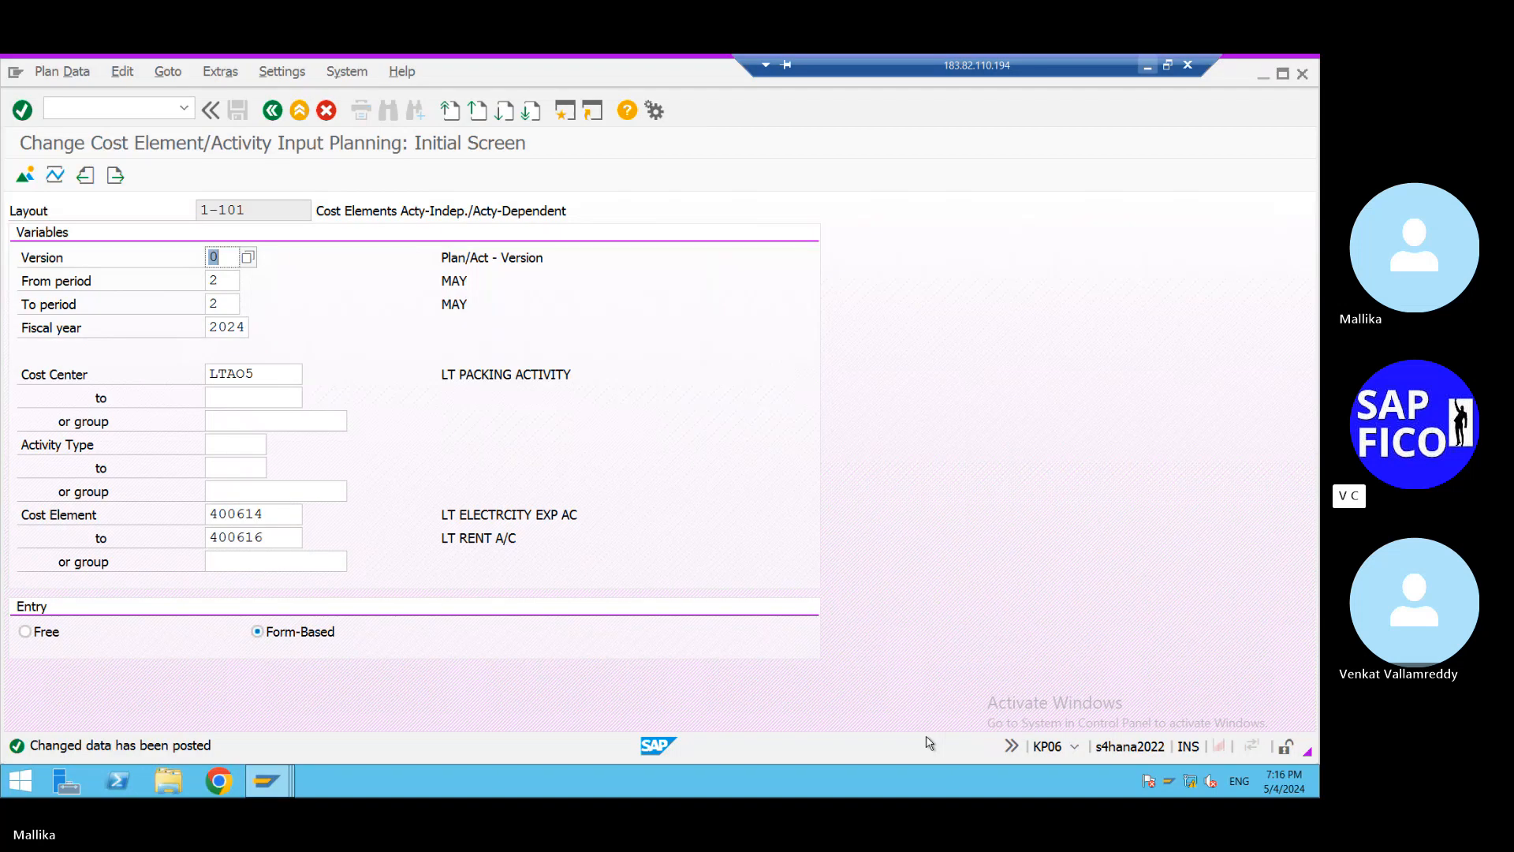
key(ctrl+slash)
text(/N)
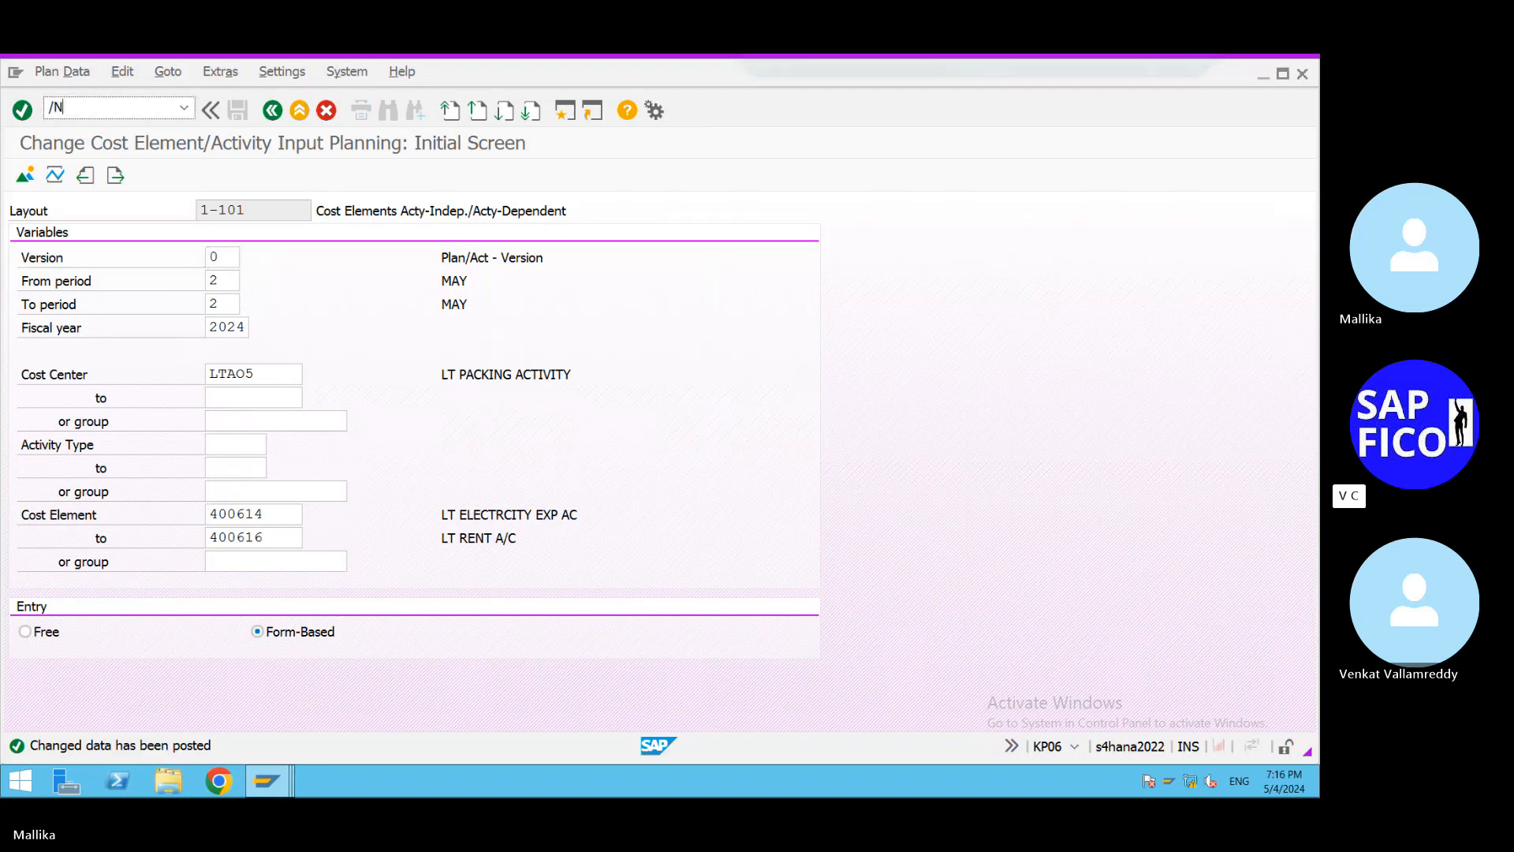
key(Return)
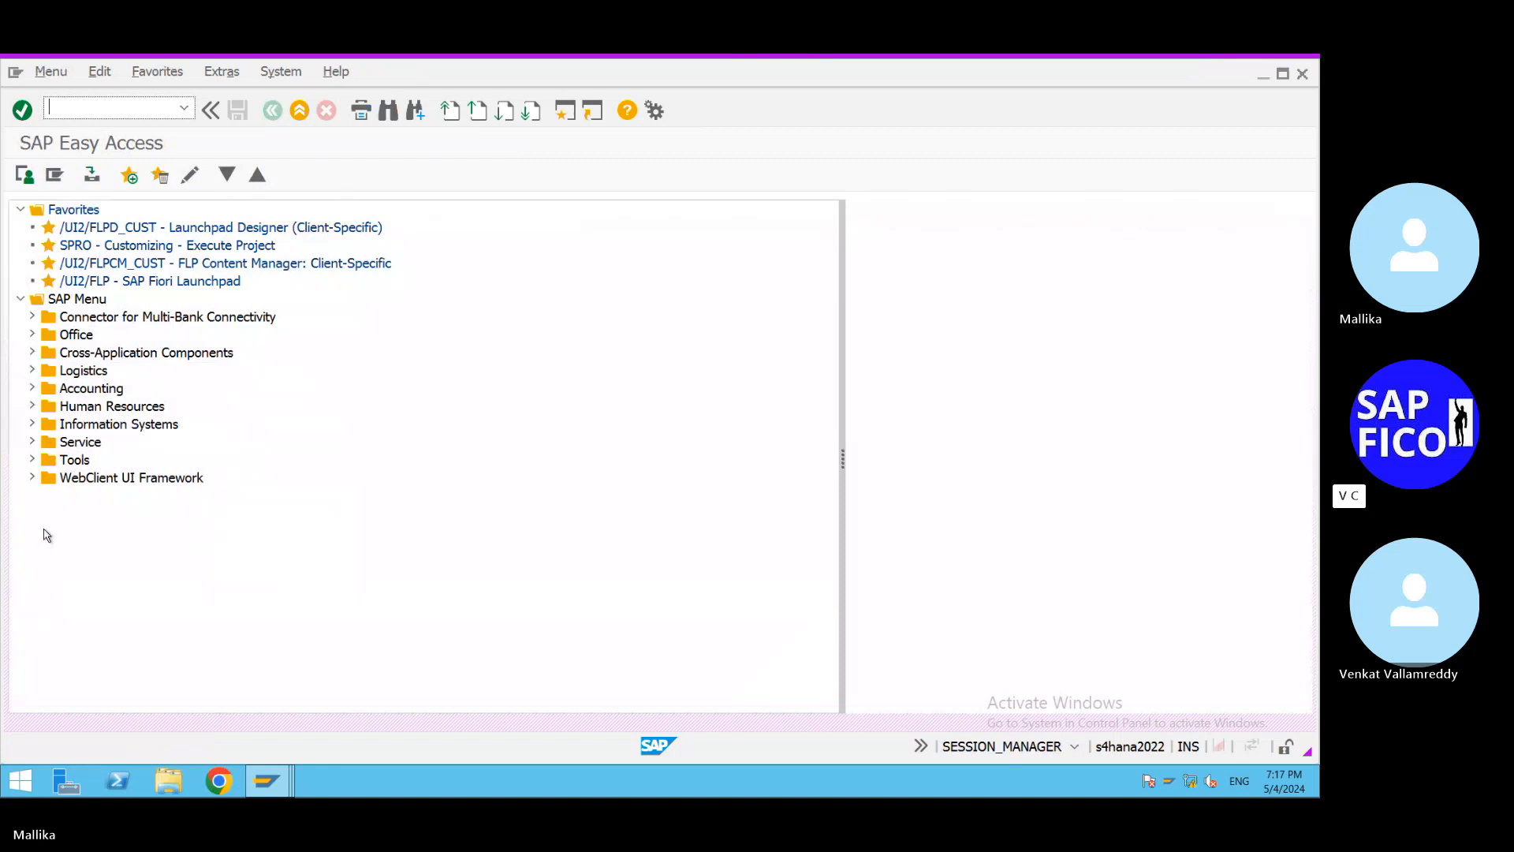
Open the Cost Centers: Actual/Plan/Variance report S_ALR_87013611 among the plan/actual comparison reports of Cost Center Accounting.
click(33, 390)
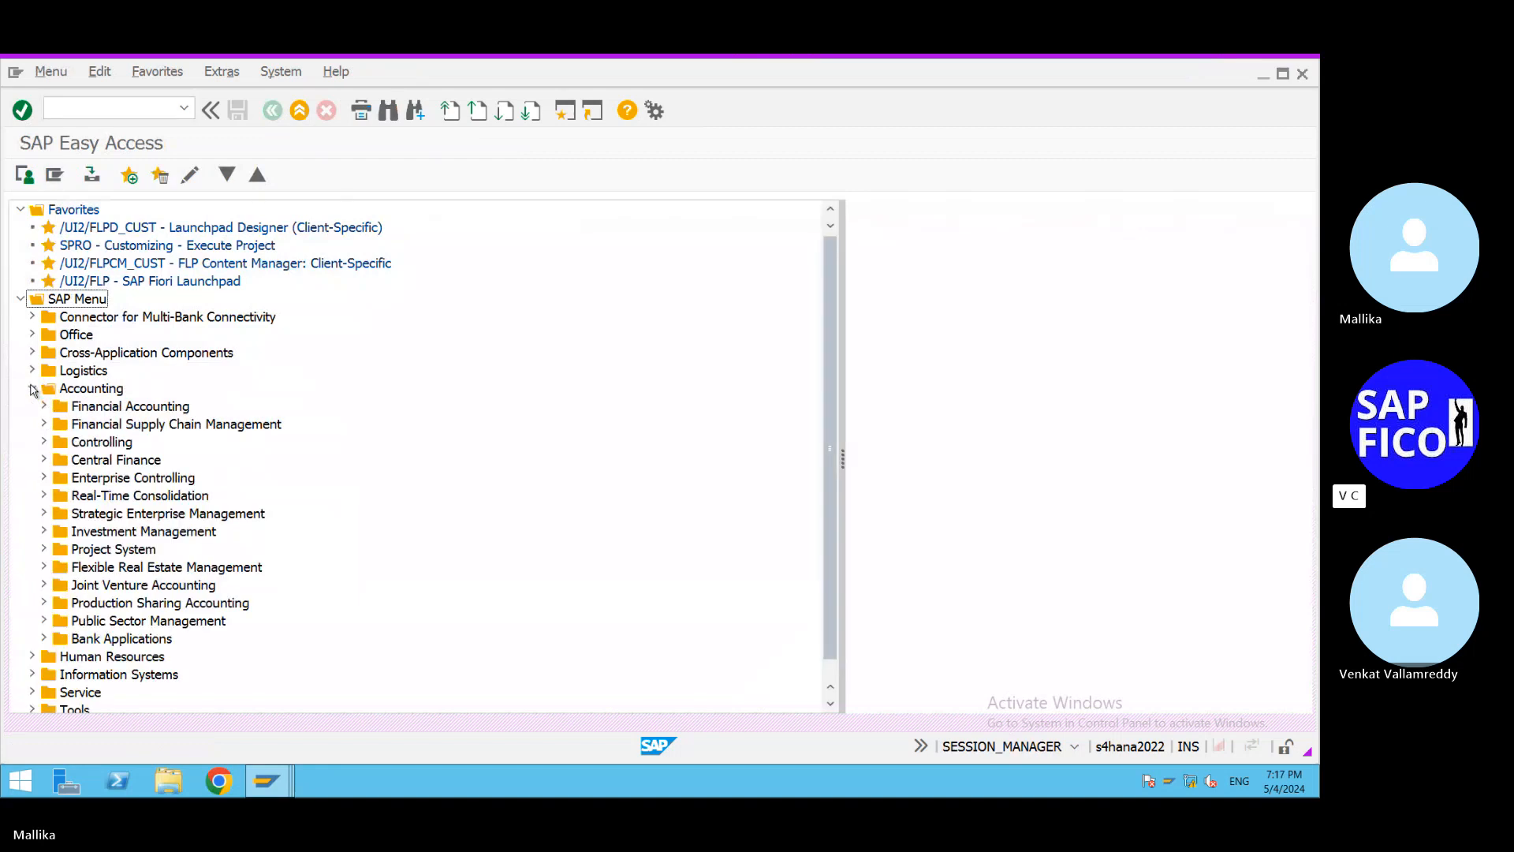
scroll(195, 528, down, 1)
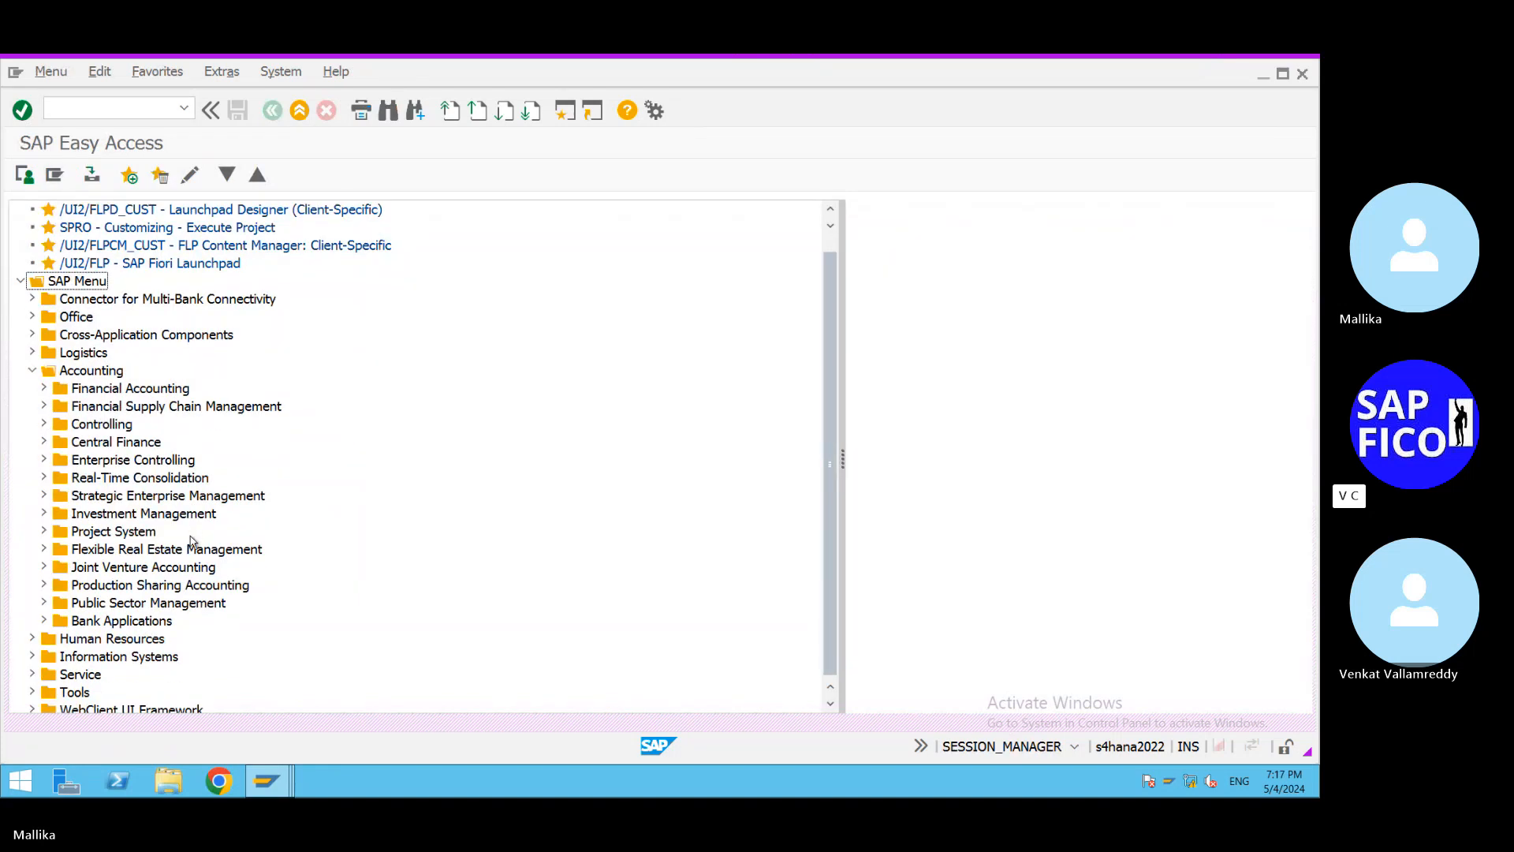
click(44, 425)
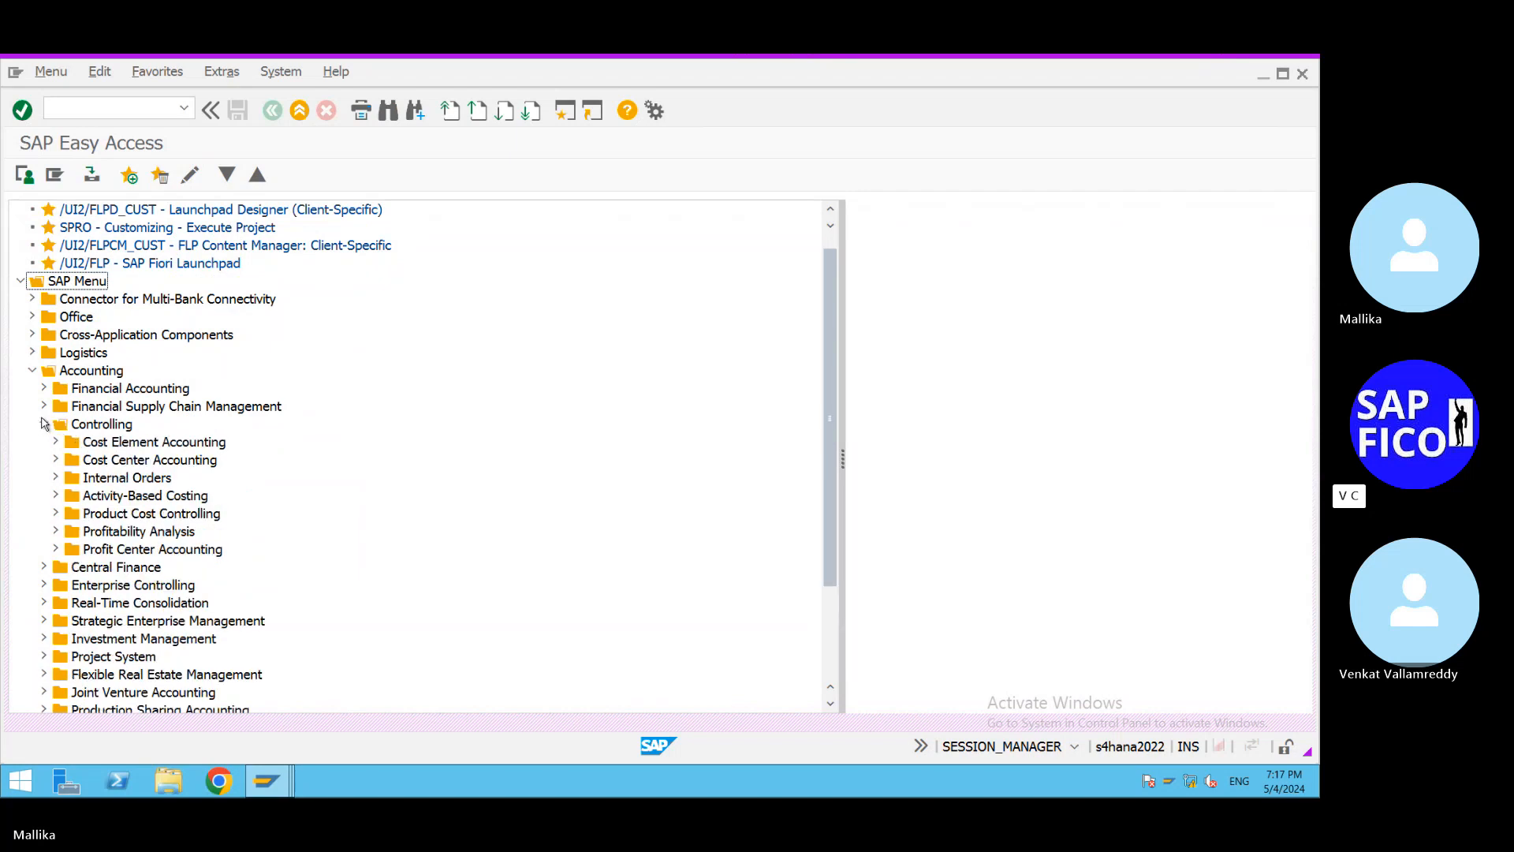
click(55, 460)
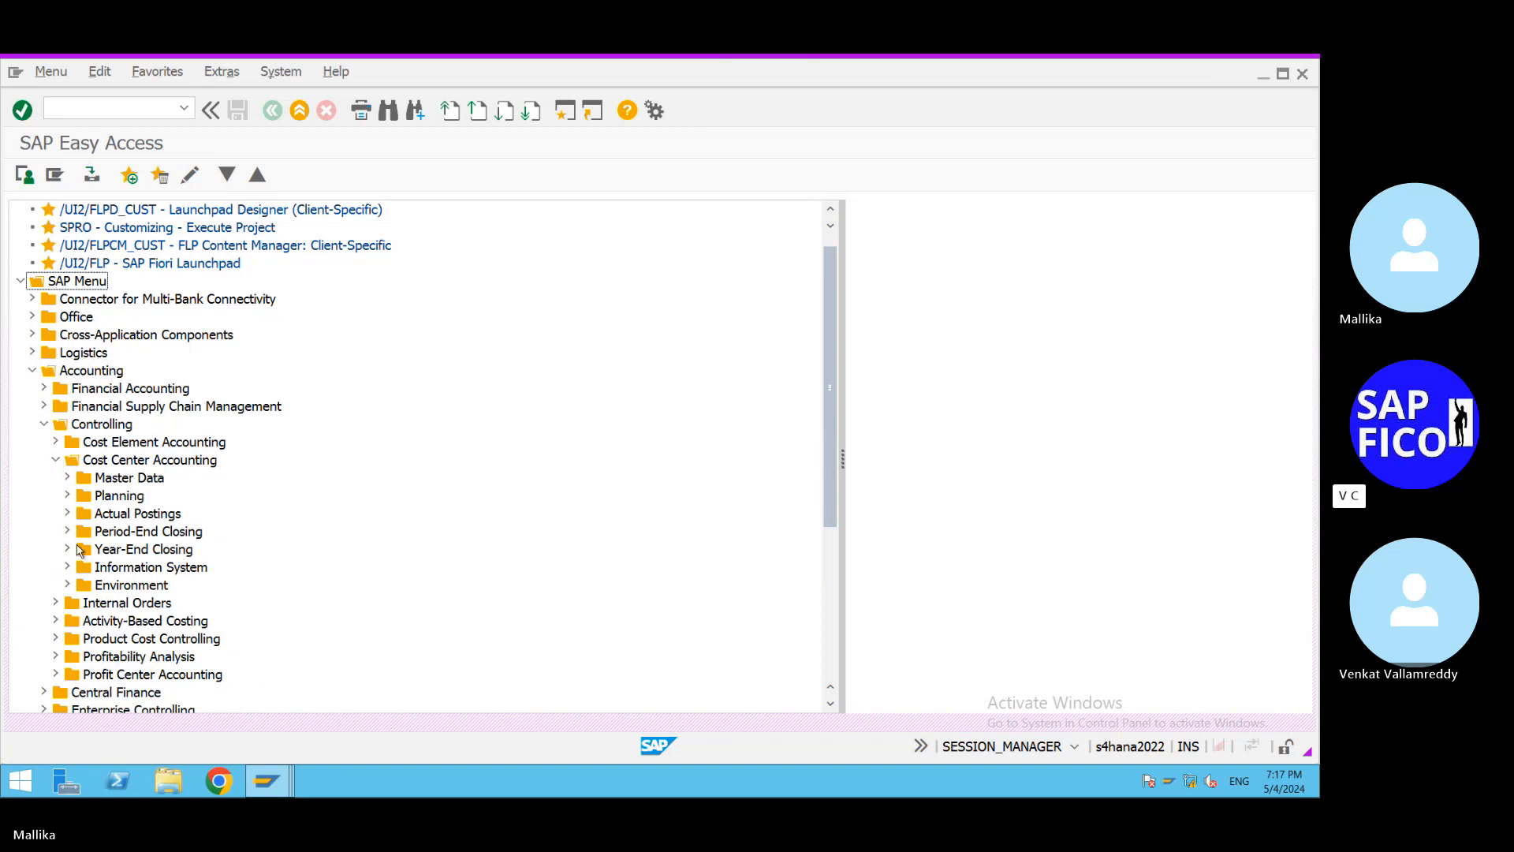
click(67, 566)
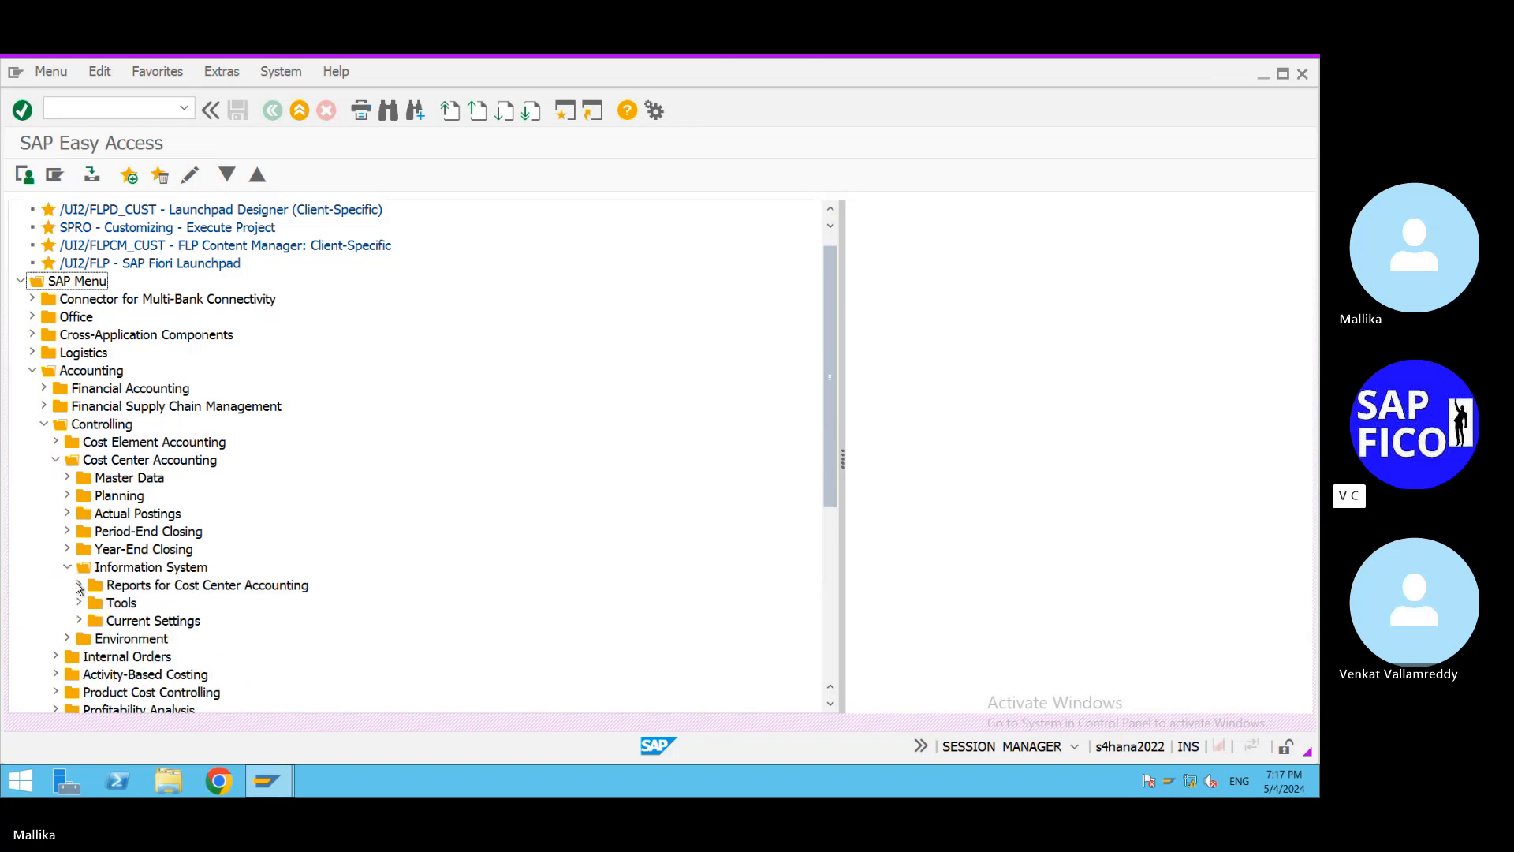
click(79, 585)
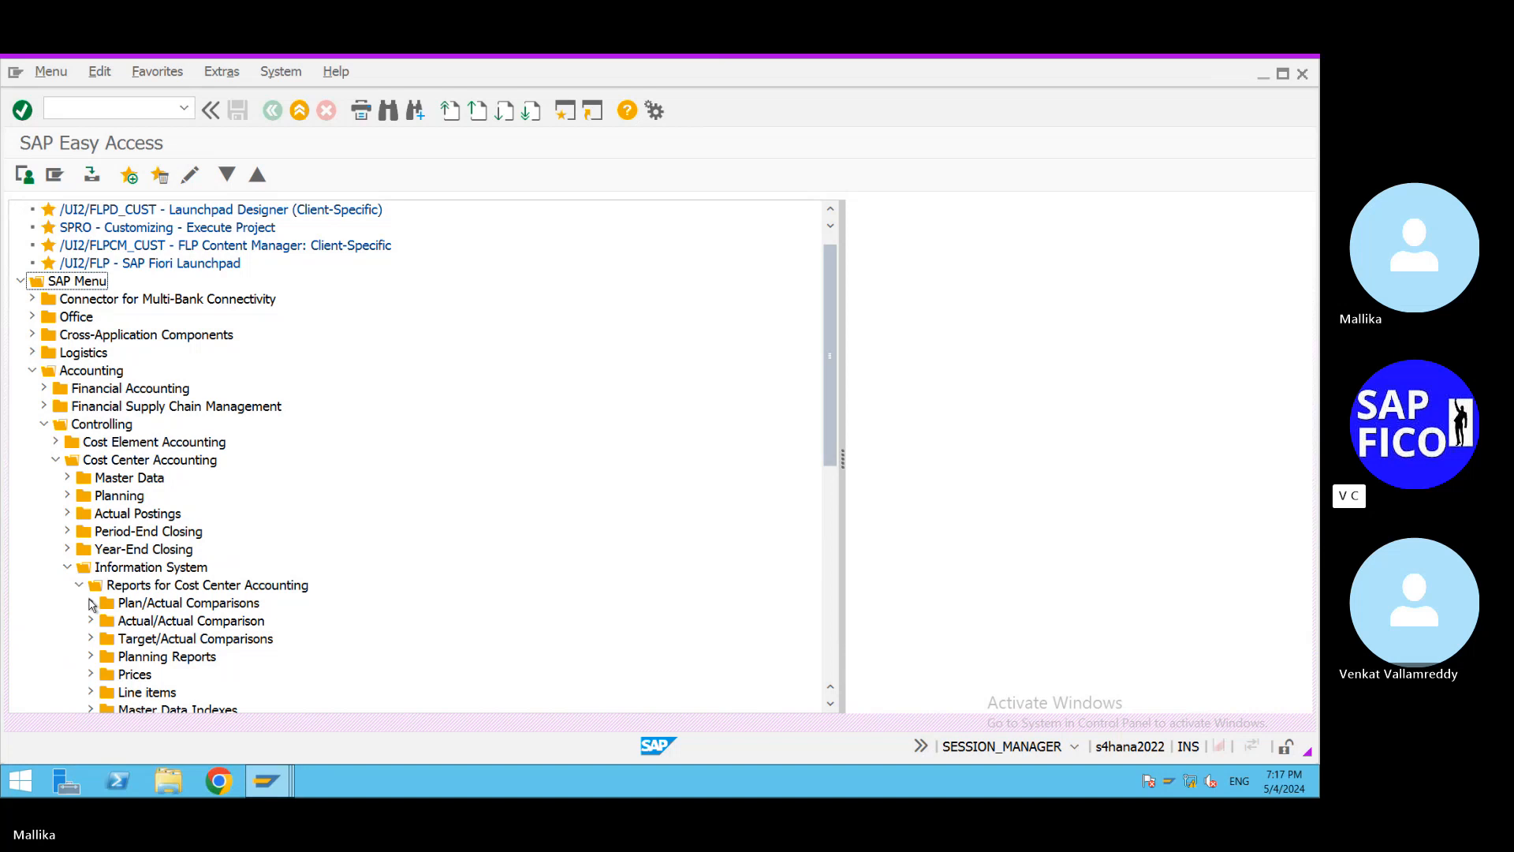
click(91, 604)
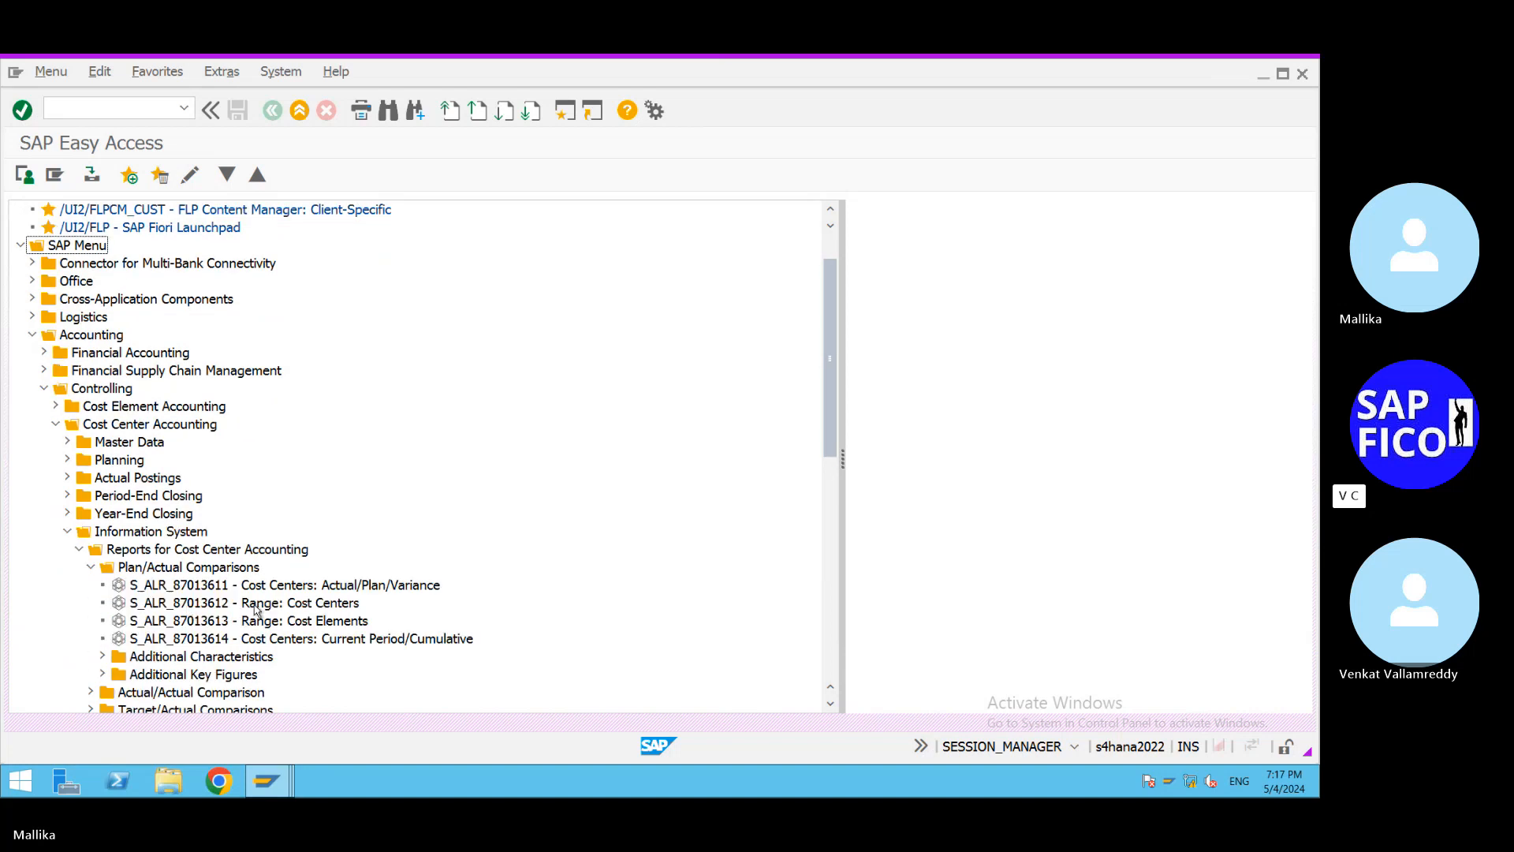
scroll(477, 557, down, 3)
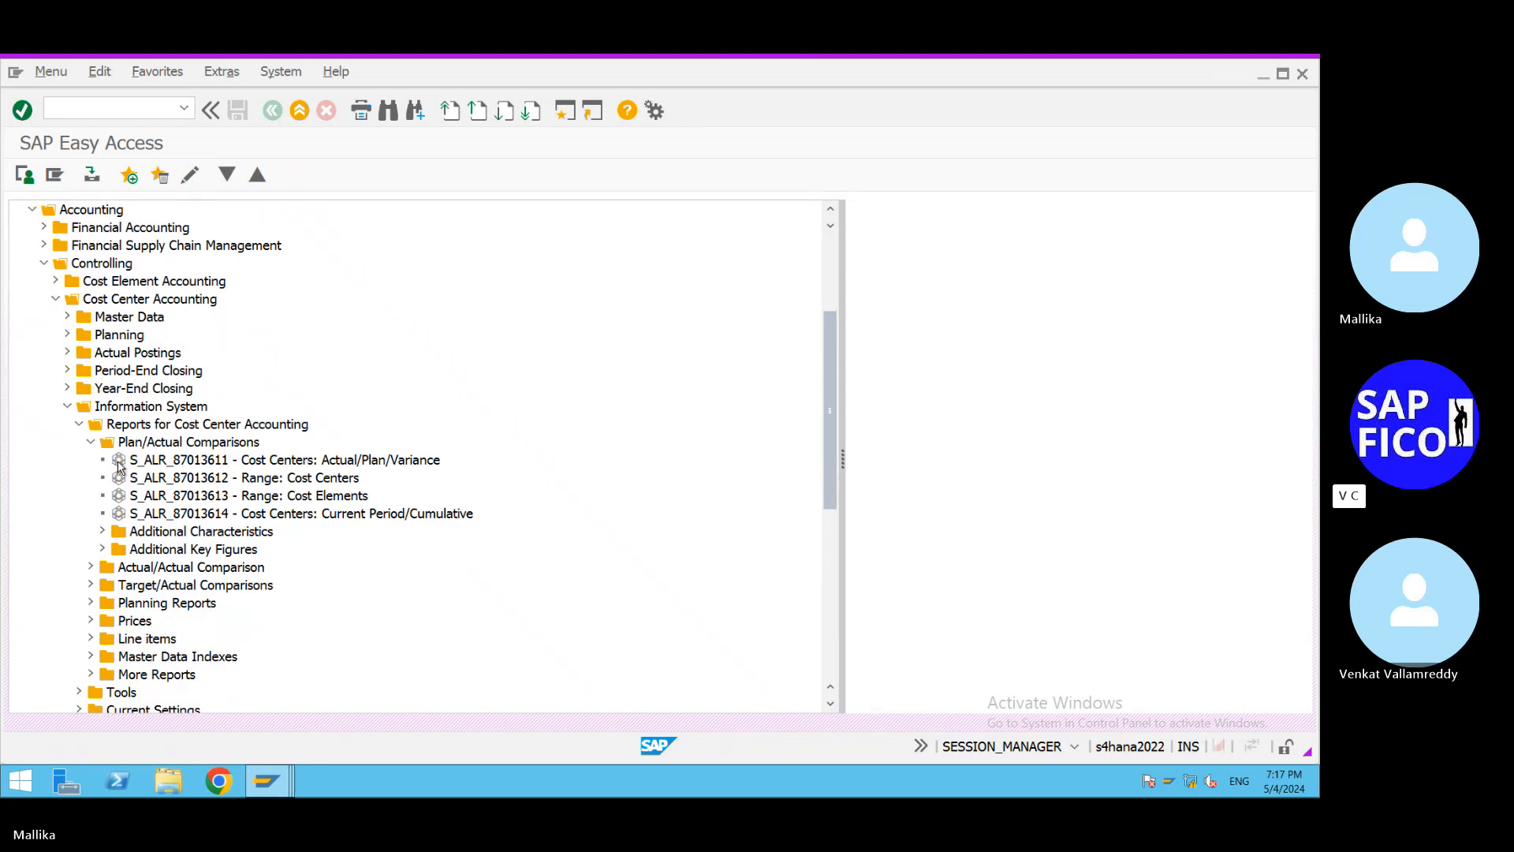
click(121, 465)
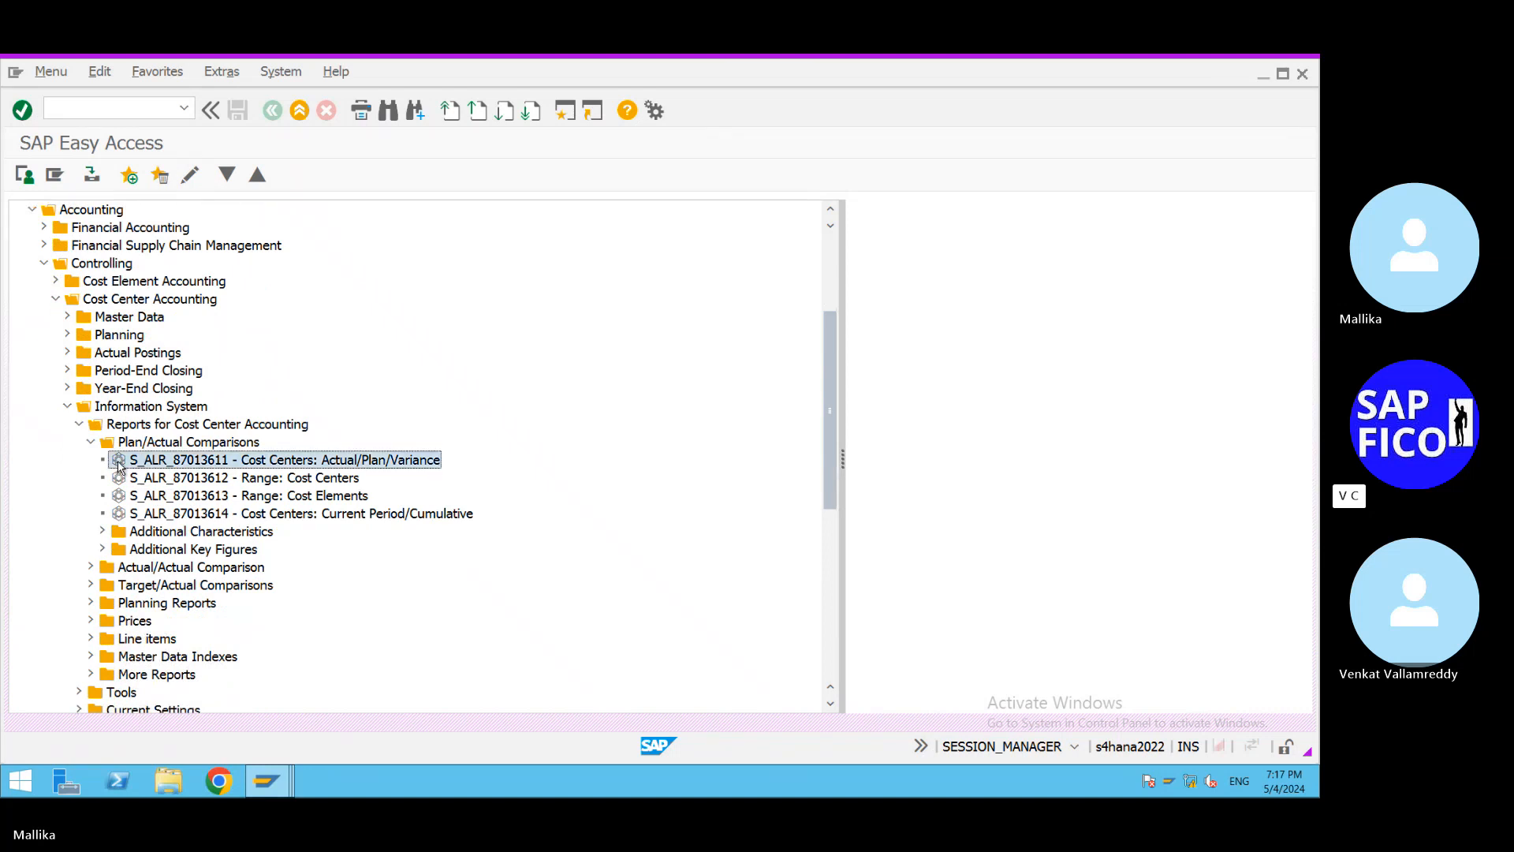
double_click(121, 466)
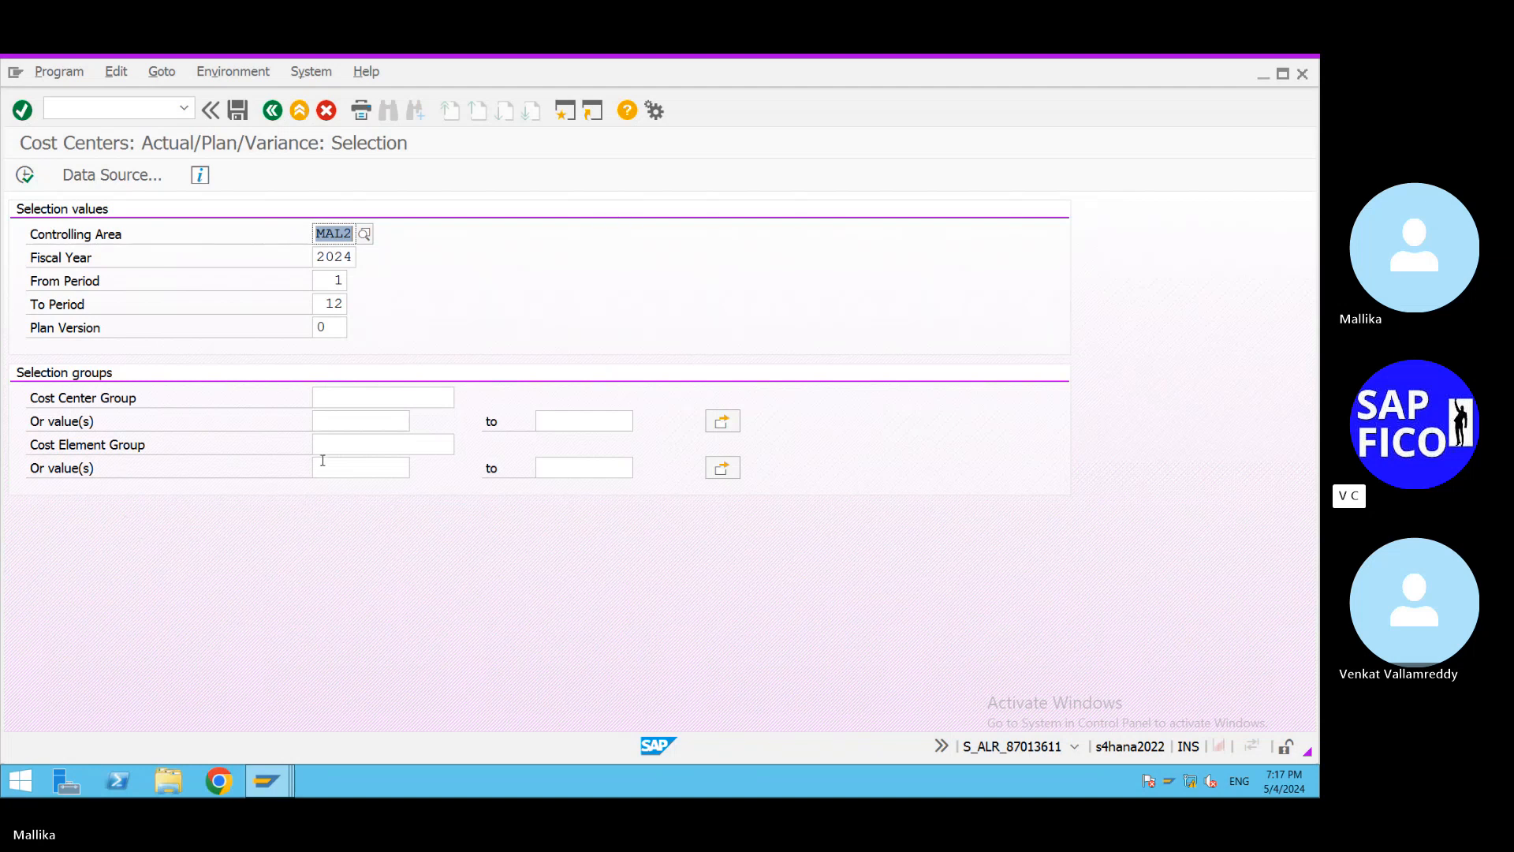
Limit the report selection to period 2 by setting both the from period and the to period to 2.
double_click(339, 280)
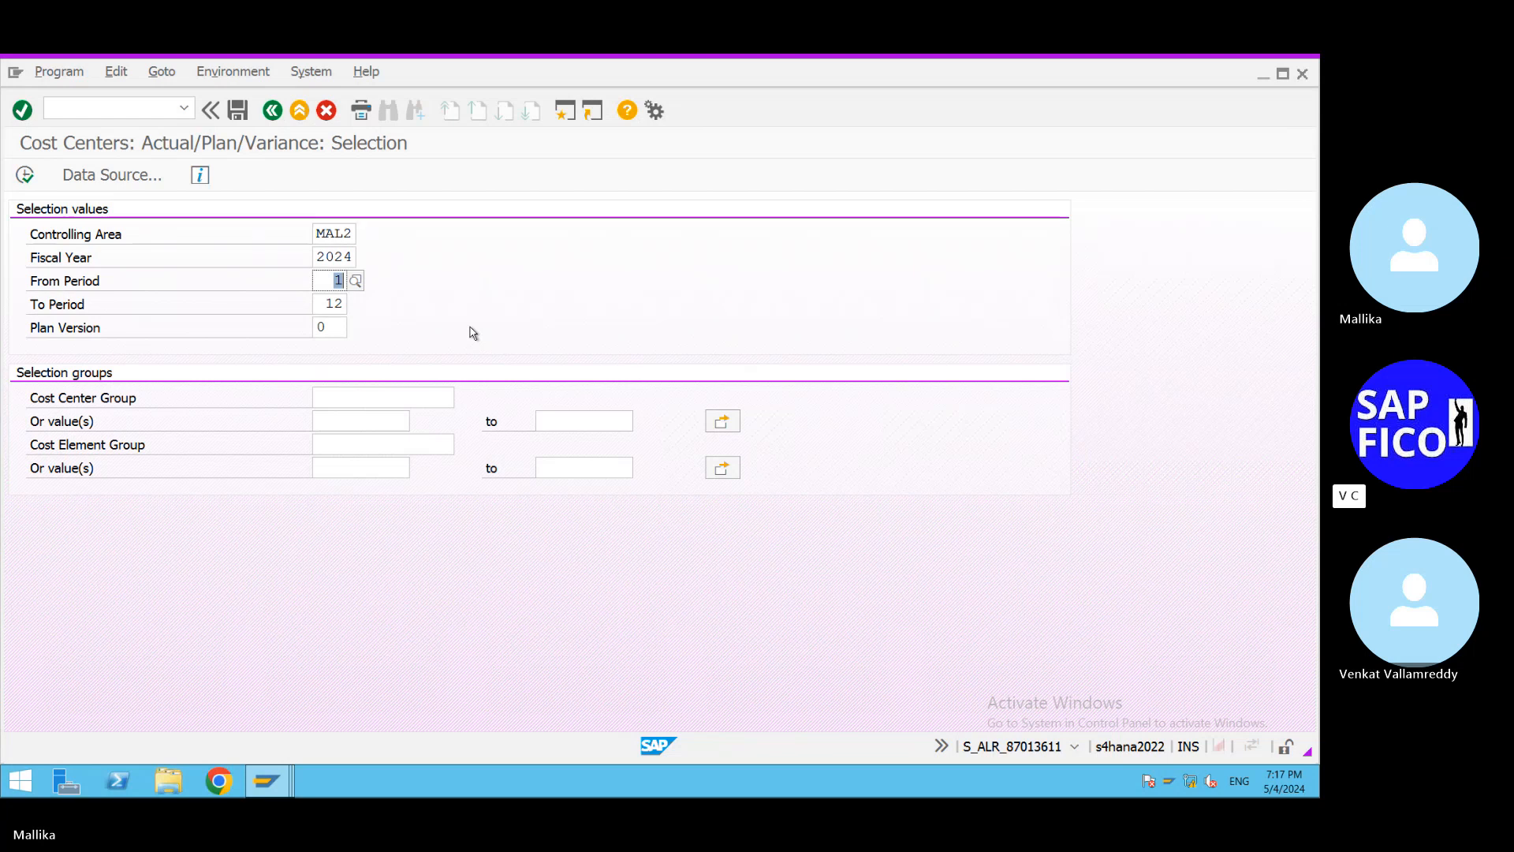
text(12)
double_click(325, 277)
key(BackSpace)
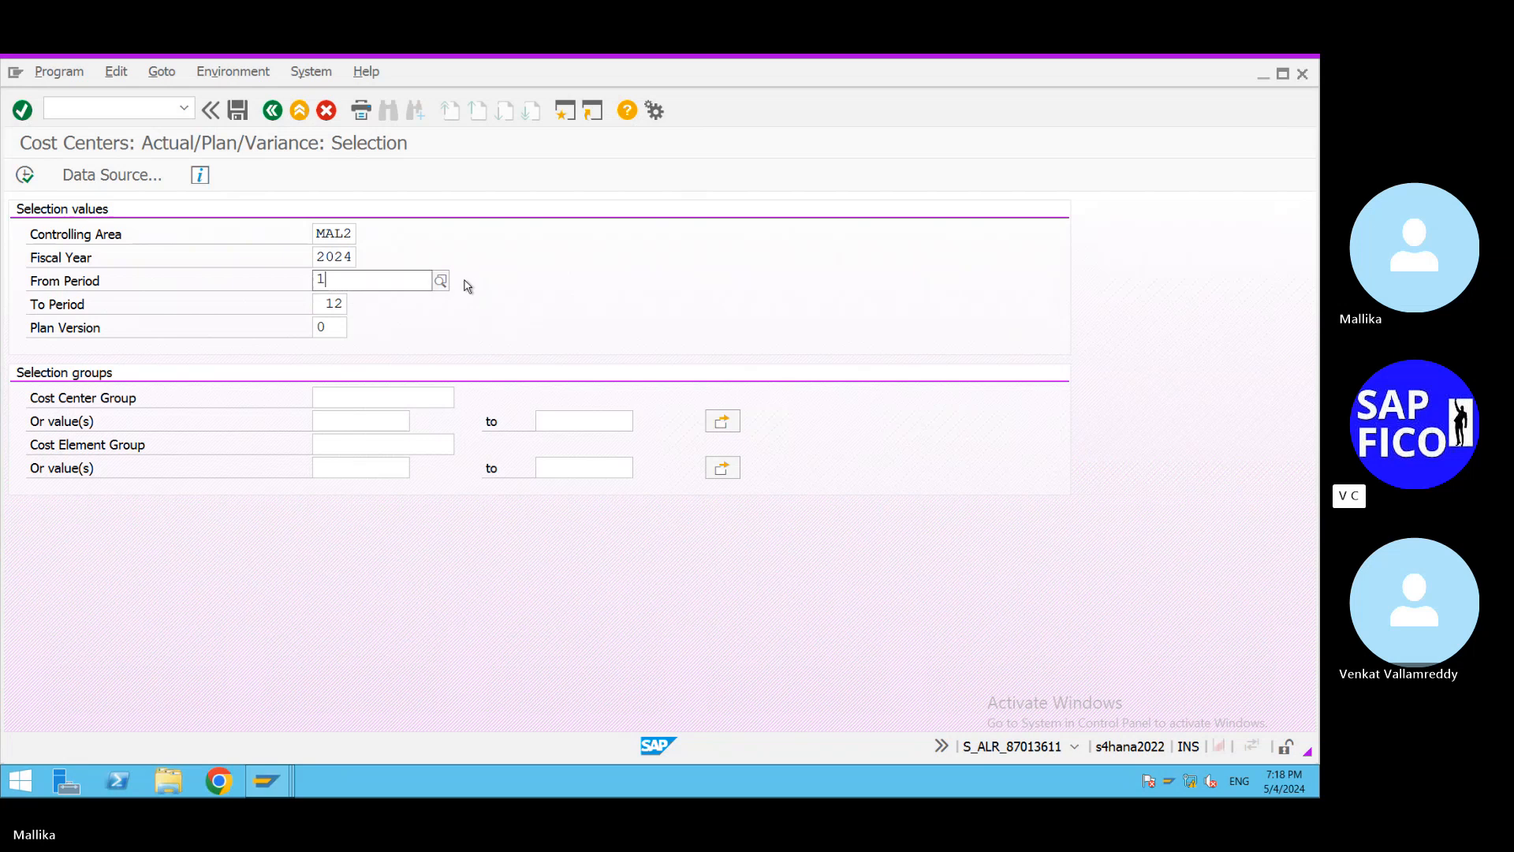
text(2)
double_click(326, 301)
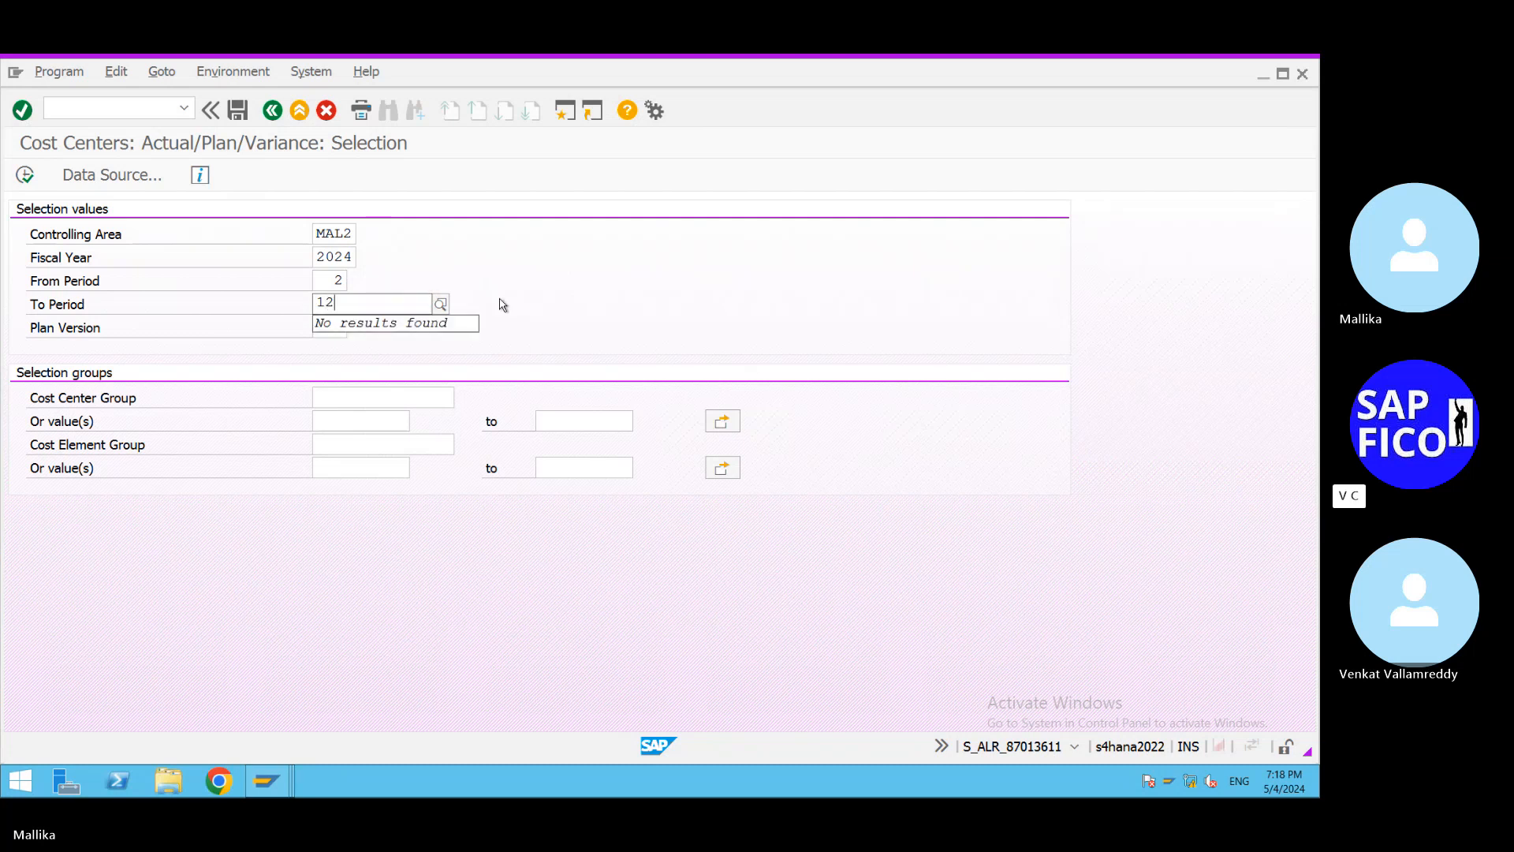
key(BackSpace)
text(2)
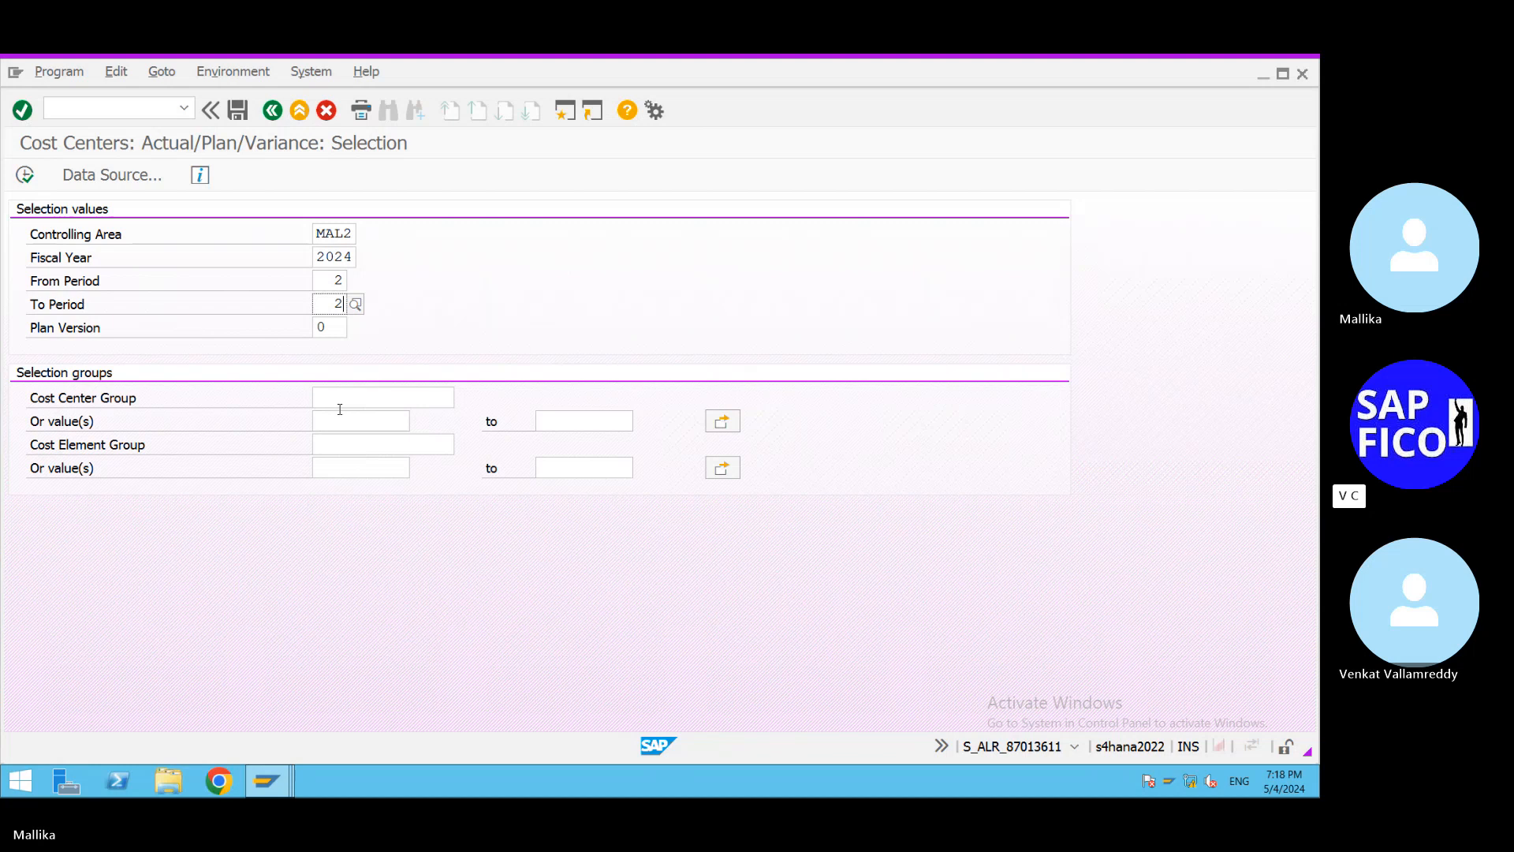
click(343, 441)
click(394, 399)
text(LTA)
drag(353, 396, 138, 408)
key(BackSpace)
Restrict the selection to the cost center range LTAO1 to LTAO5 and execute the report.
click(324, 422)
text(LT)
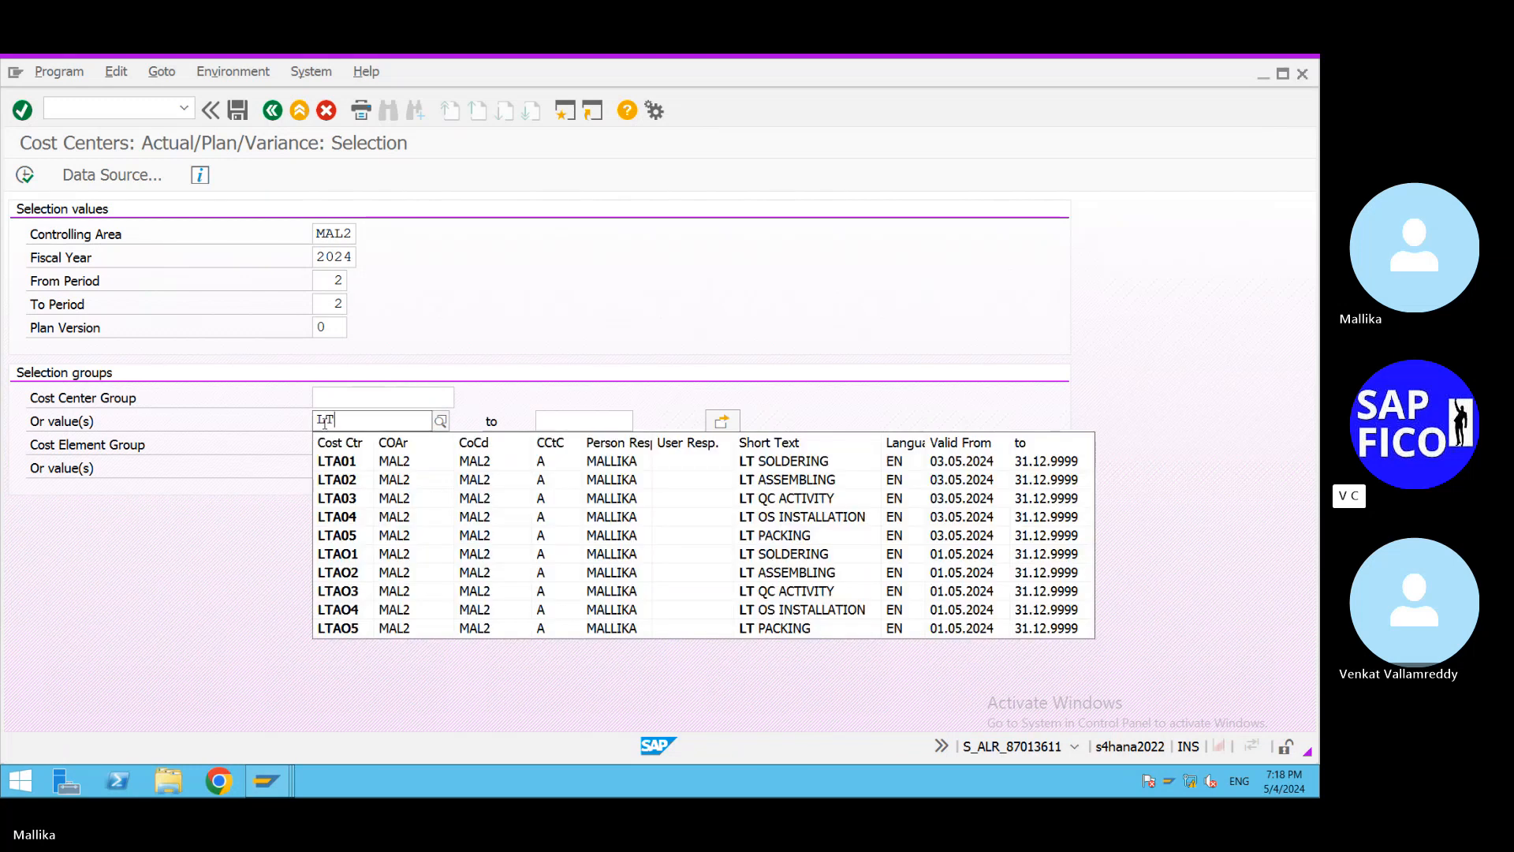
text(AO)
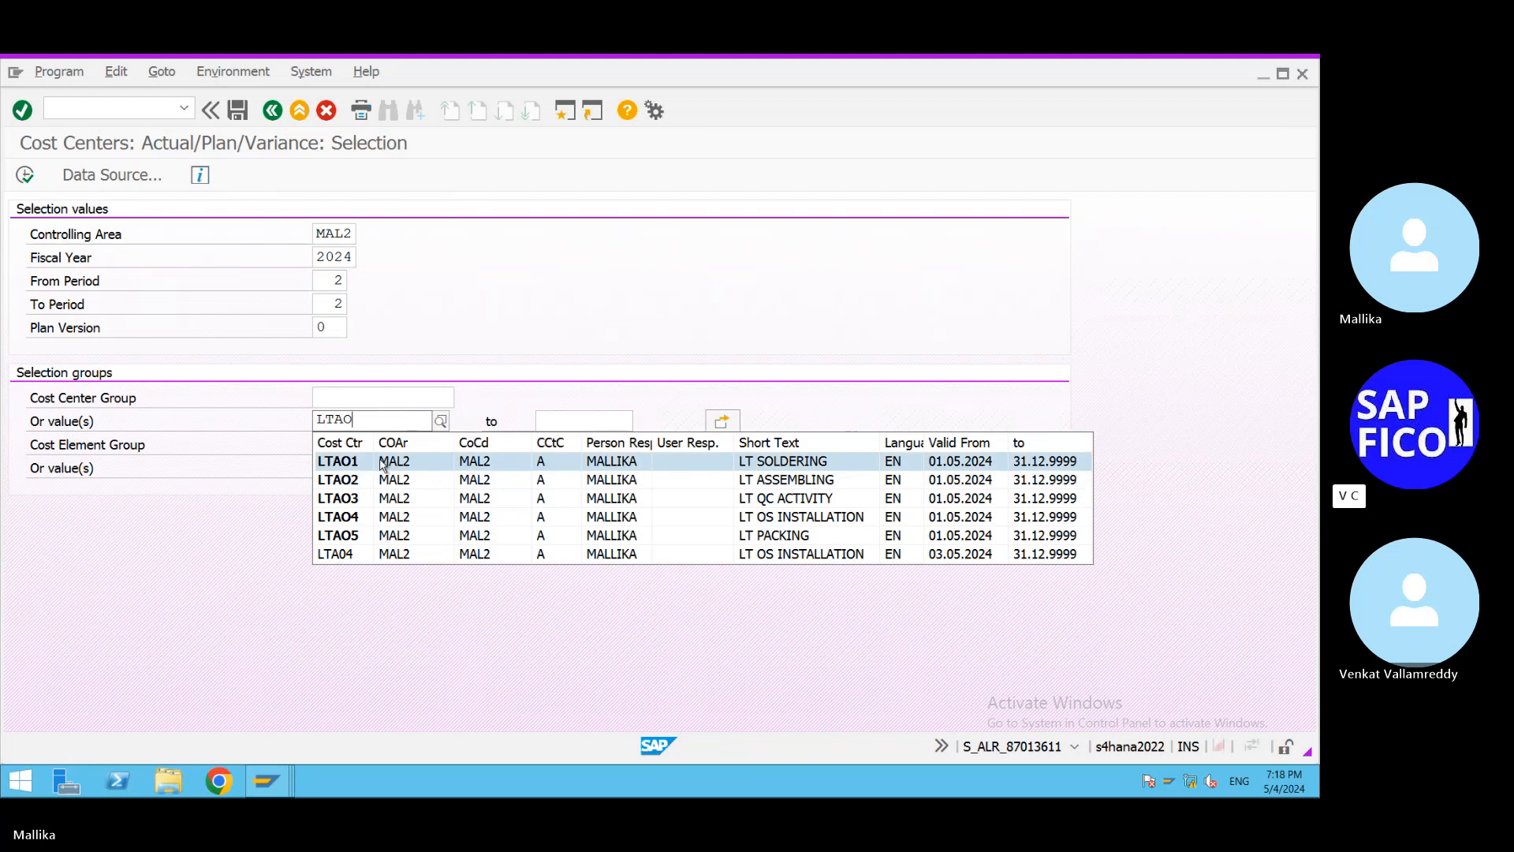
click(426, 461)
click(558, 420)
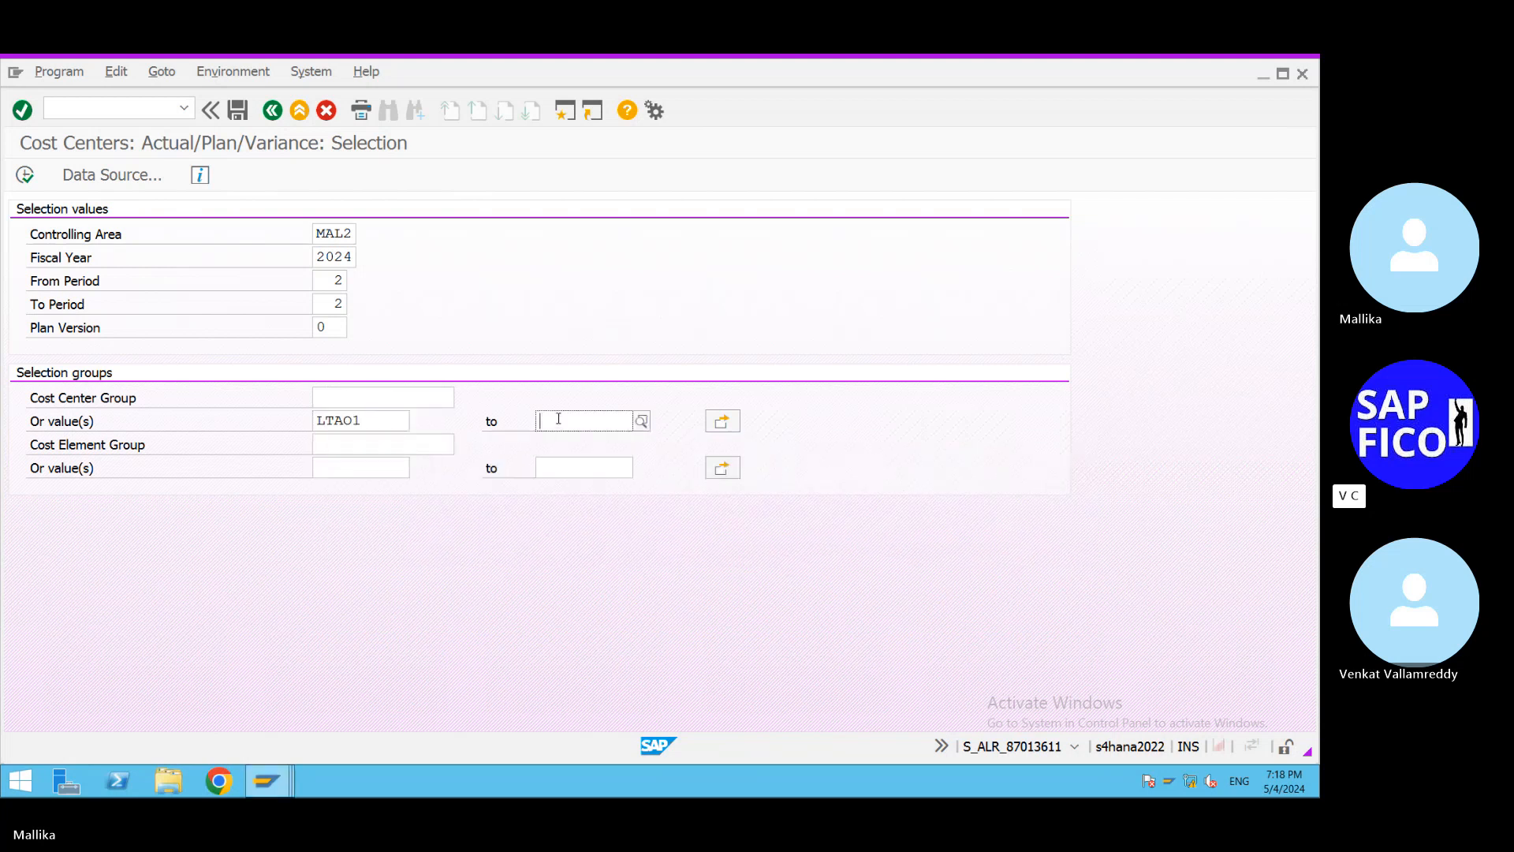
text(LTA)
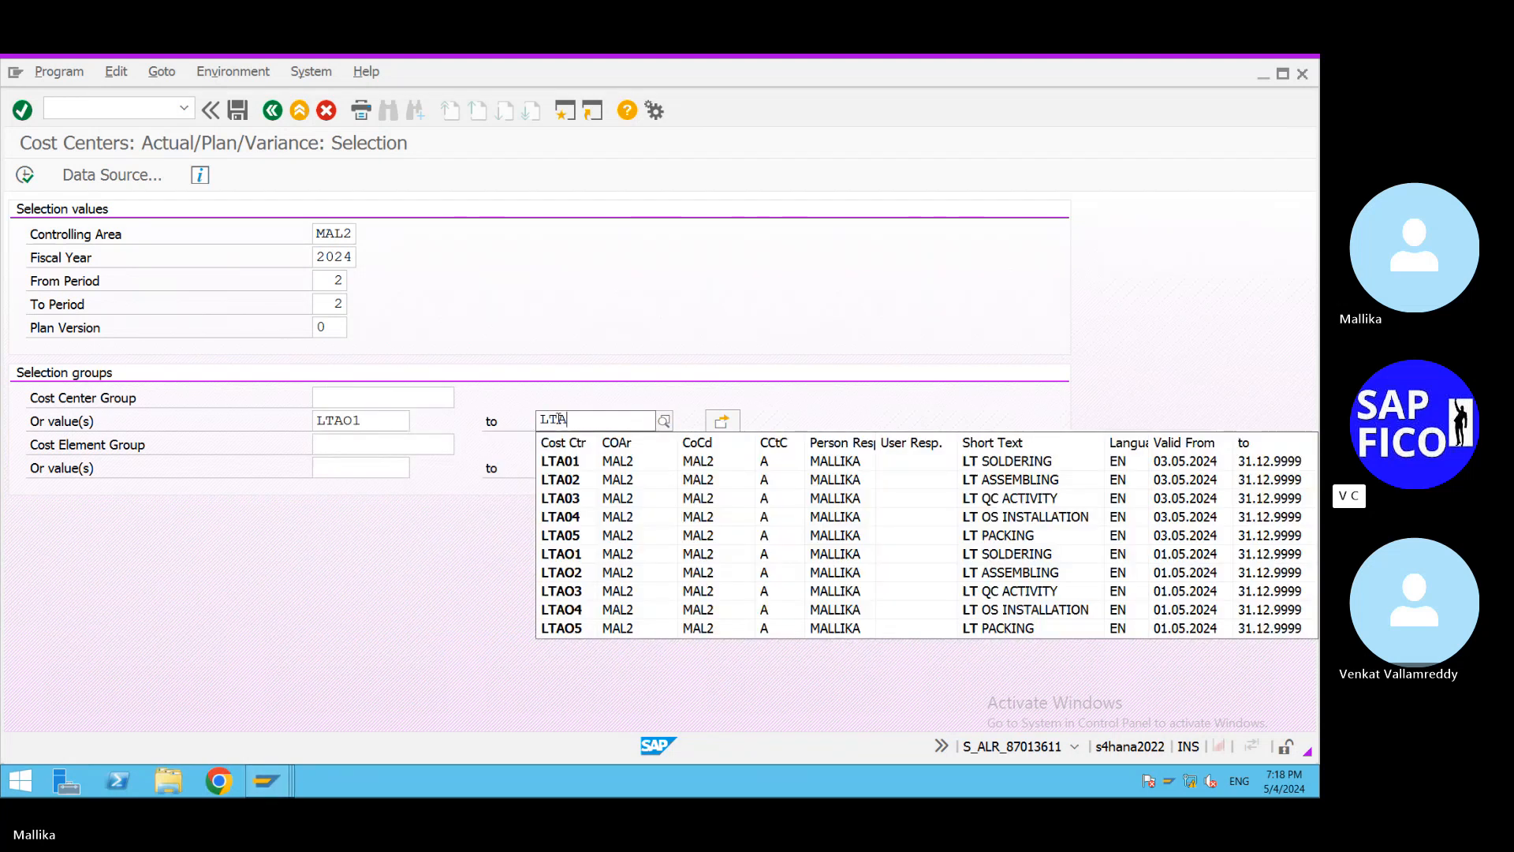
text(O)
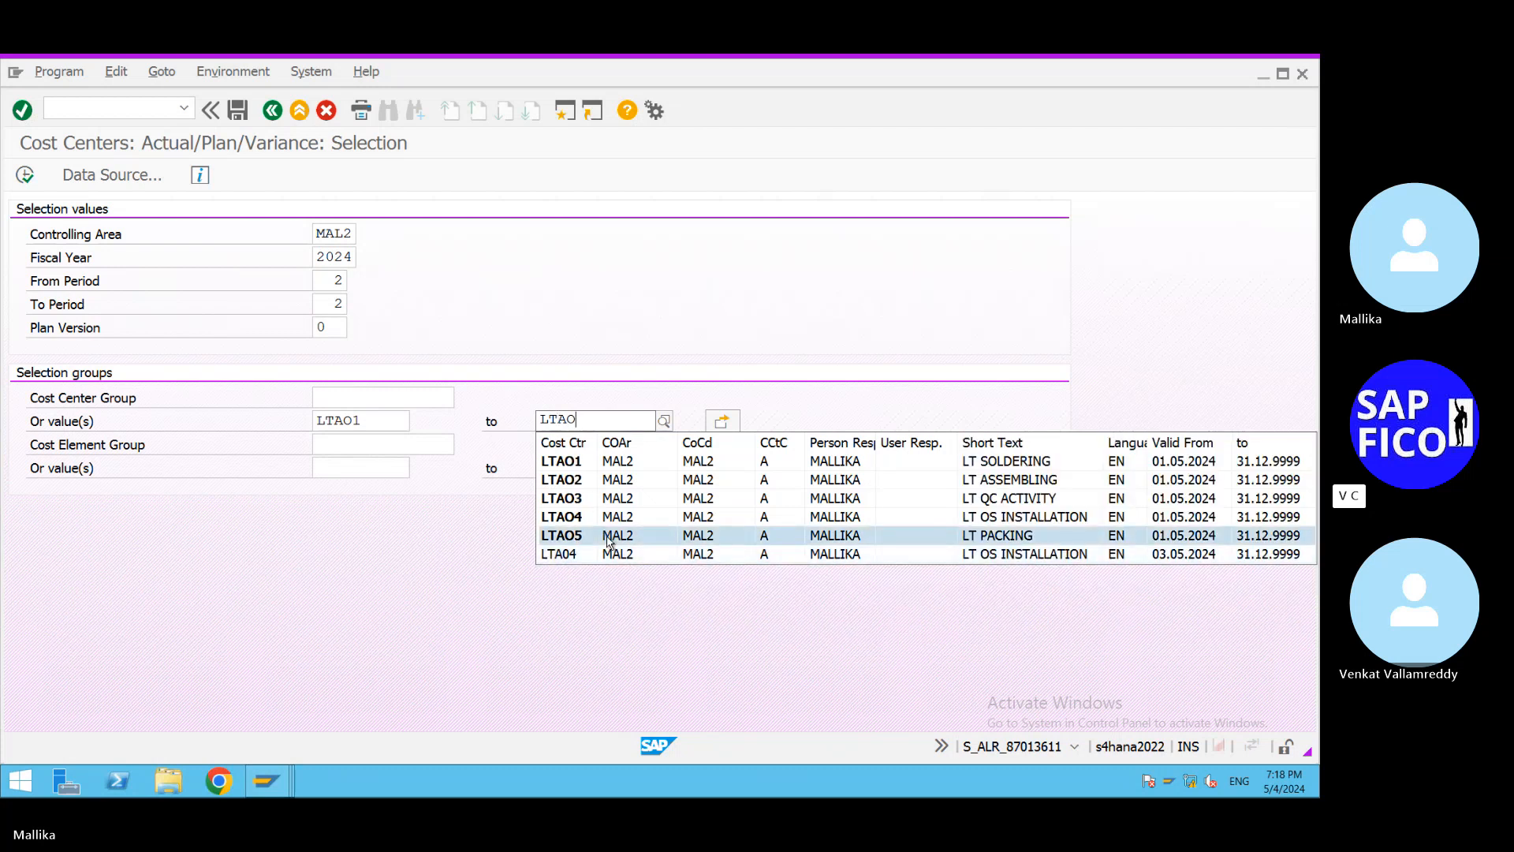
click(608, 539)
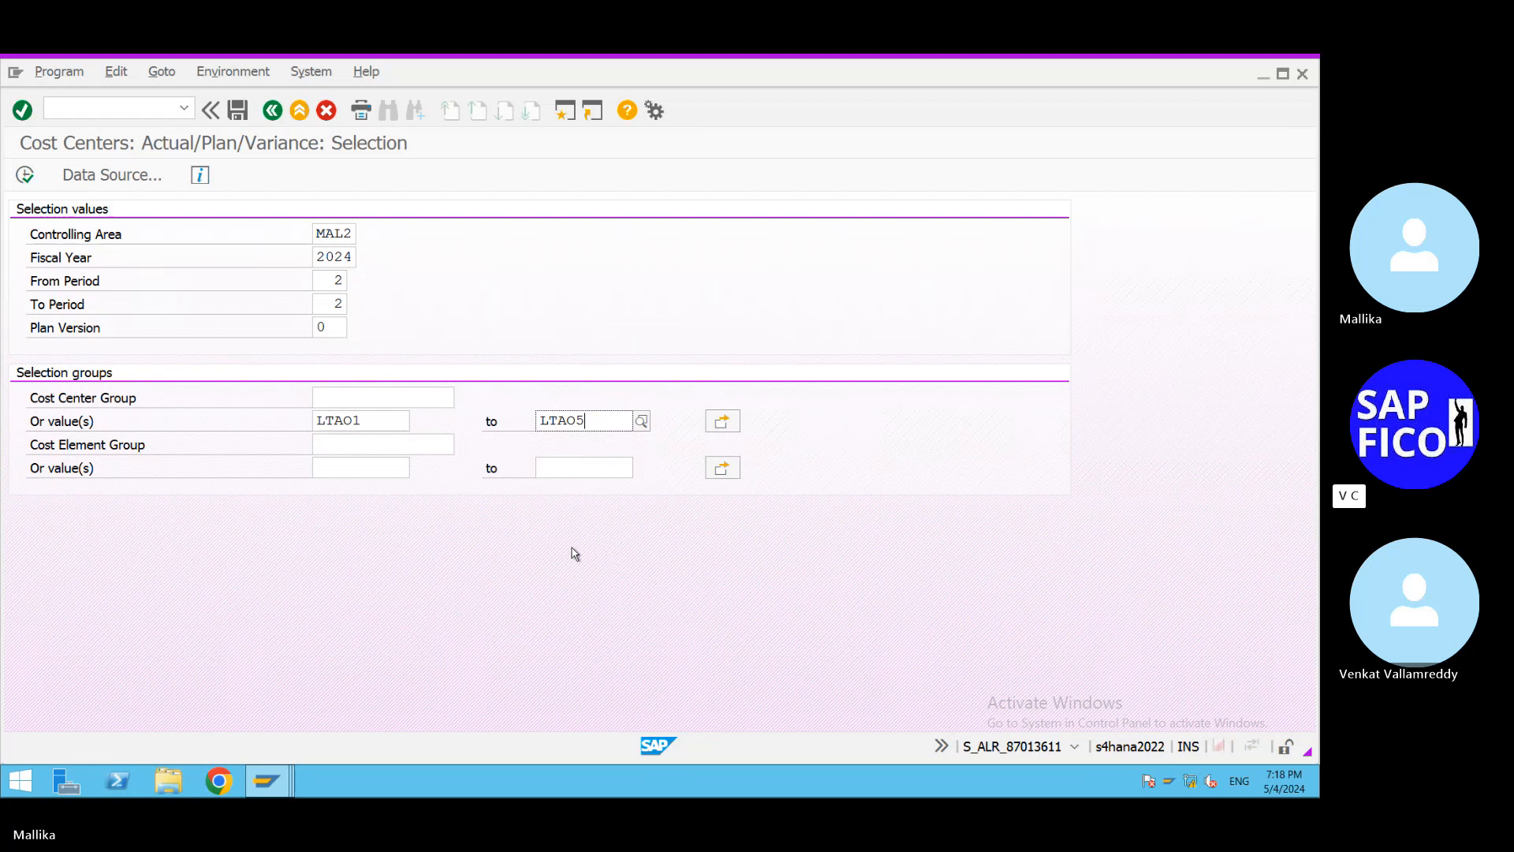
click(25, 176)
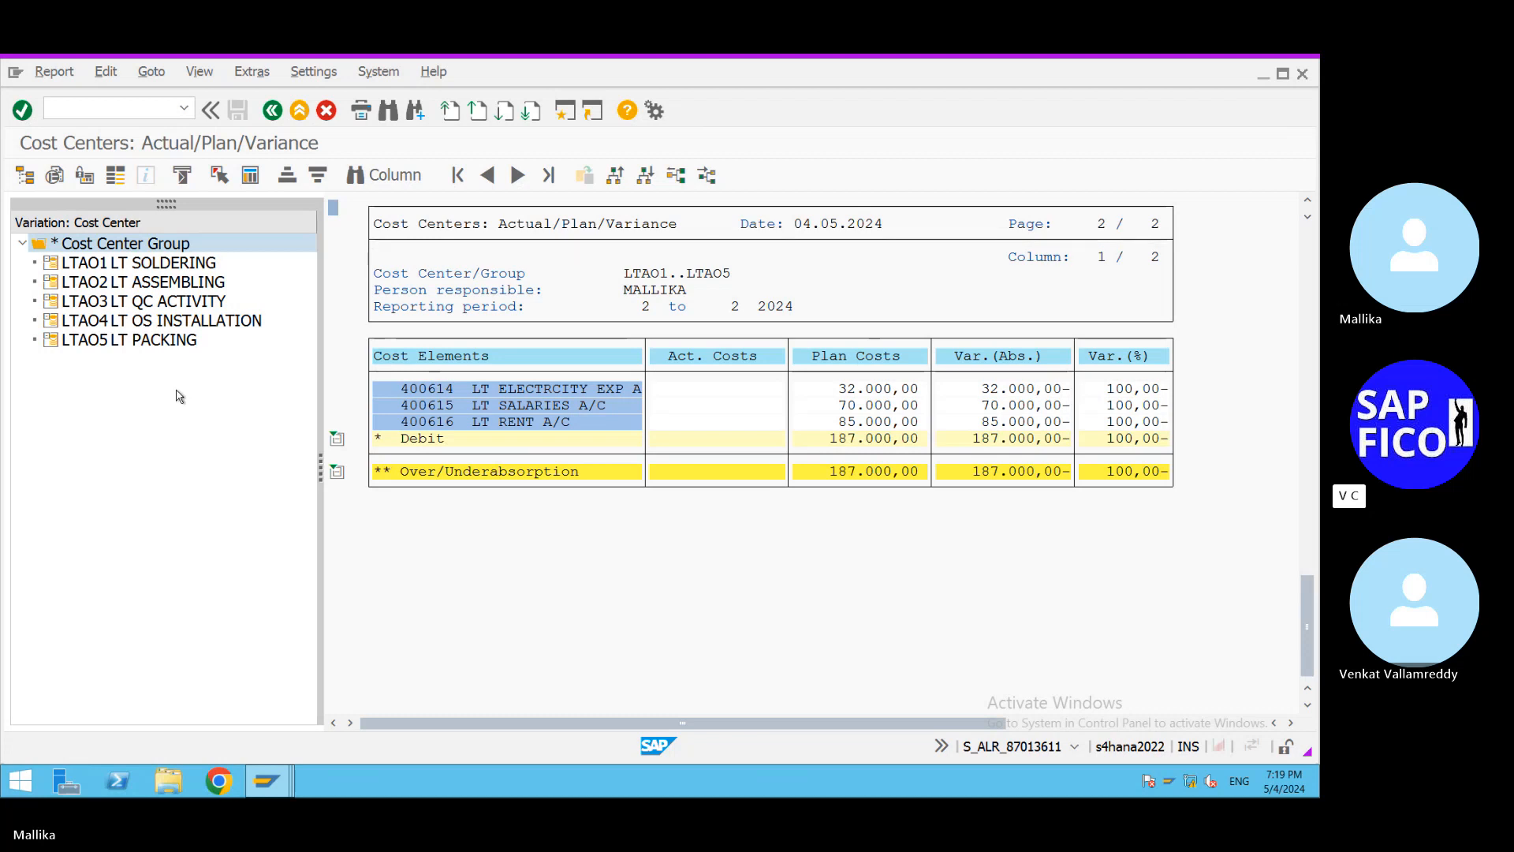
Examine the actual, plan and variance figures for the whole cost center group and for each cost center from LTAO1 to LTAO5.
click(64, 263)
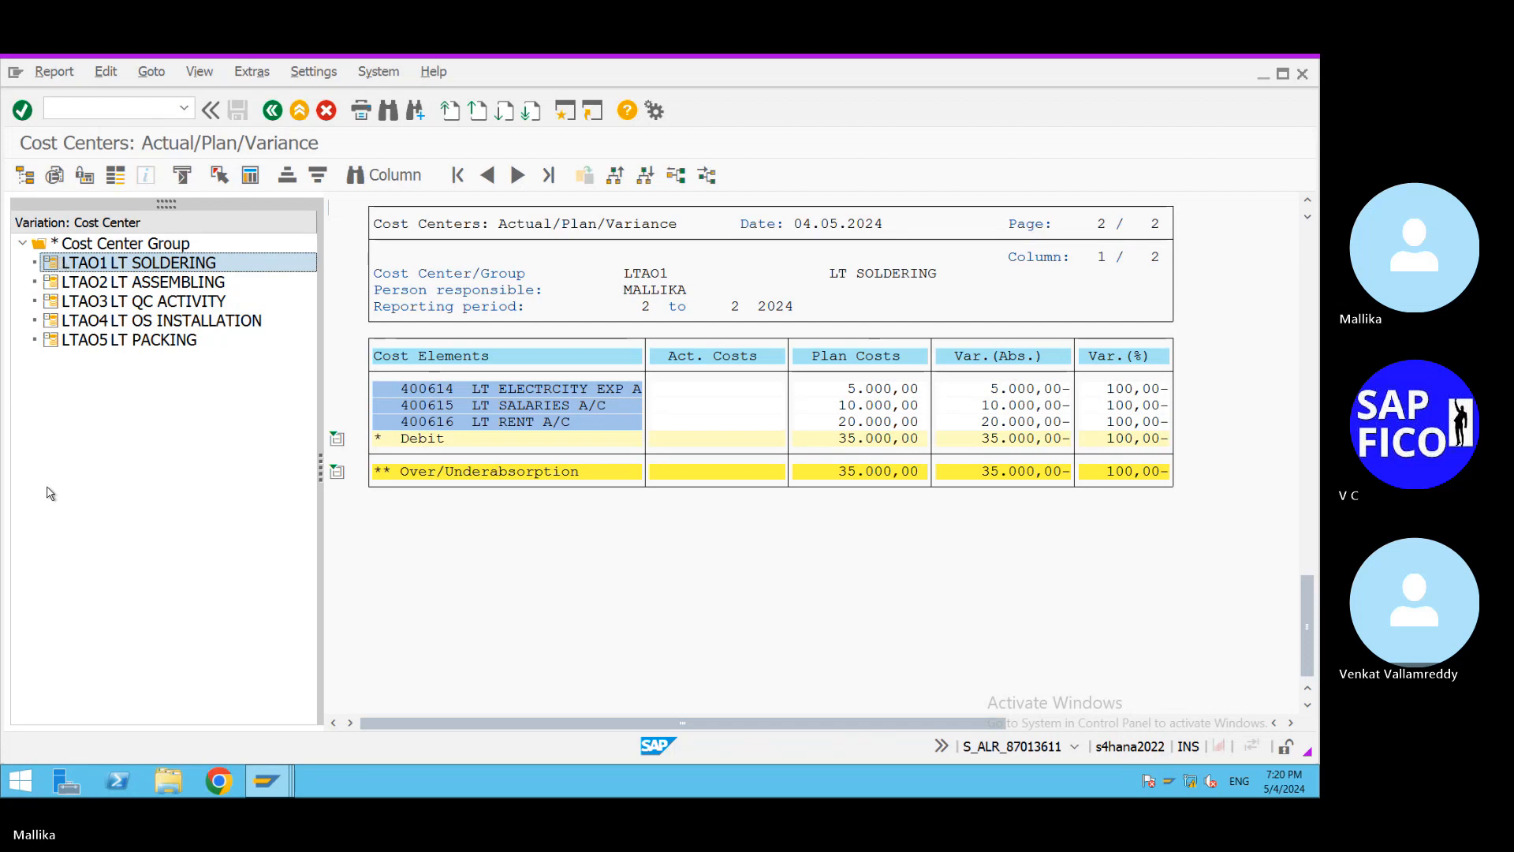
click(164, 244)
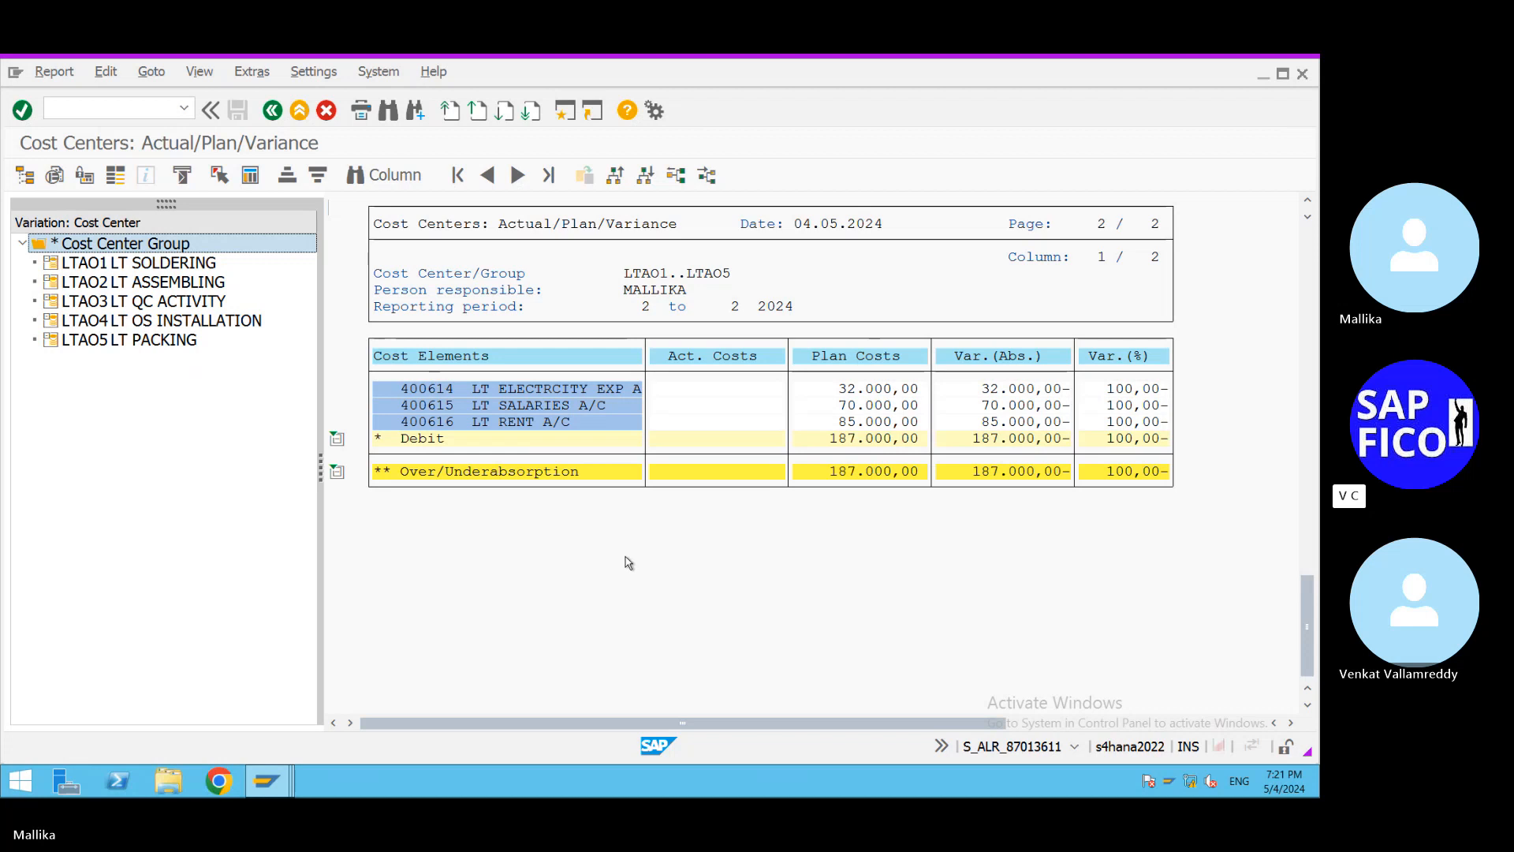
click(178, 284)
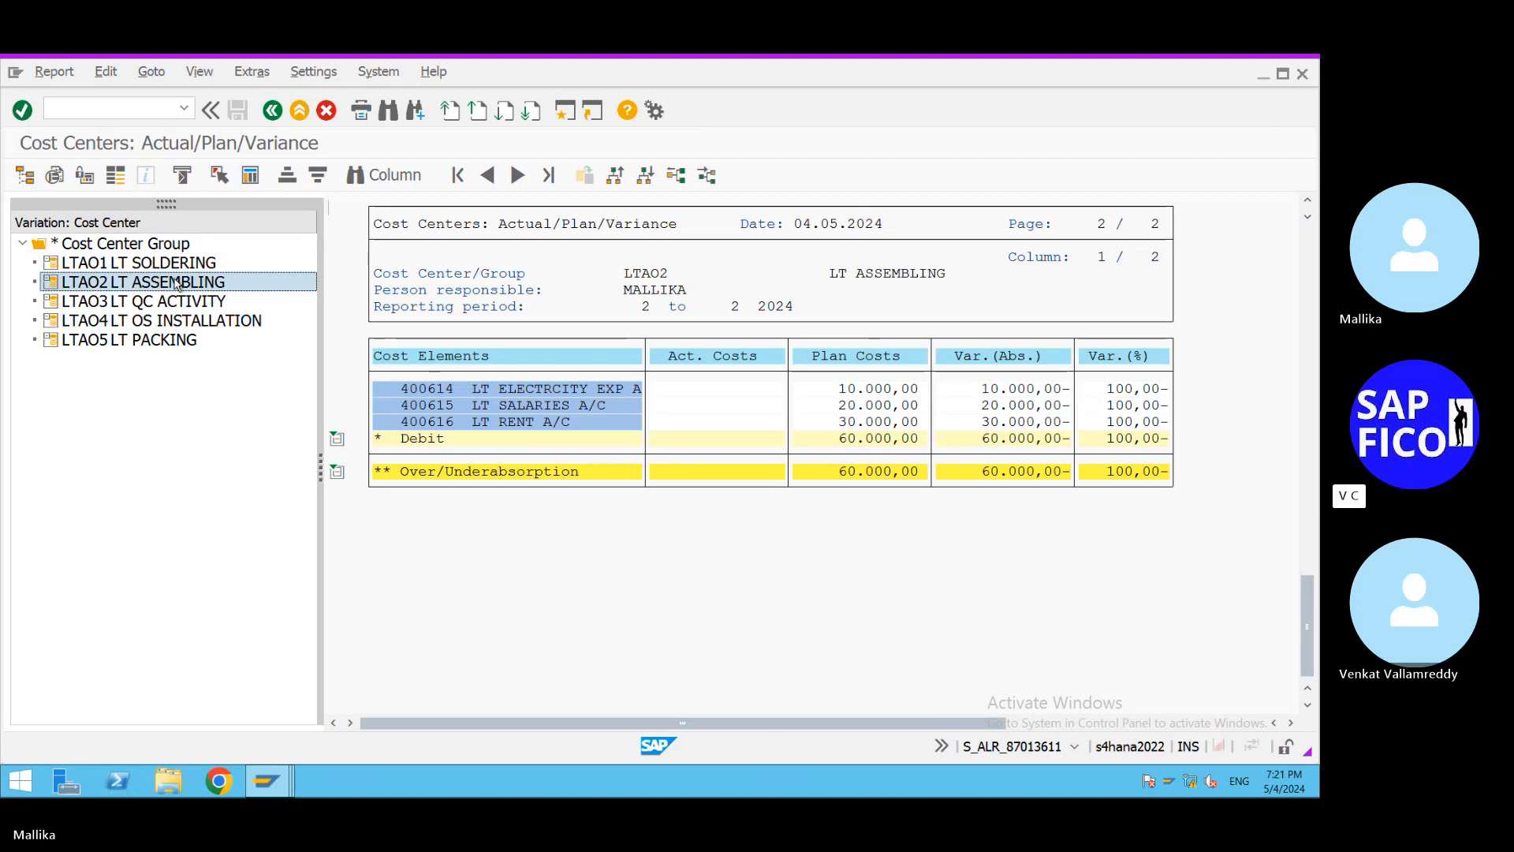
click(183, 305)
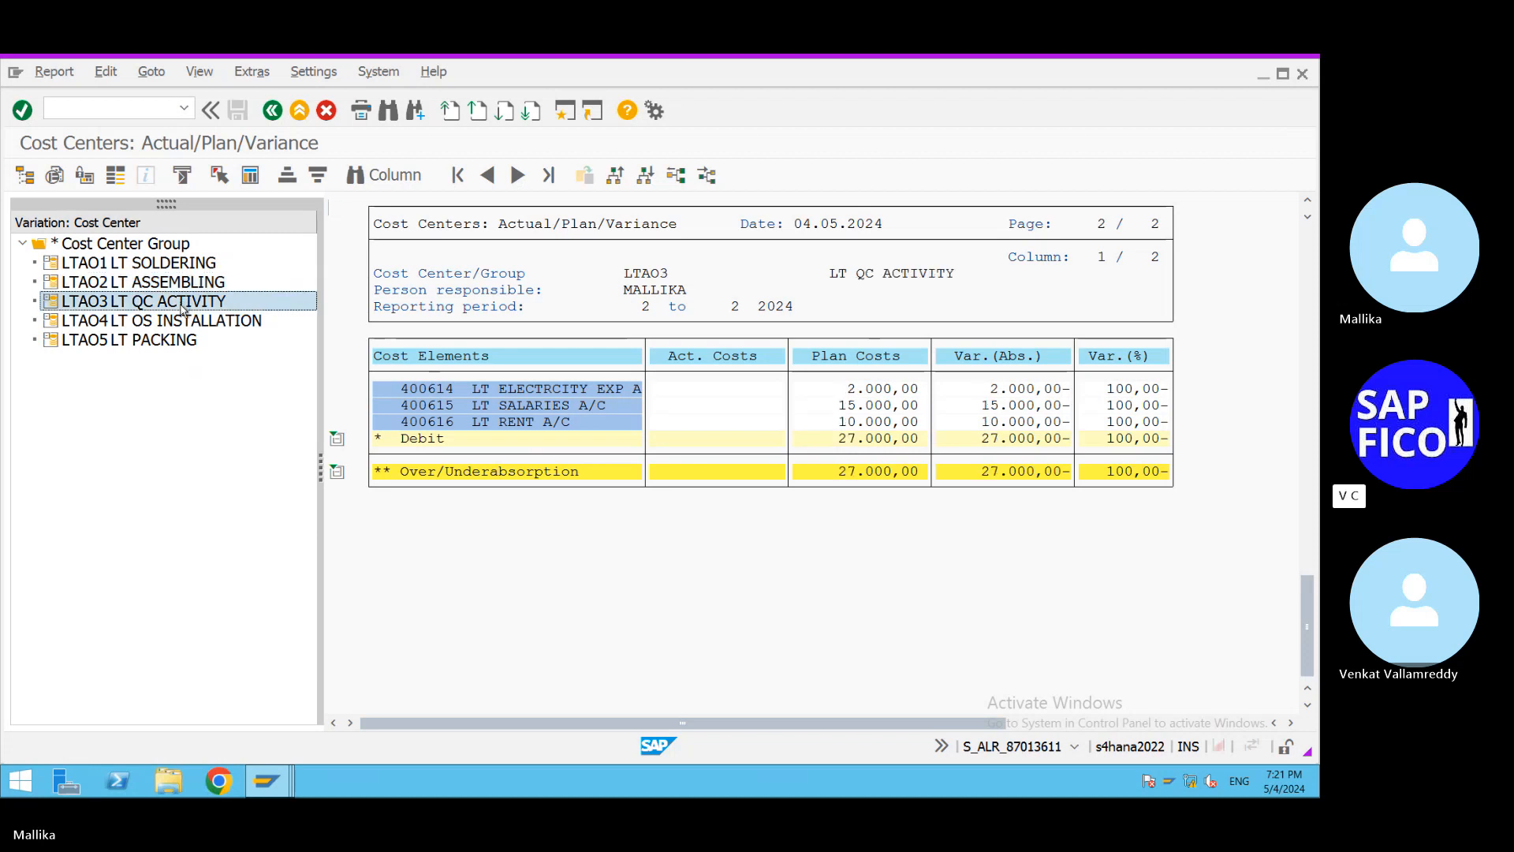
click(194, 325)
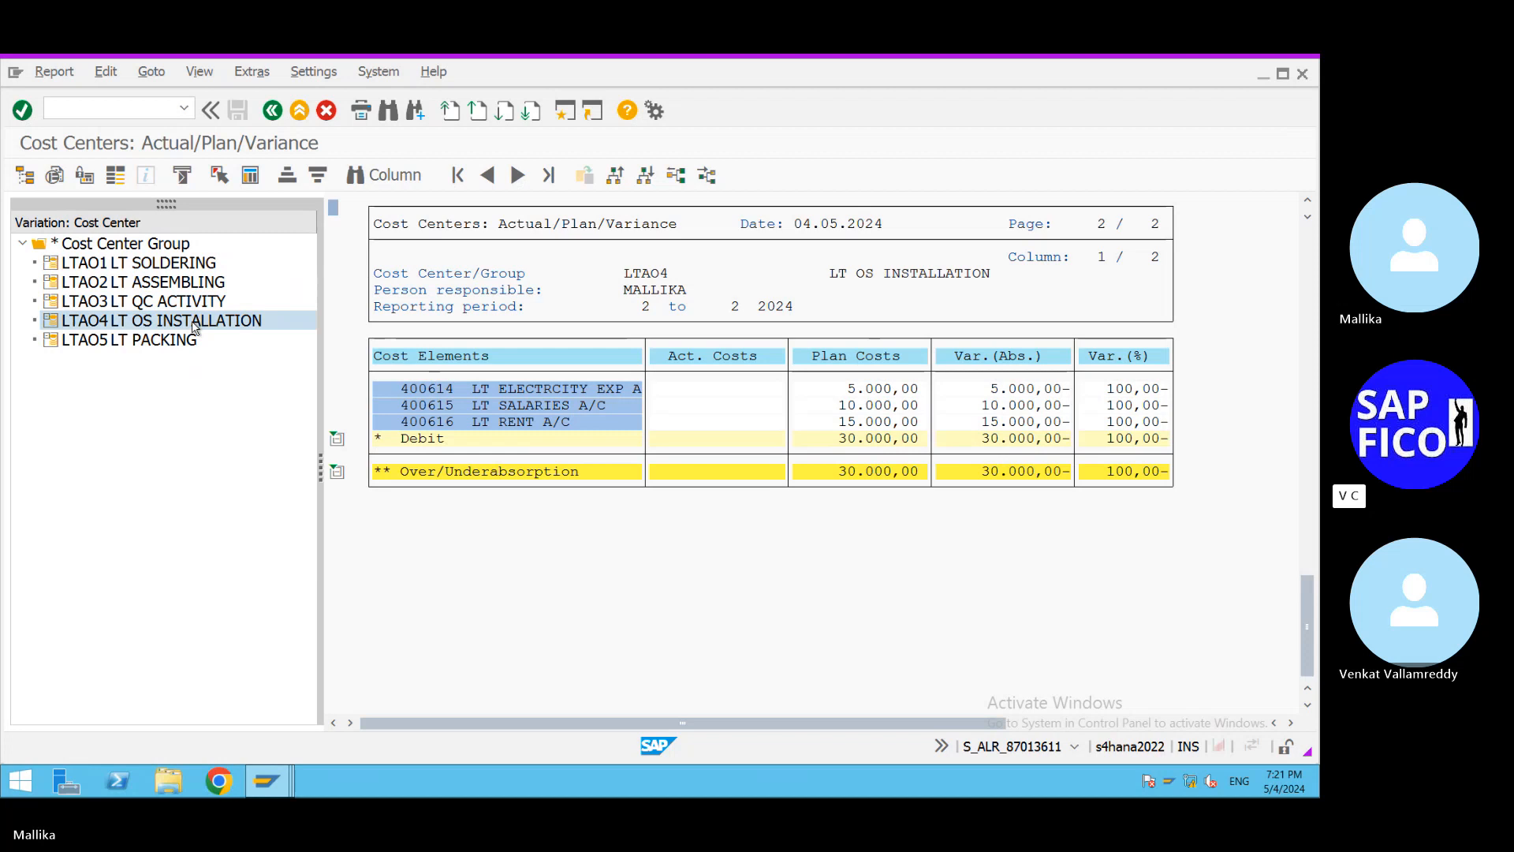
click(159, 343)
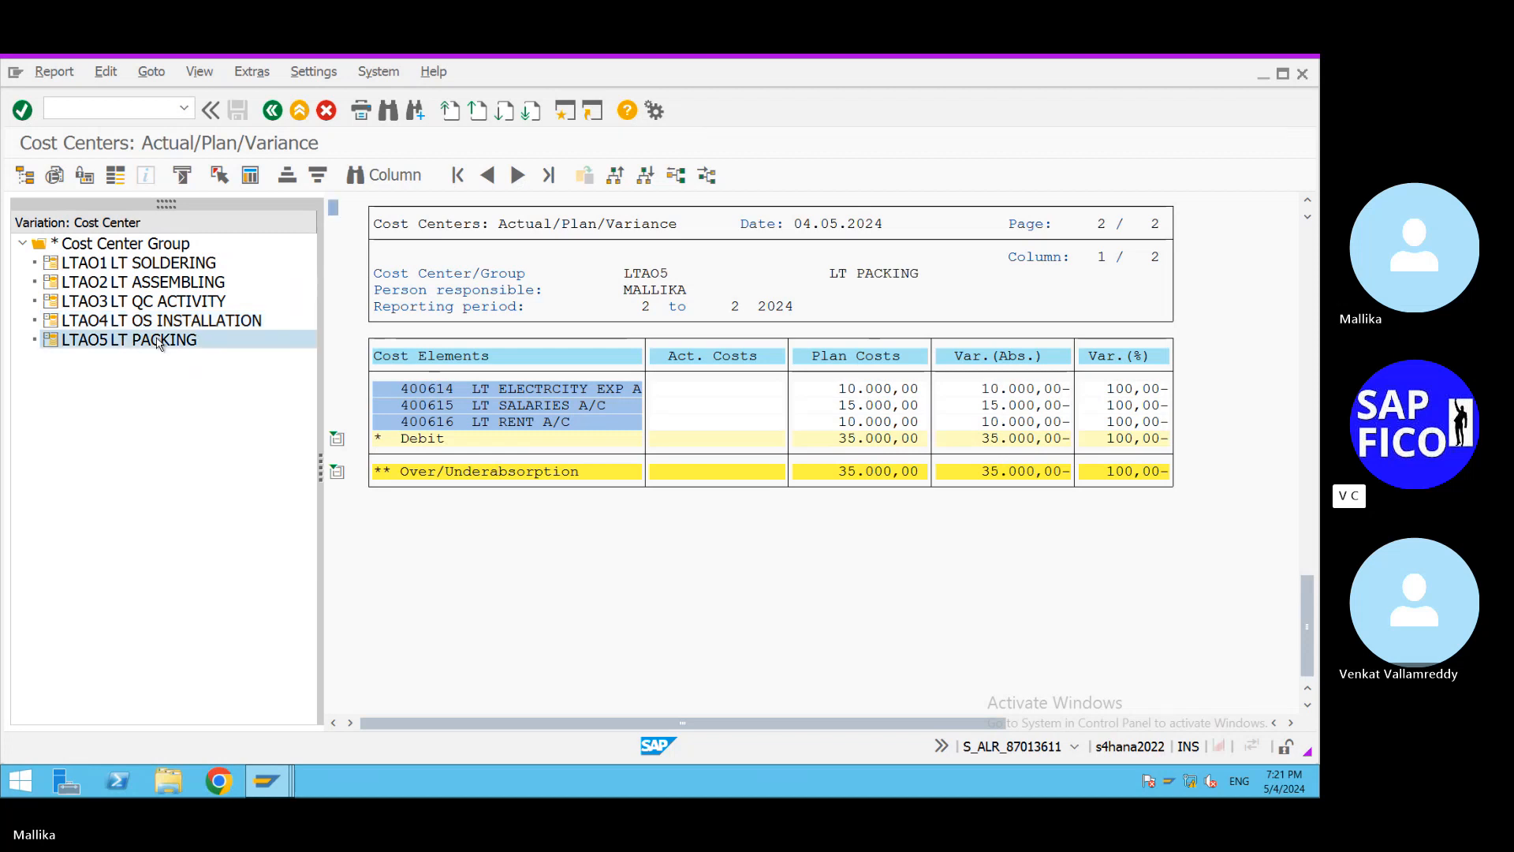